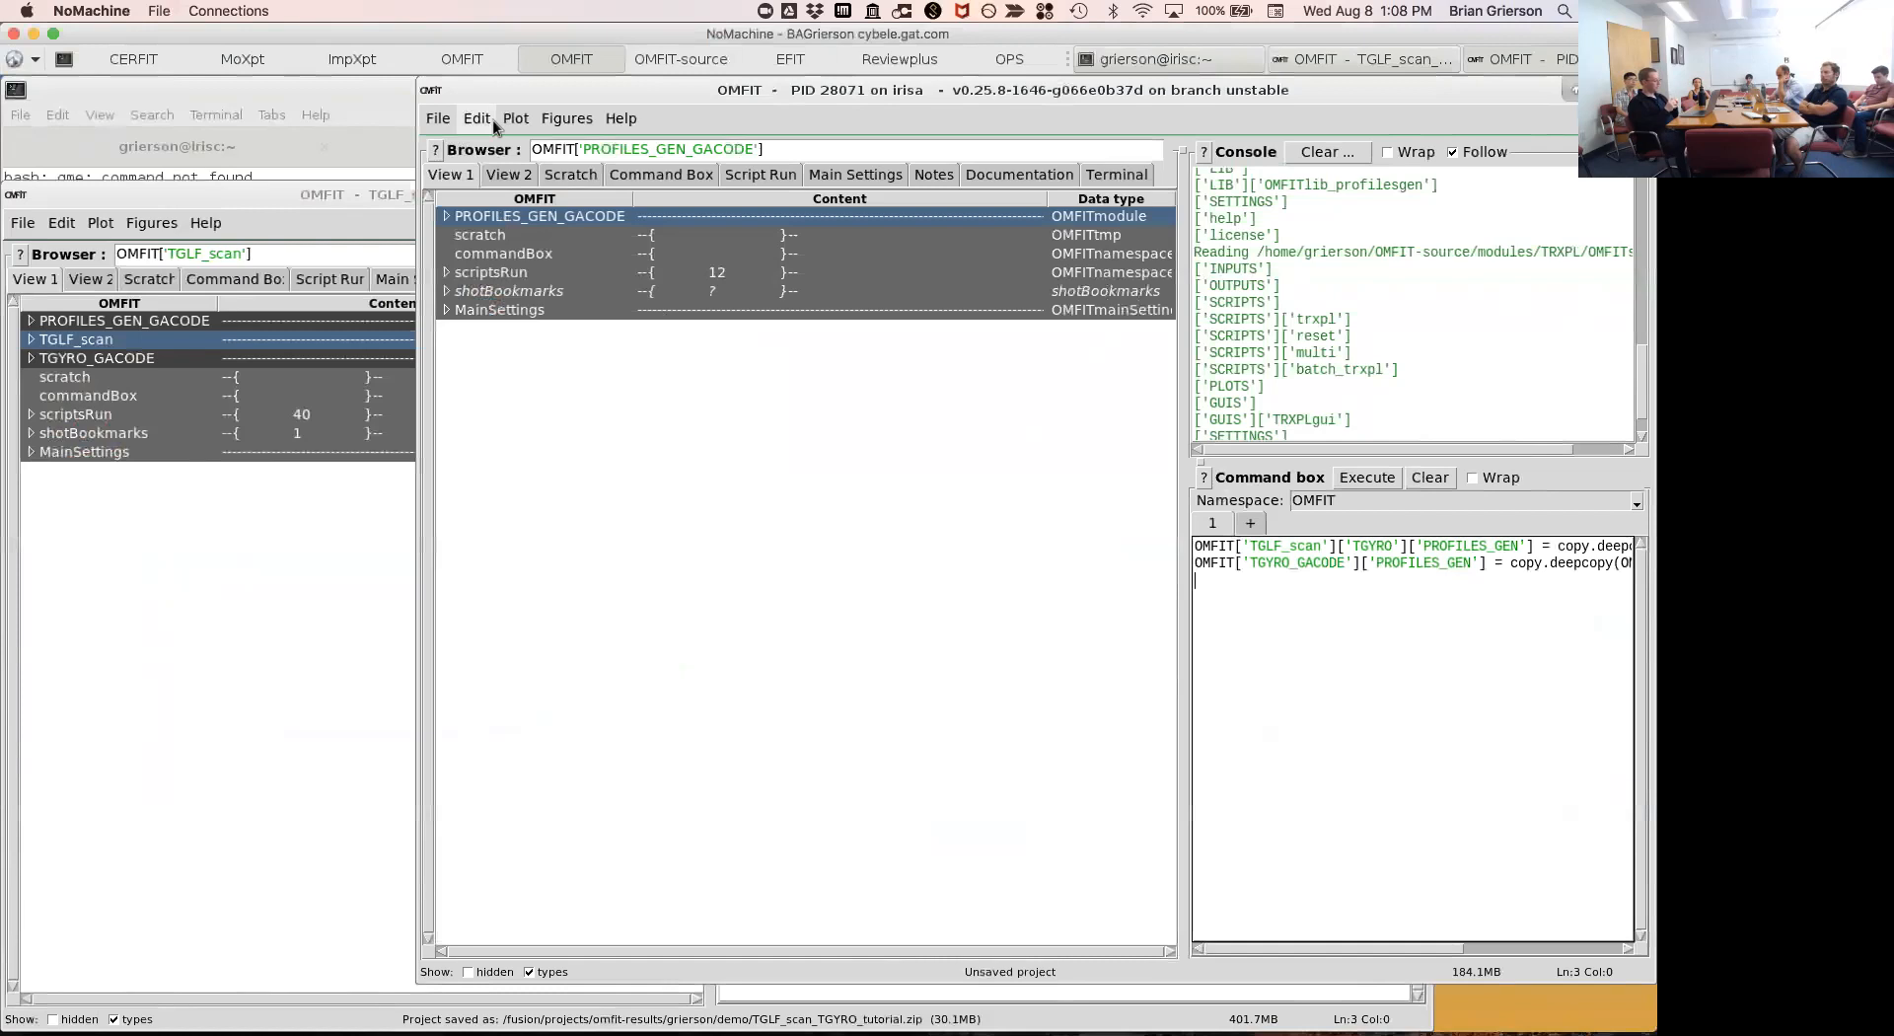
Look up the PROFILES_GEN_GACODE module and its description among the importable modules by filtering for profiles_gen.
left_click(439, 121)
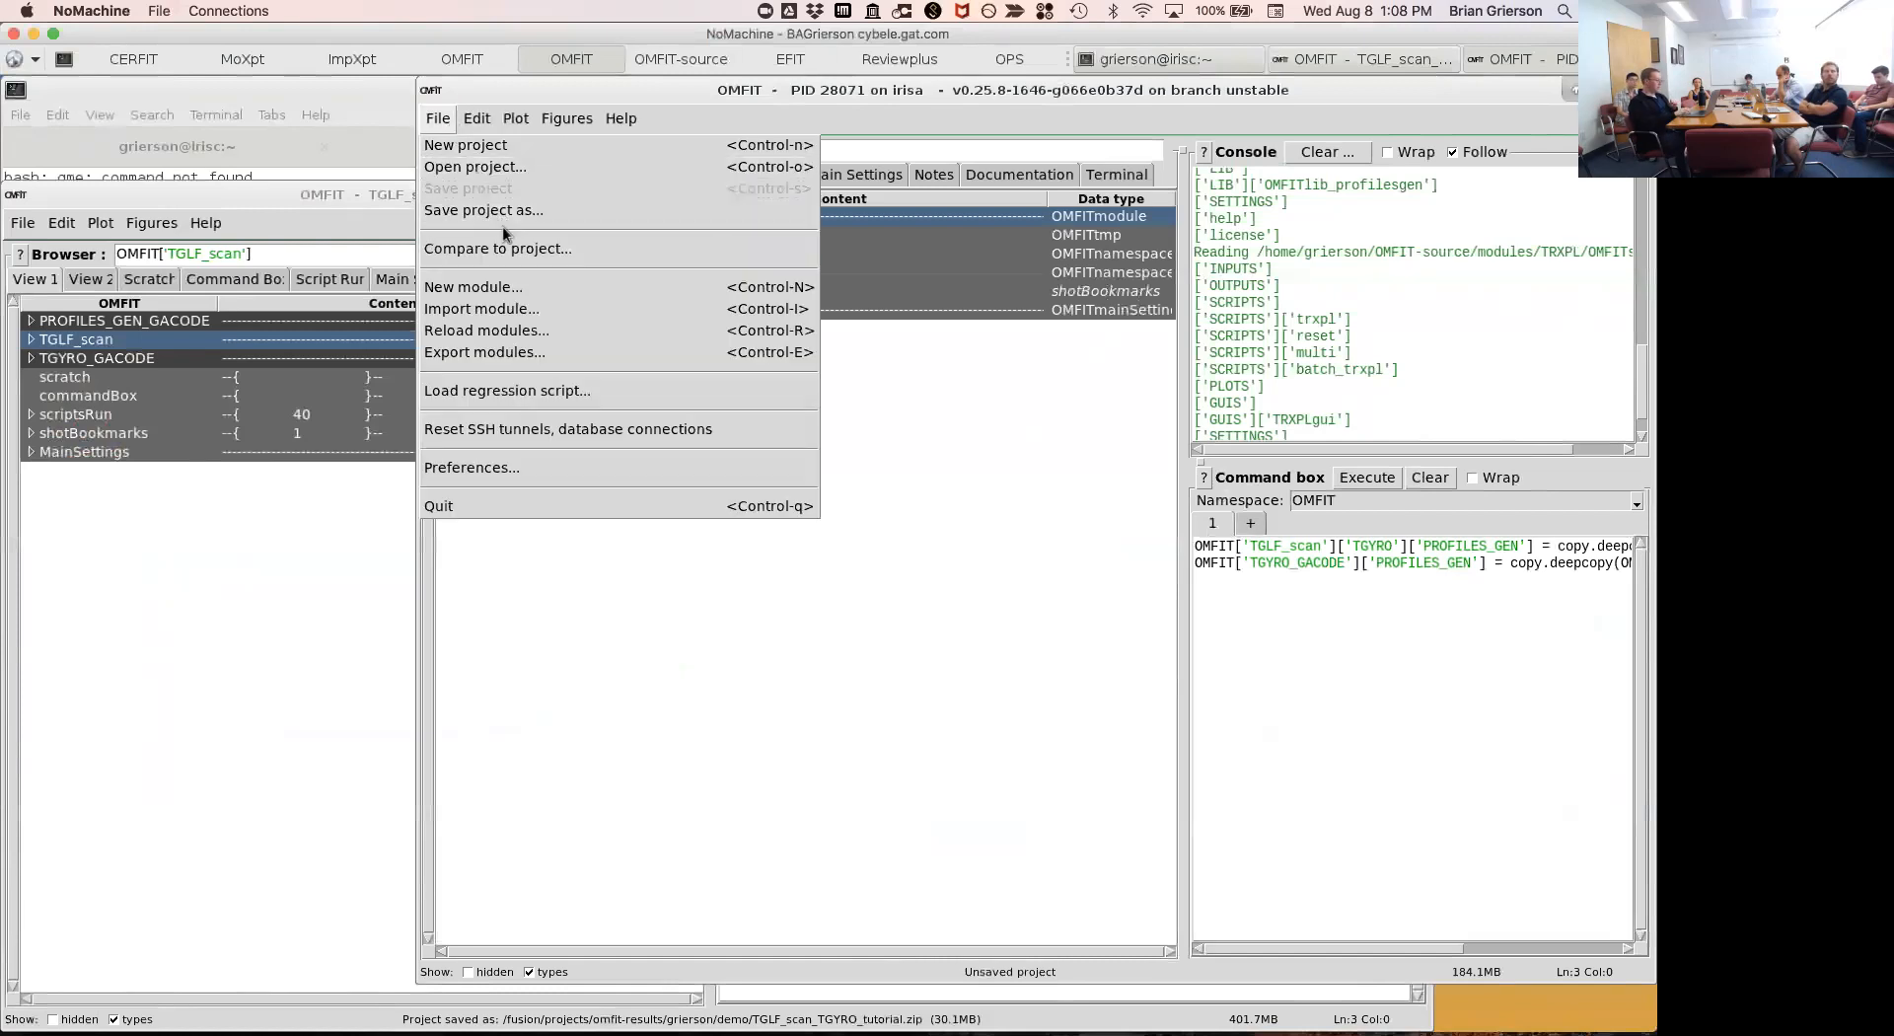
left_click(506, 310)
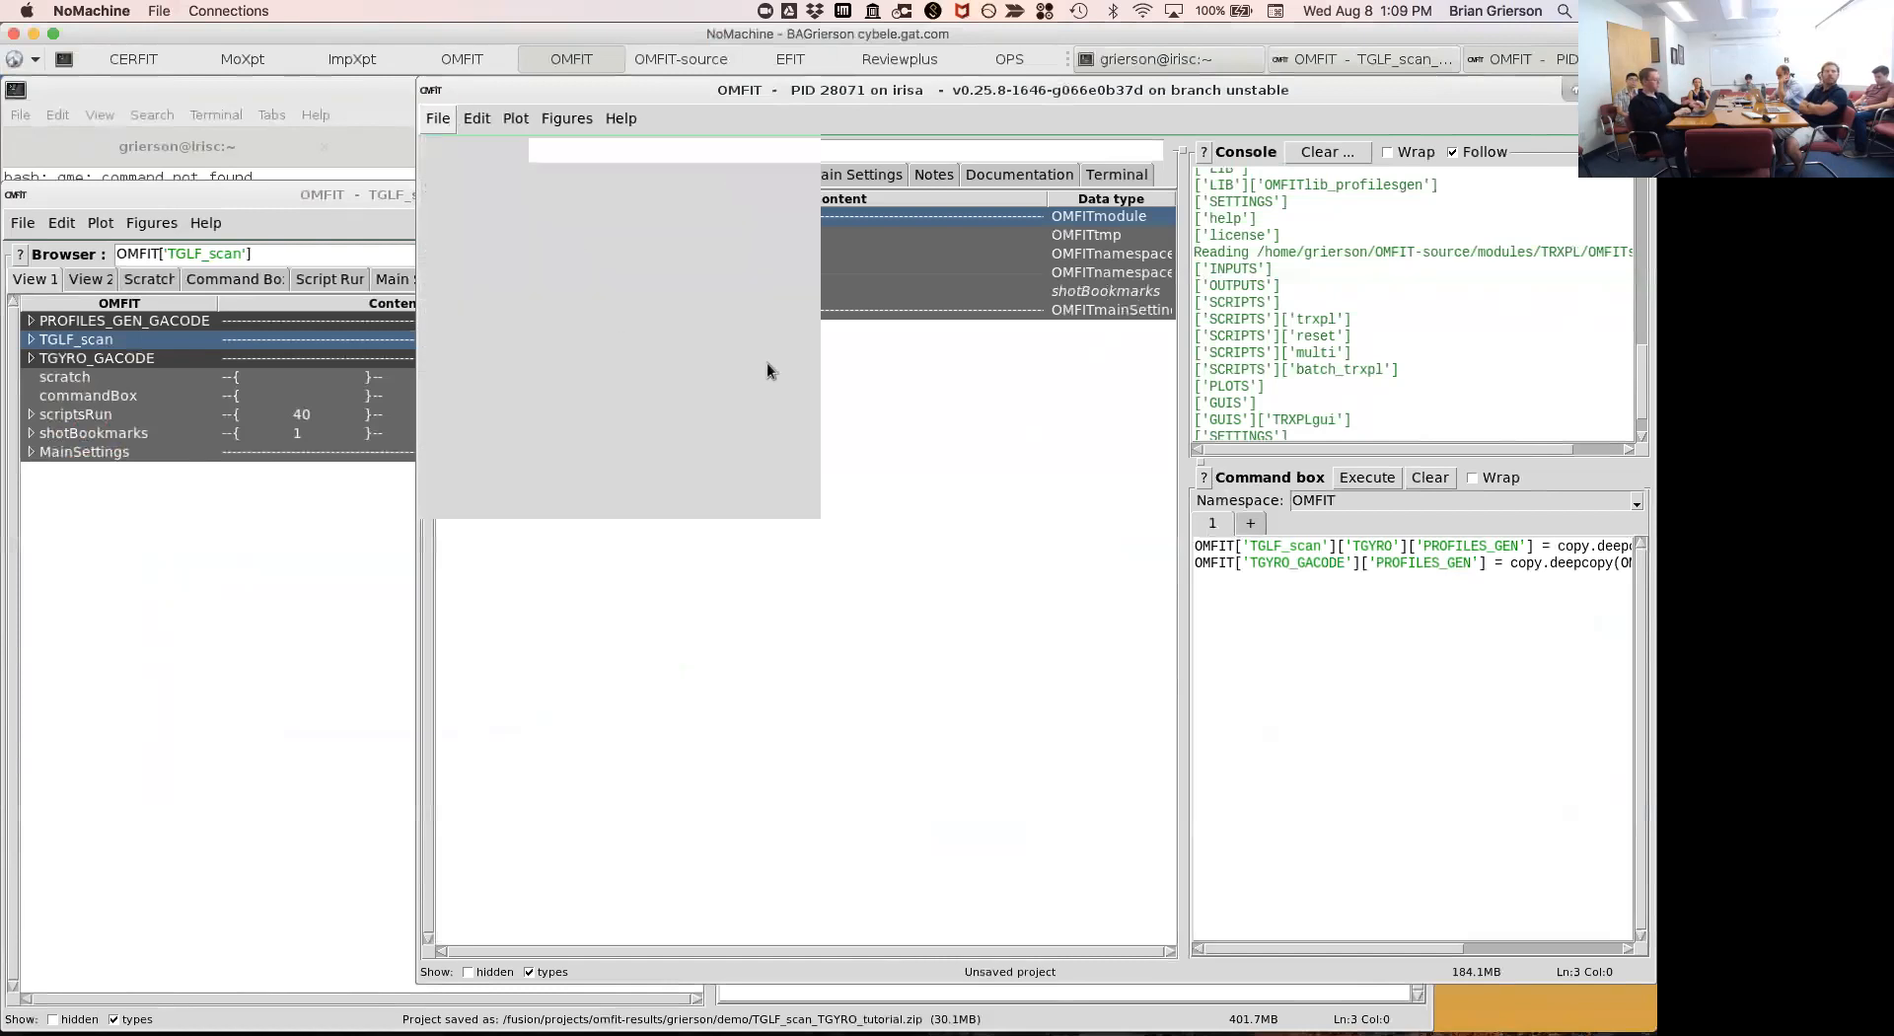
type("profiles_gen")
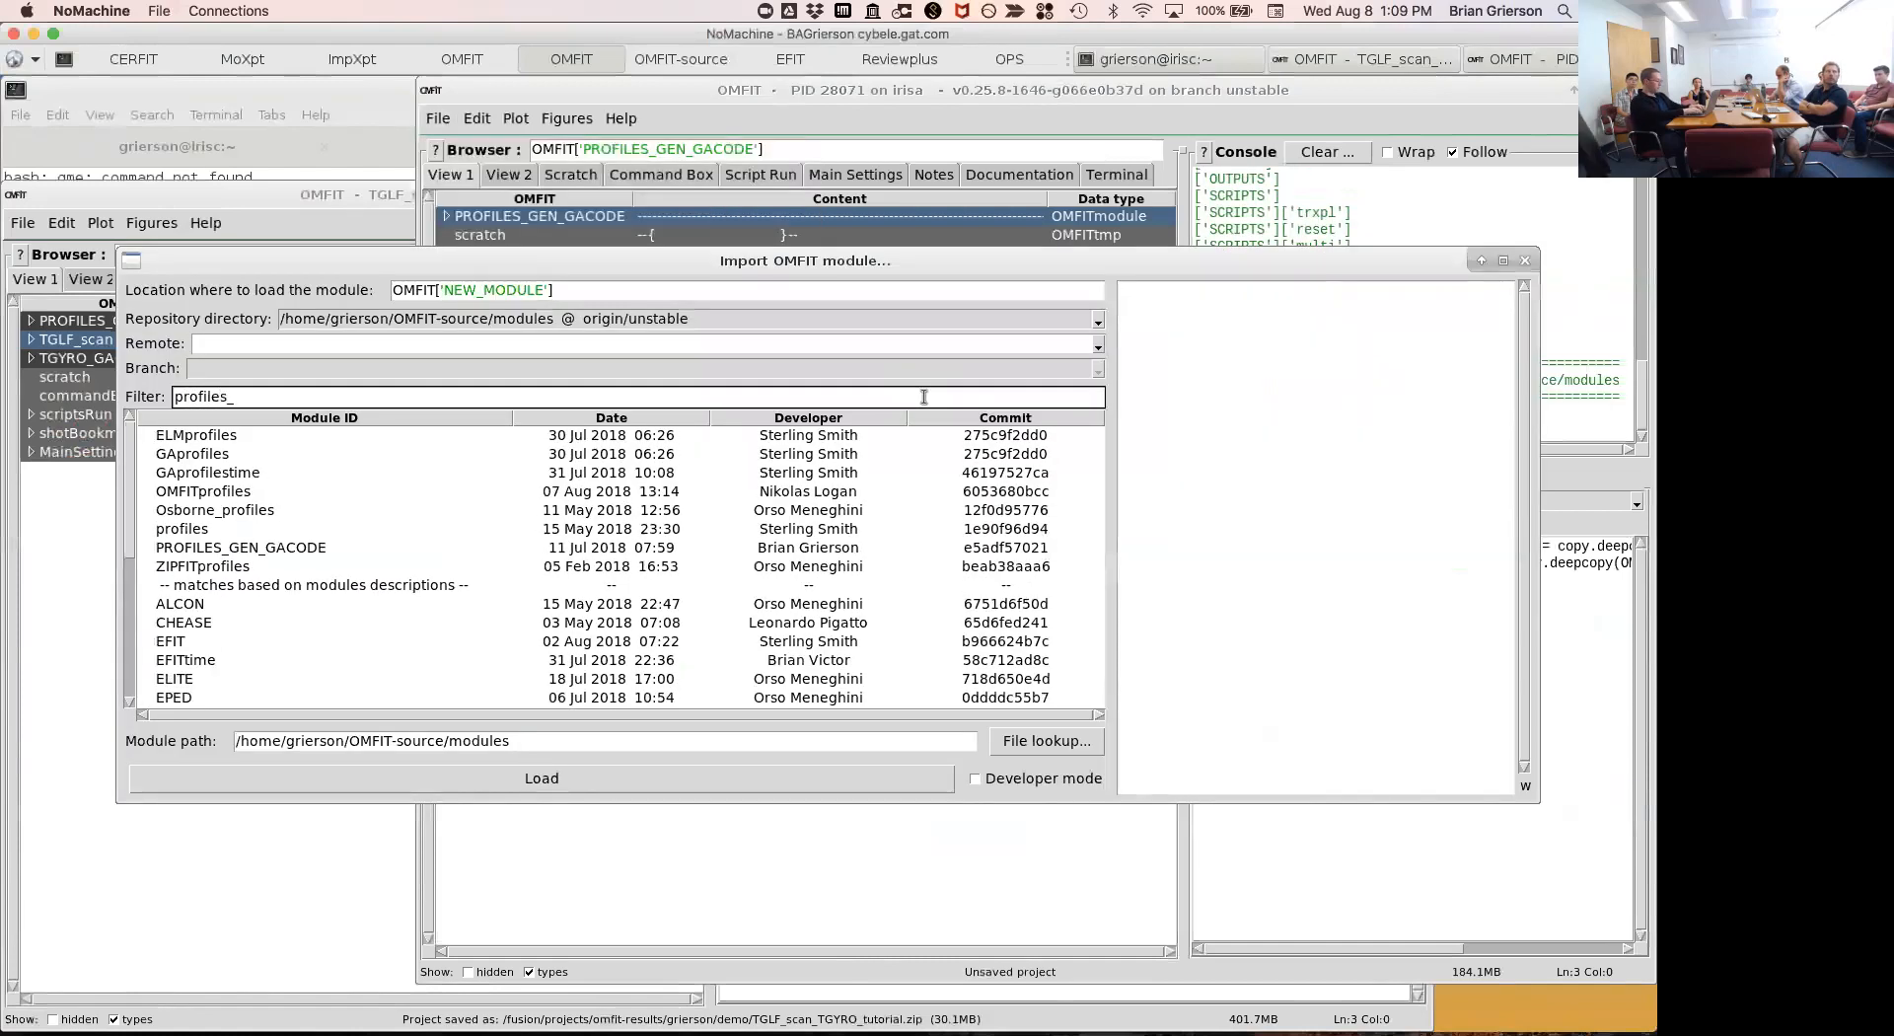
left_click(746, 441)
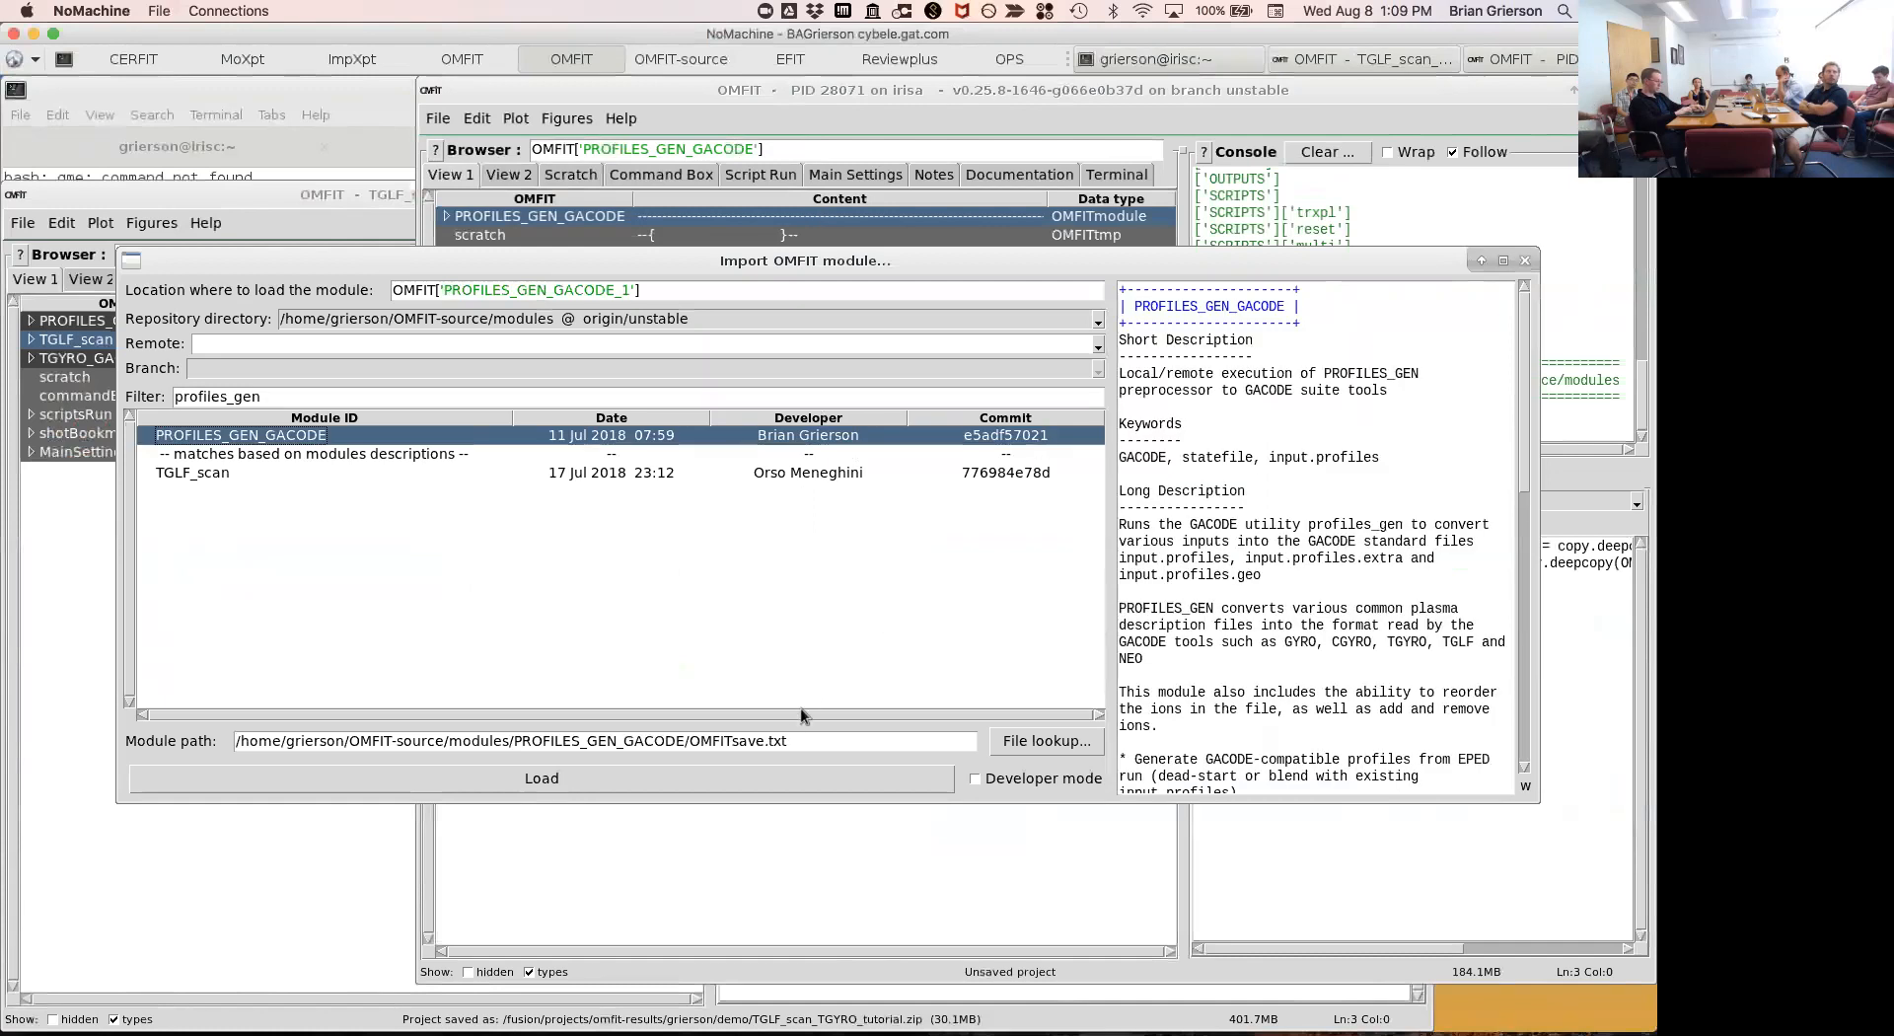
left_click(1525, 260)
Open the PROFILES_GEN_GACODE module's GUI, start from "Statefile and g-file", and enable the Use TRXPL option.
double_click(886, 216)
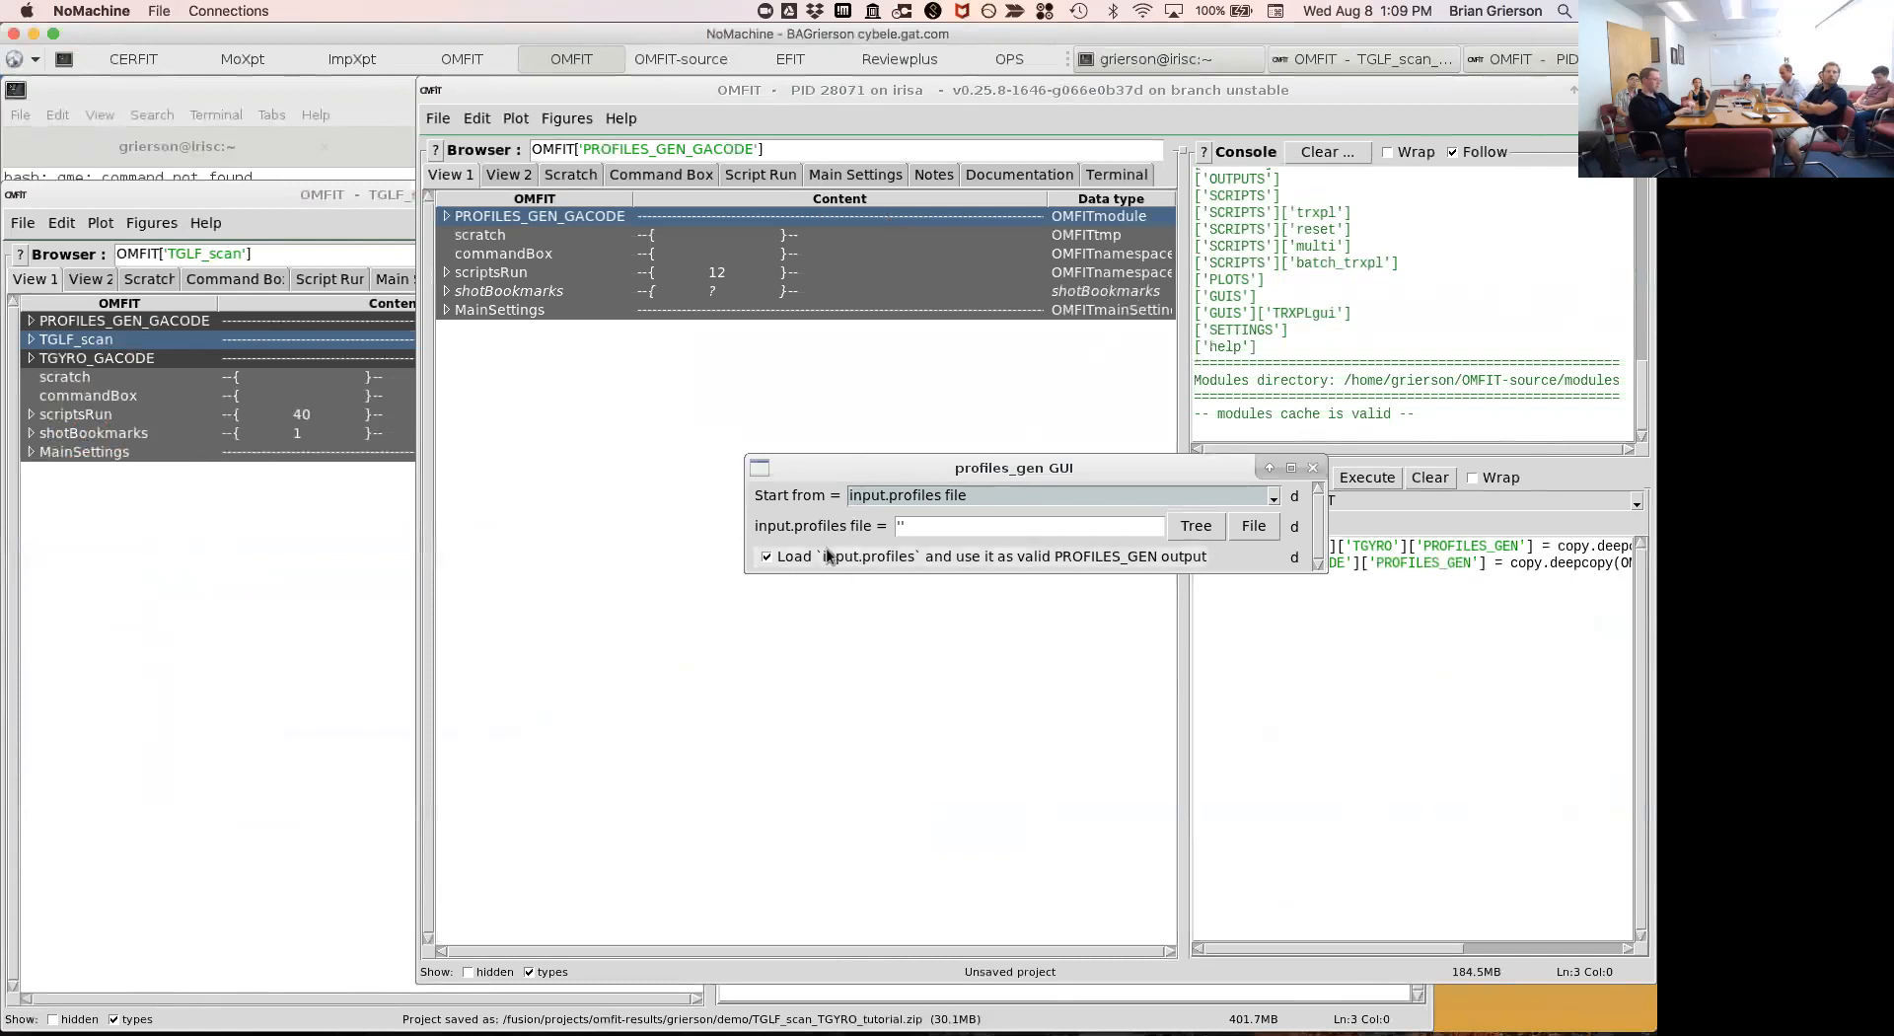
left_click_drag(934, 471, 783, 416)
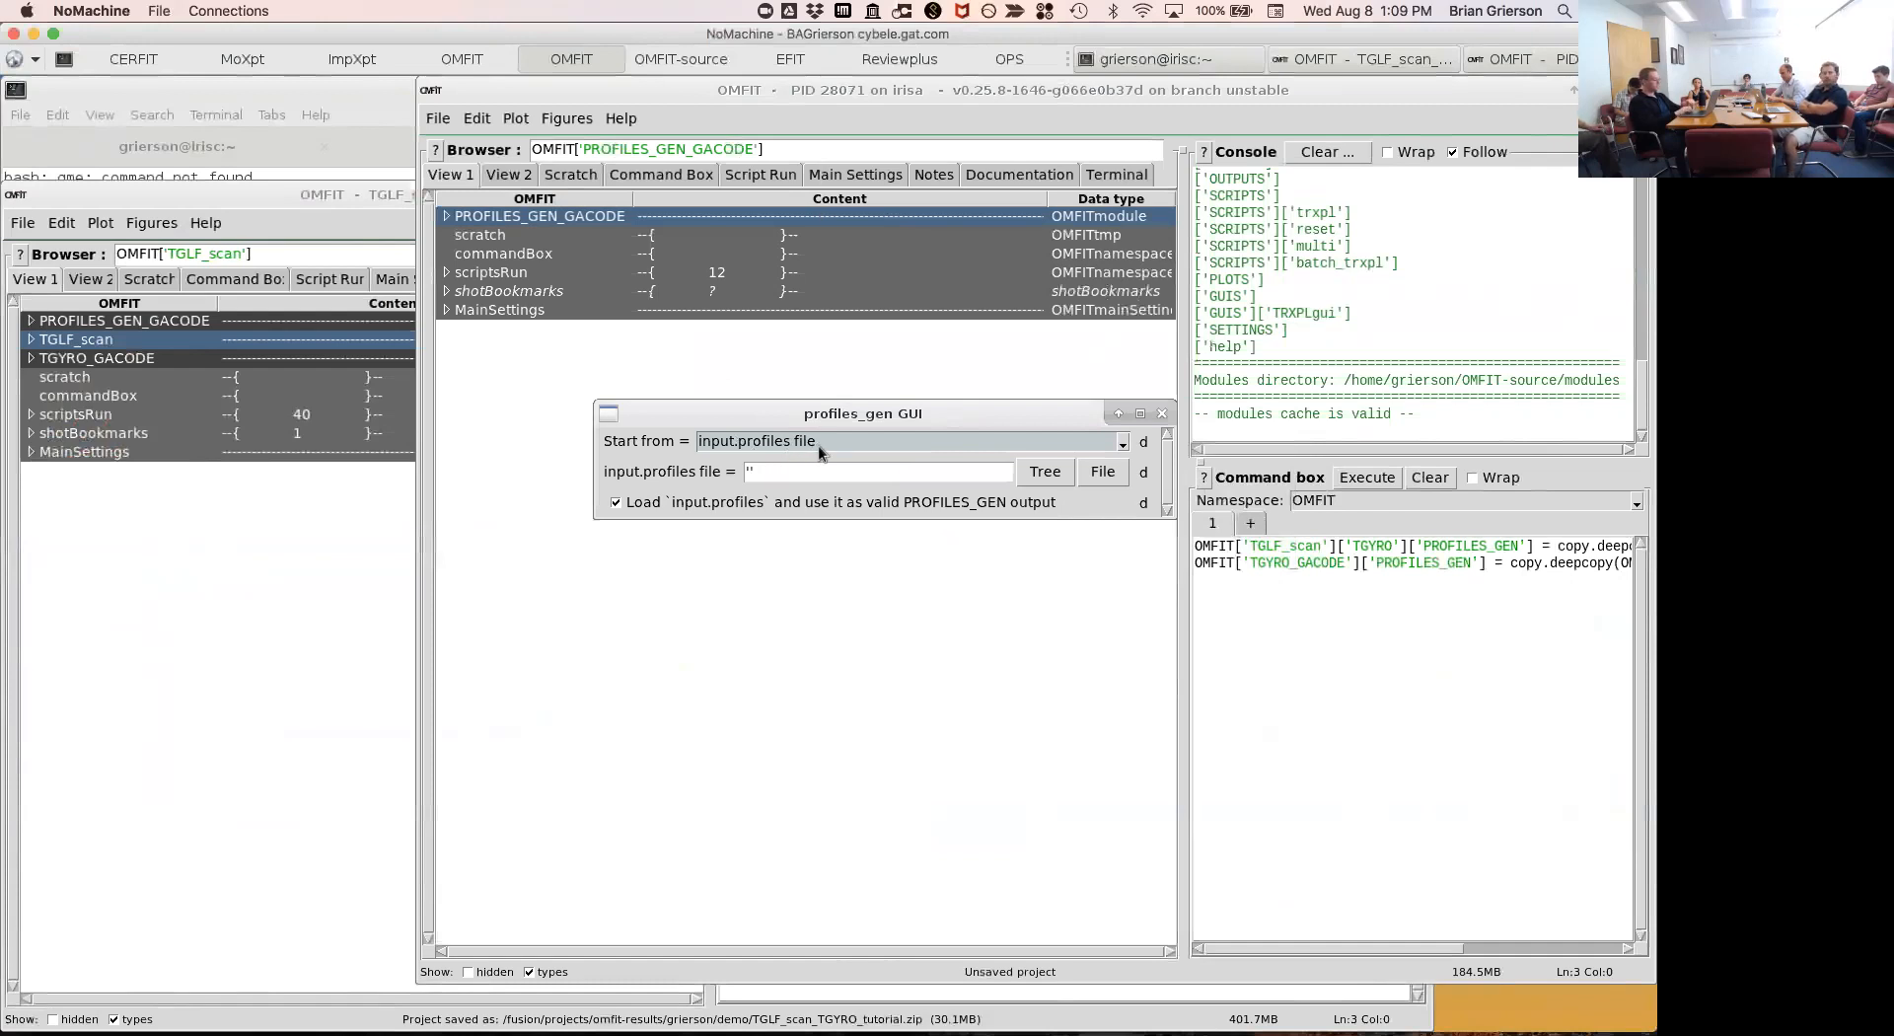
left_click(1120, 446)
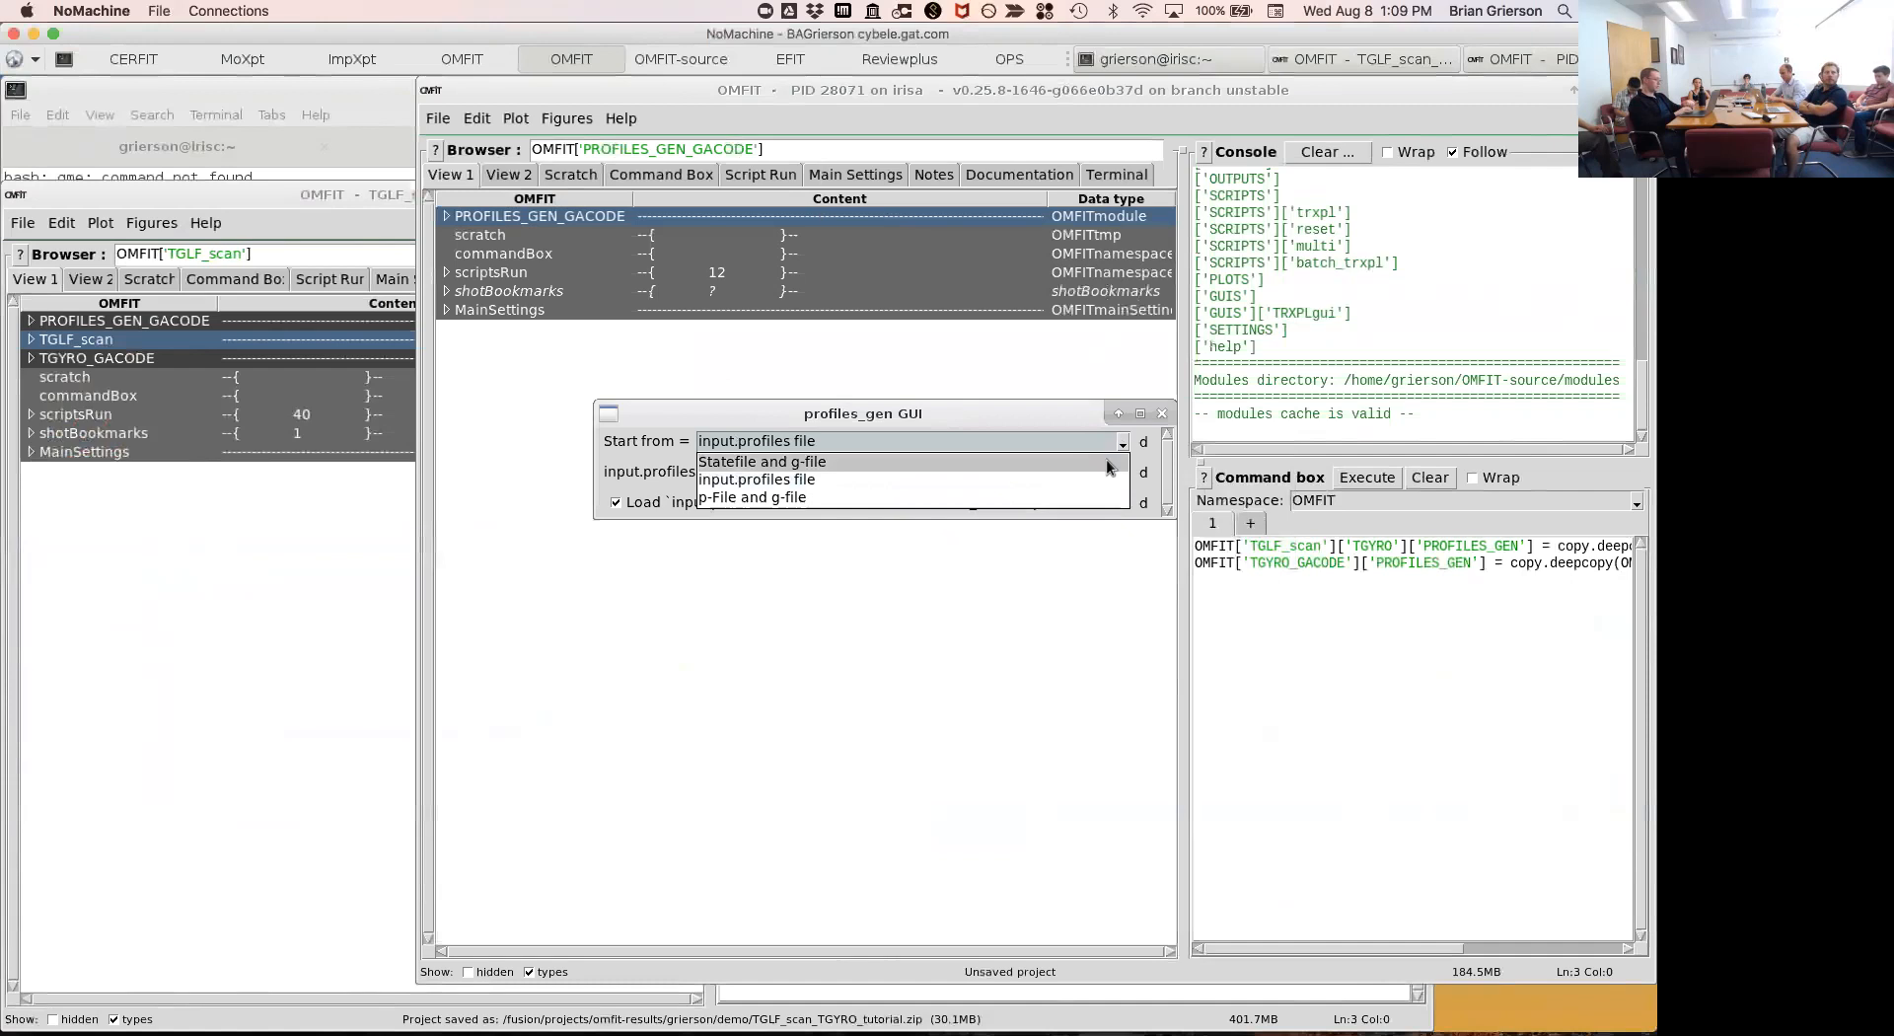
left_click(1106, 461)
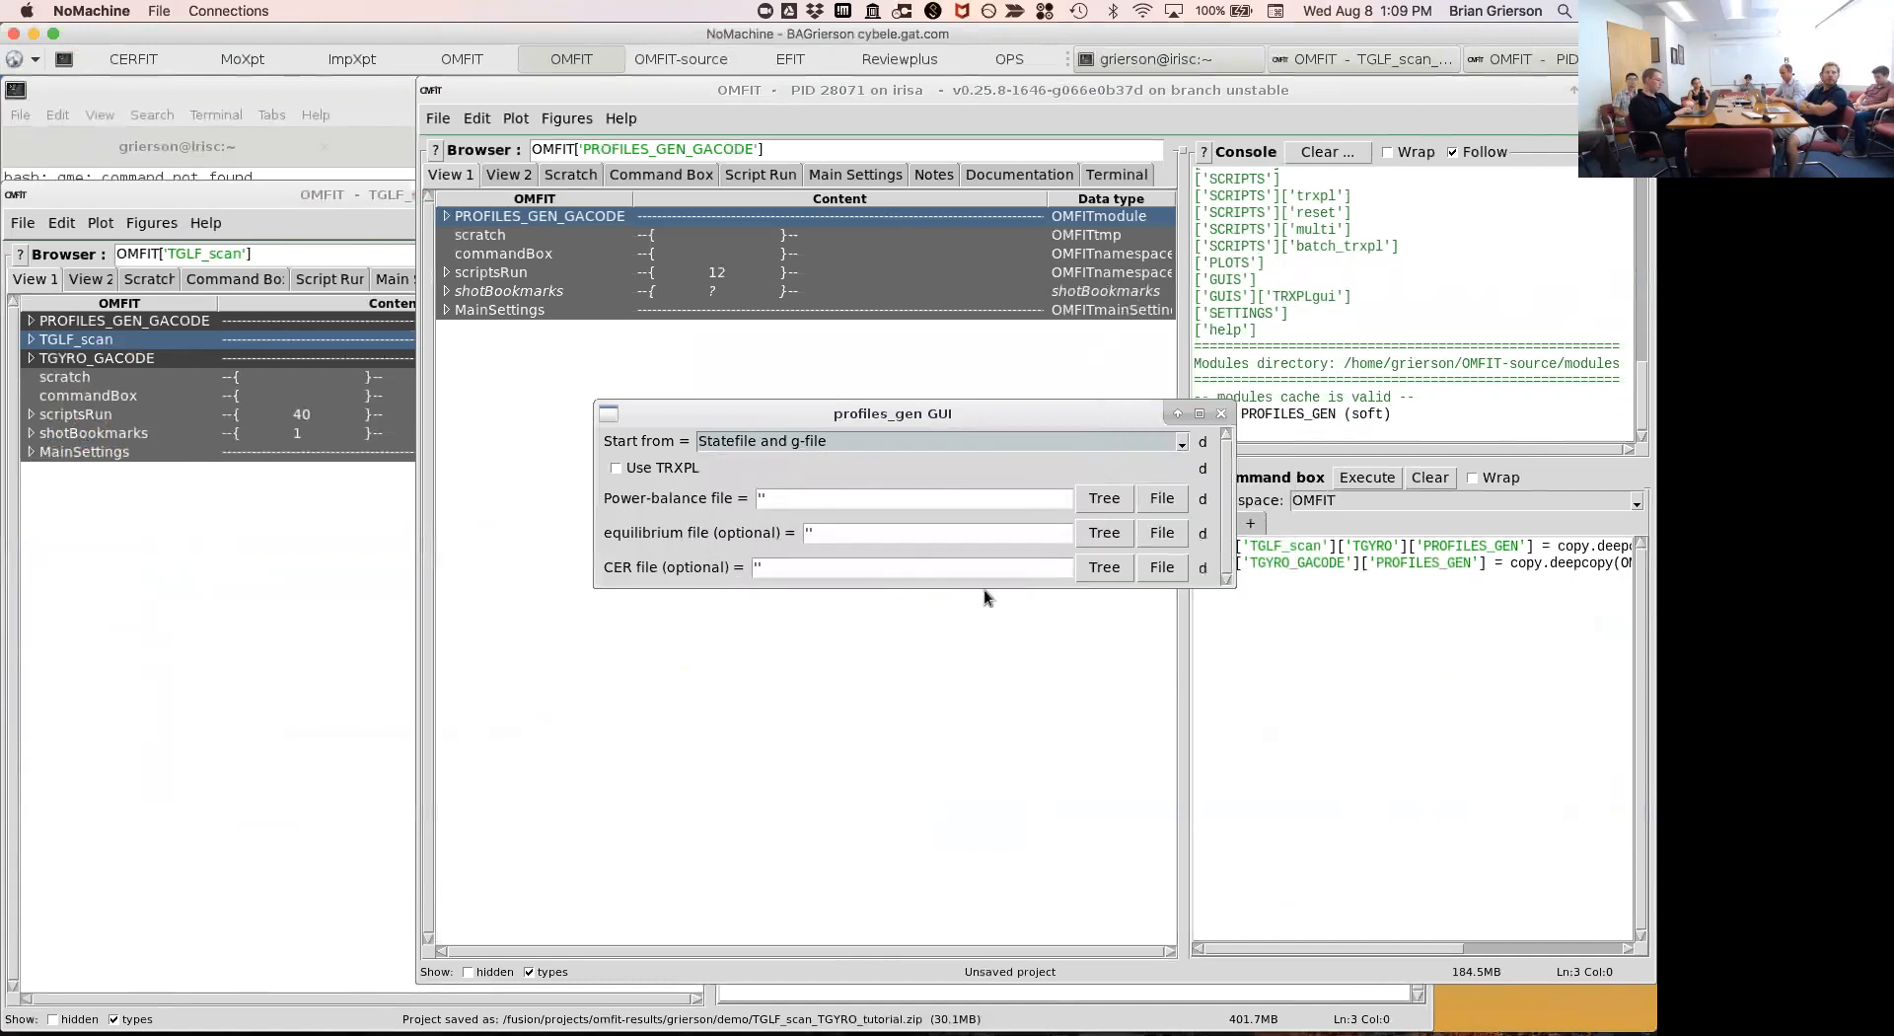
left_click(646, 472)
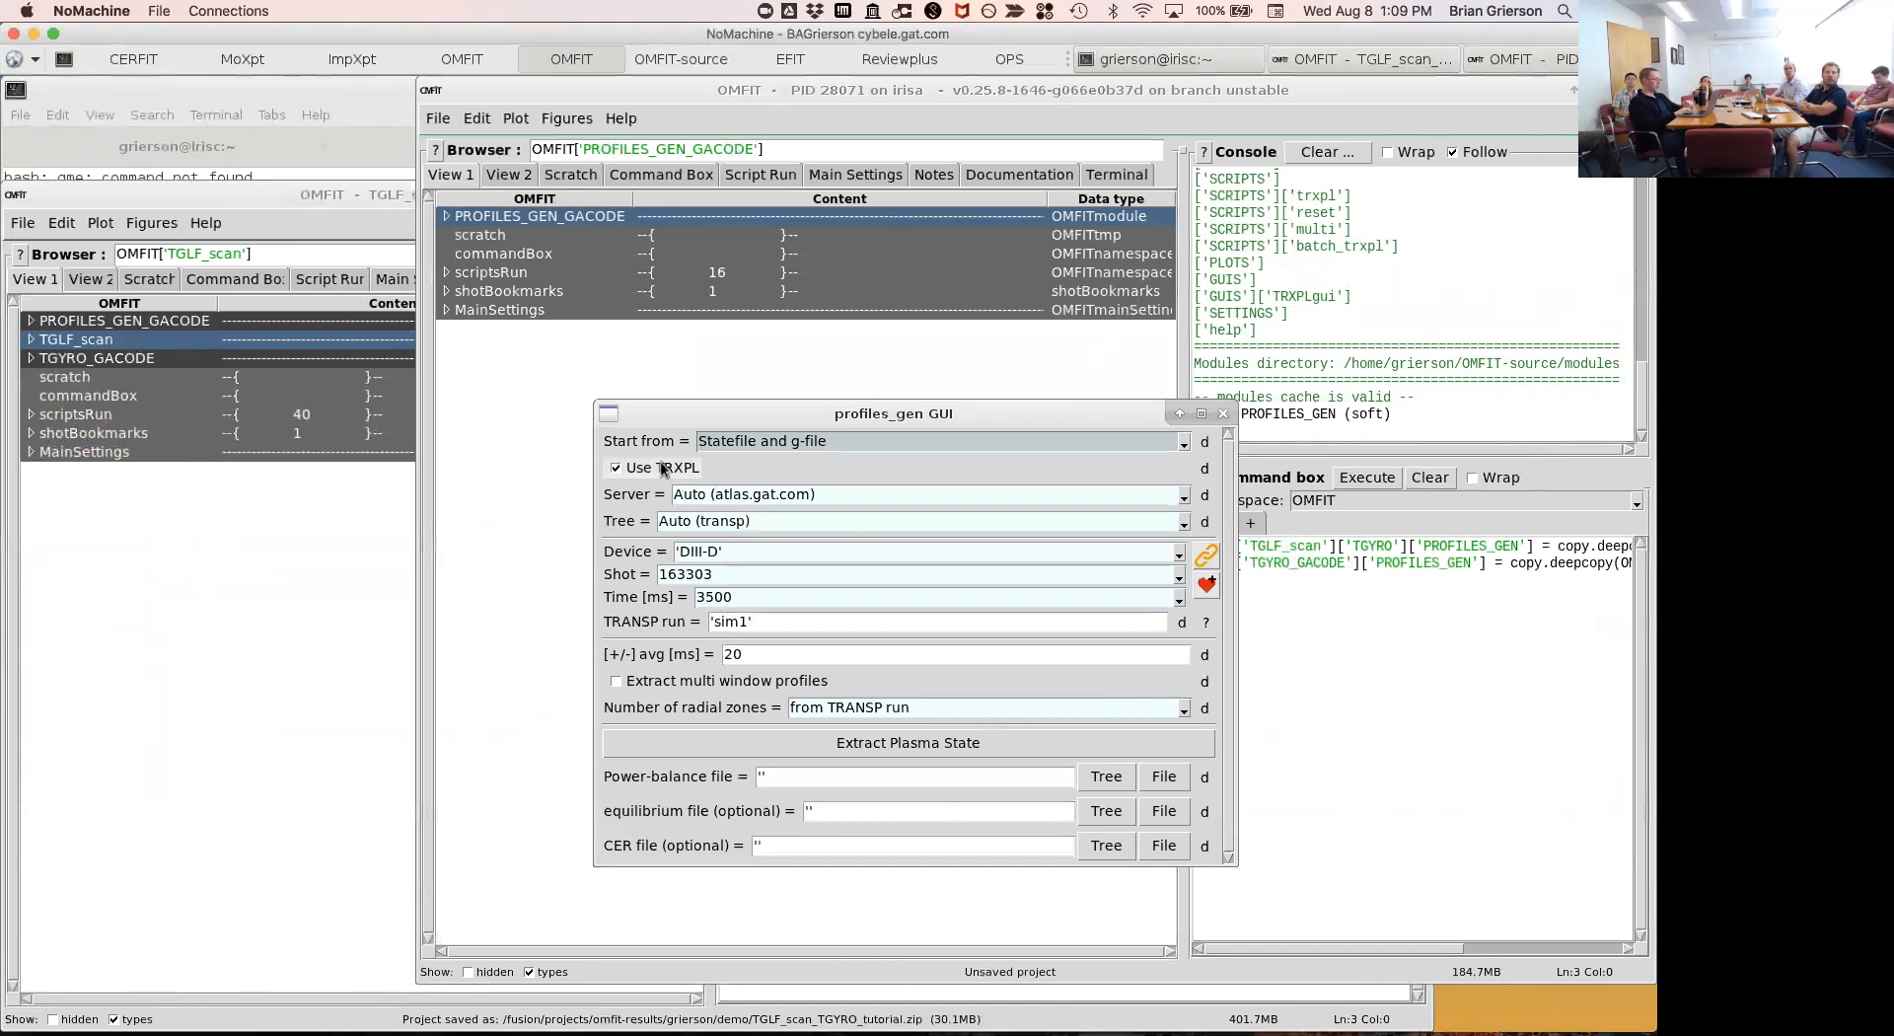
Set the TRANSP run to 'A36' for shot 163303 at 3500 ms.
left_click(881, 633)
key("BackSpace")
key("BackSpace")
key("BackSpace")
key("BackSpace")
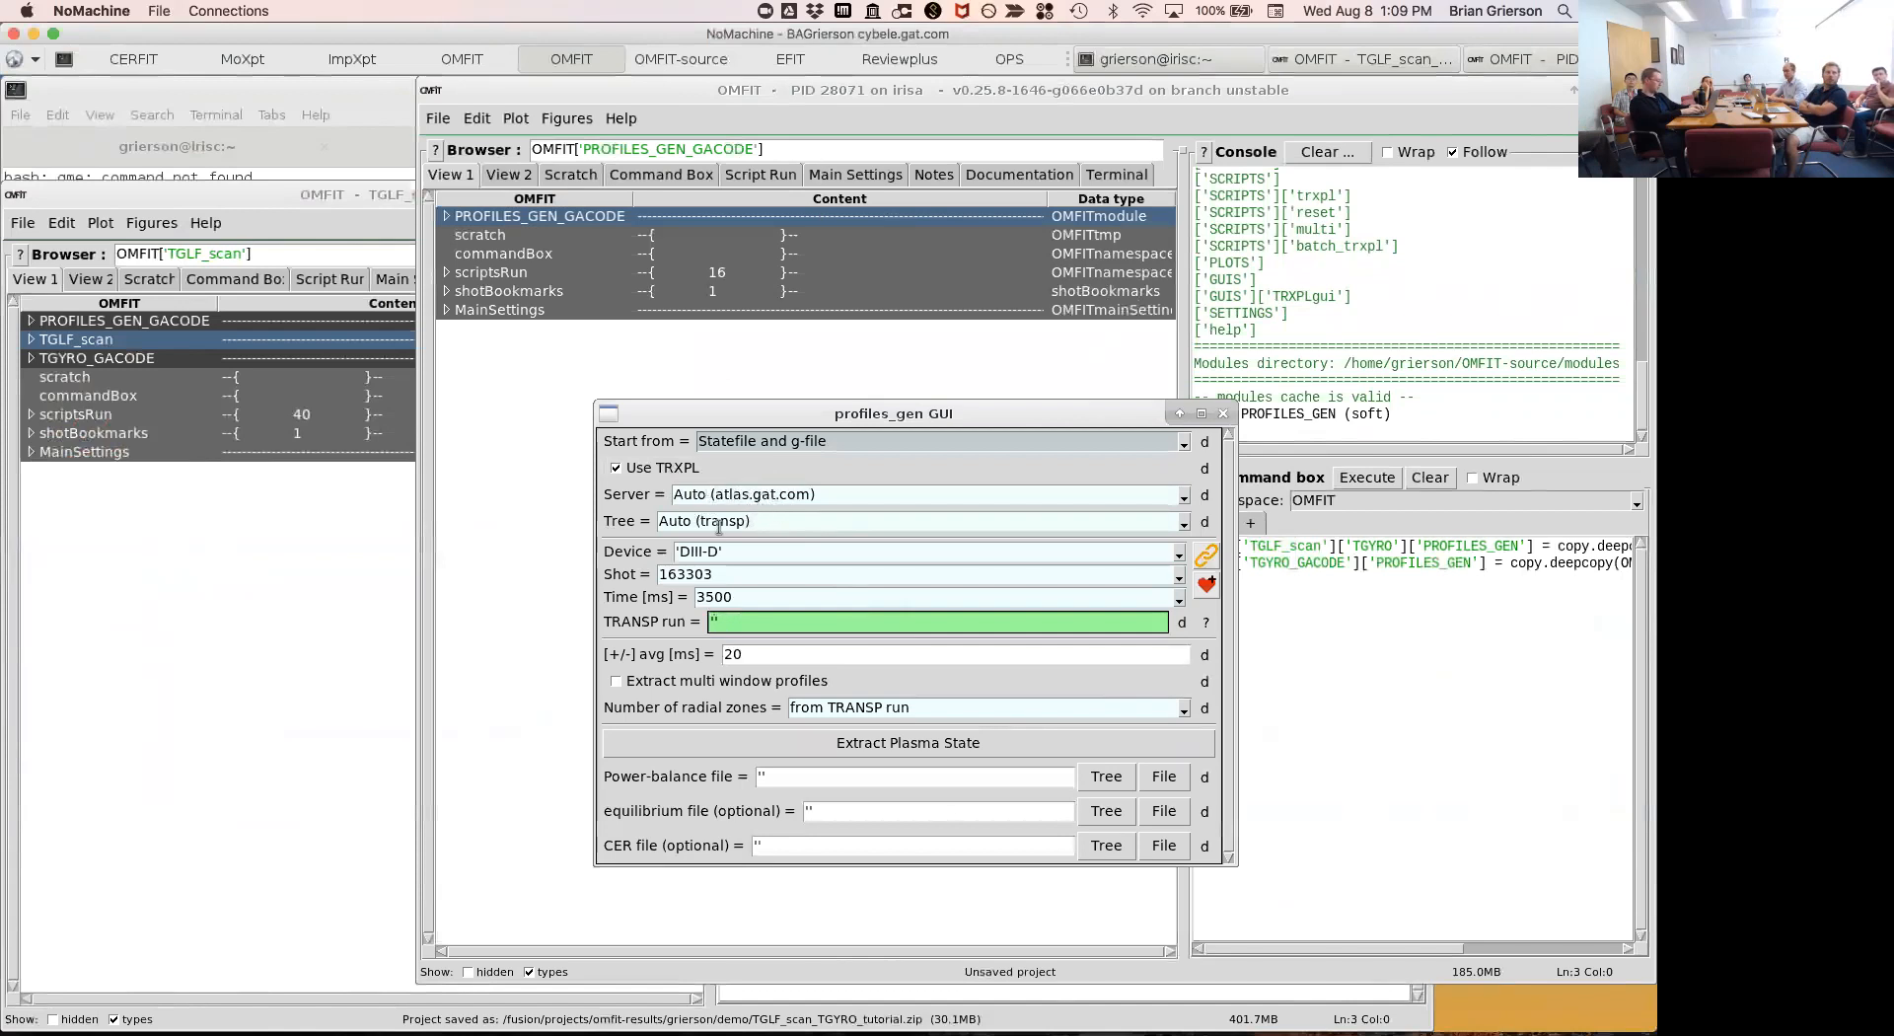
left_click(753, 573)
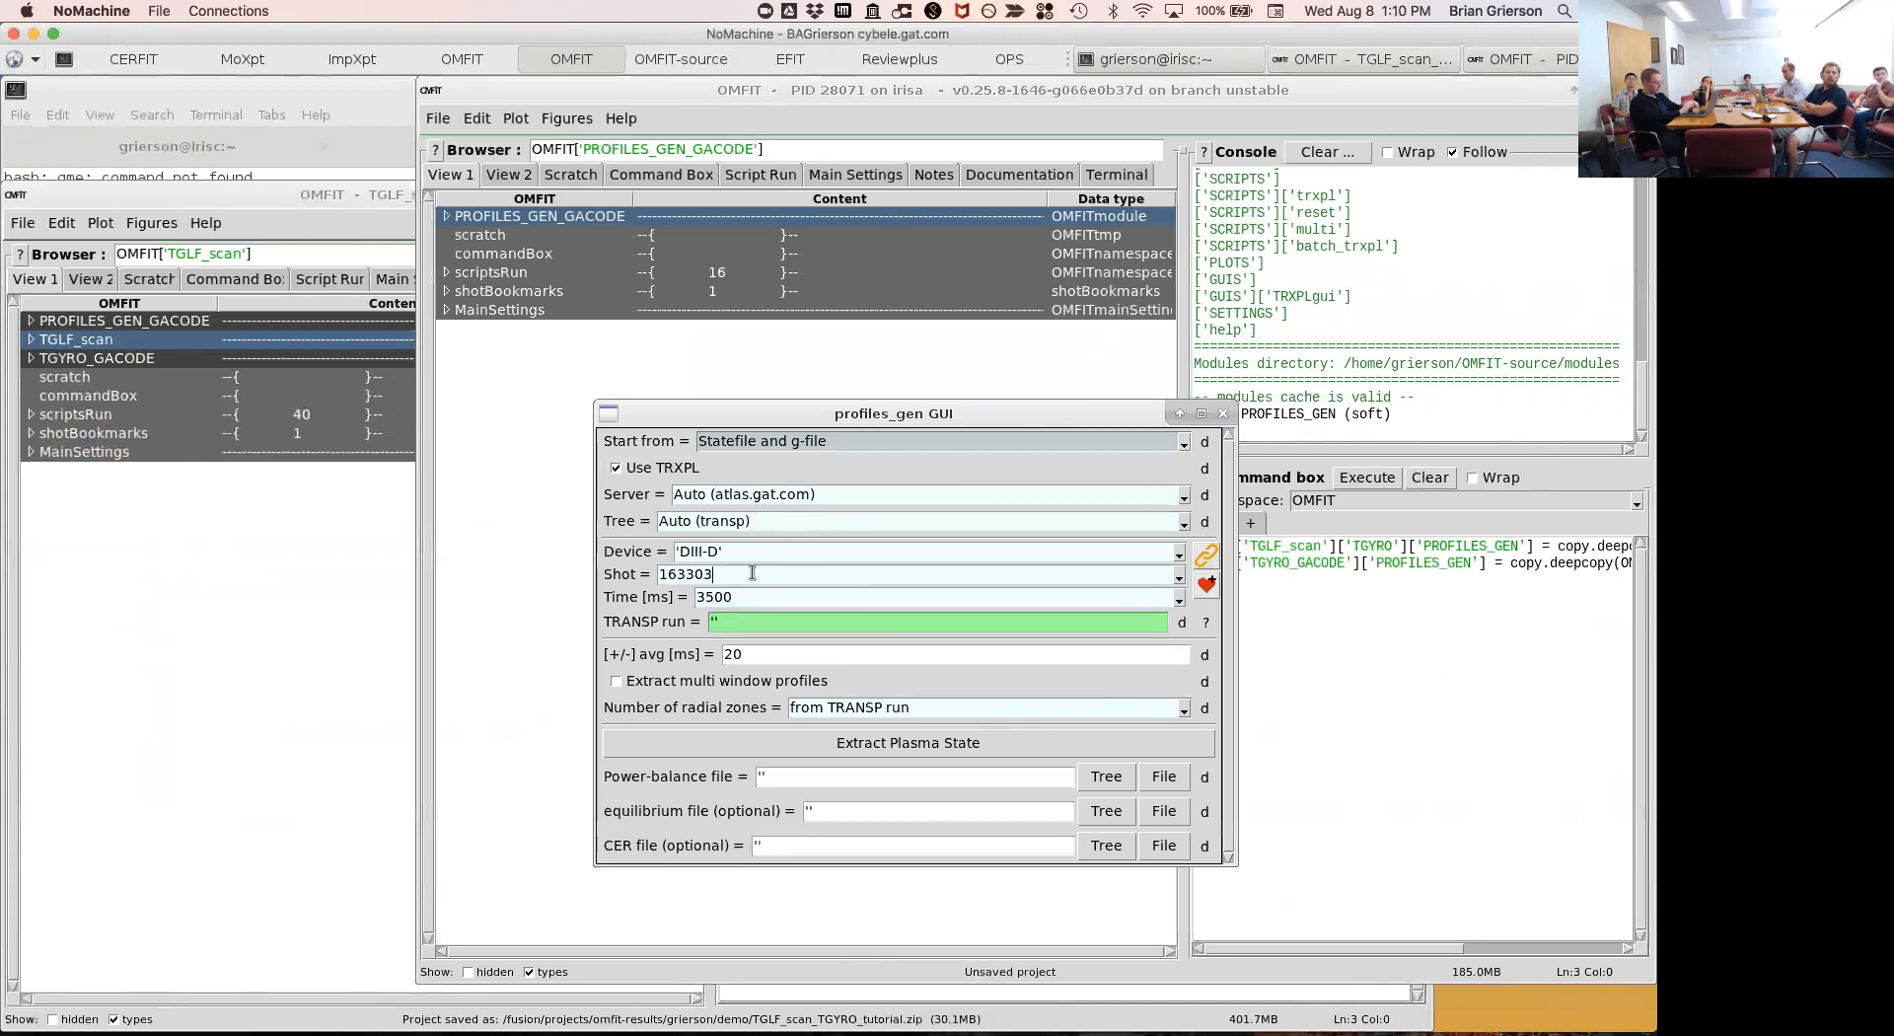
left_click(810, 596)
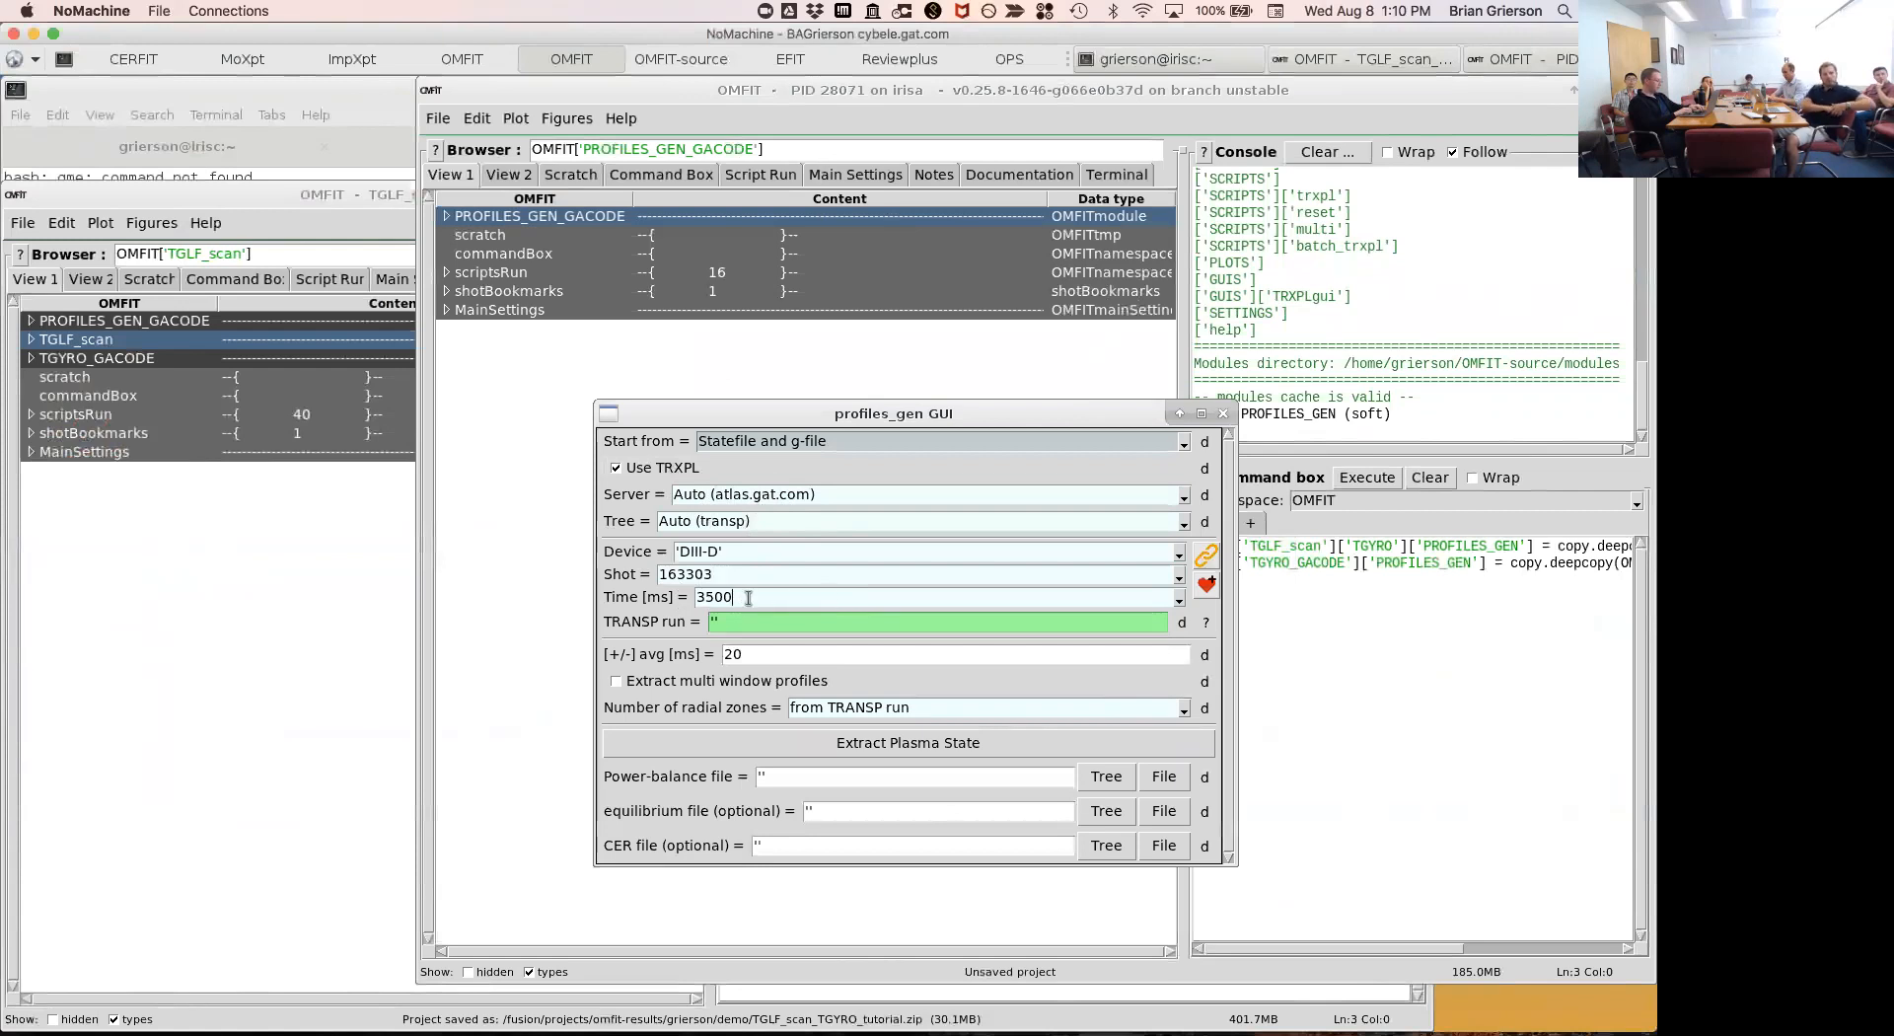
left_click(757, 619)
key("BackSpace")
type("A36'")
key("Return")
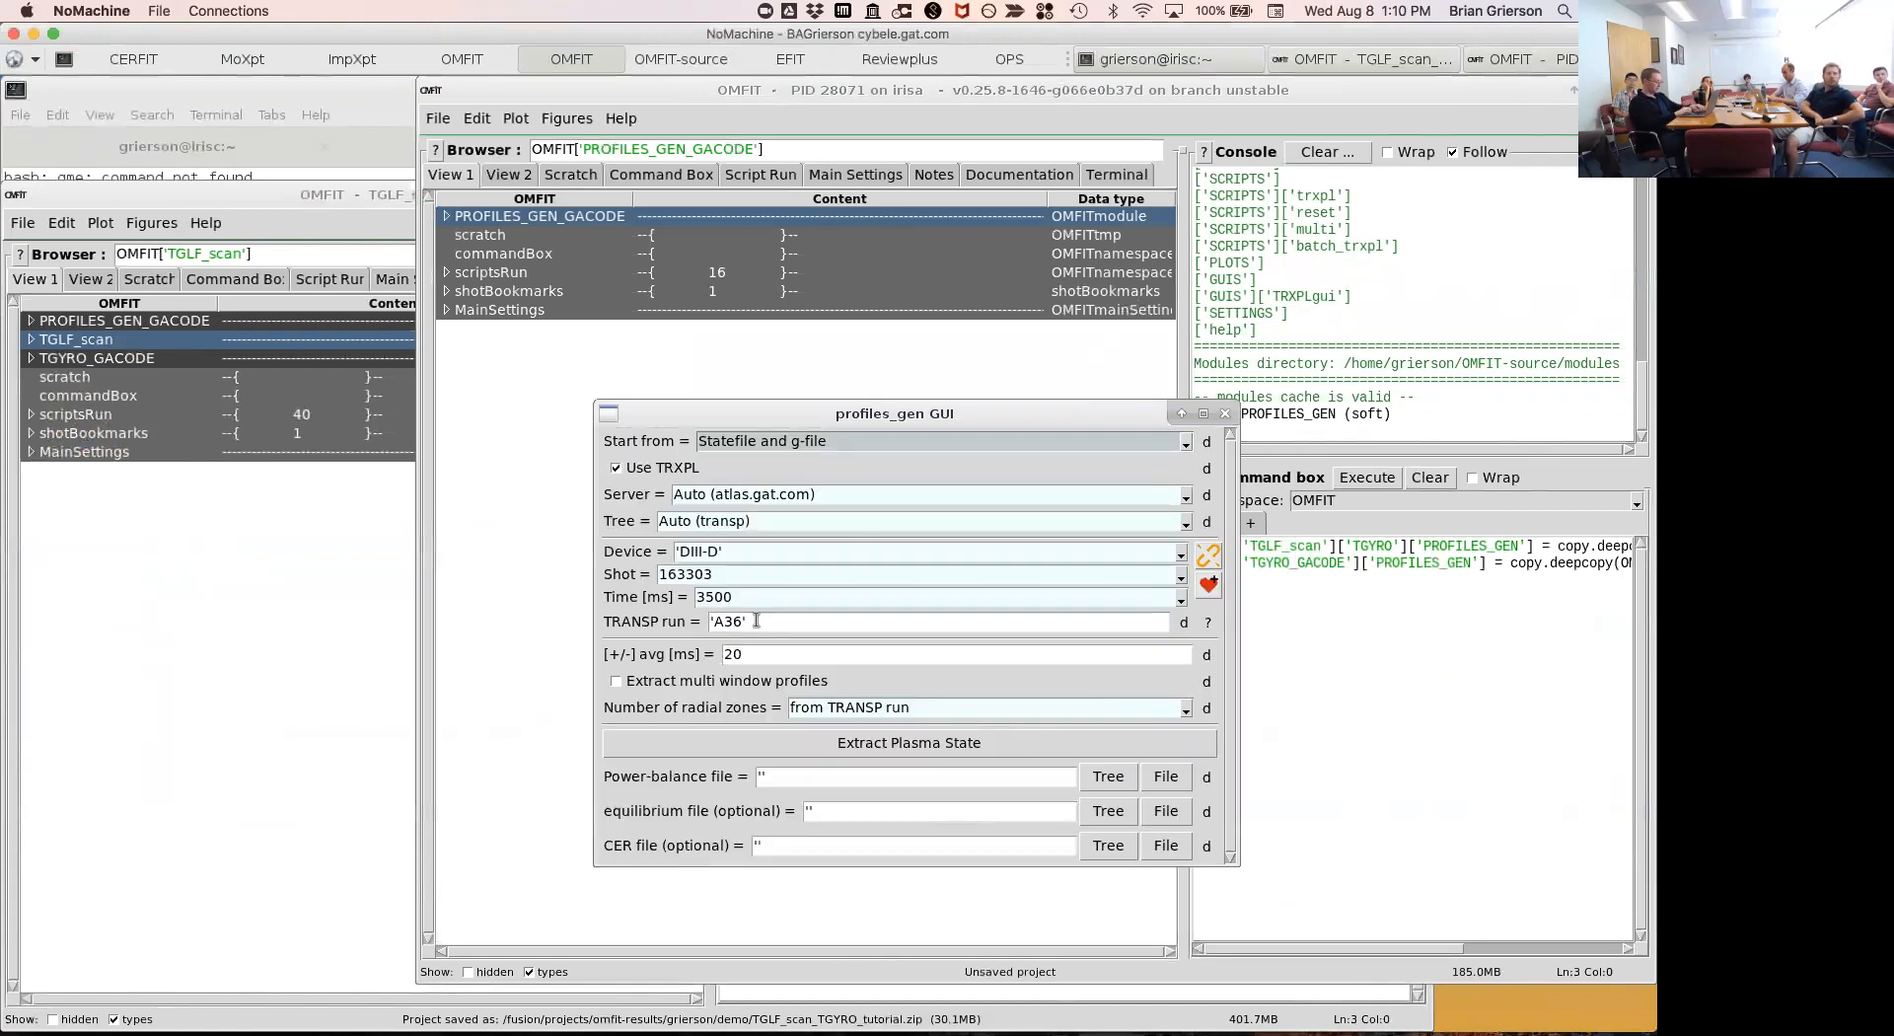
Set the averaging window to 250 ms and try to extract the plasma state.
mouse_move(2, 2)
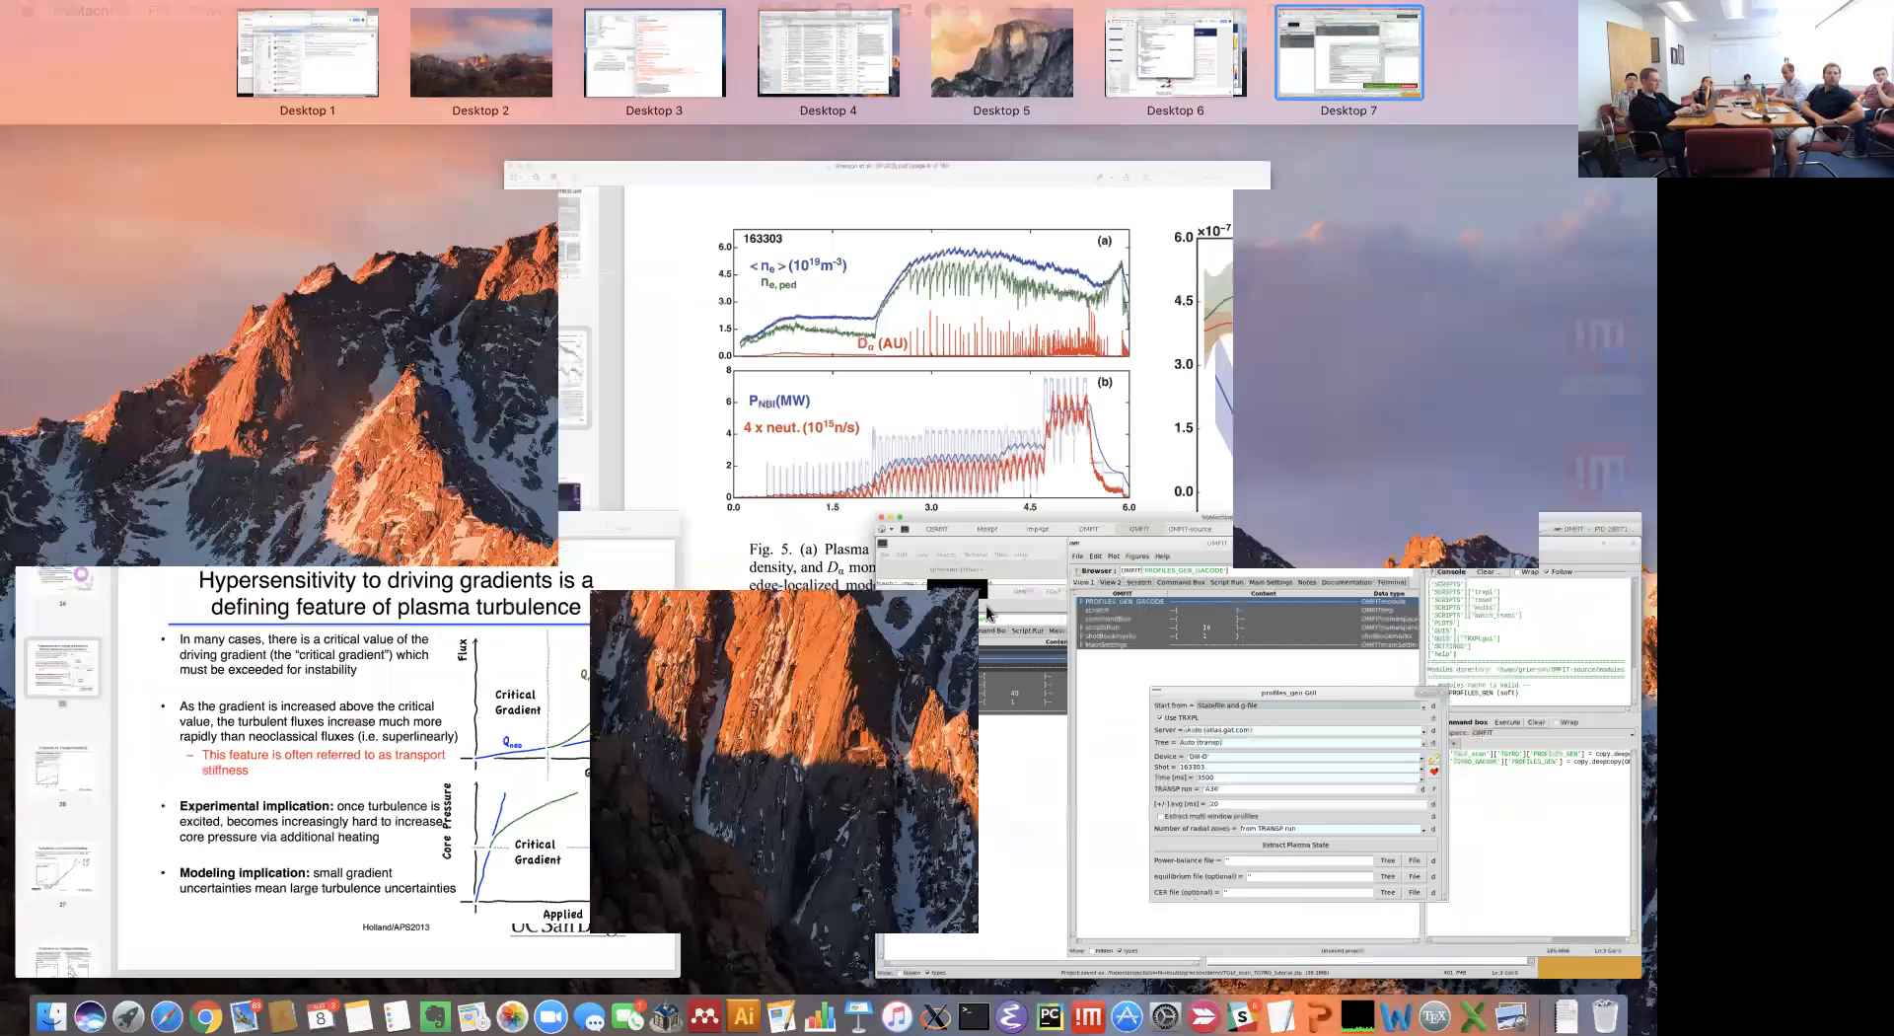
left_click(986, 606)
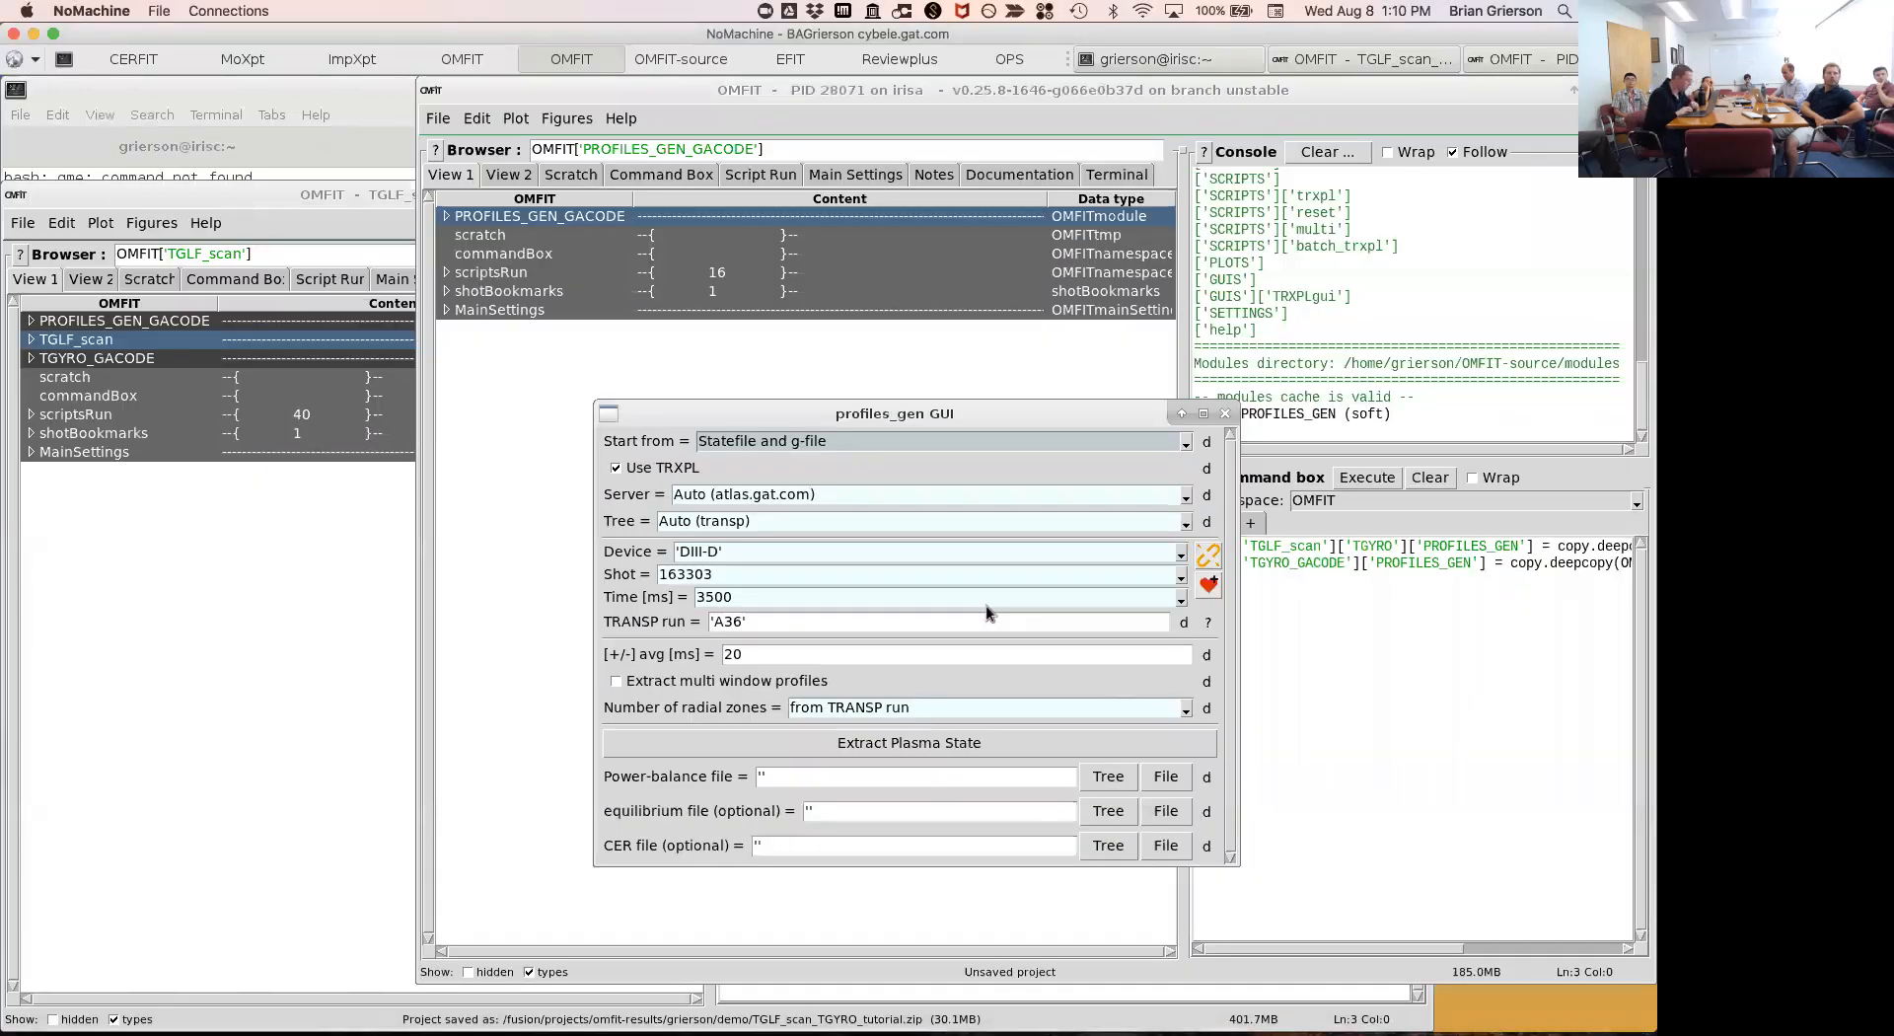
double_click(909, 655)
key("BackSpace")
type("250")
key("Return")
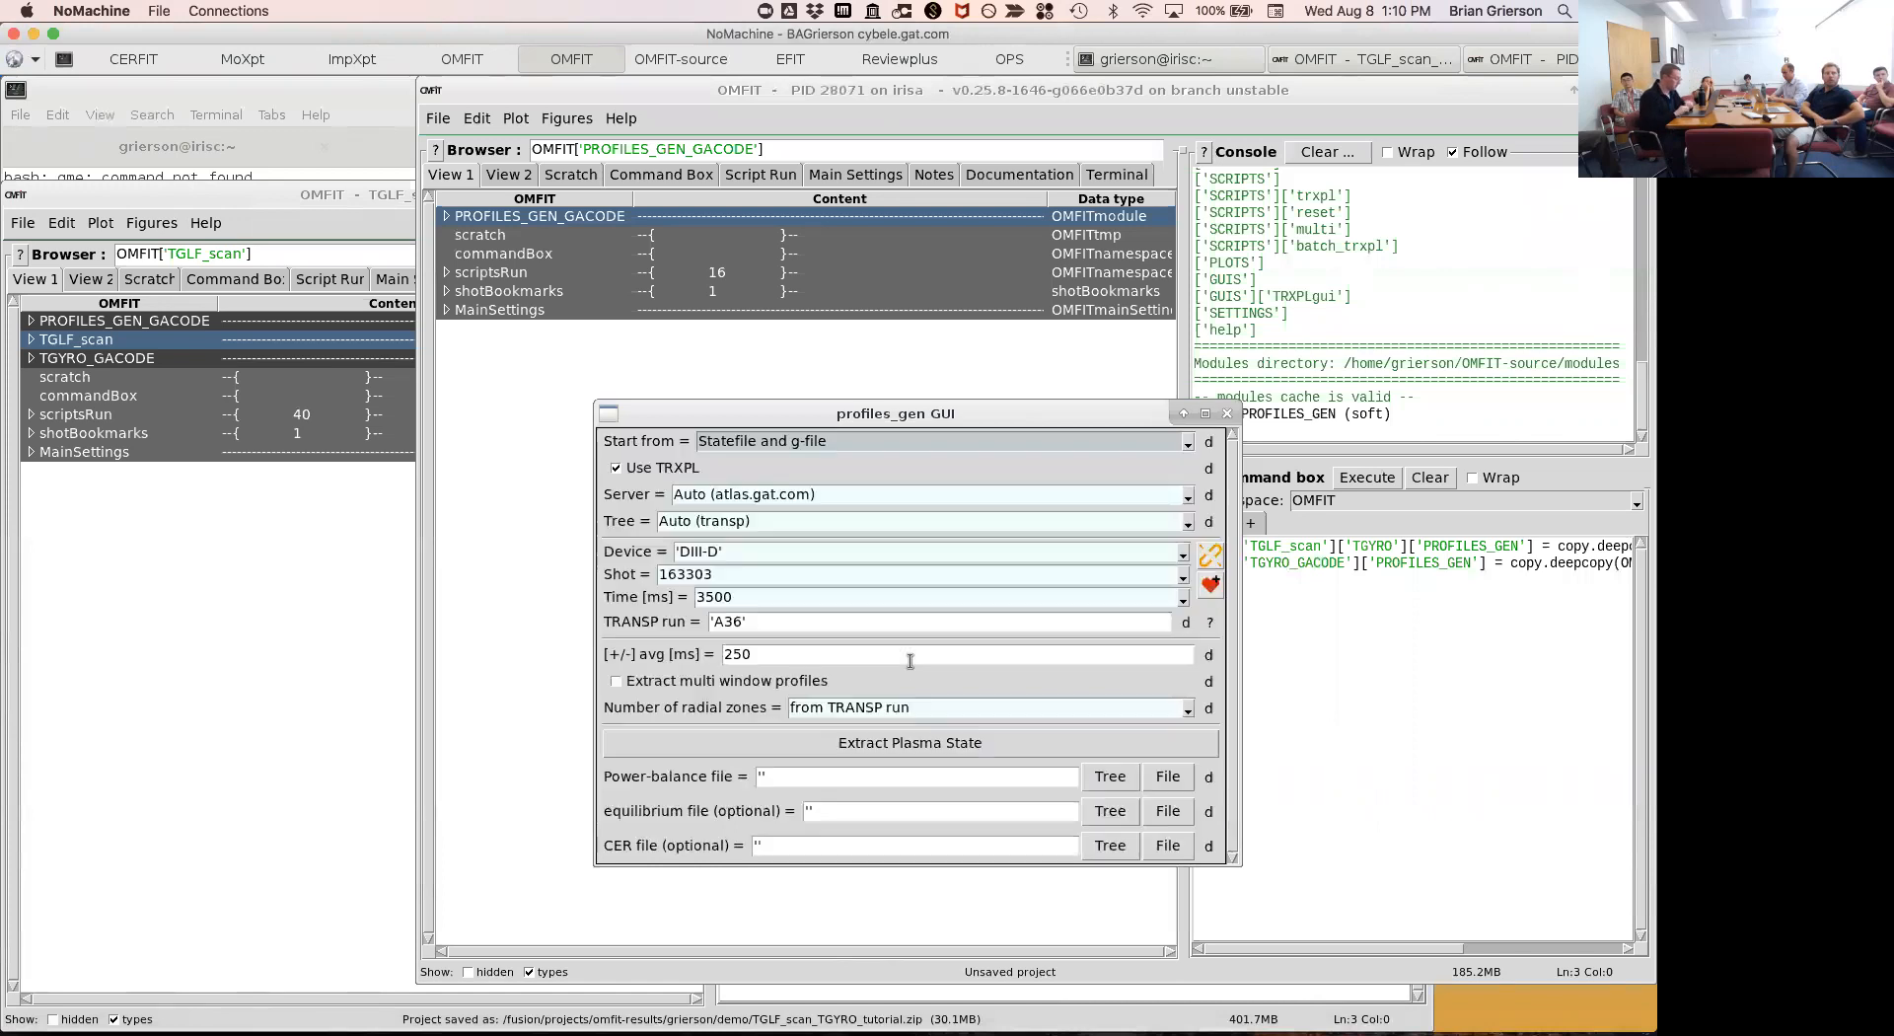
left_click_drag(825, 412, 762, 309)
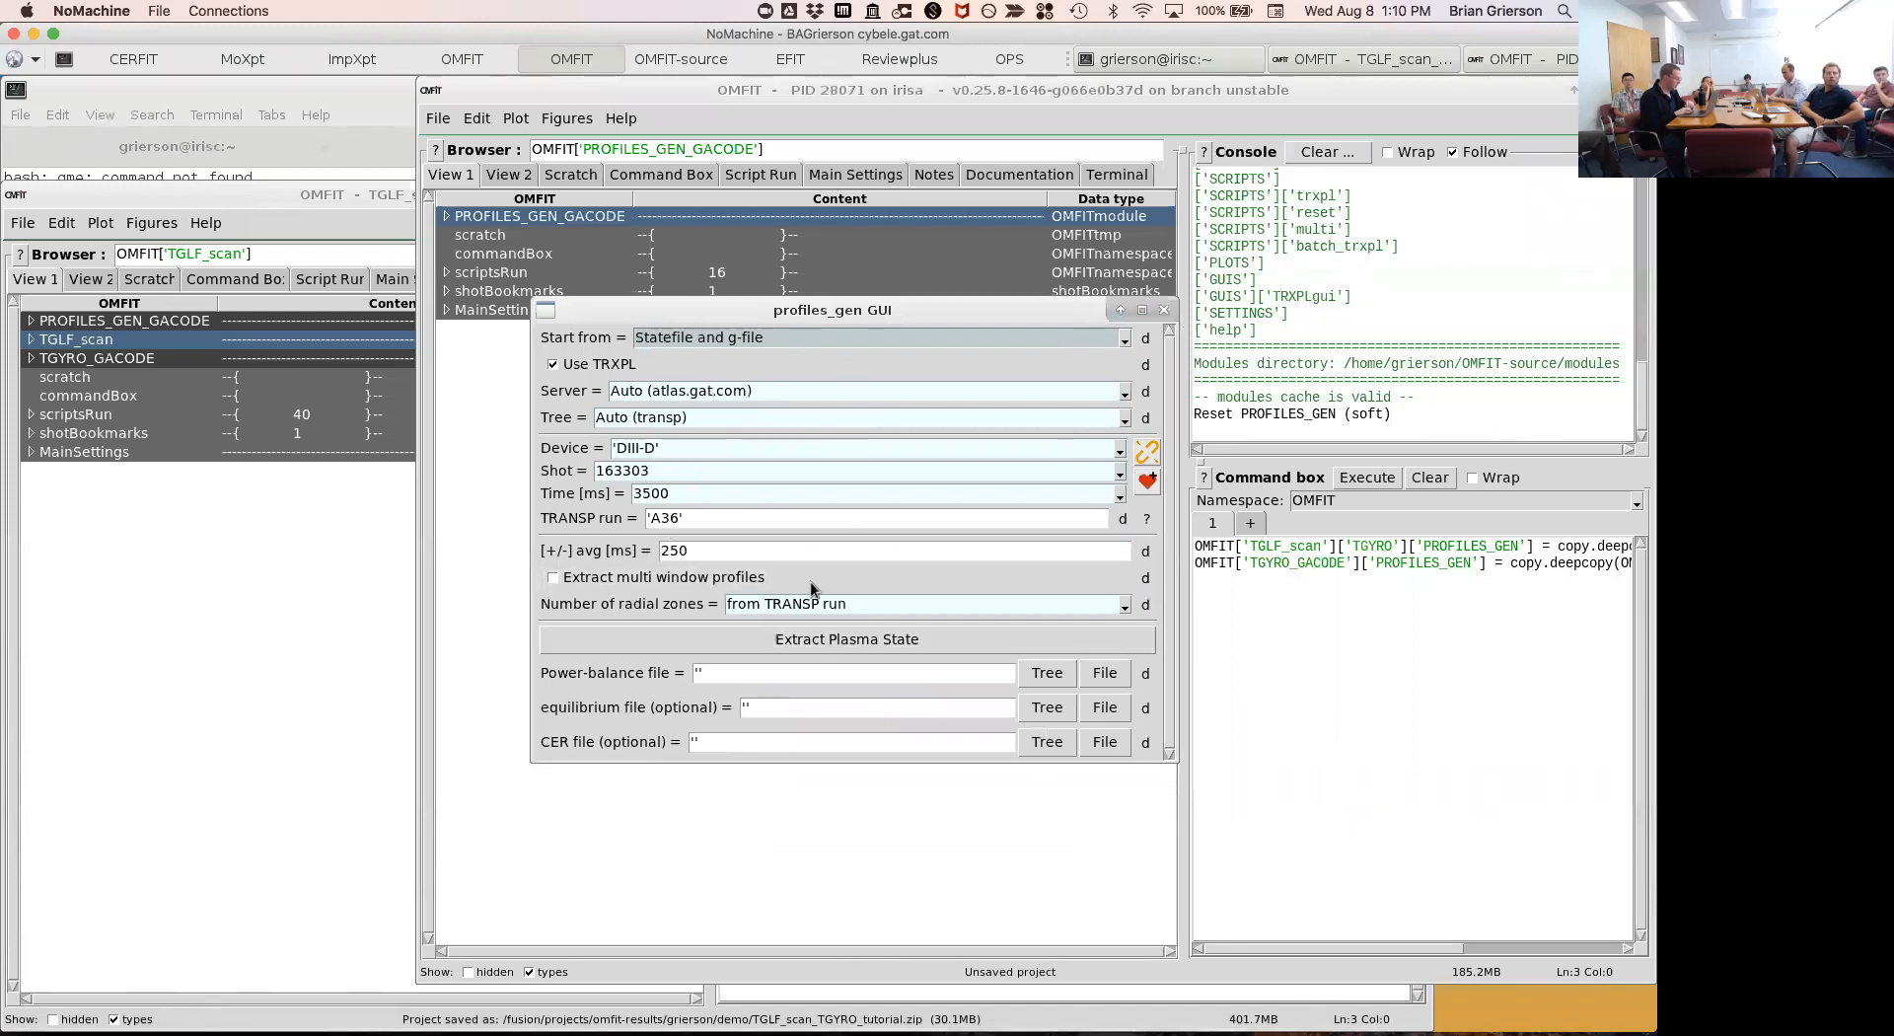
left_click(808, 637)
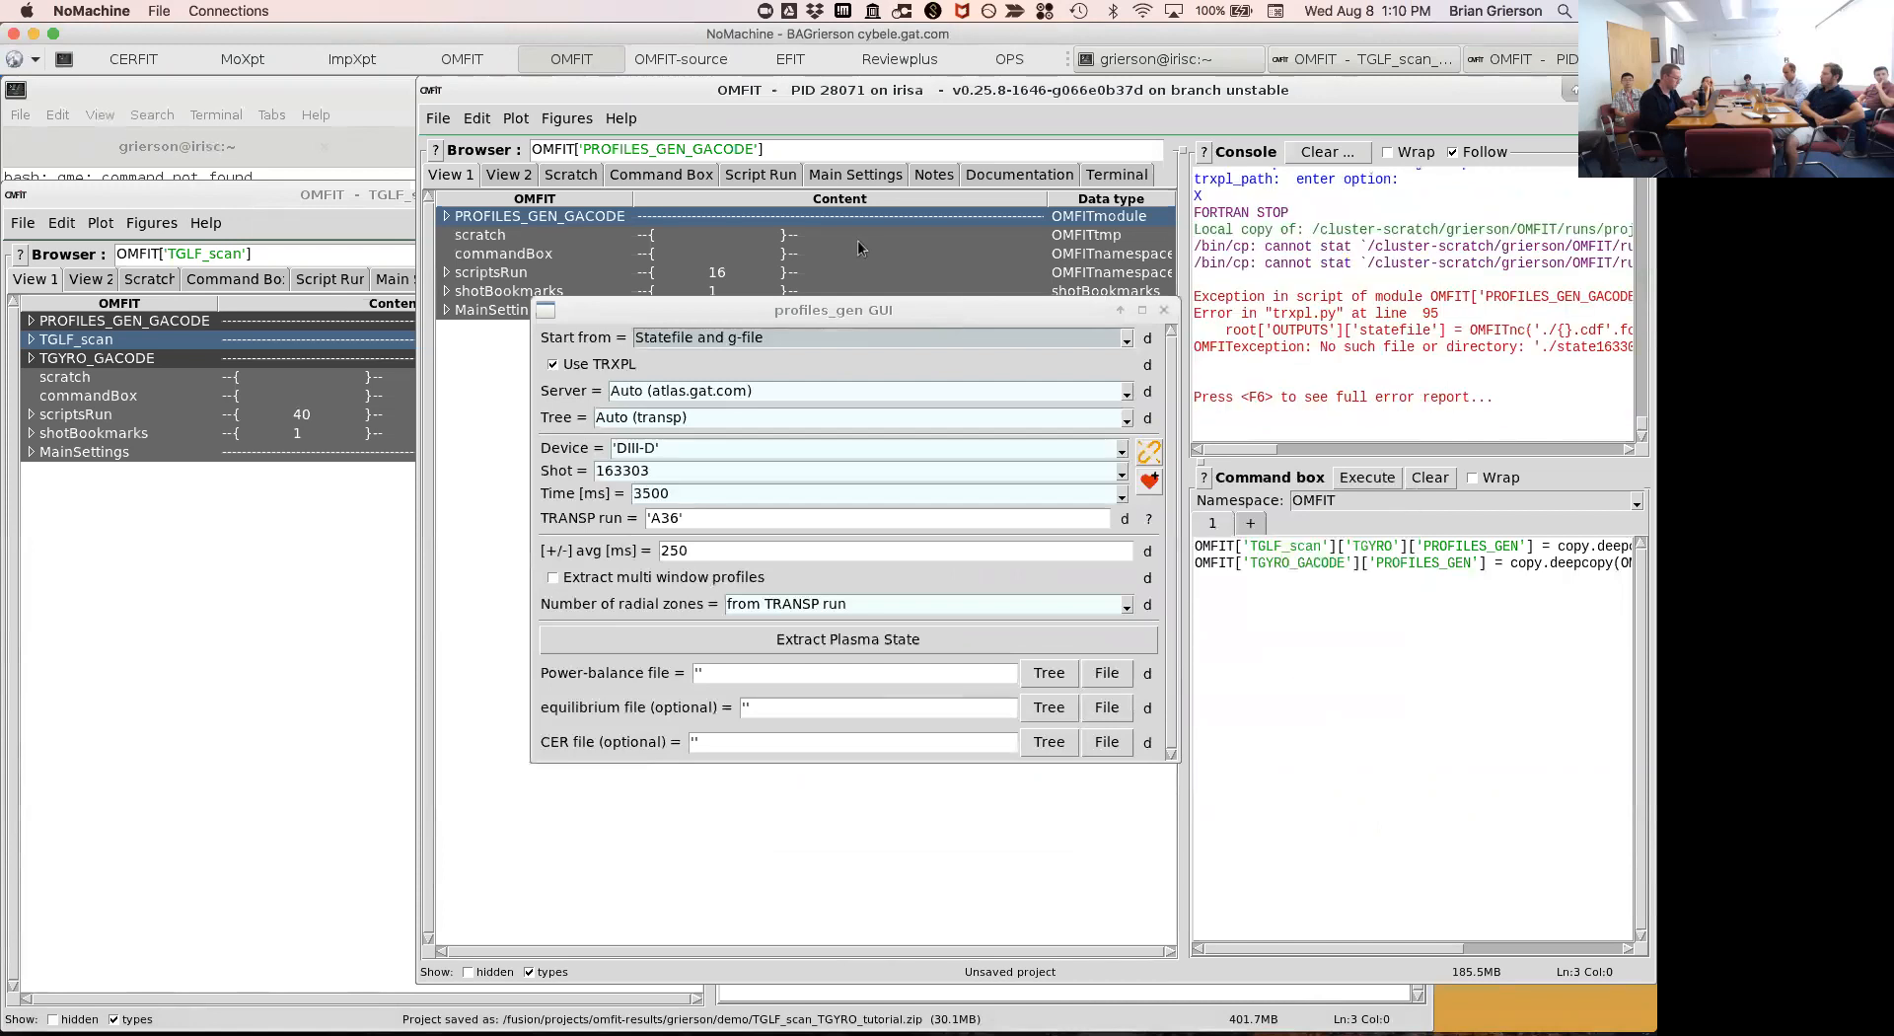
Switch to the TGYRO Script notes in TextEdit and look up the TRANSP run input values.
key("ctrl+Up")
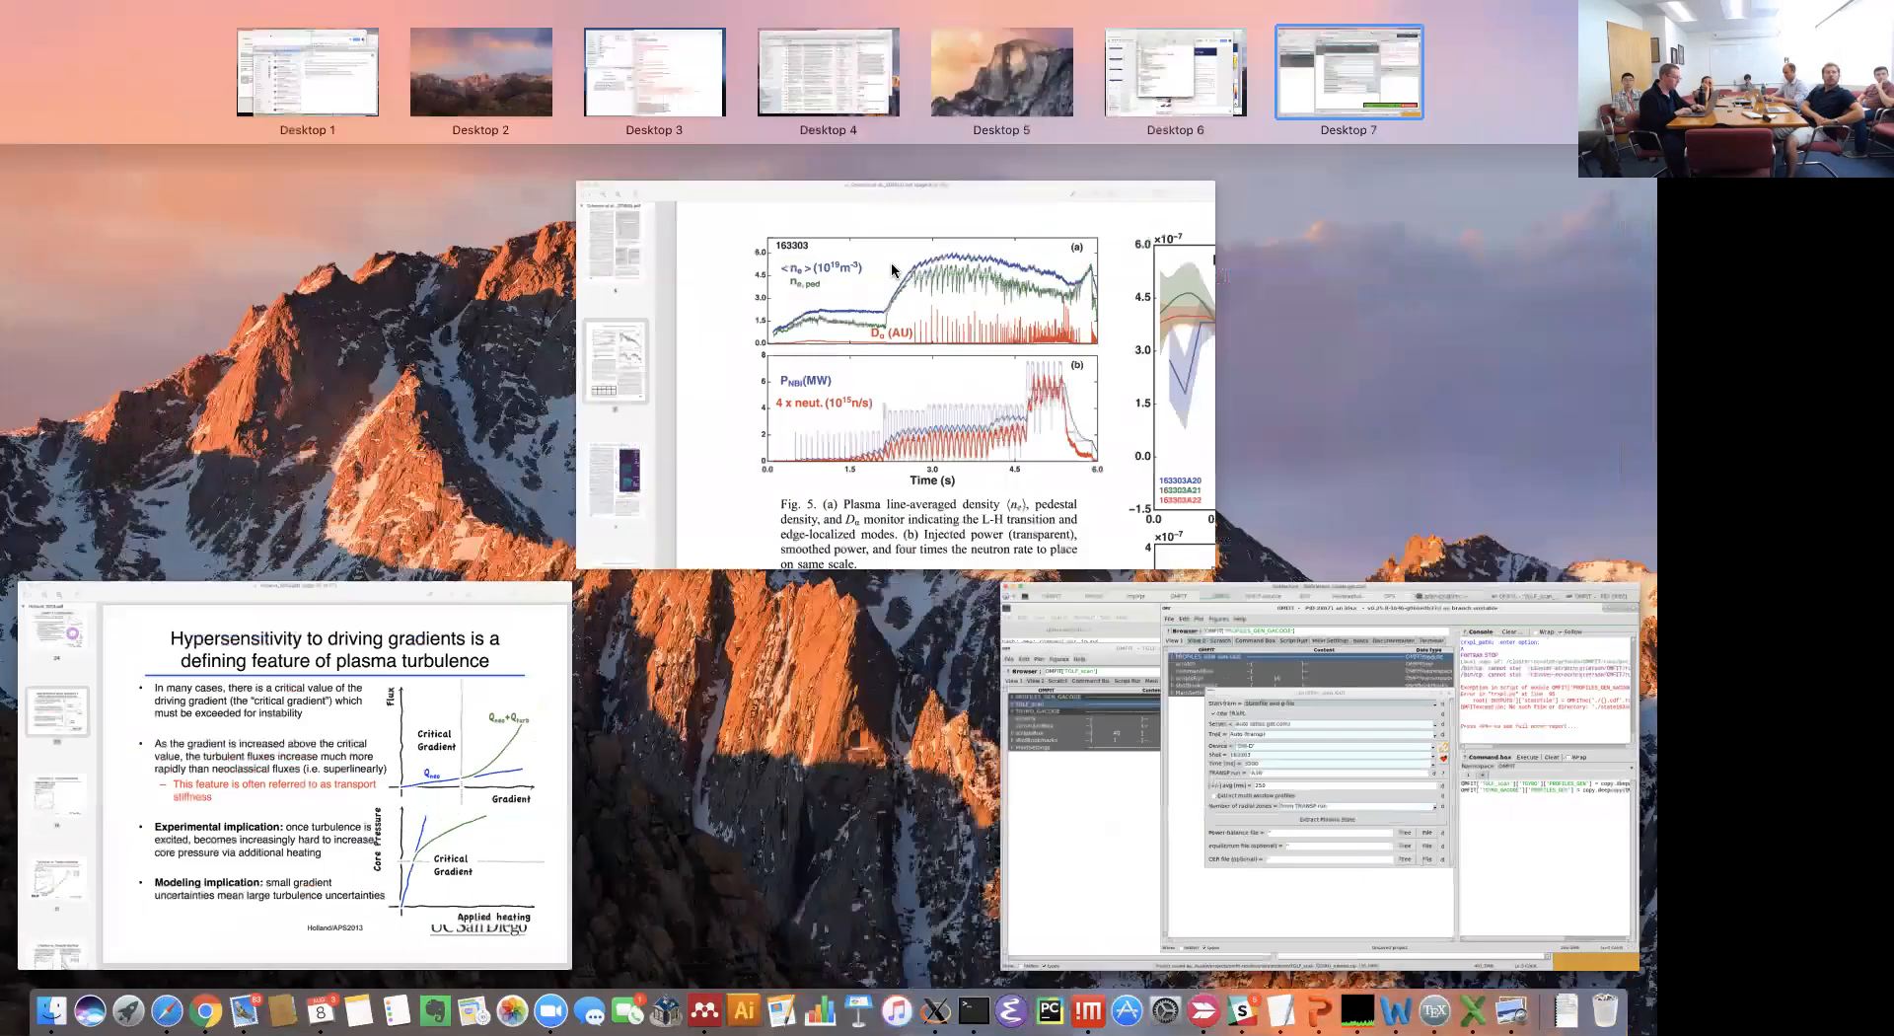
left_click(1167, 79)
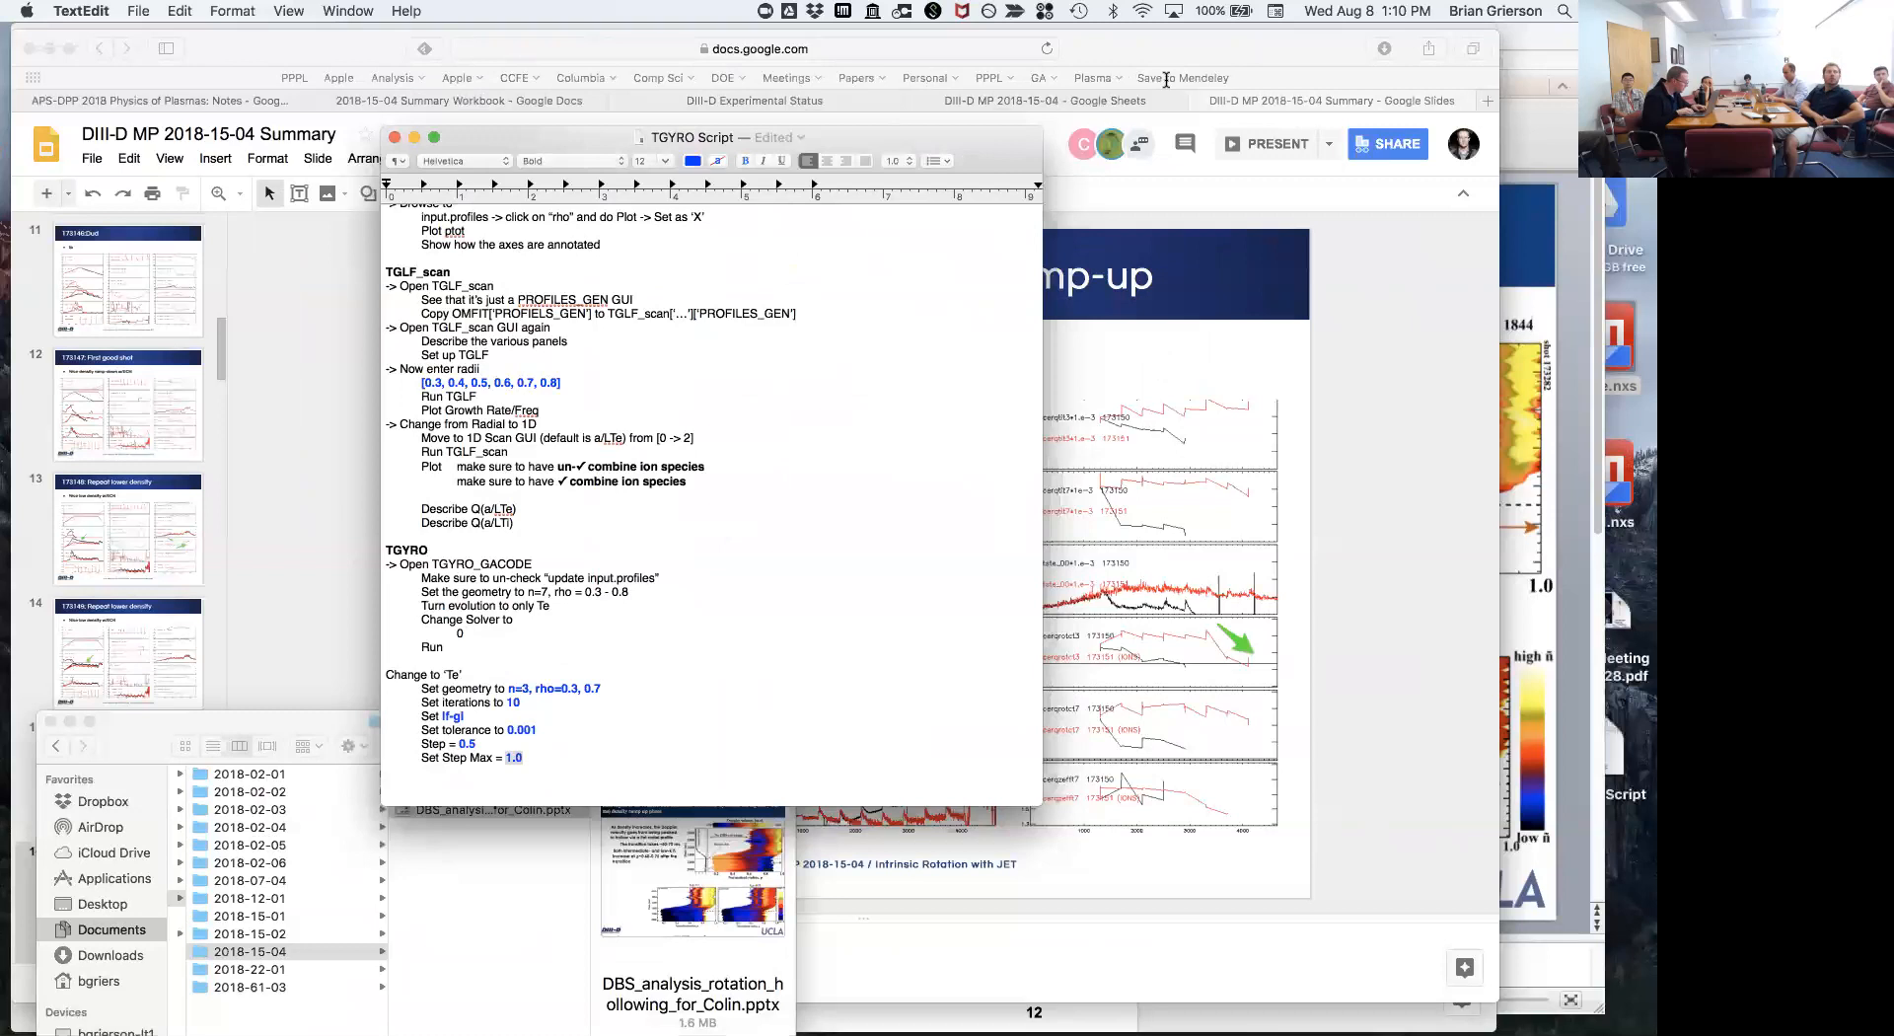
scroll(663, 548, "up", 5)
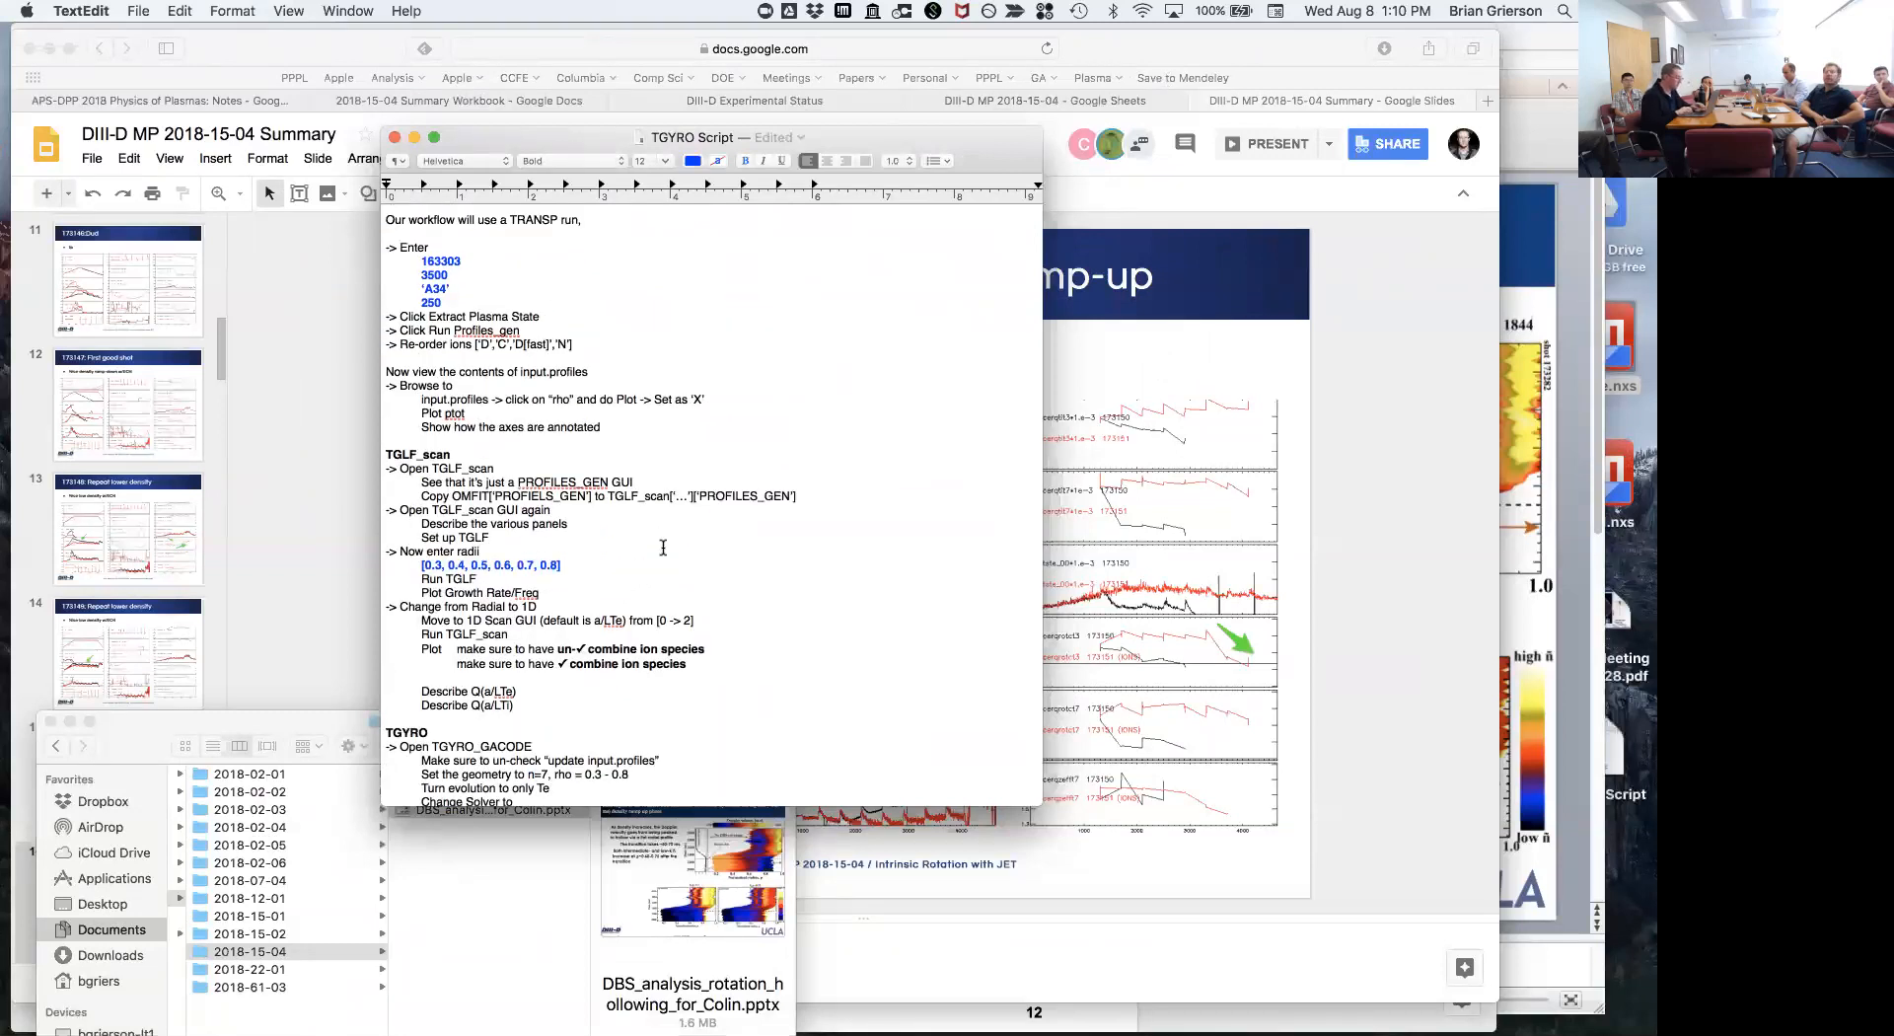
key("super+Tab")
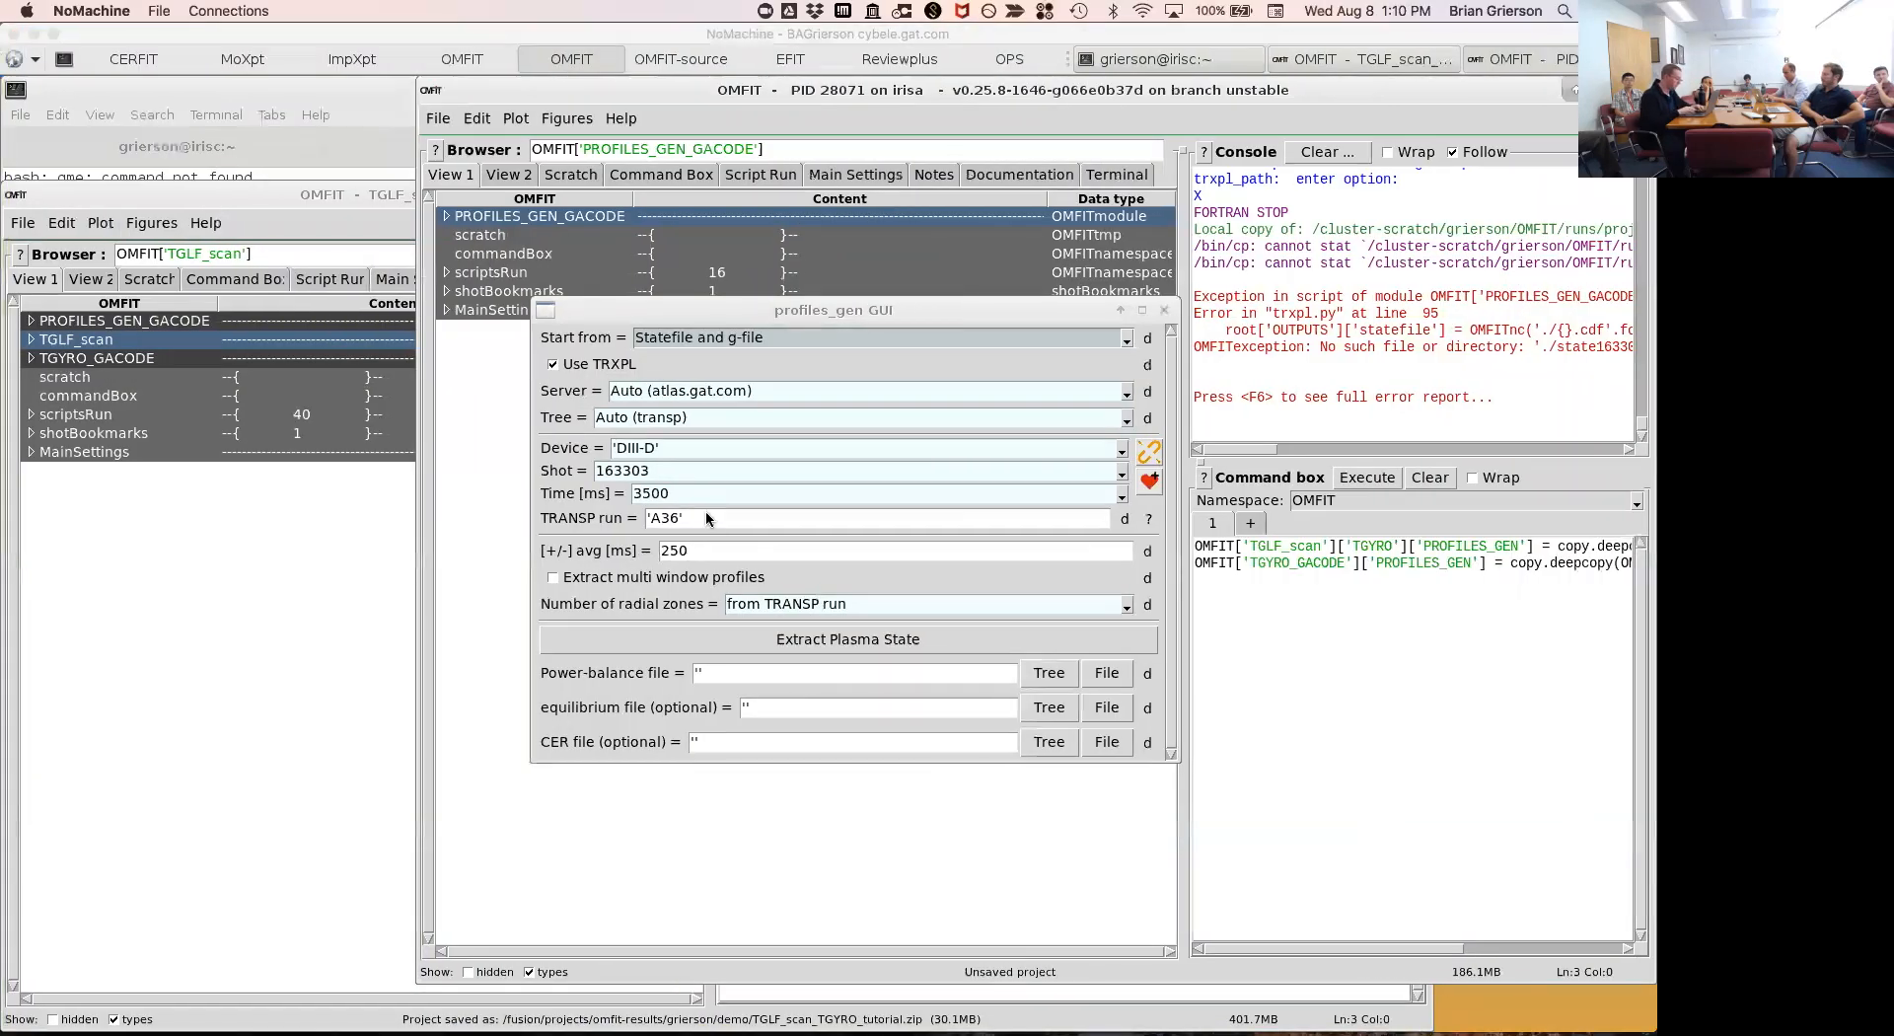
Set the TRANSP run to 'A34' and extract the plasma state.
left_click(706, 516)
key("BackSpace")
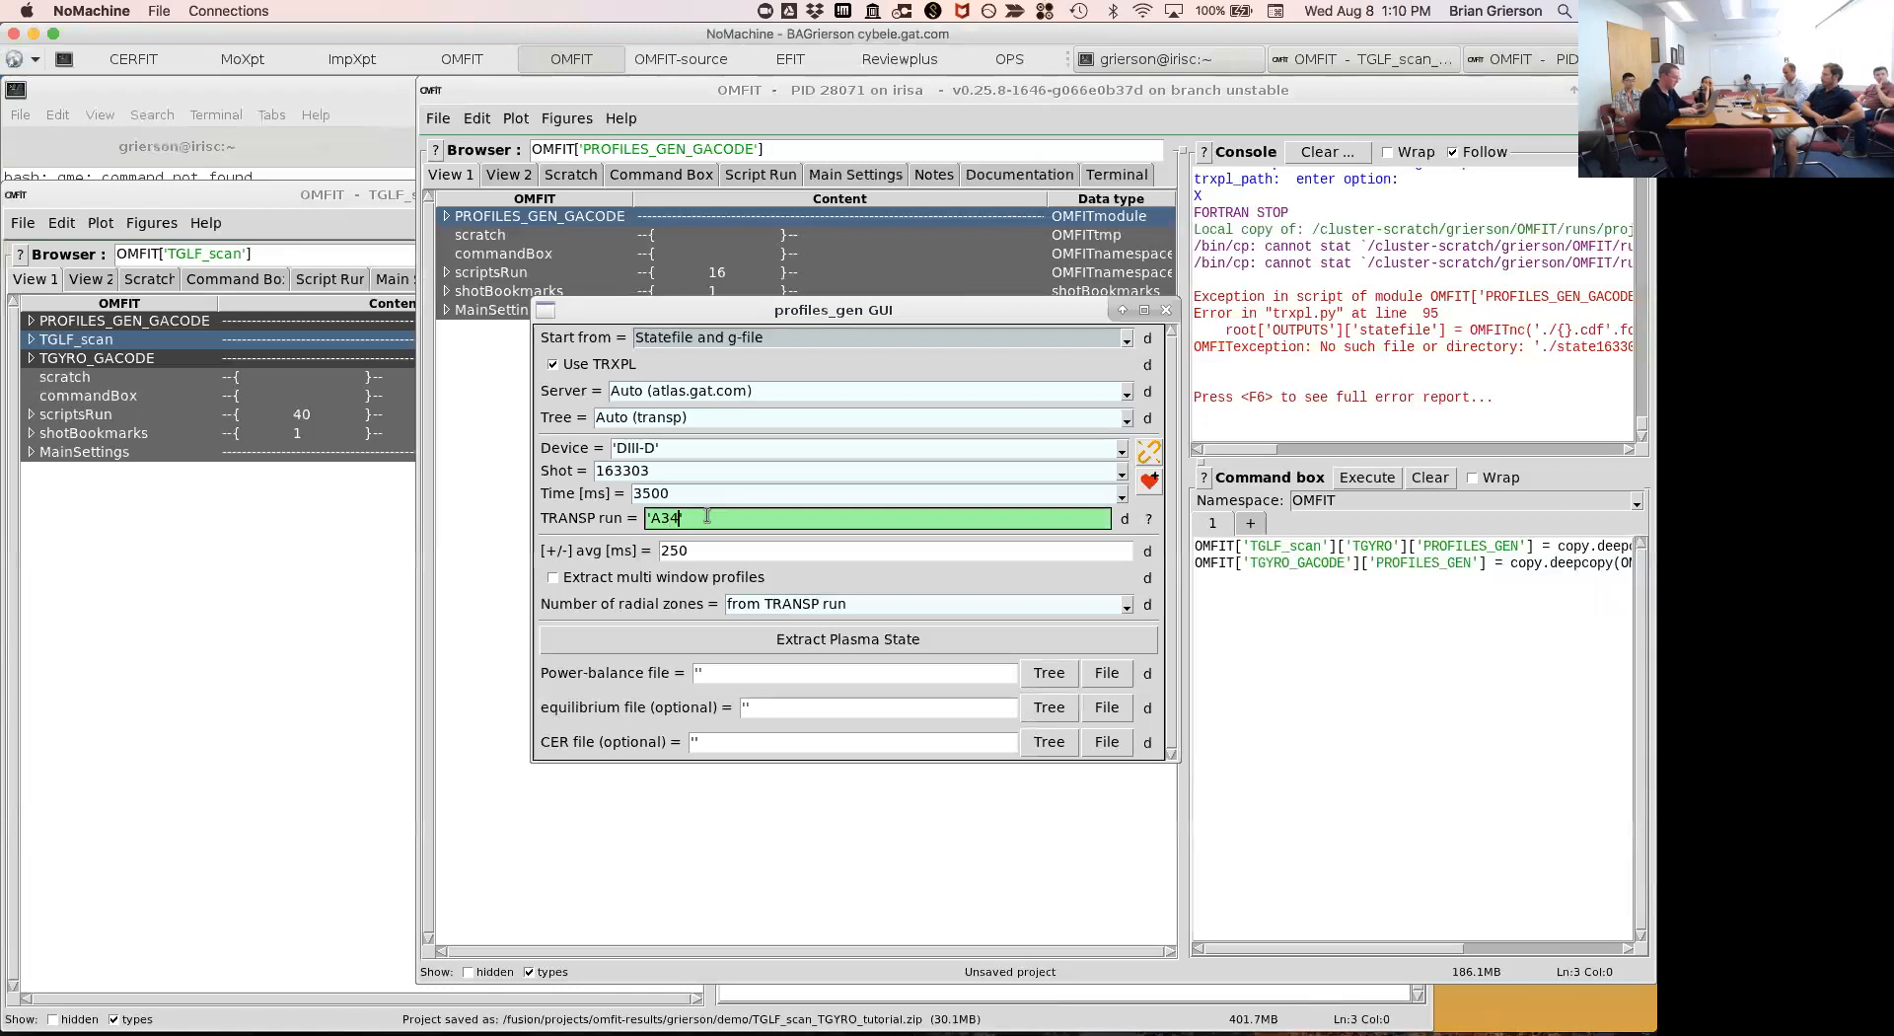
key("Return")
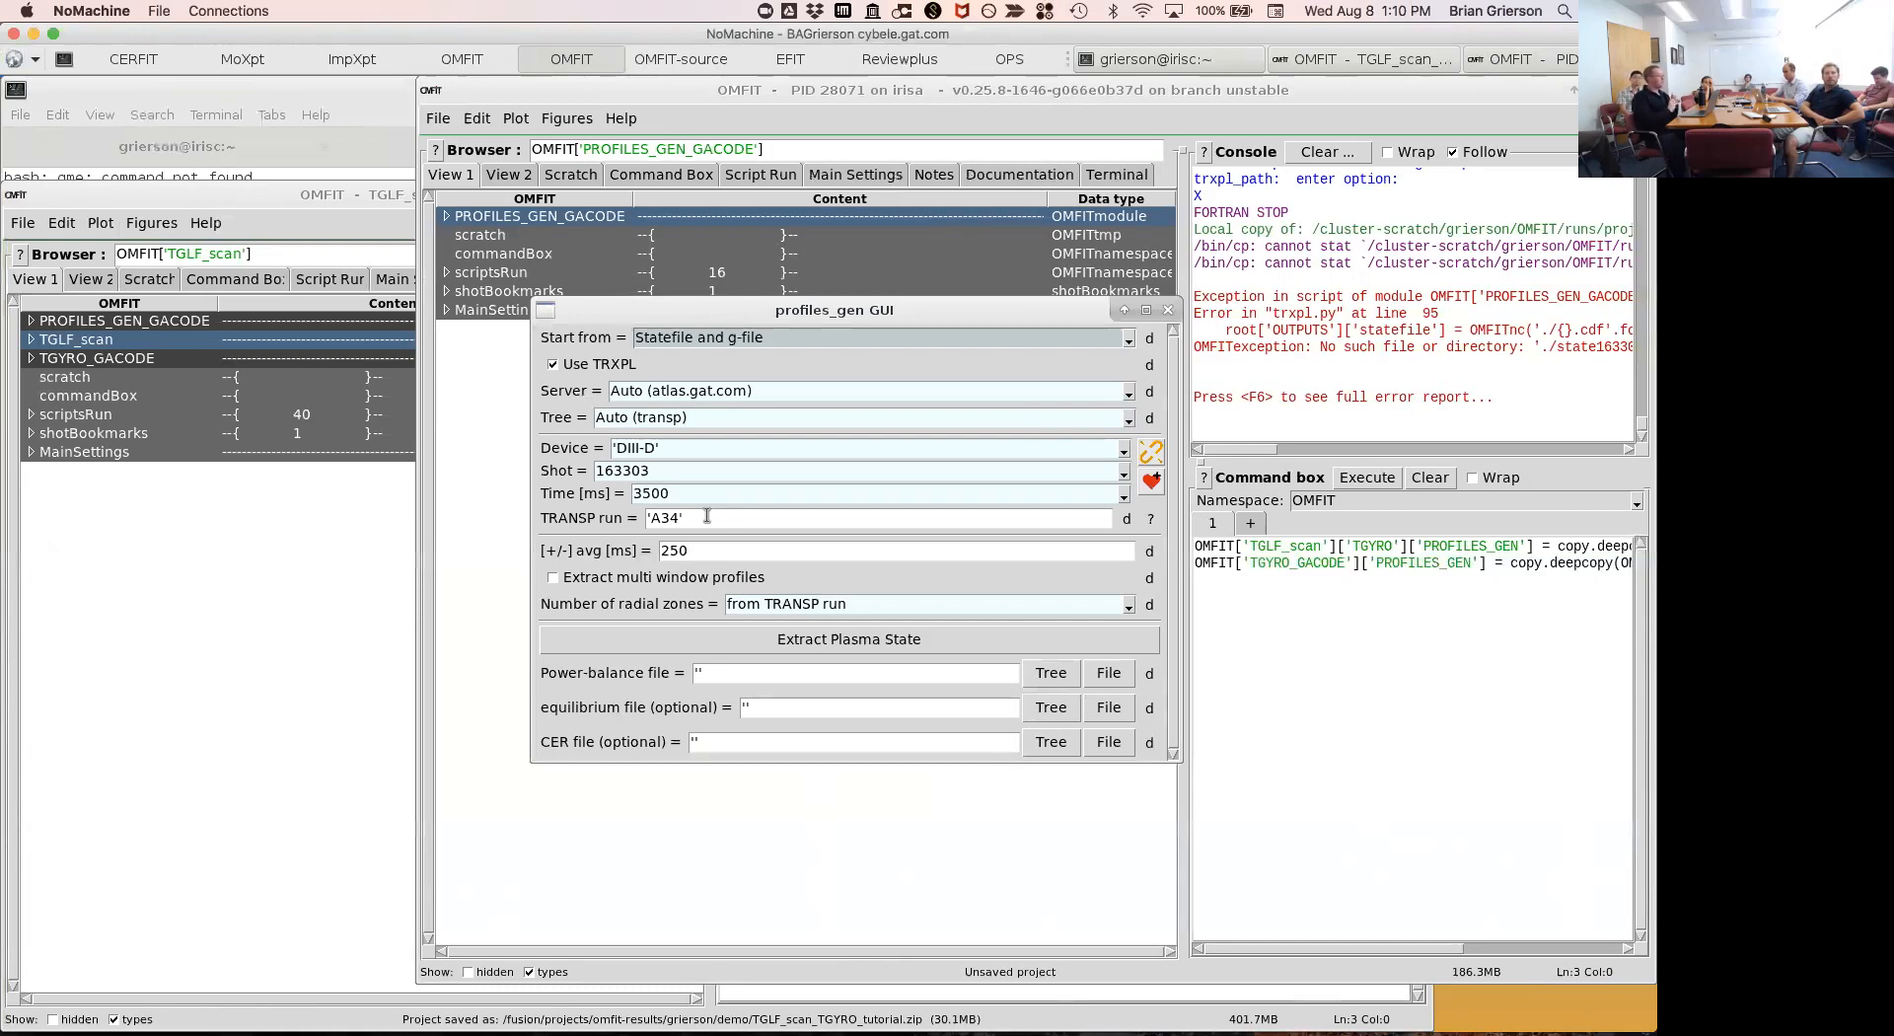
left_click(710, 517)
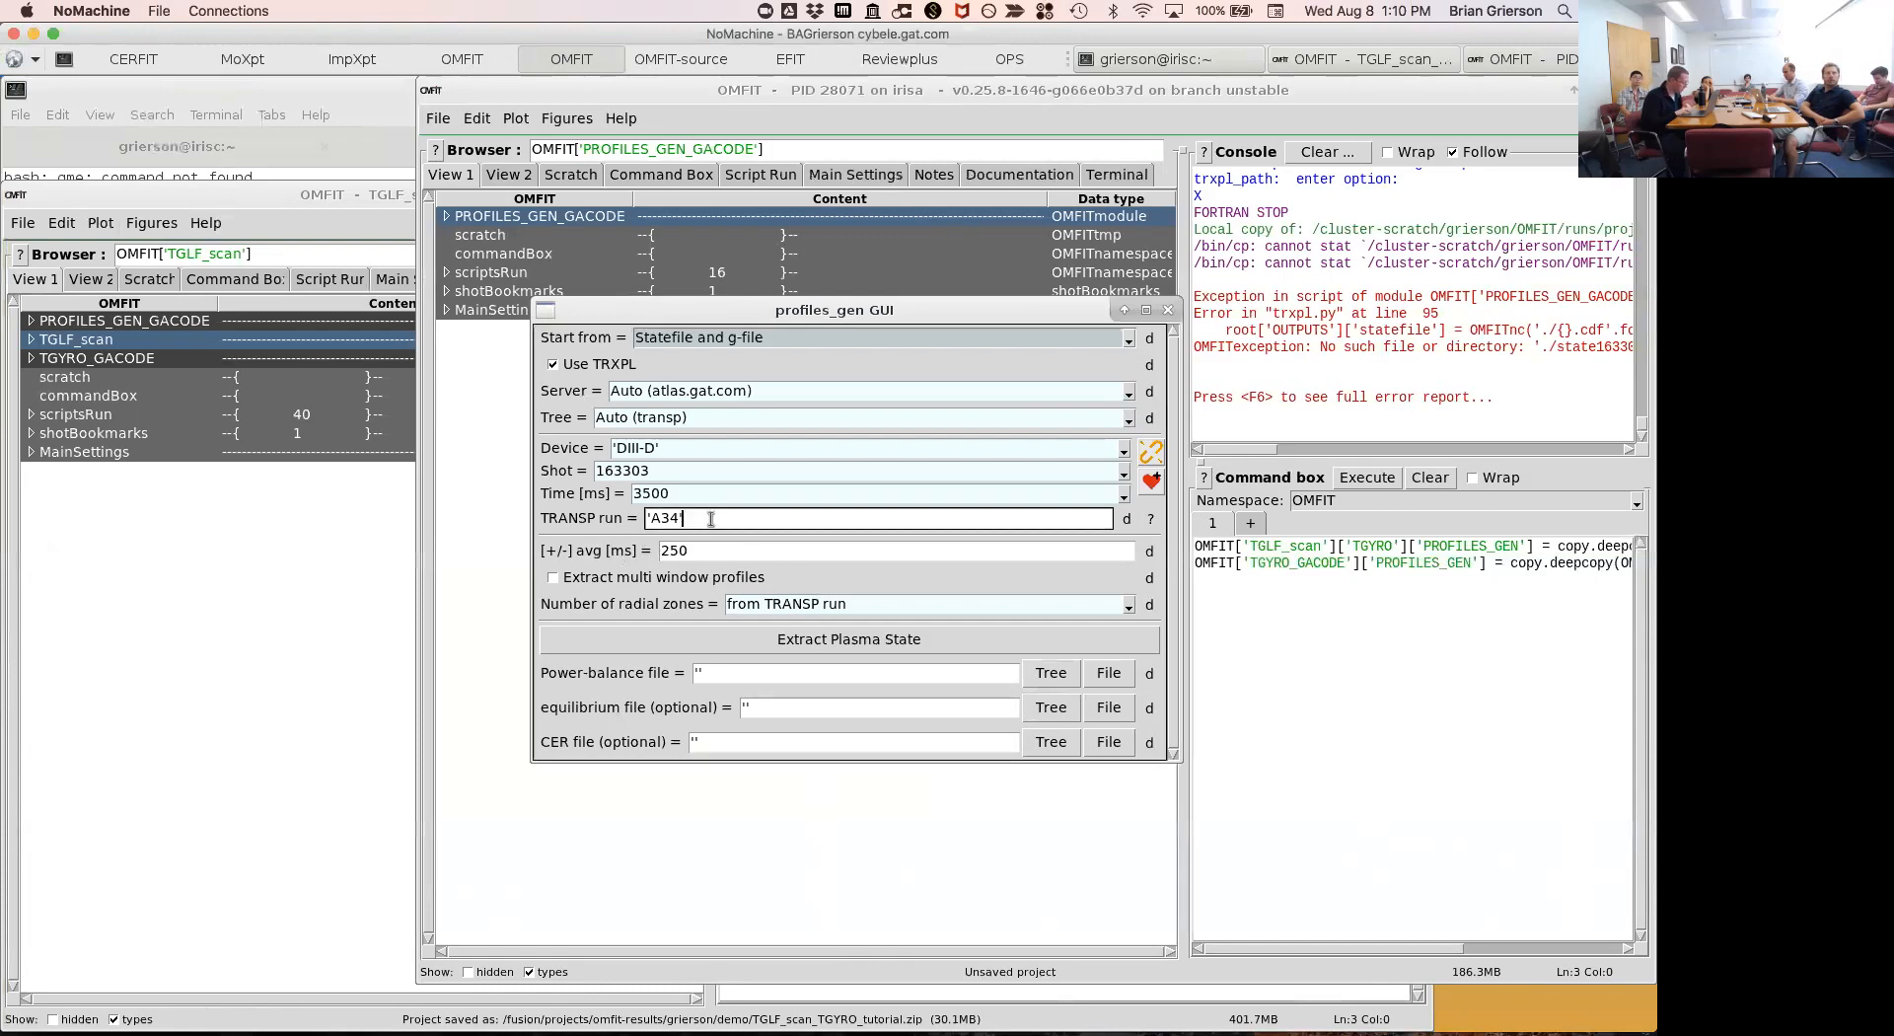
left_click(791, 641)
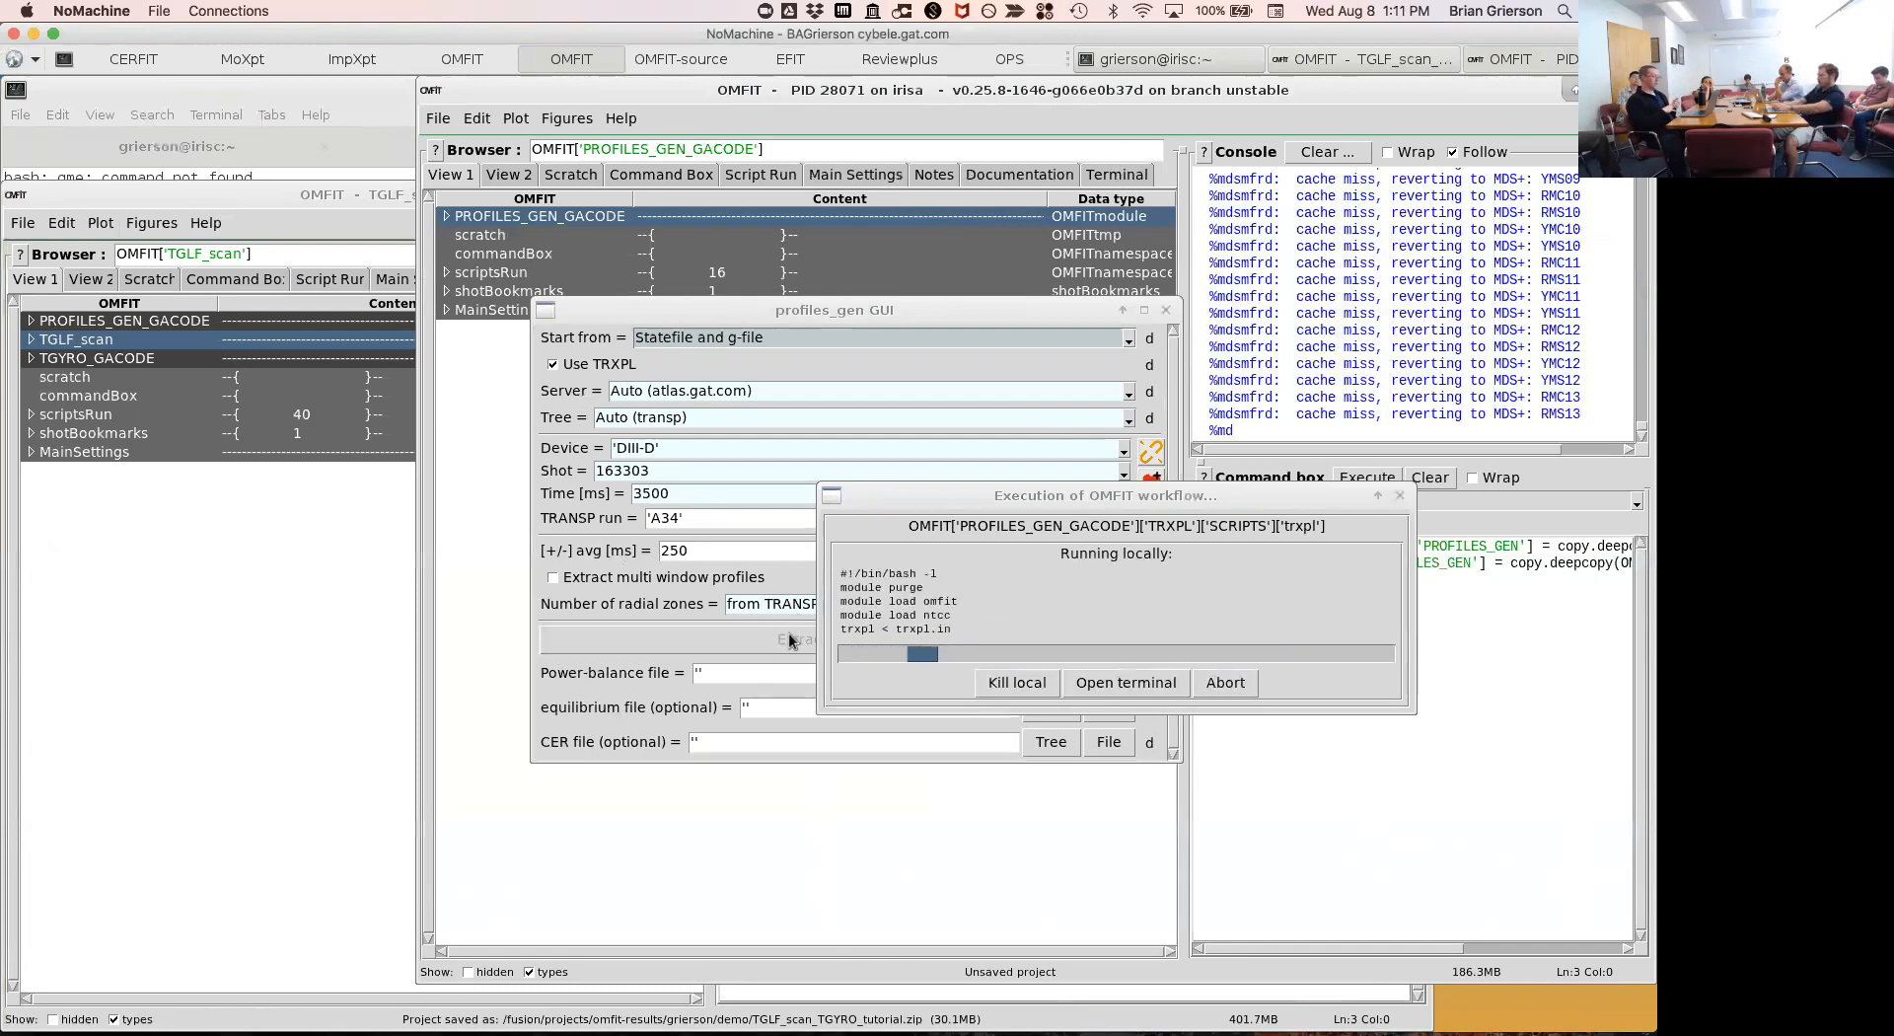
Glance at the TGLF_scan_TGYRO_tutorial project window and review the extraction run's last console messages.
left_click(298, 755)
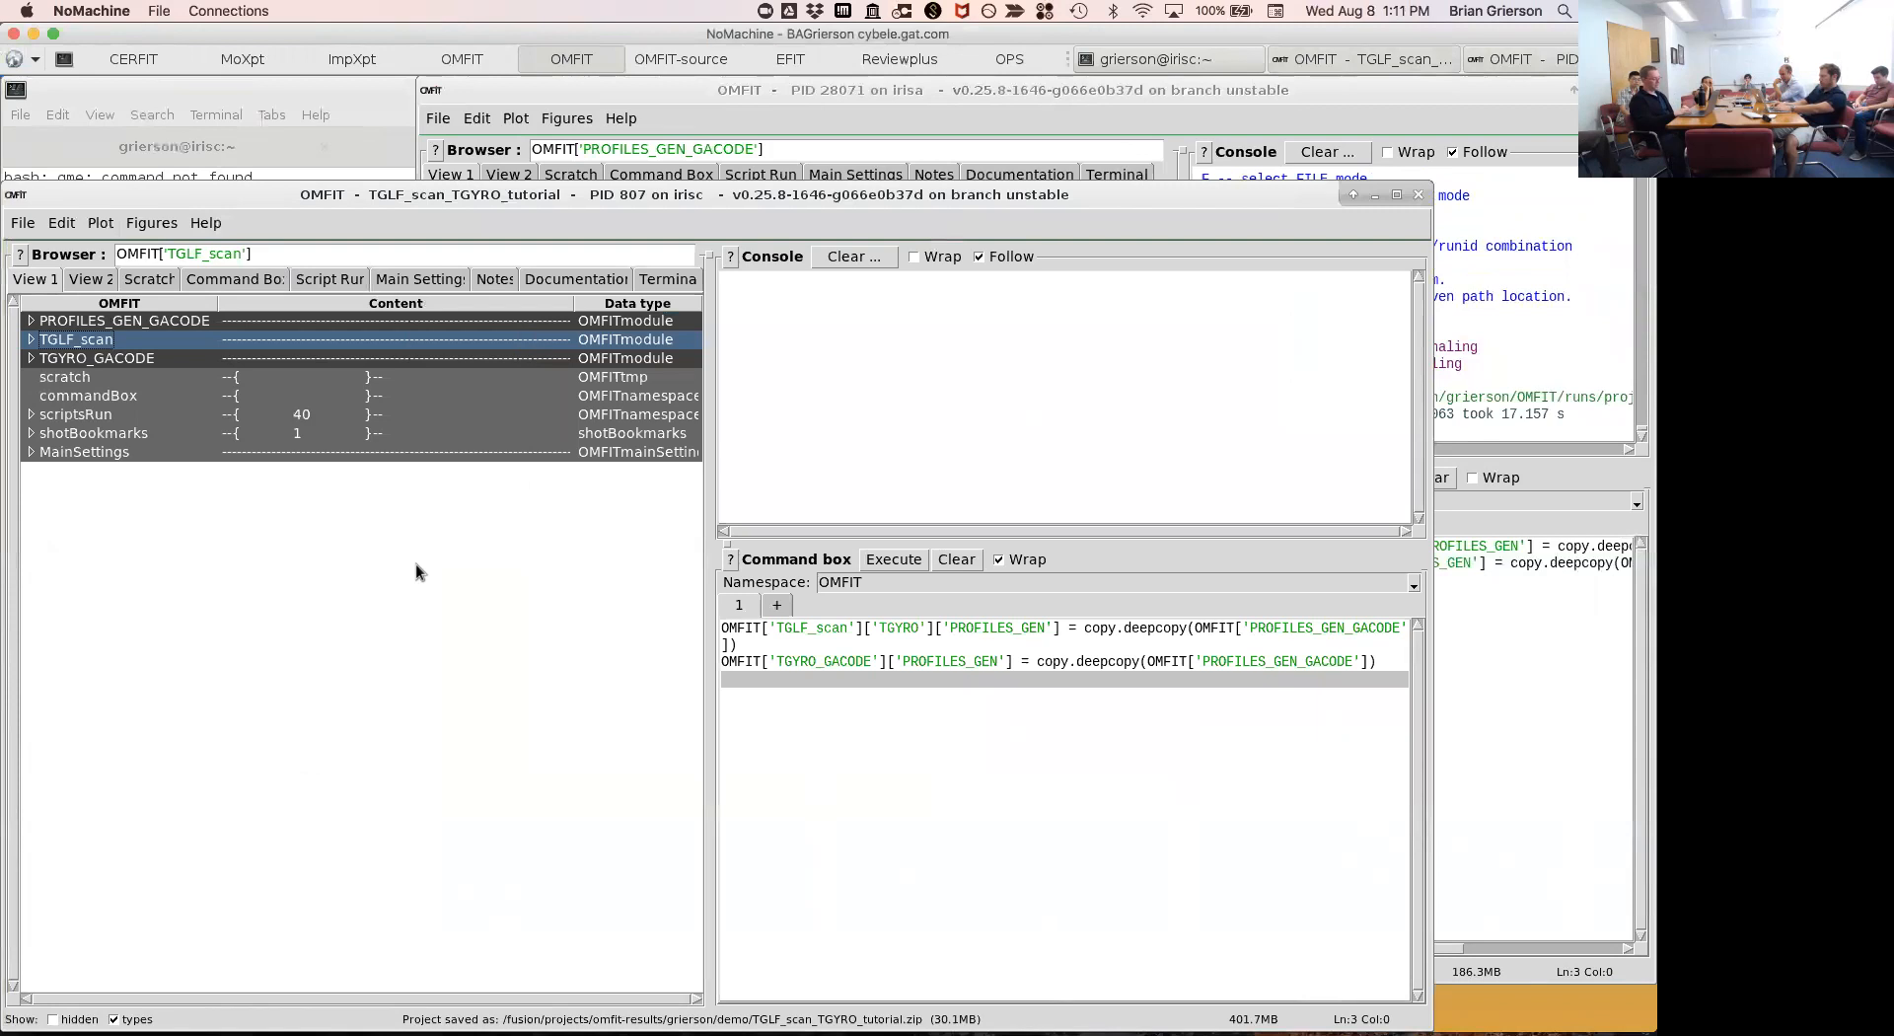
left_click(725, 85)
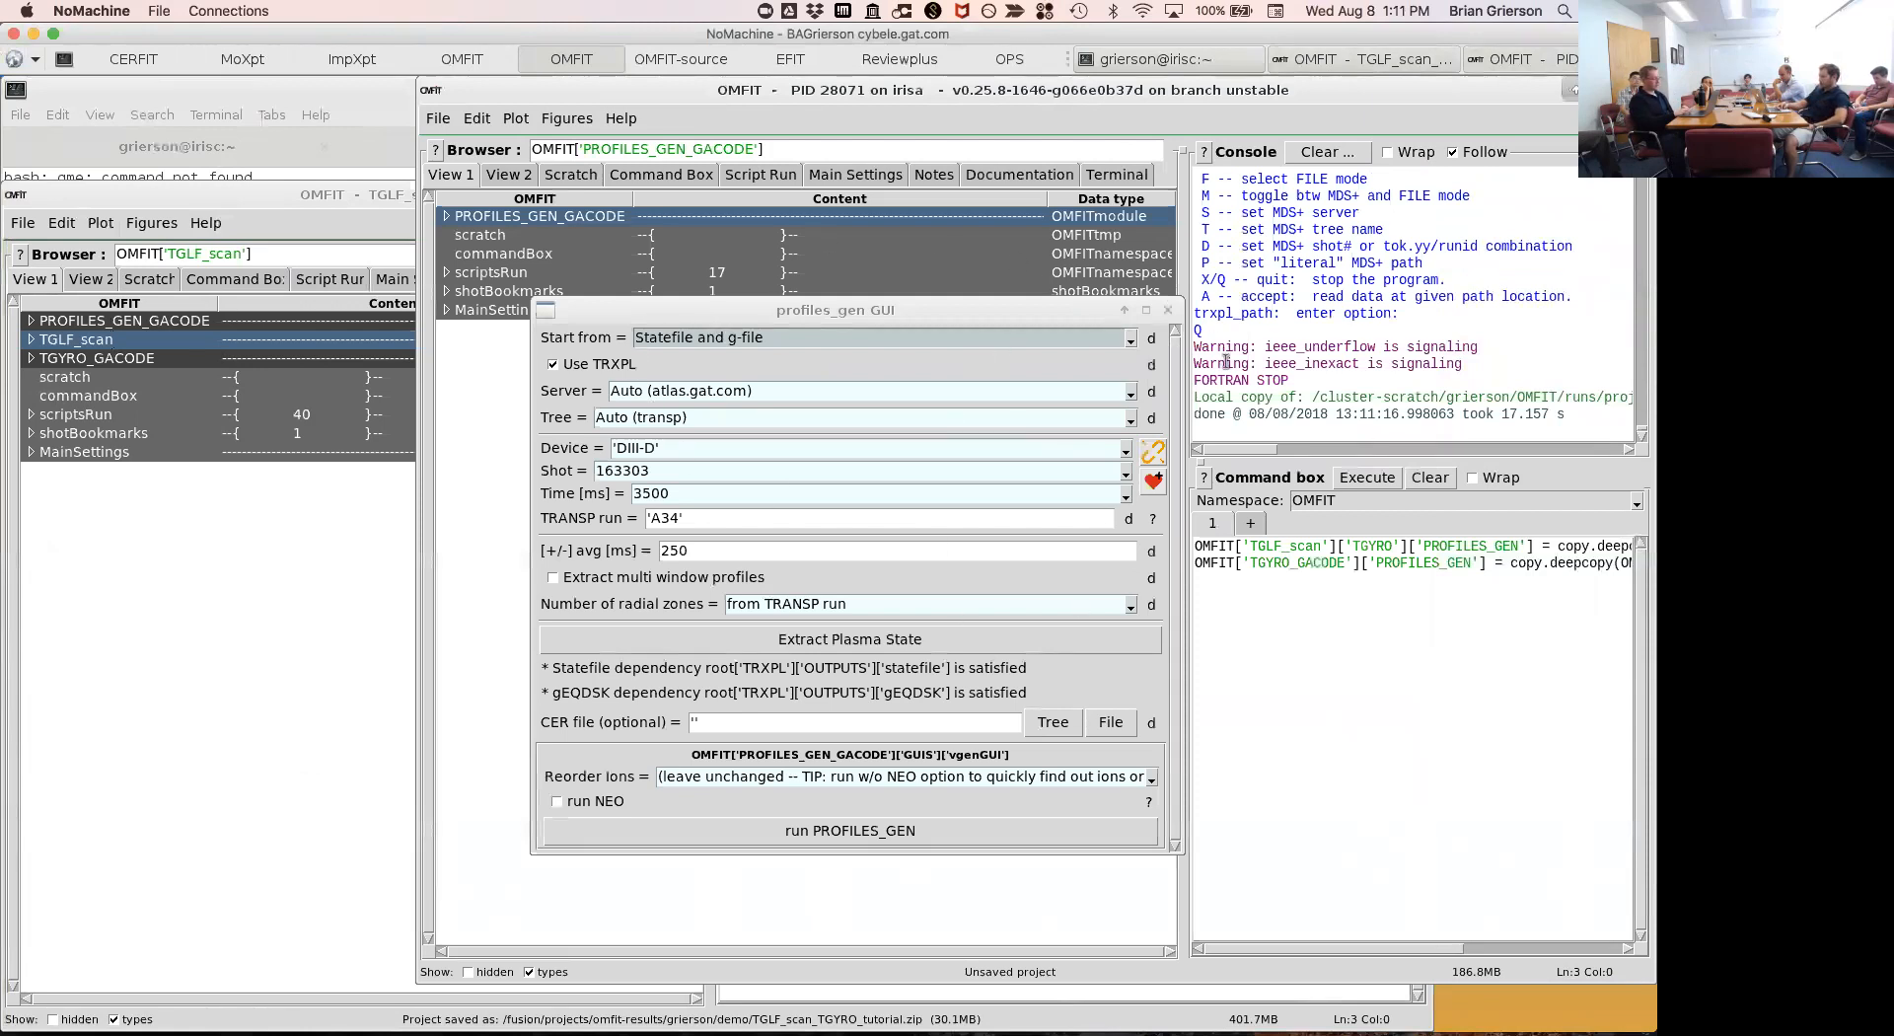
left_click(299, 613)
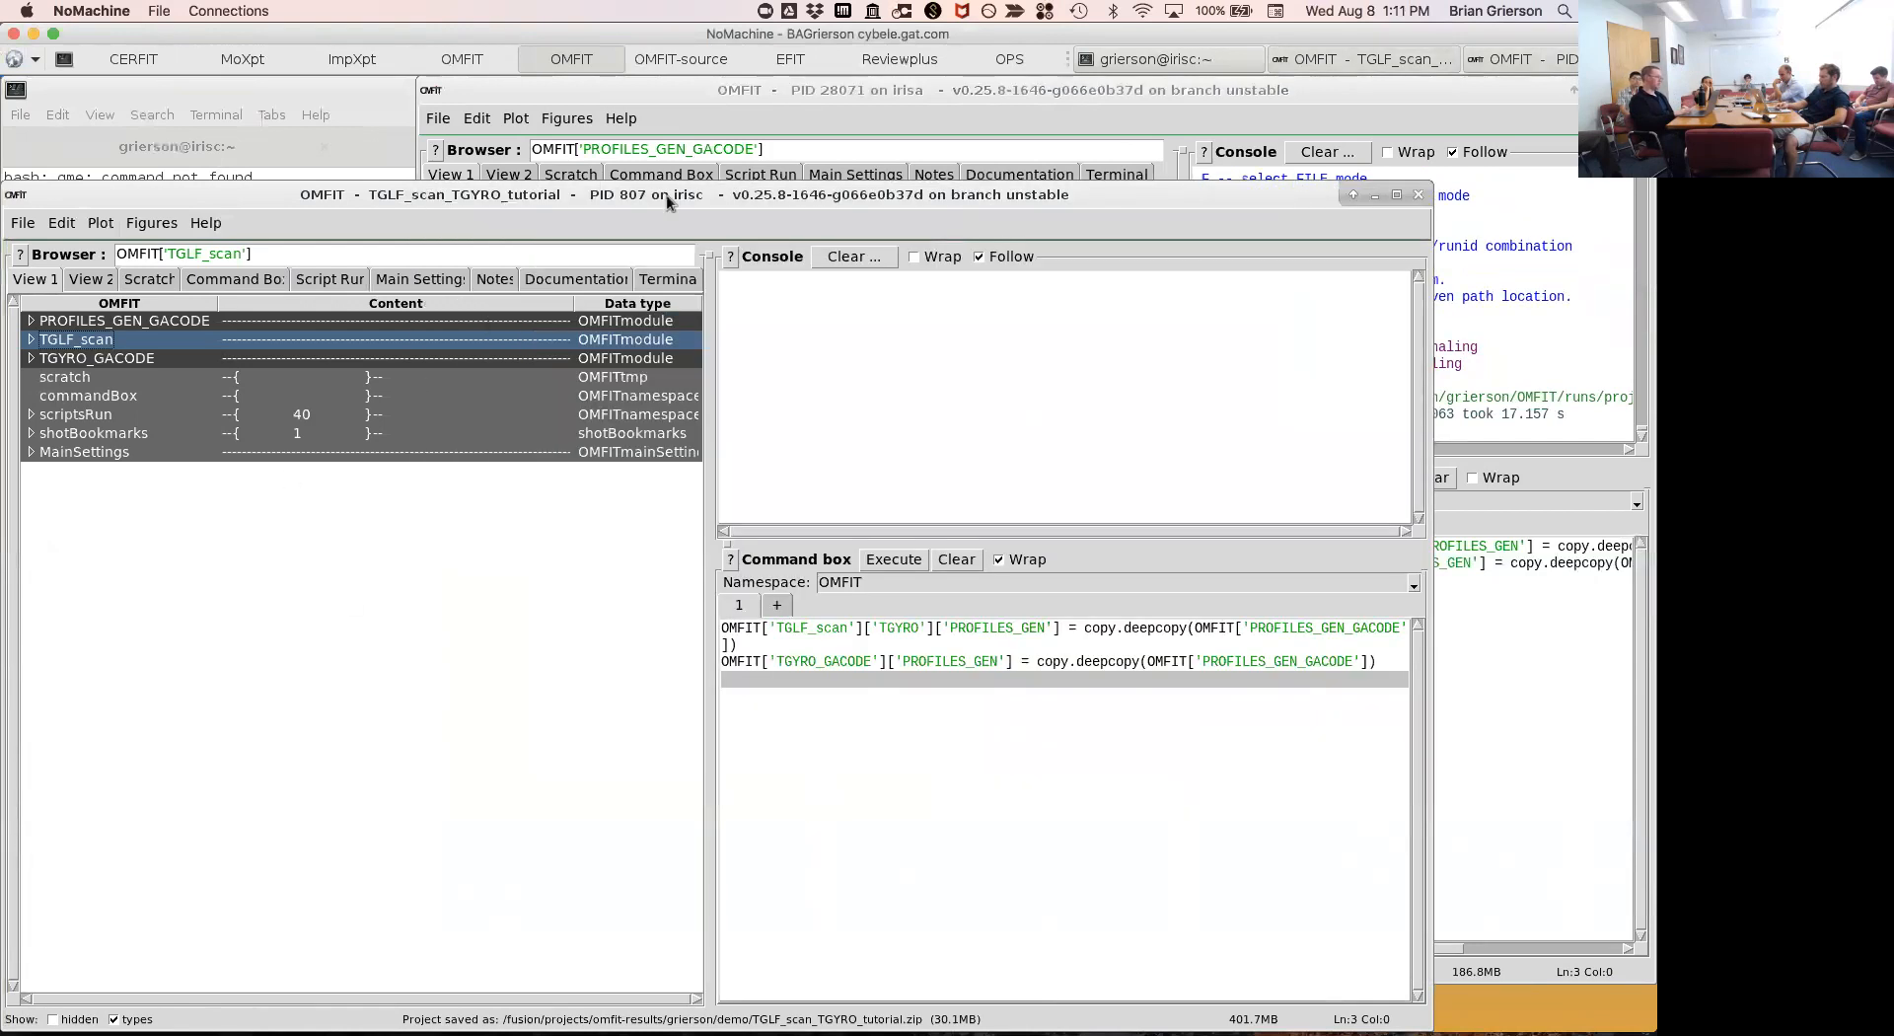
left_click(695, 91)
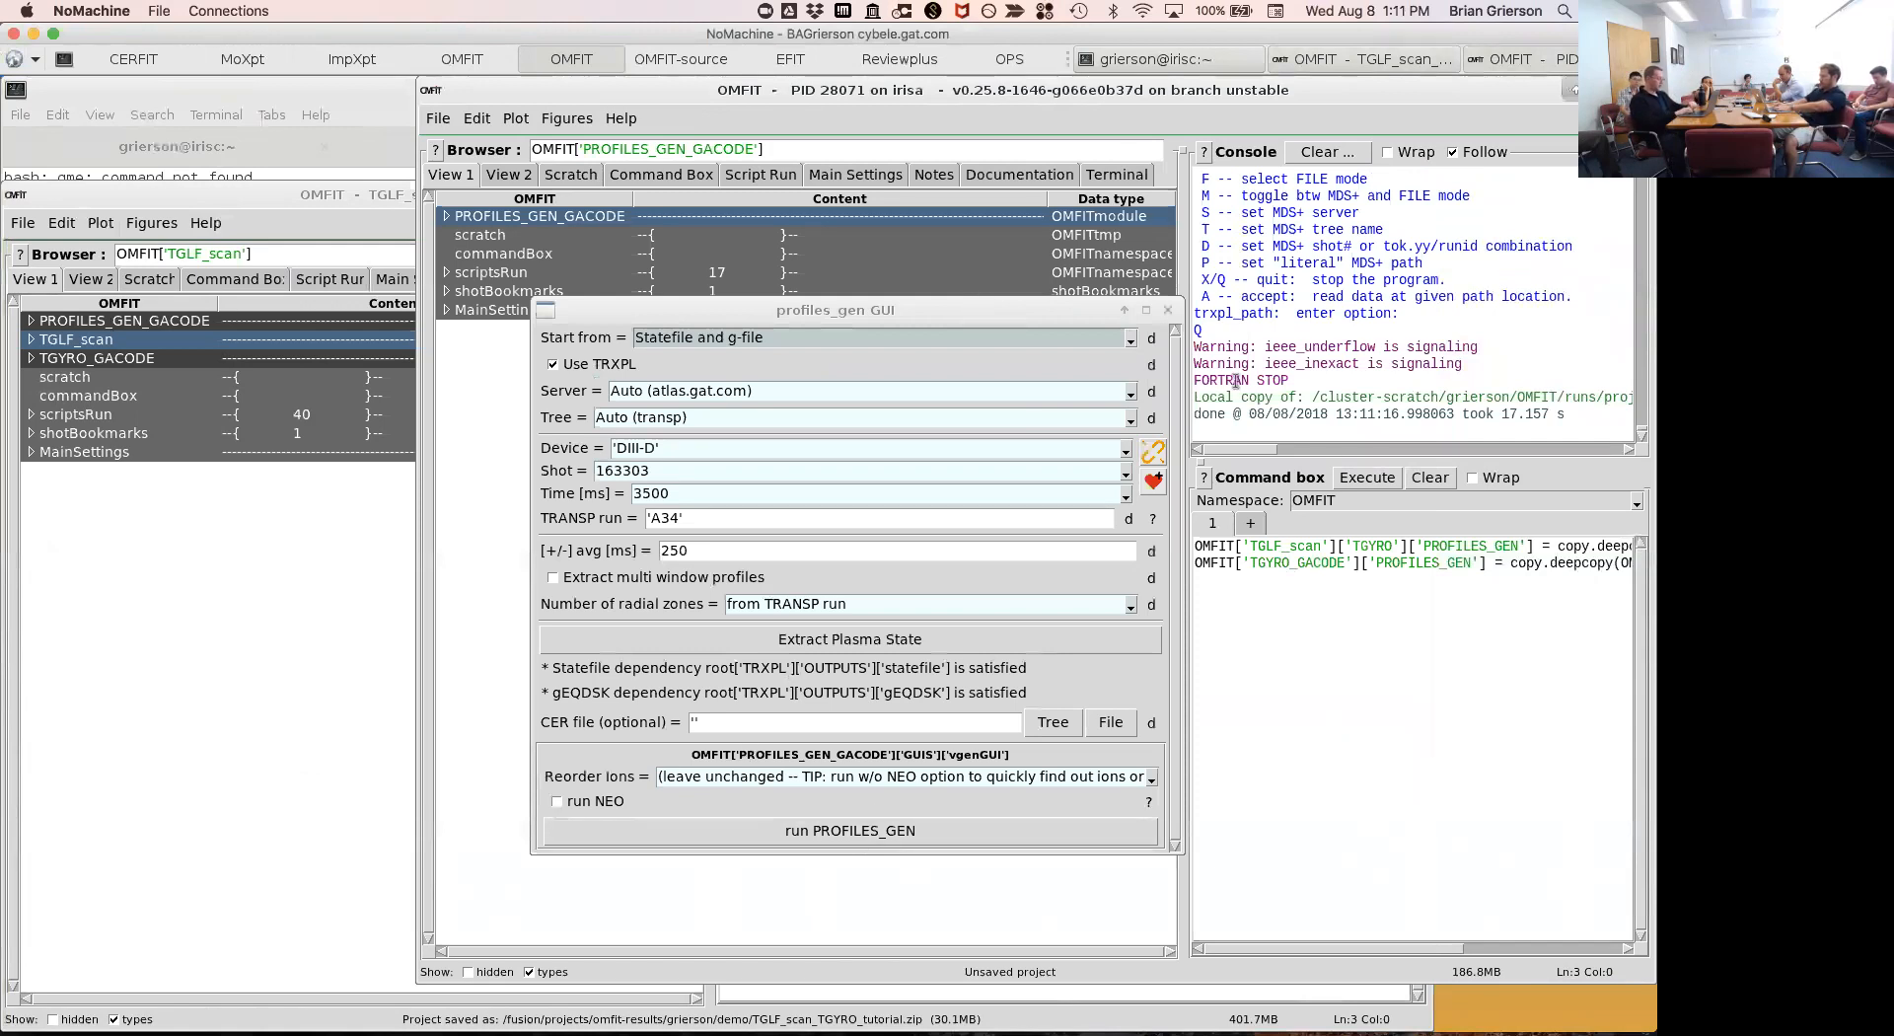
left_click_drag(1237, 382, 1354, 401)
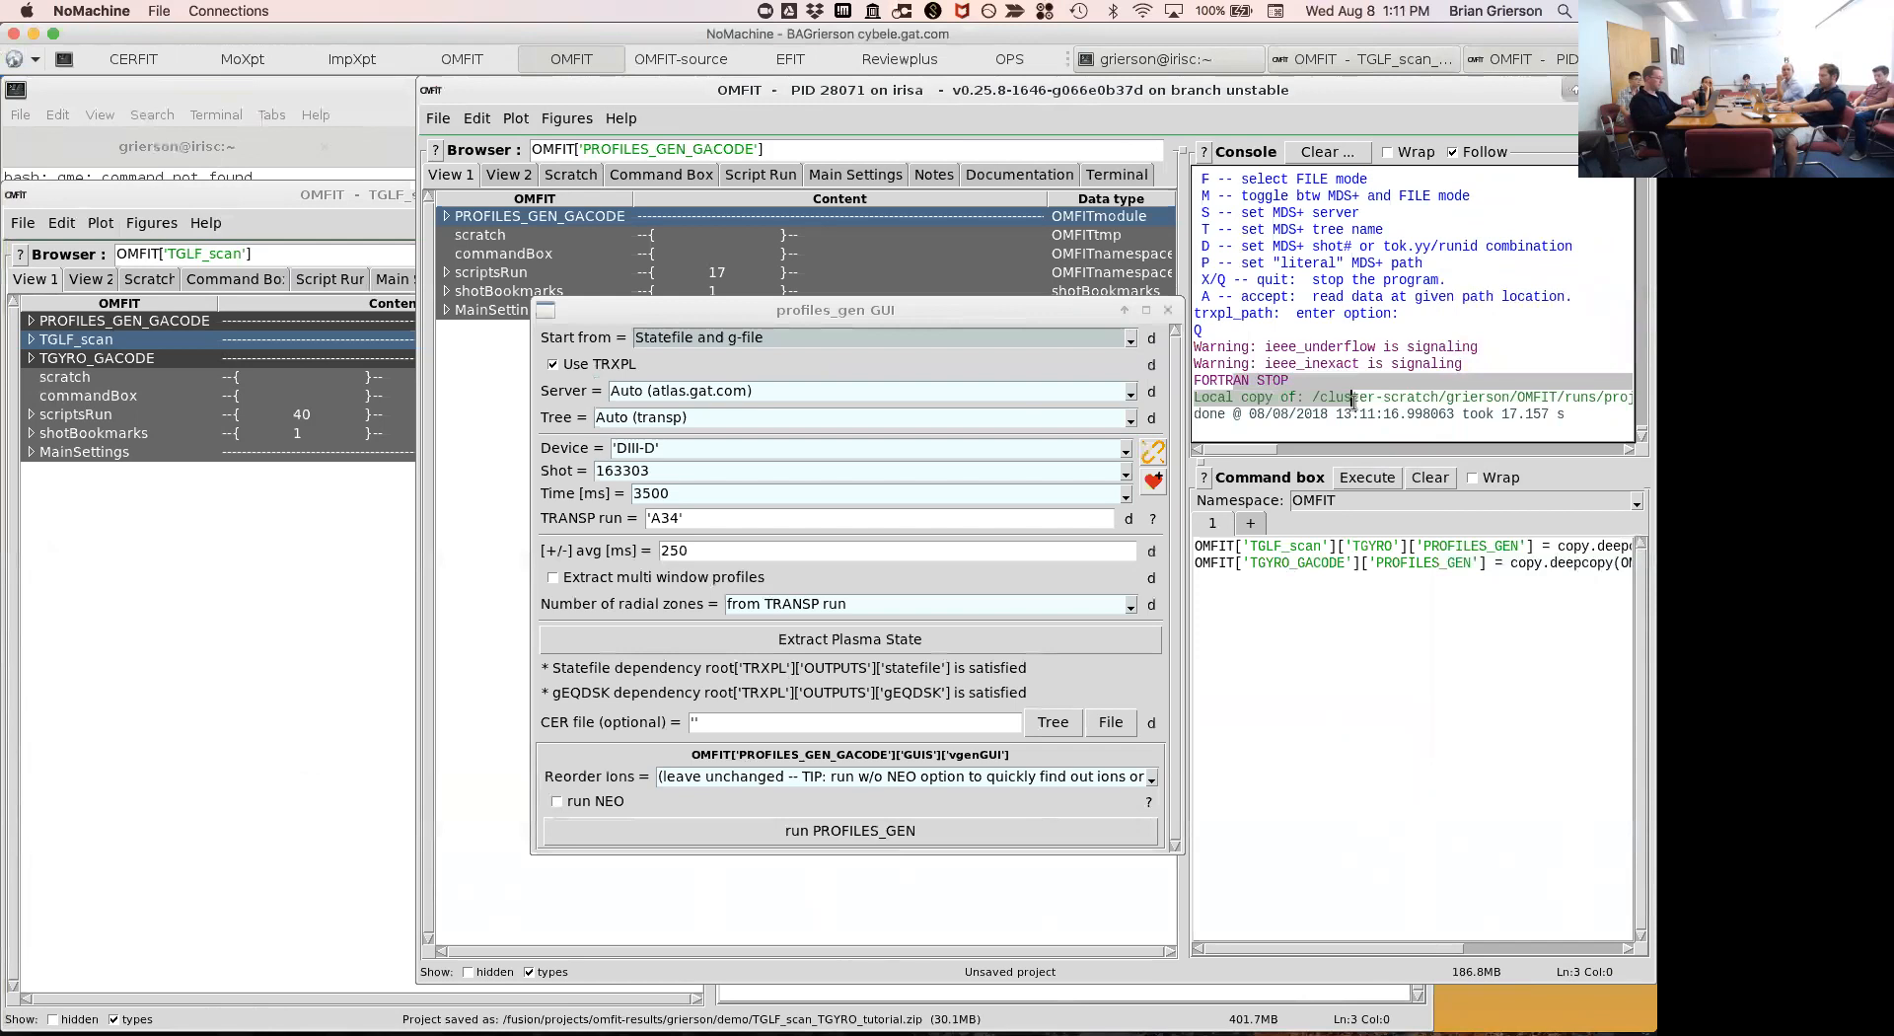
Examine the extracted statefile's contents under the TRXPL outputs of the PROFILES_GEN_GACODE module.
left_click_drag(1021, 305, 1022, 244)
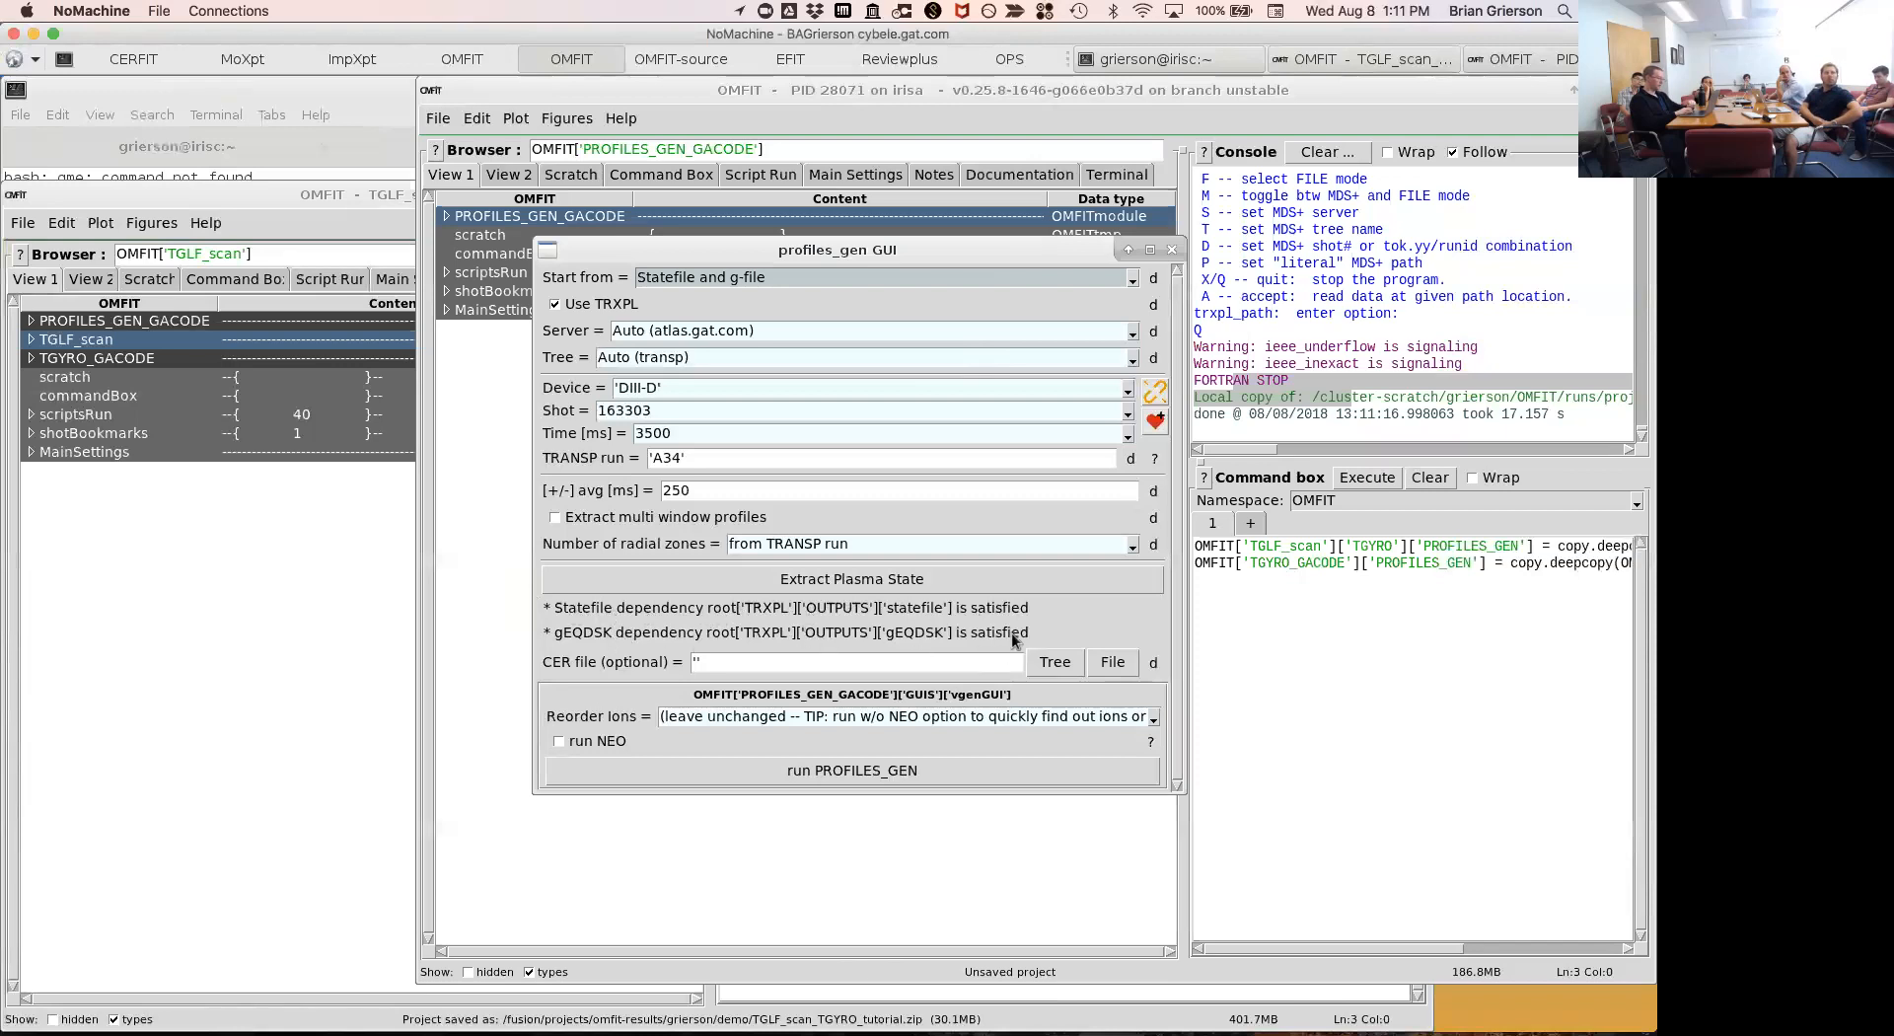
left_click_drag(685, 257, 780, 263)
left_click(441, 211)
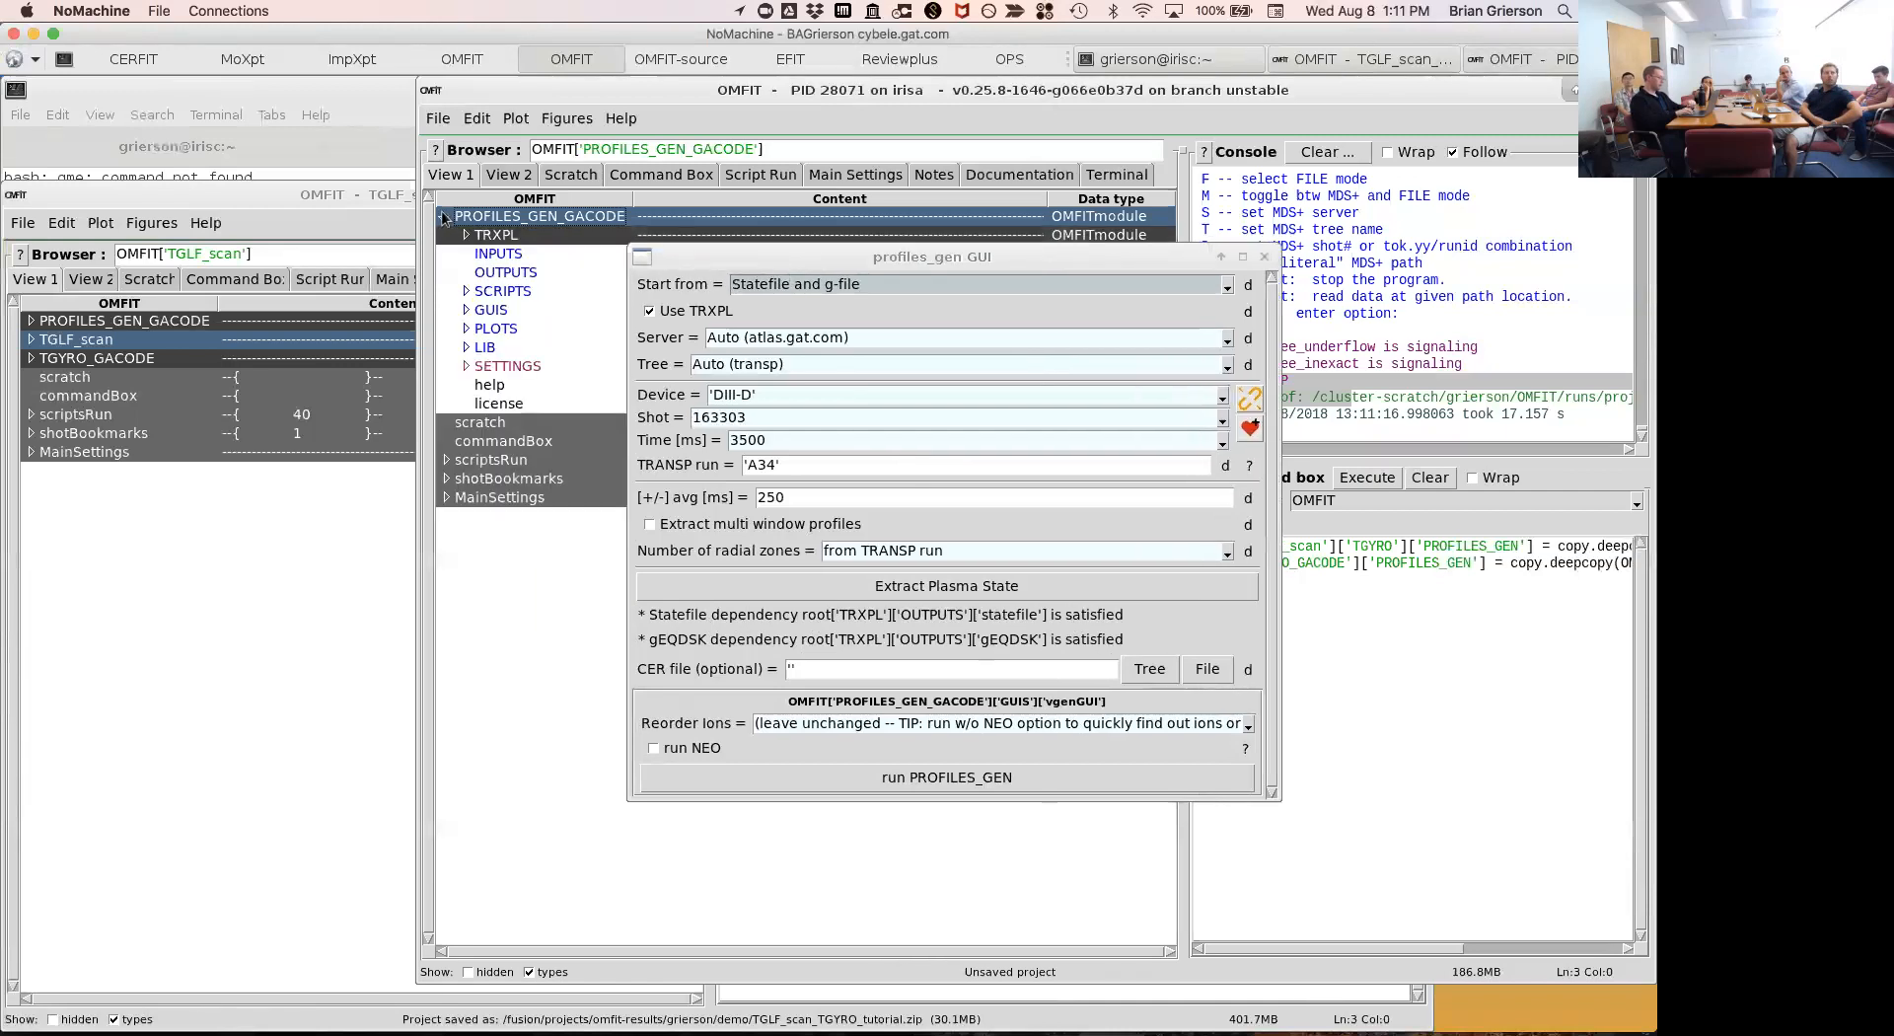
key("Down")
key("Down")
key("Right")
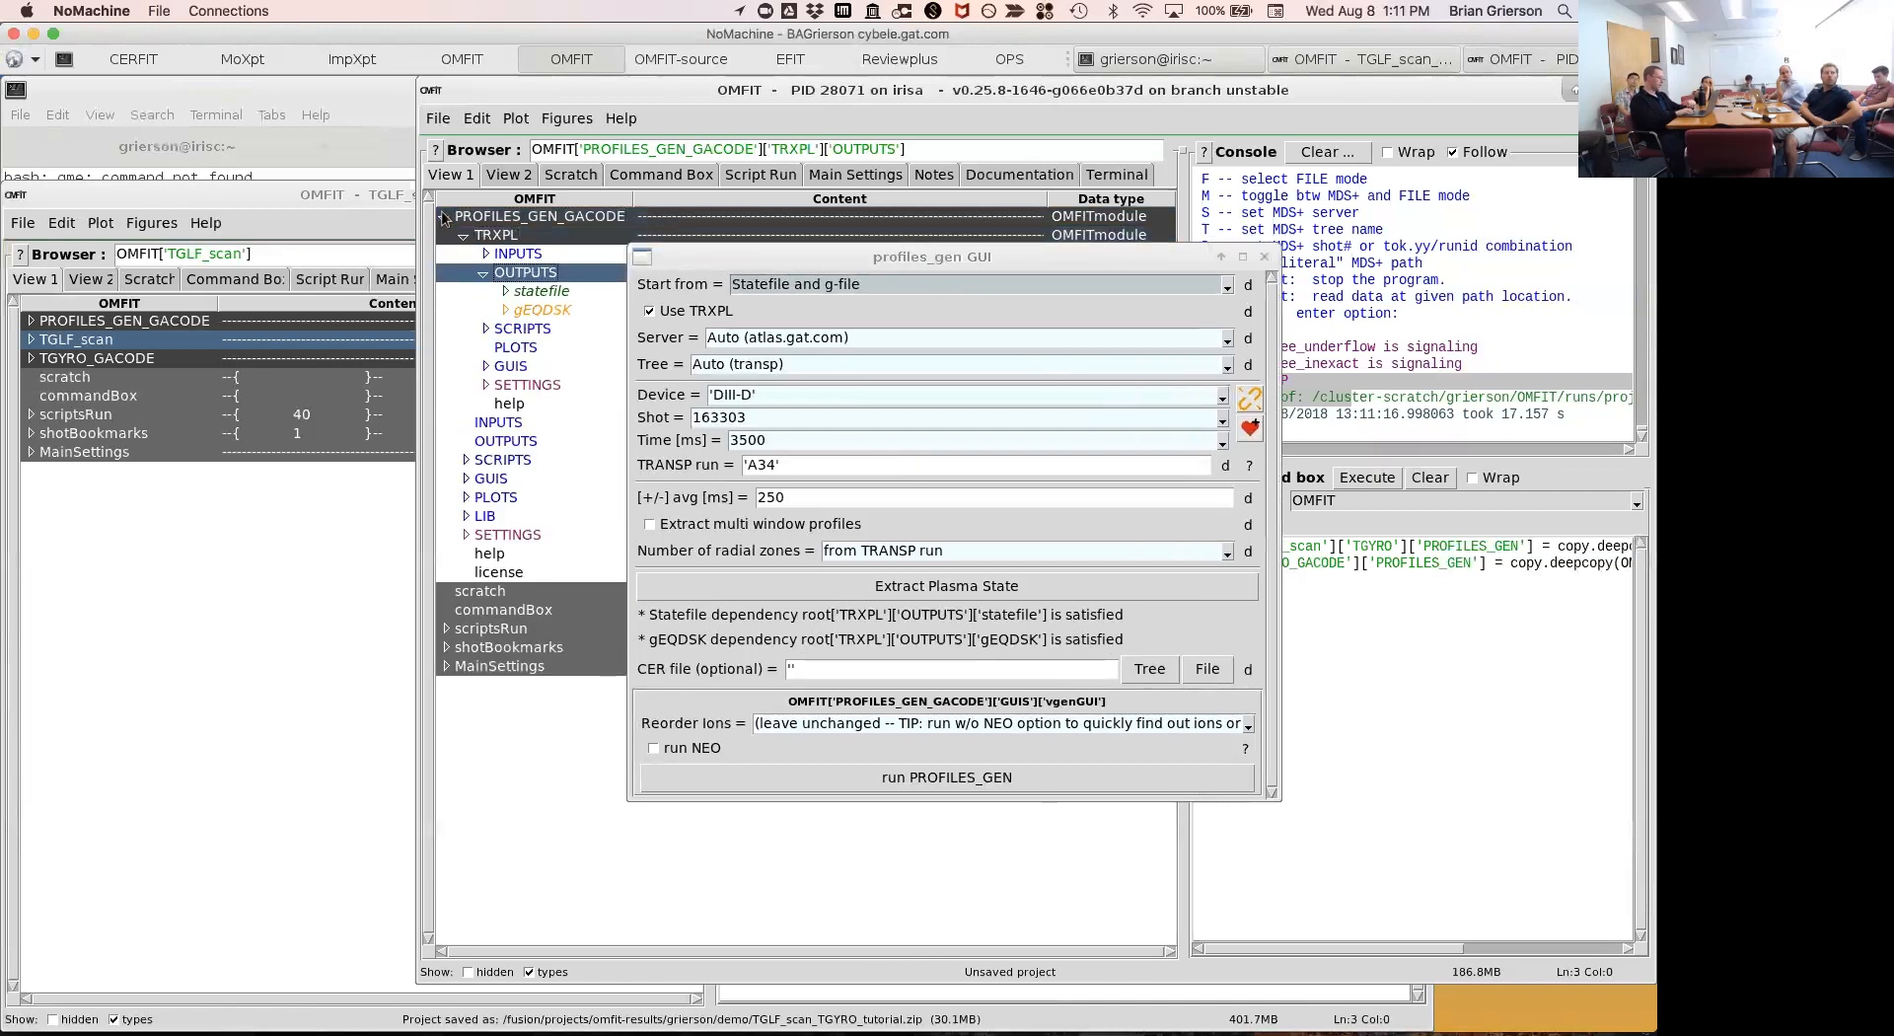
key("Down")
key("Right")
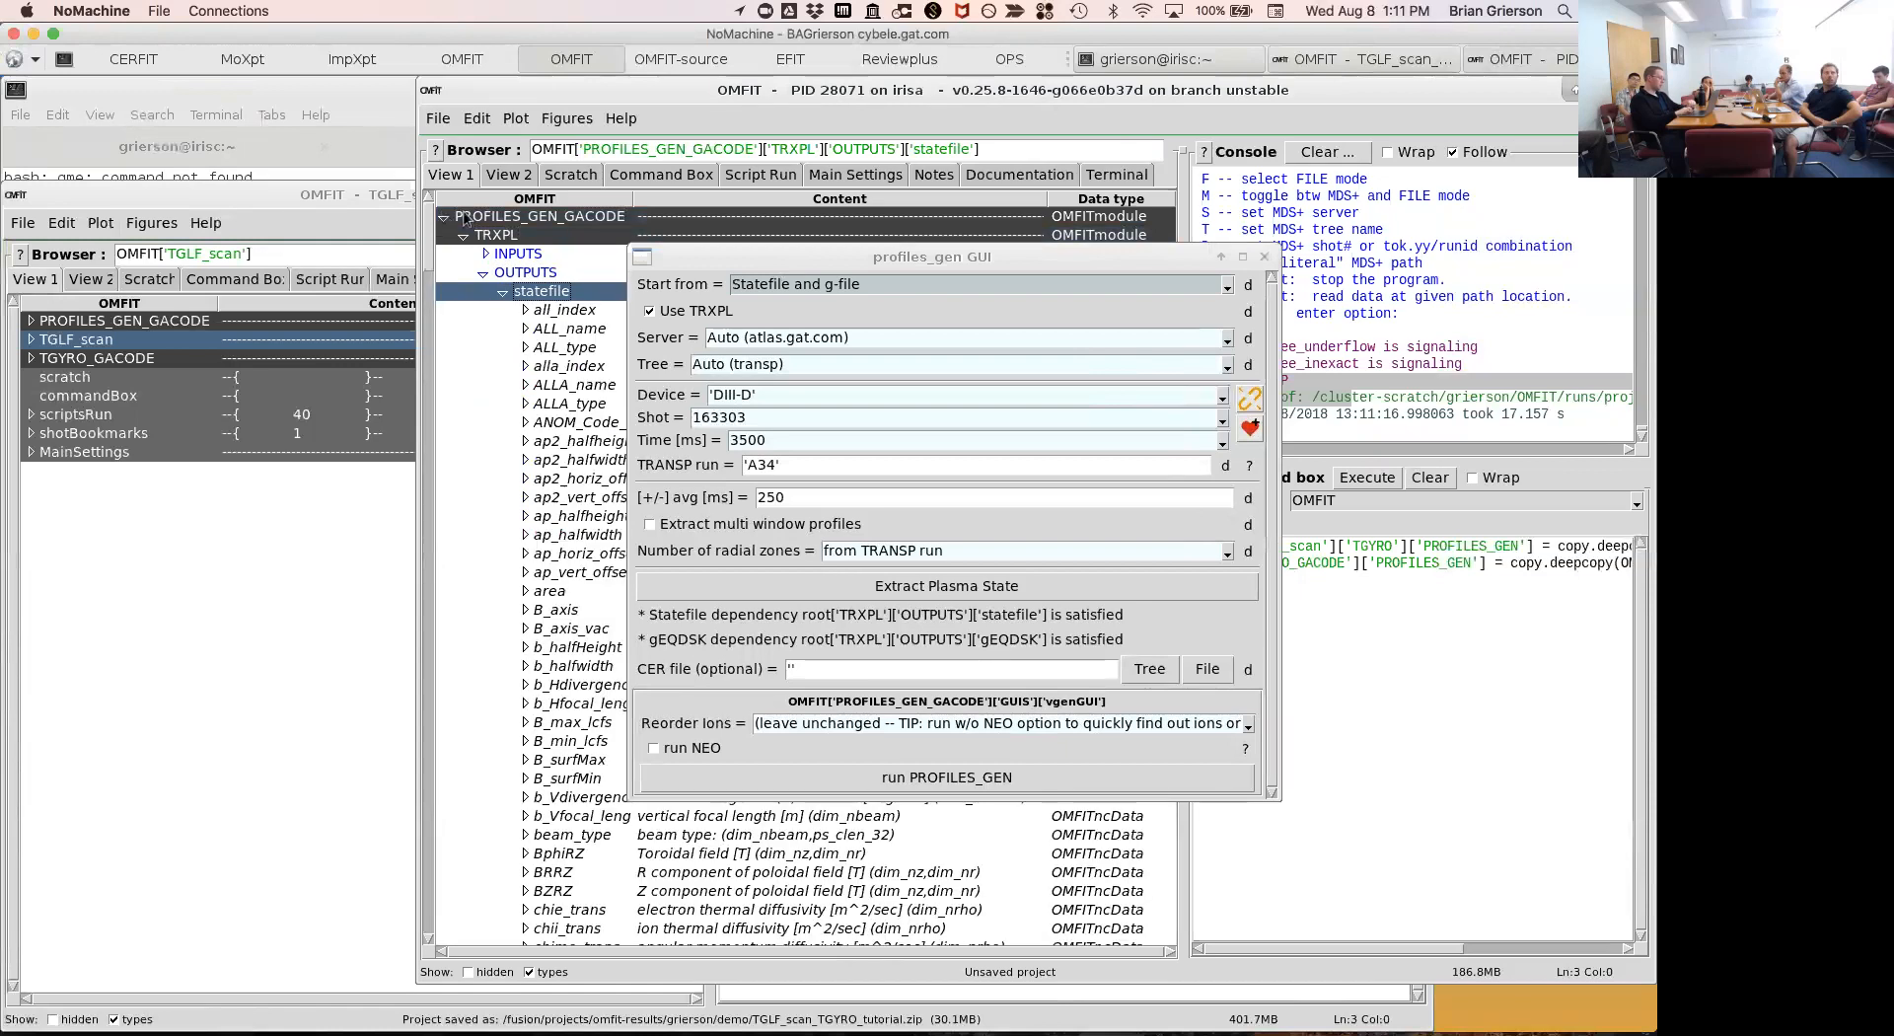
Uncover the project tree and look through the variables stored in the extracted statefile.
left_click_drag(819, 257, 834, 385)
scroll(654, 431, "down", 10)
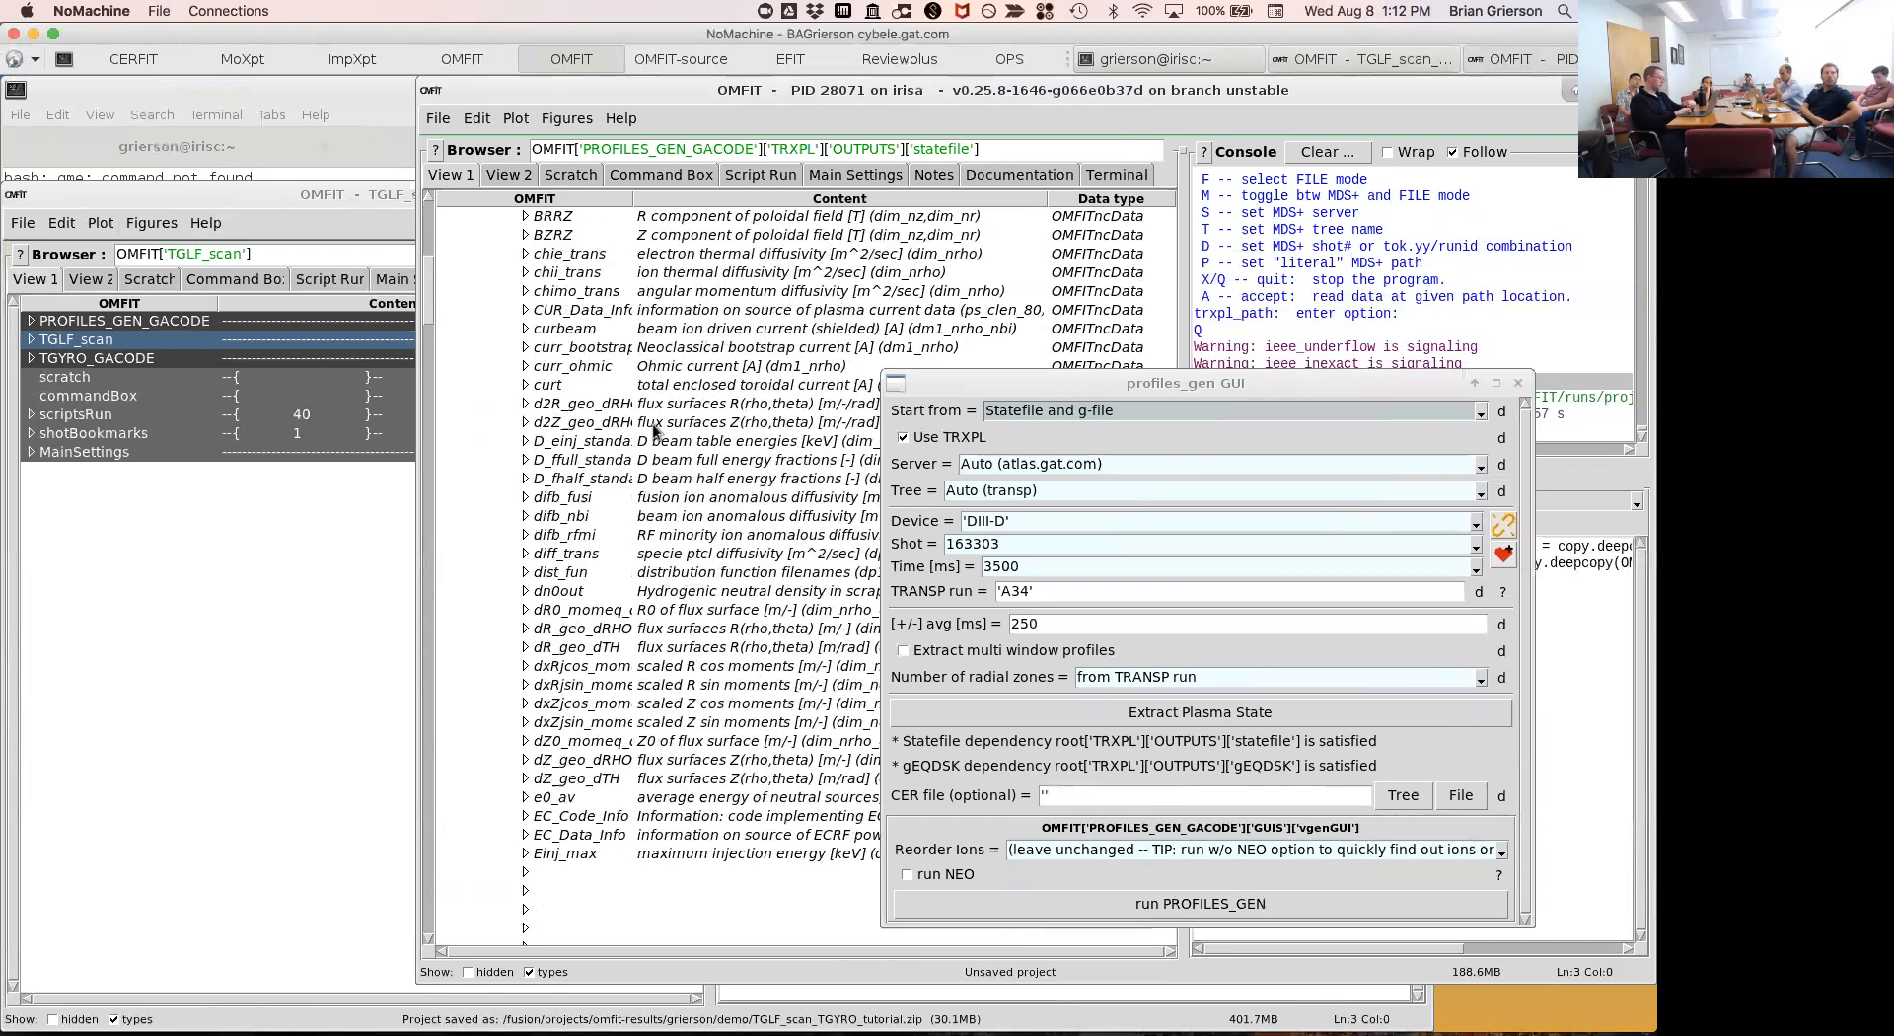
scroll(654, 431, "down", 10)
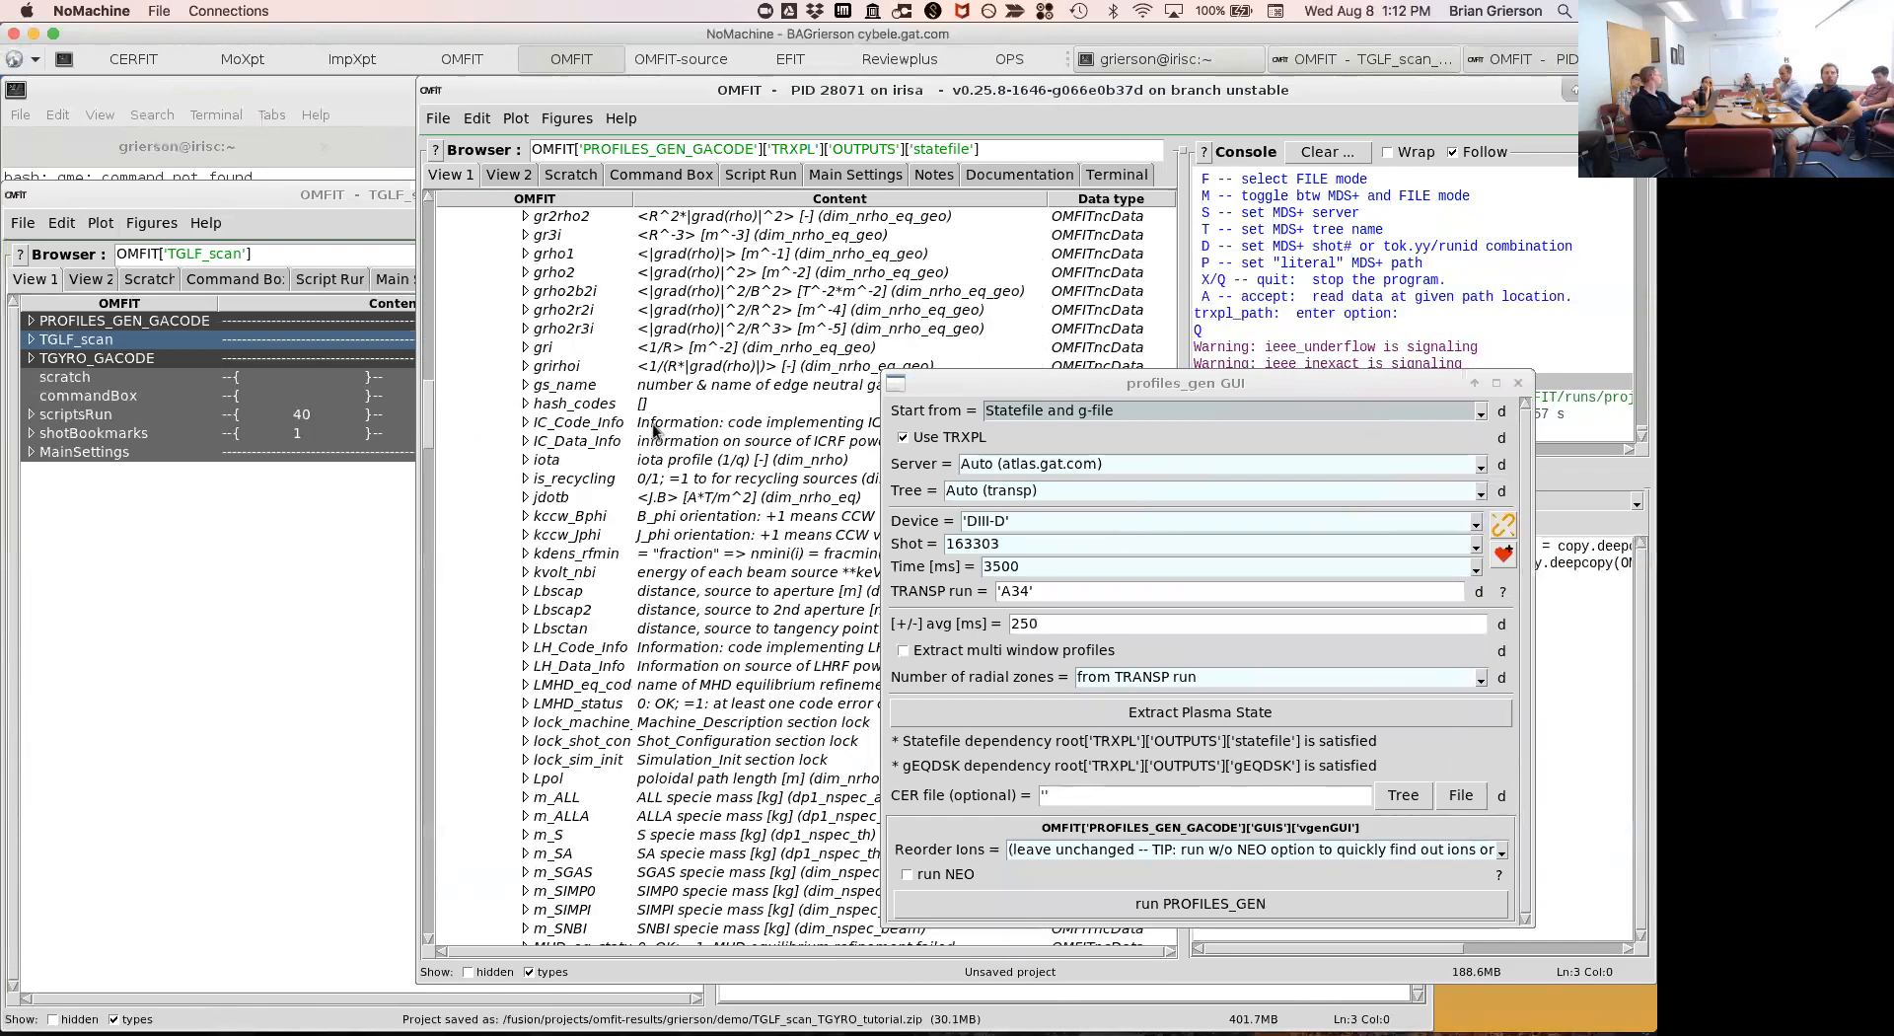
scroll(654, 432, "down", 1)
scroll(653, 426, "down", 10)
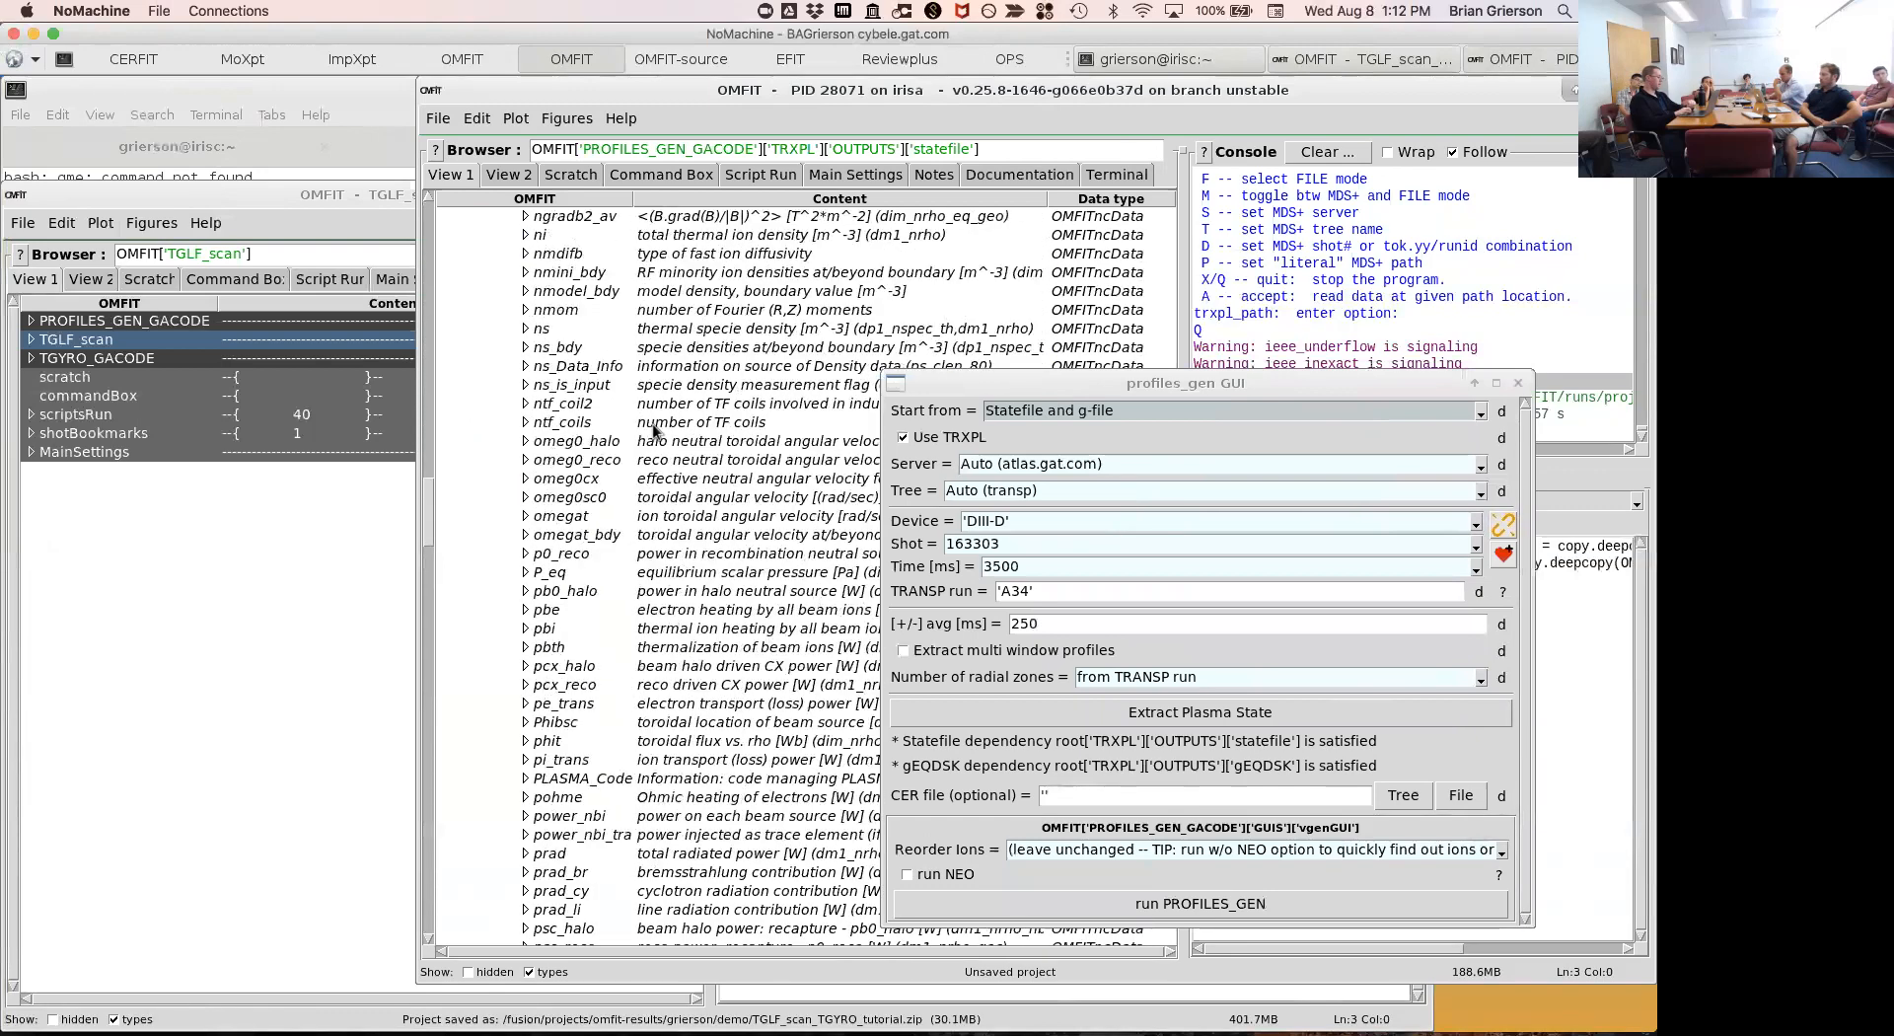
Collapse the statefile, its OUTPUTS branch and the TRXPL module, and select PROFILES_GEN_GACODE.
left_click(654, 426)
key("Left")
key("Left")
key("Left")
key("Left")
key("Left")
key("Left")
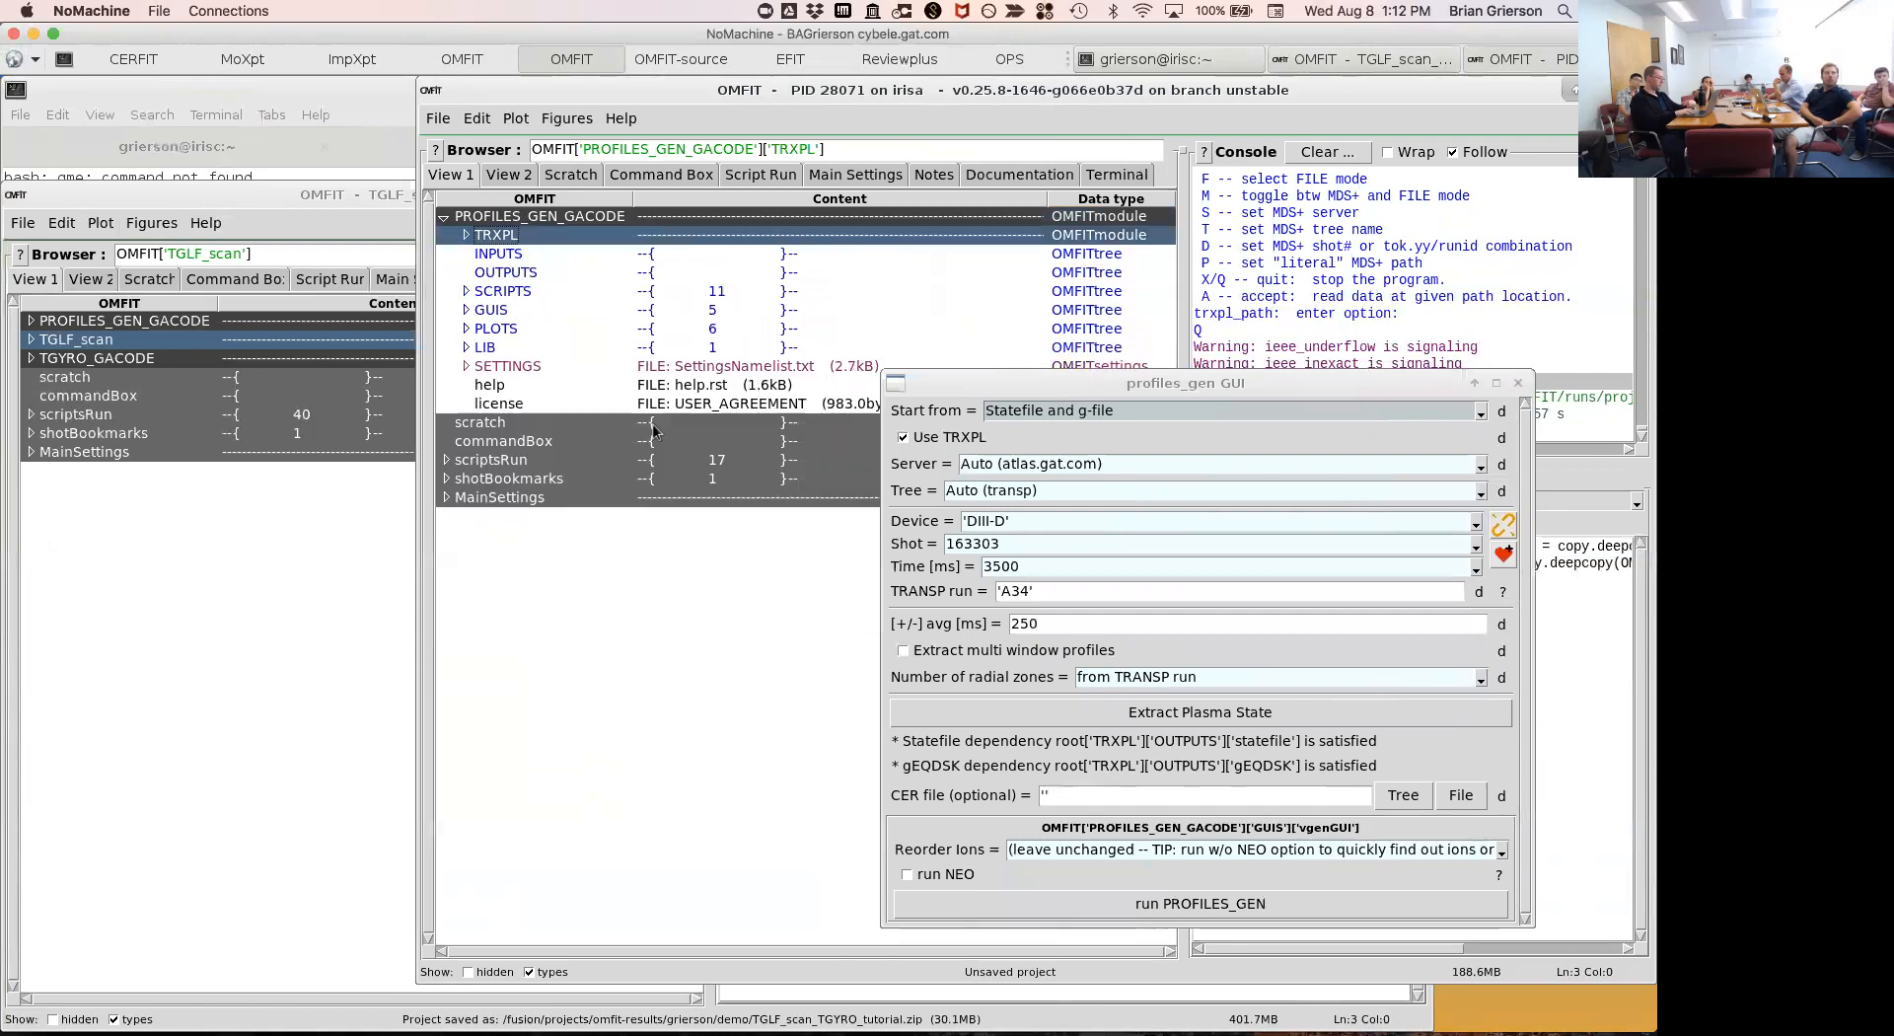
key("Left")
Run PROFILES_GEN without NEO and reorder the ions to ['D', 'C', 'D[fast]', 'LUMPED'].
left_click_drag(1066, 383, 873, 287)
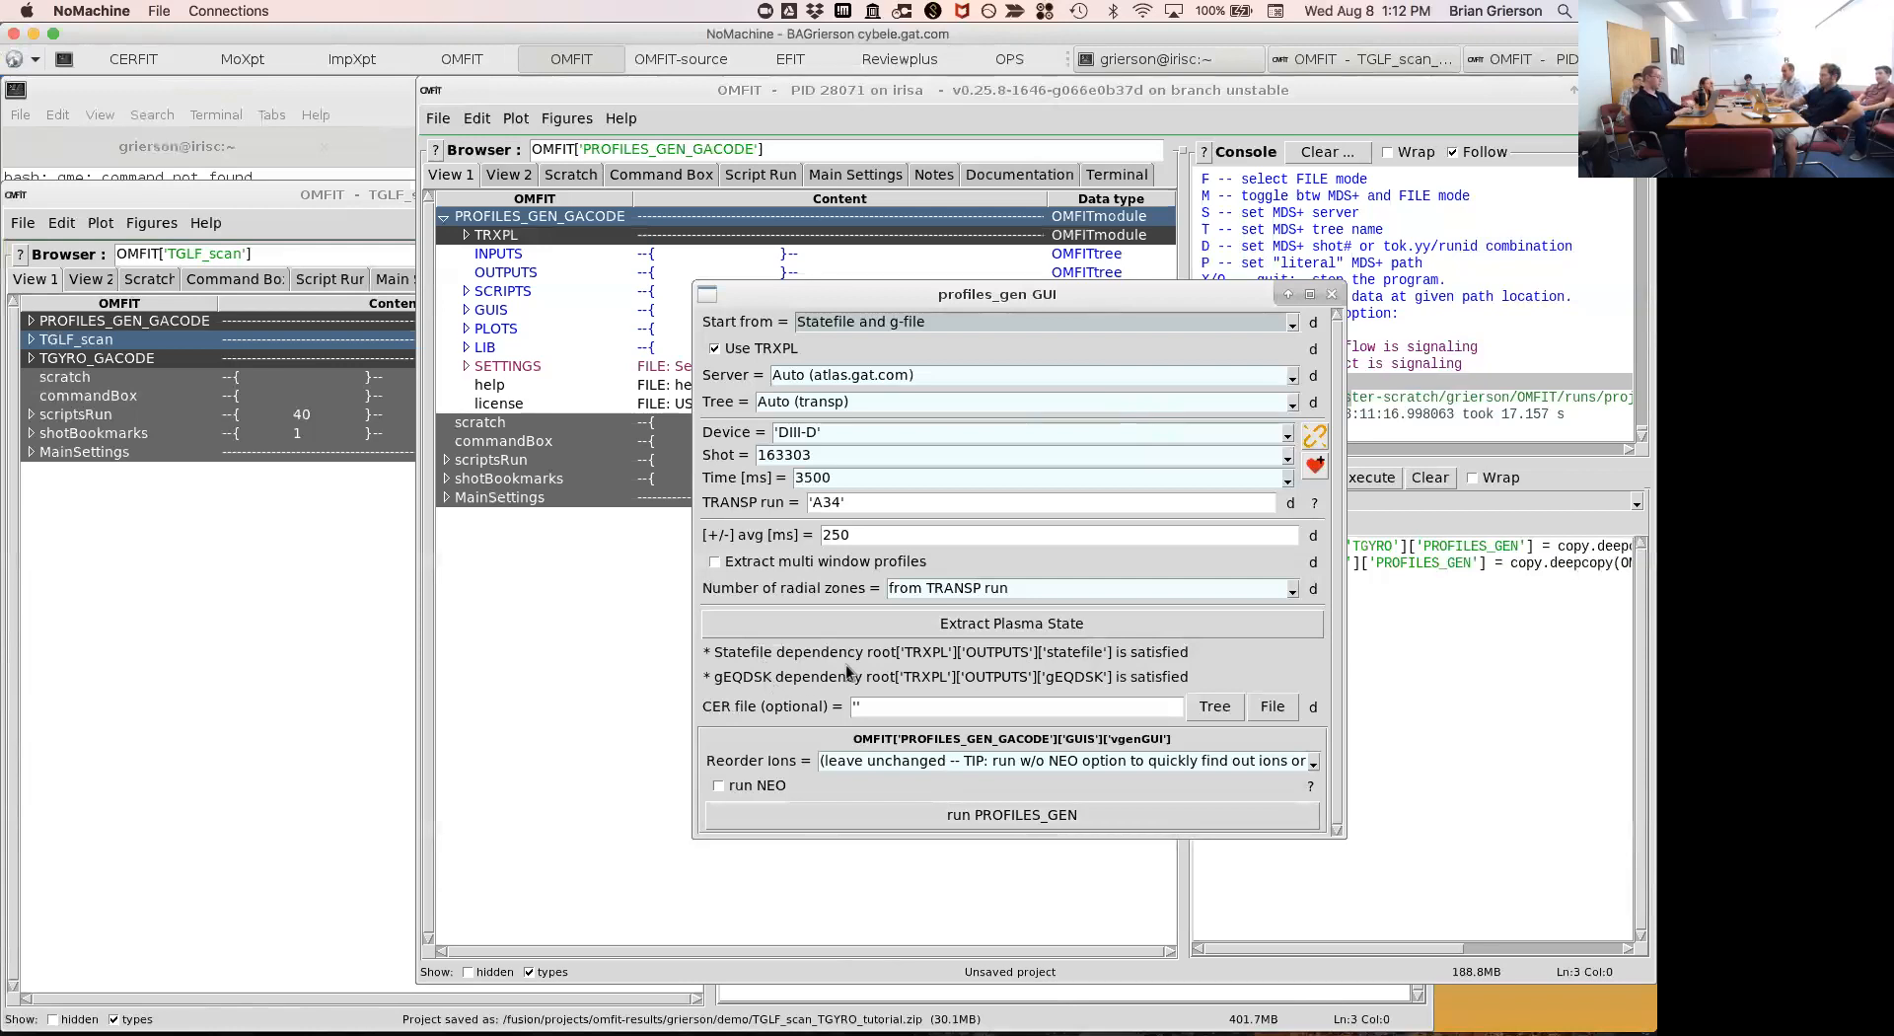
left_click(849, 818)
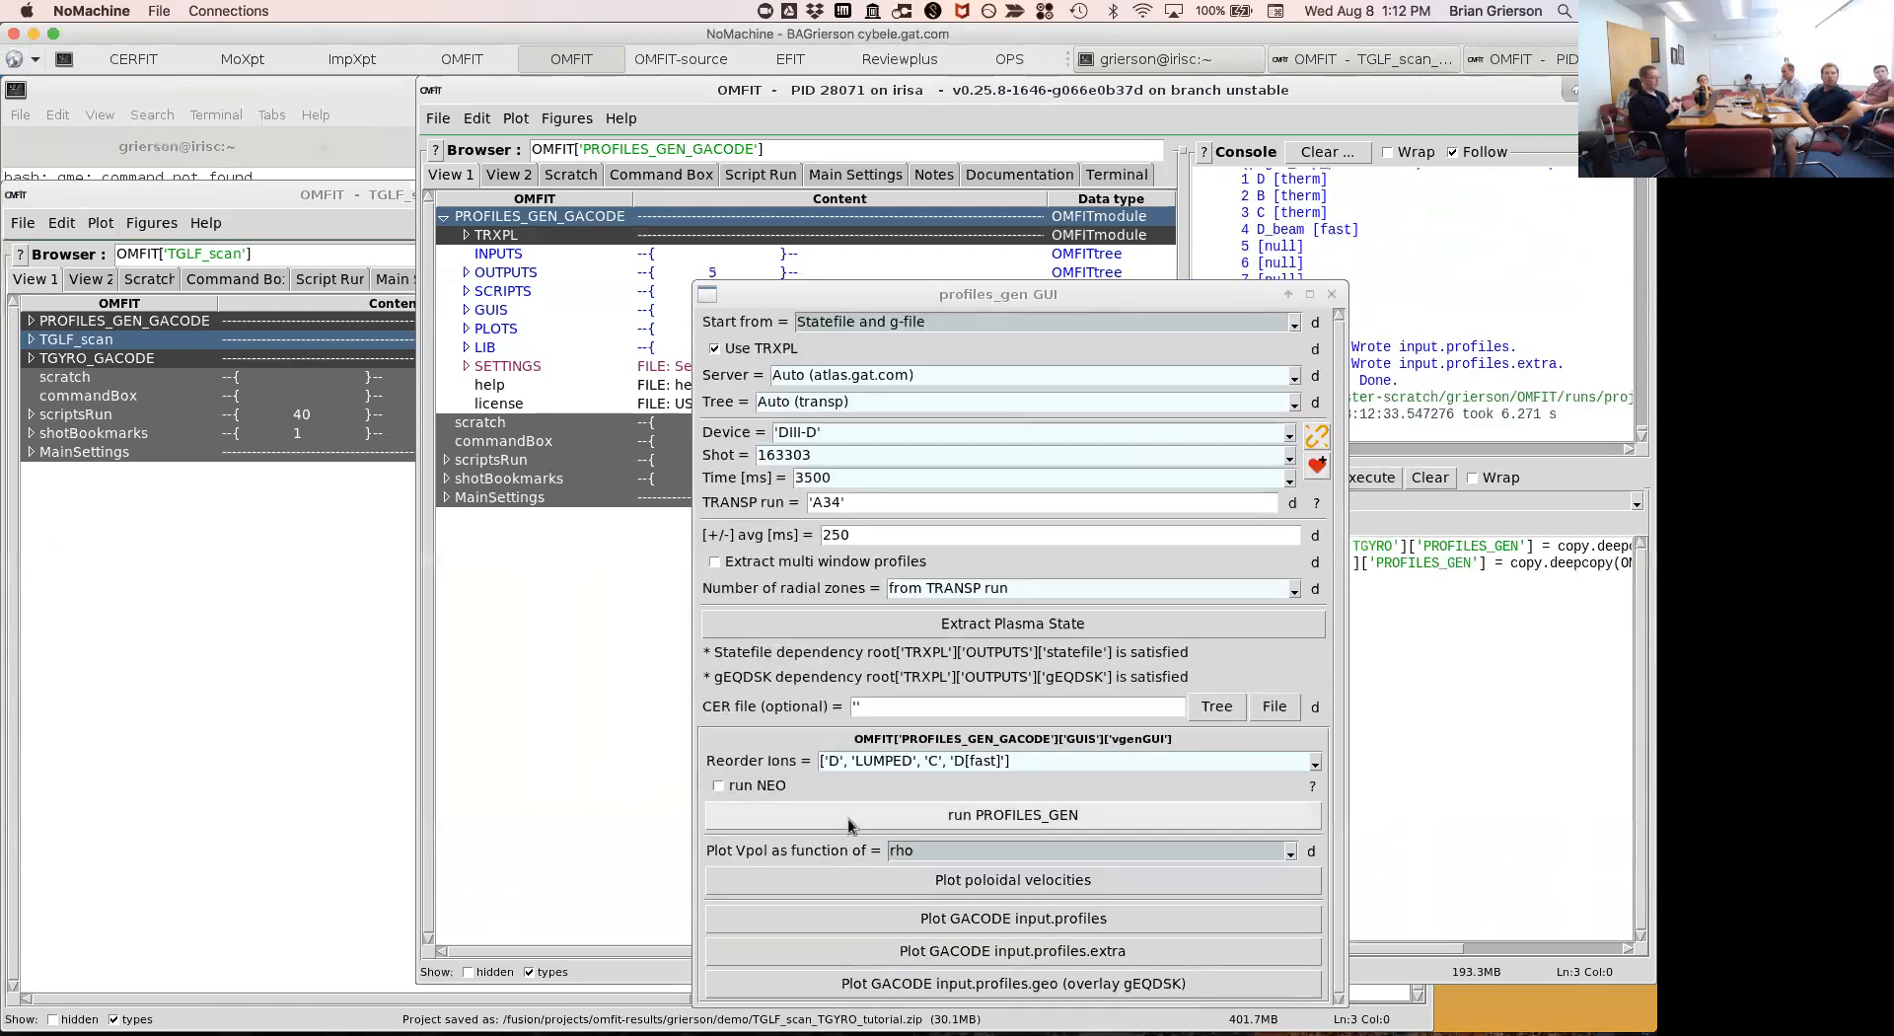
left_click_drag(874, 298, 791, 151)
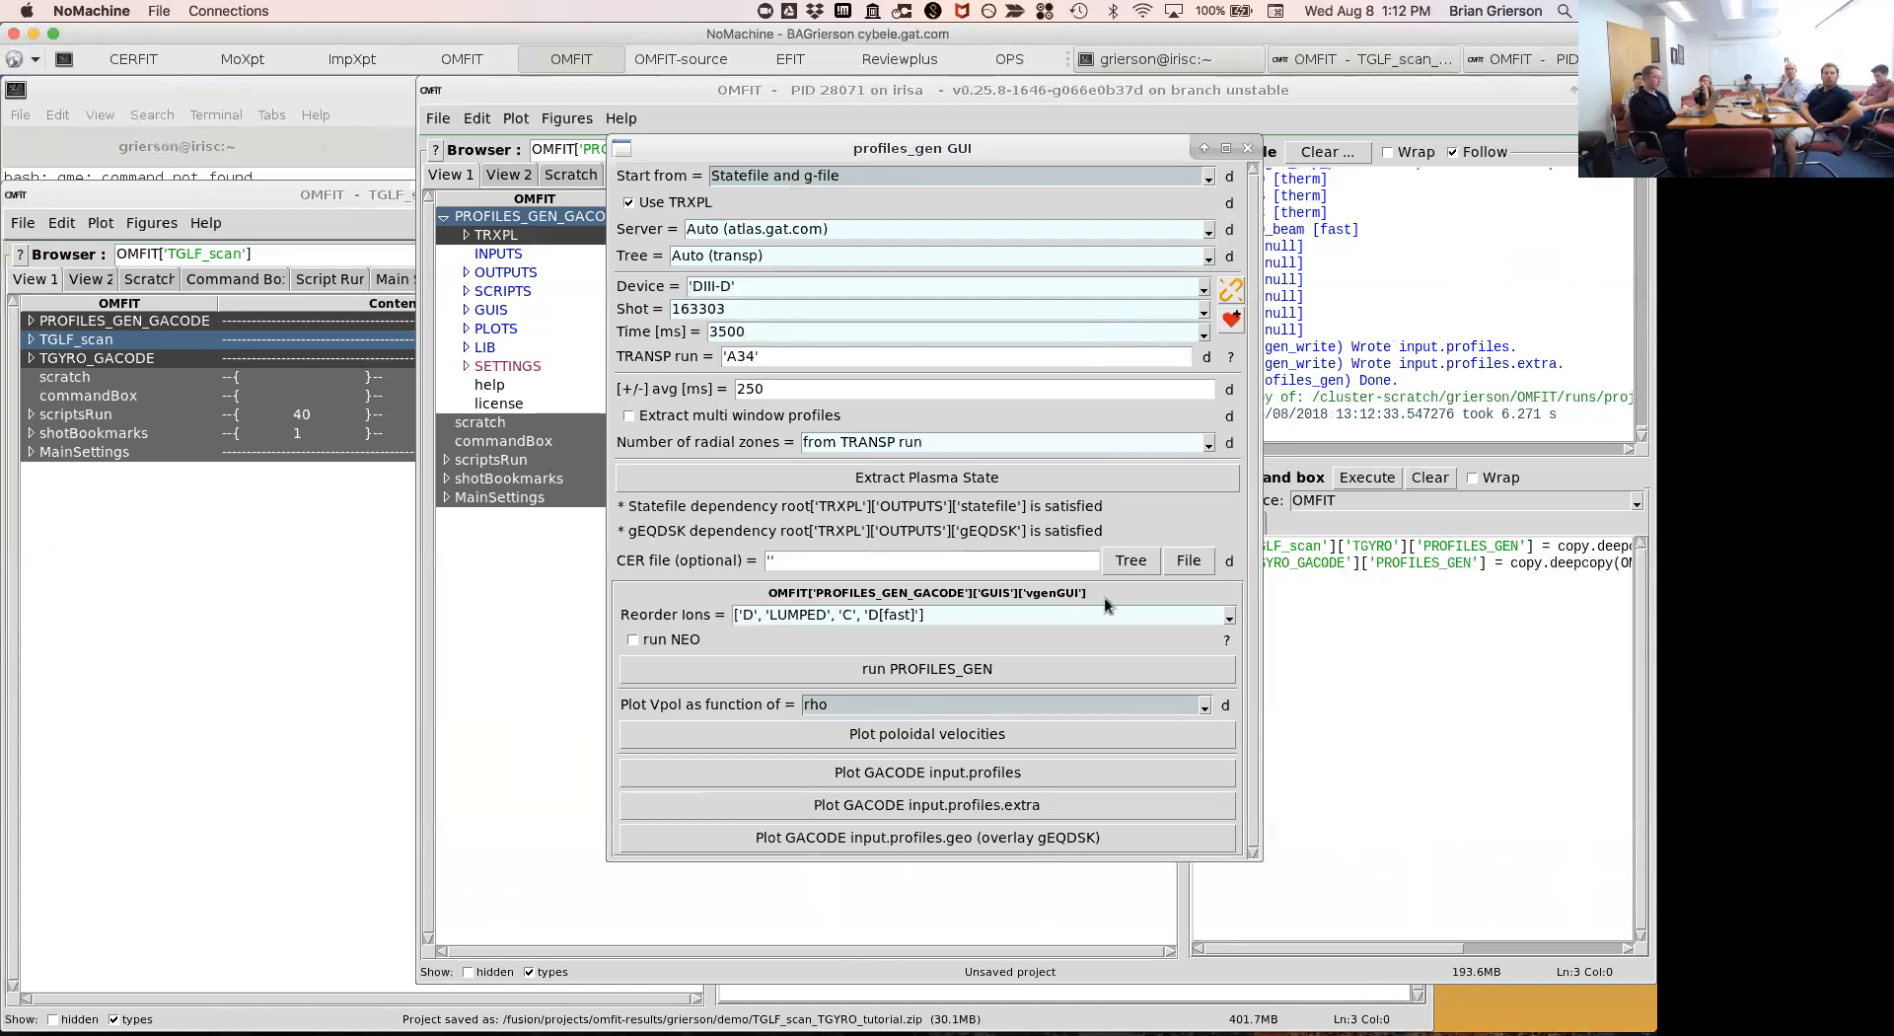
left_click(1229, 616)
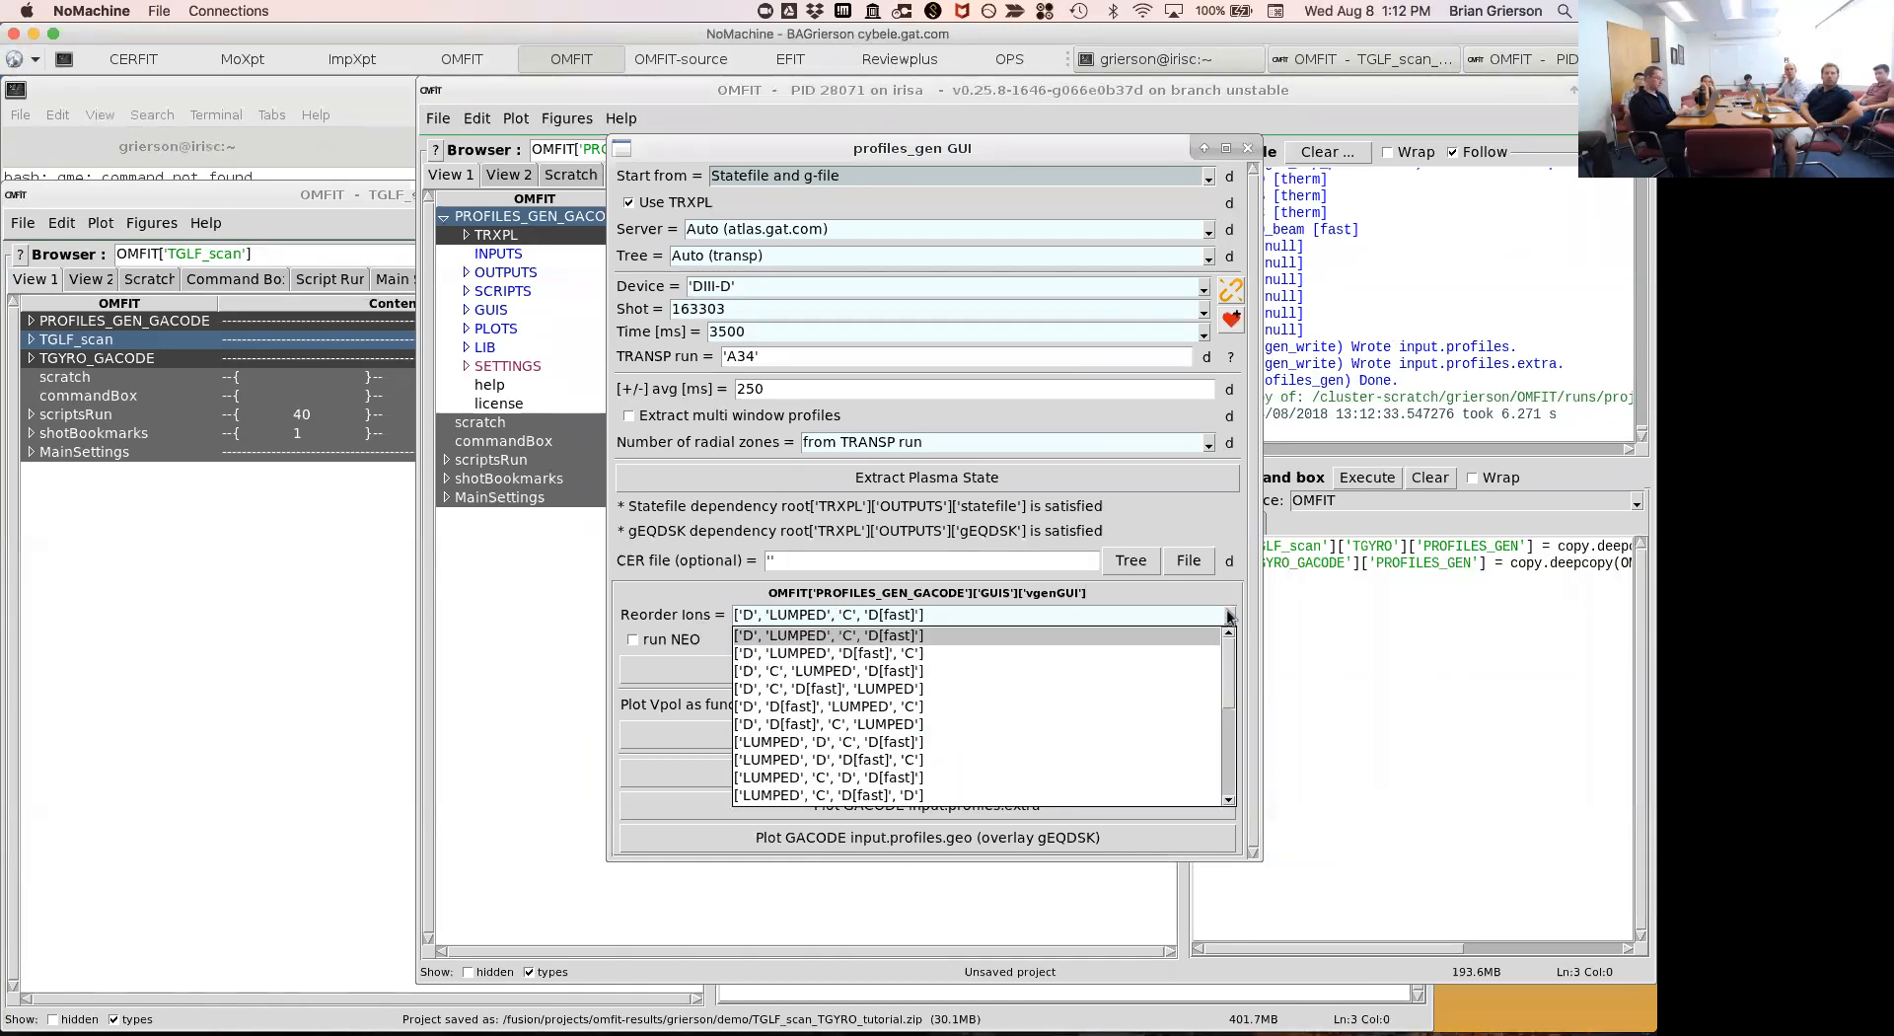
left_click(1180, 685)
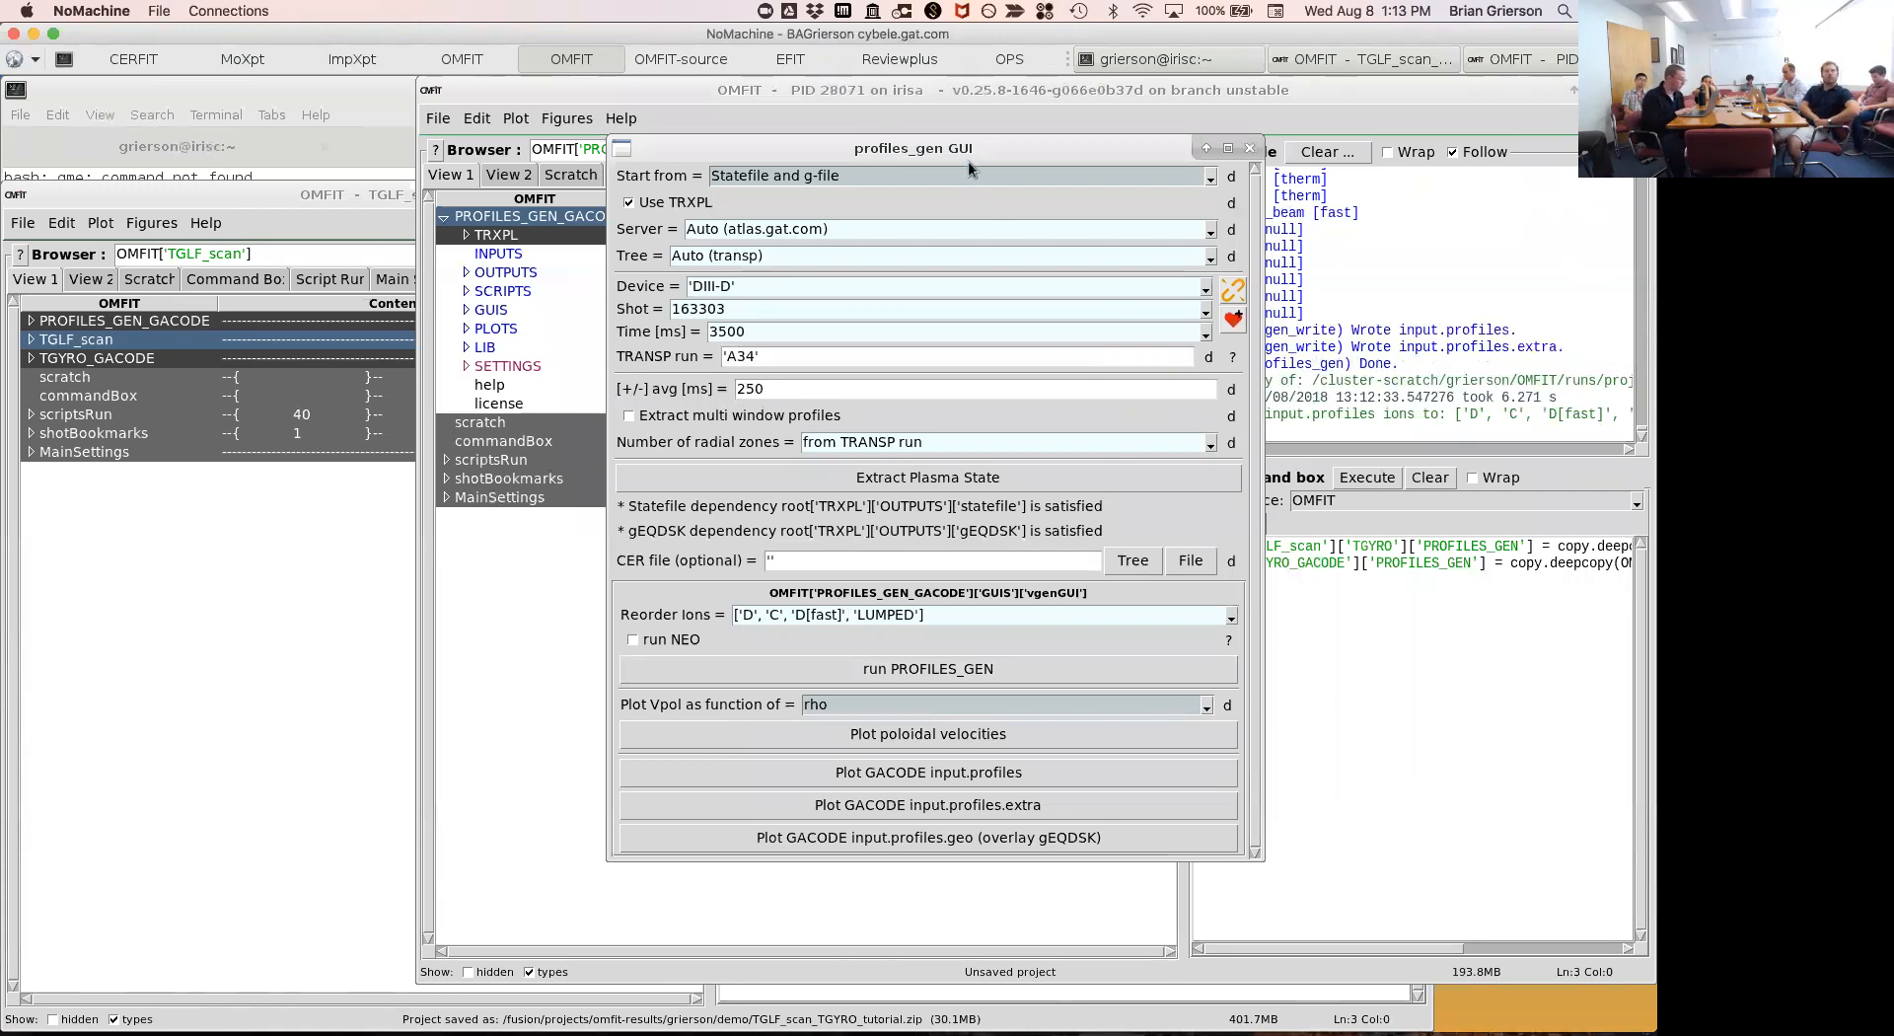
Examine the contents of input.profiles in the PROFILES_GEN_GACODE outputs and collapse the branch again.
left_click_drag(955, 146, 1015, 159)
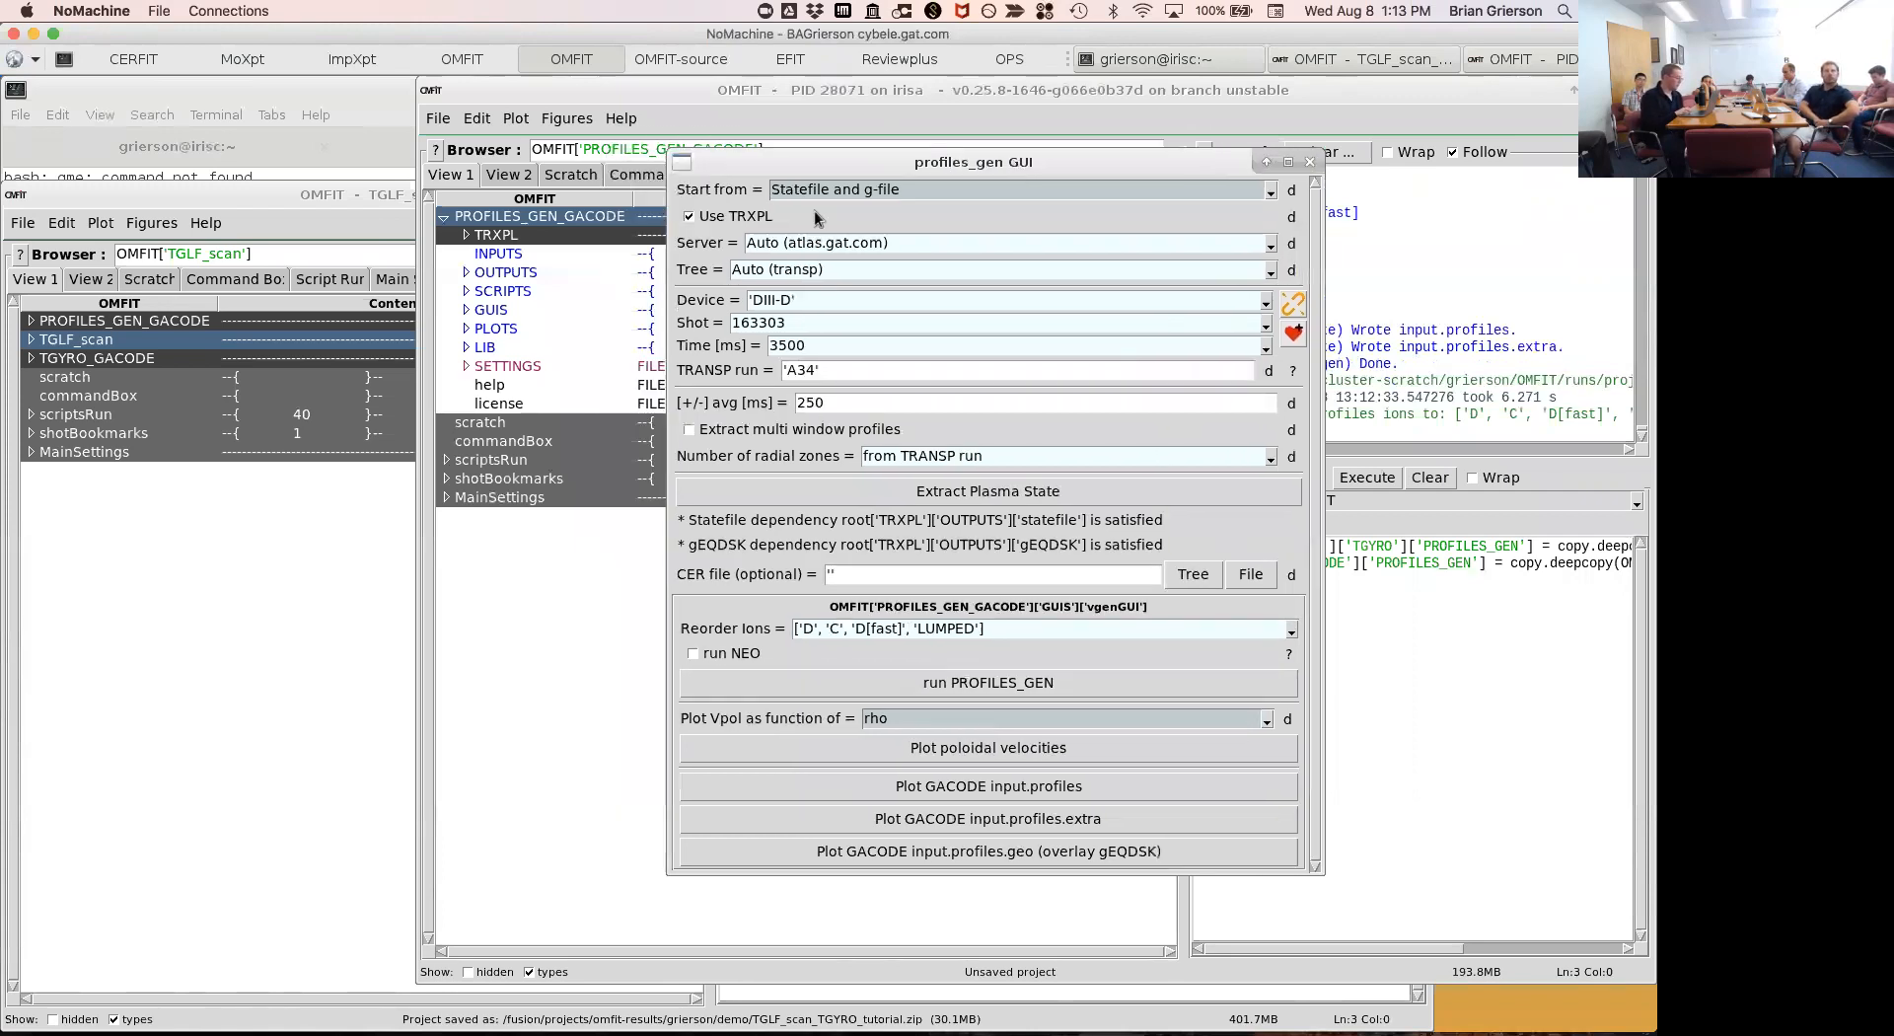
left_click(467, 273)
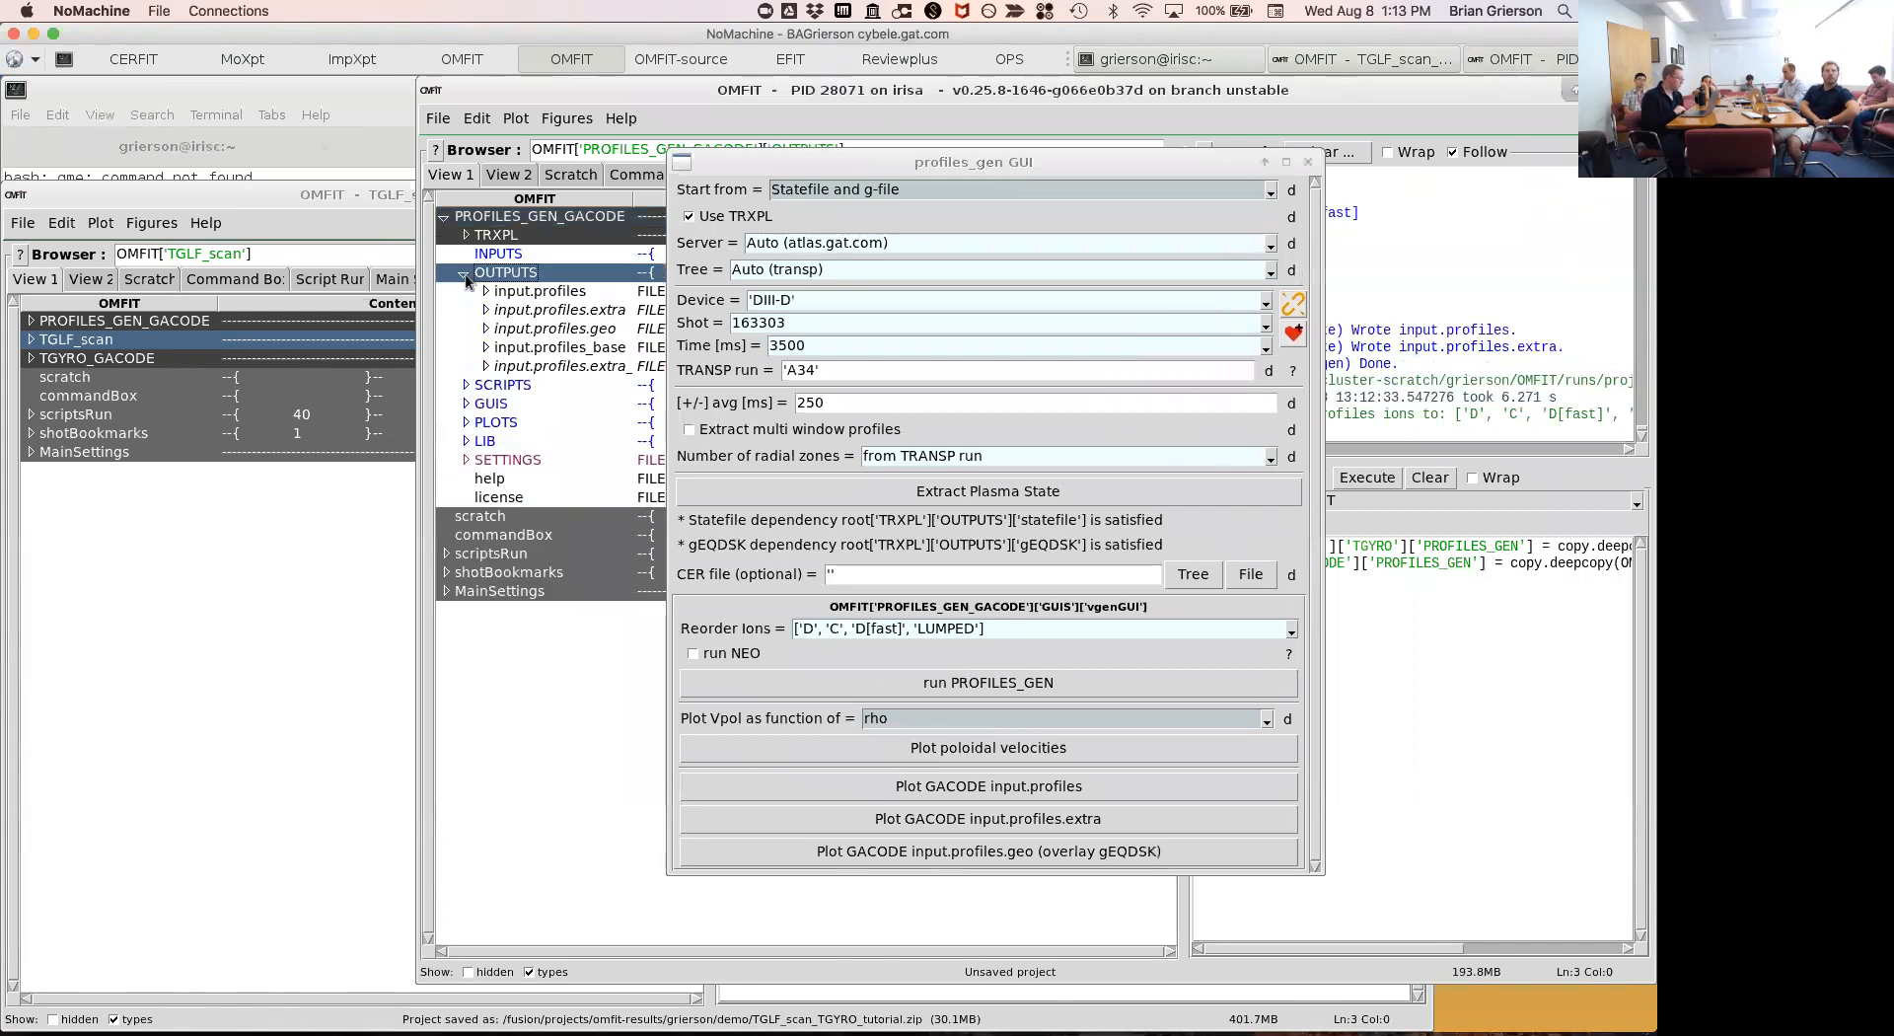
left_click(540, 291)
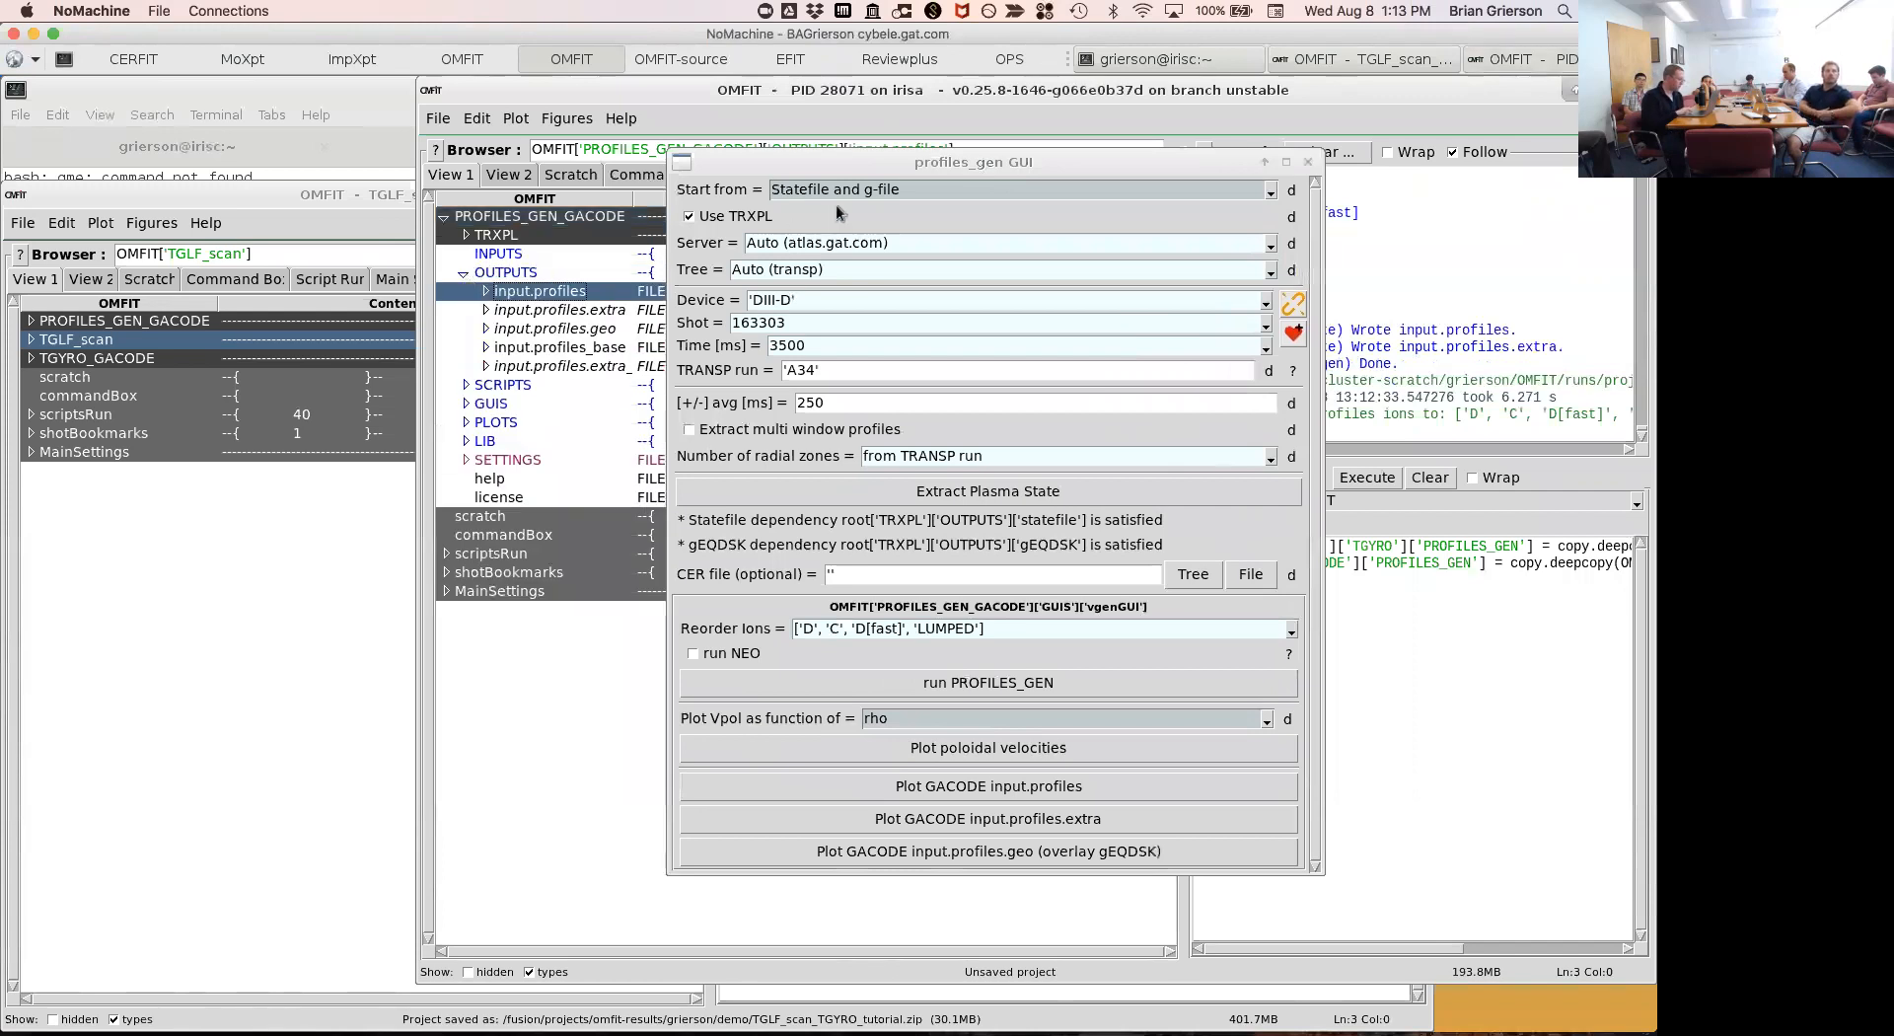
left_click_drag(857, 162, 1163, 264)
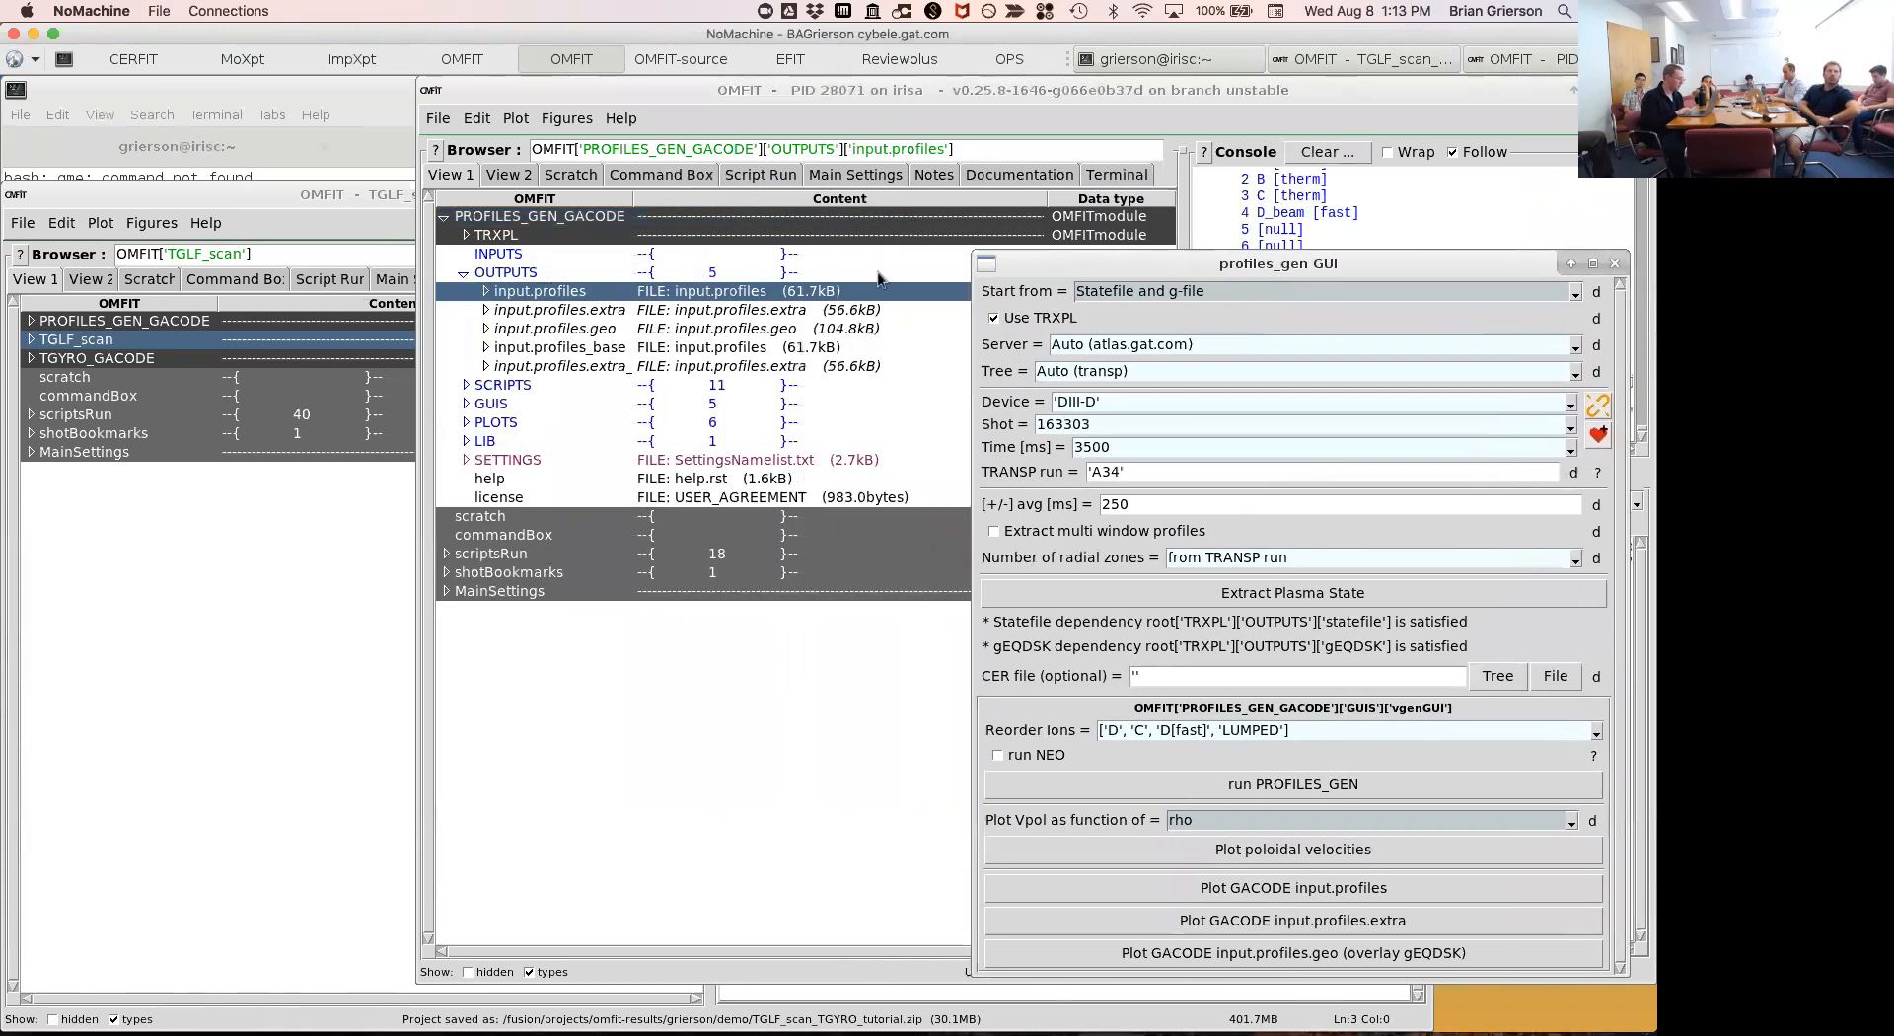
double_click(679, 297)
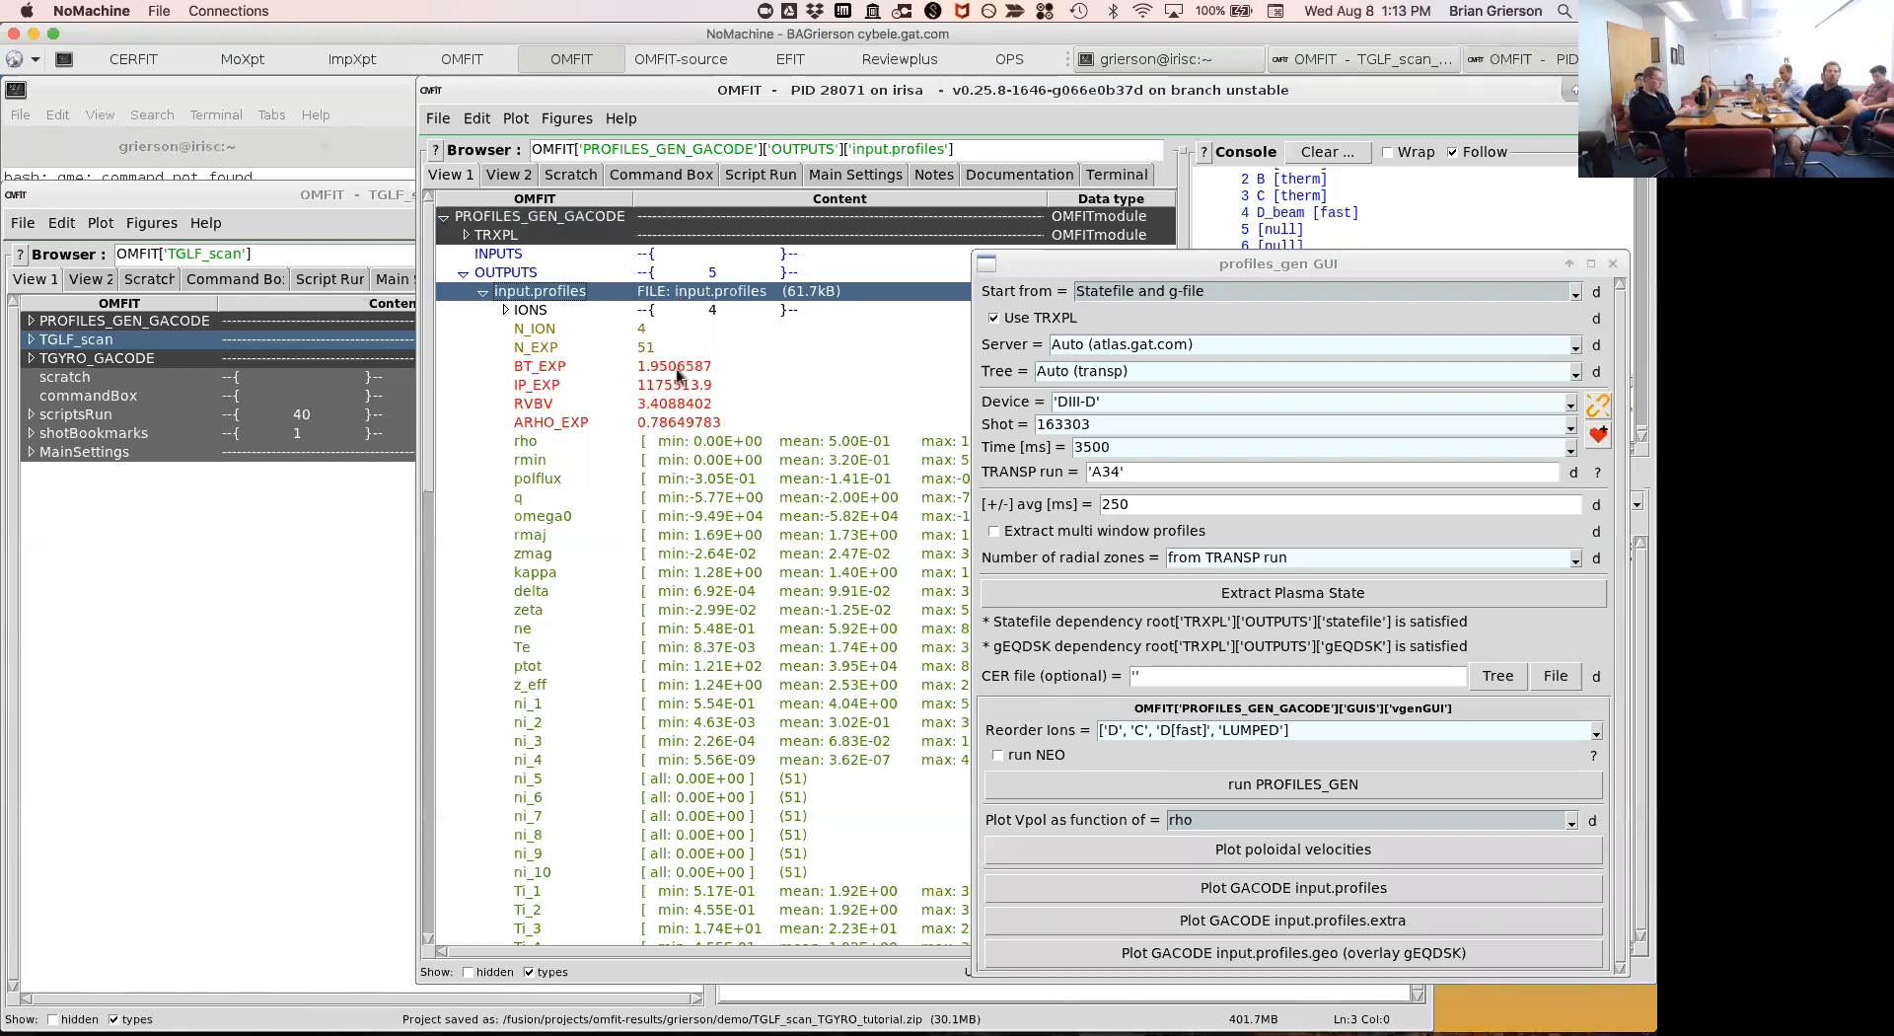
left_click(695, 440)
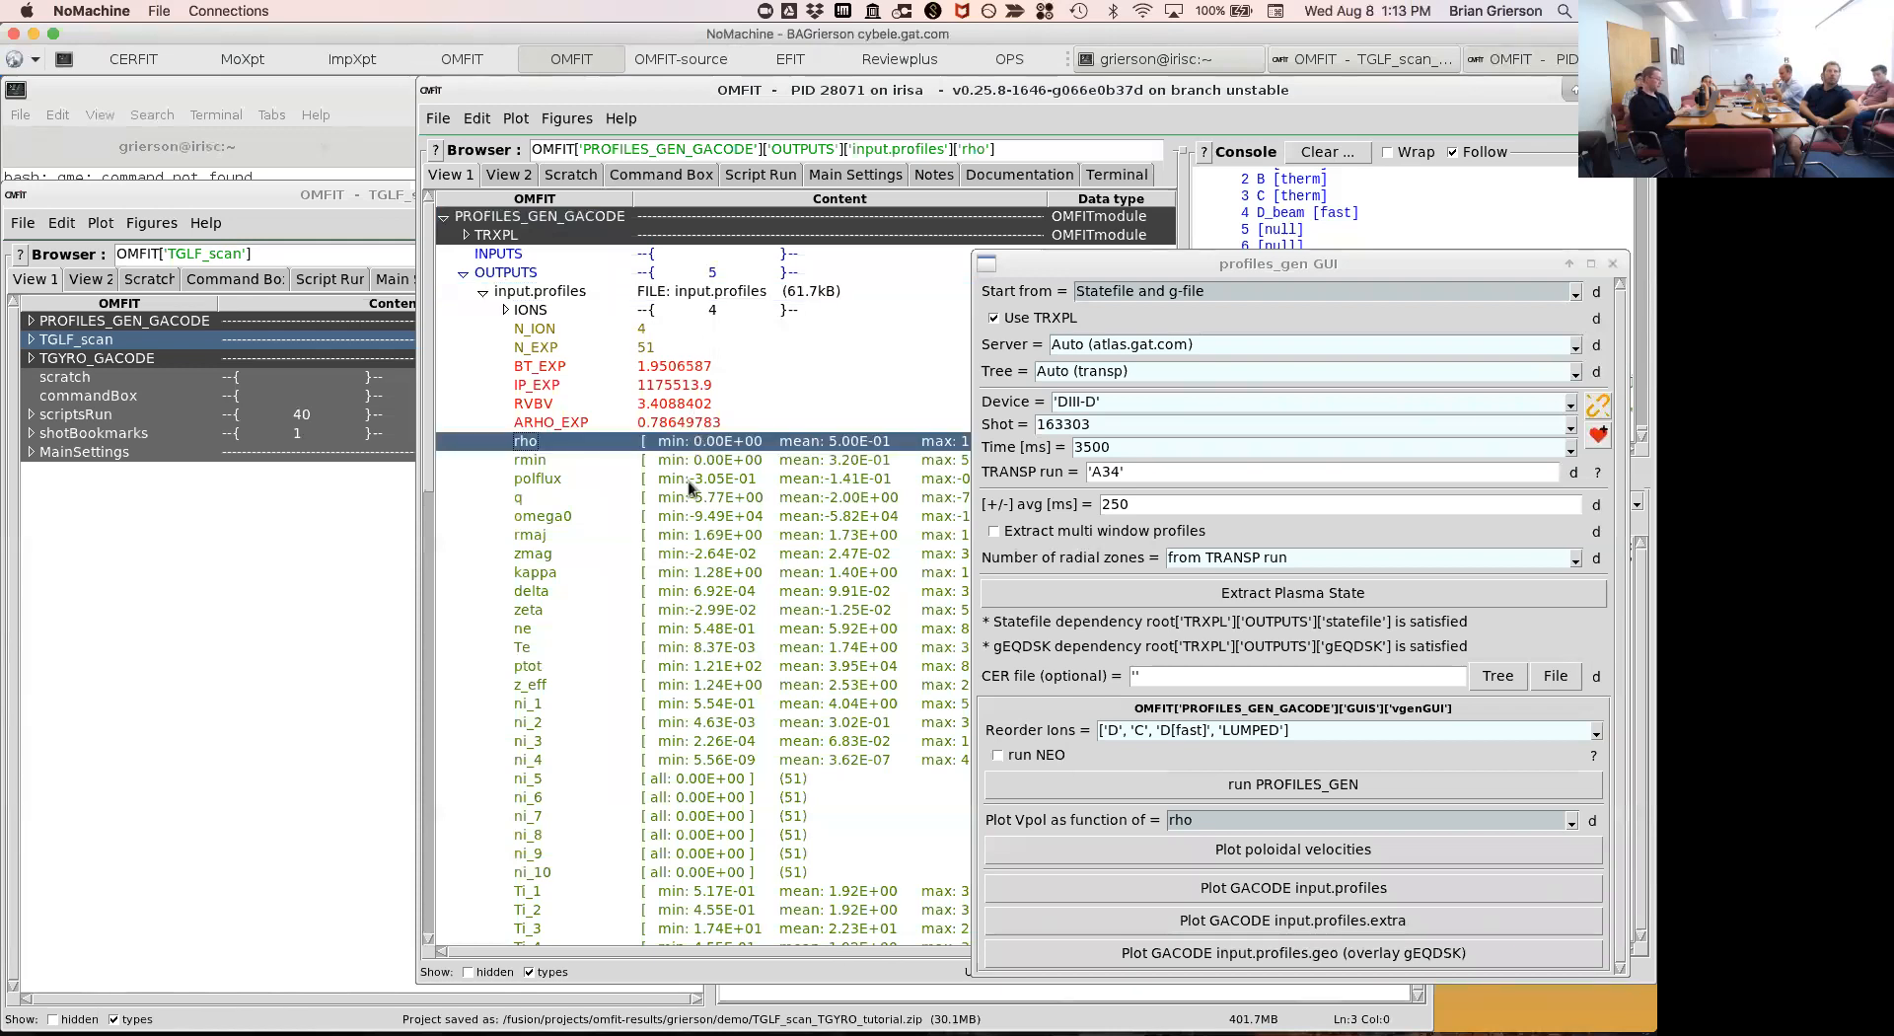
scroll(667, 684, "down", 10)
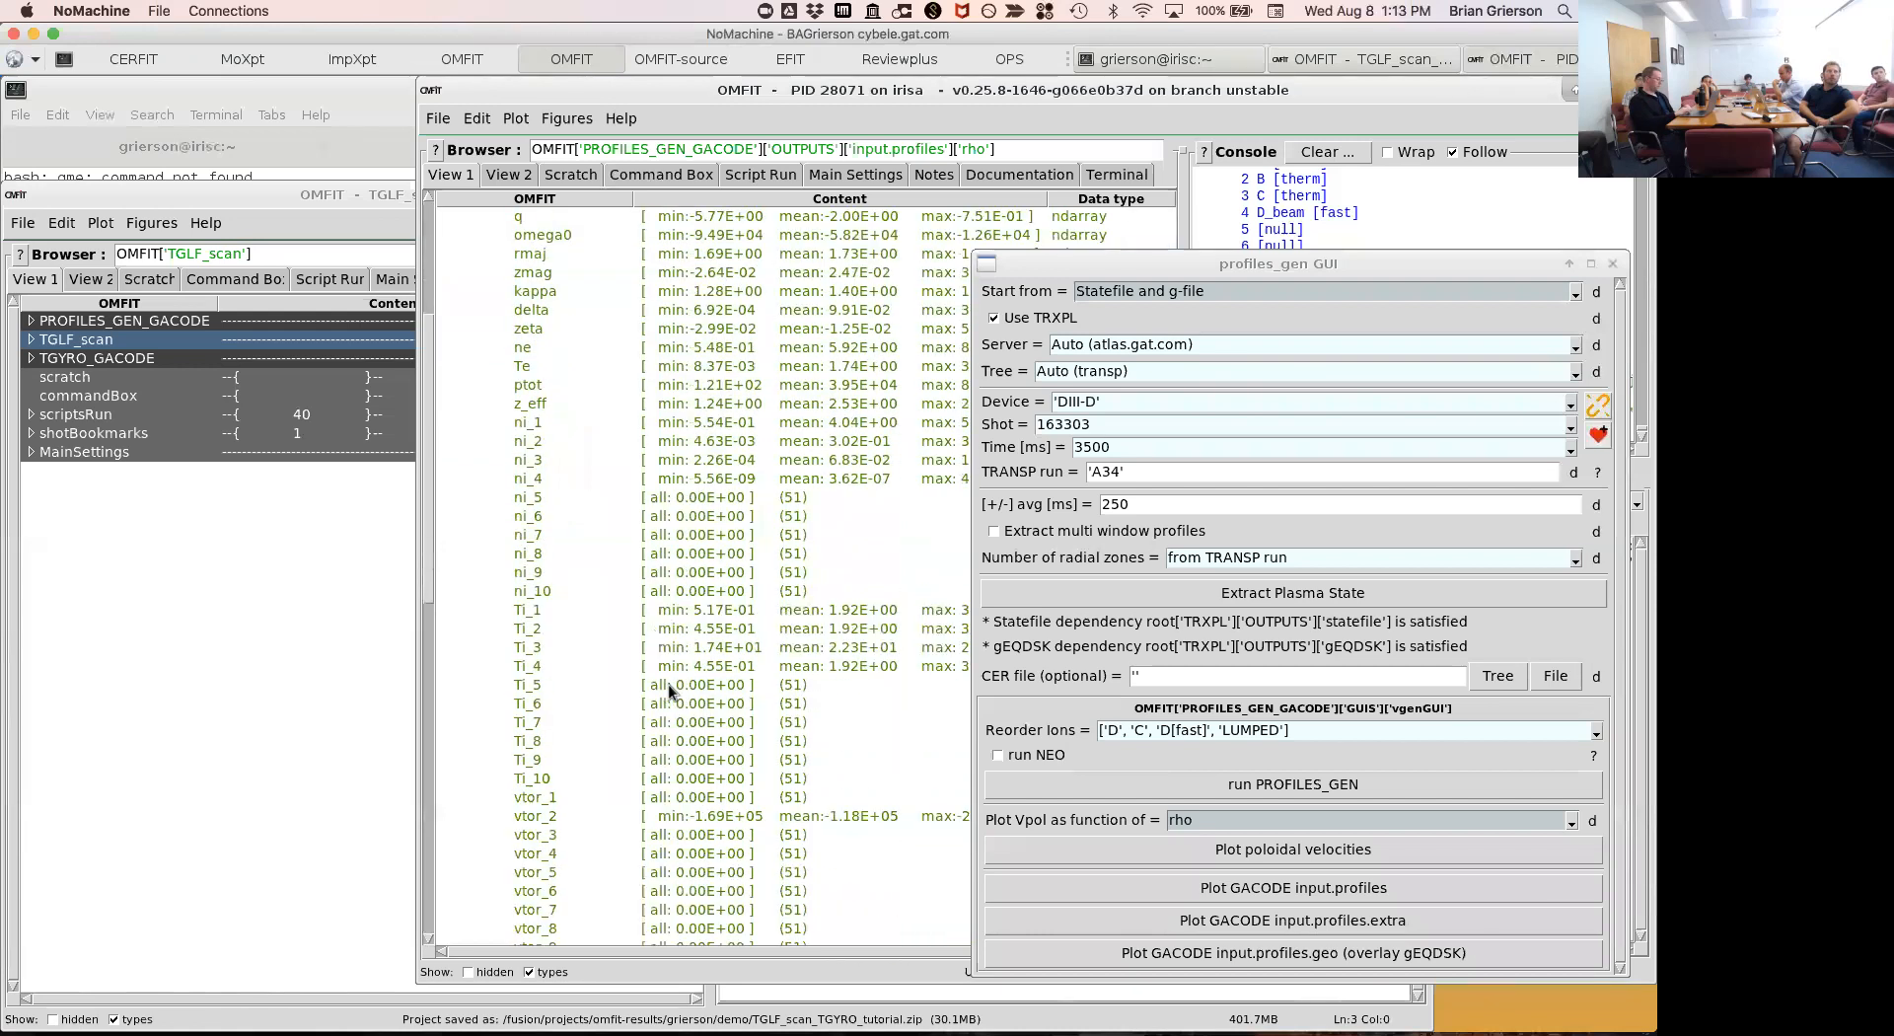
scroll(667, 684, "down", 3)
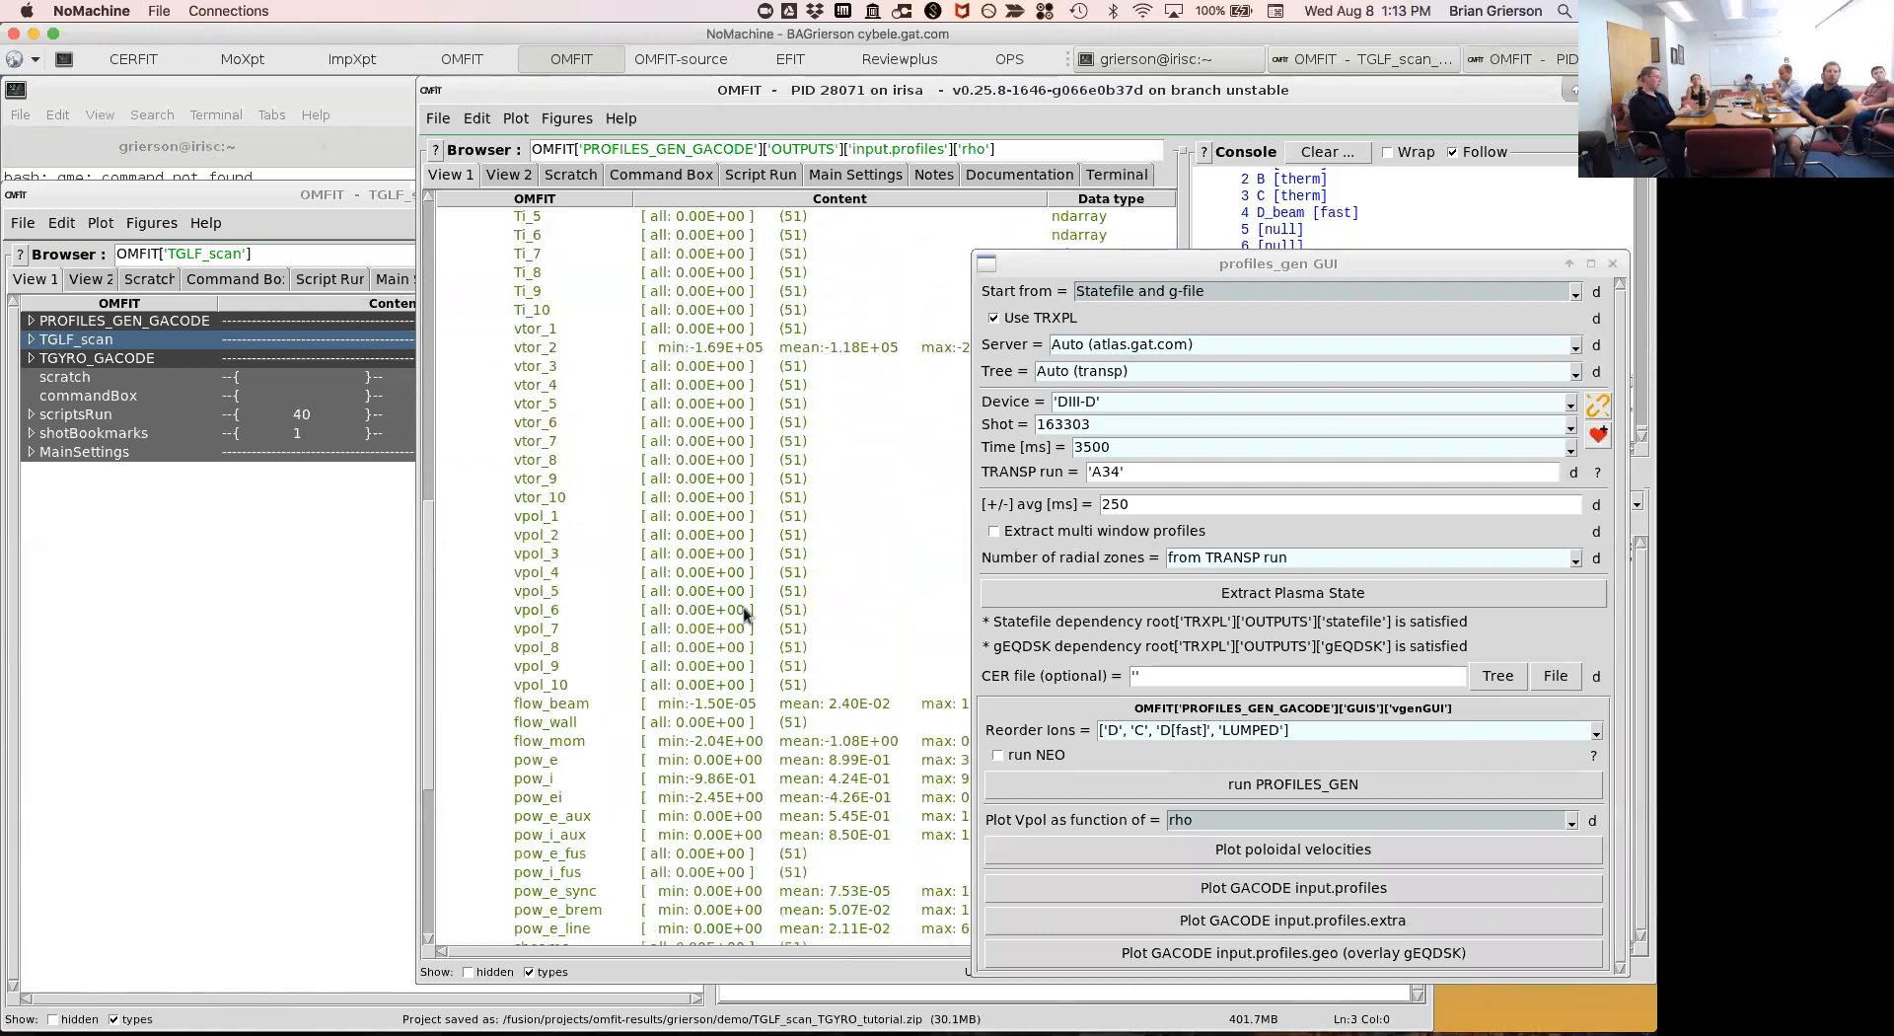
left_click(755, 519)
key("Left")
key("Left")
key("Left")
key("Left")
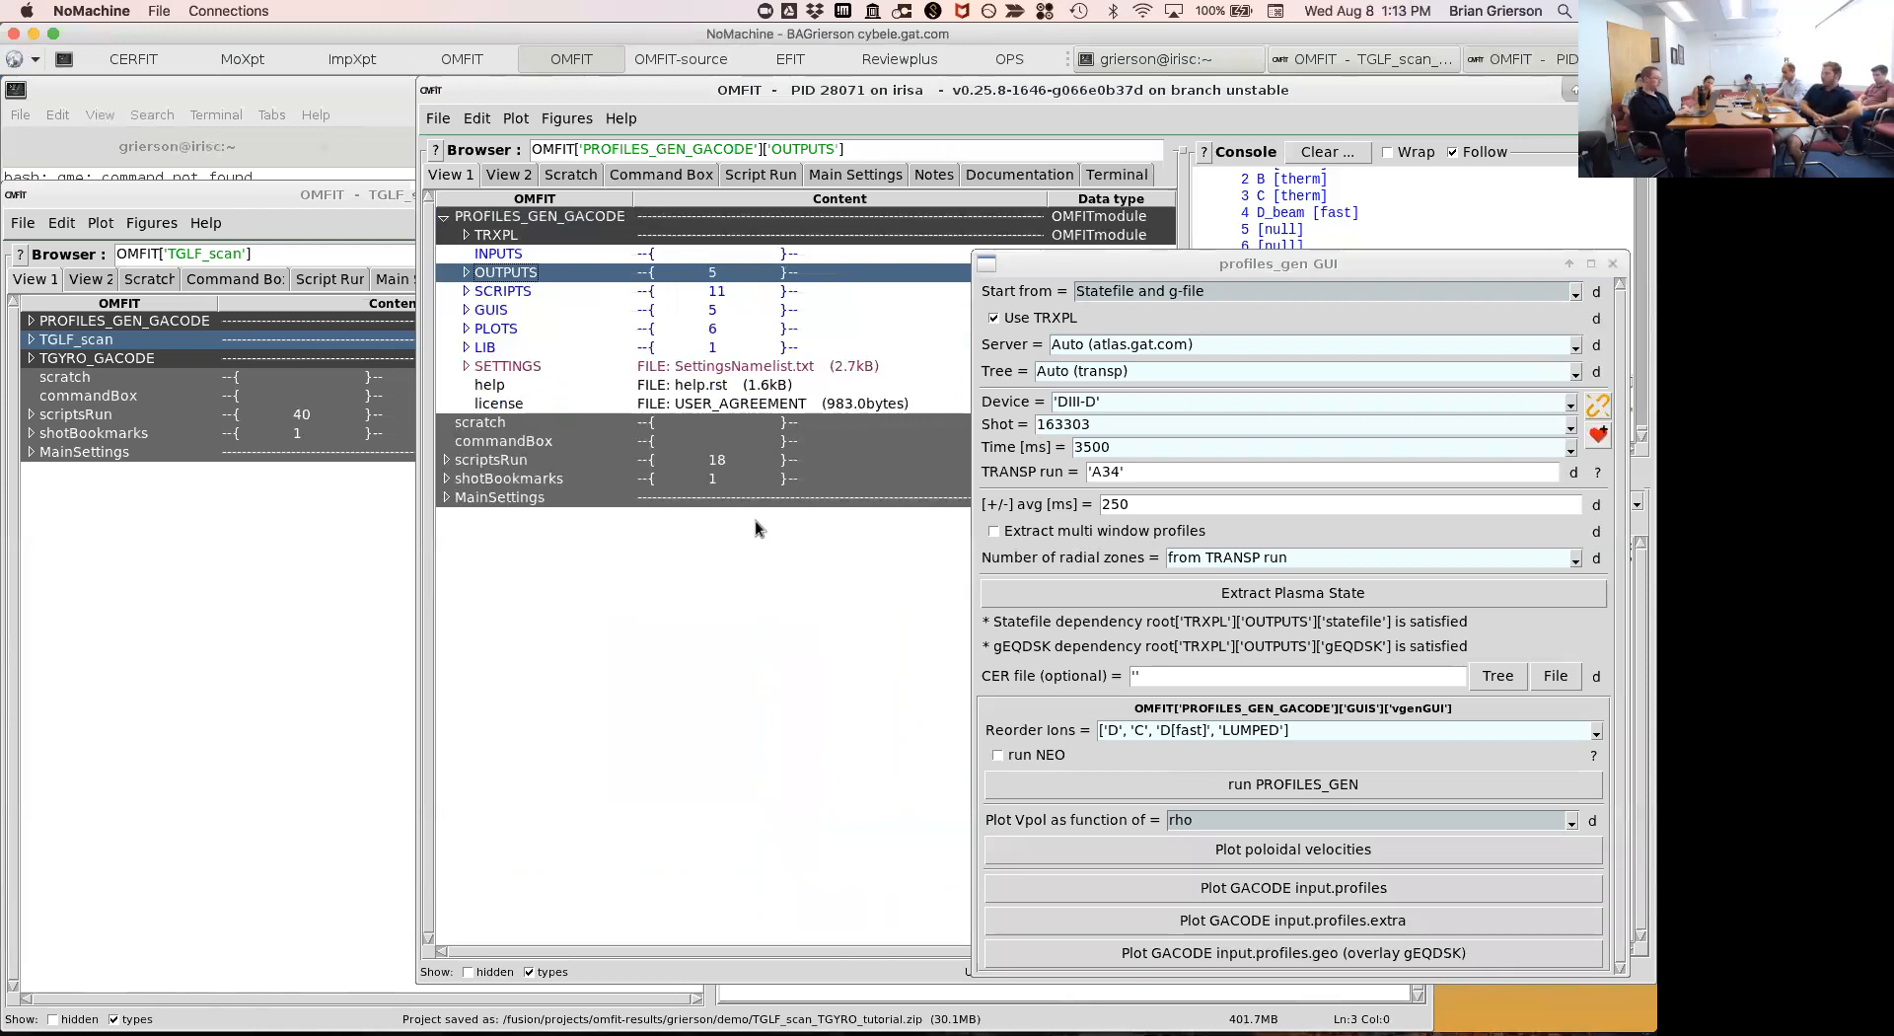
Reopen input.profiles, view a plot of its rho array and close the figure.
key("Right")
key("Down")
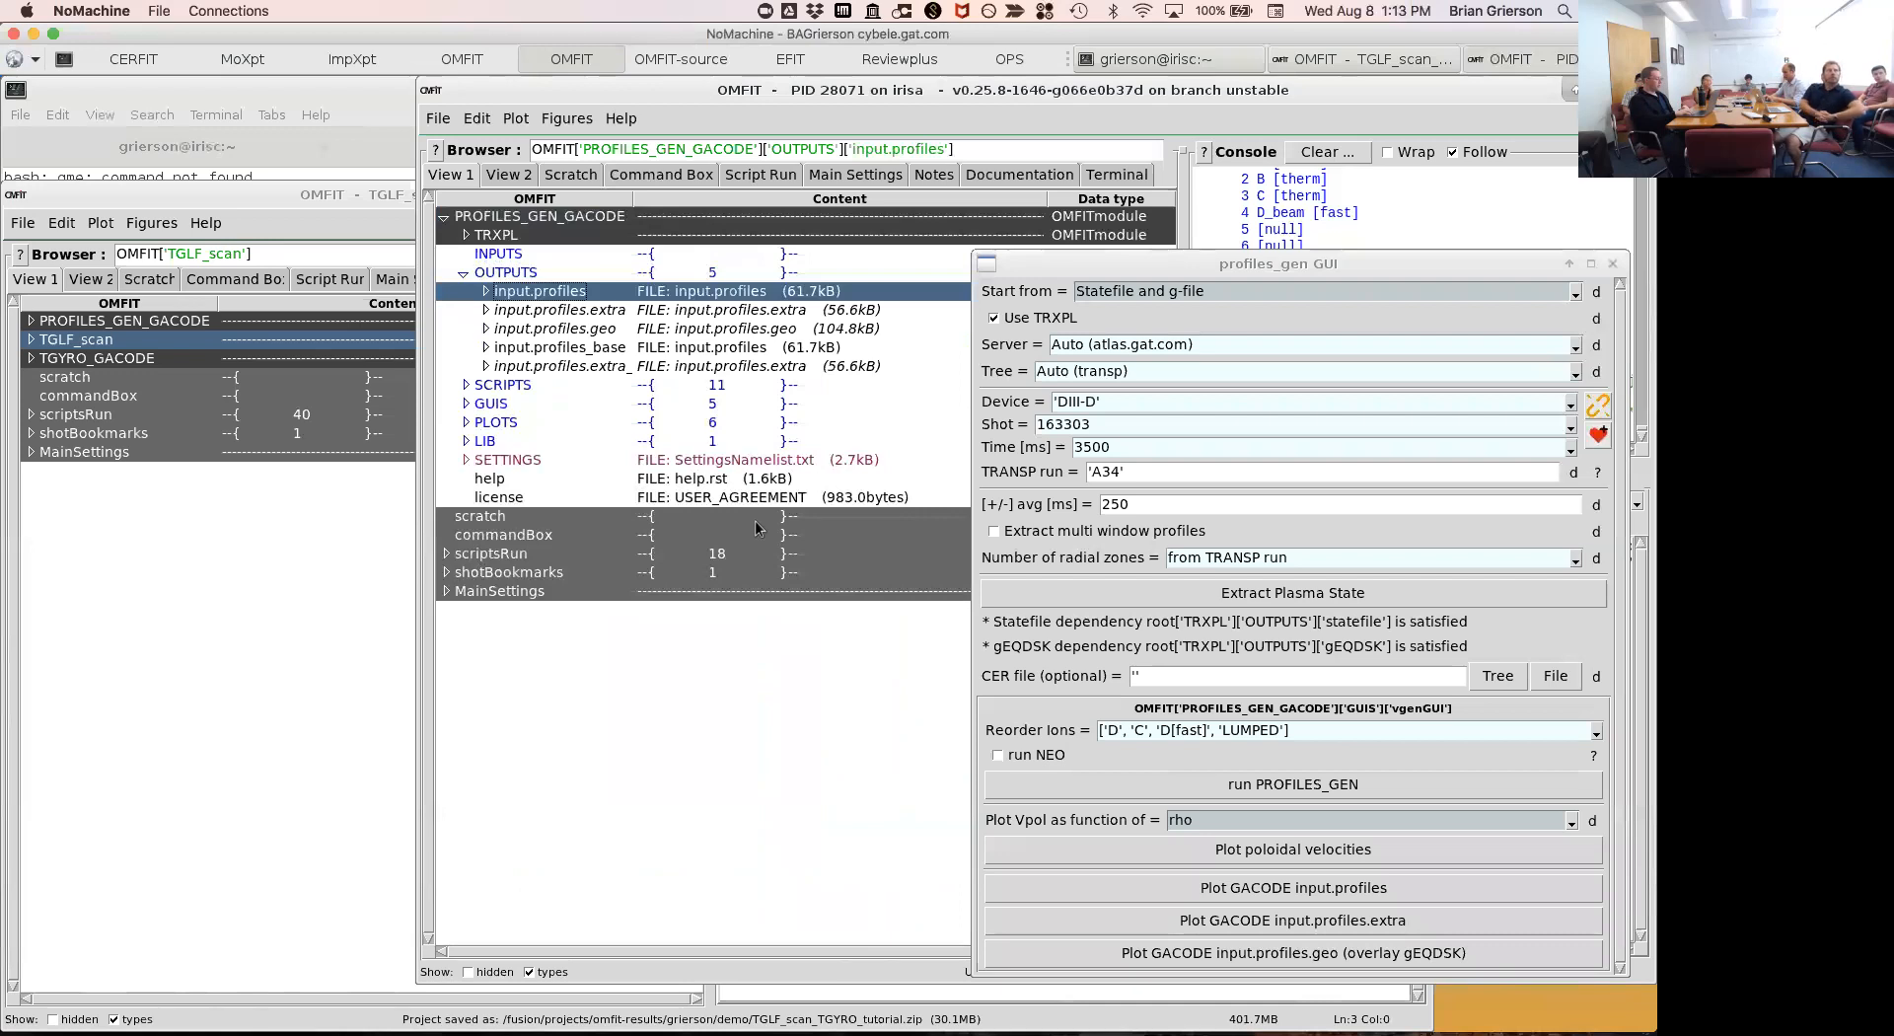
key("Right")
key("Down")
key("Down")
key("Down")
key("Down")
key("Down")
key("Down")
key("Down")
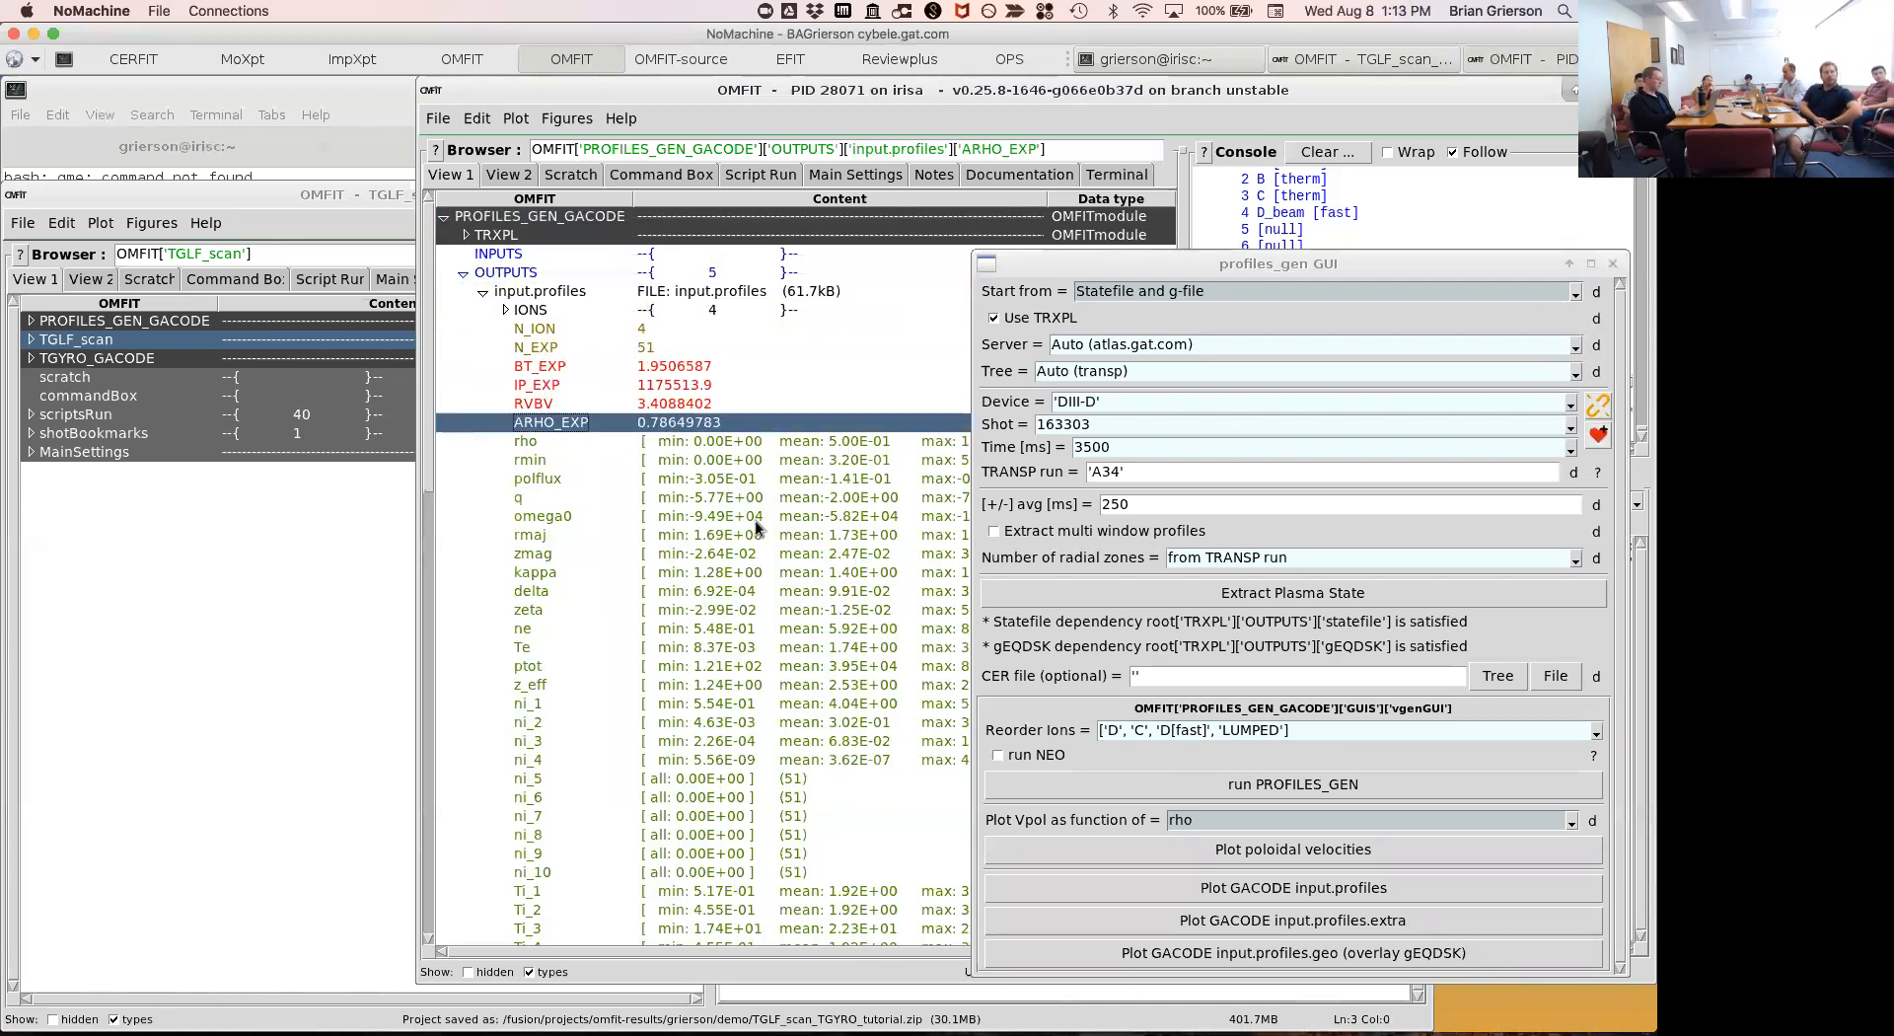
key("Down")
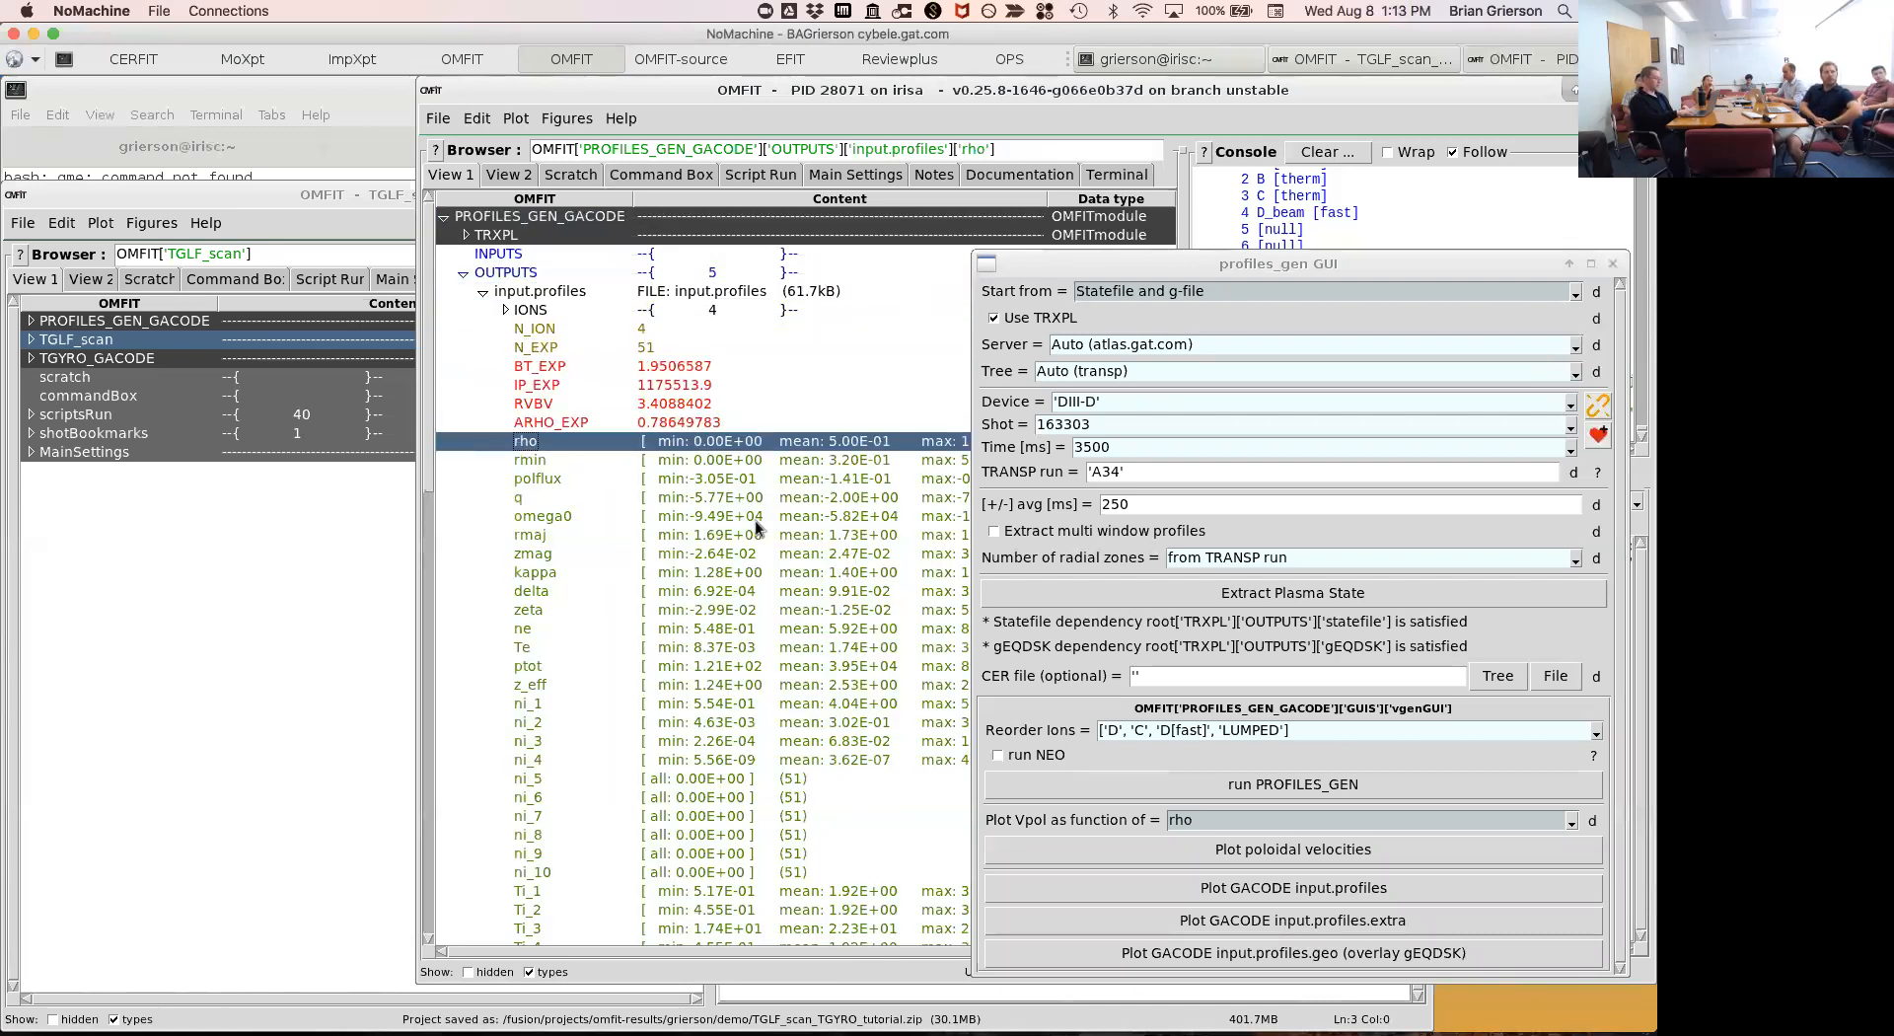
key("ctrl+p")
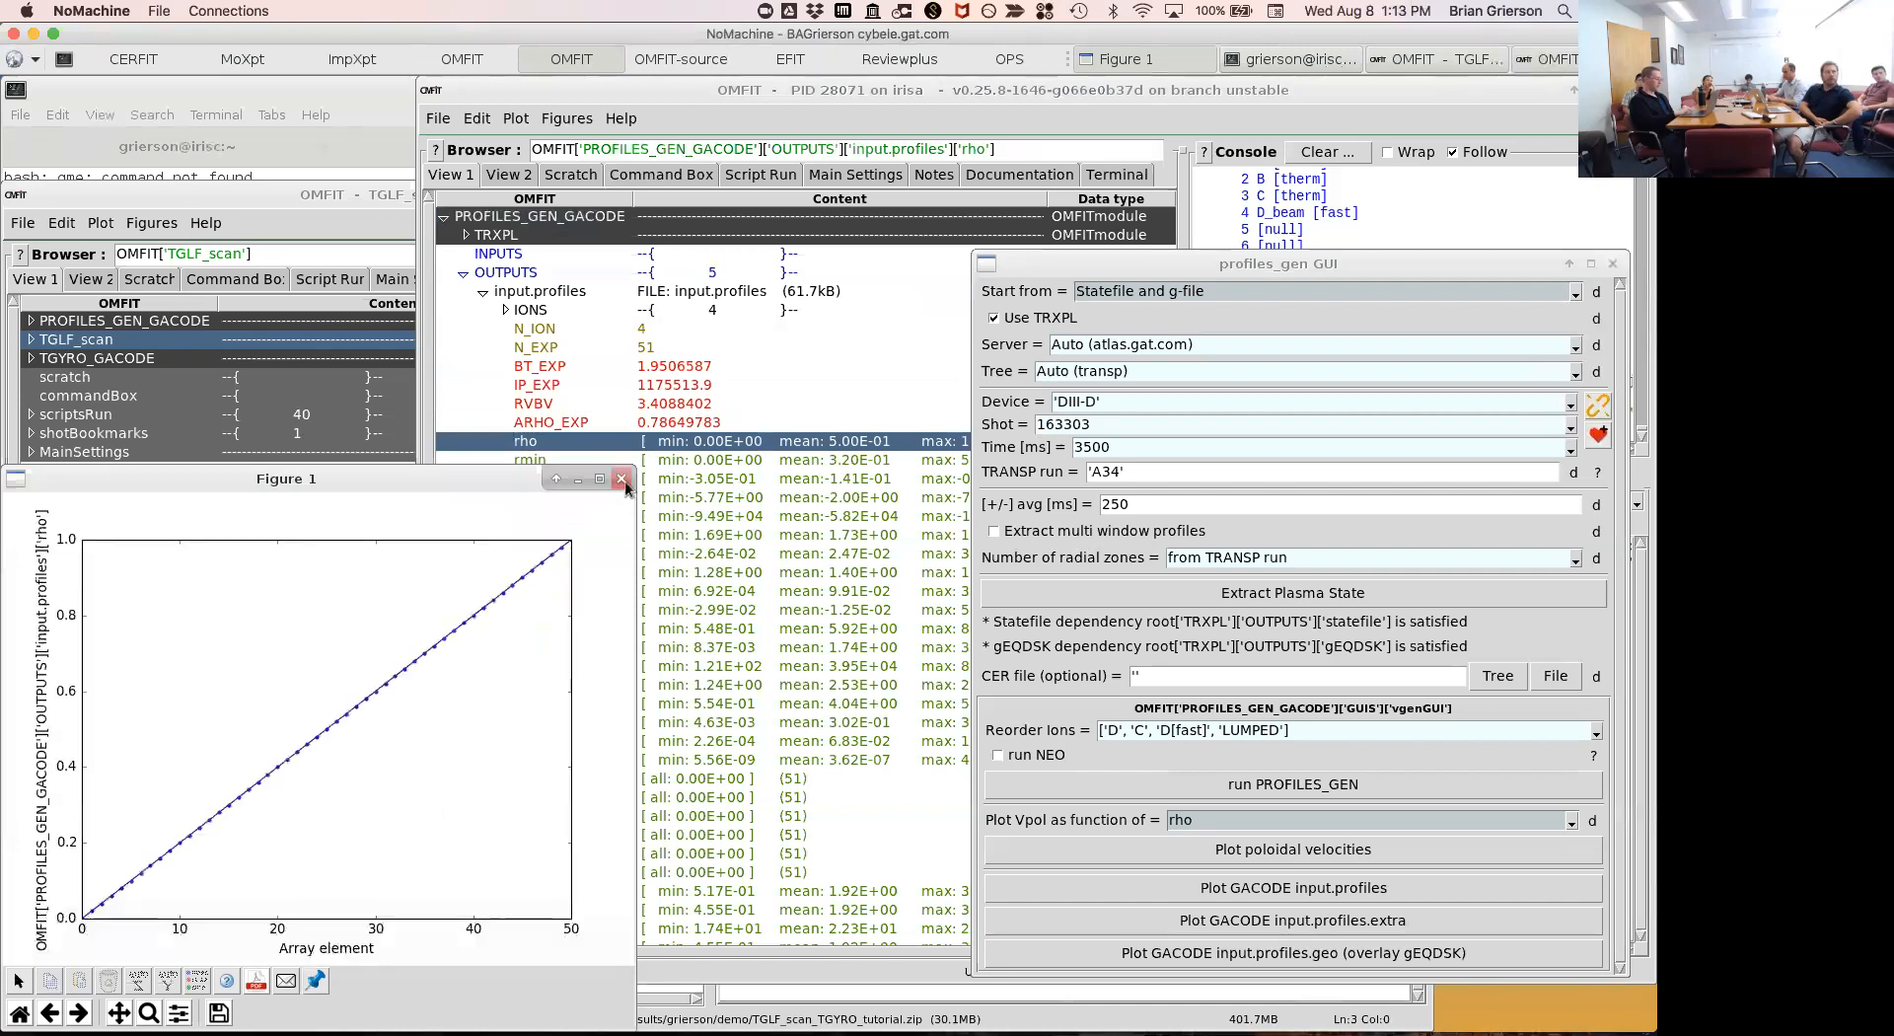
left_click(622, 480)
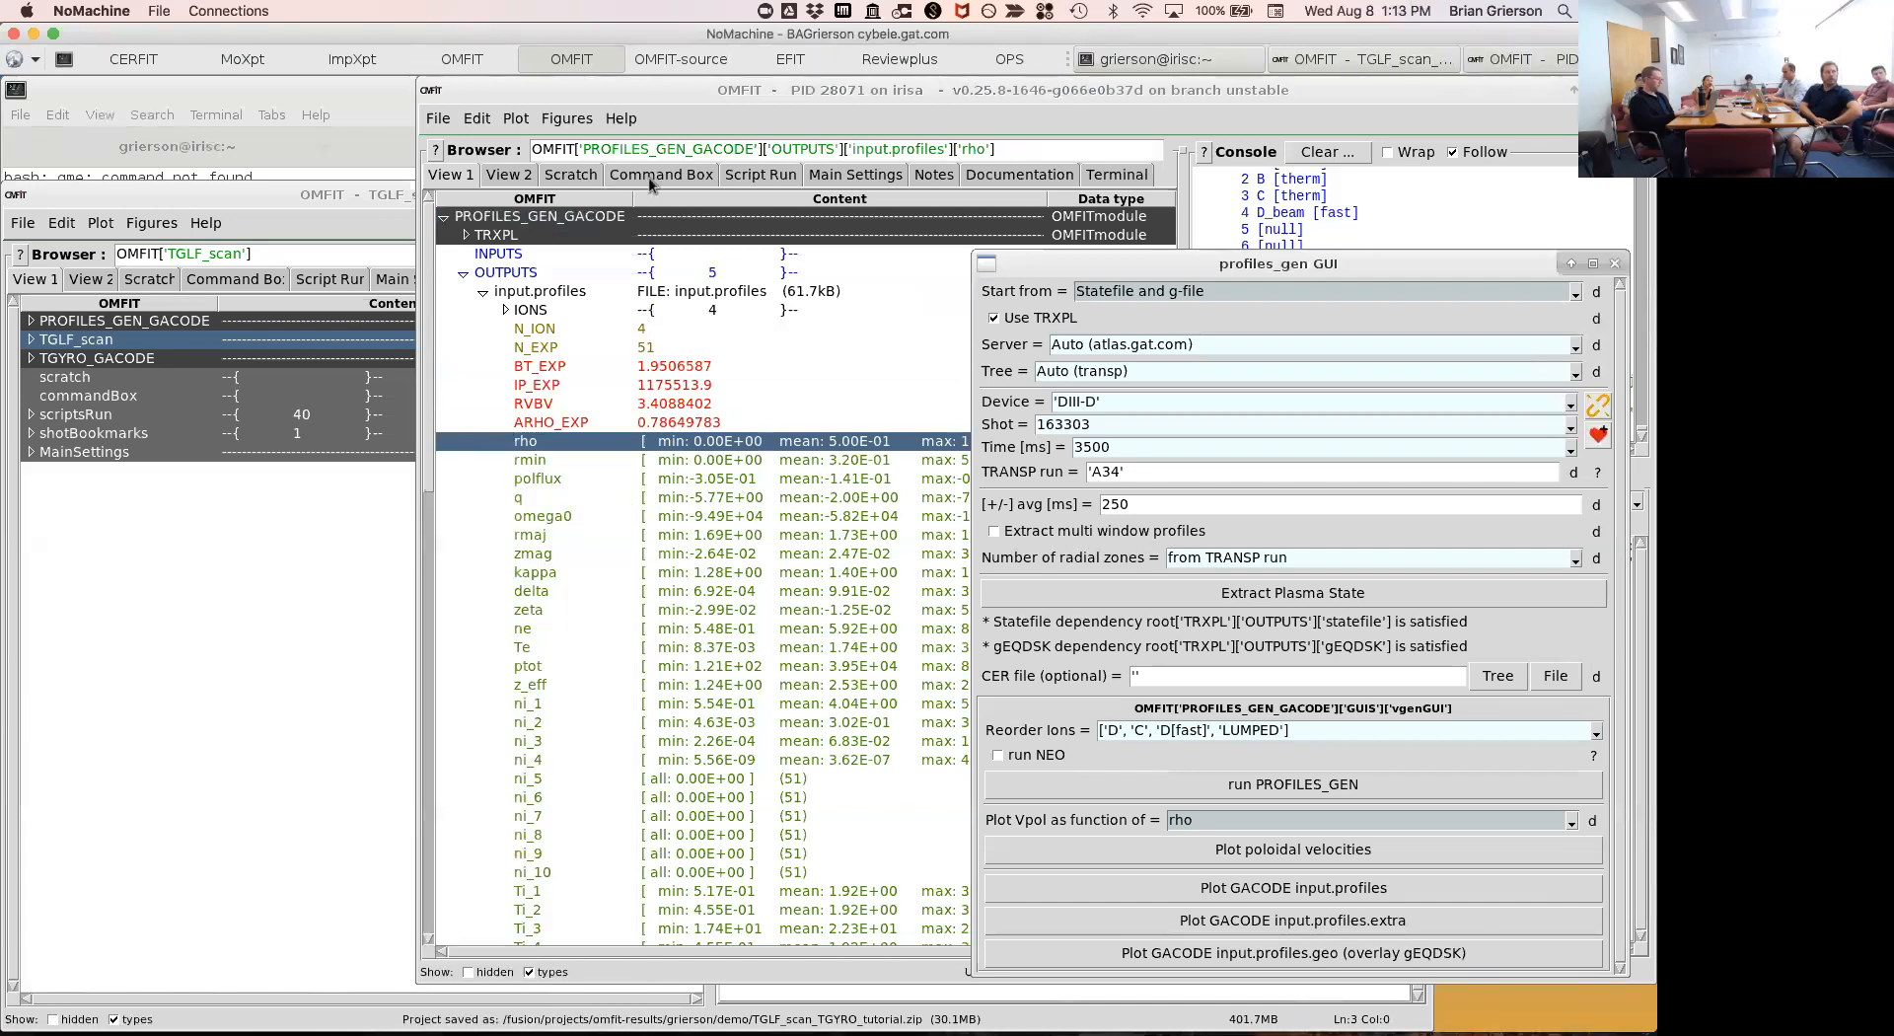
Set rho as the plotting X variable, view the ne and ptot profiles against it, and close each figure.
left_click(511, 123)
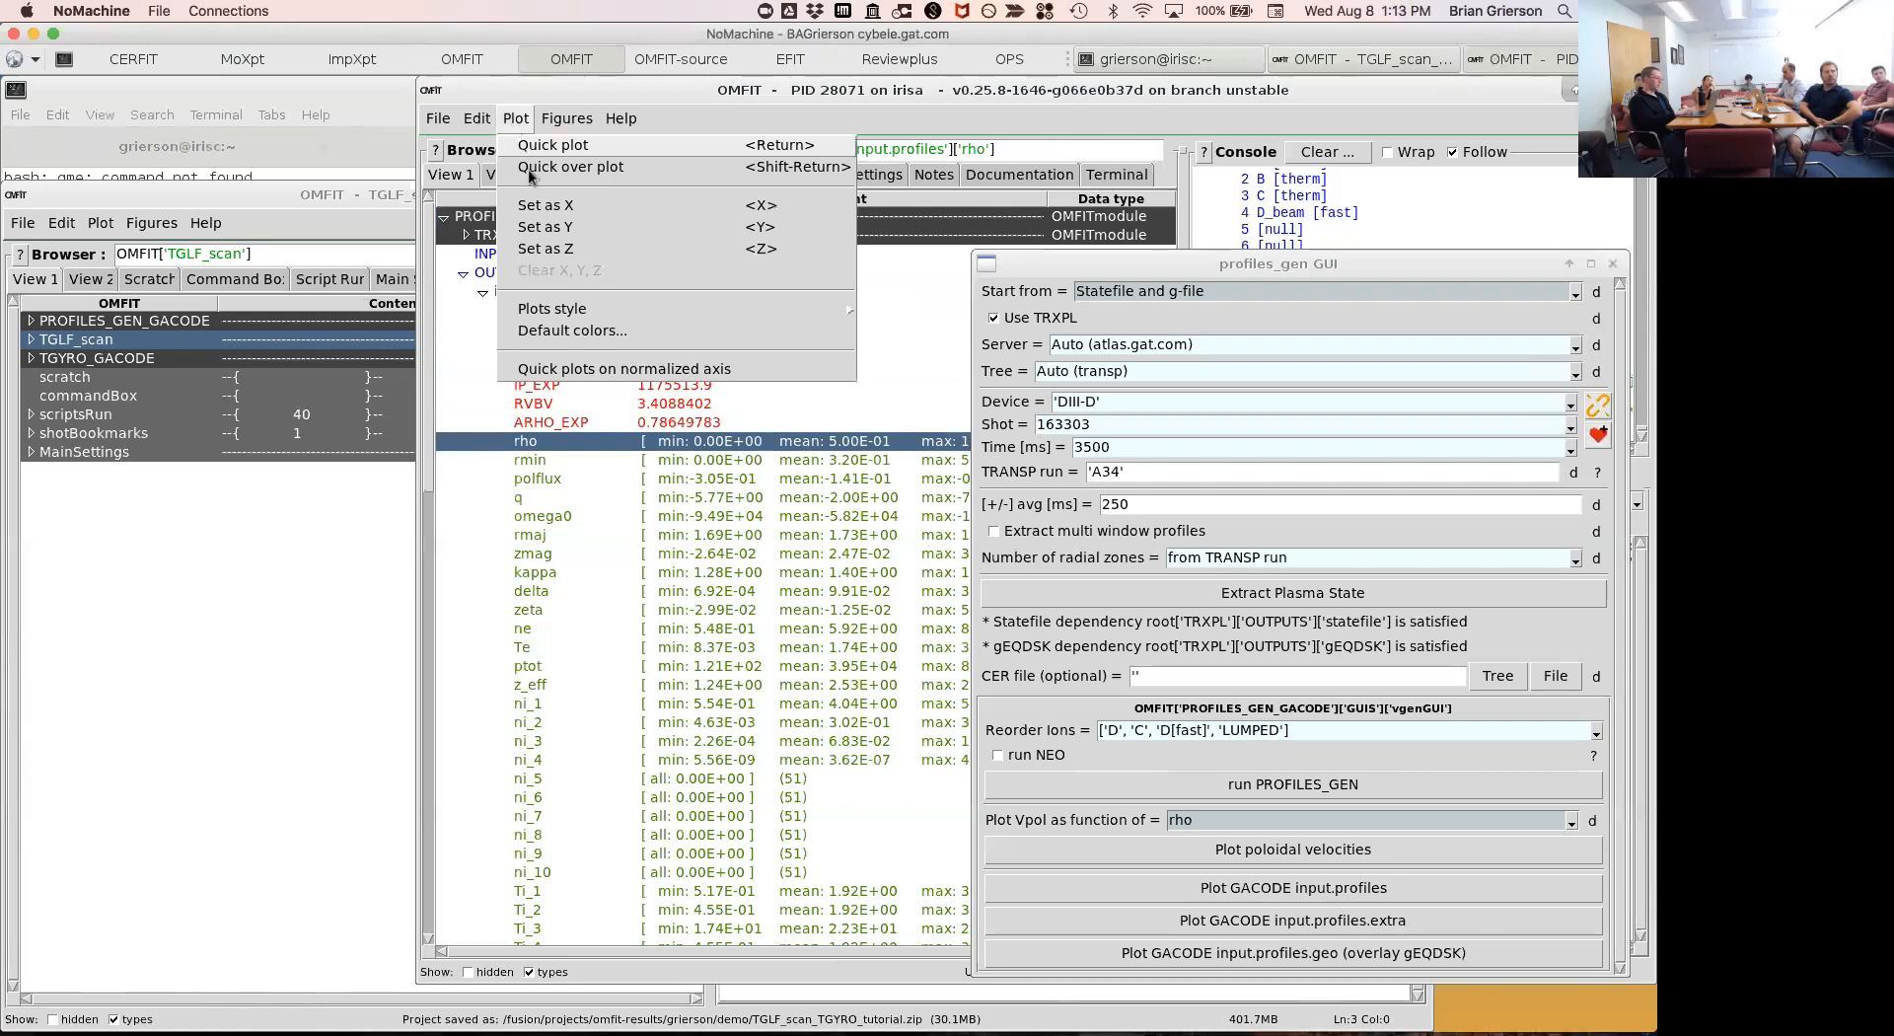
left_click(530, 206)
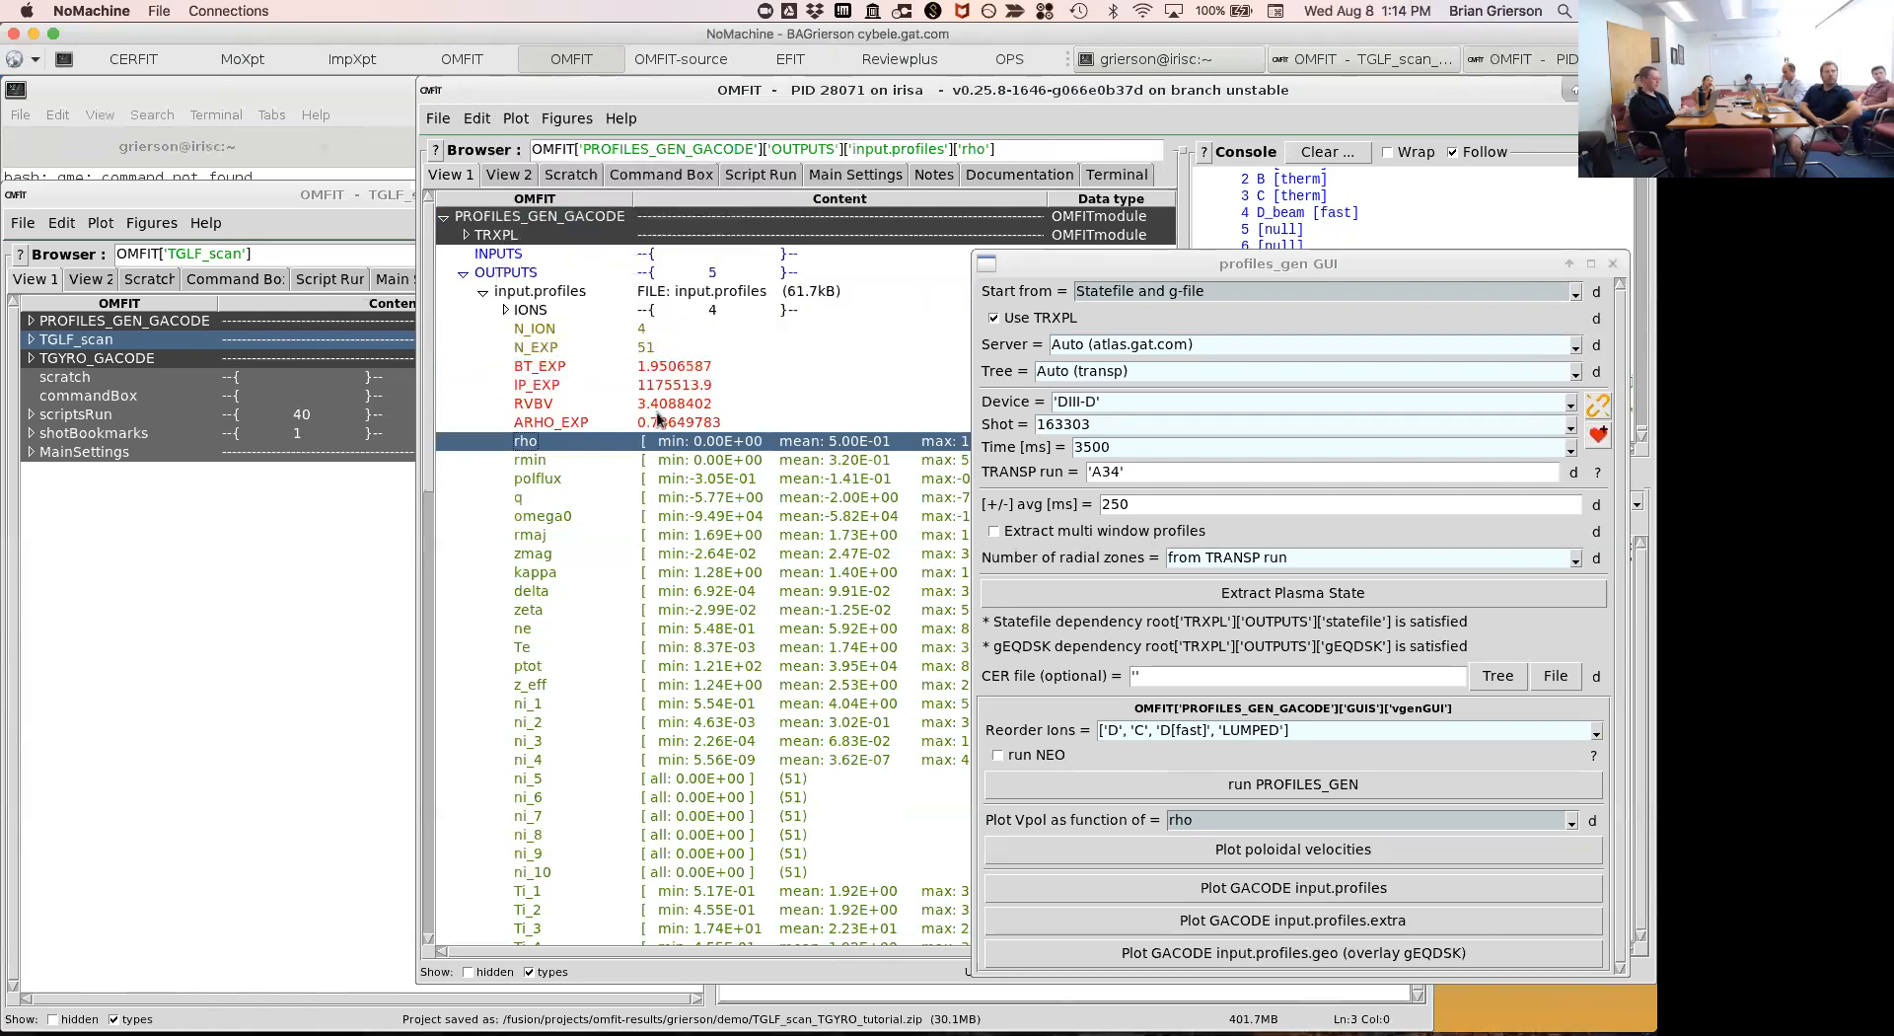
left_click(567, 646)
double_click(553, 632)
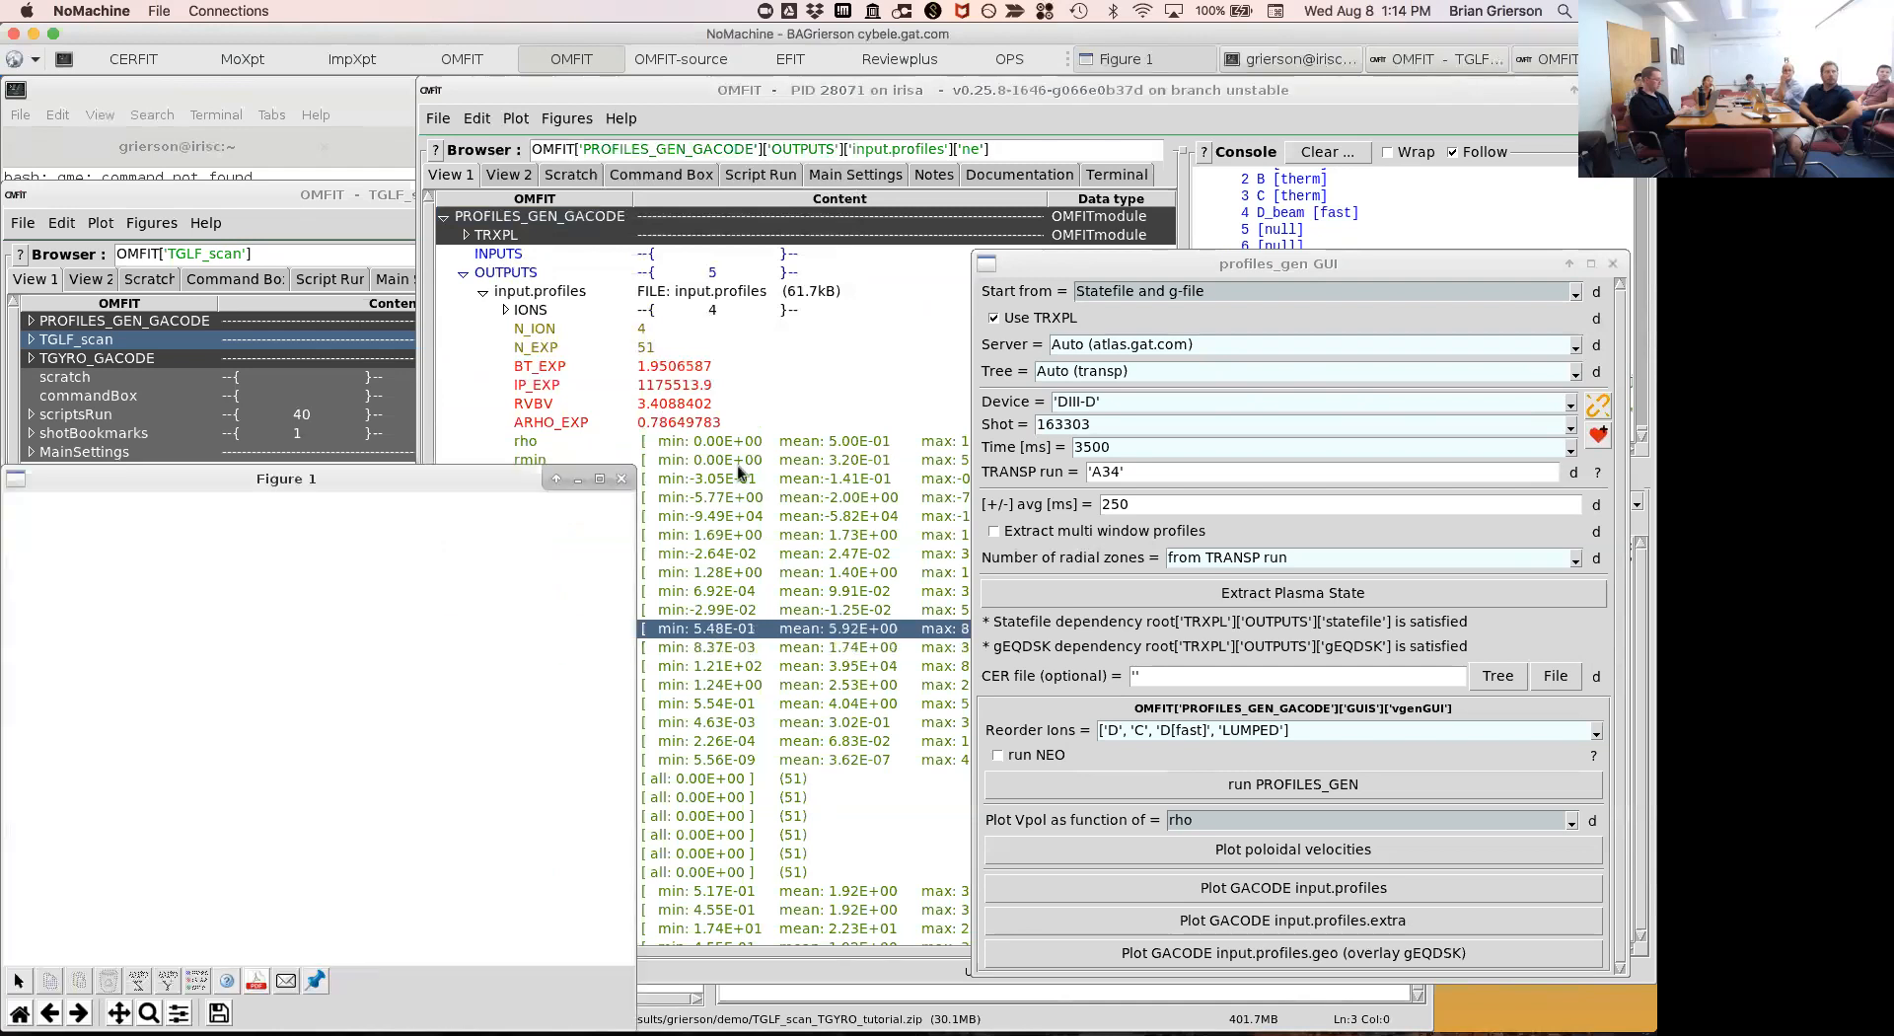
left_click(623, 480)
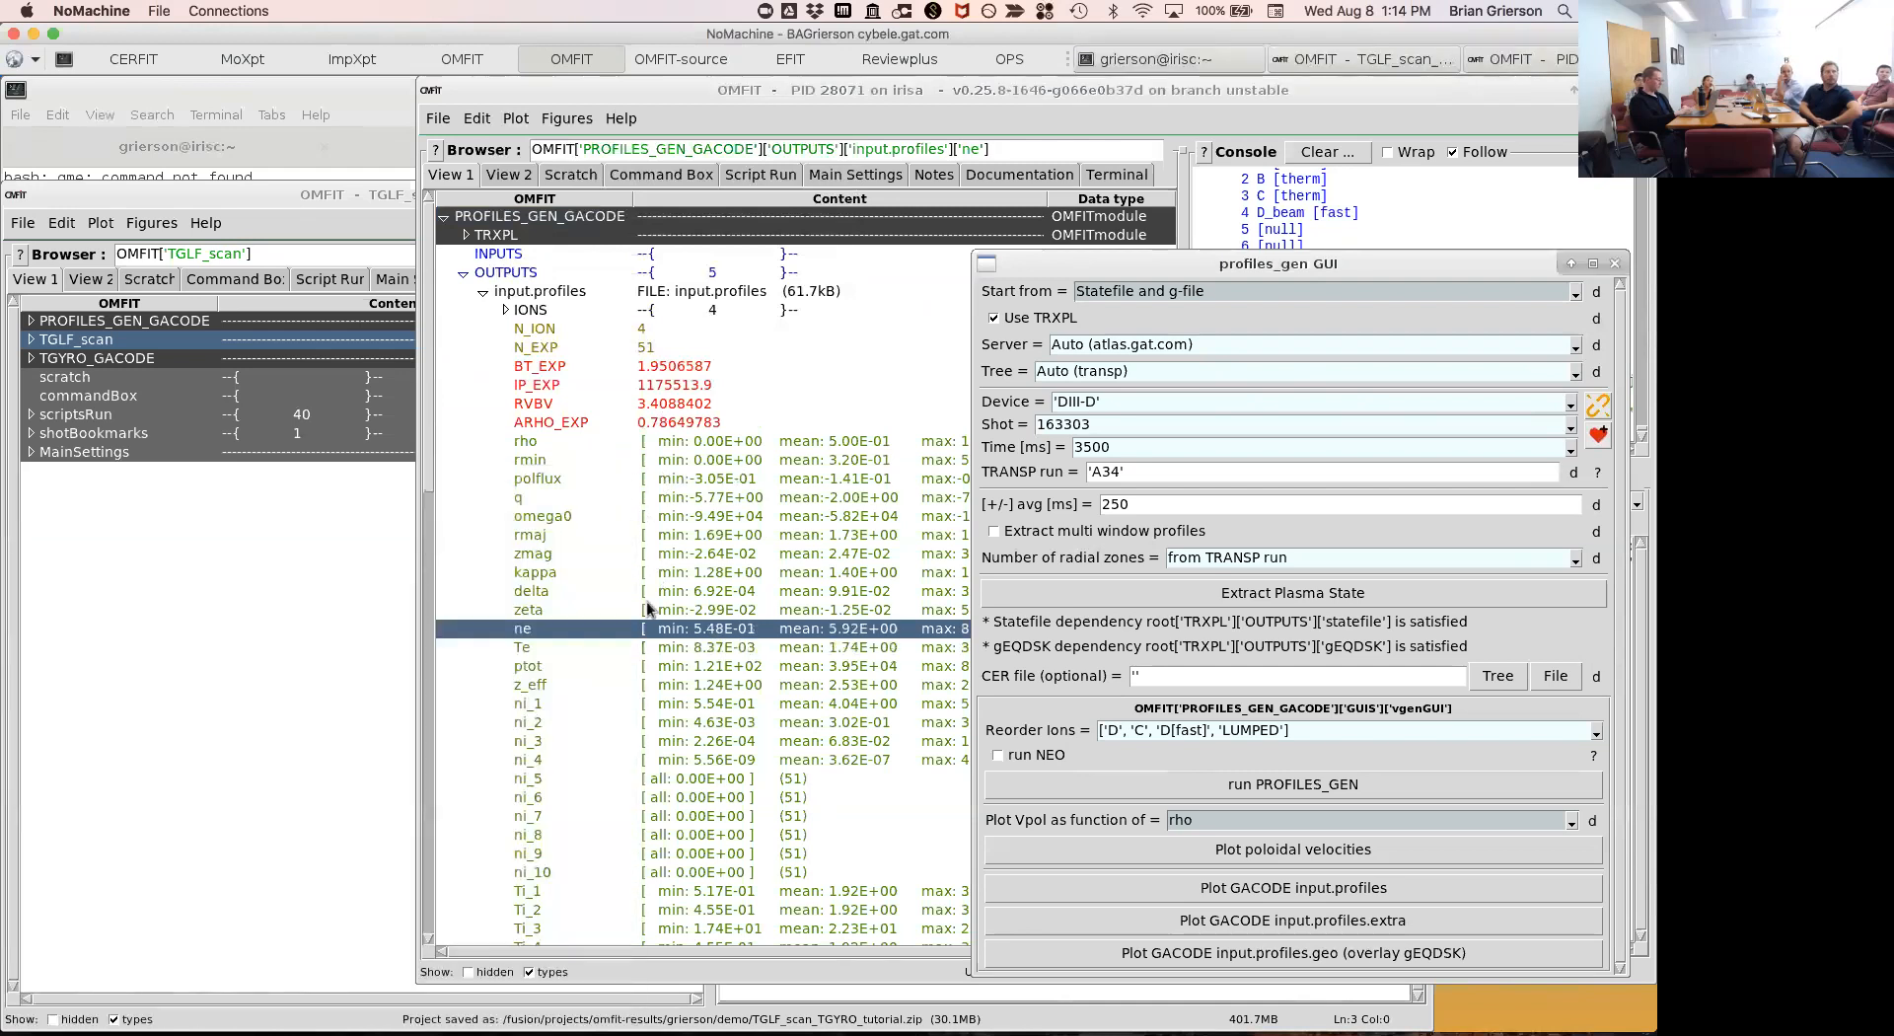
double_click(560, 665)
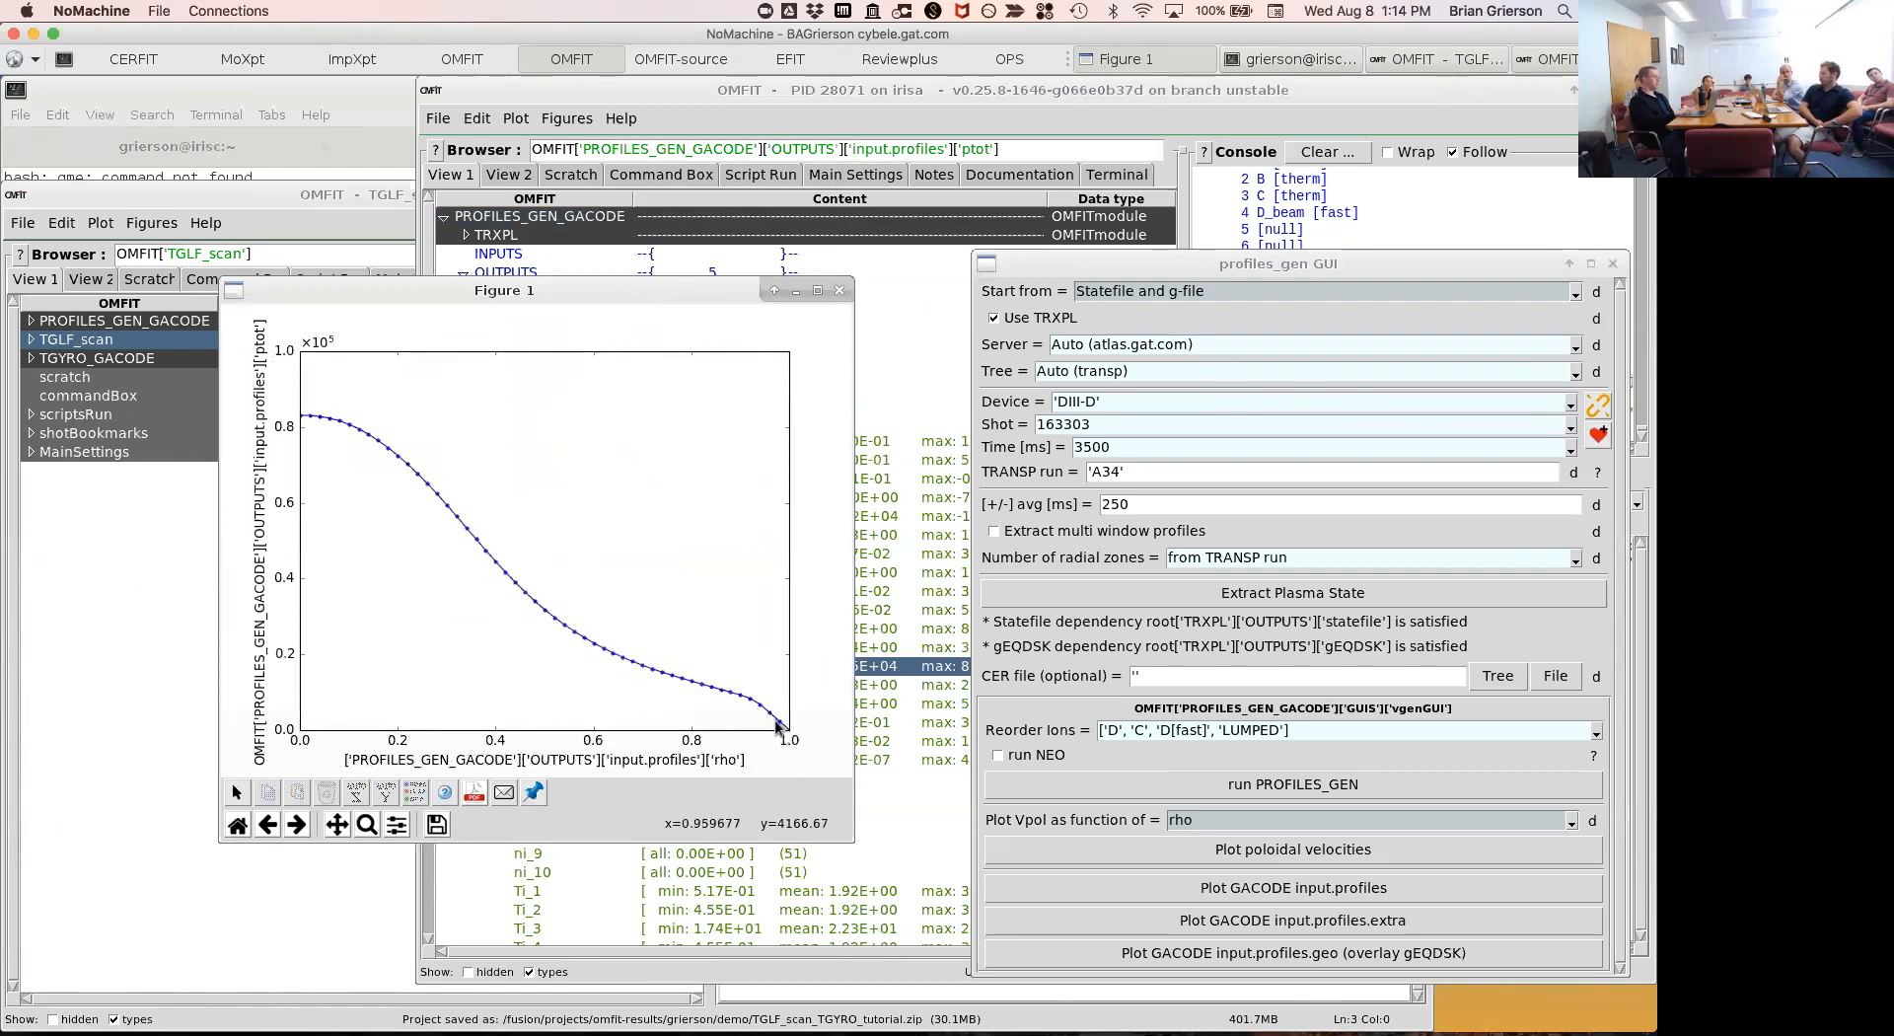
left_click(839, 291)
Collapse the whole PROFILES_GEN_GACODE module in the project tree and close the profiles_gen GUI.
left_click(750, 519)
key("Left")
key("Left")
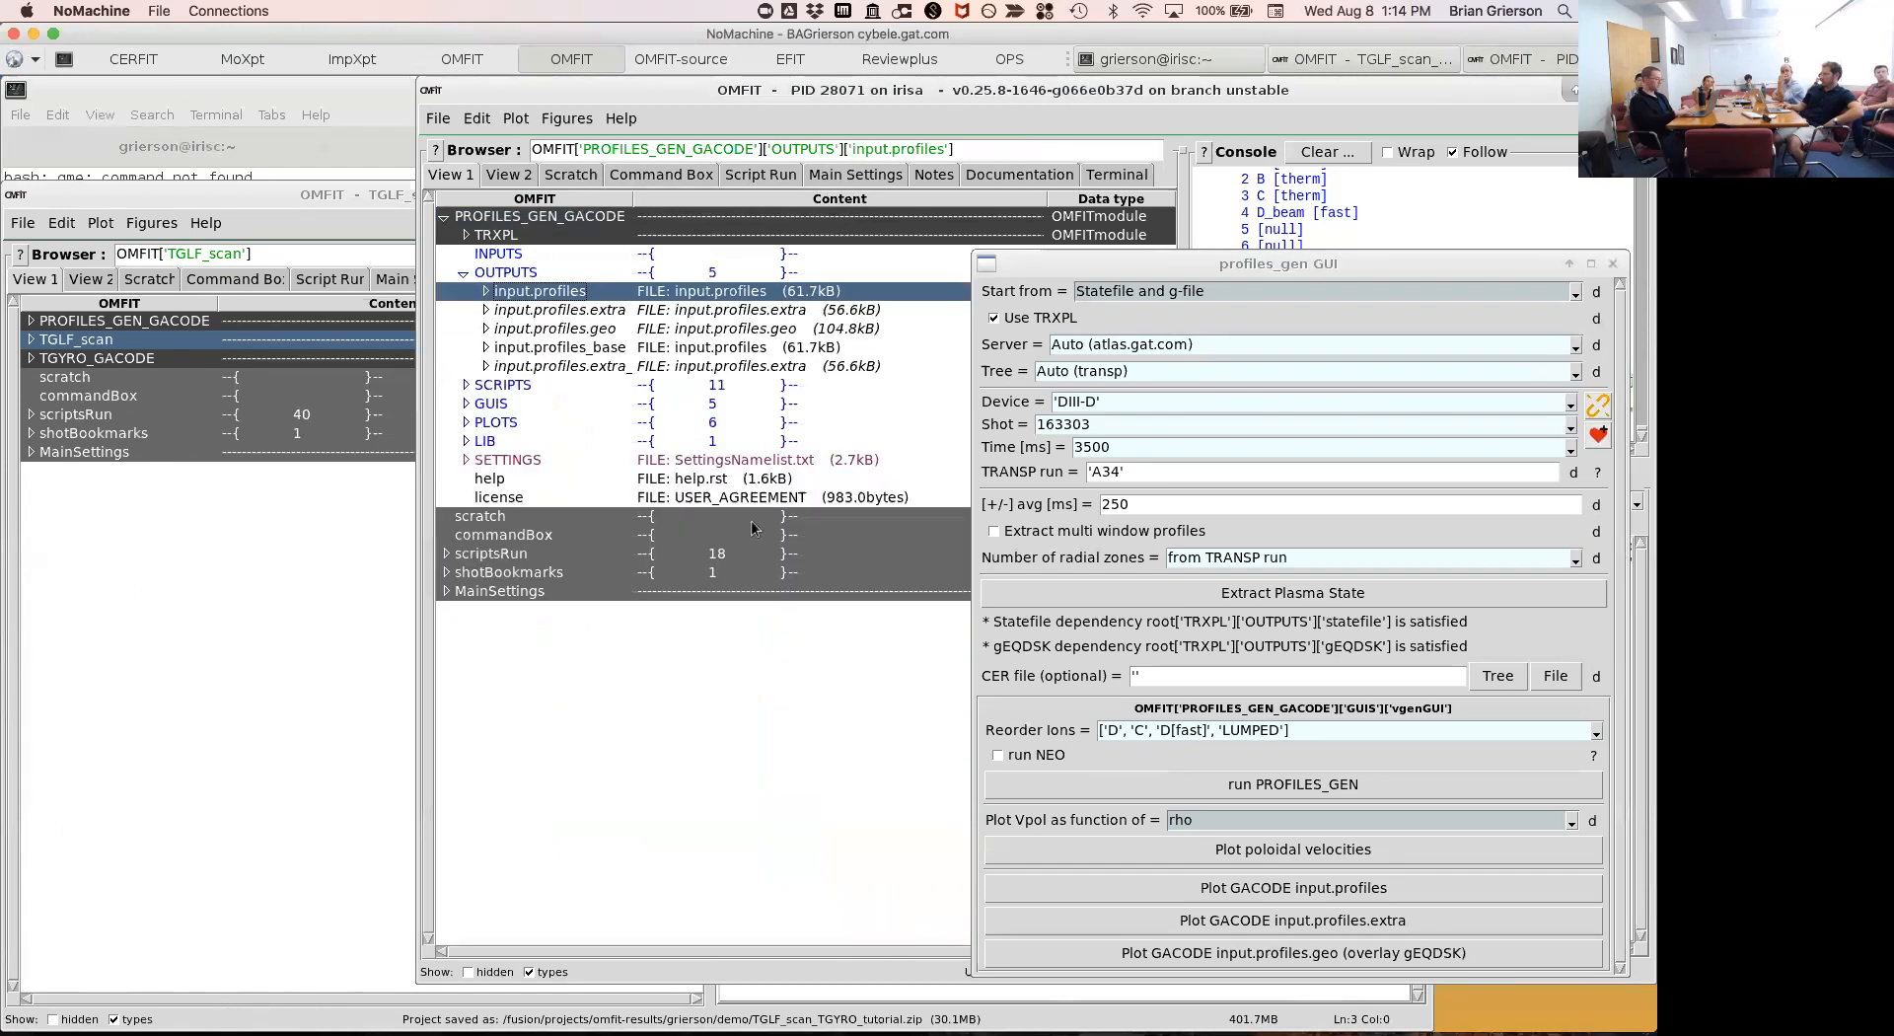
key("Left")
key("Left")
key("Left")
key("Left")
left_click_drag(1158, 263, 775, 173)
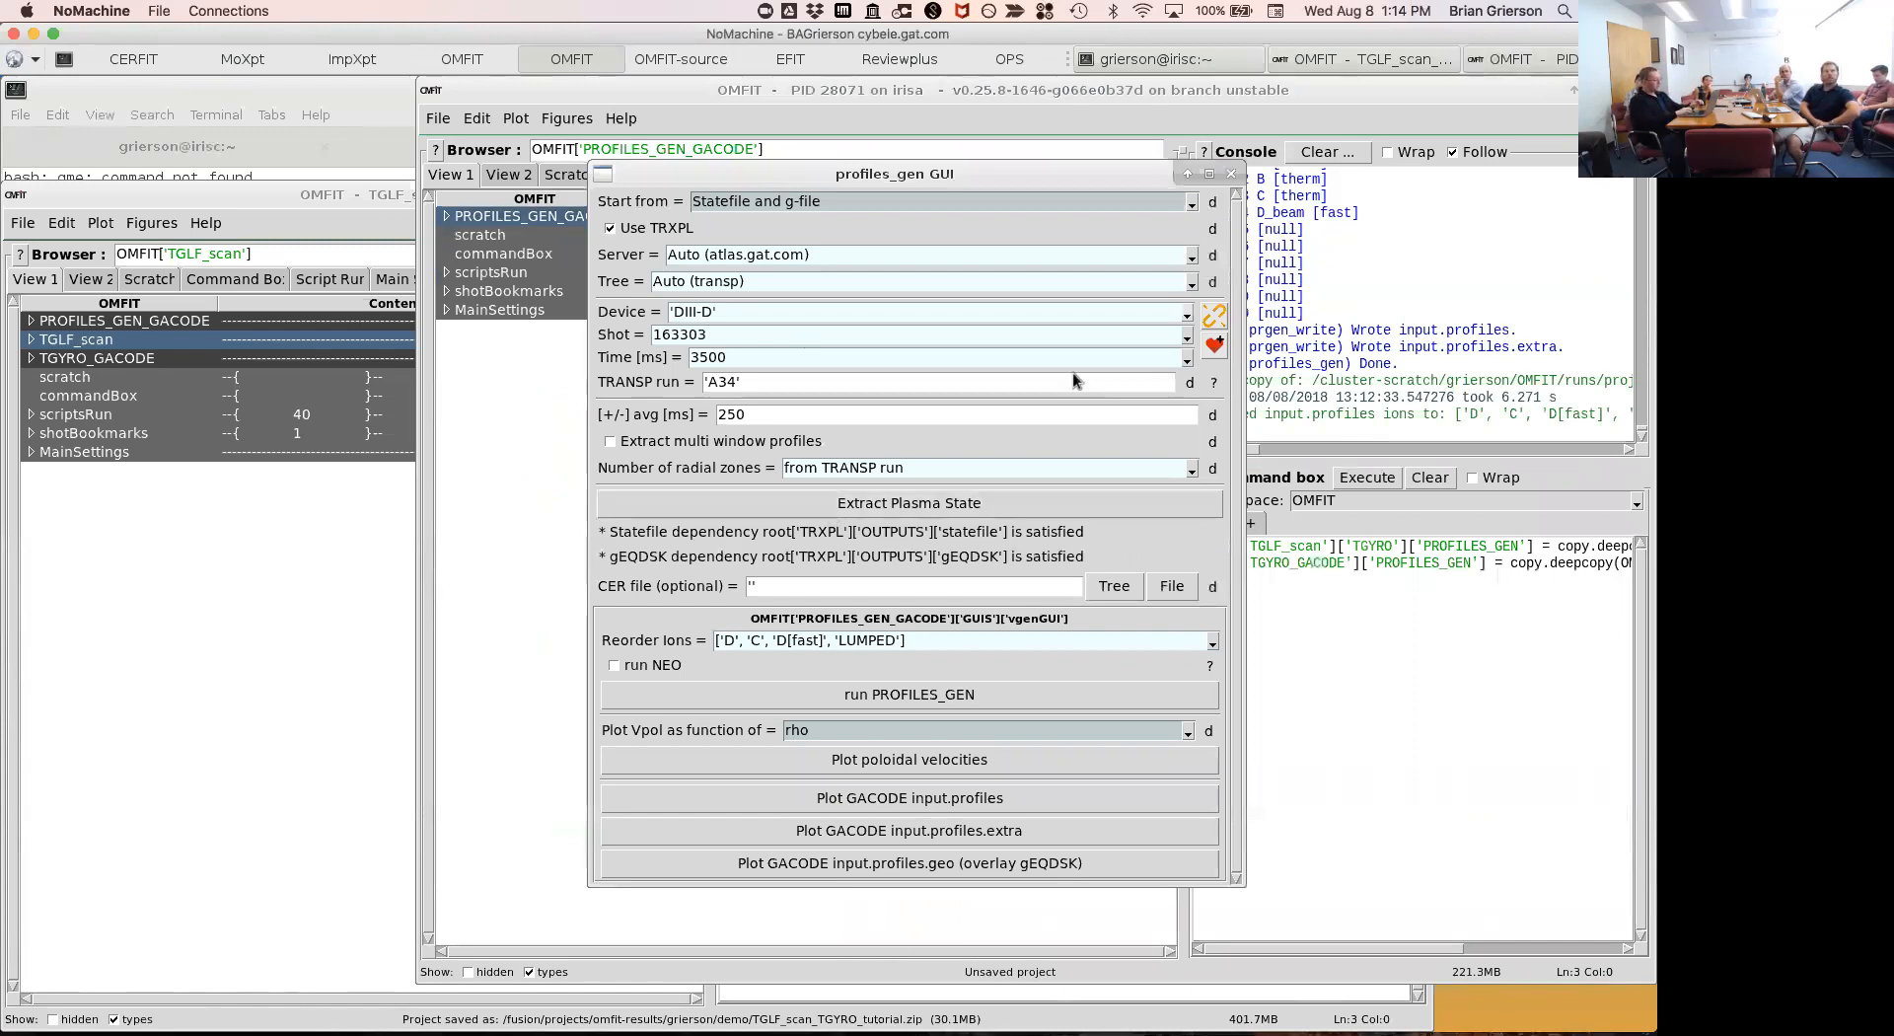
left_click(1230, 175)
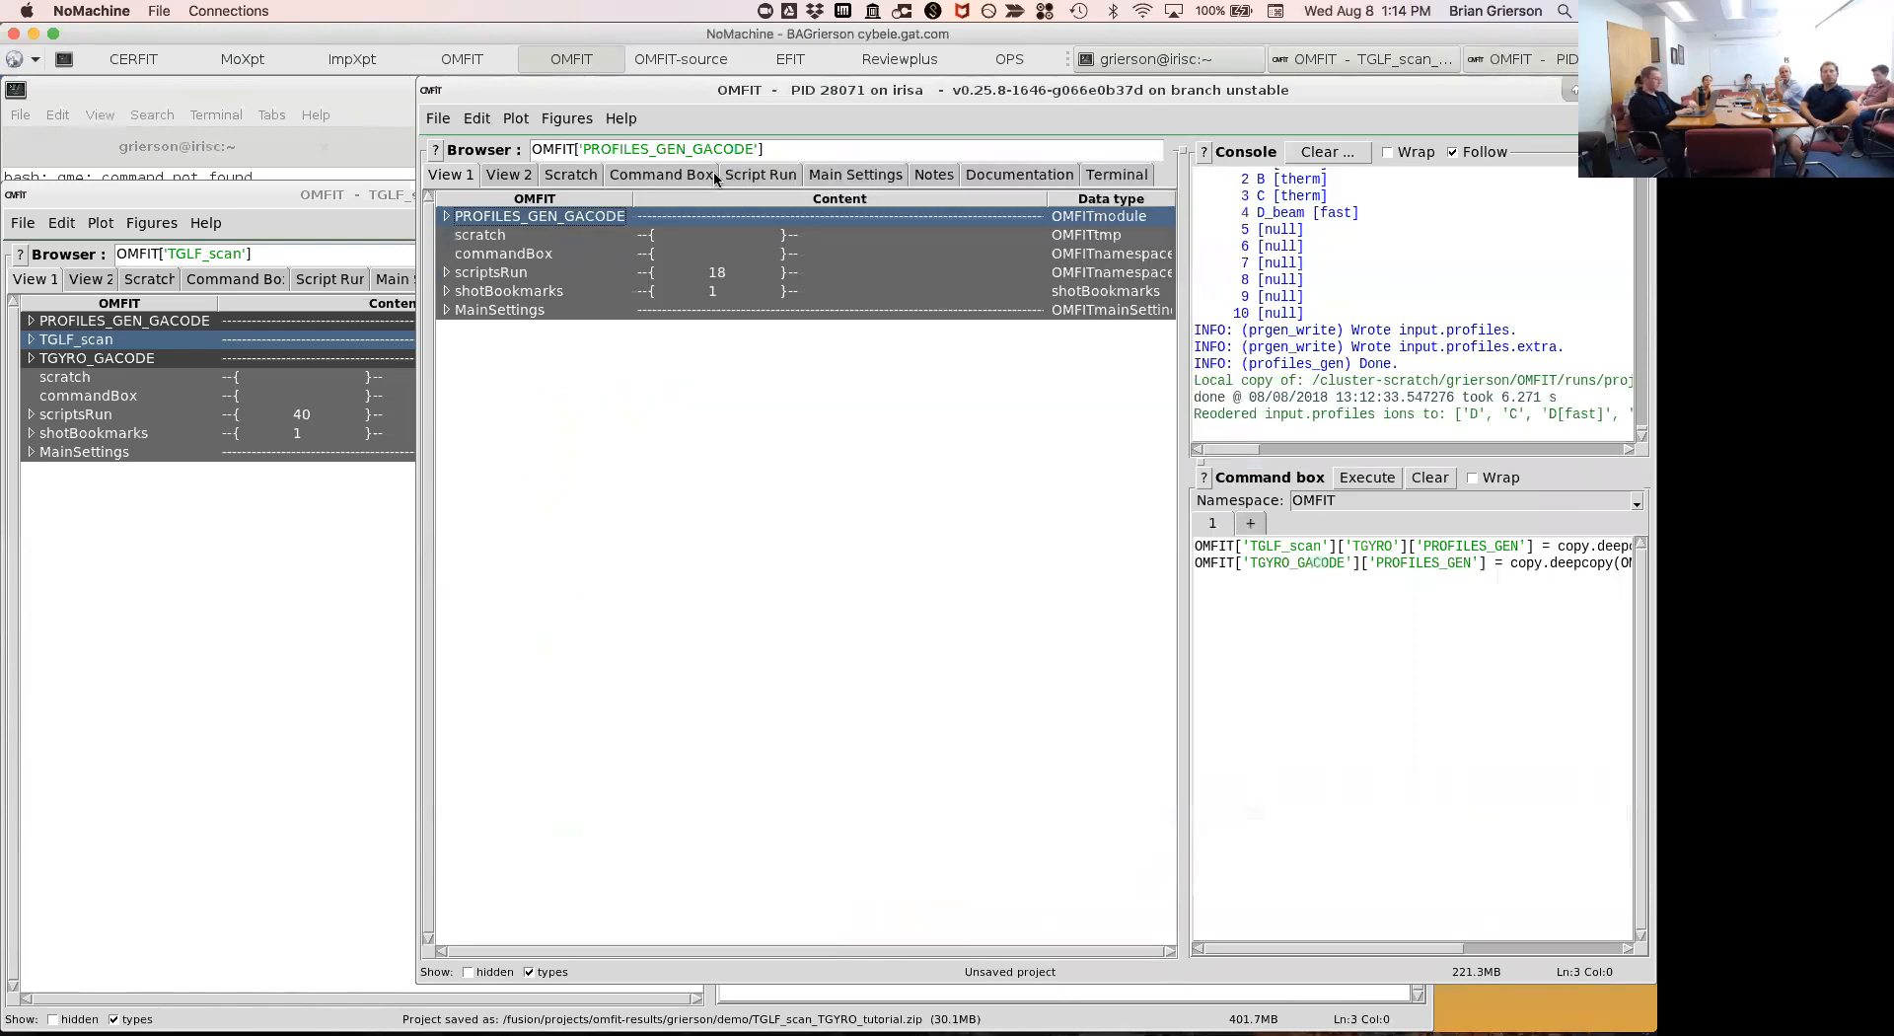
Switch to the Holland_2013.pdf slides on hypersensitivity to driving gradients.
key("ctrl+Up")
left_click(413, 719)
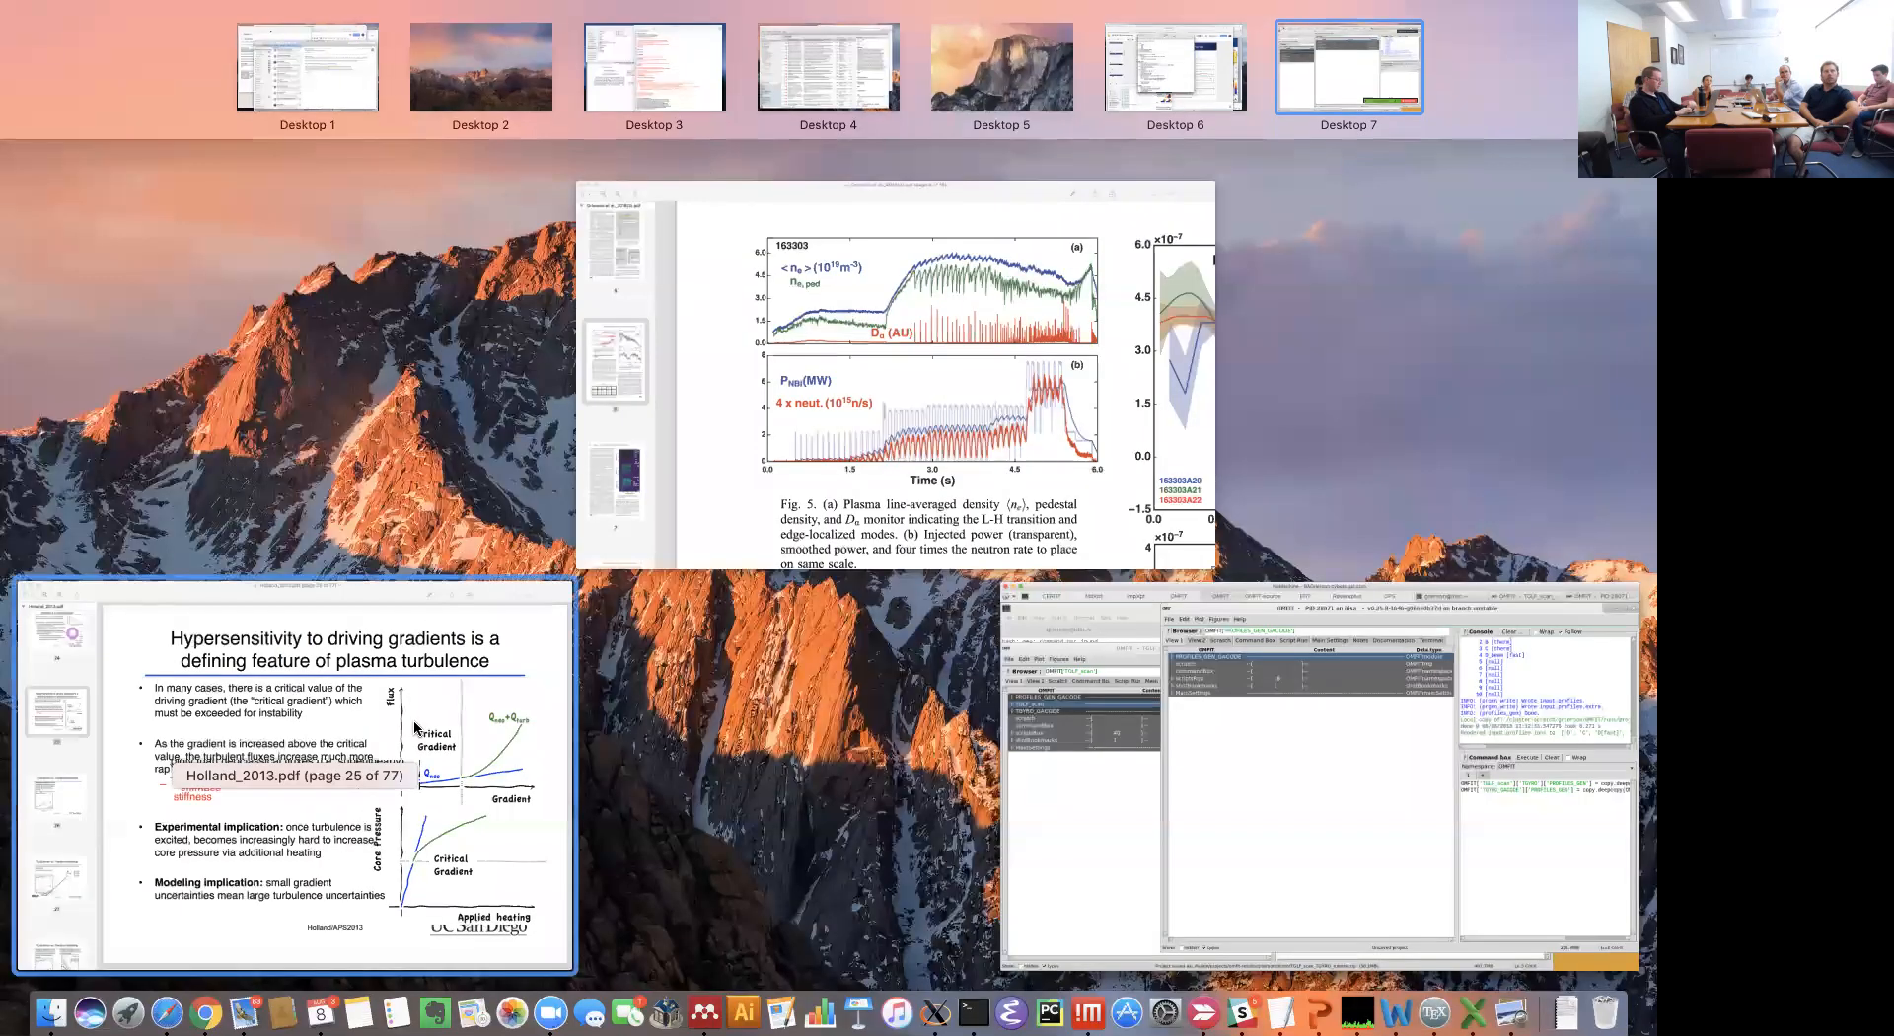
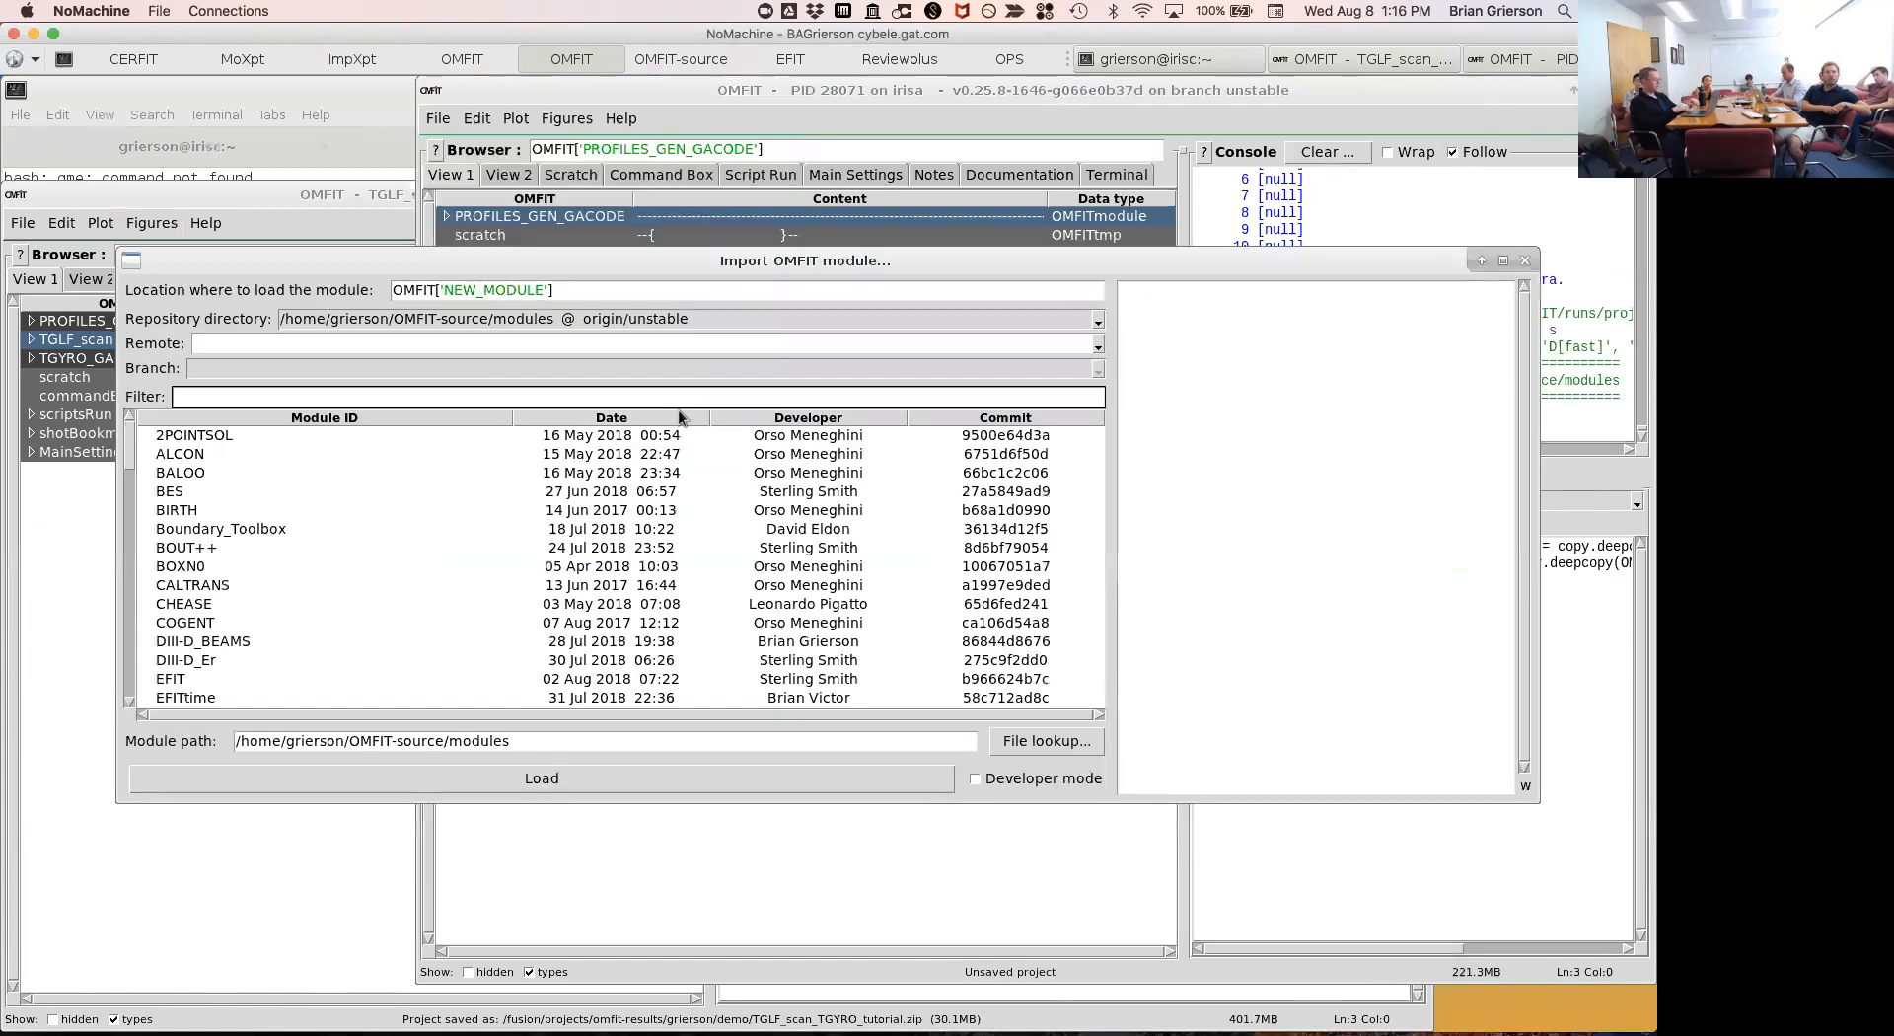
Import the TGLF_scan module using the filter TGLF, and view its initial GUI before closing it.
type("TGLF")
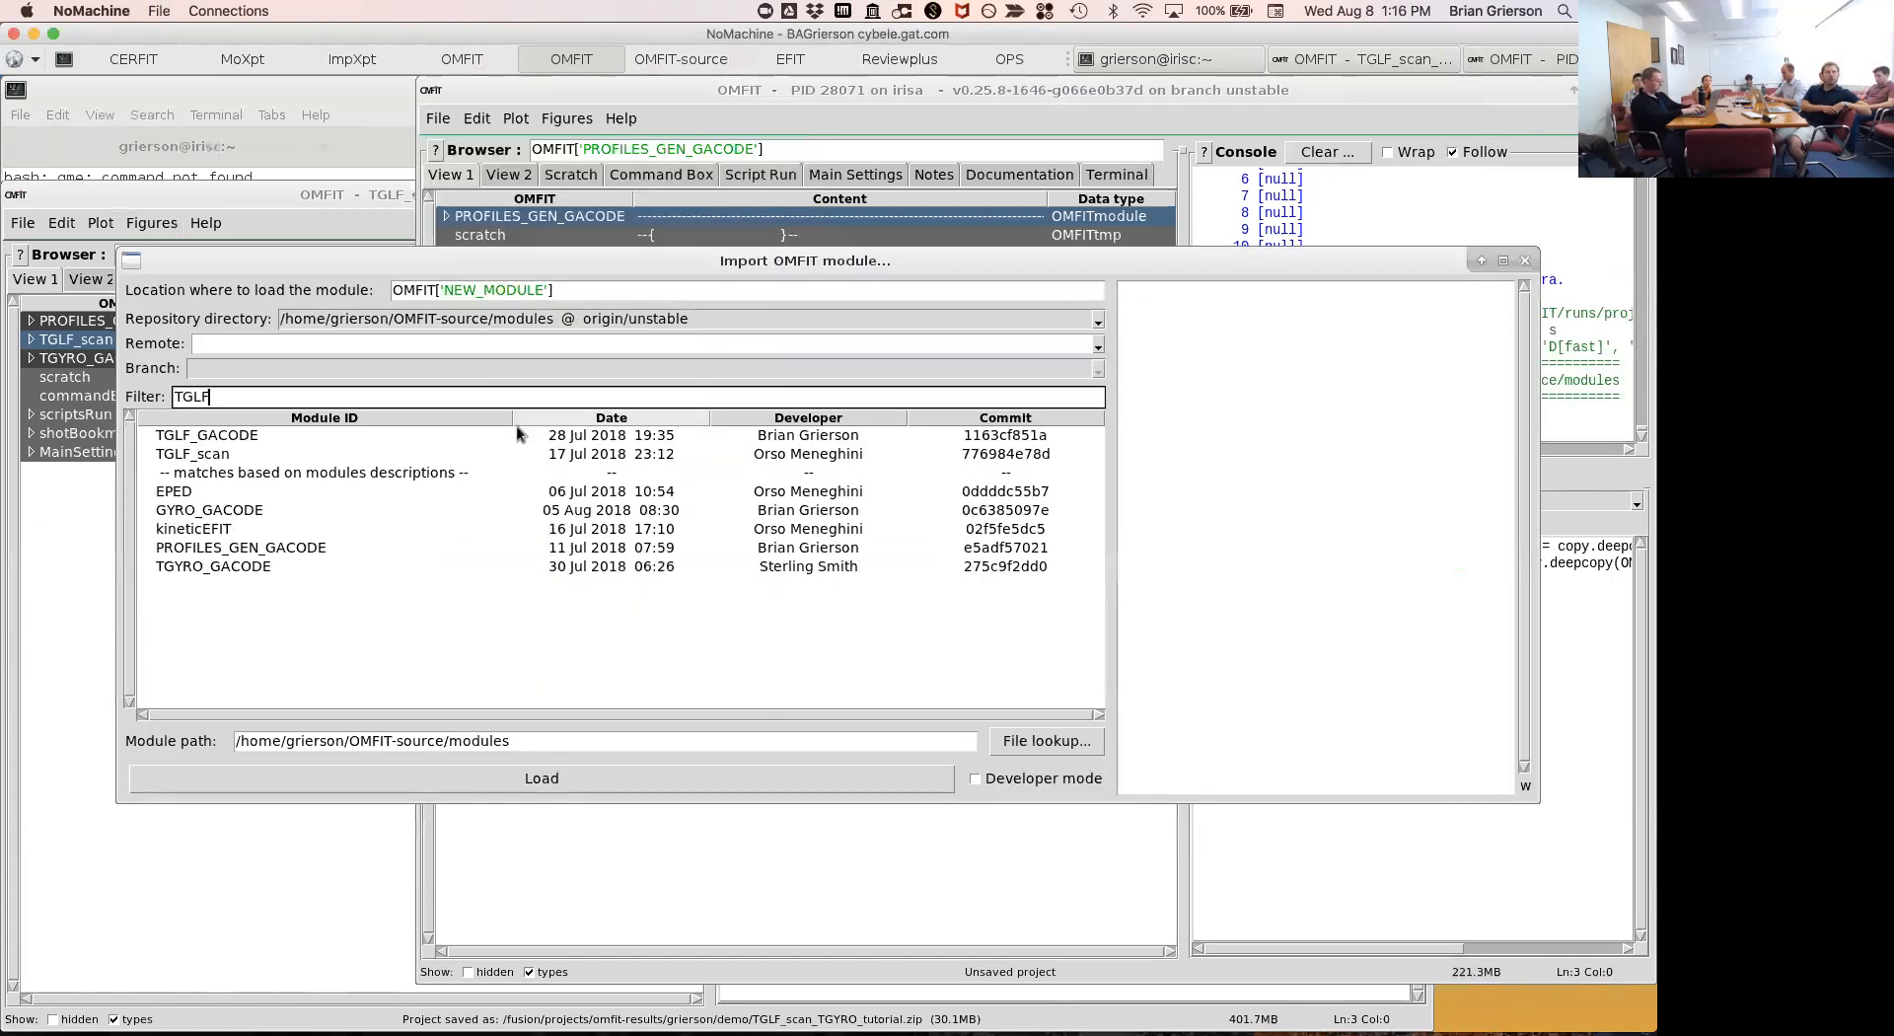
left_click(480, 457)
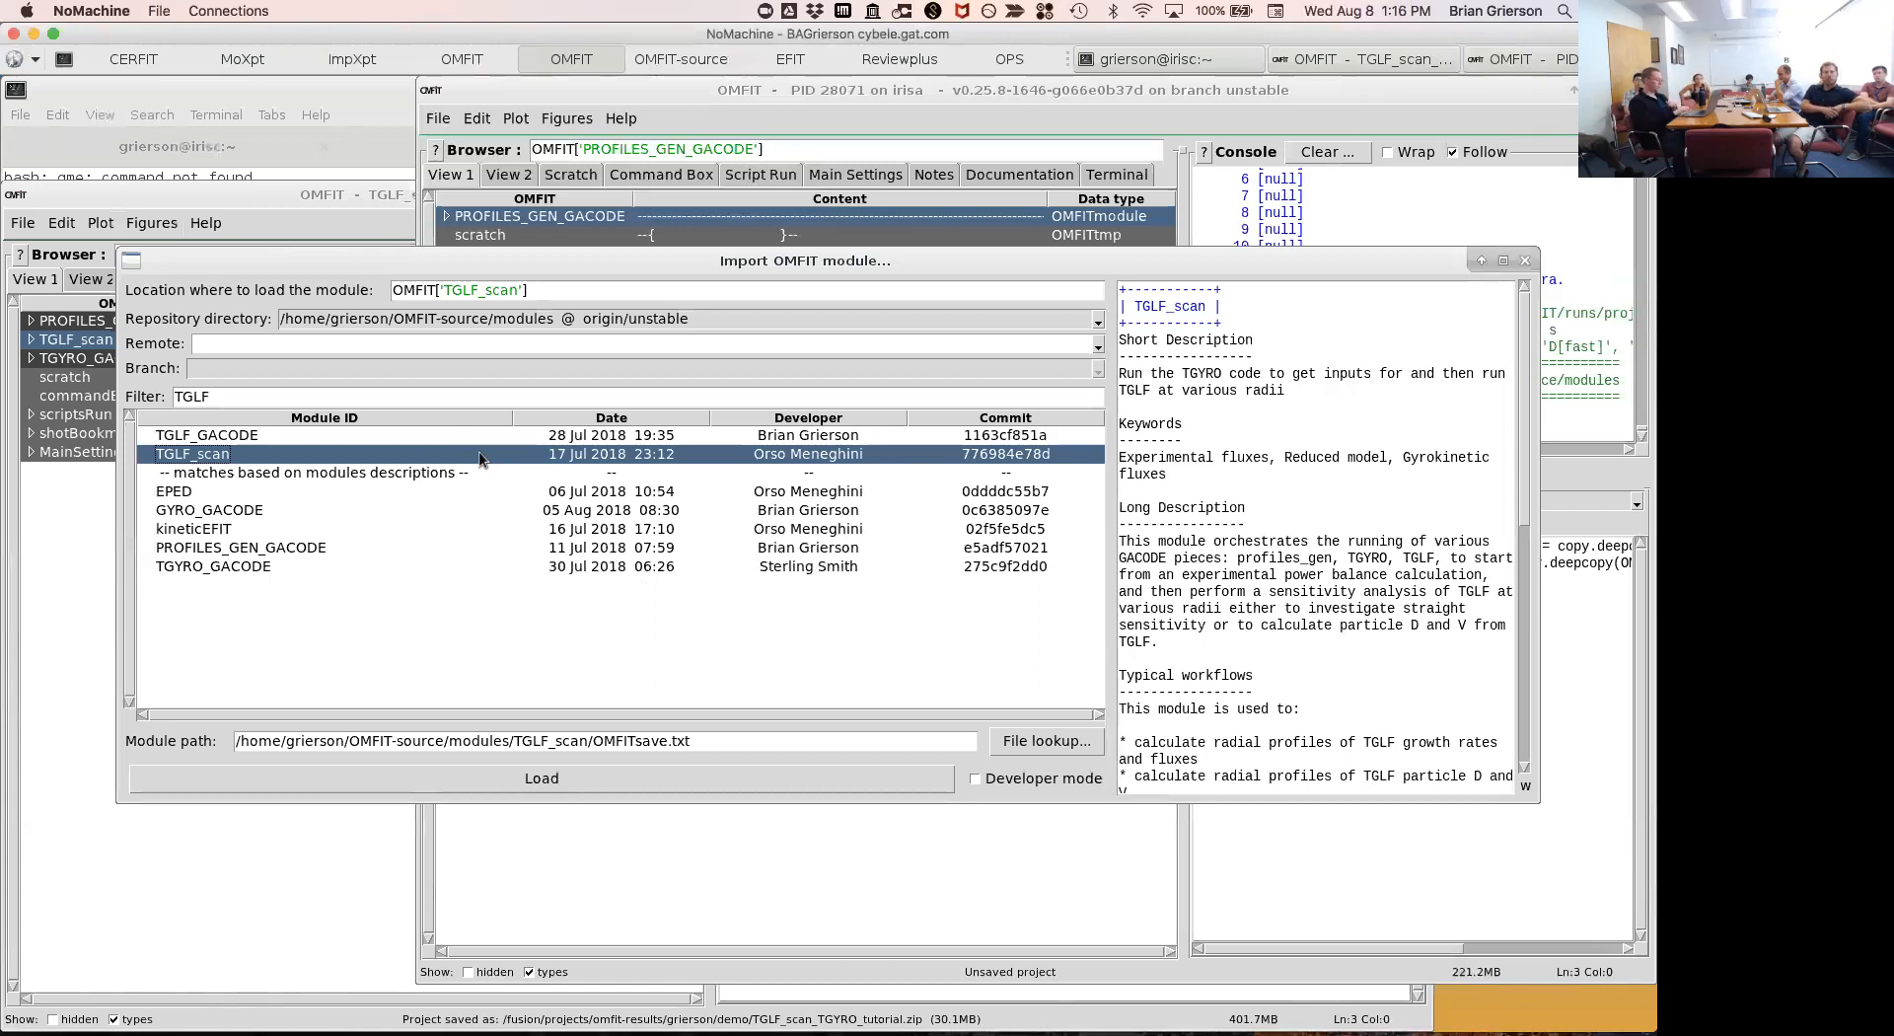
left_click(543, 777)
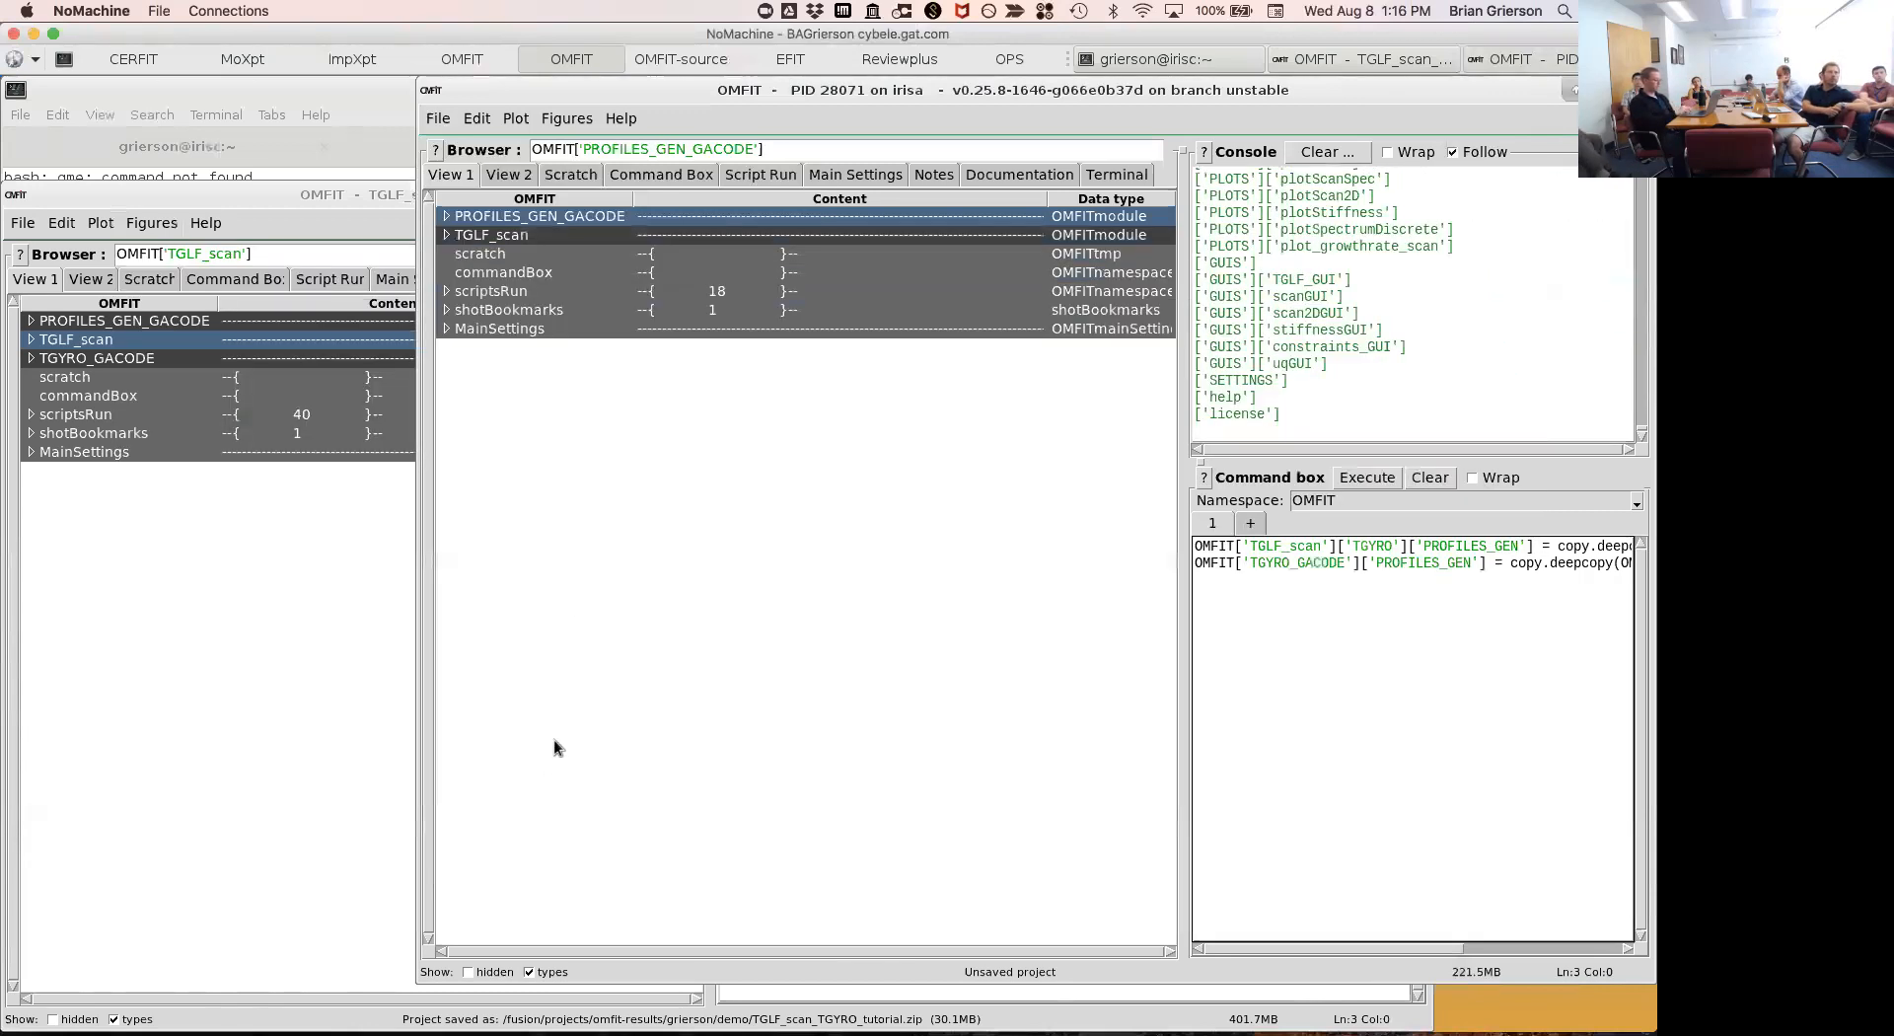
double_click(558, 236)
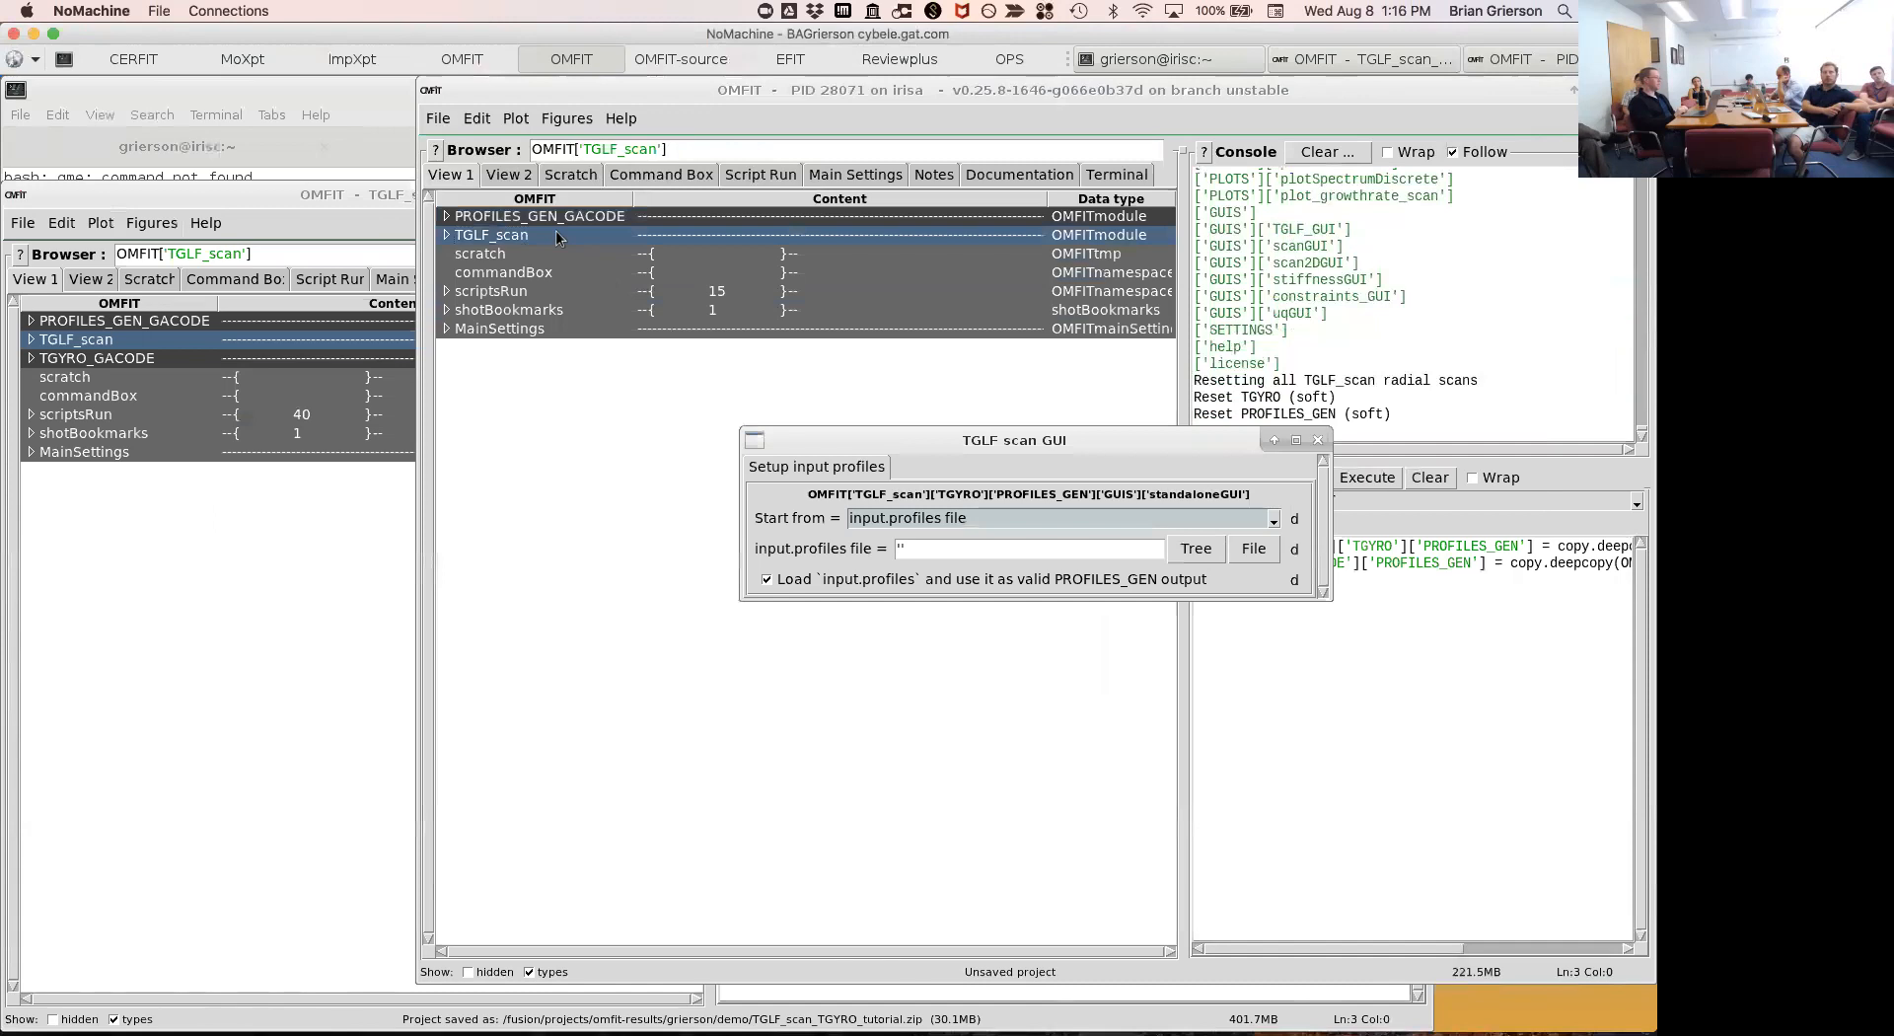
left_click(1318, 440)
Run the script that copies PROFILES_GEN into TGLF_scan's TGYRO, and rerun it with the TGYRO_GACODE line commented out.
left_click(1316, 634)
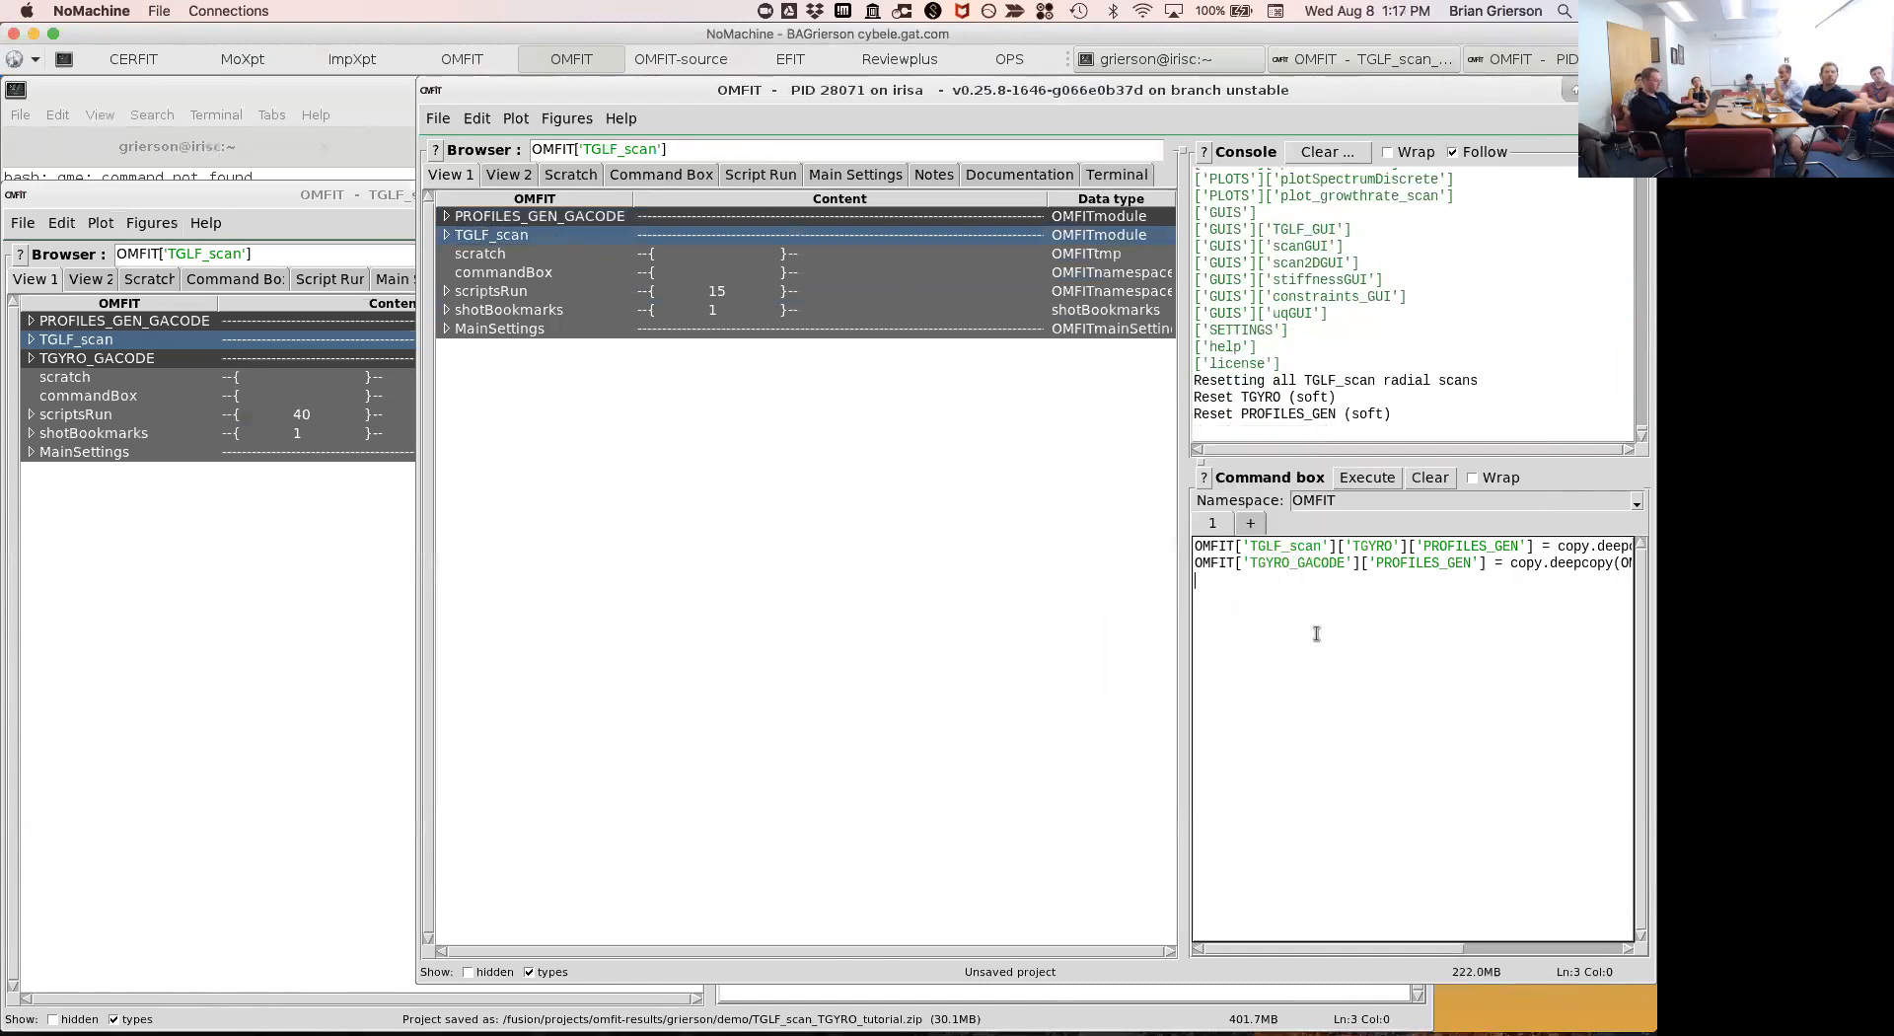
key("ctrl+Return")
left_click(1376, 548)
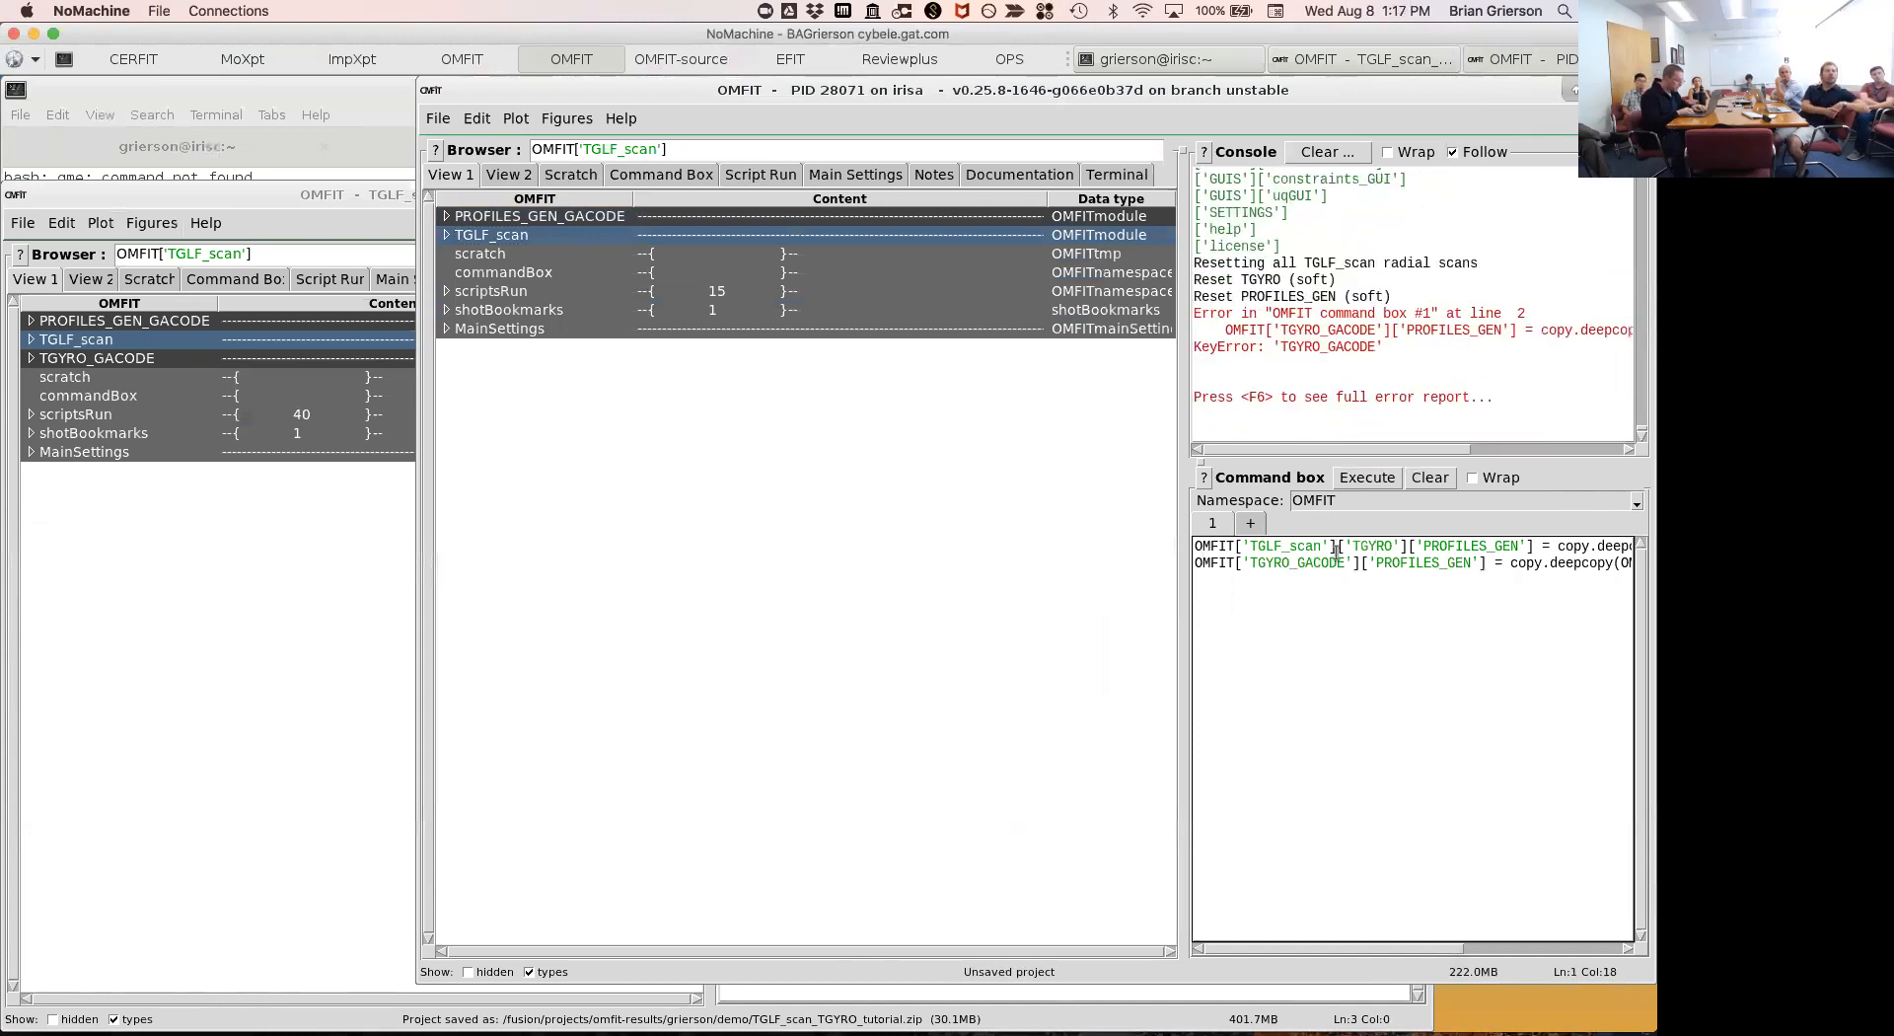
key("ctrl+Return")
key("ctrl+Left")
type("#")
key("ctrl+Return")
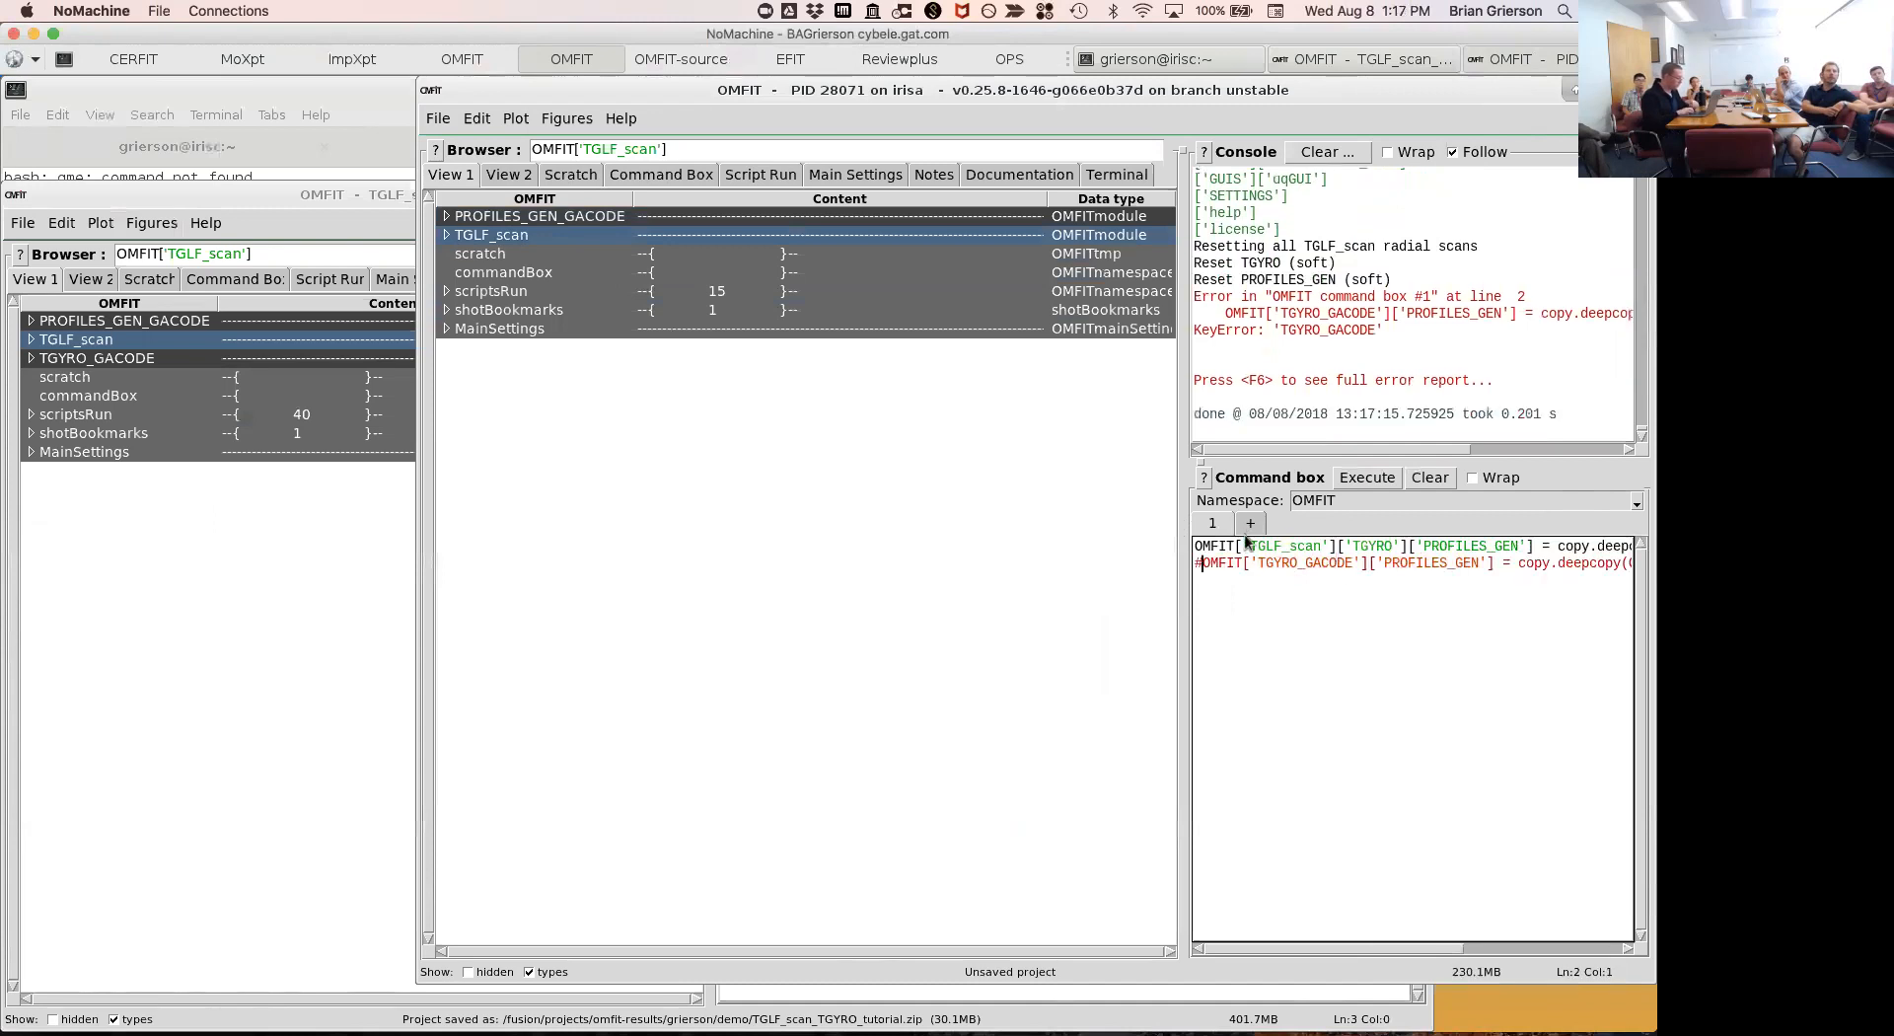
Reopen the TGLF_scan GUI, inspect the PROFILES_GEN submodule under TGYRO in the project tree, and collapse the TGLF_scan module.
double_click(582, 234)
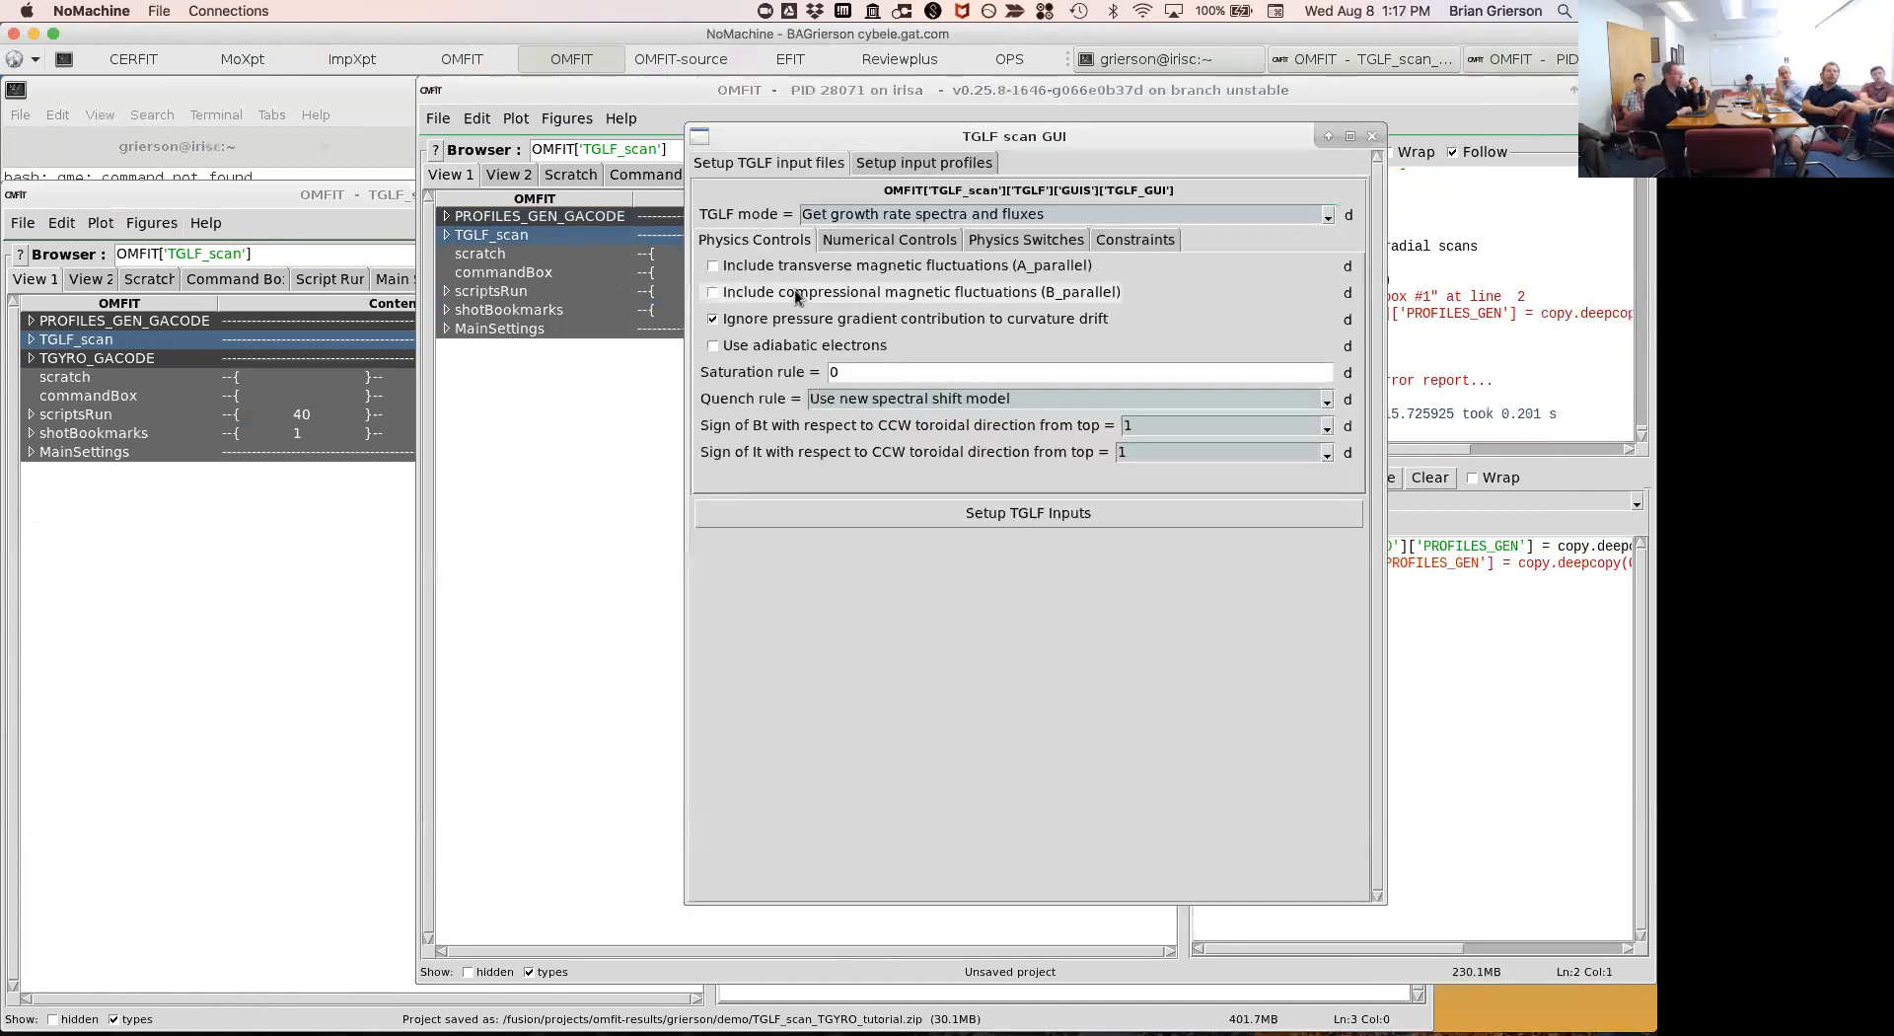
left_click(595, 216)
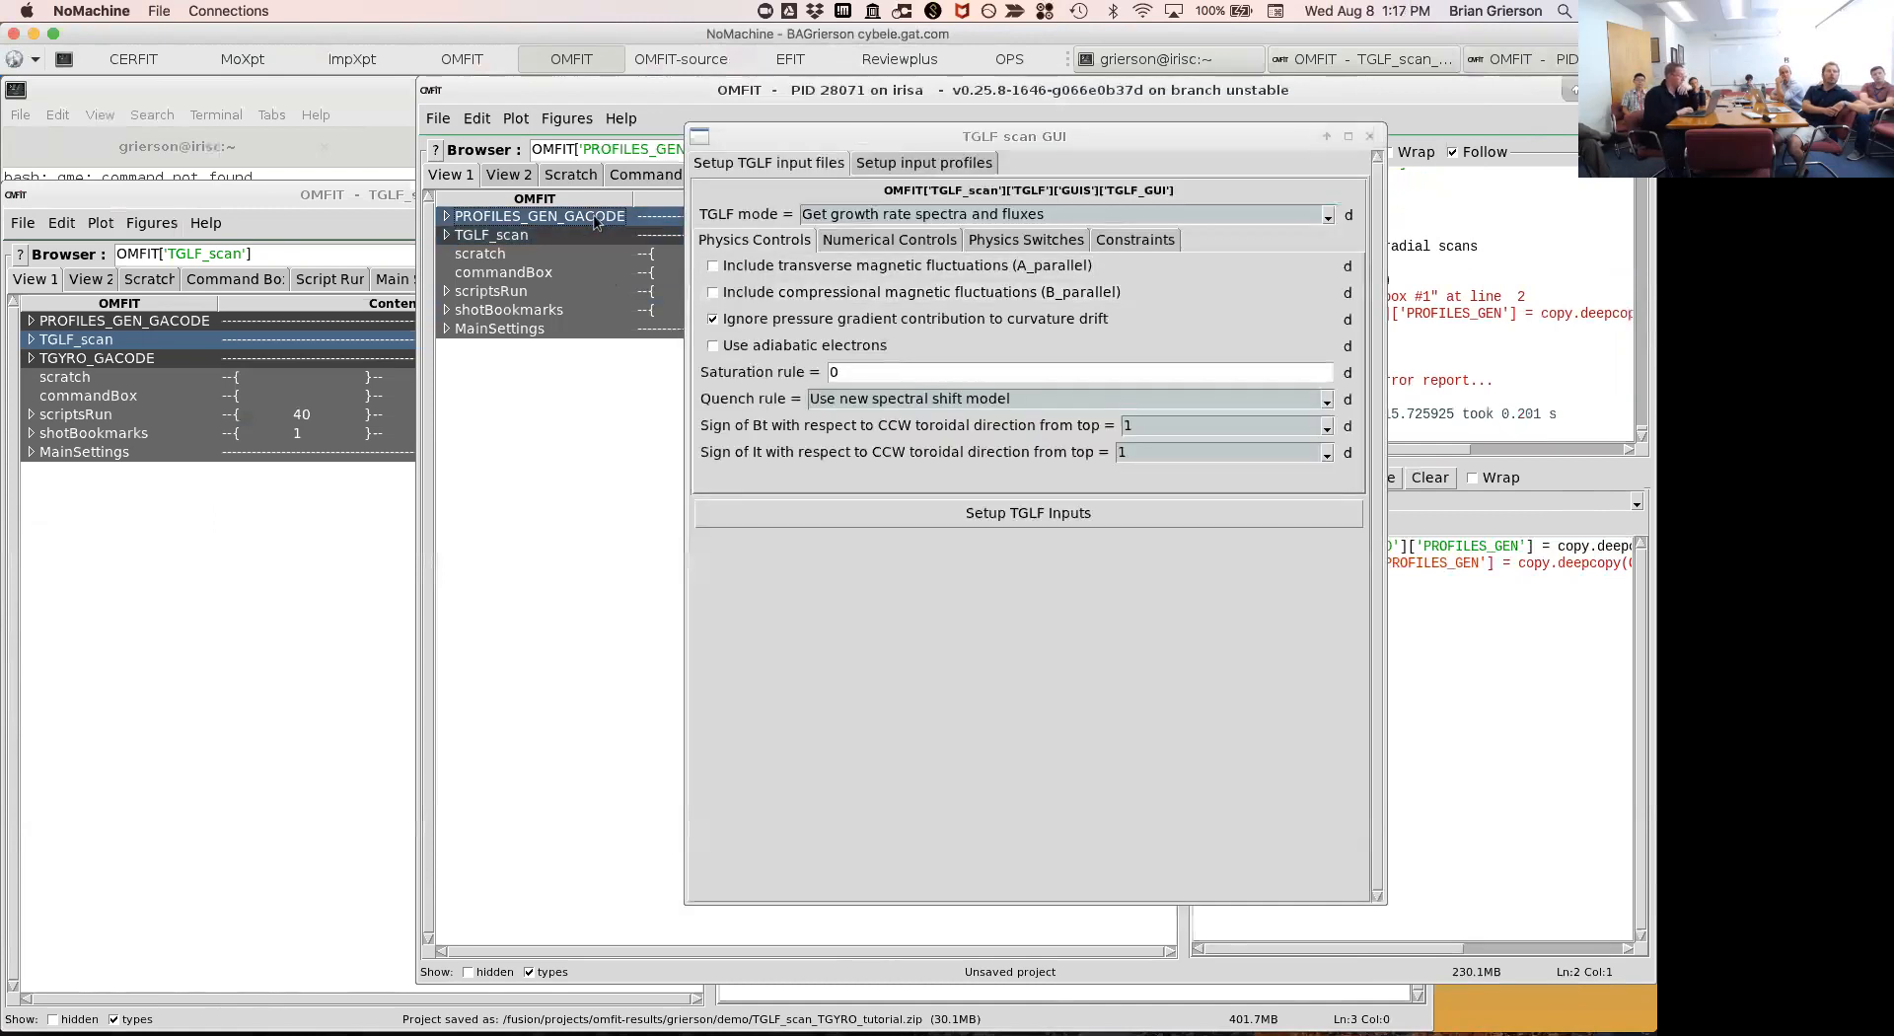
left_click(444, 239)
key("Down")
key("Right")
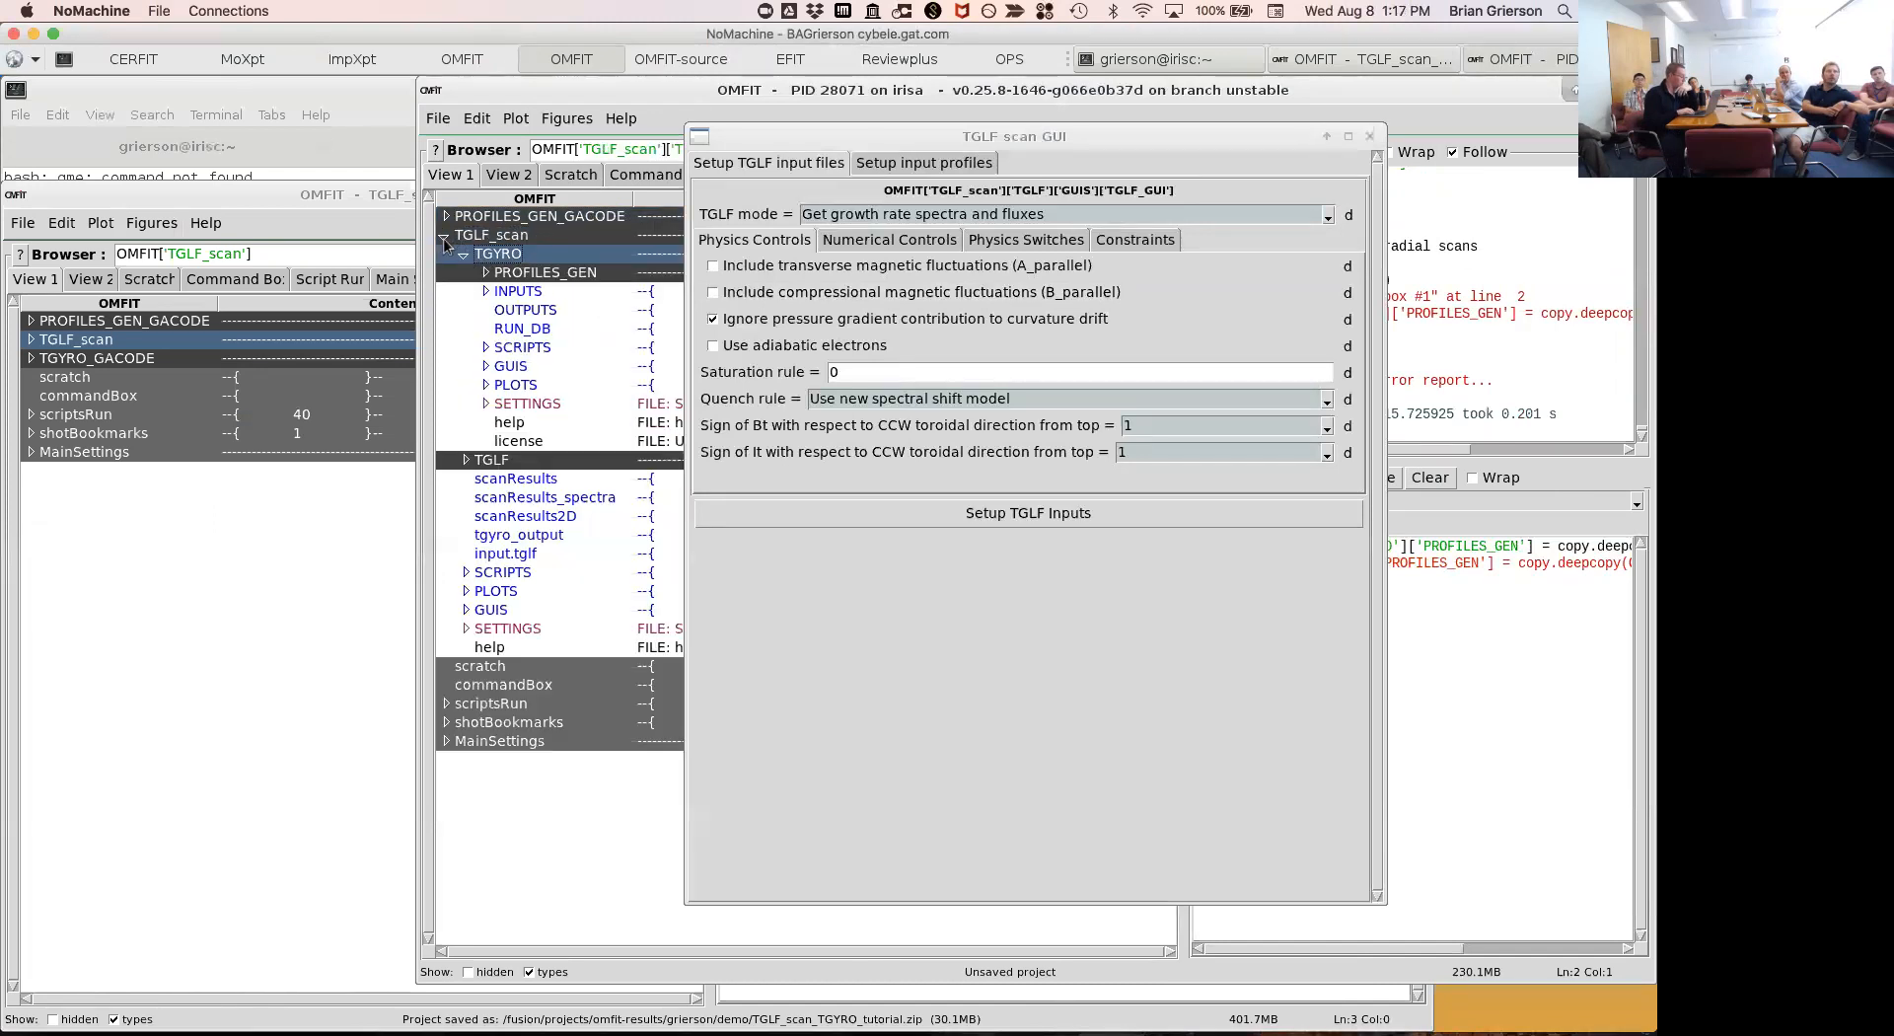
key("Down")
key("Right")
key("Left")
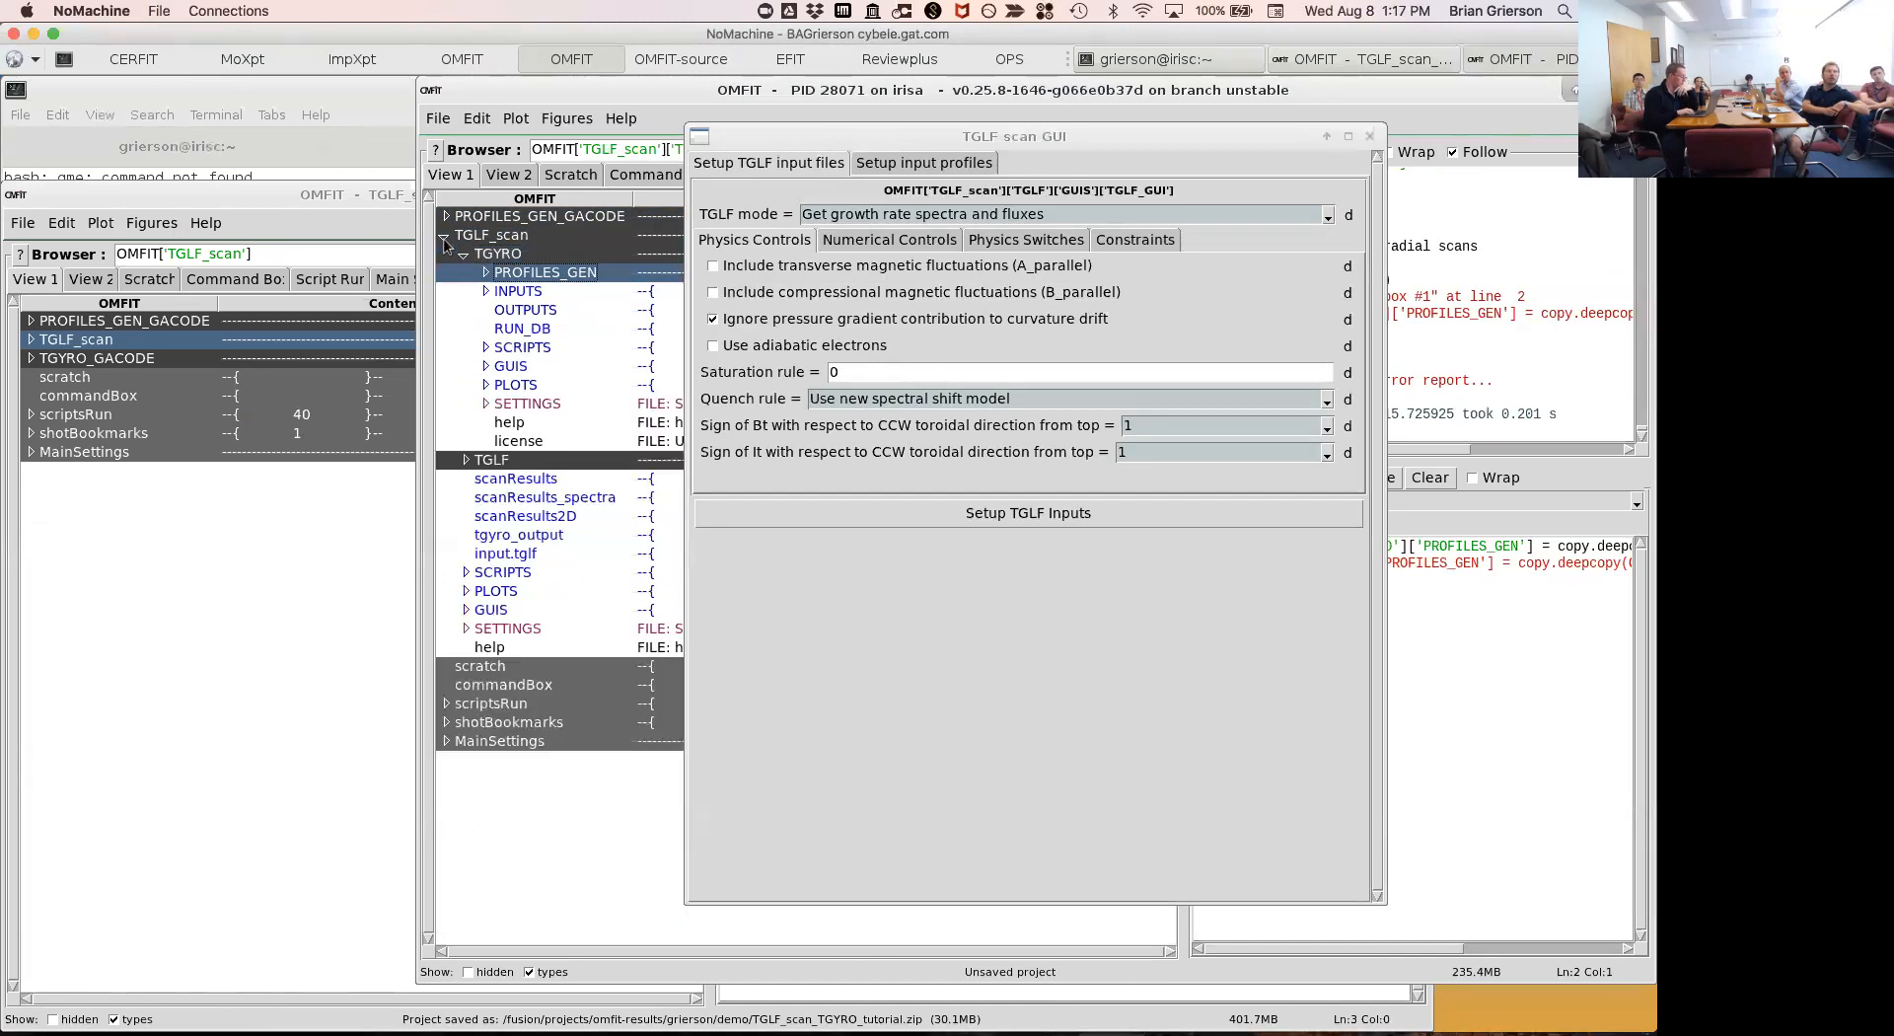
key("Left")
key("Left")
key("Left")
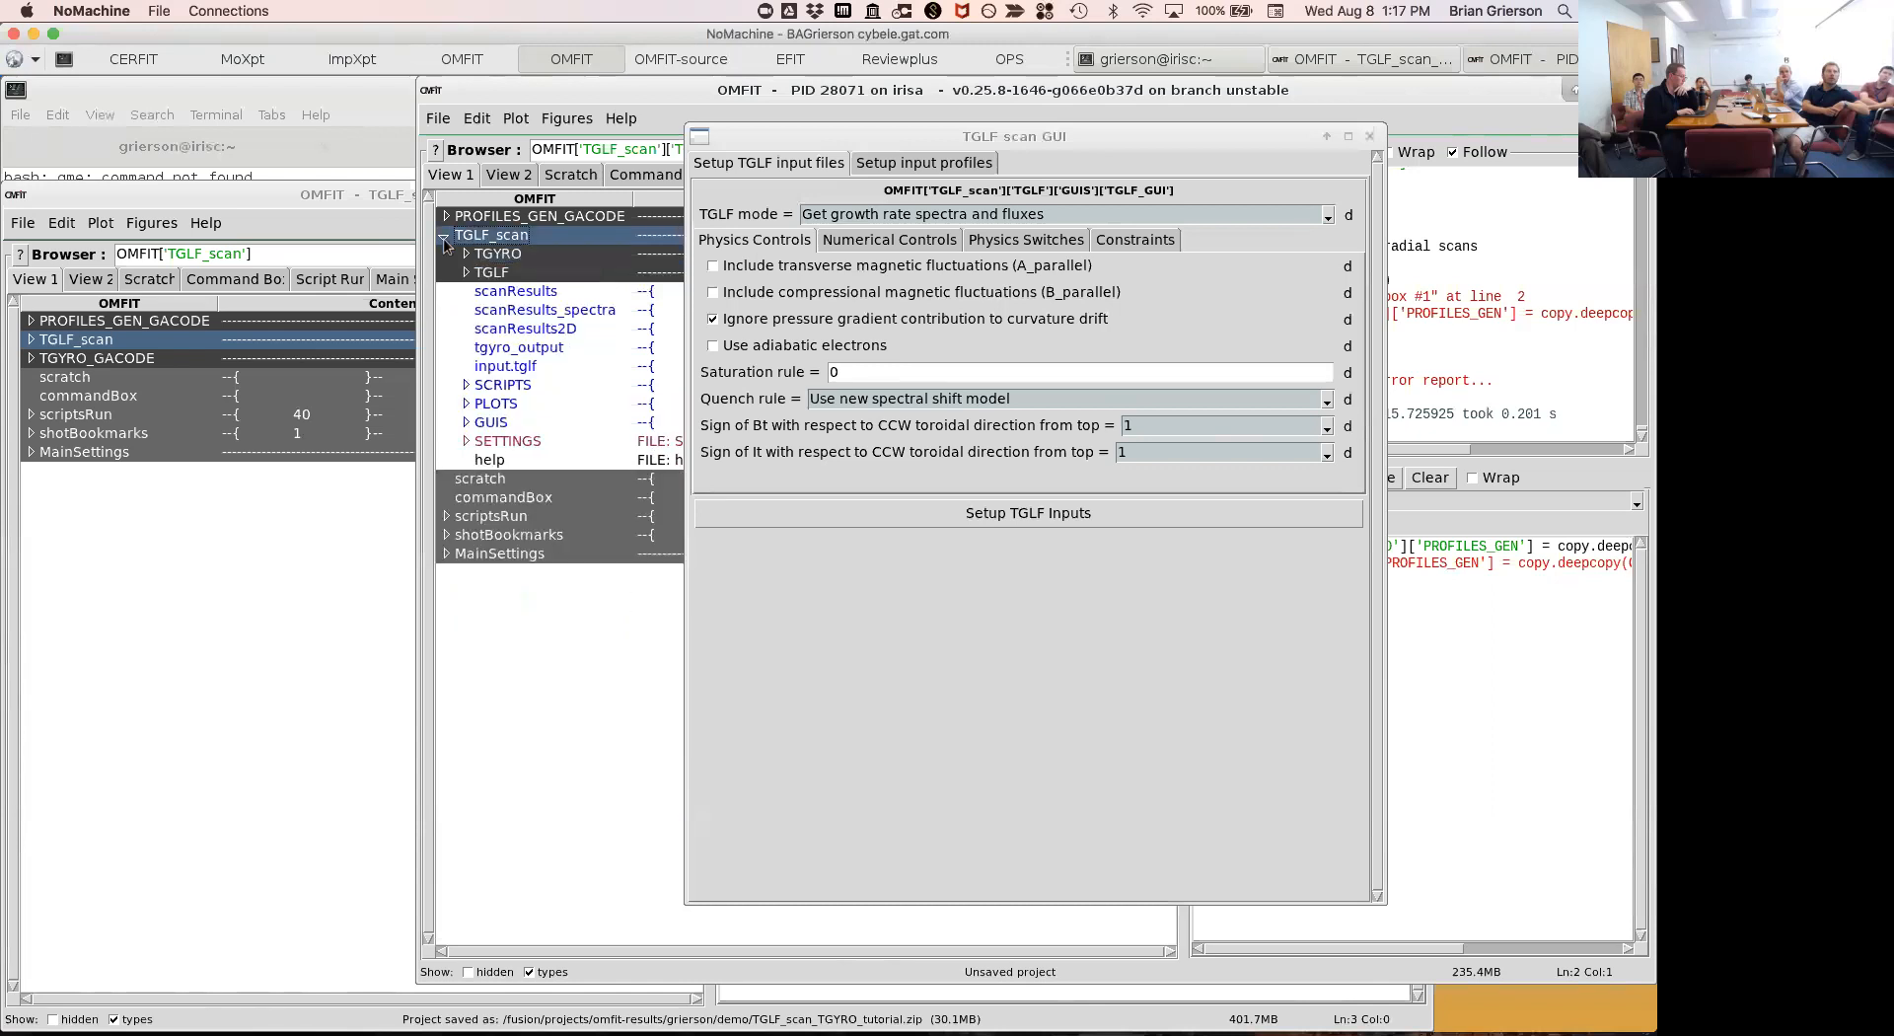
key("Left")
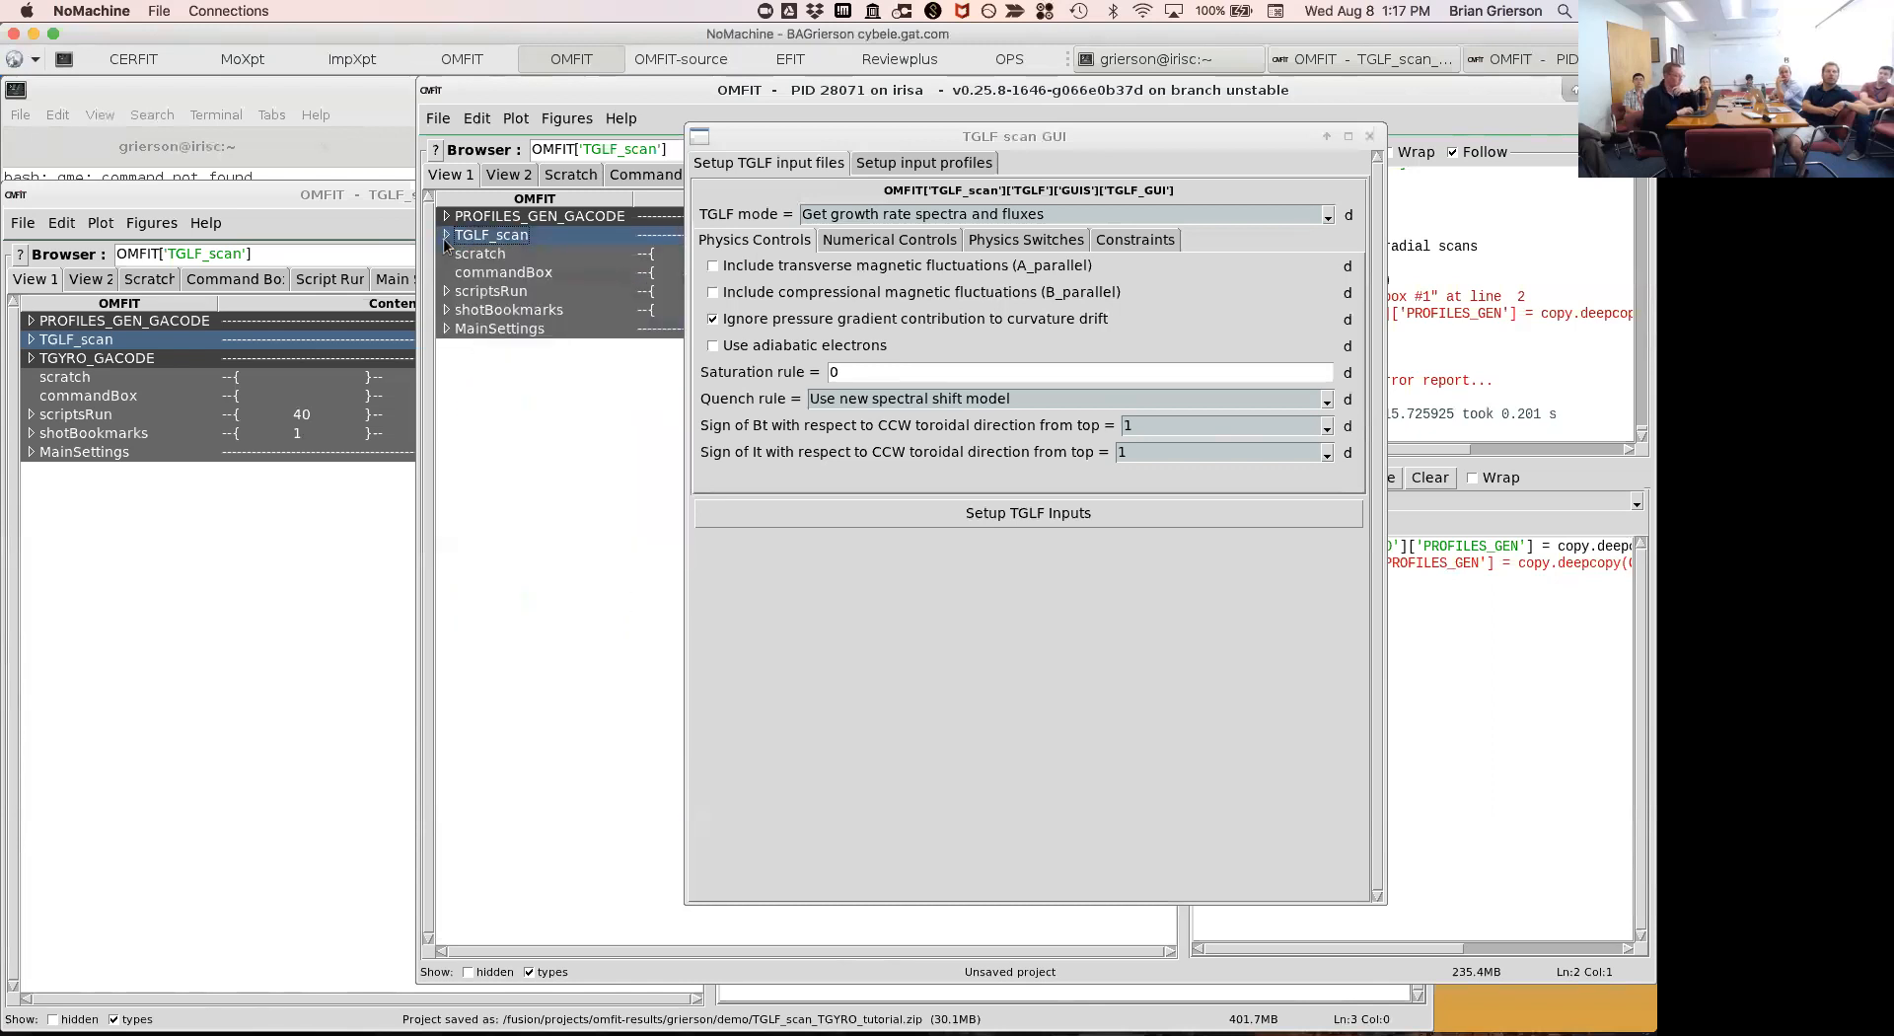
Review the TGLF scan GUI's input profile setup, numerical controls, physics switches and physics controls.
left_click(916, 160)
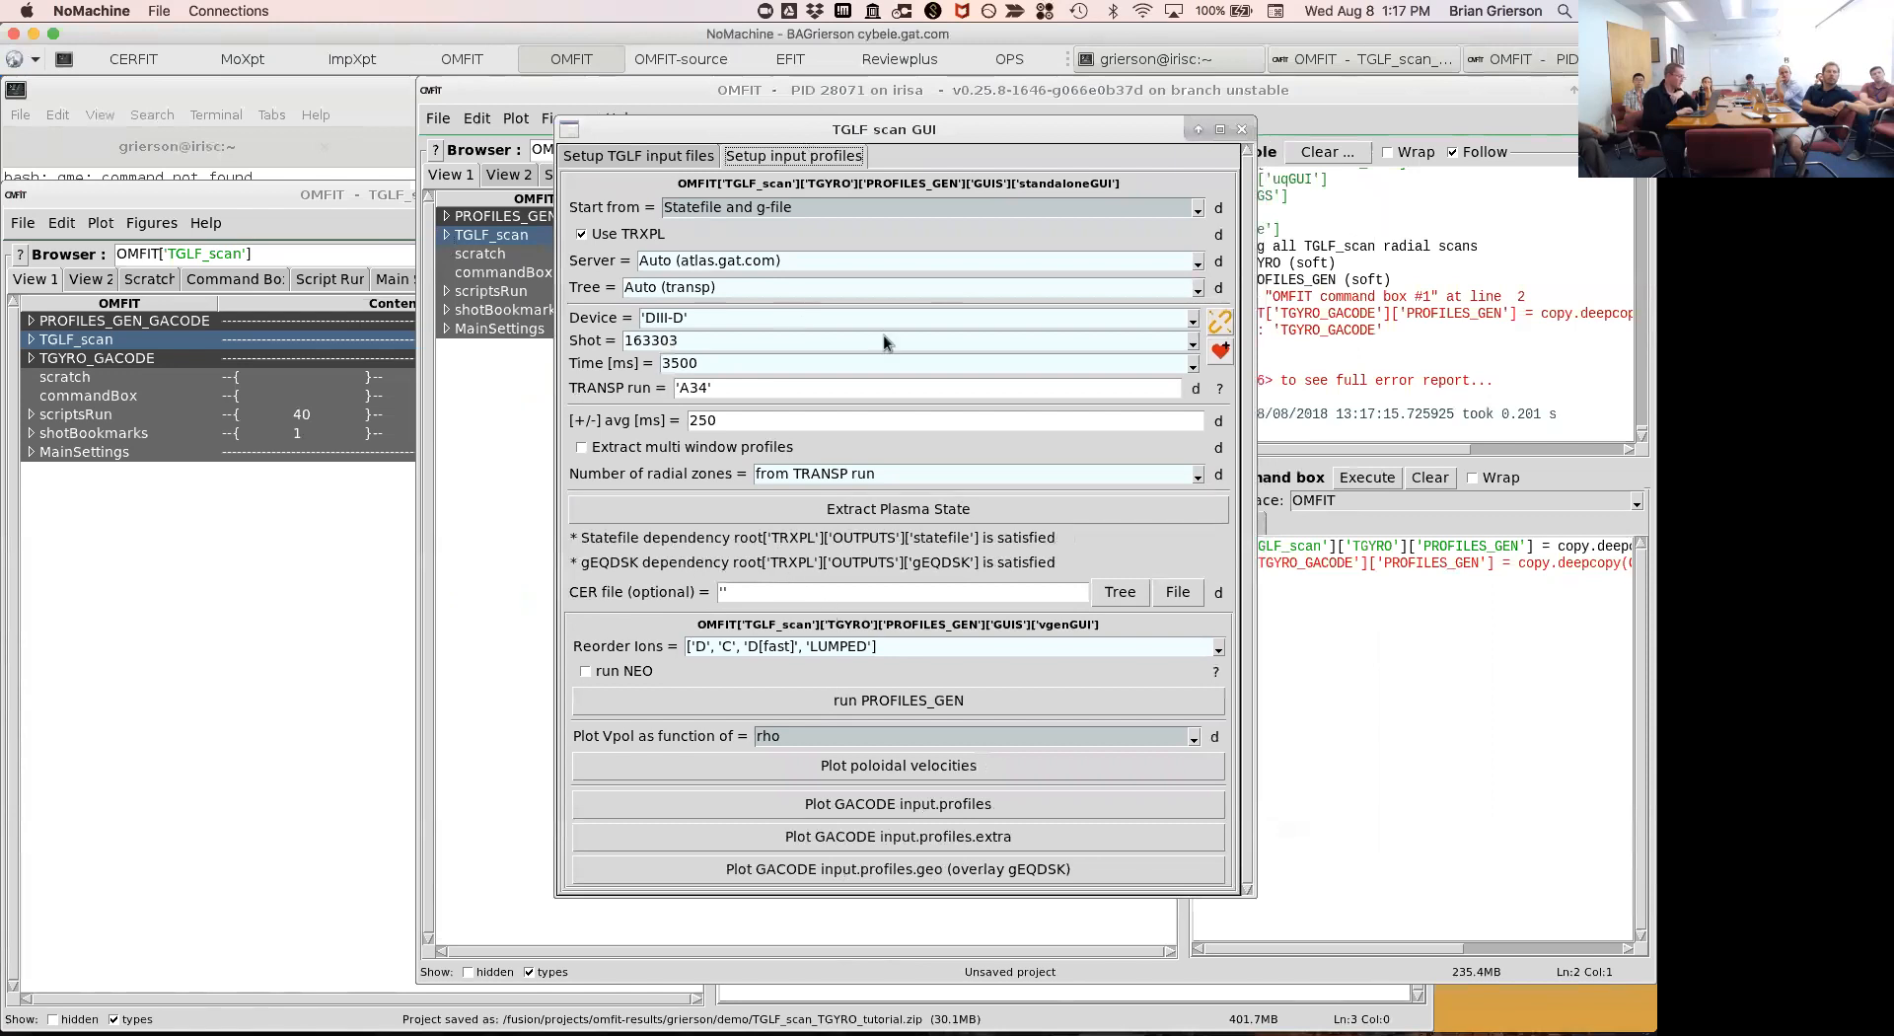
left_click(664, 161)
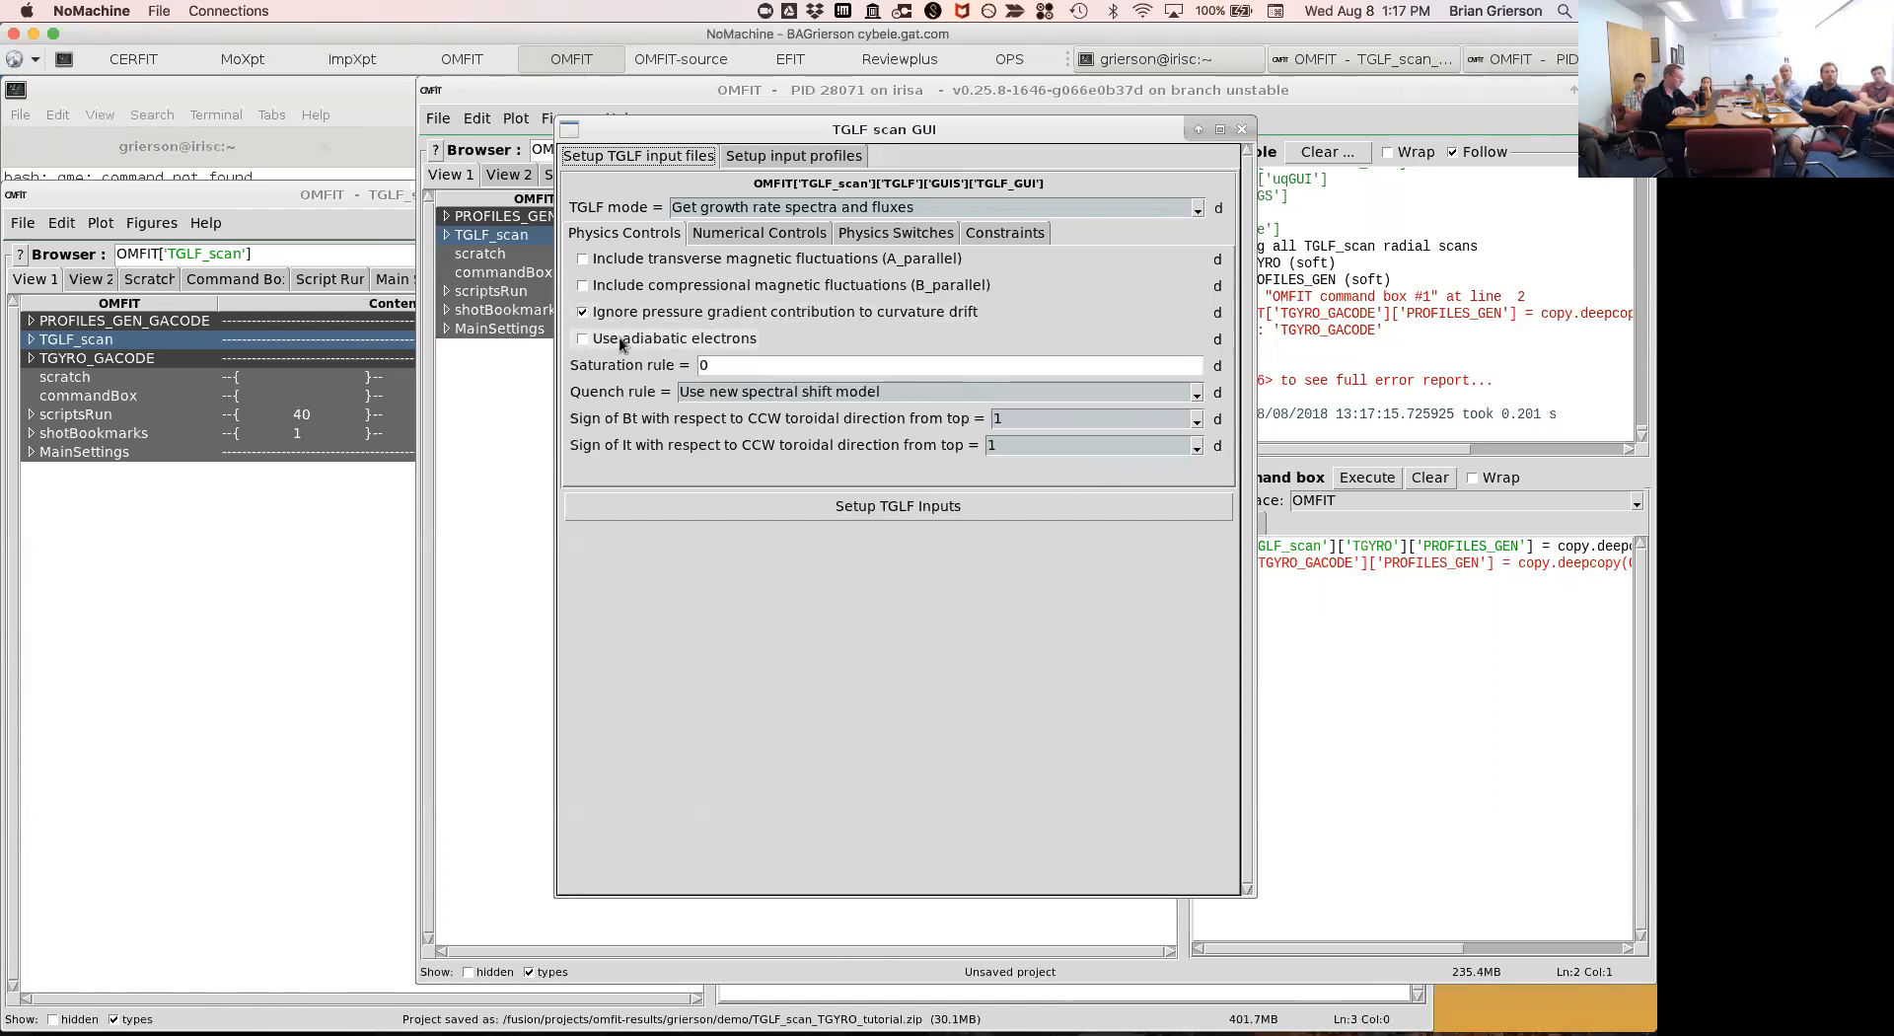
left_click(760, 233)
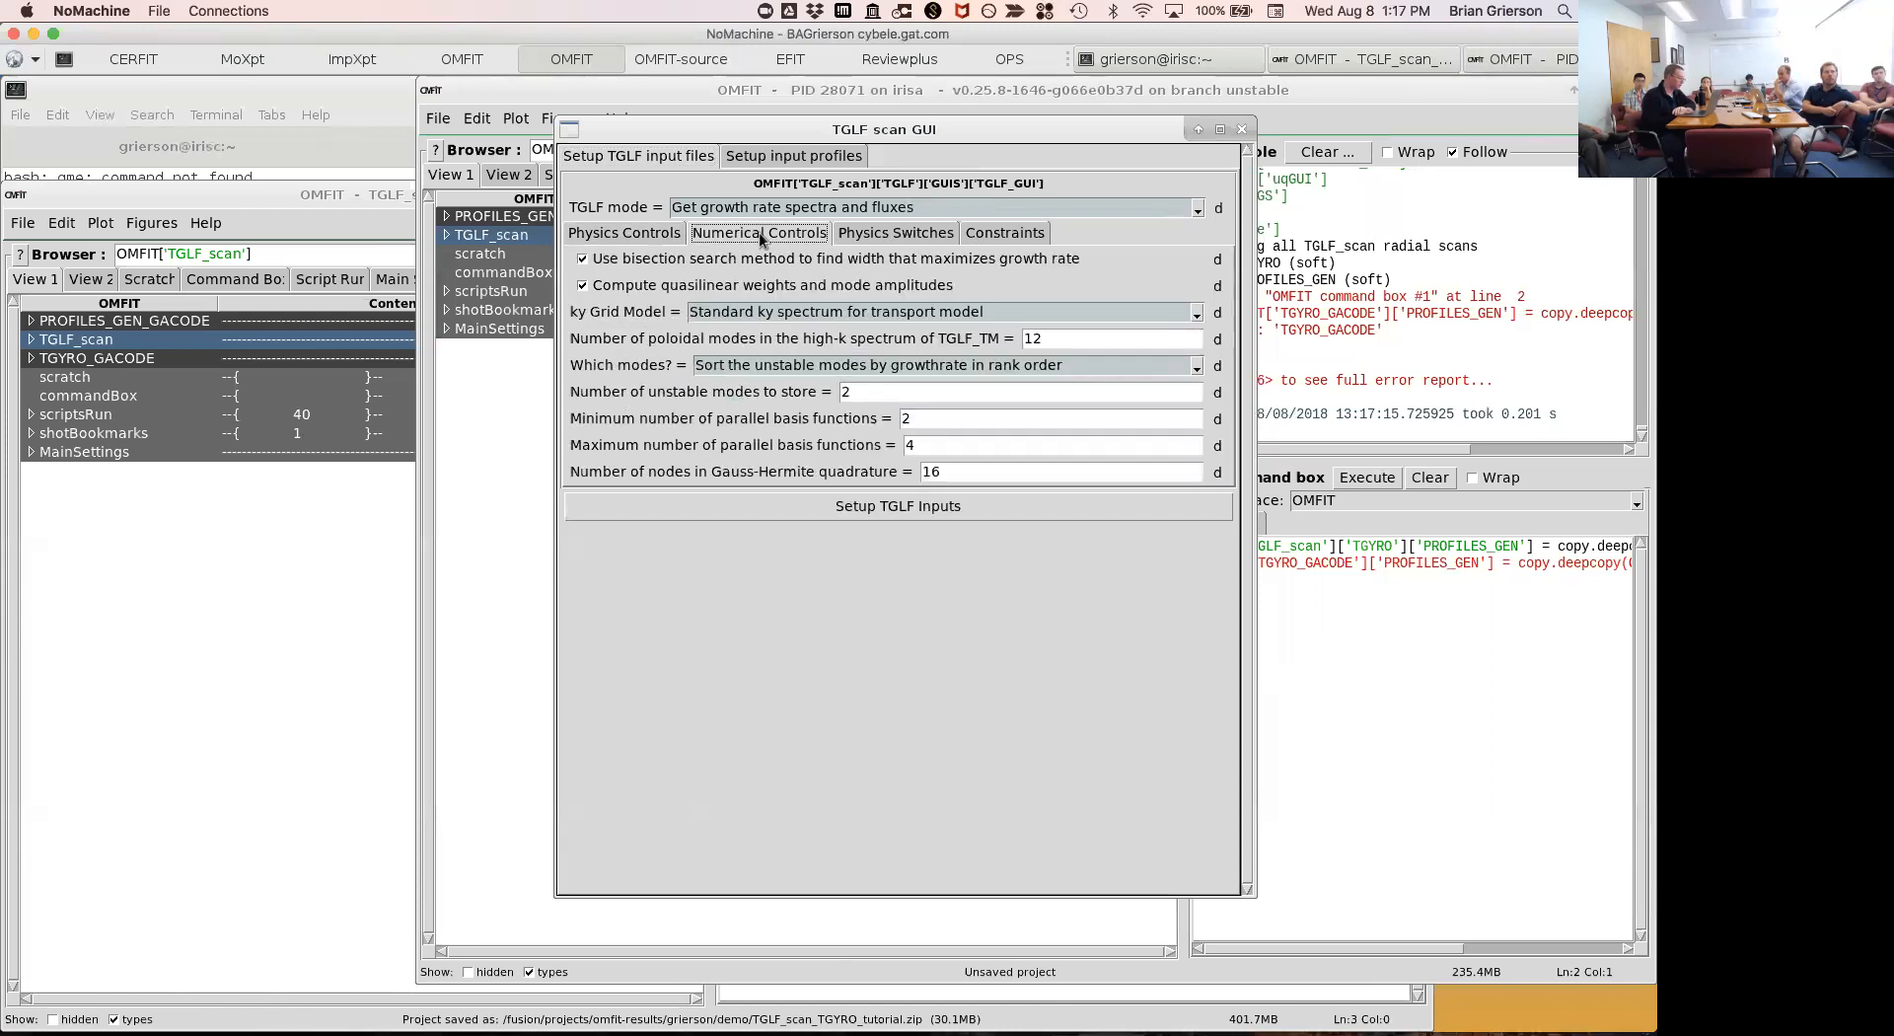
left_click(884, 235)
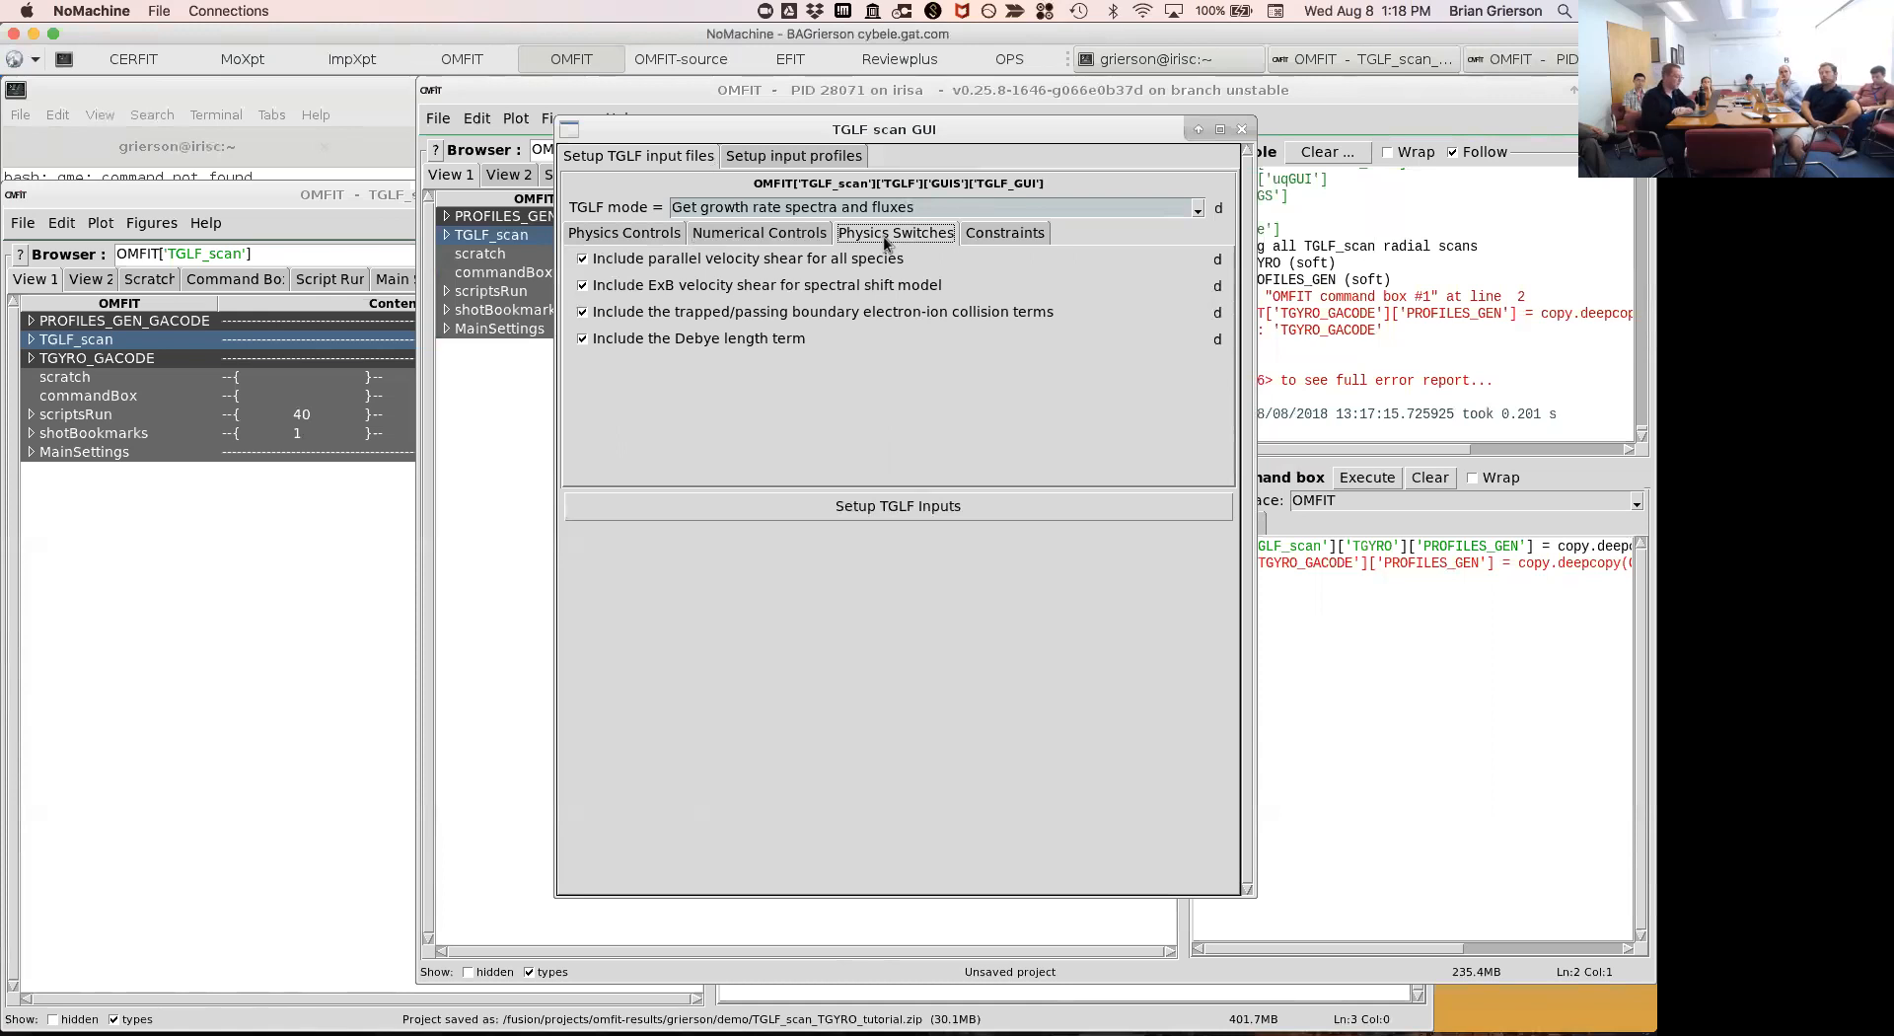
left_click(658, 235)
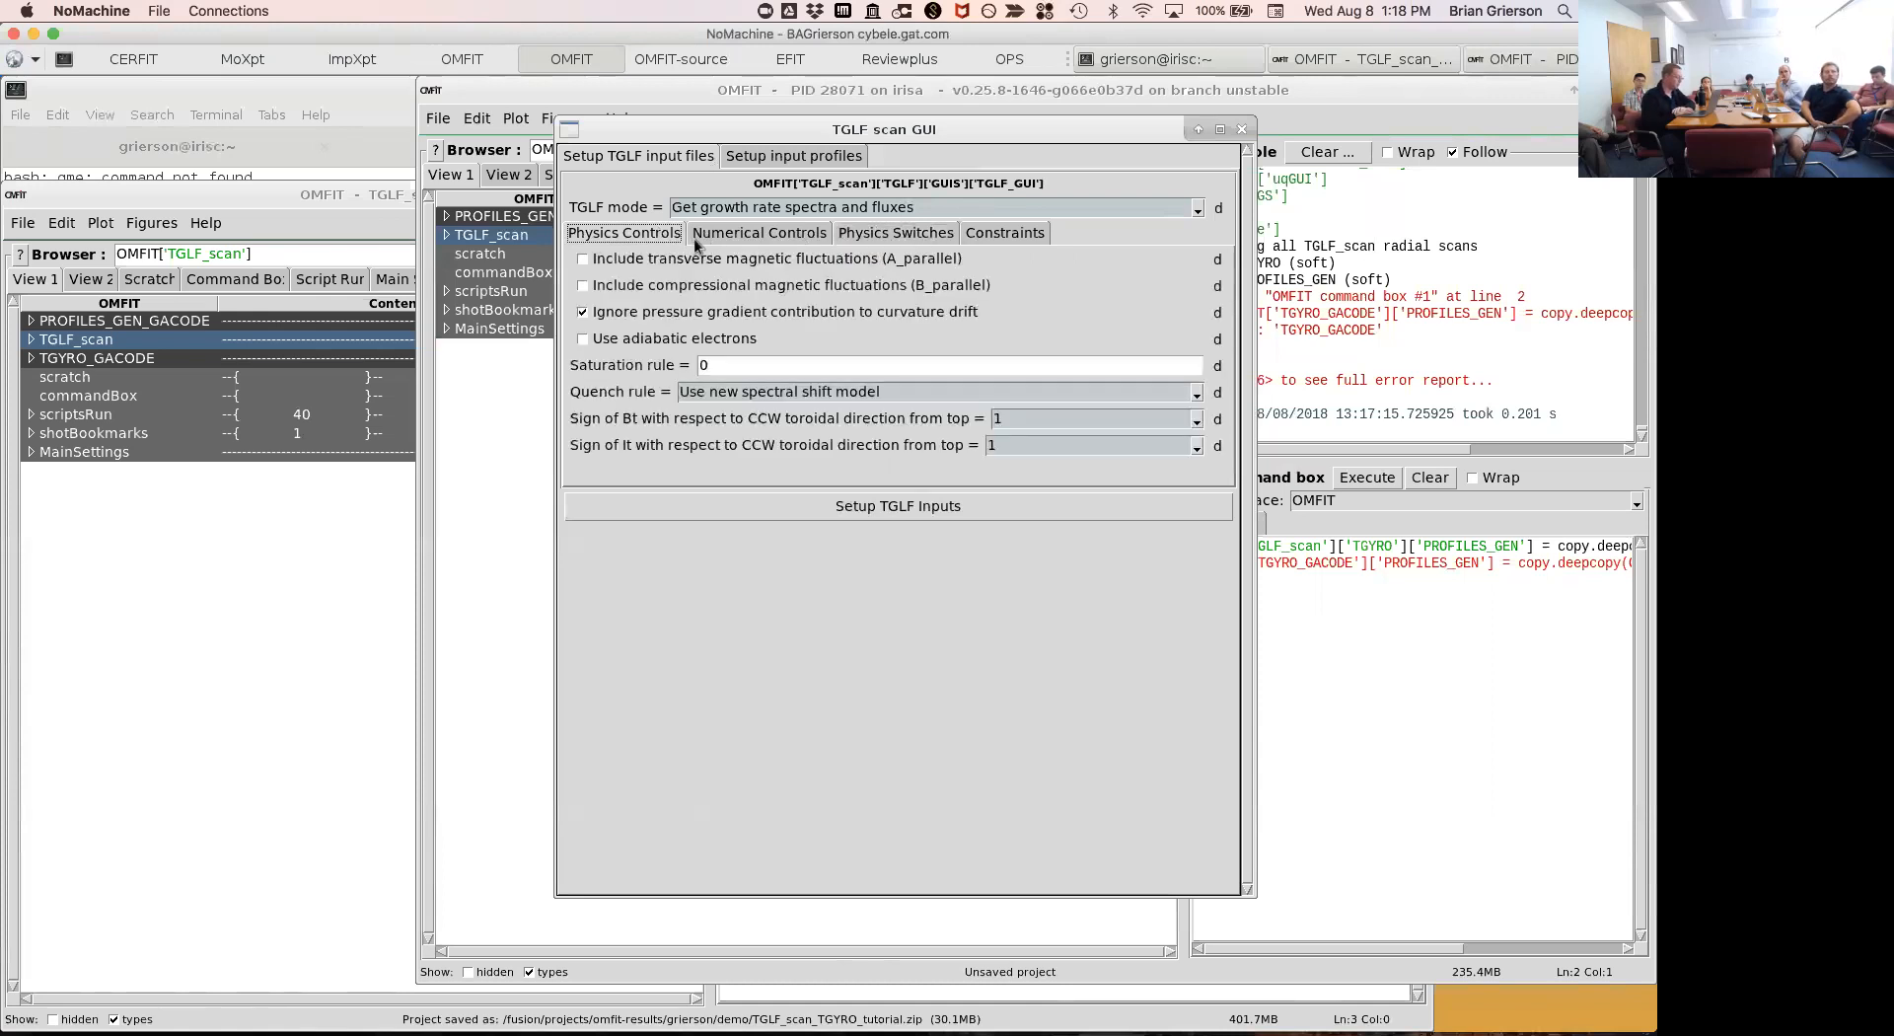
Set up the TGLF inputs in growth rate spectra and fluxes mode with the current settings.
left_click(963, 505)
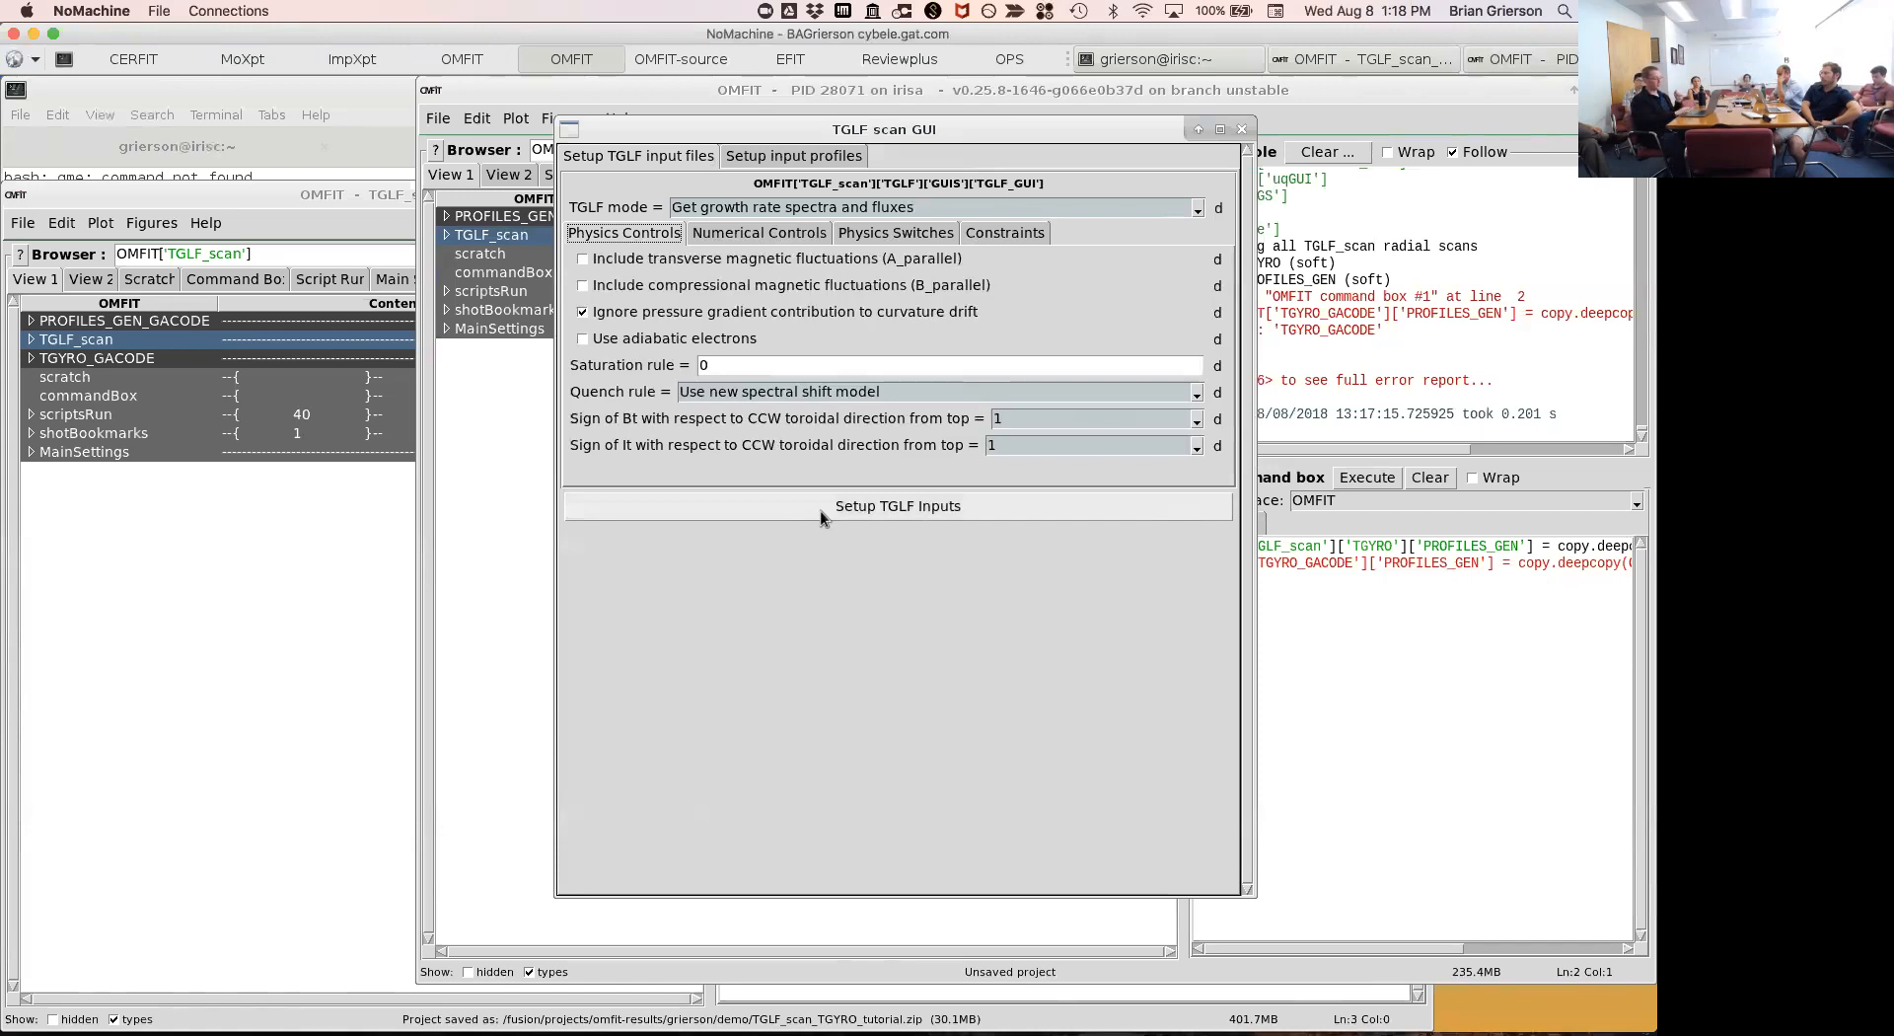
left_click(820, 511)
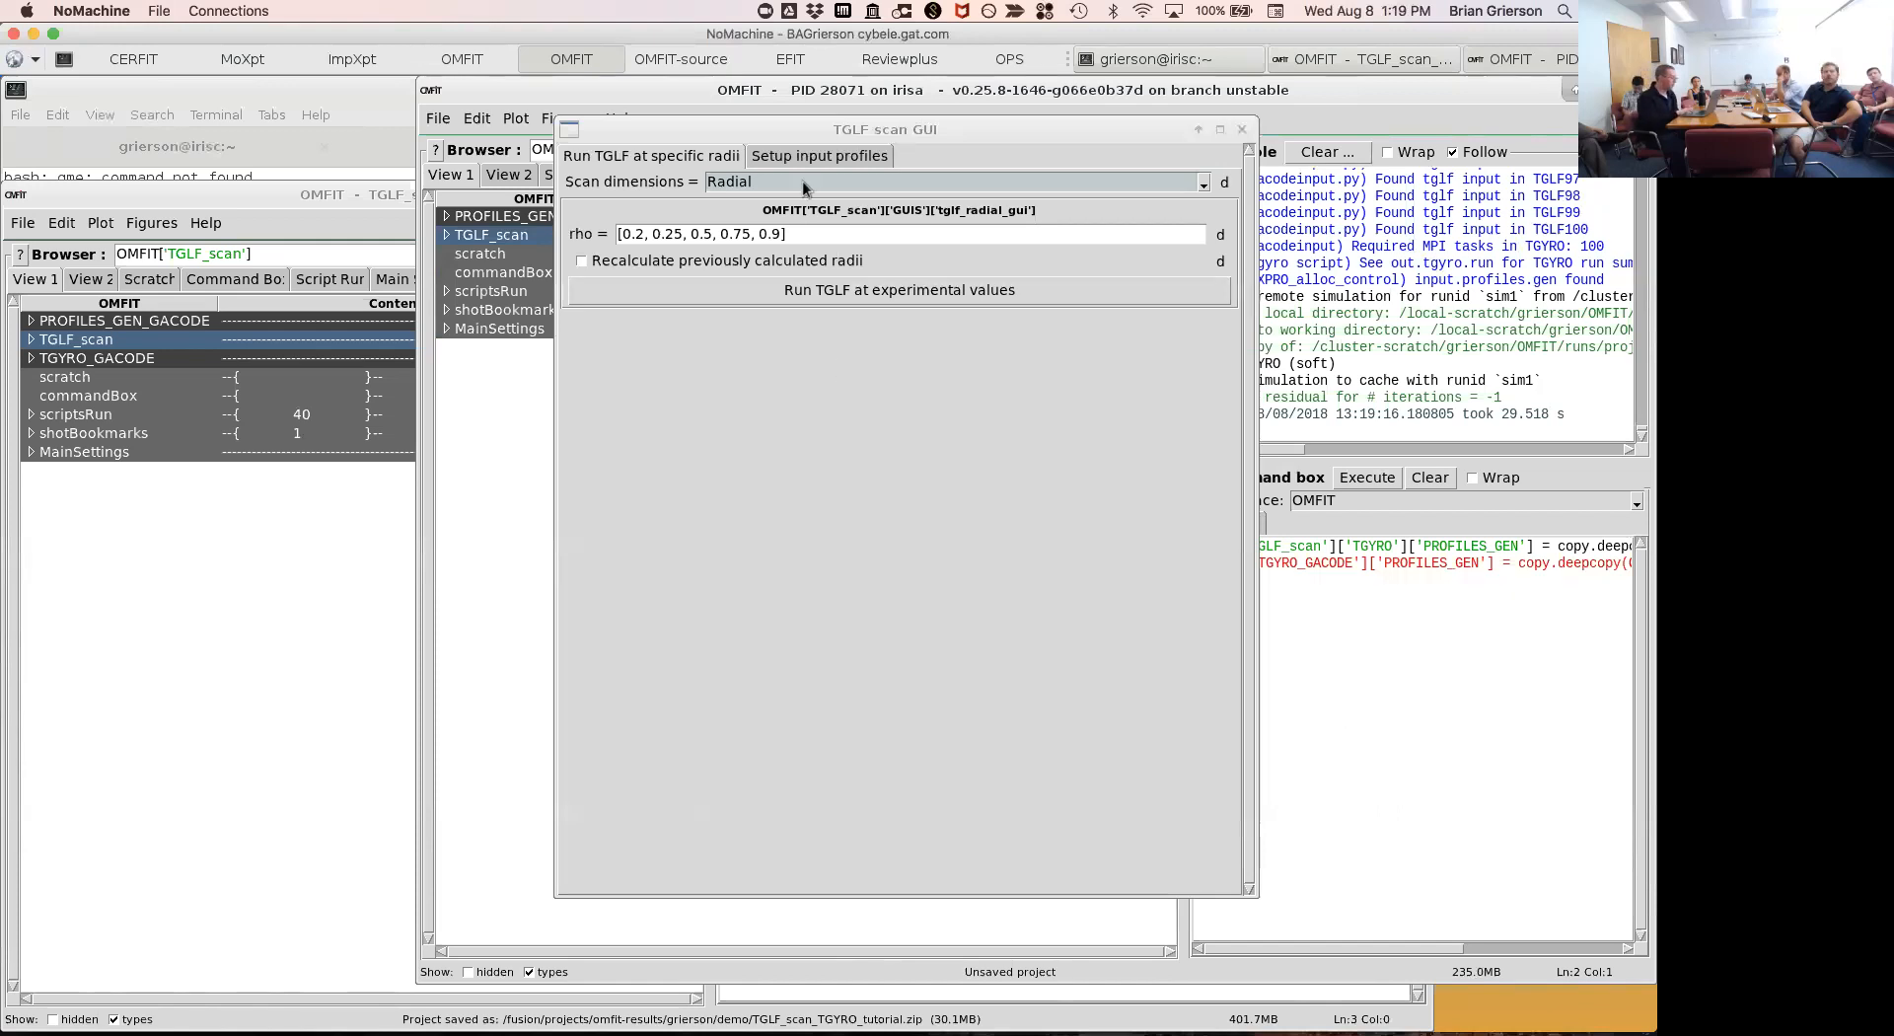
Move the TGLF scan GUI aside and examine the radial entries of TGLF_scan's input.tglf in the project tree.
left_click(777, 132)
left_click_drag(777, 132, 956, 205)
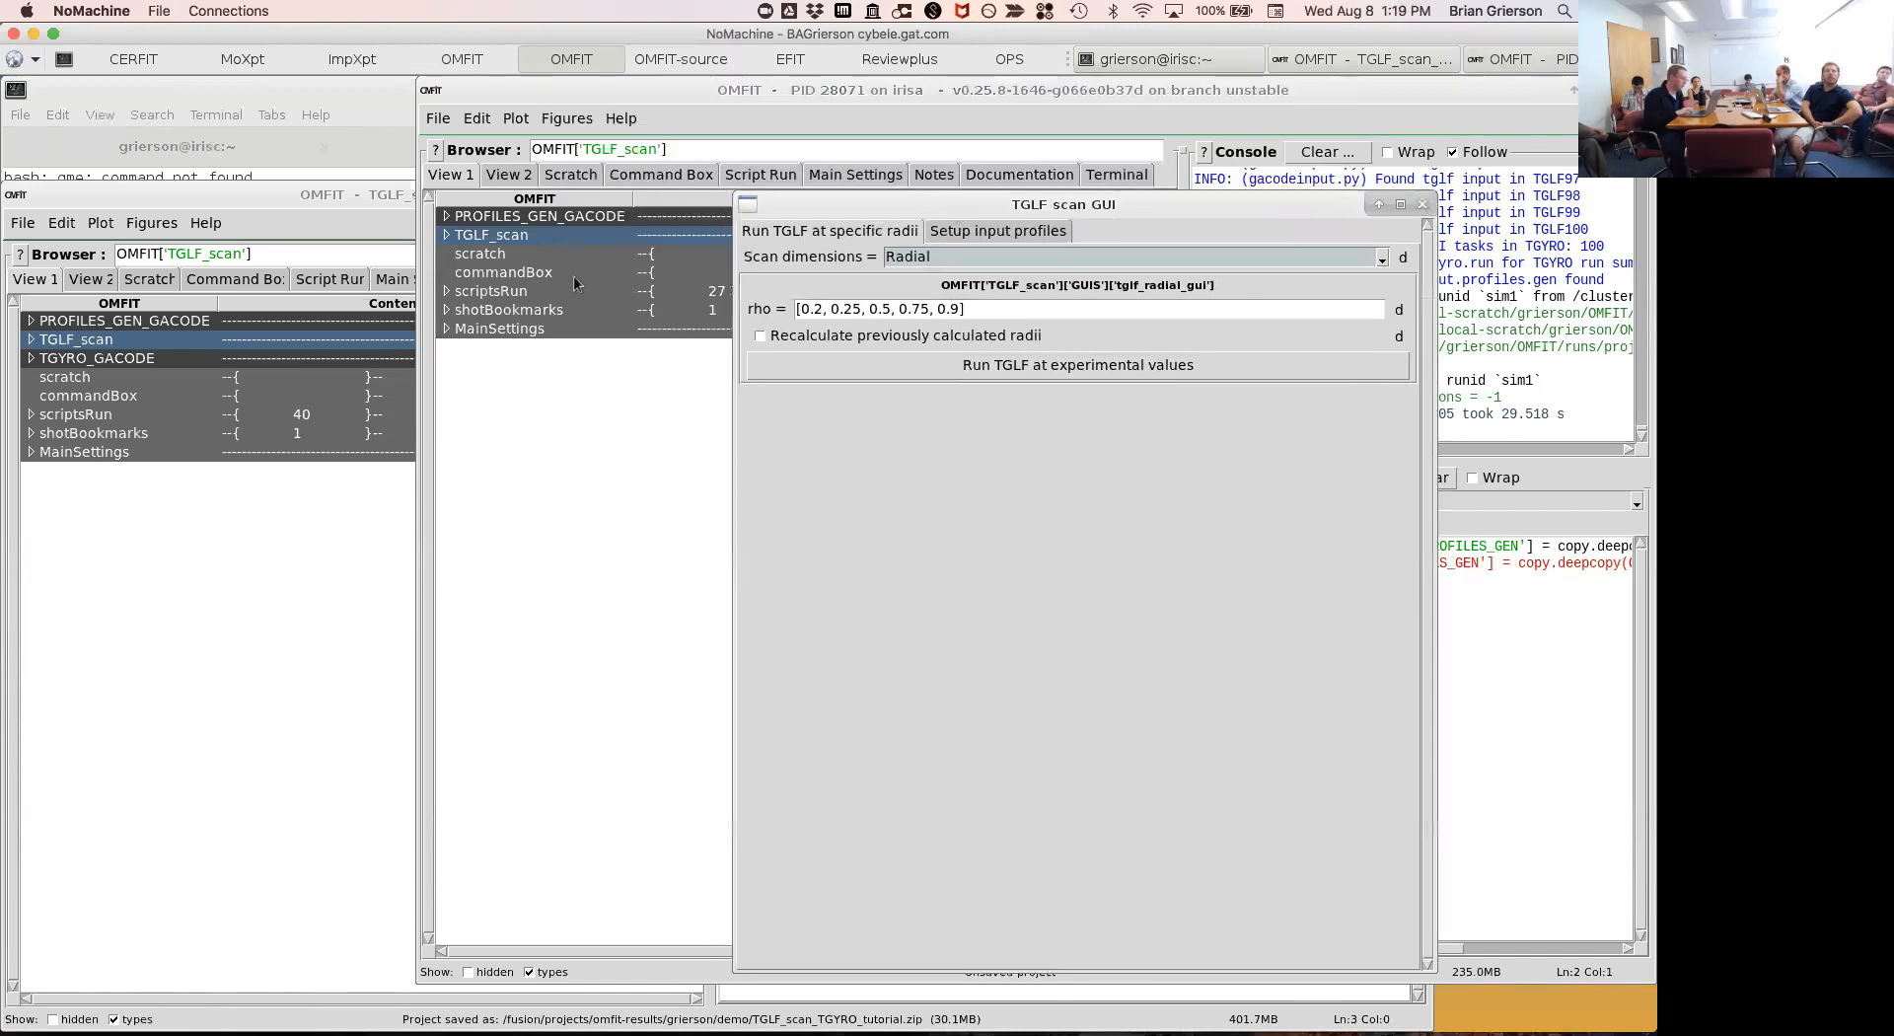
left_click(447, 235)
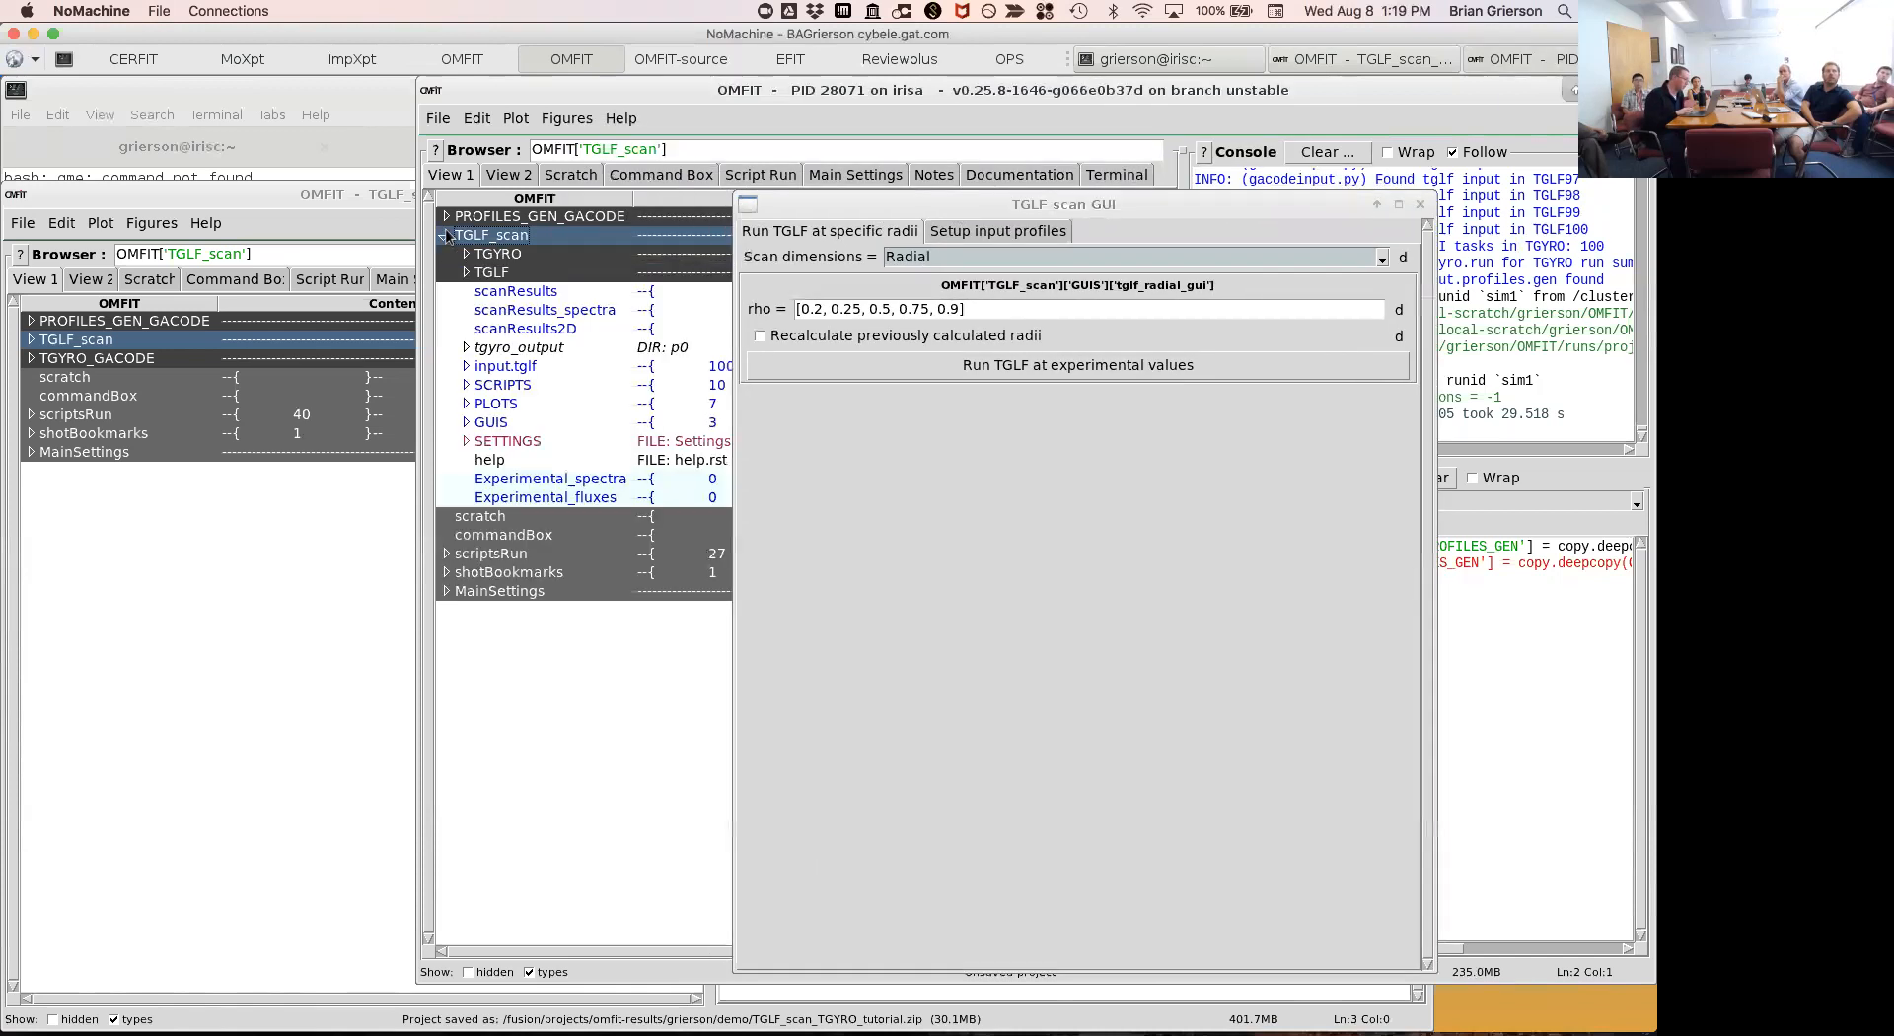
left_click(464, 371)
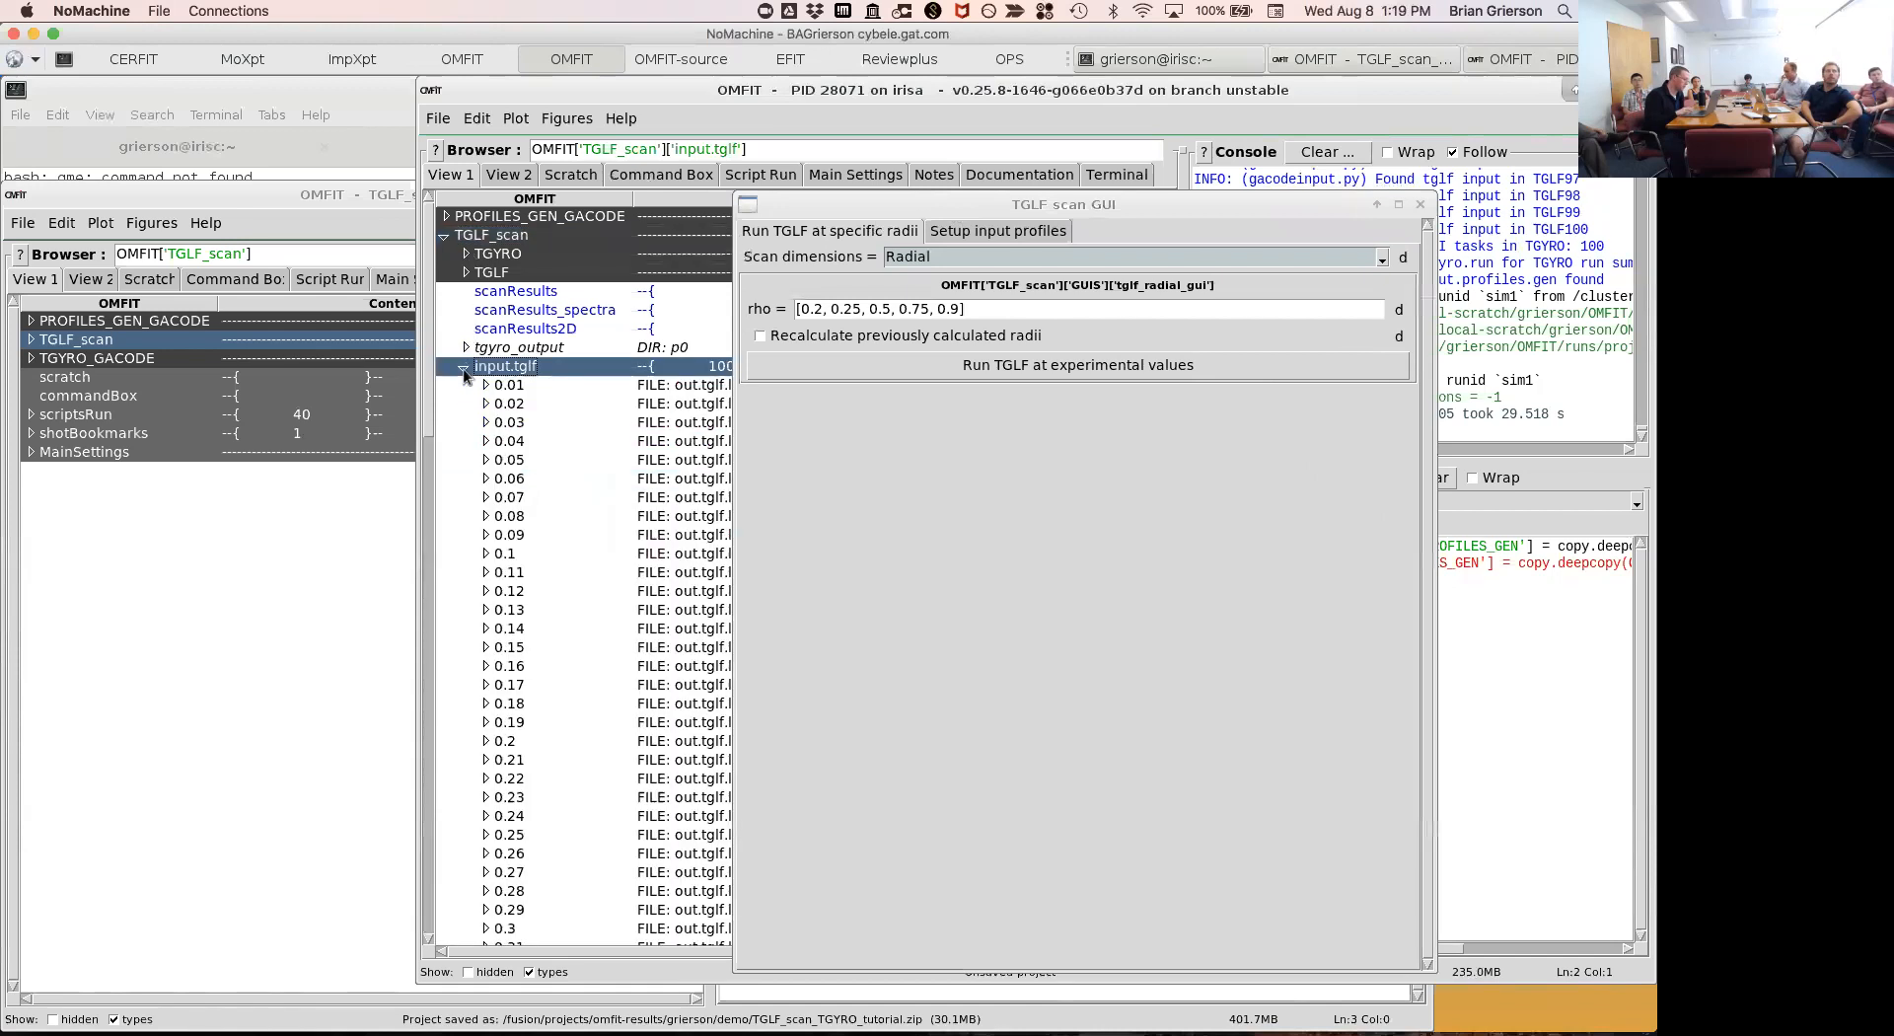
left_click_drag(825, 204, 1101, 270)
scroll(678, 398, "down", 12)
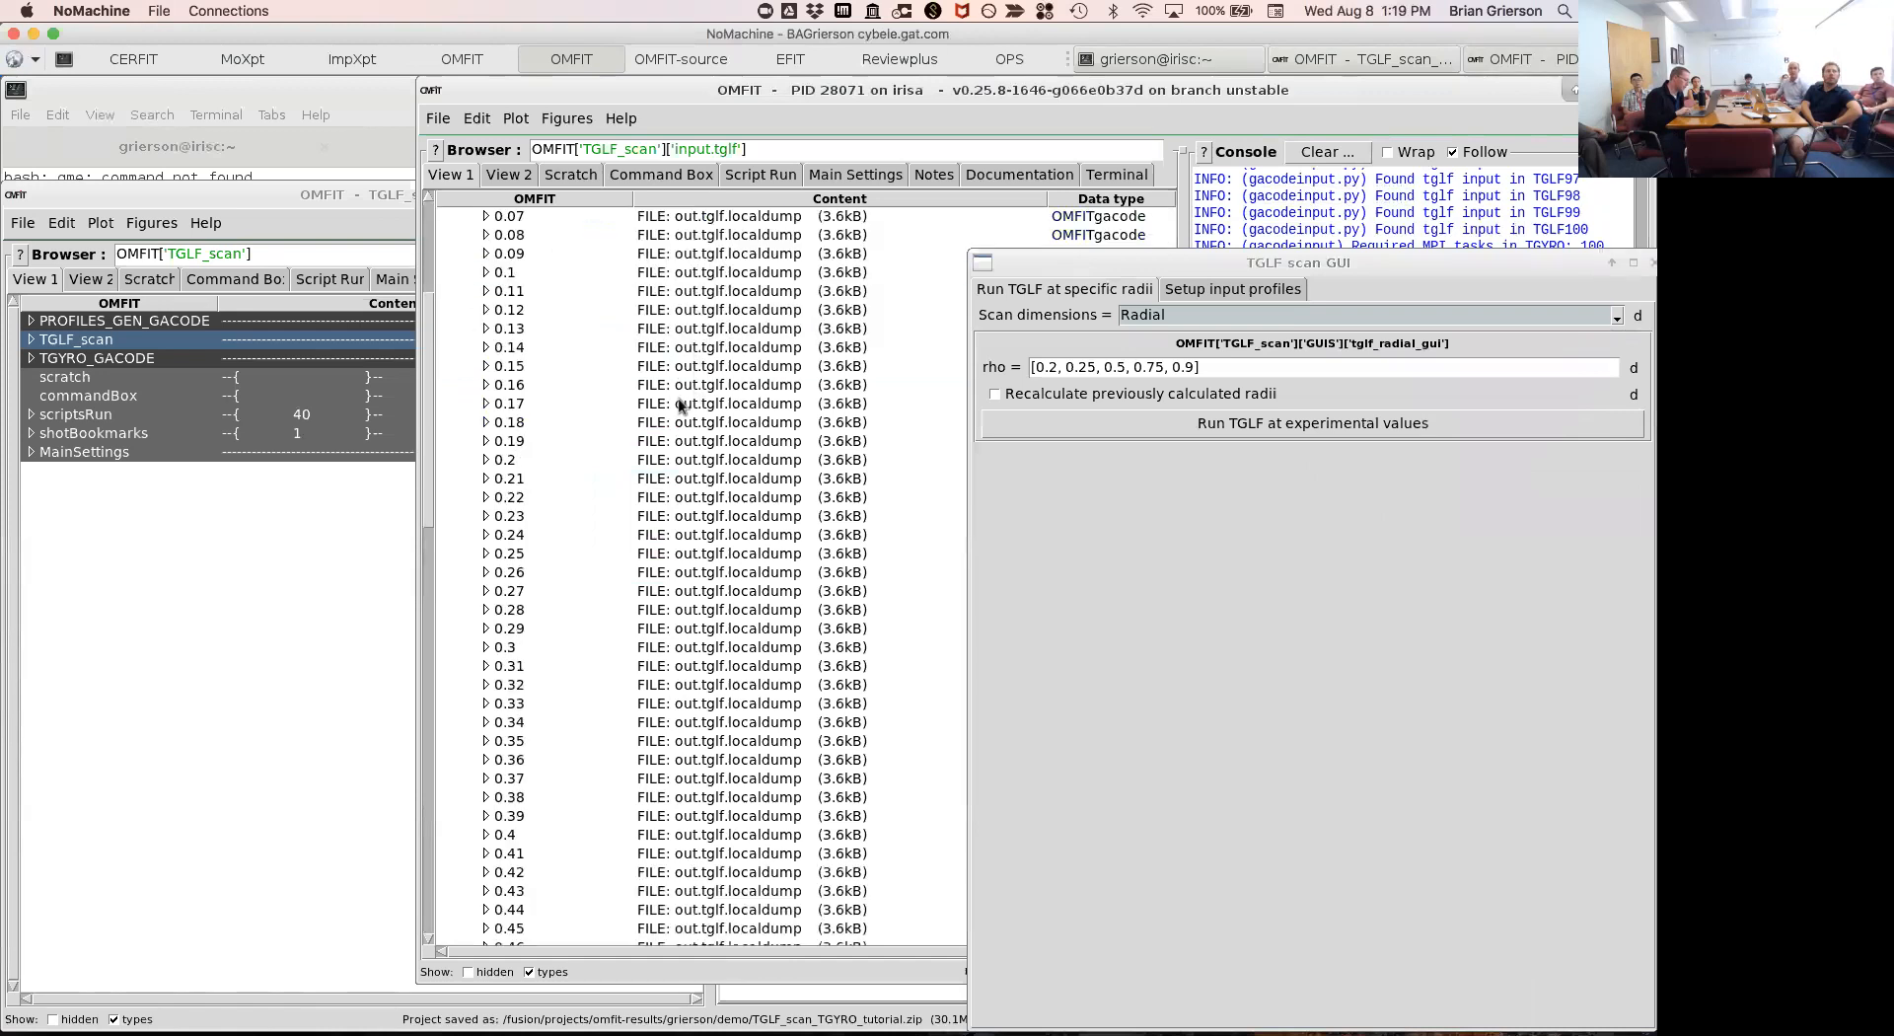
scroll(678, 399, "down", 12)
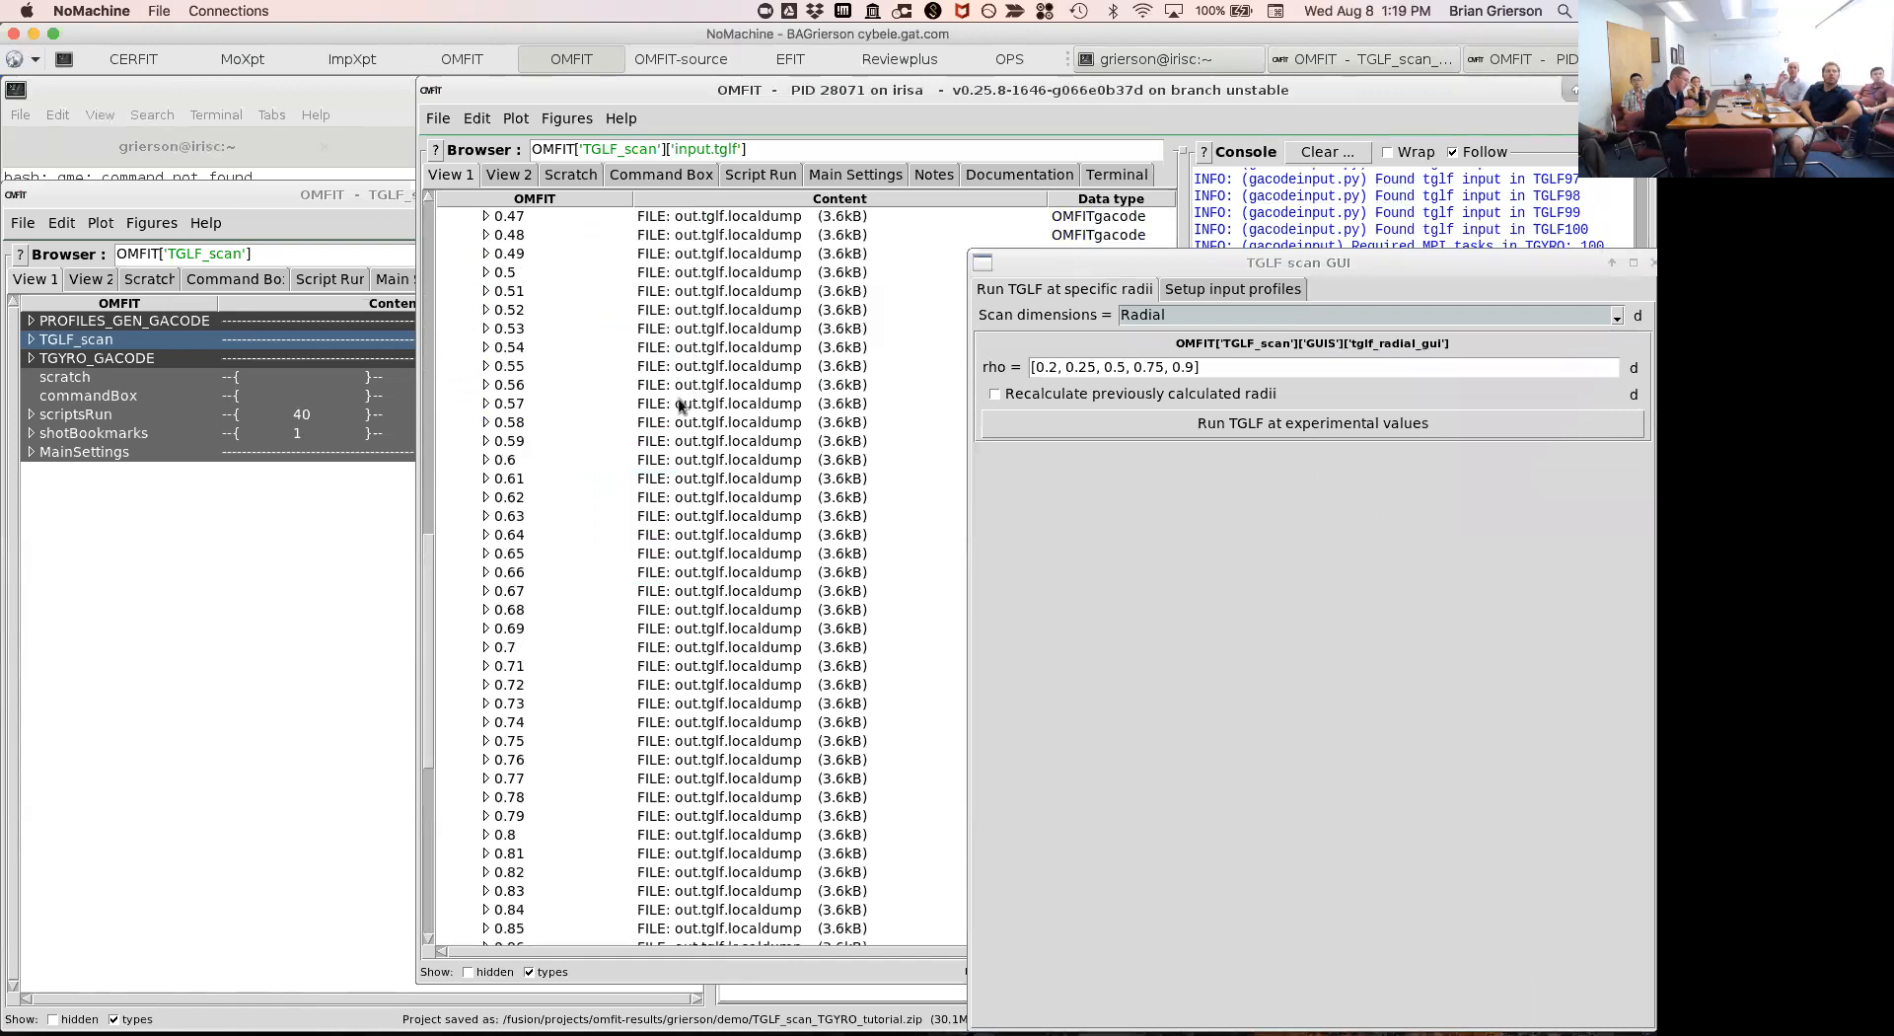
Open the out.tglf.localdump file for radius 0.62, read through its species and geometry parameters, and close the editor.
left_click(700, 404)
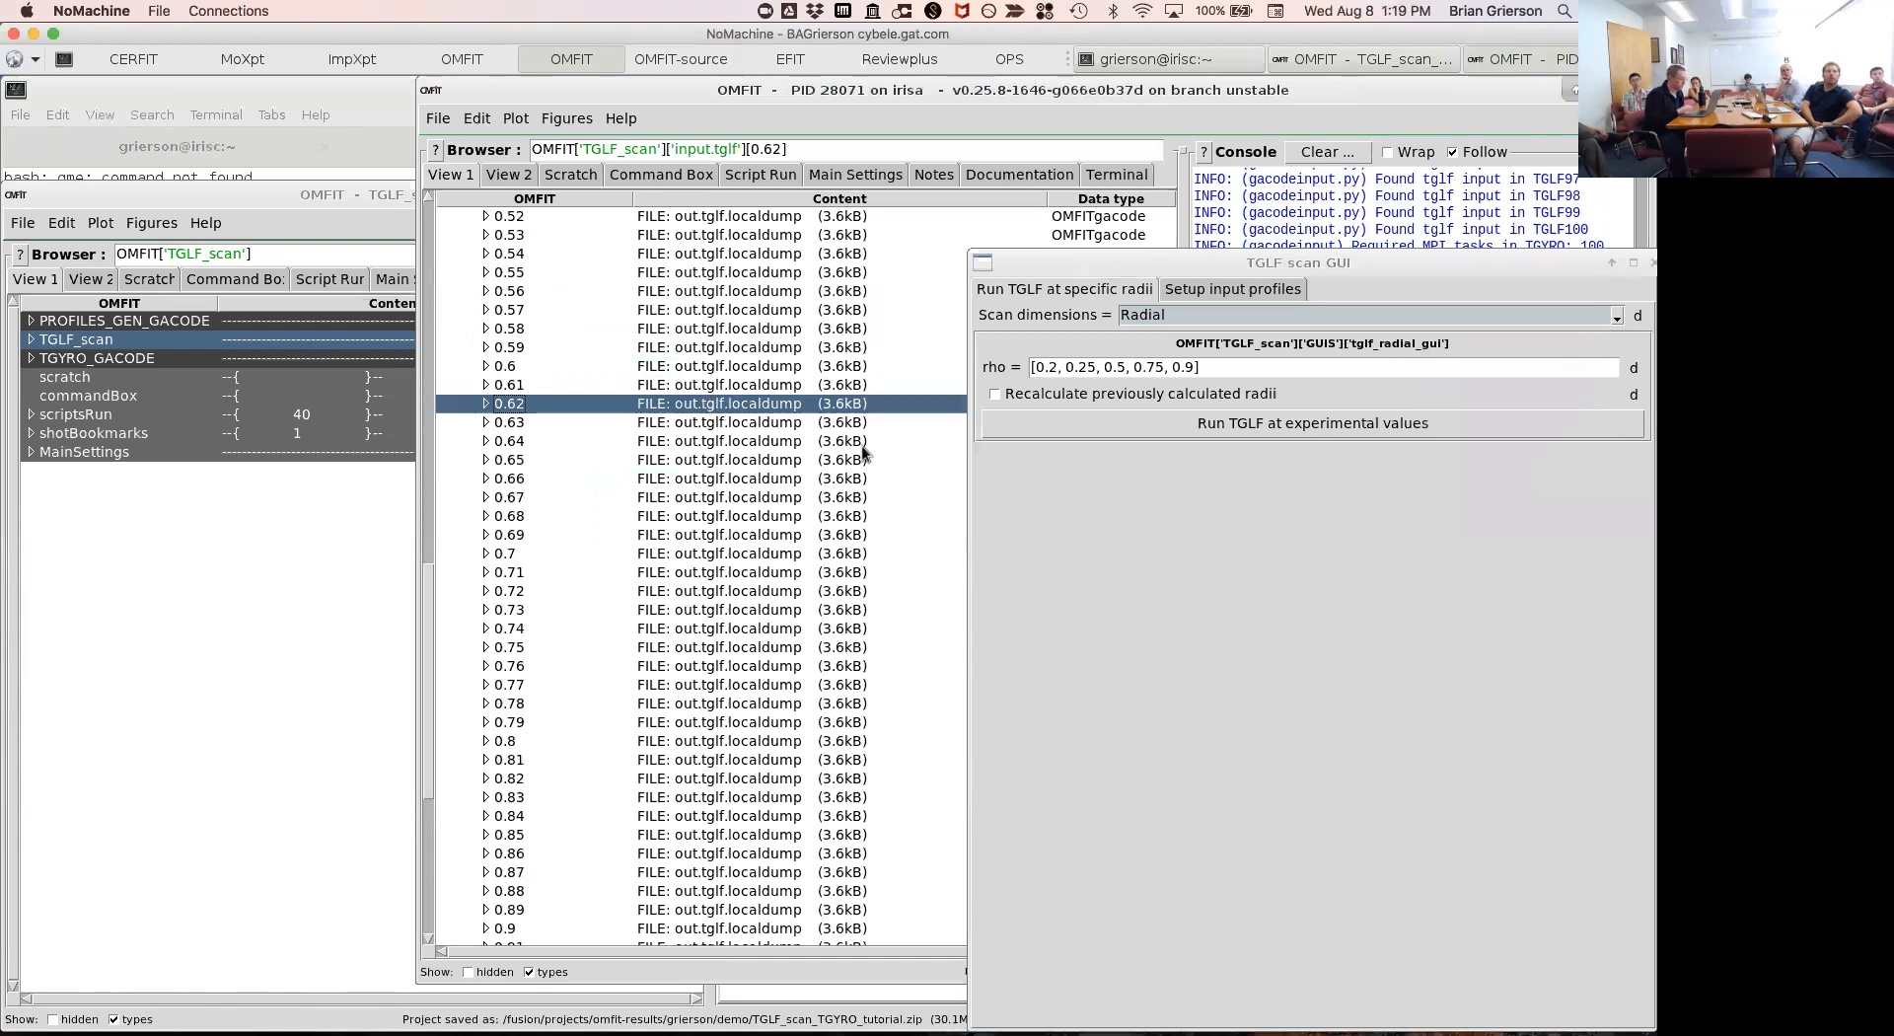
key("Down")
key("Down")
key("Down")
key("Down")
key("Down")
key("Down")
key("Down")
key("Down")
key("Down")
key("Down")
key("Down")
key("Down")
key("Down")
key("Down")
key("Down")
key("Down")
key("Down")
key("Down")
key("Down")
key("Down")
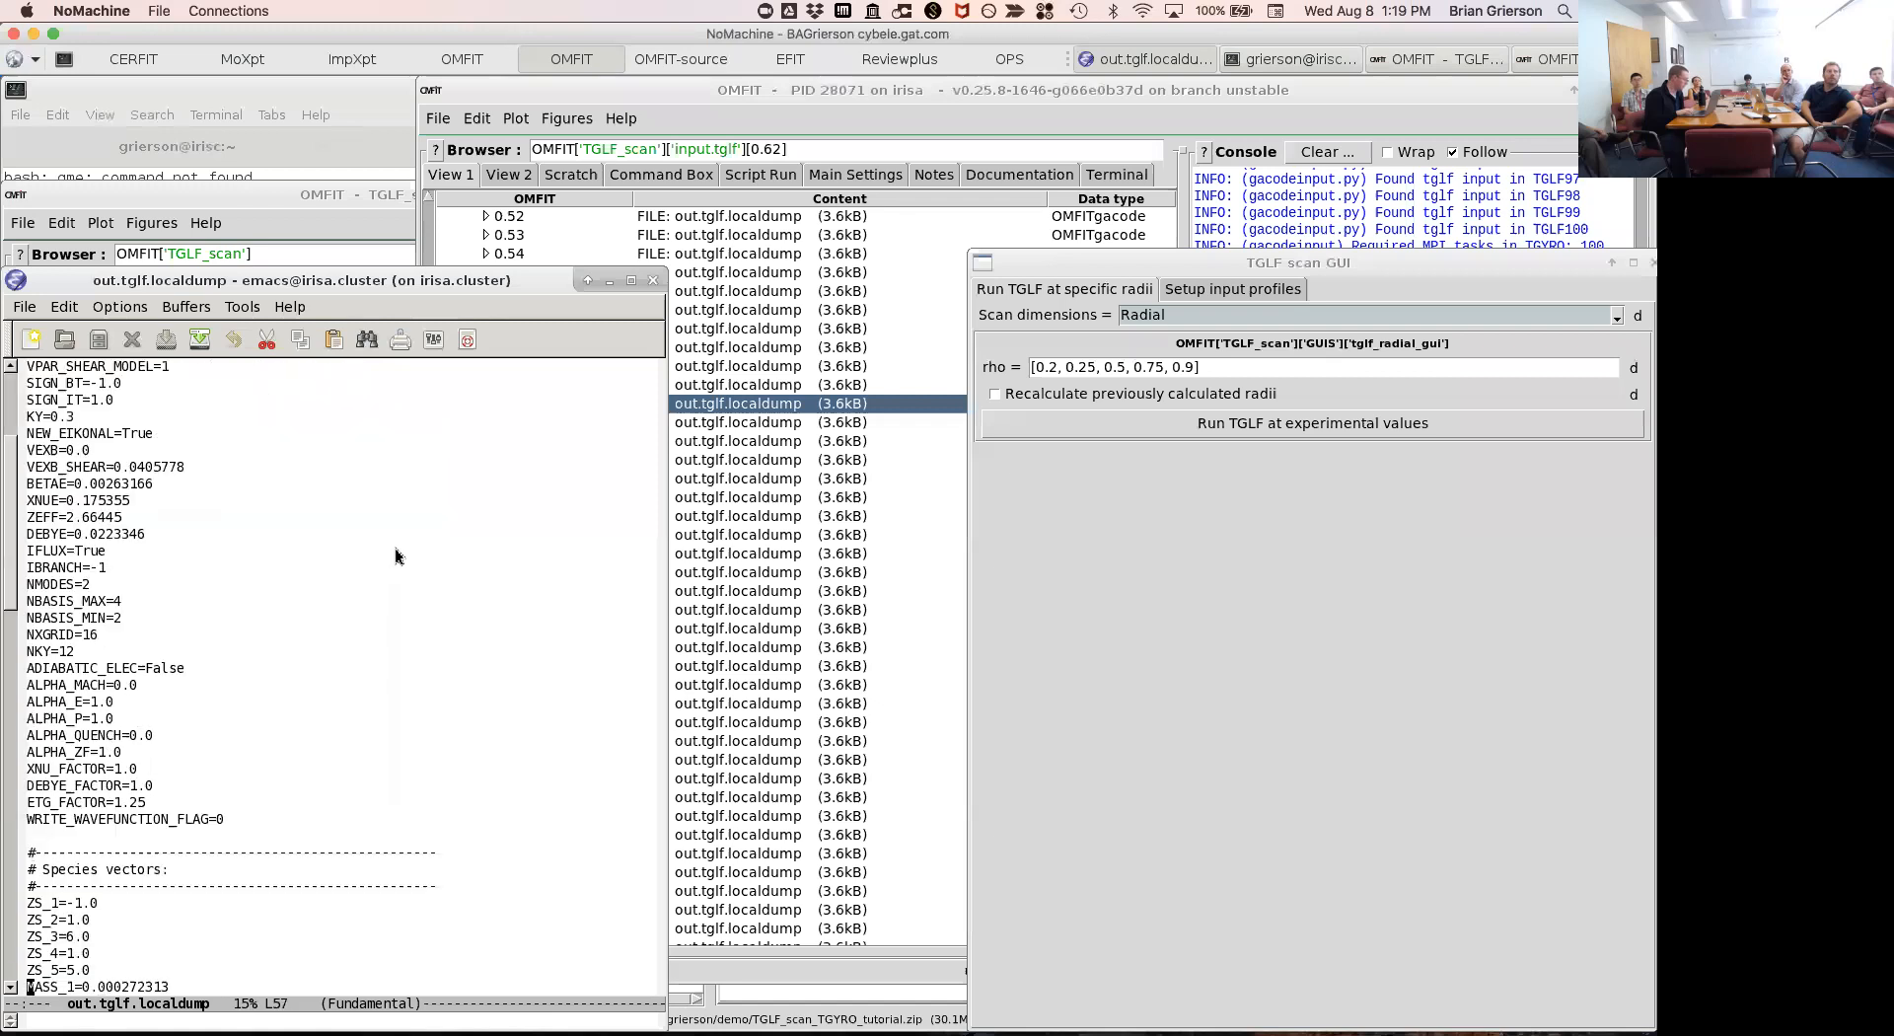
key("Down")
key("Down")
key("Down")
key("Down")
key("Down")
key("Down")
key("Down")
key("Down")
key("Down")
key("Down")
key("Down")
key("Down")
key("Down")
key("Down")
key("Down")
key("Down")
key("Down")
key("Down")
key("Down")
key("Down")
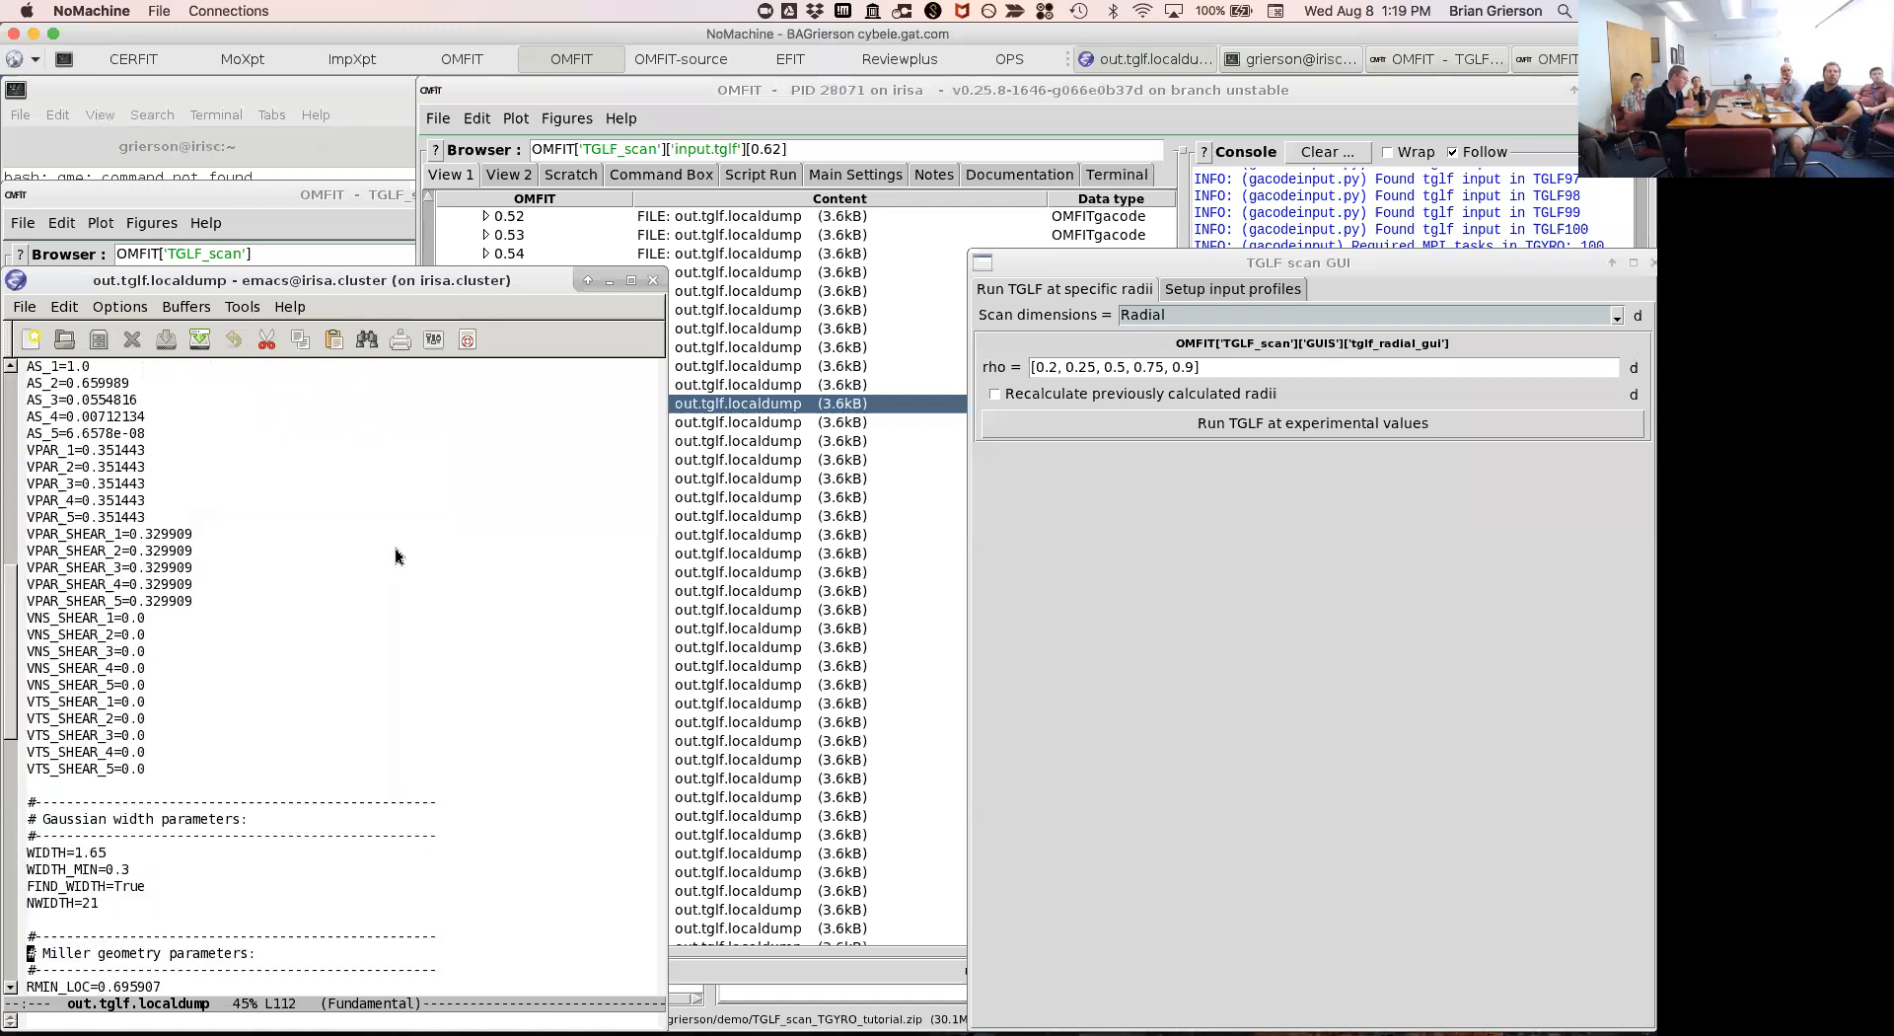
key("Down")
key("Down")
key("Down")
key("Down")
key("Down")
key("Down")
key("Down")
key("Down")
key("Down")
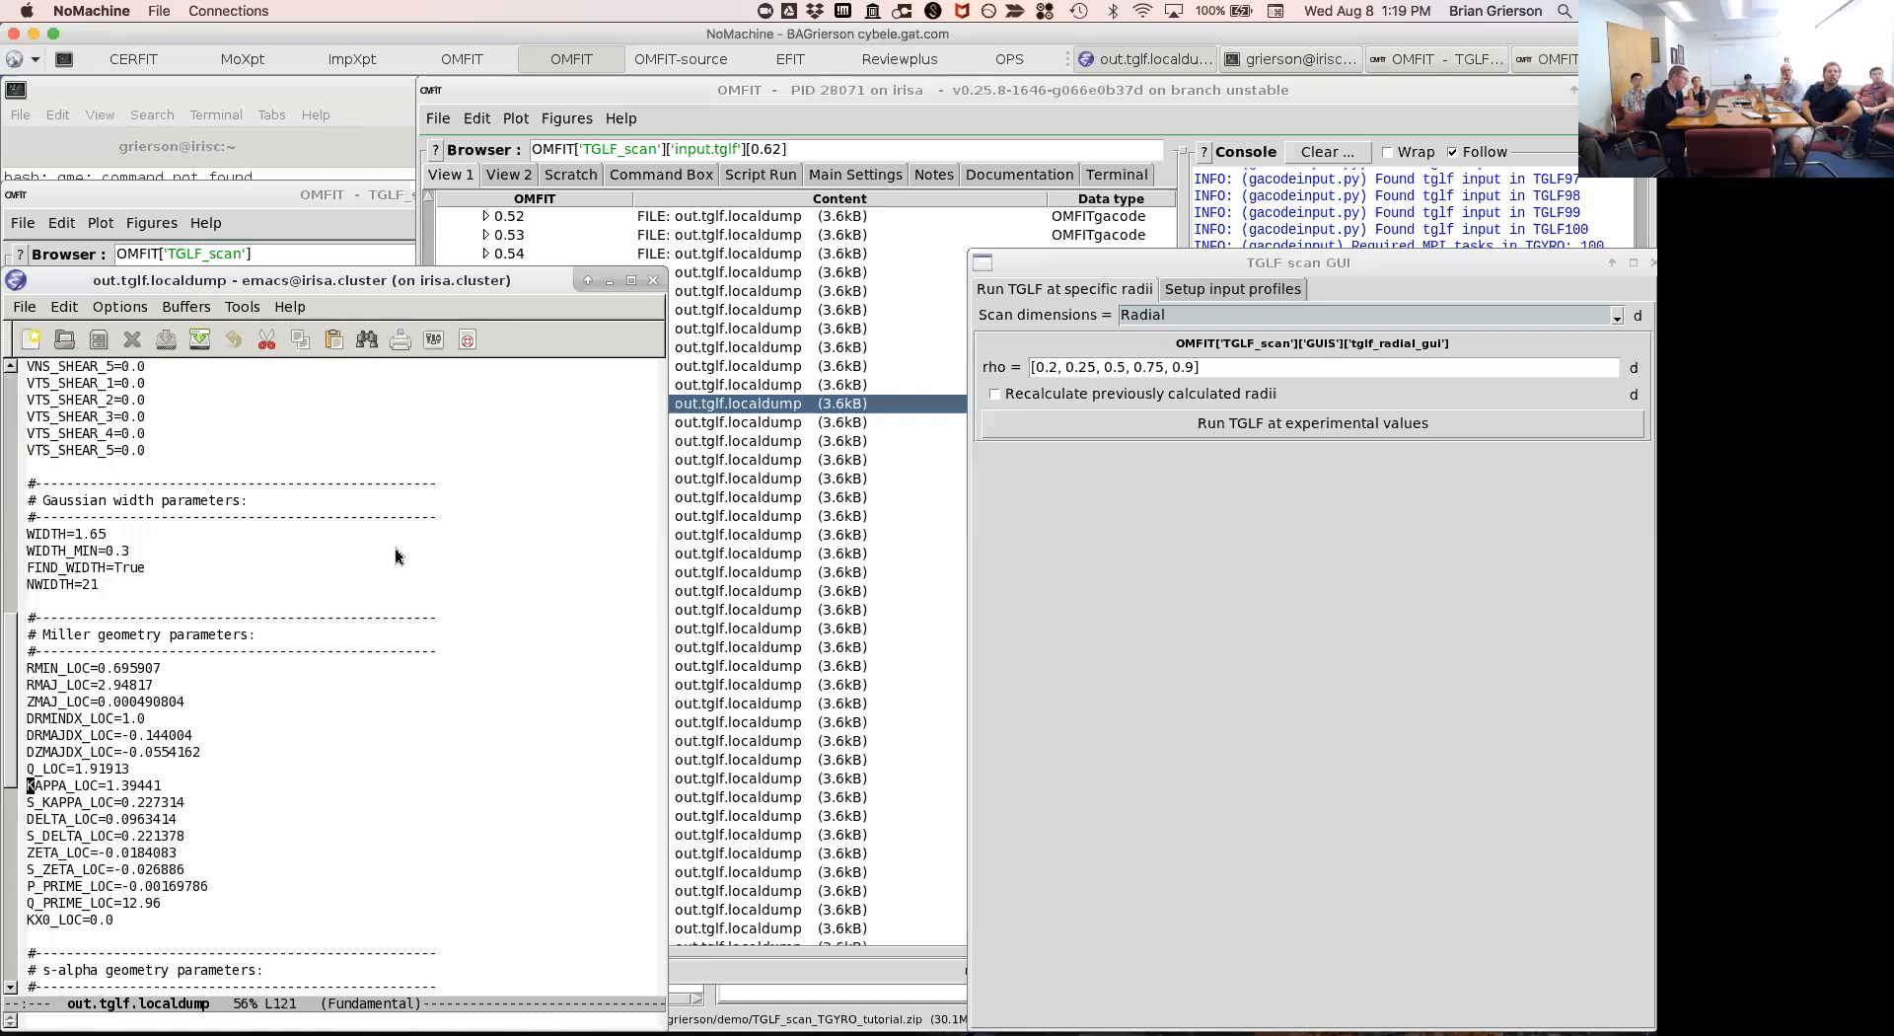
left_click(653, 283)
Inspect the parameters of the 0.62 input.tglf entry in the project tree and collapse the TGLF_scan module.
left_click(484, 405)
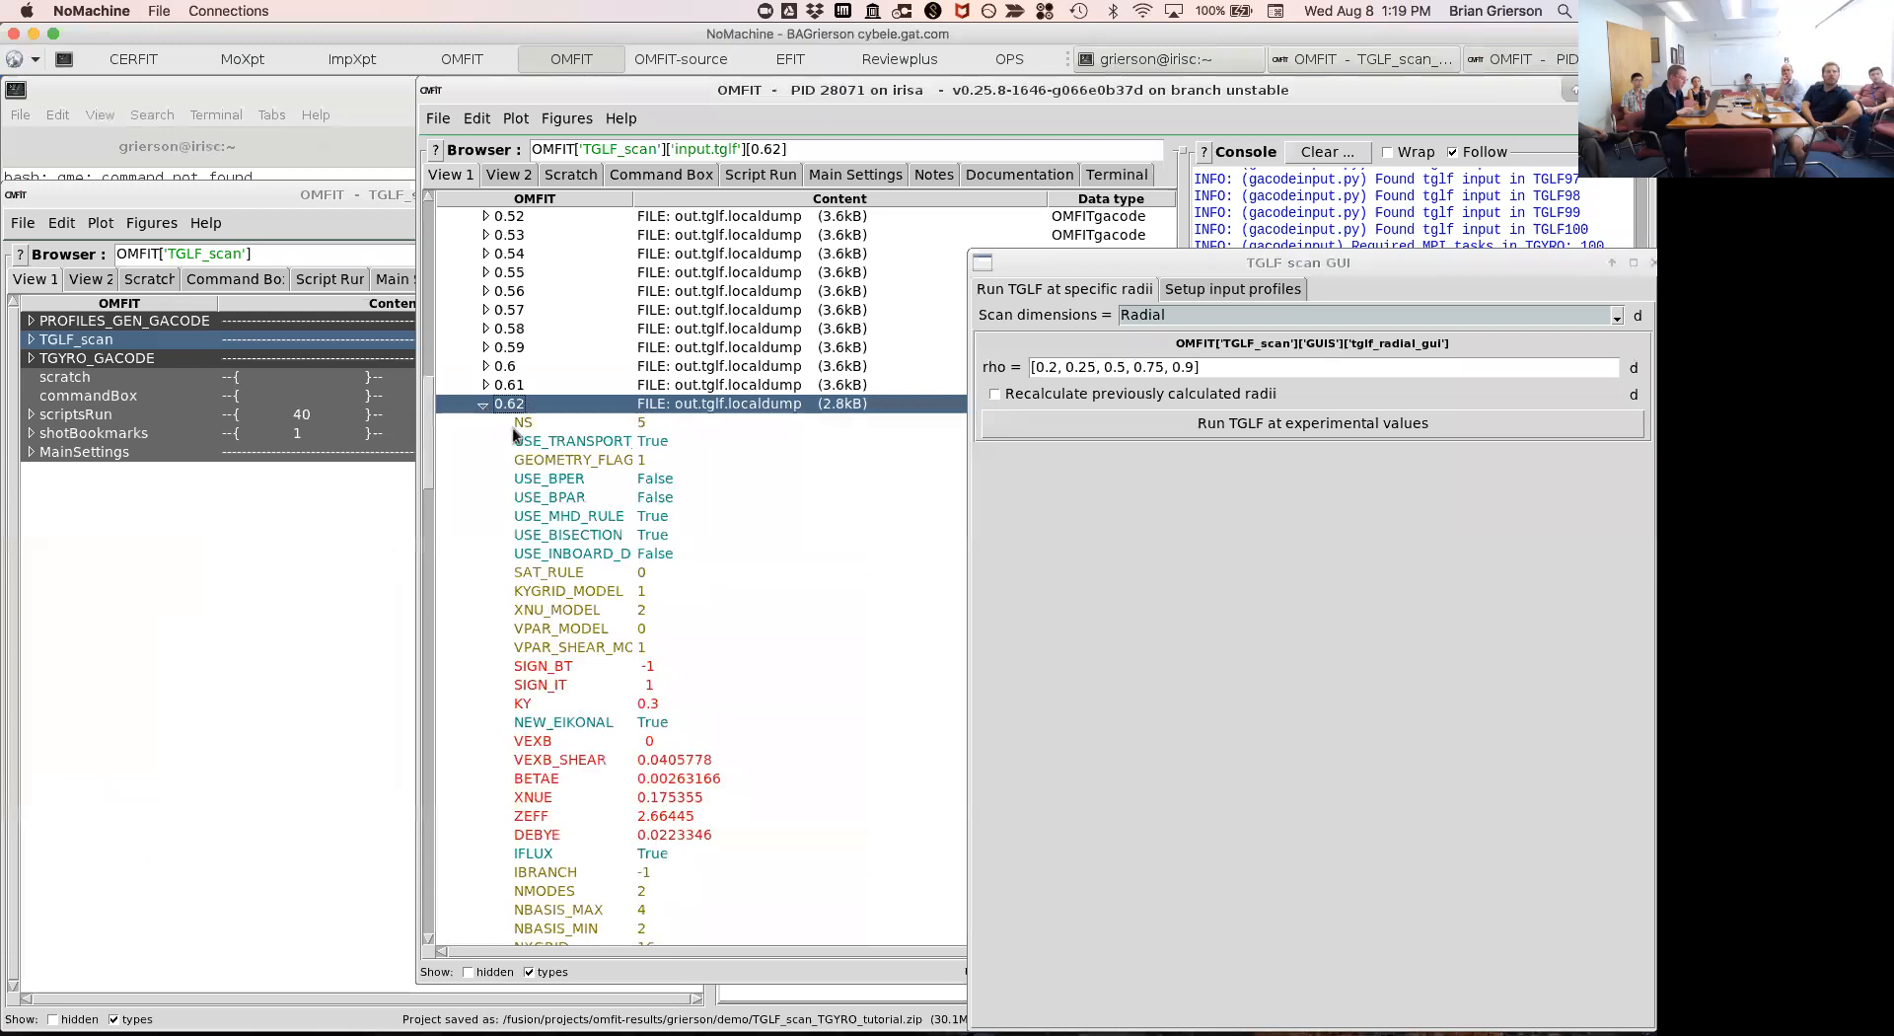
scroll(577, 524, "down", 5)
left_click(578, 522)
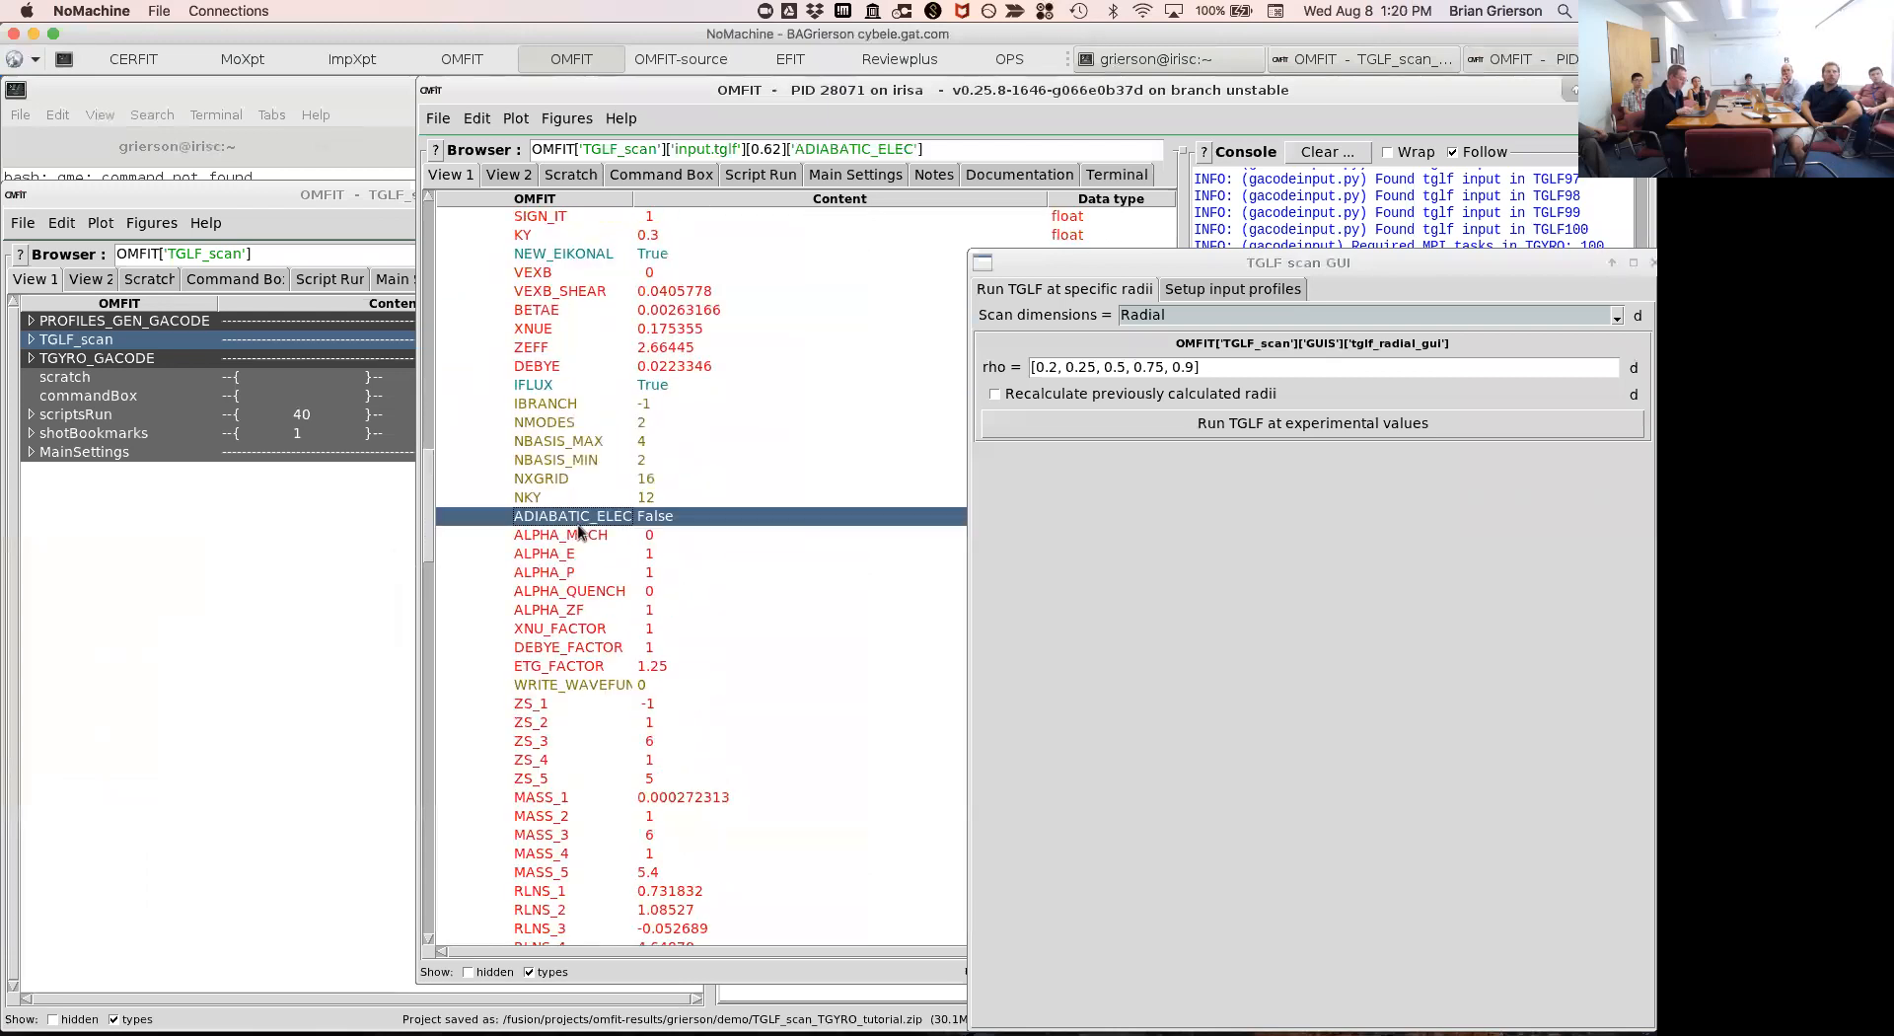
key("Left")
key("Left")
key("Left")
key("Left")
key("Left")
key("Left")
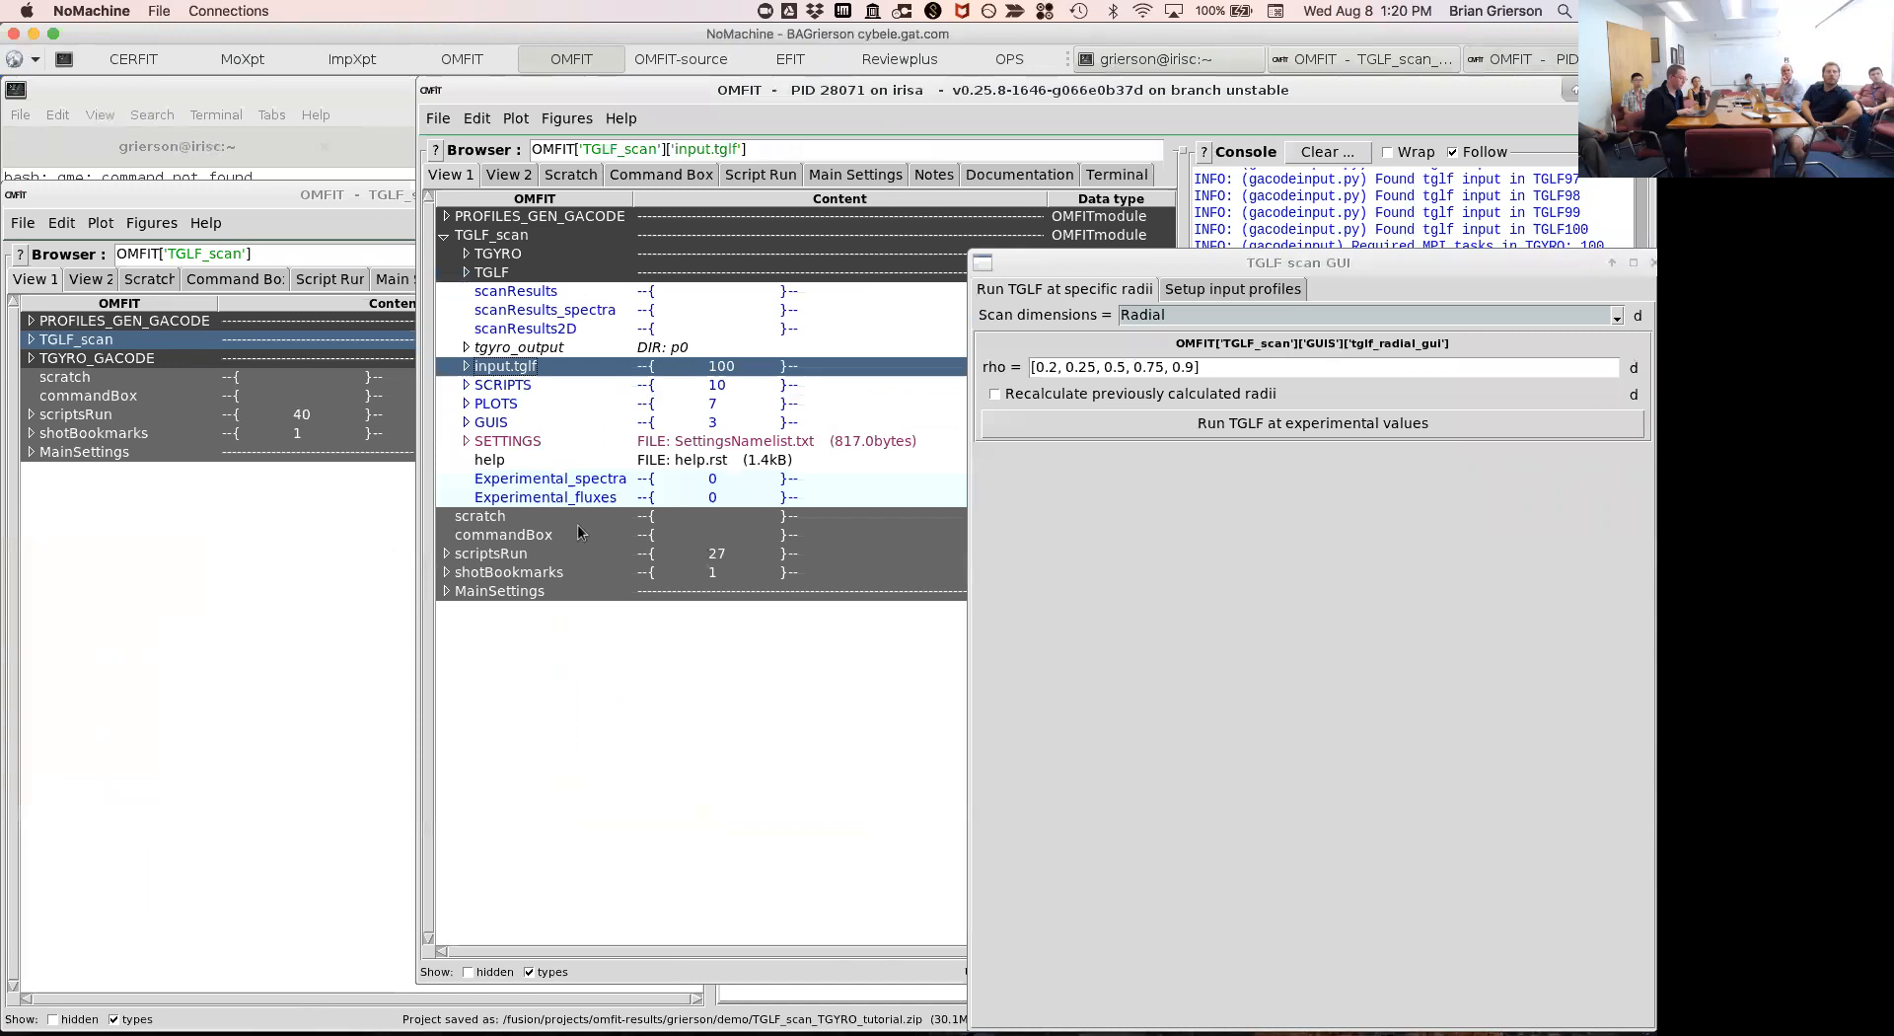
Set the radial scan's rho values to [0.3,0.4,0.5,0.6,0.7,0.8] and run TGLF at experimental values.
left_click_drag(1075, 263, 855, 233)
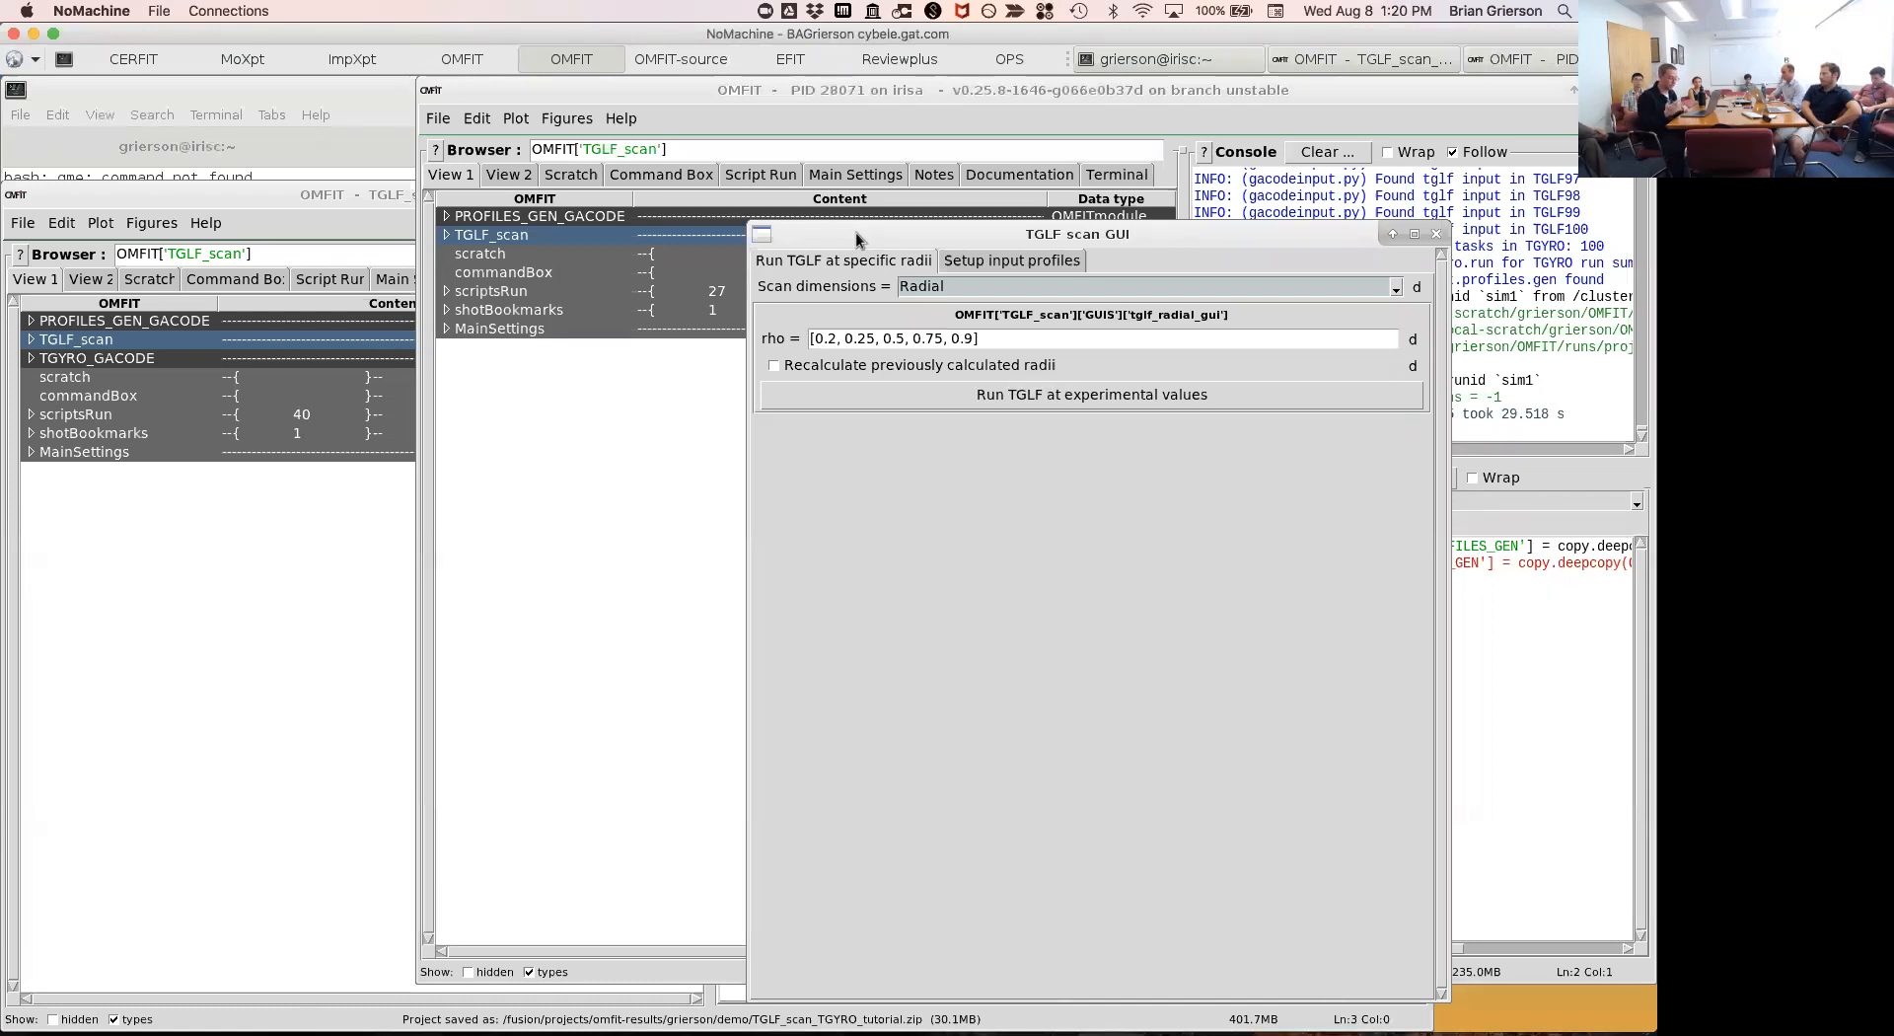
left_click_drag(856, 233, 776, 188)
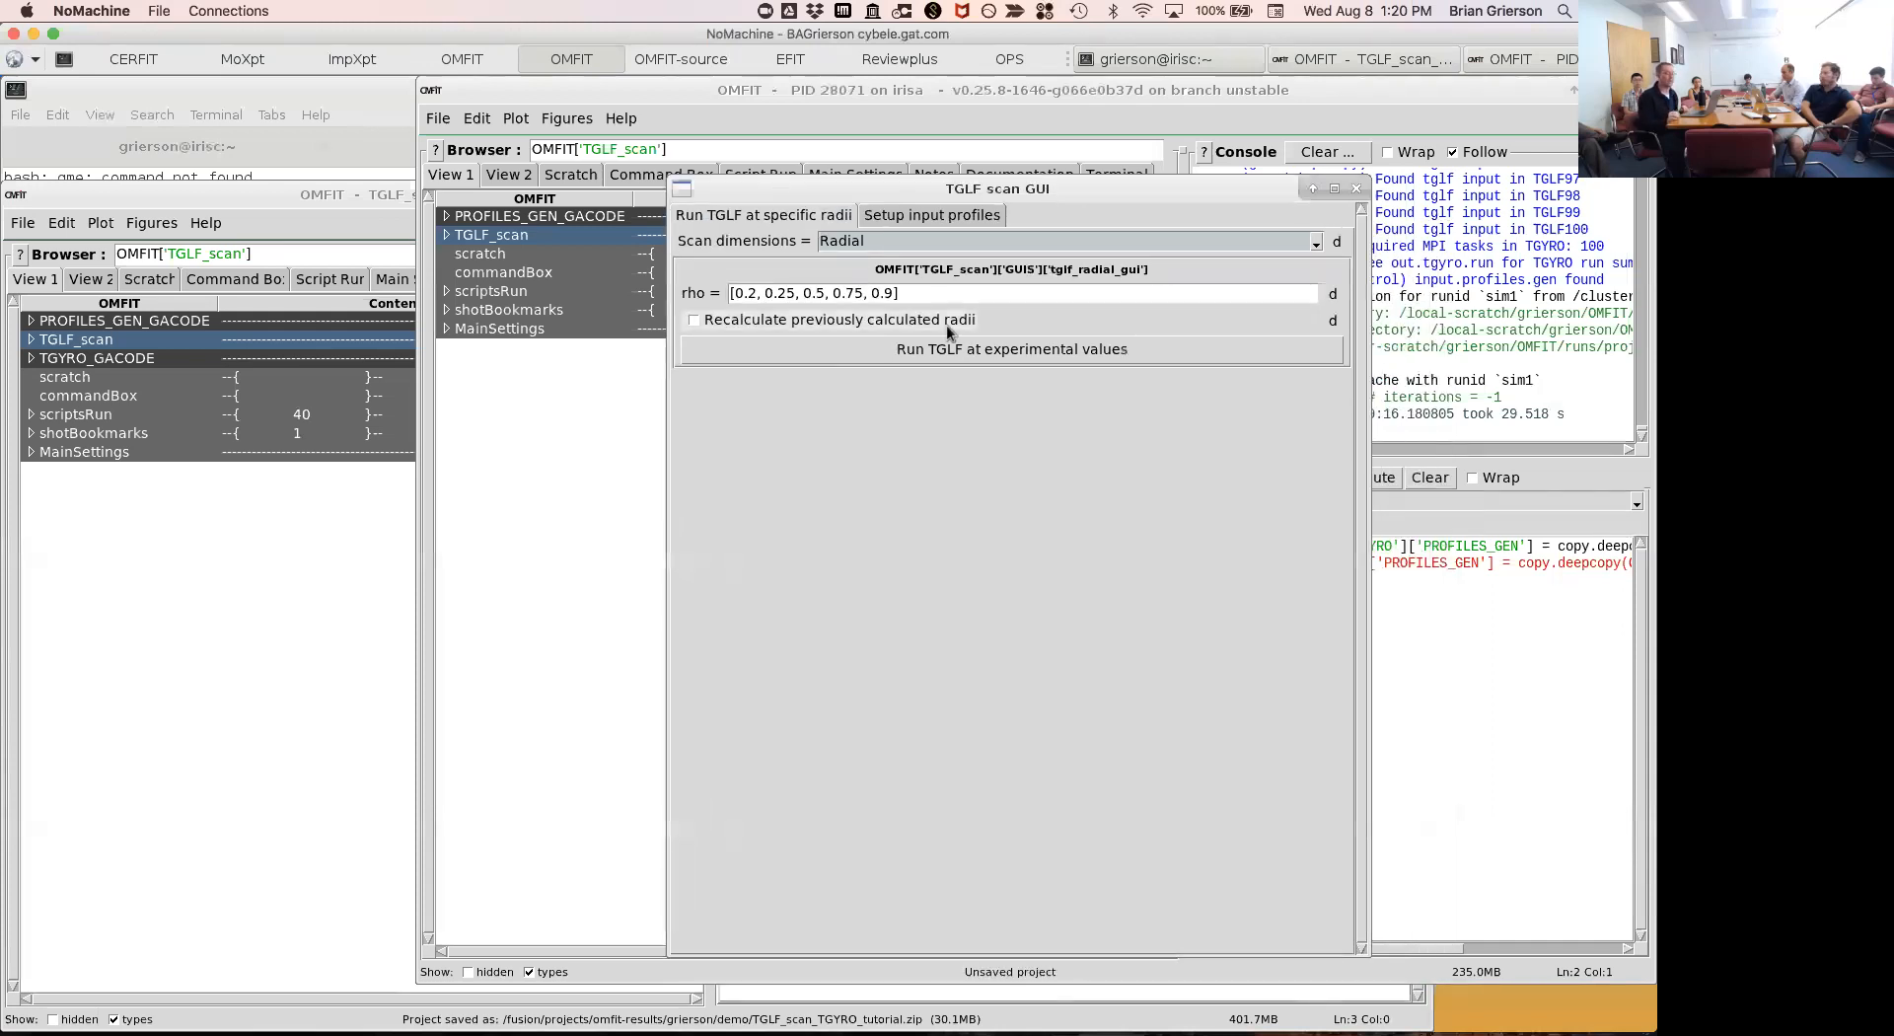
left_click(931, 293)
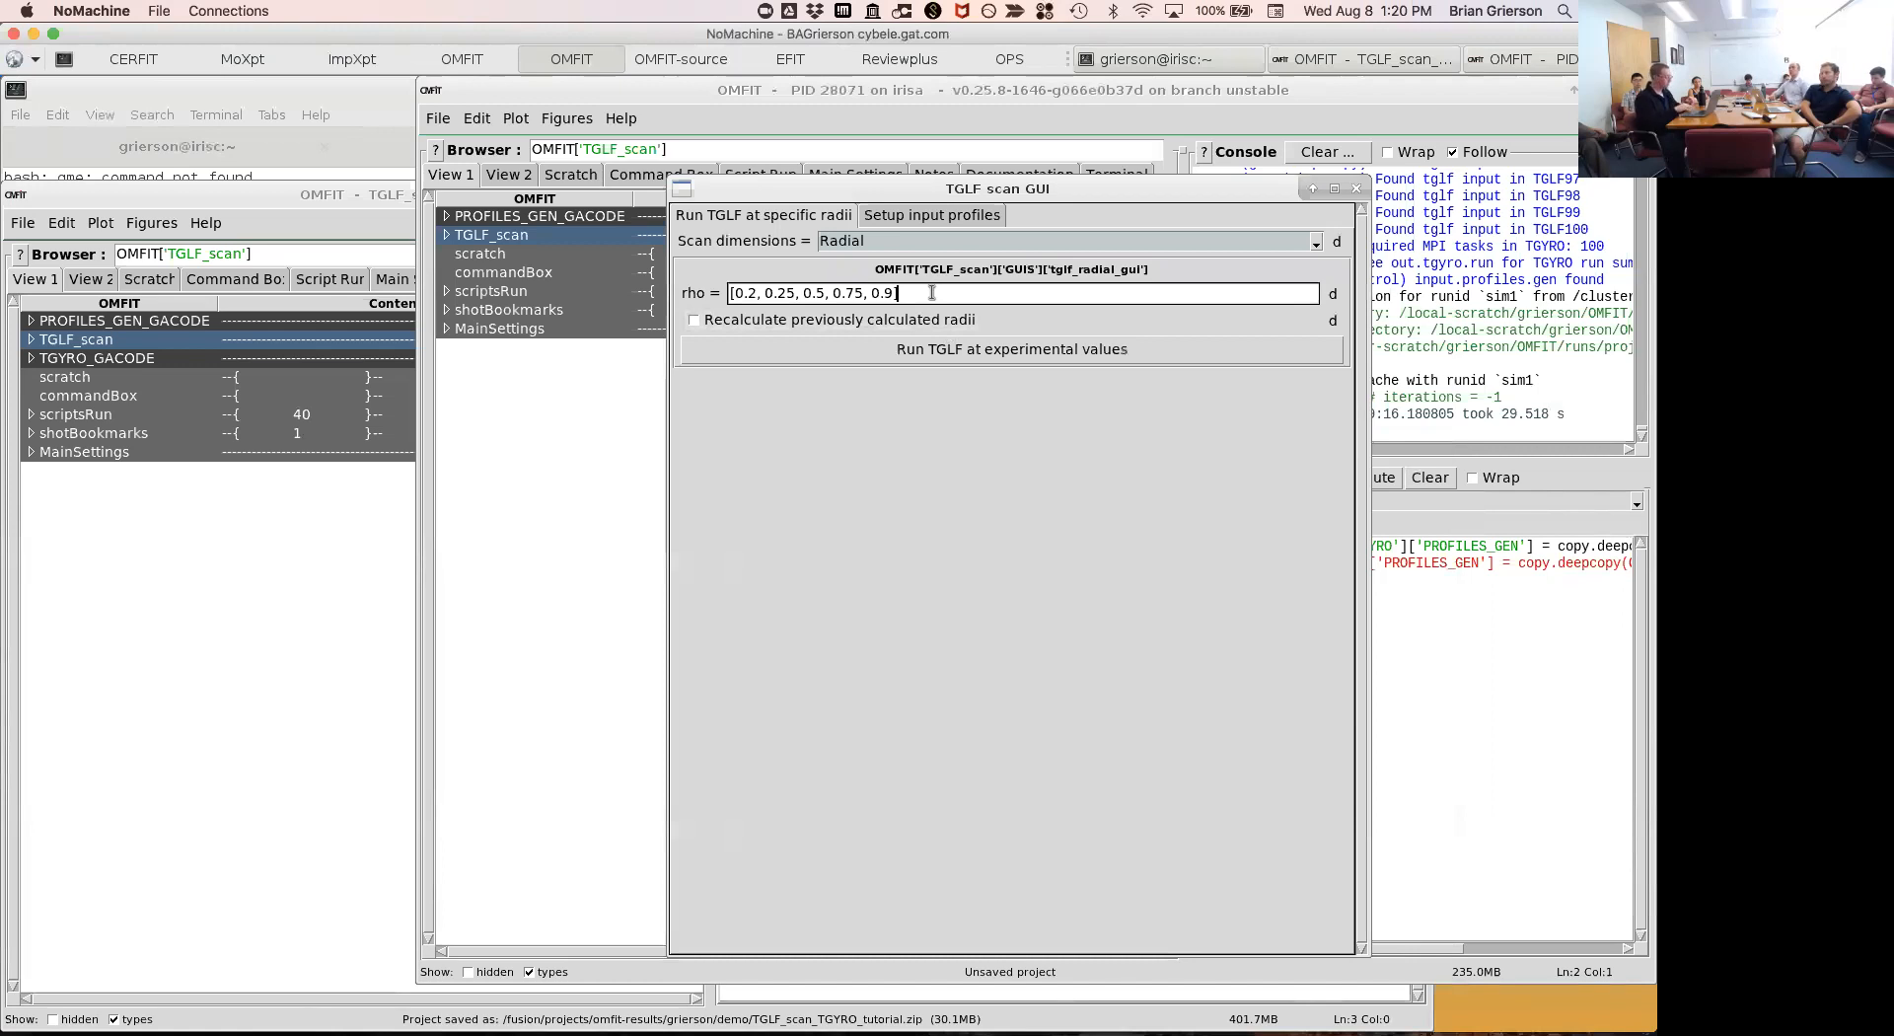
key("BackSpace")
key("BackSpace")
key("BackSpace")
key("BackSpace")
key("BackSpace")
key("BackSpace")
key("BackSpace")
key("BackSpace")
key("BackSpace")
key("BackSpace")
key("BackSpace")
key("BackSpace")
key("BackSpace")
key("BackSpace")
key("BackSpace")
key("BackSpace")
key("BackSpace")
key("BackSpace")
key("BackSpace")
key("BackSpace")
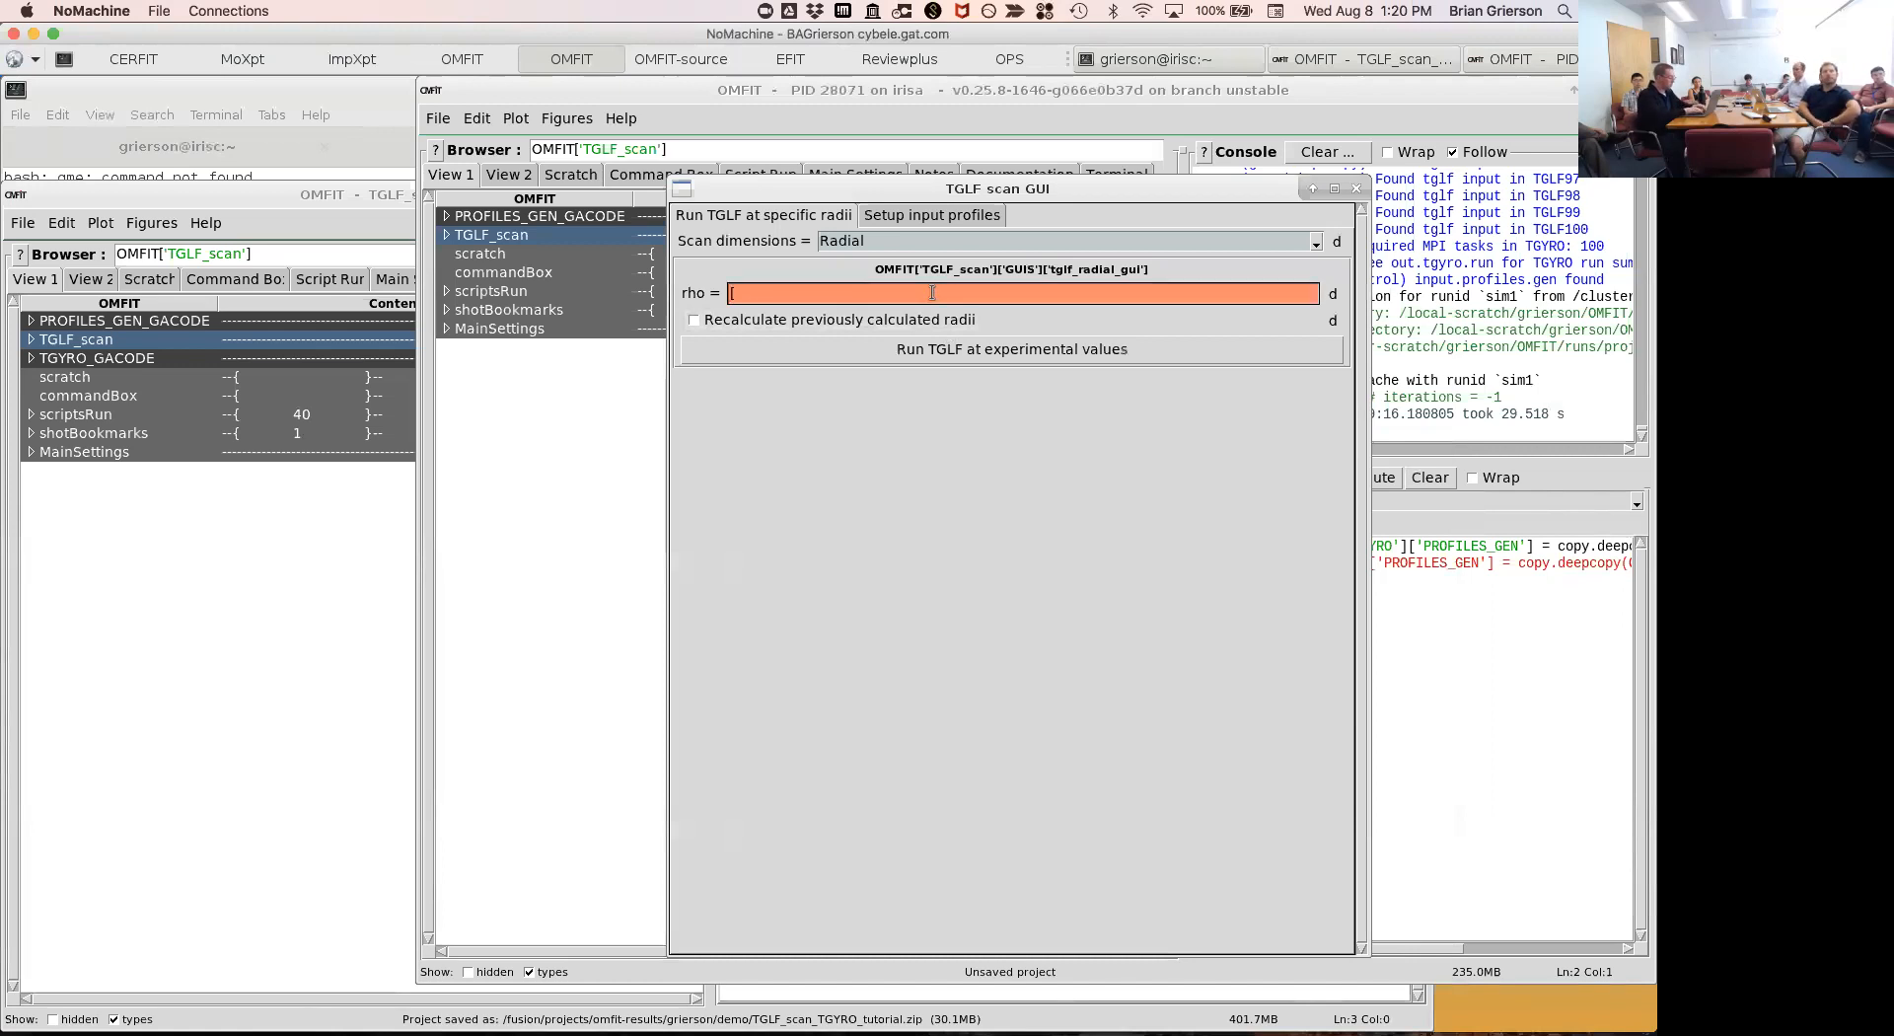
type("3,")
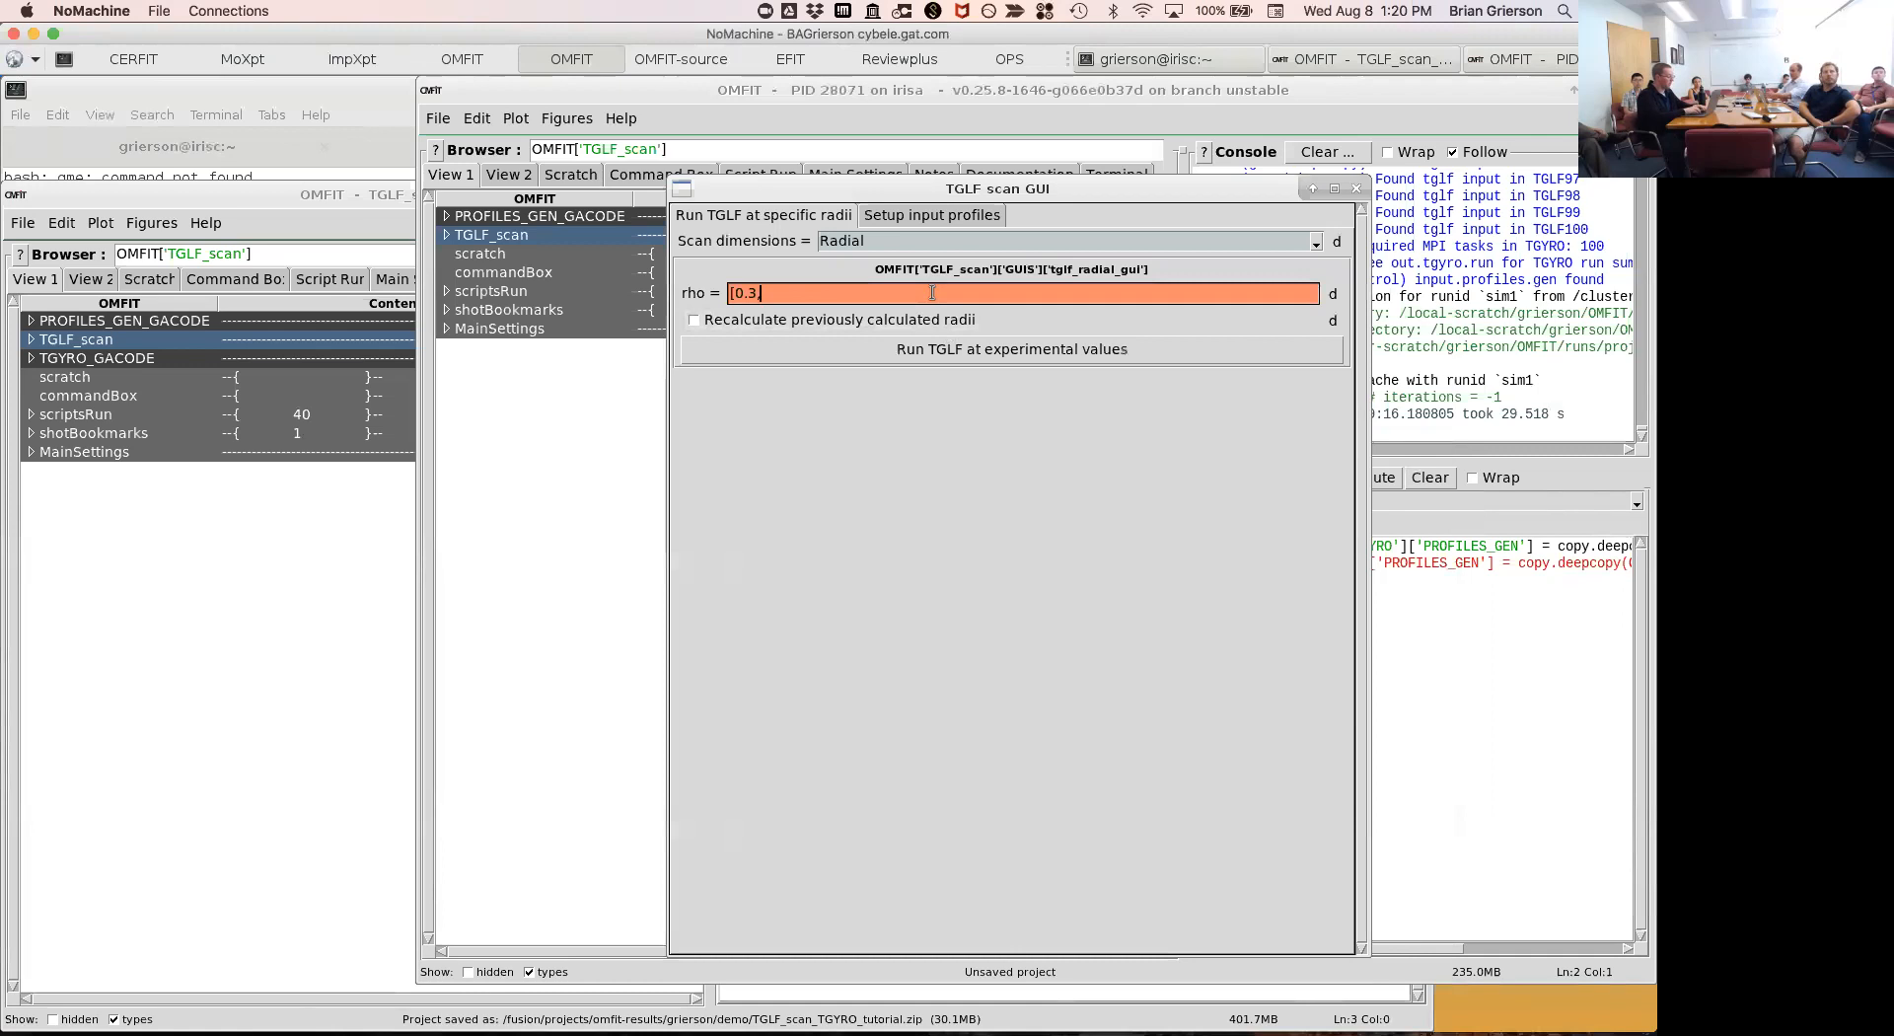
type("0.4,")
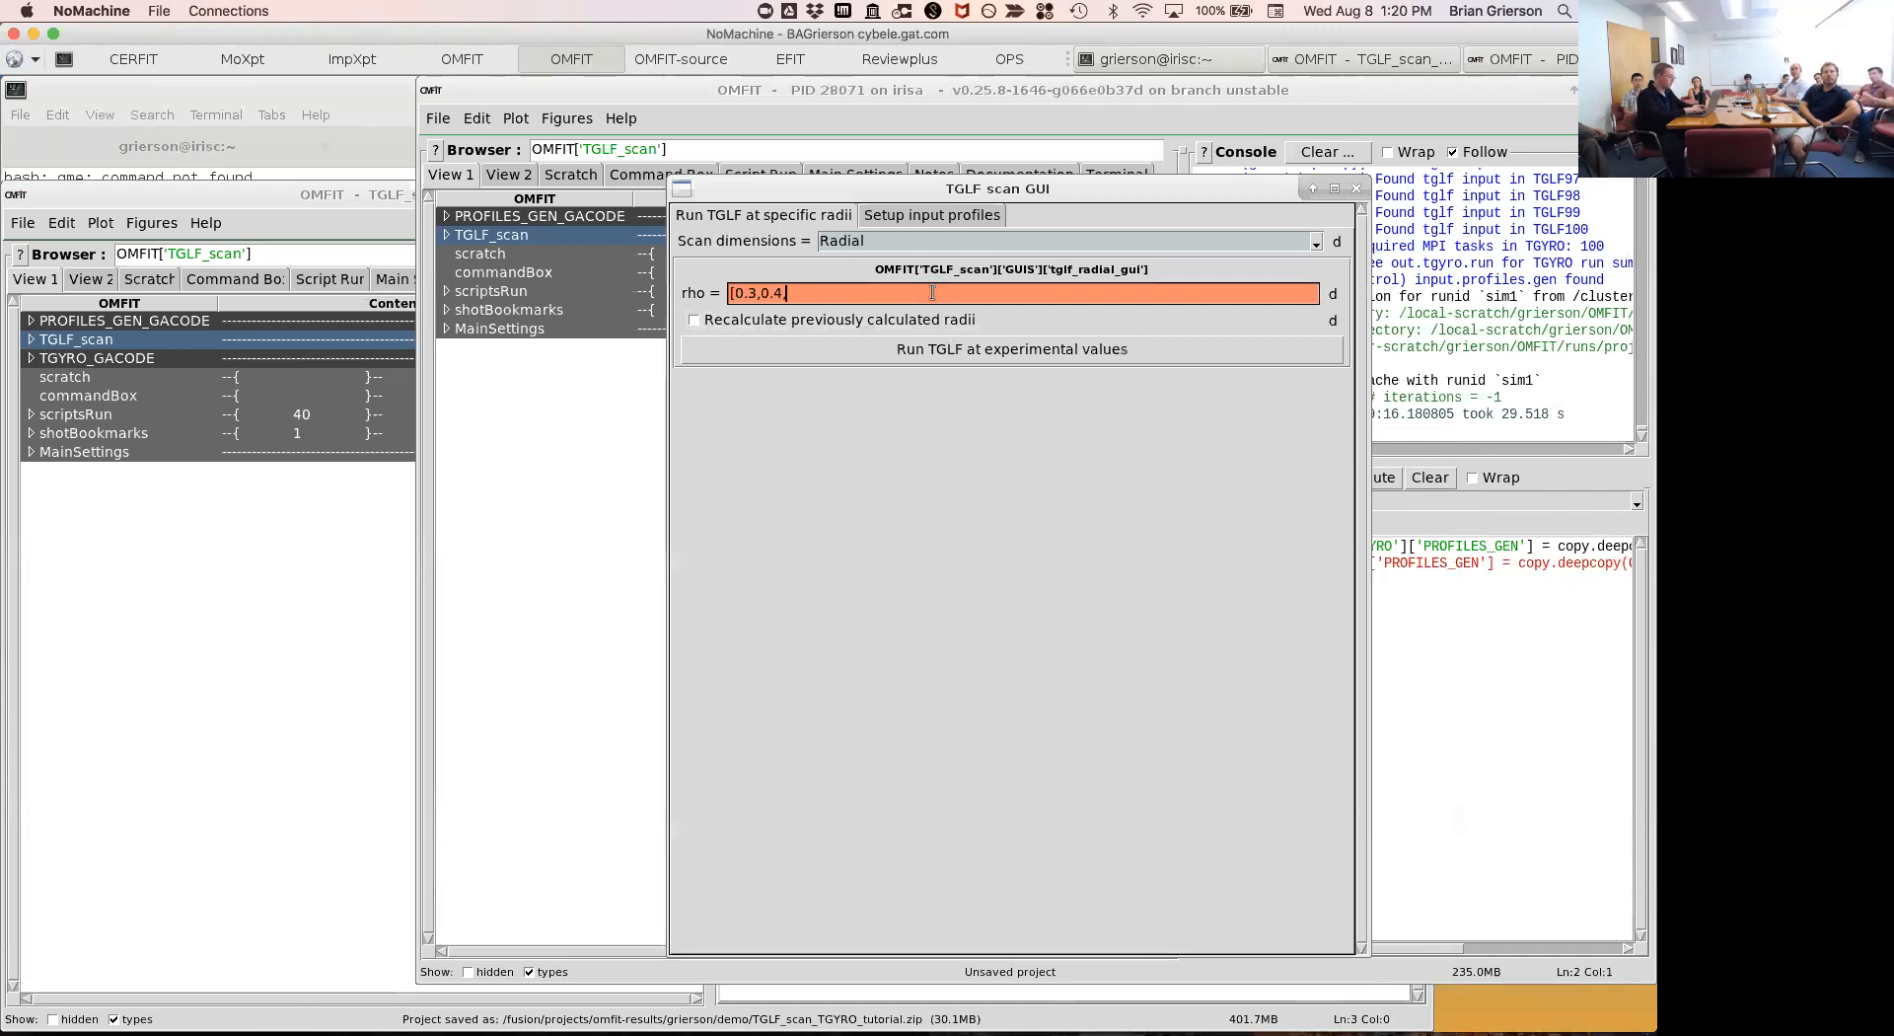
type("0.5,0.6,0.7")
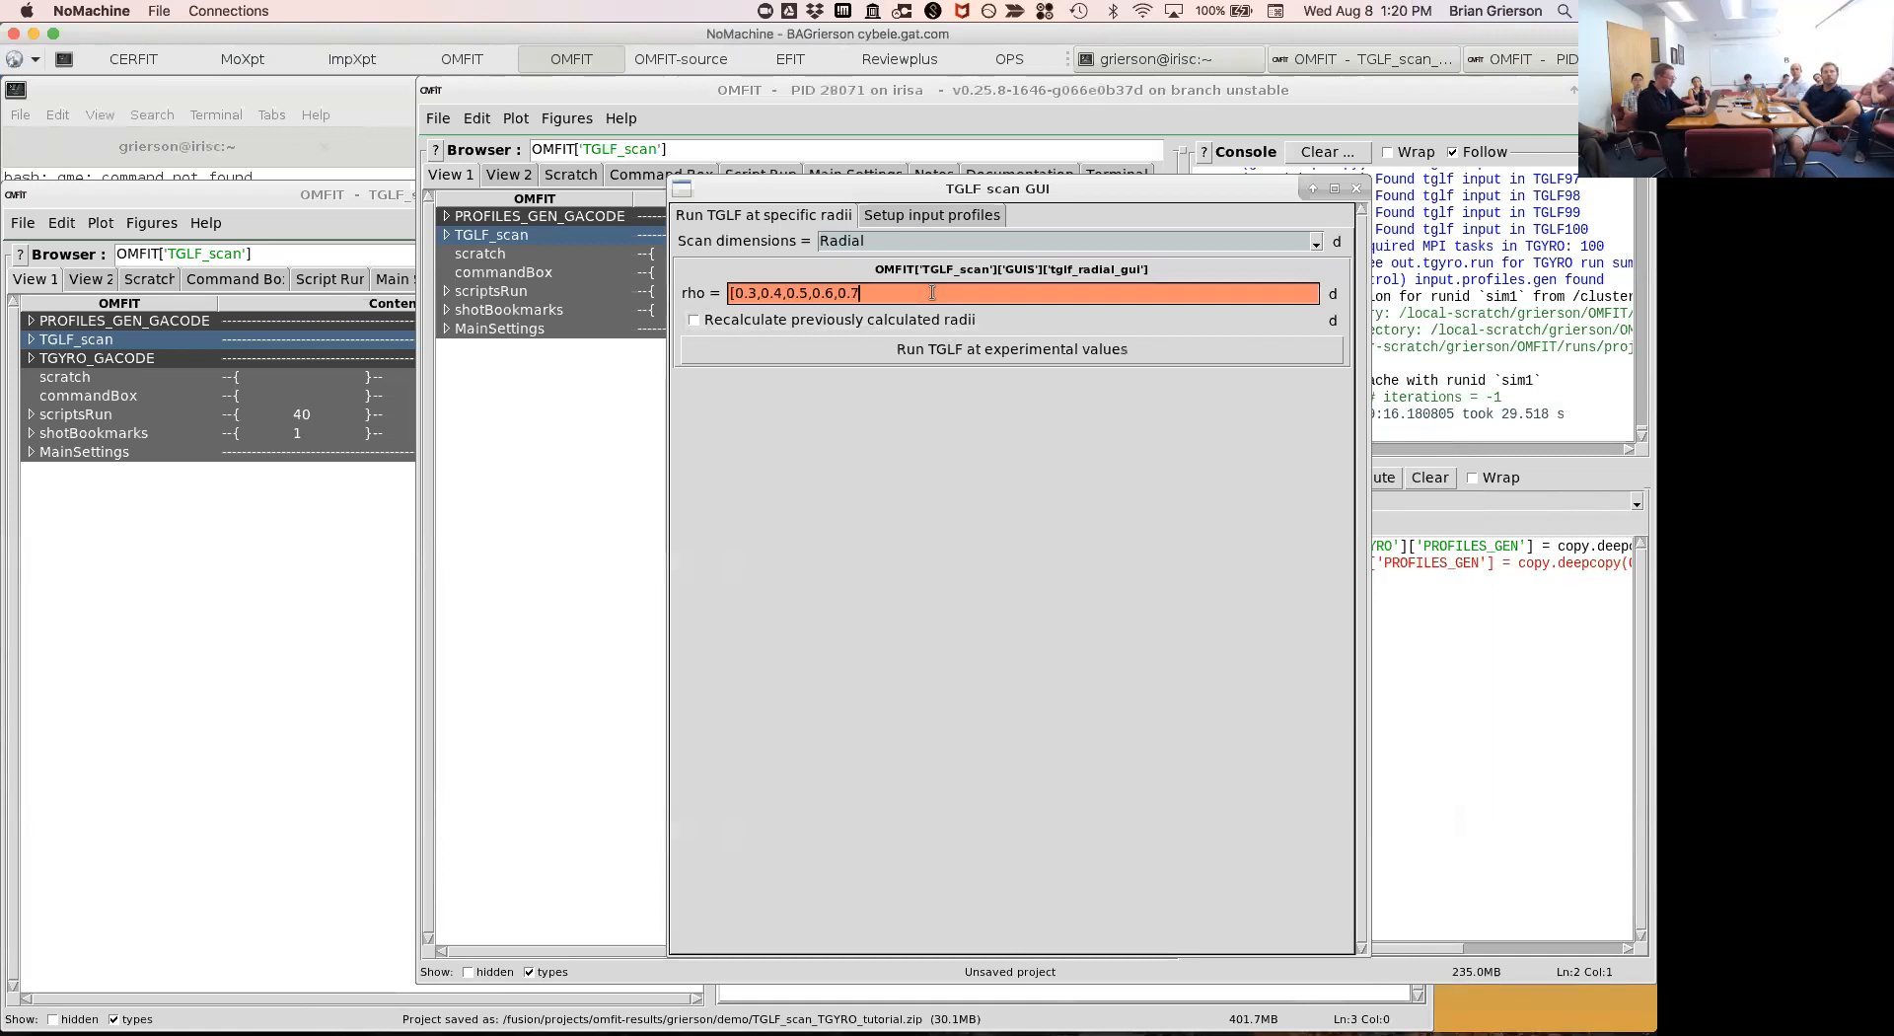
type(",0.8]")
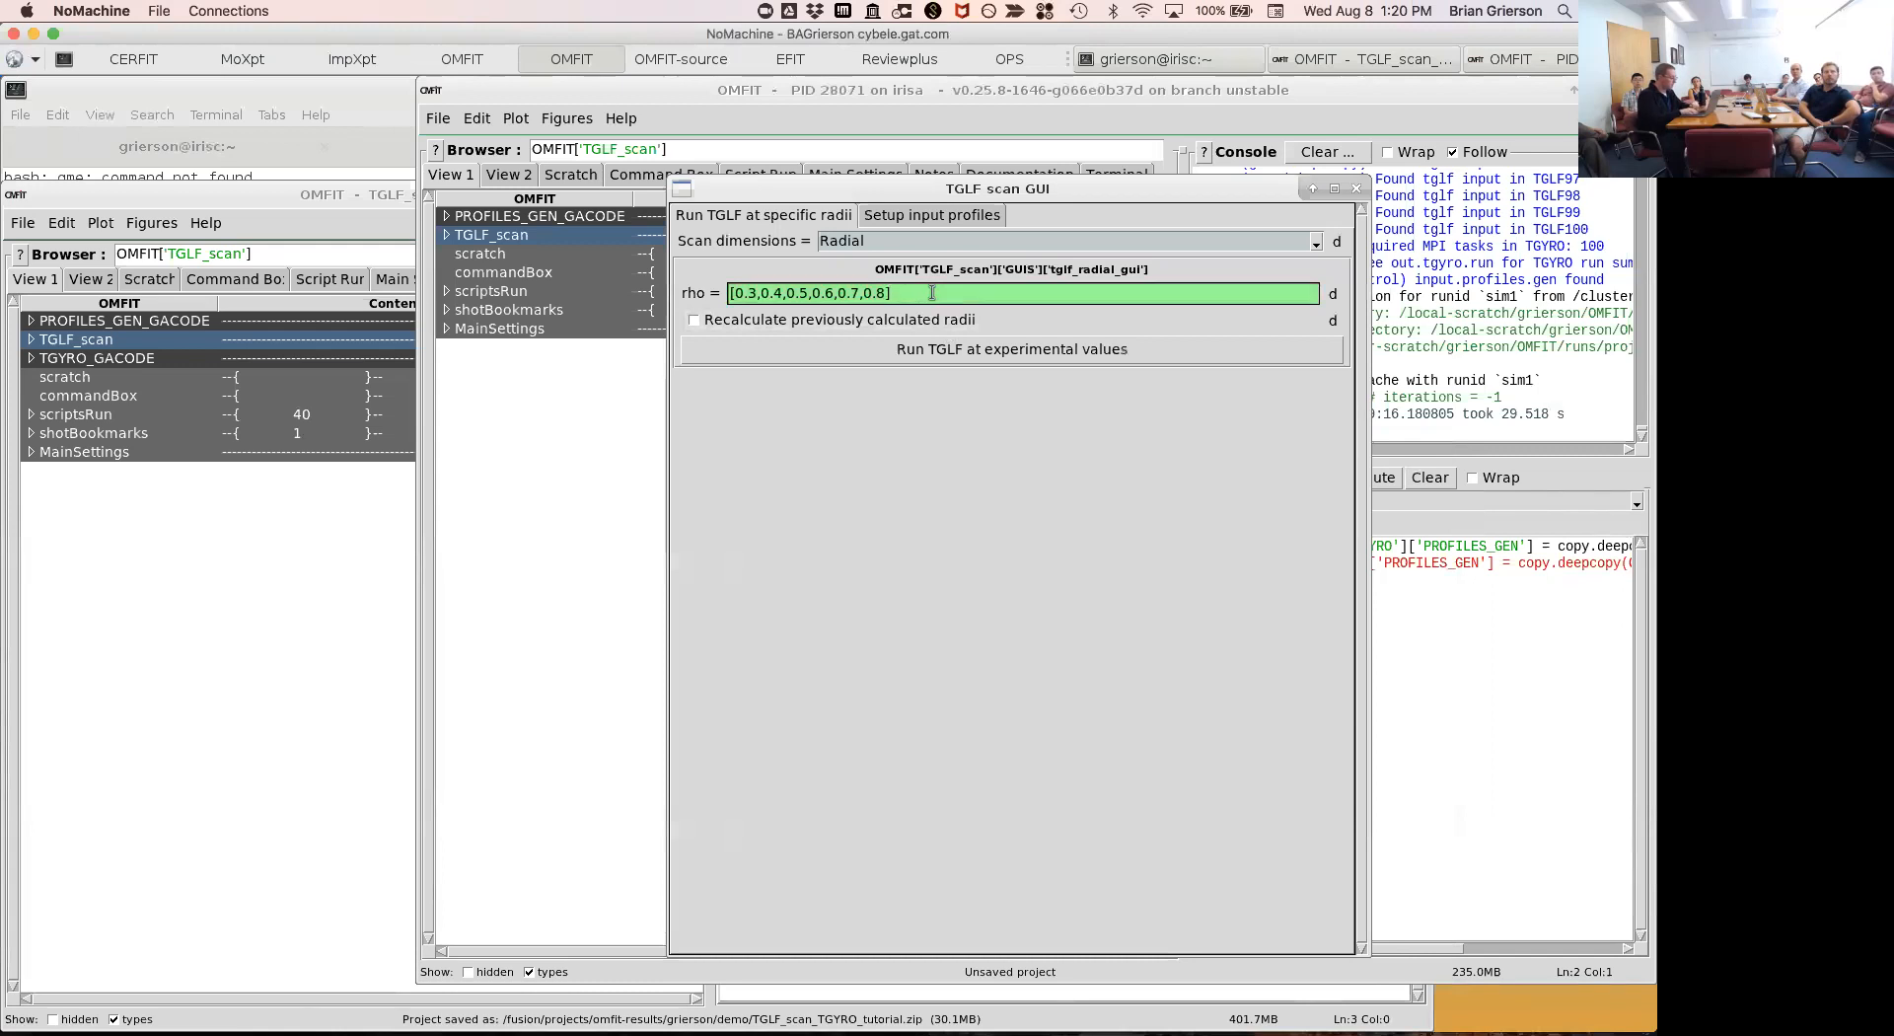
key("Return")
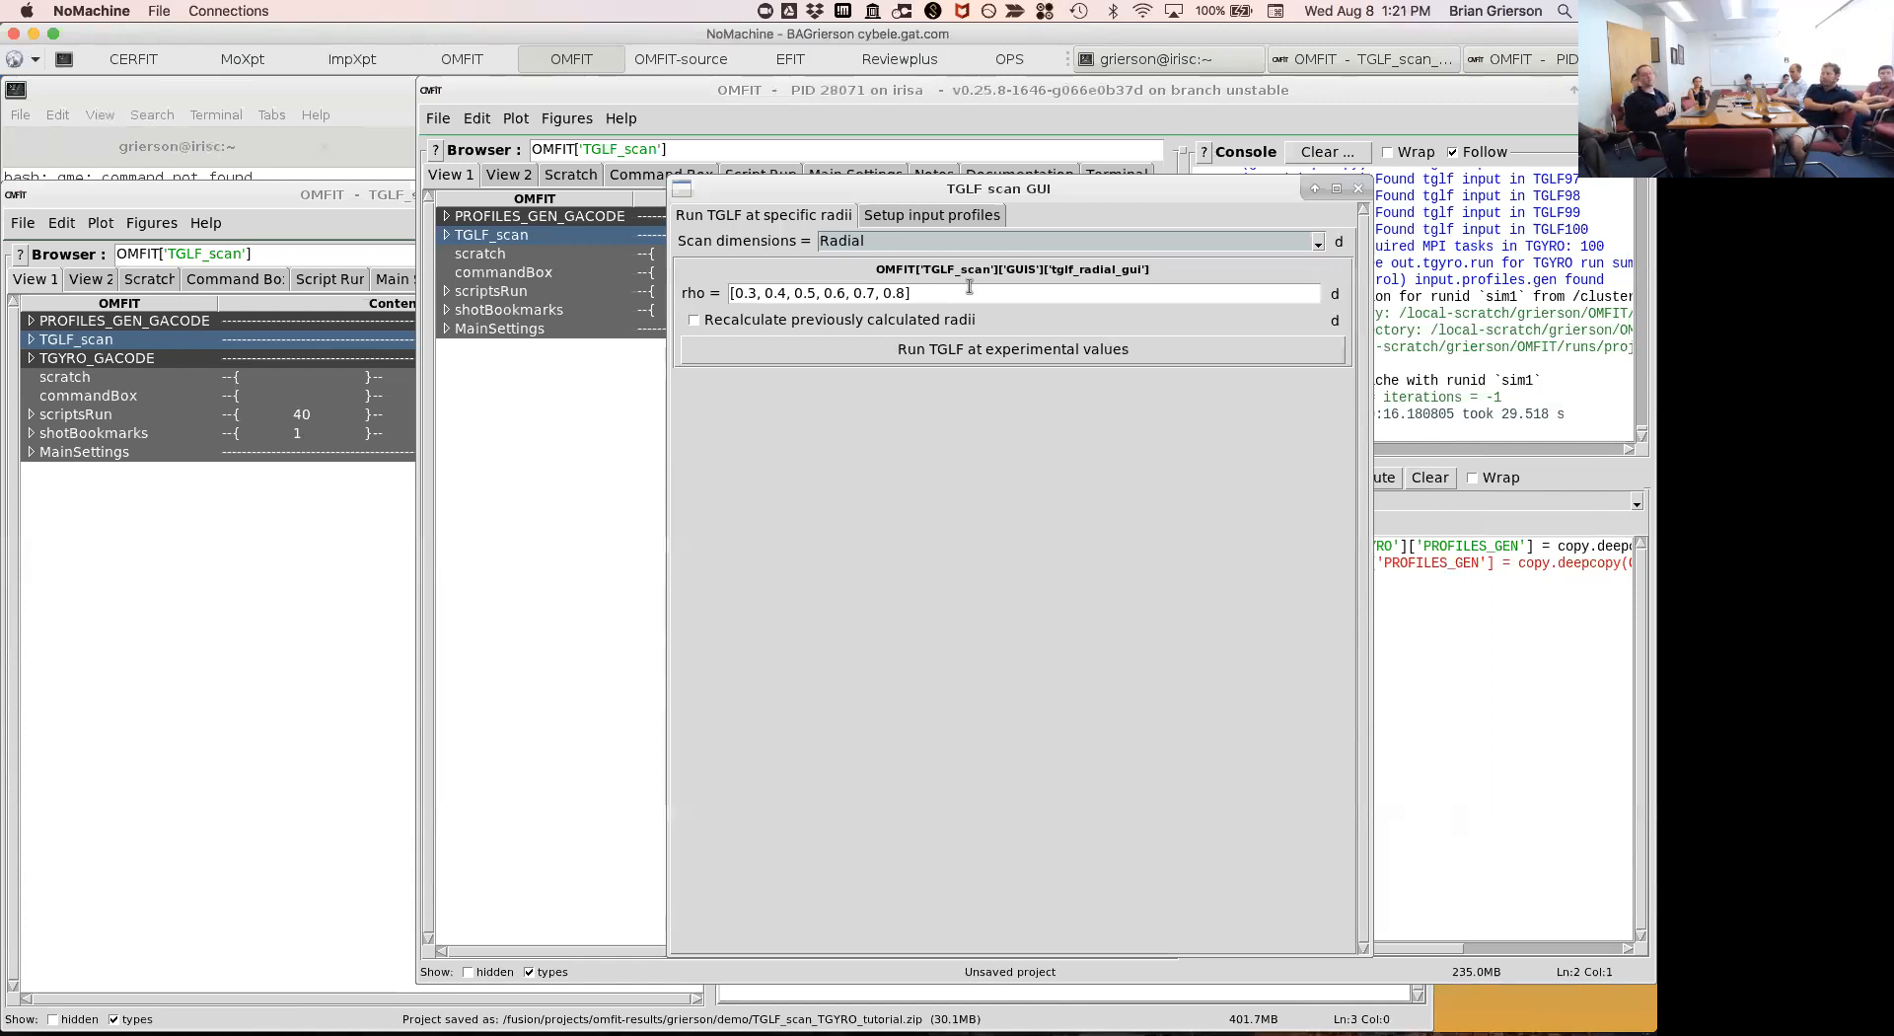
left_click(931, 359)
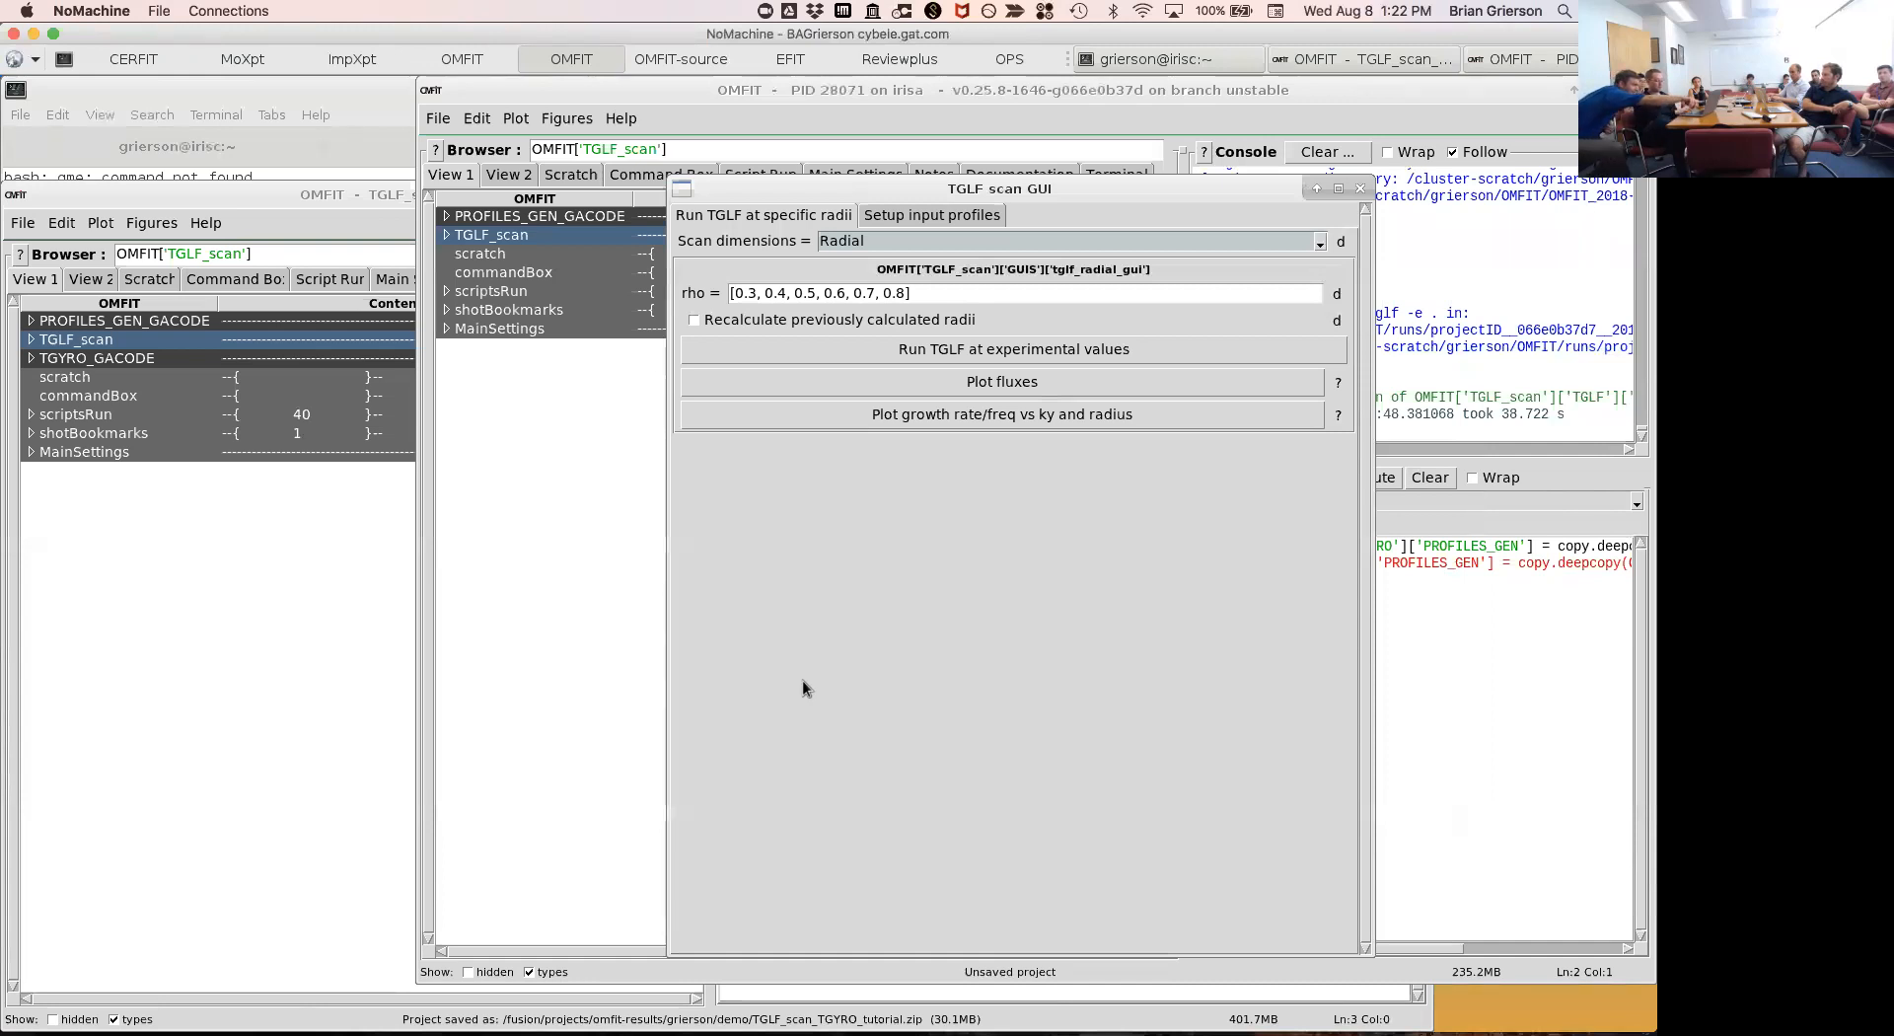
left_click_drag(1502, 414, 1526, 414)
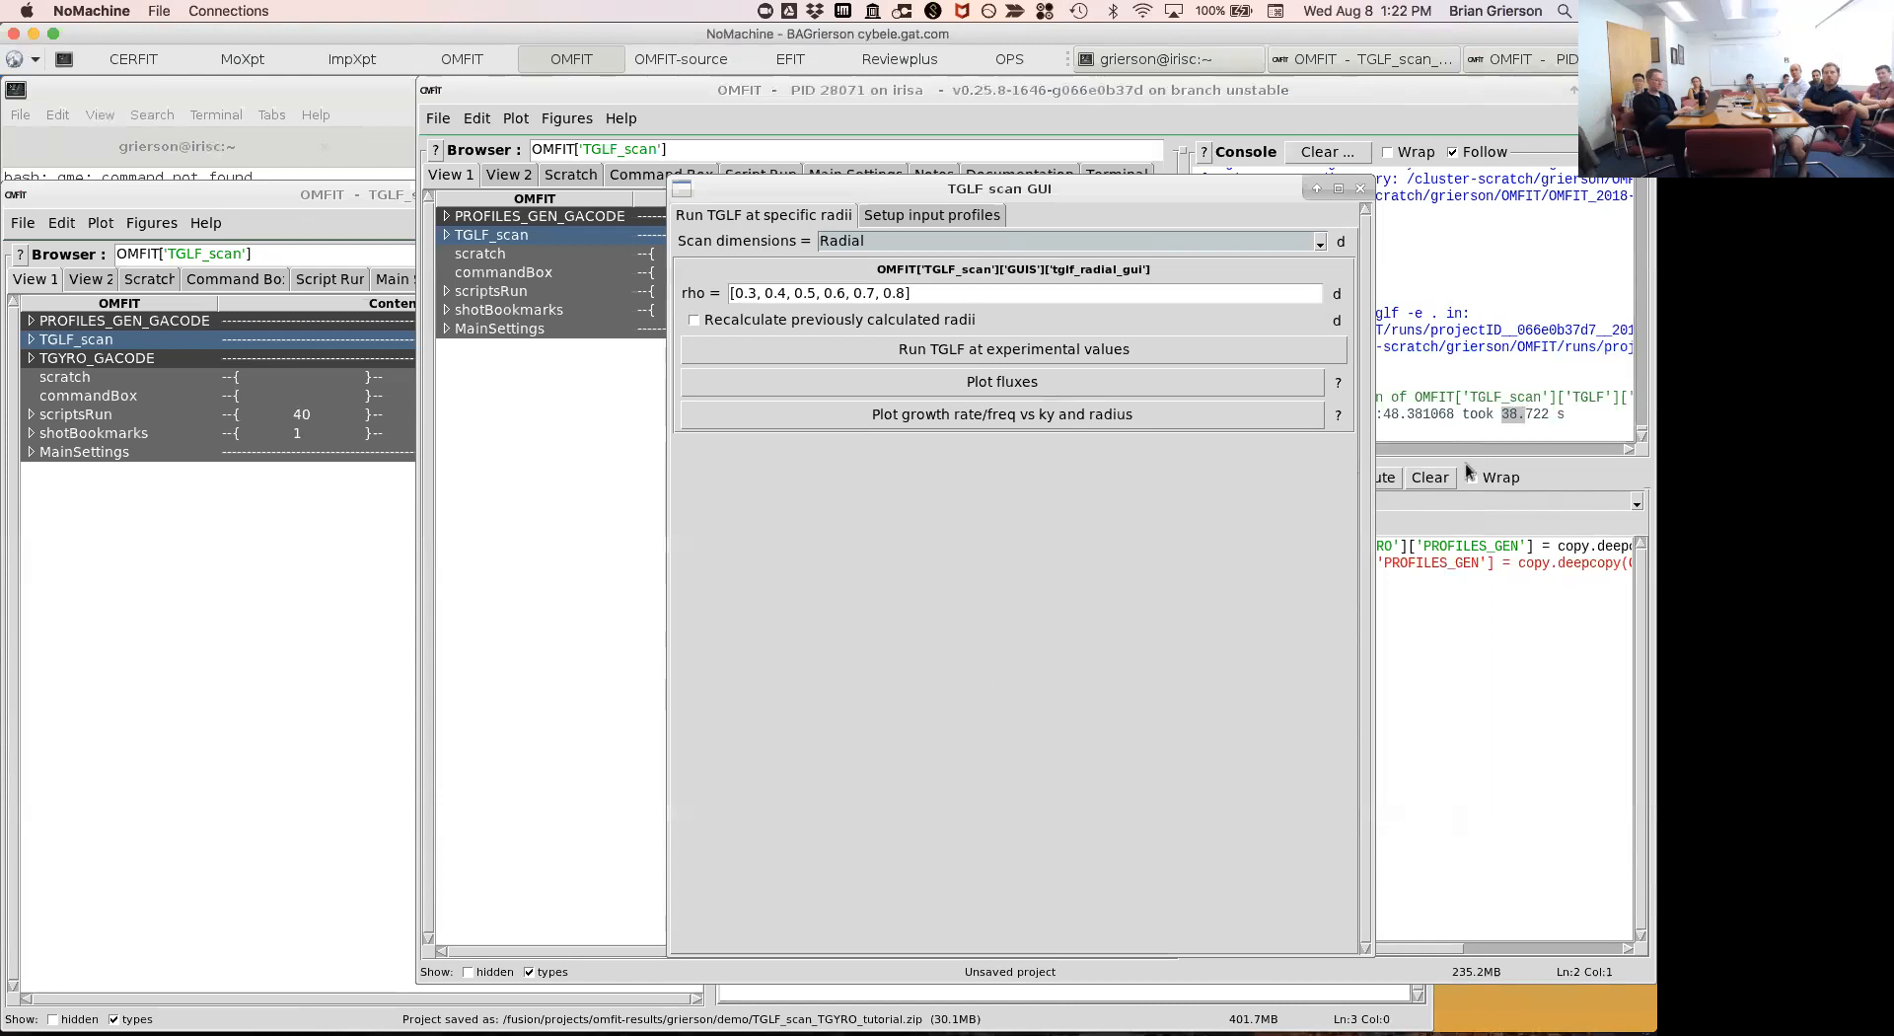
left_click(1552, 426)
left_click(1229, 571)
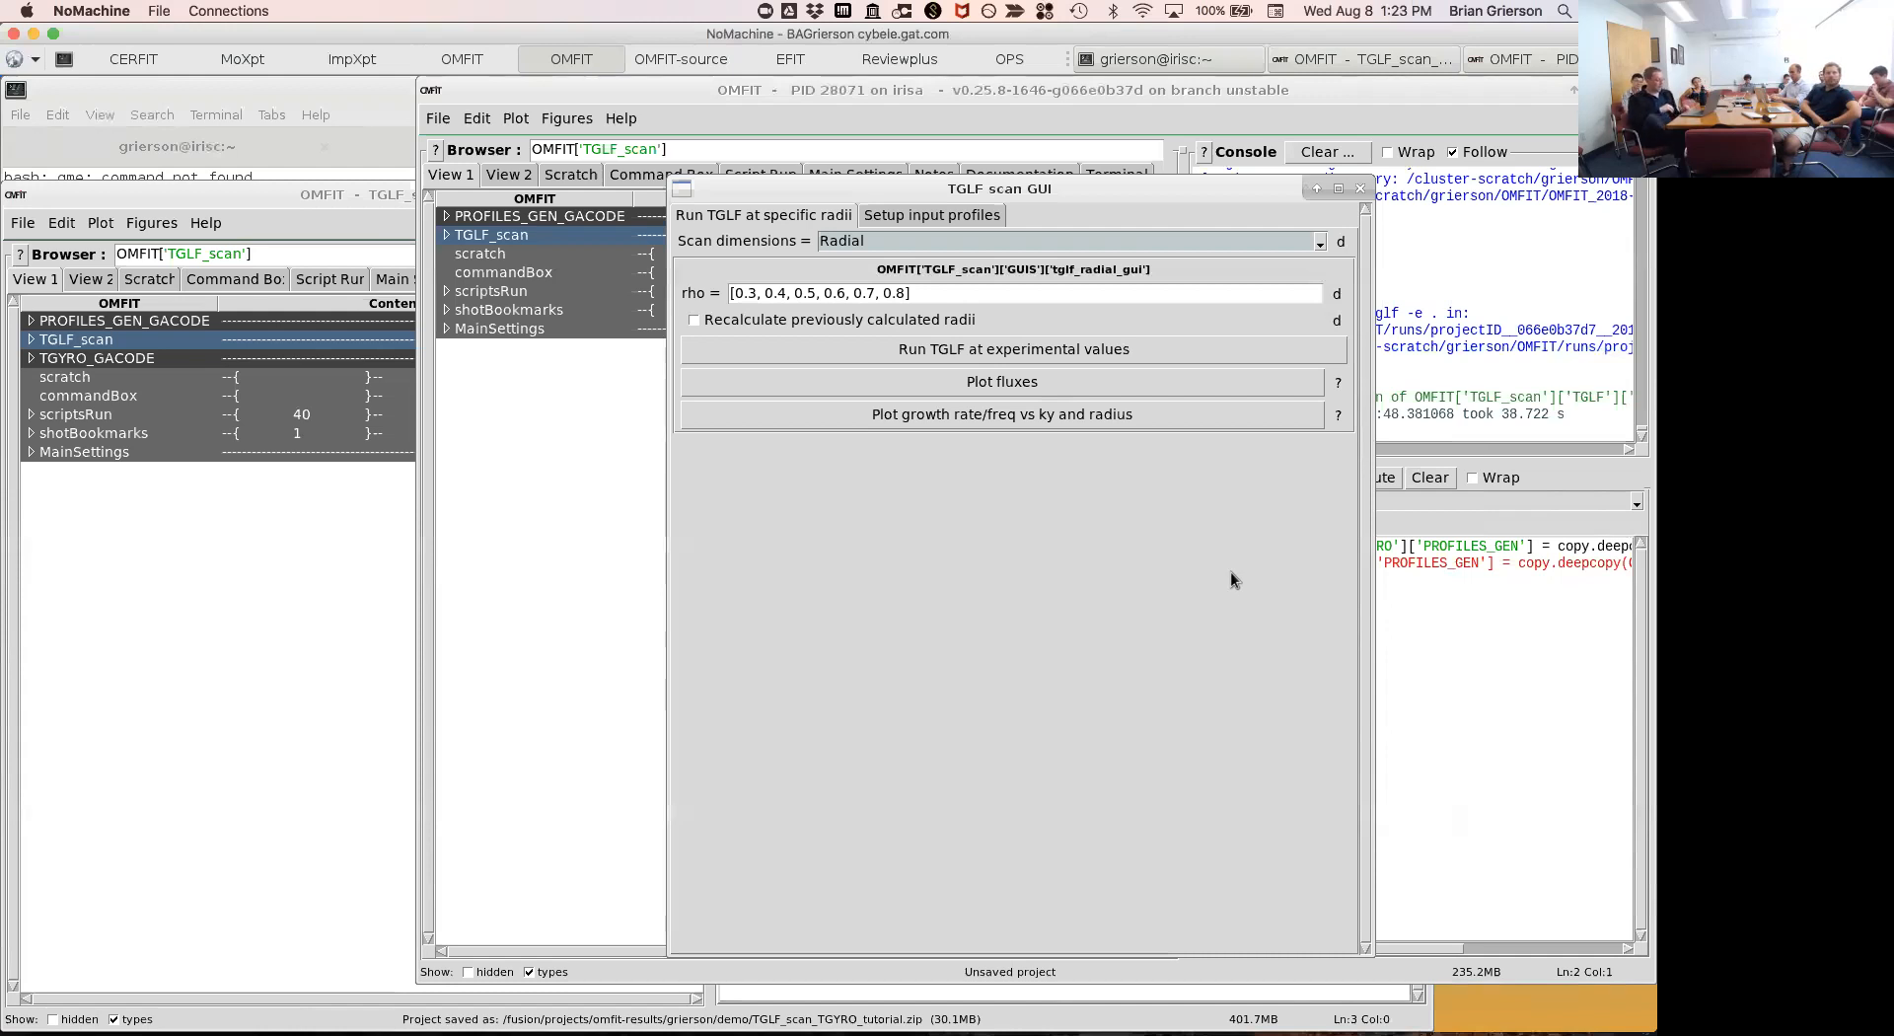
Plot growth rate and frequency versus ky and radius, examine the enlarged figure, and close it.
left_click(973, 426)
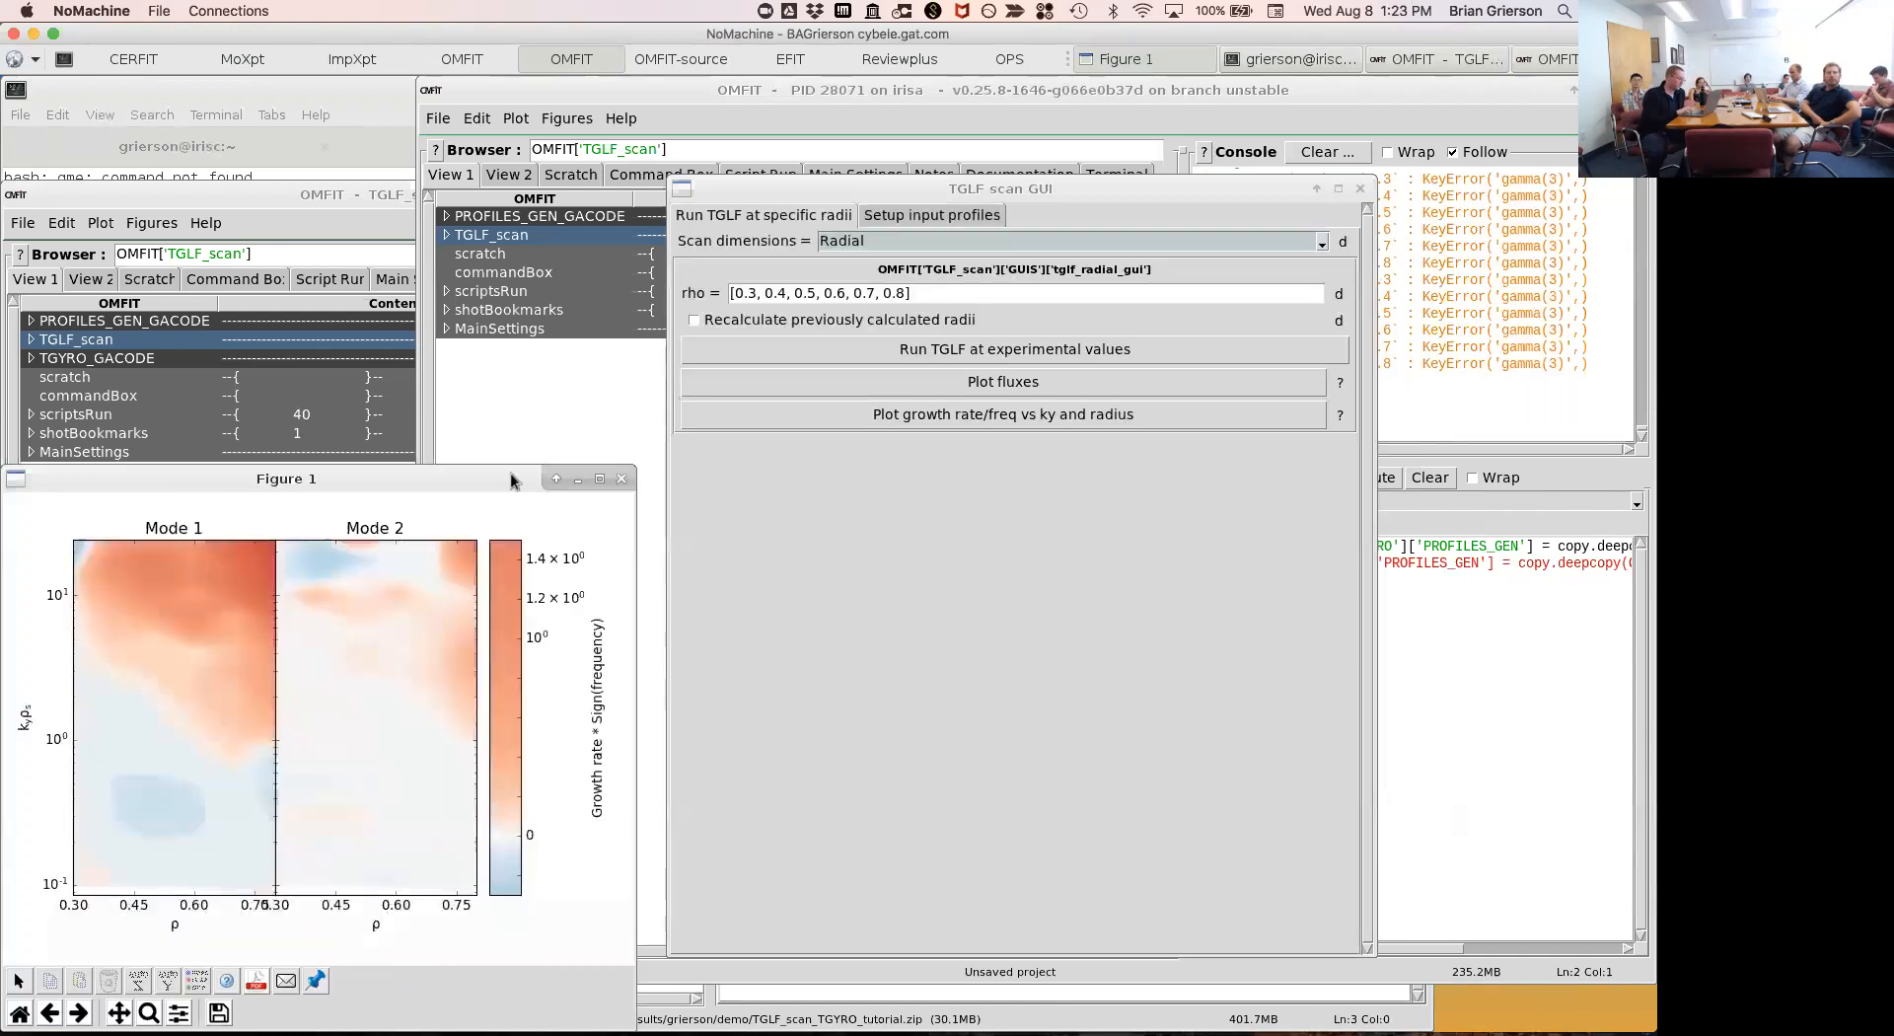
double_click(471, 476)
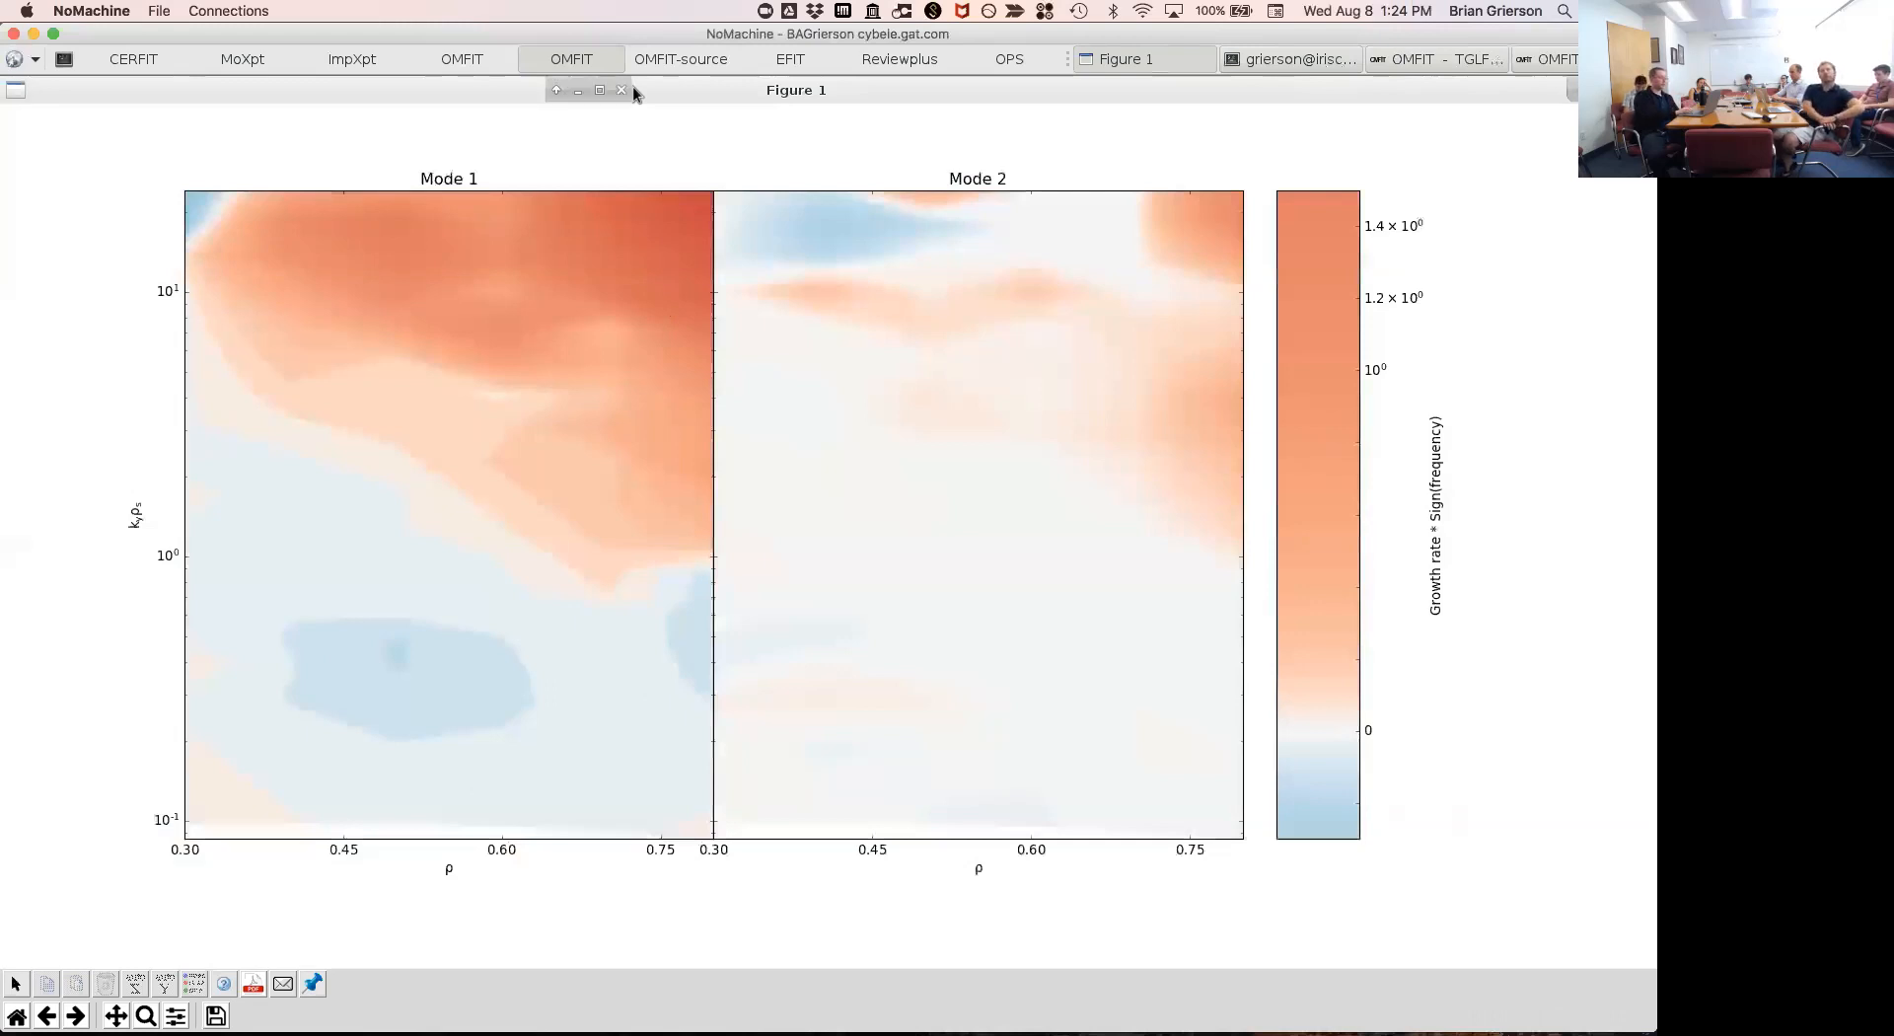
double_click(632, 90)
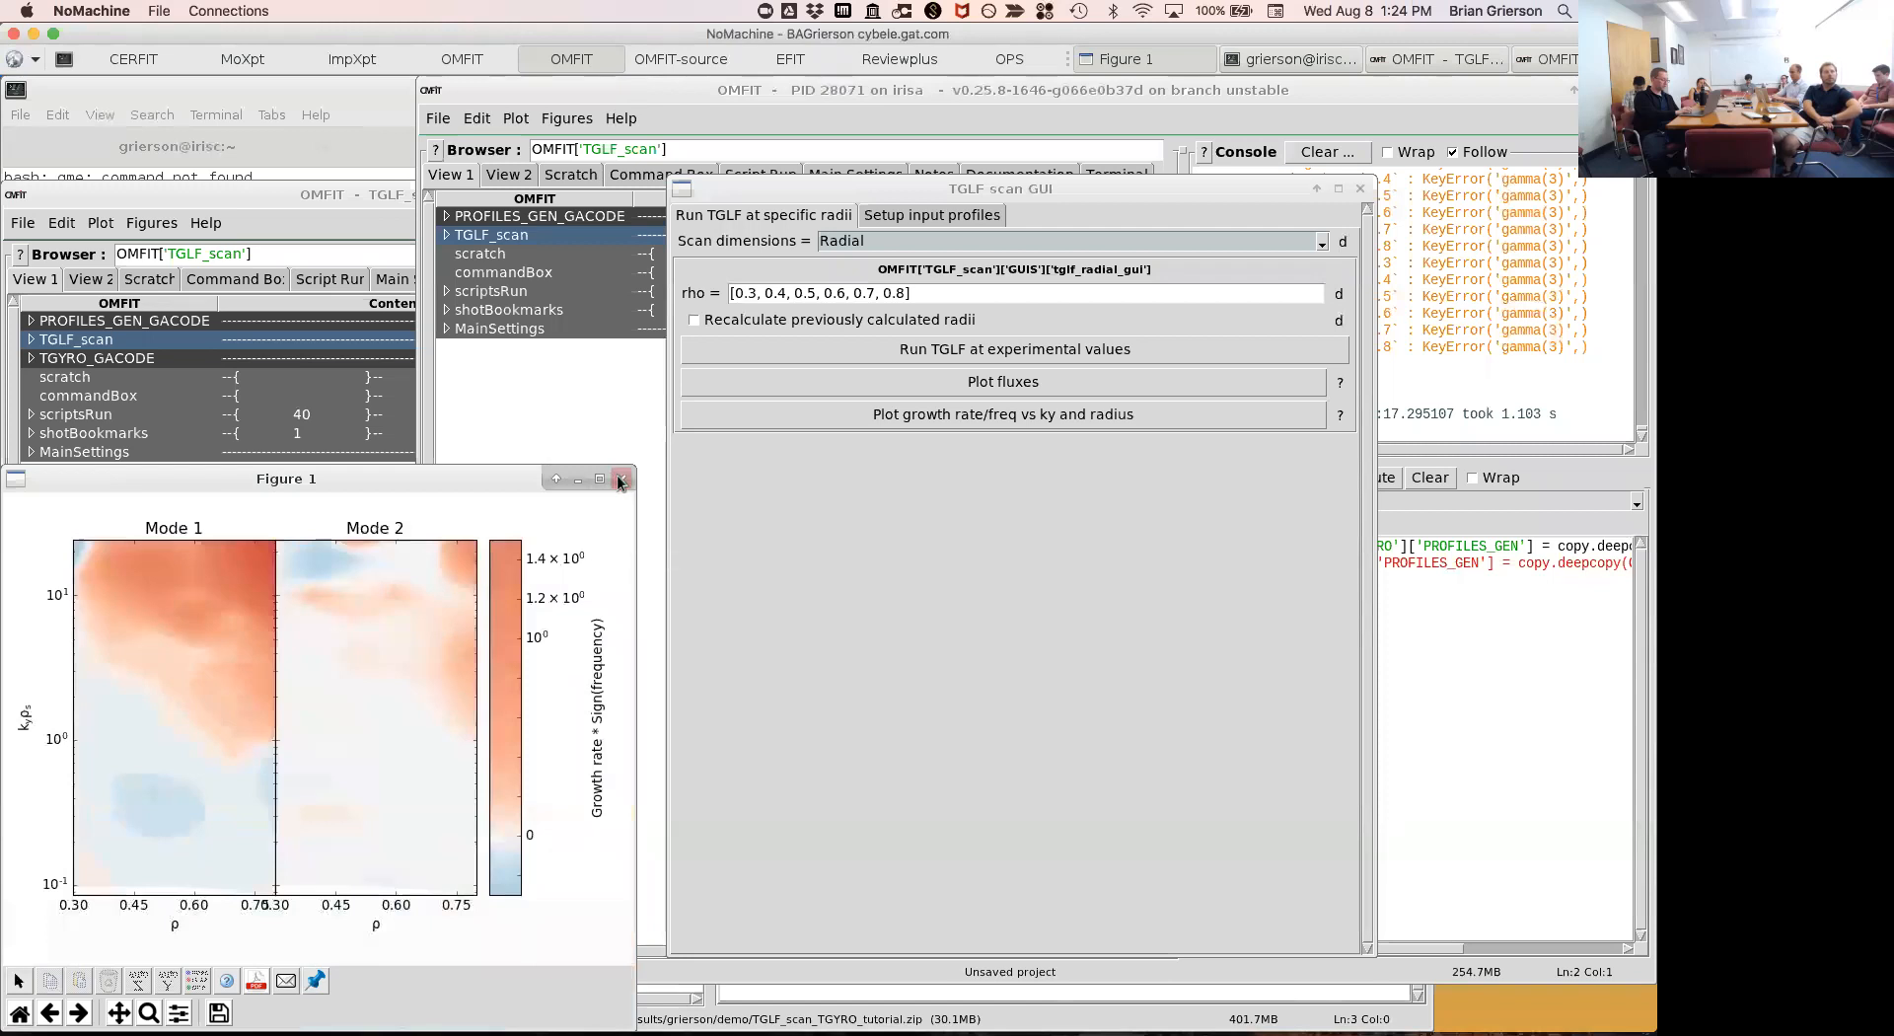
left_click(621, 478)
Move the TGLF scan GUI aside and change the scan dimensions to 1D.
left_click_drag(962, 189, 896, 158)
left_click(807, 211)
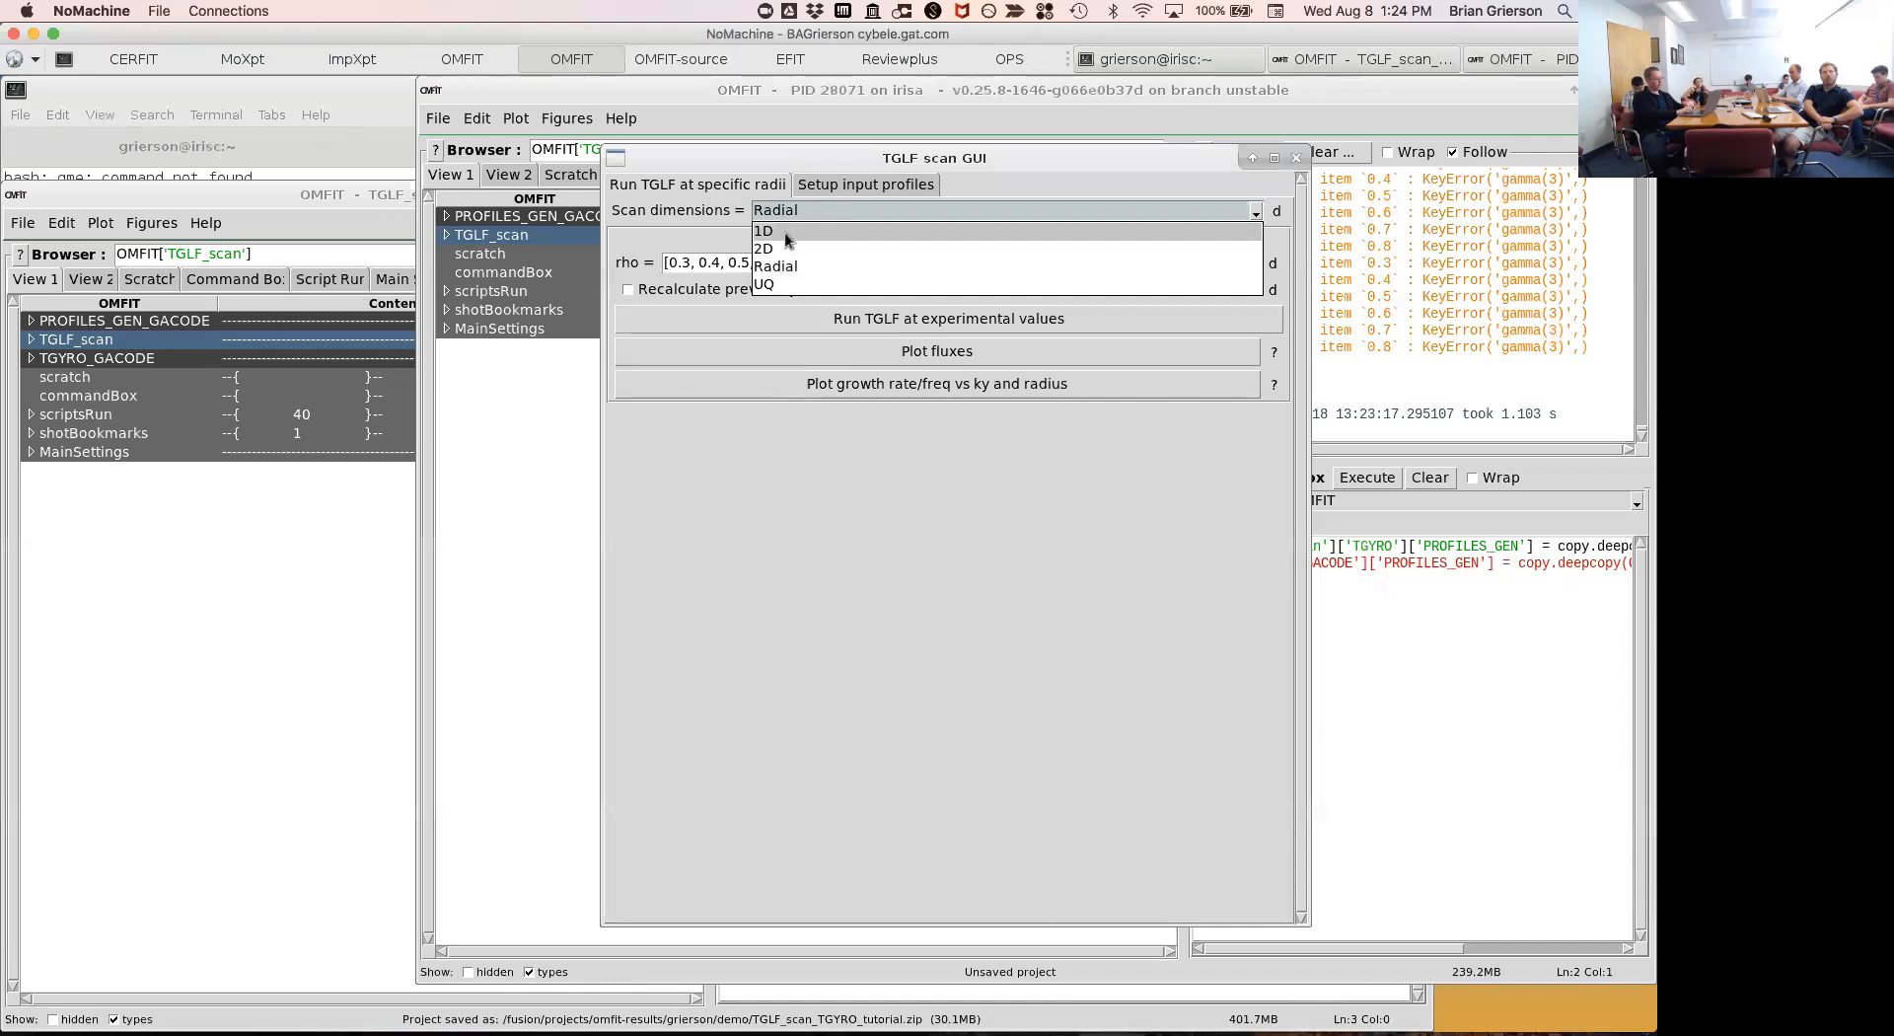
left_click(784, 233)
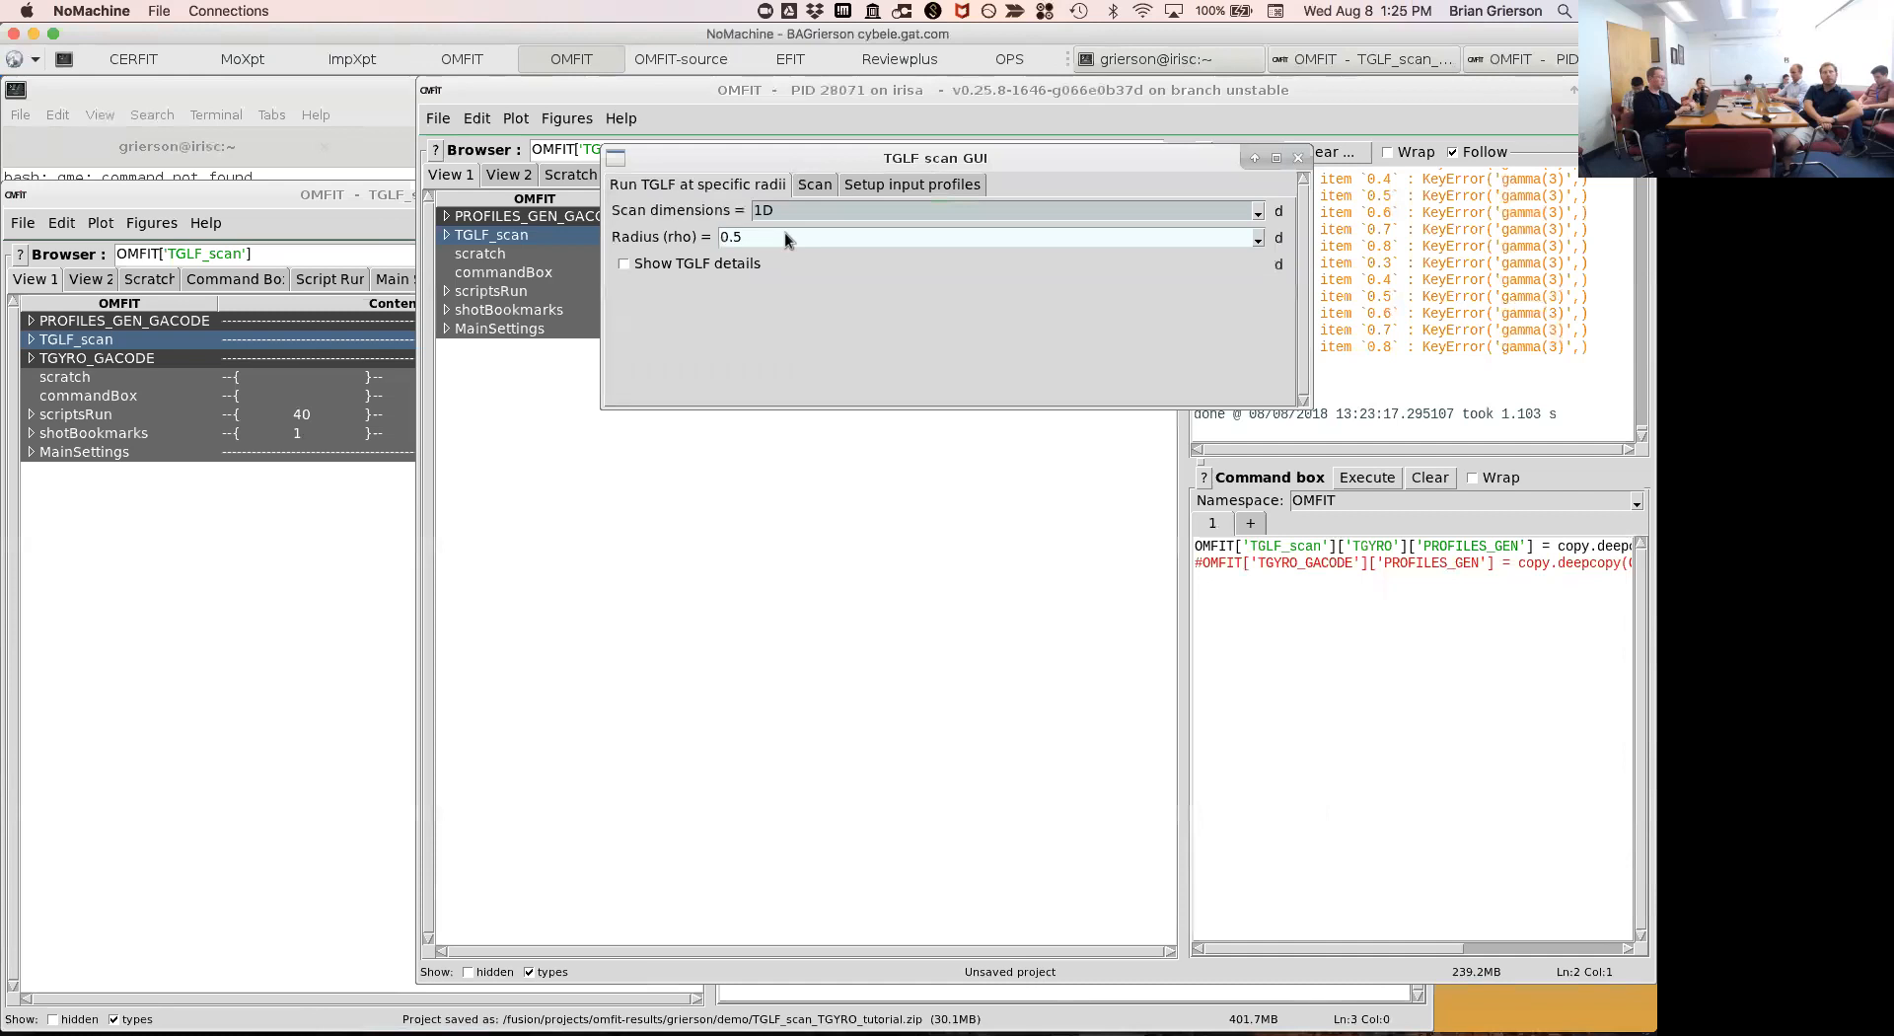
Switch to Preview to view the critical gradient slide in Holland_2013.pdf, and return to the OMFIT session in NoMachine.
key("ctrl+Up")
left_click(471, 754)
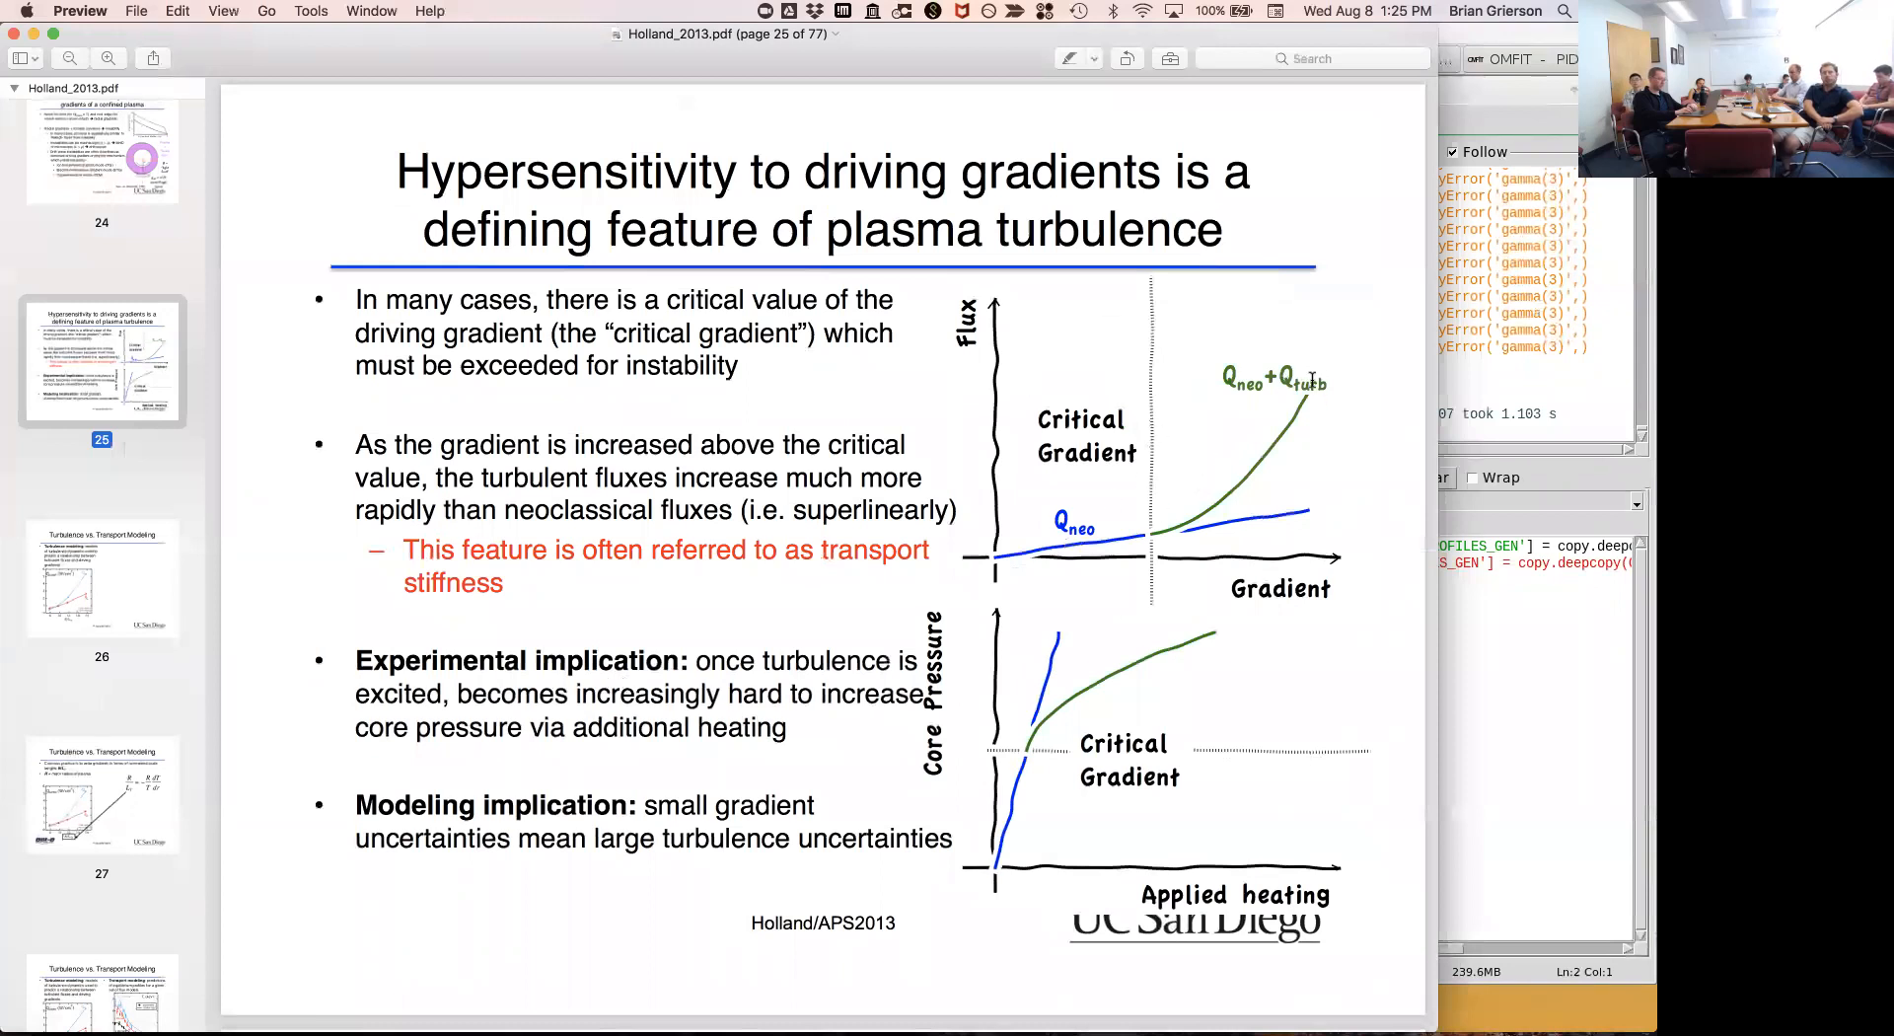
left_click(1495, 701)
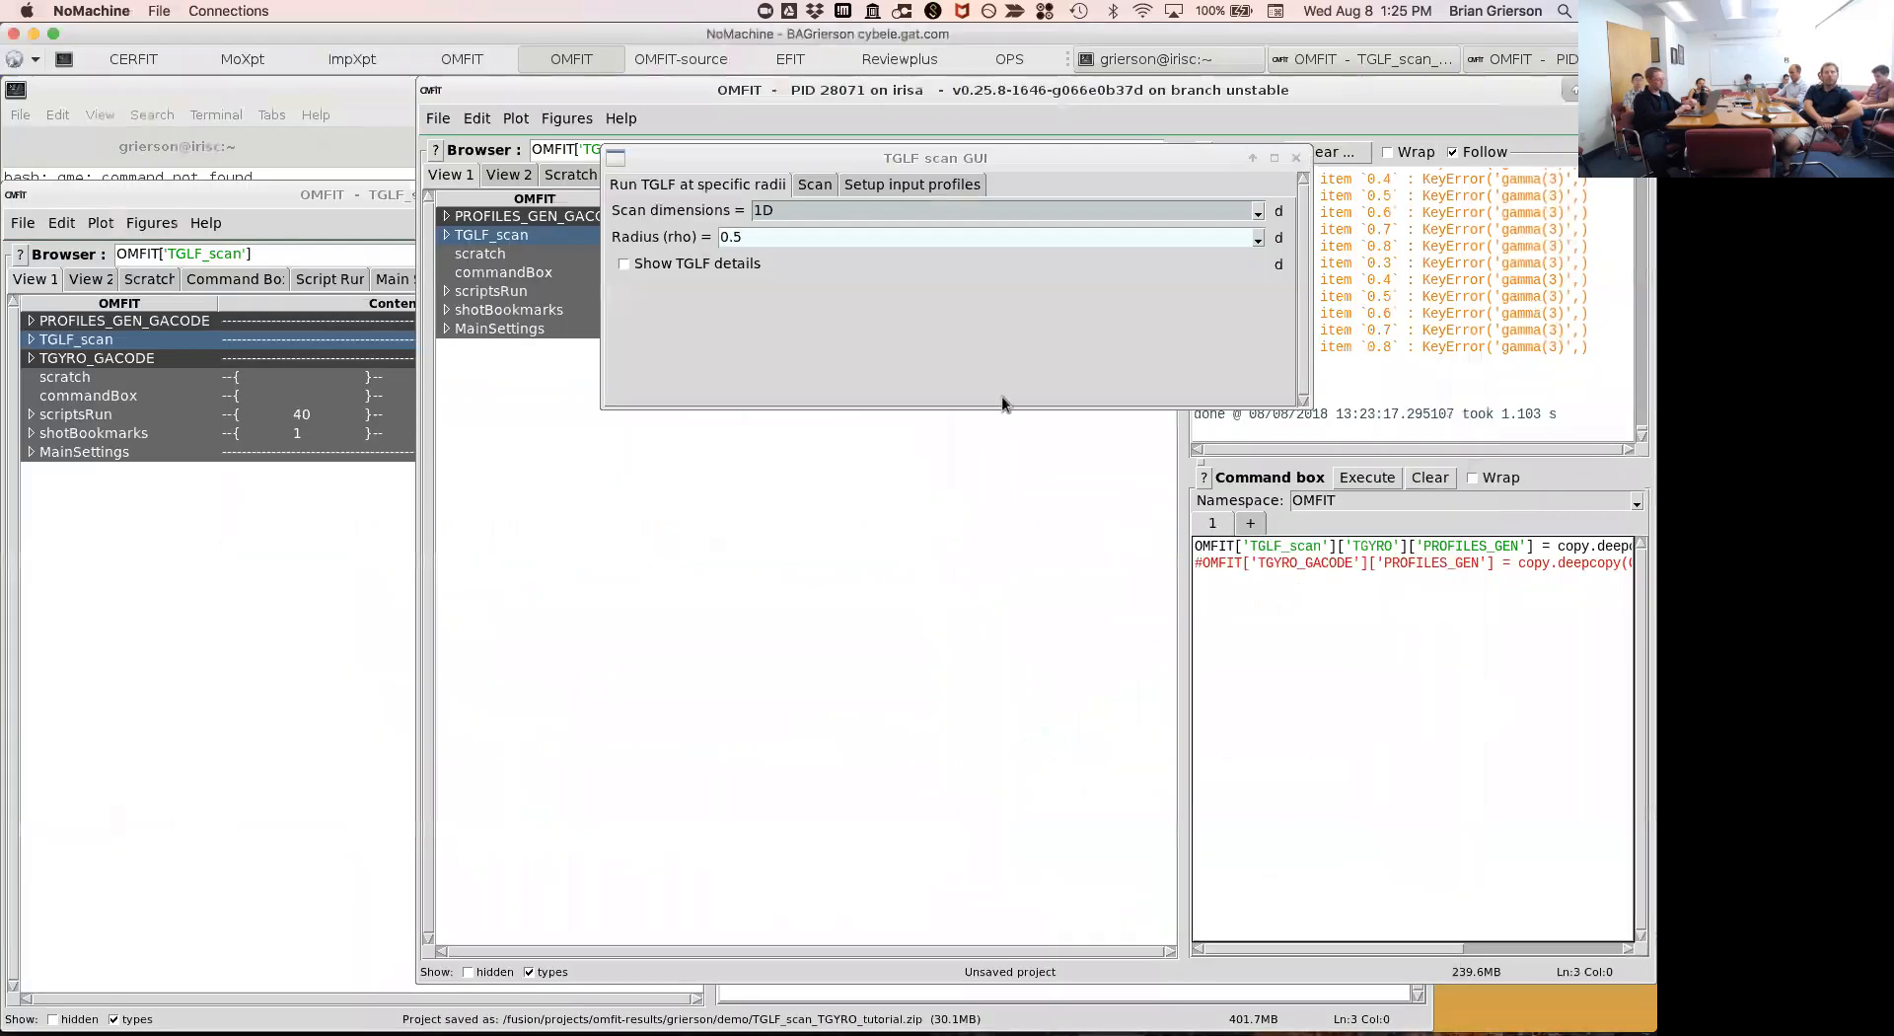
Set the radius (rho) of the 1D scan to 0.7.
left_click(783, 239)
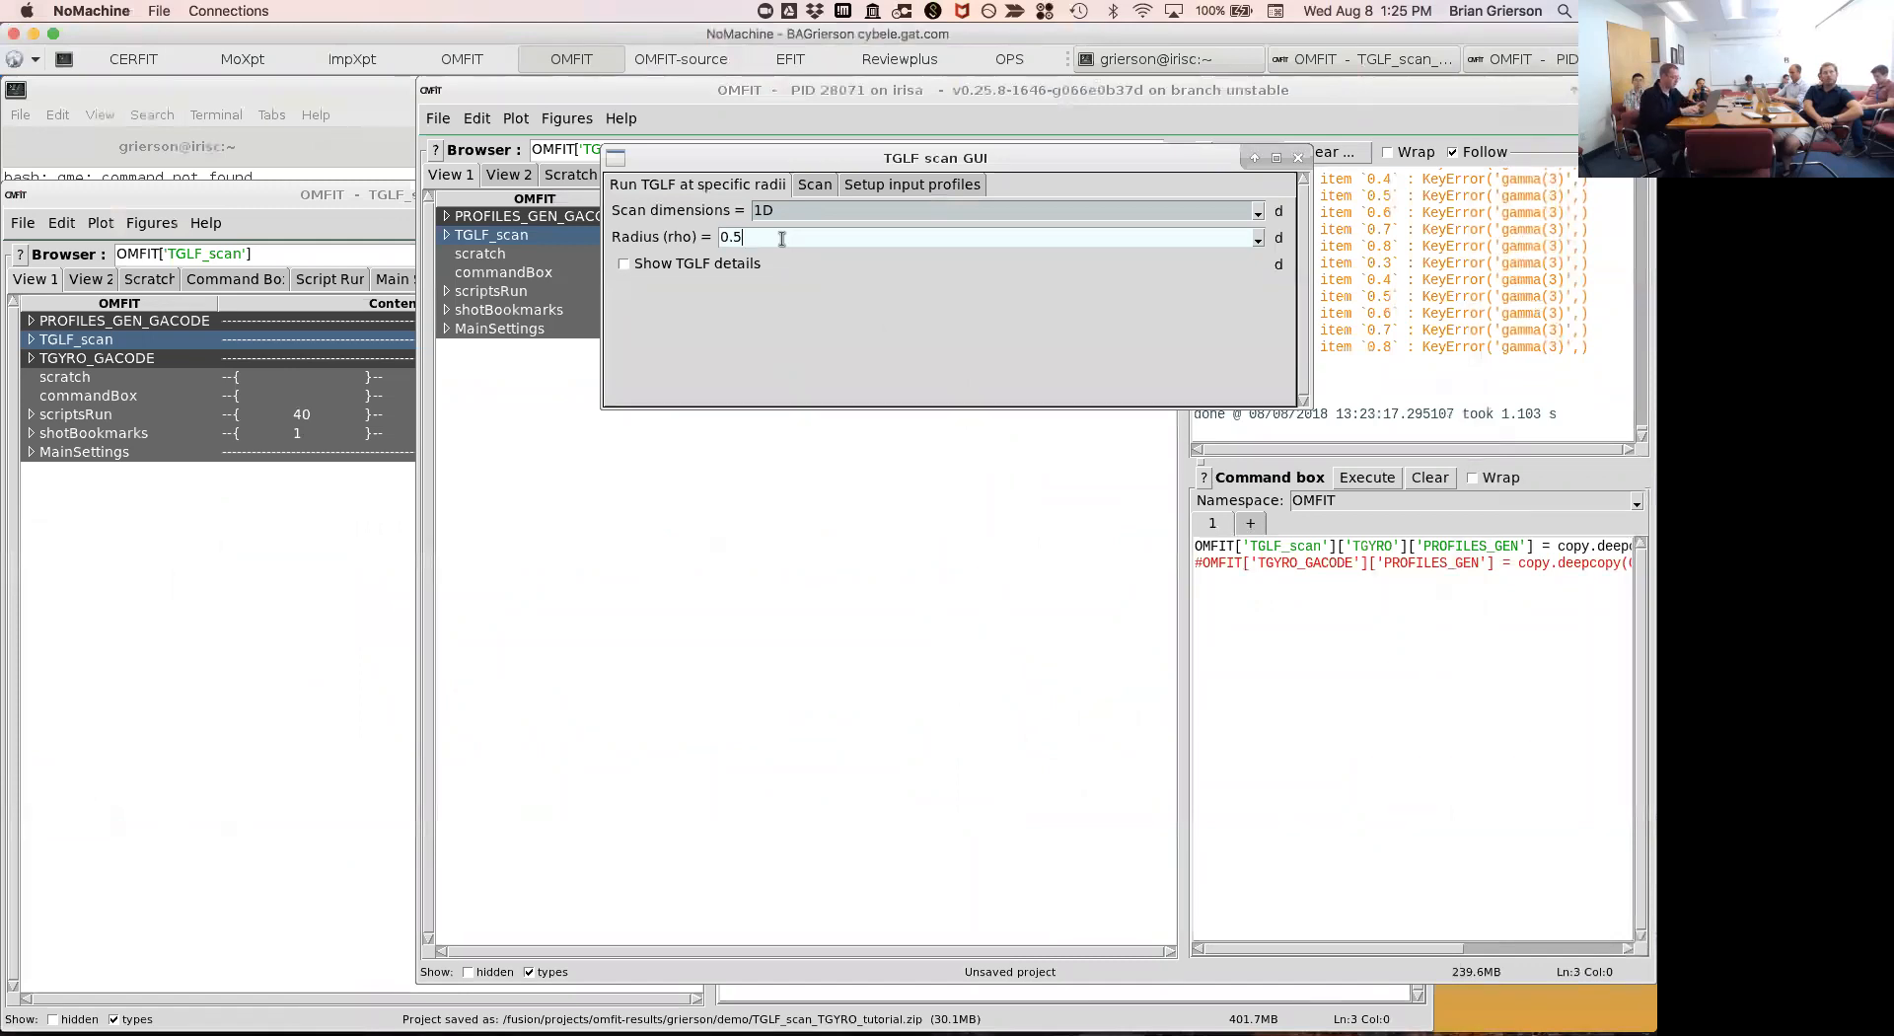
key("BackSpace")
type("7")
key("Return")
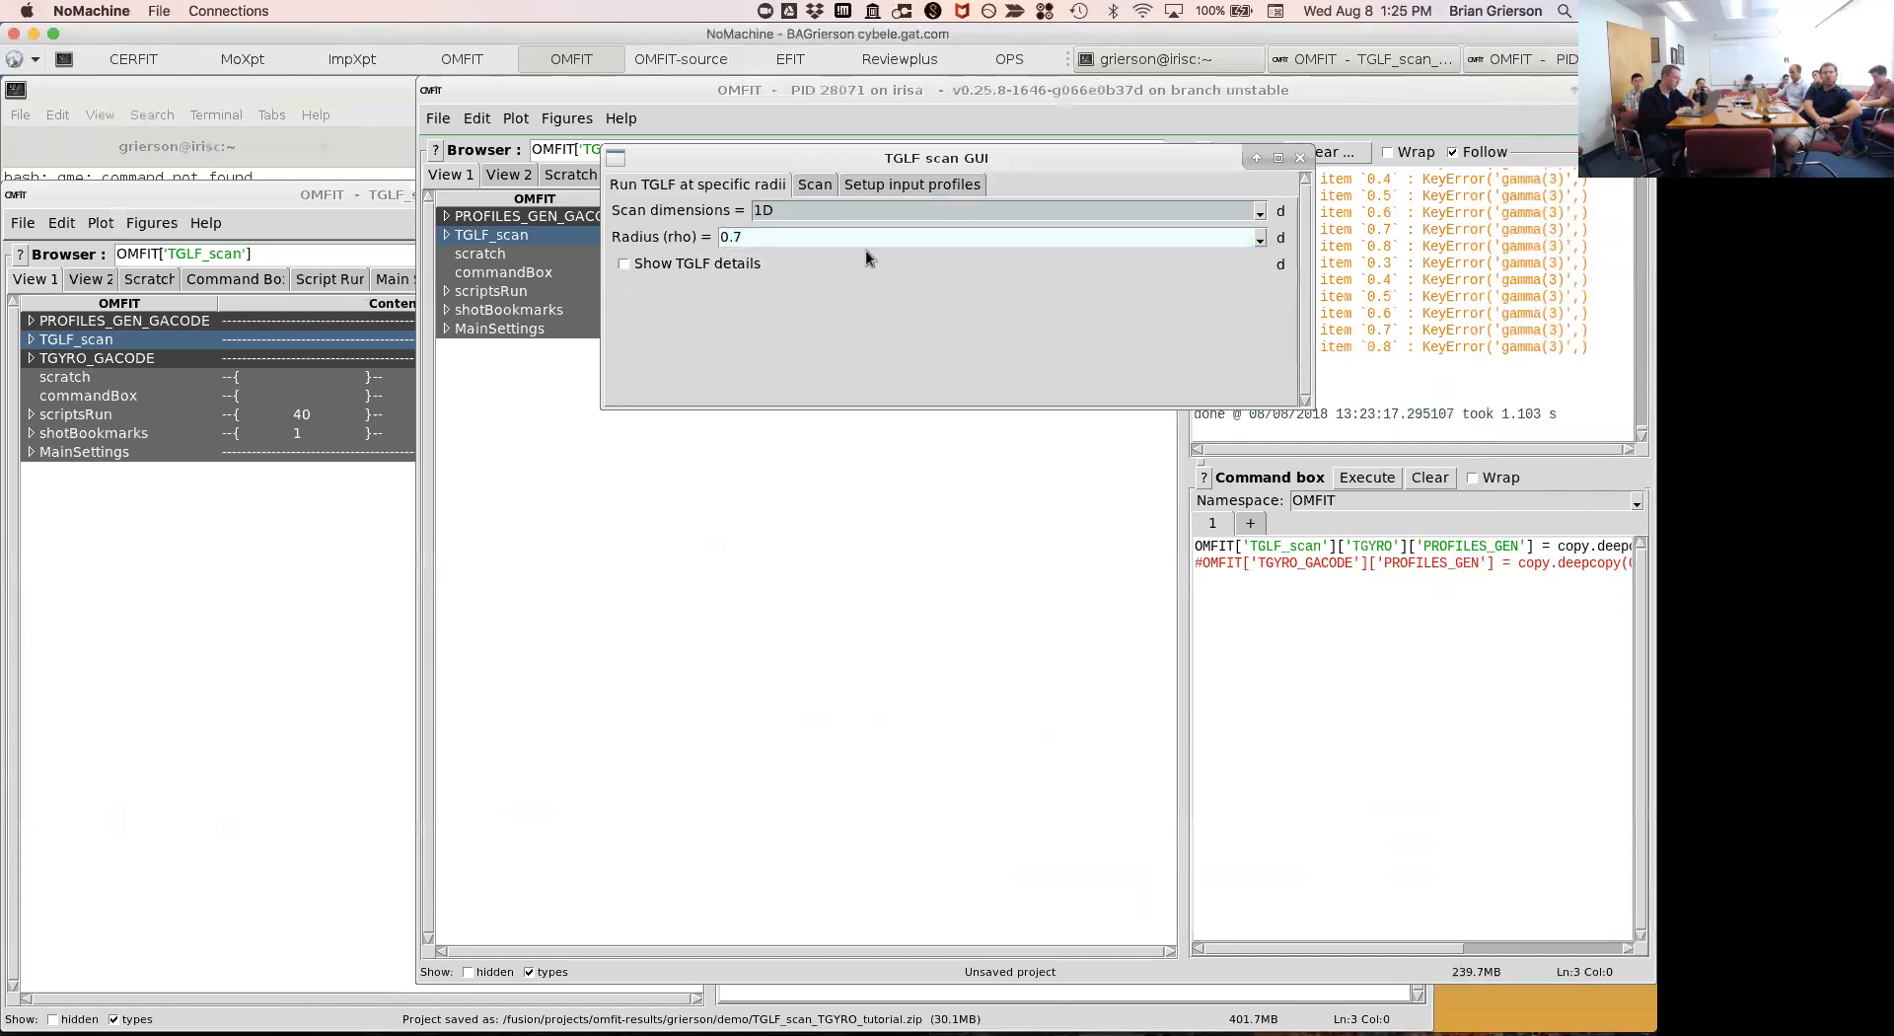
Run a 1D TGLF scan of the electron temperature scale length with factors 0 to 2, 15 steps and 15 parallel runs.
left_click(819, 182)
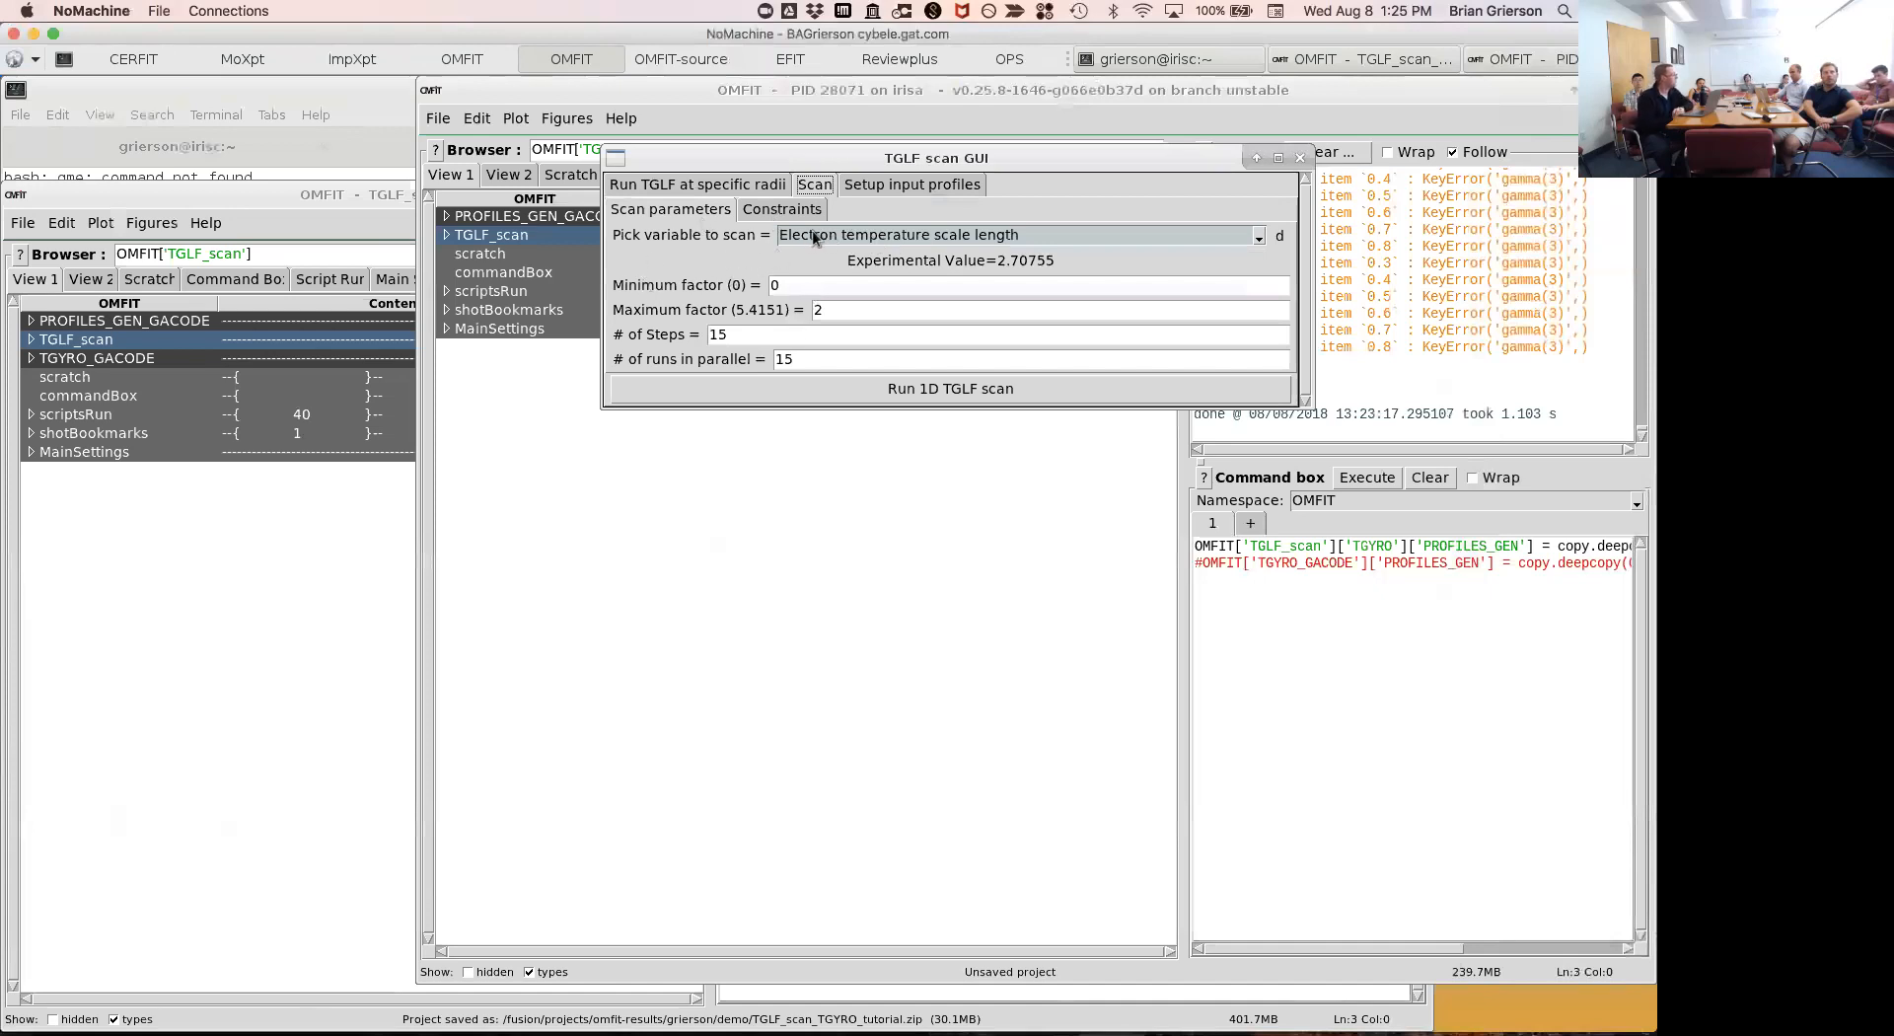
left_click(807, 284)
left_click(863, 310)
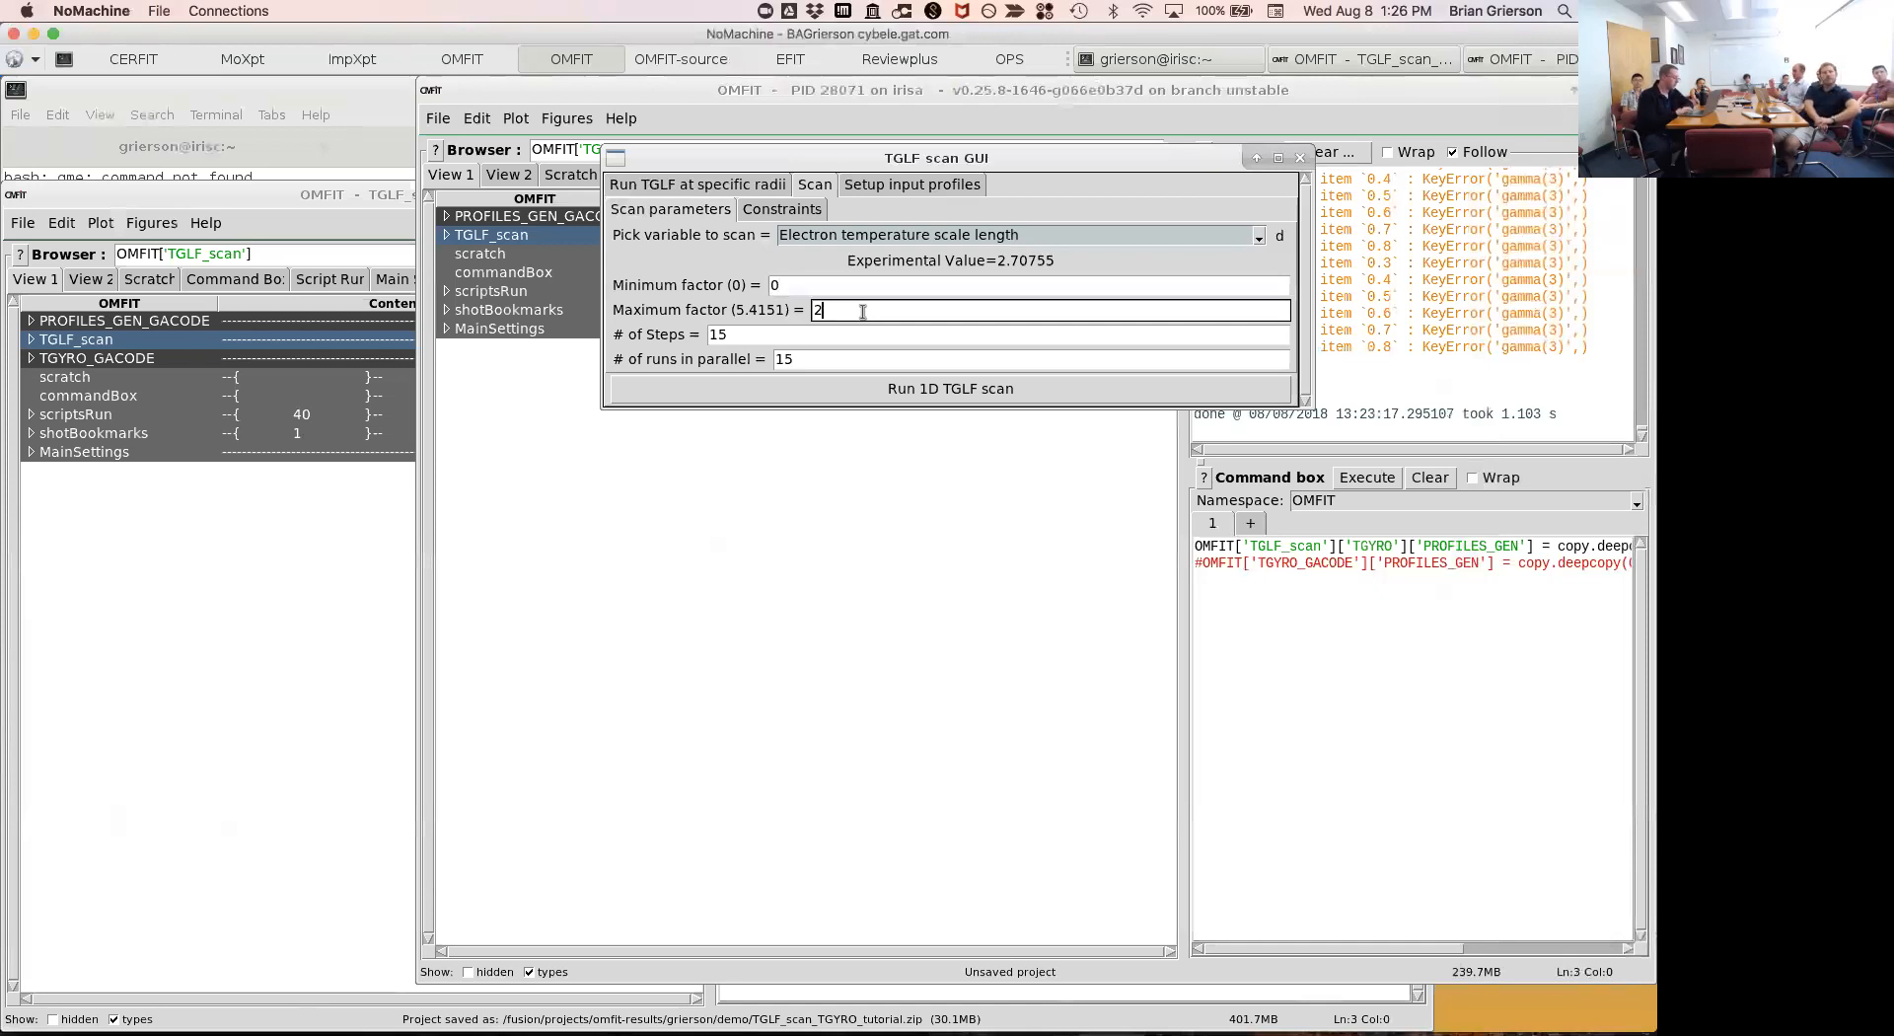
left_click(759, 334)
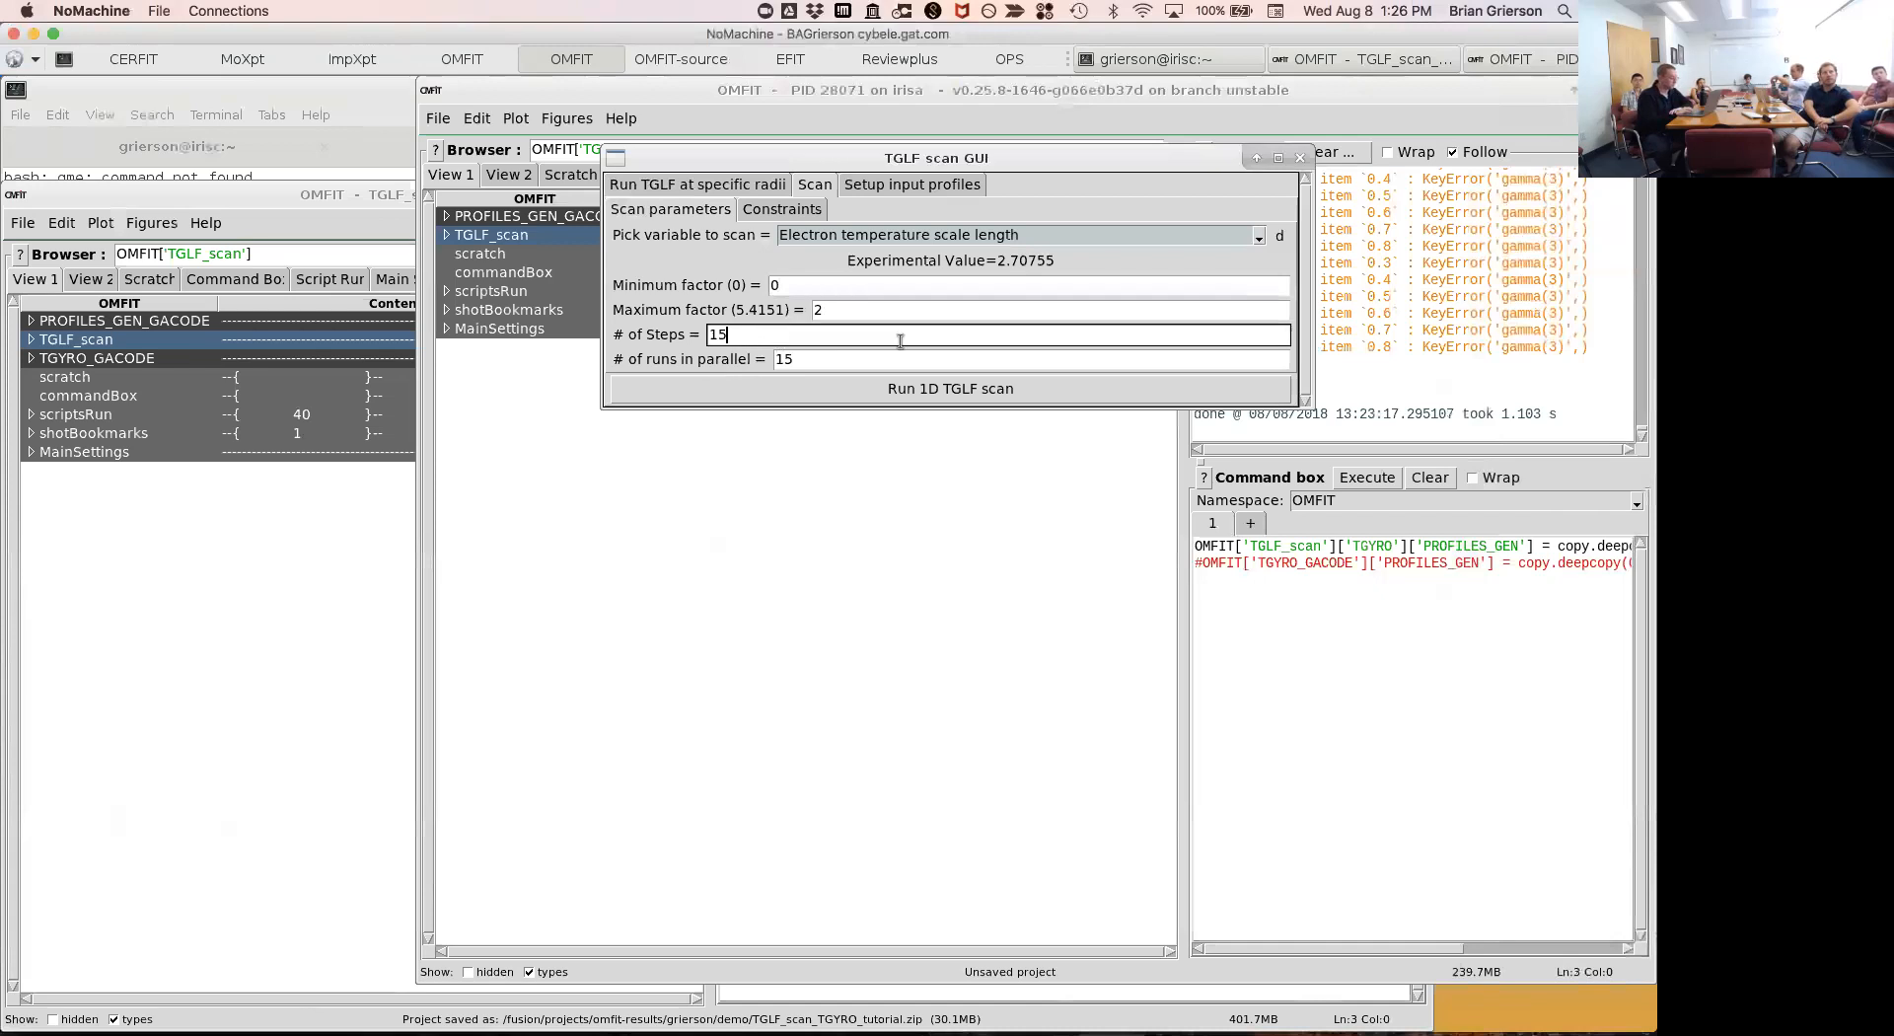
left_click(880, 392)
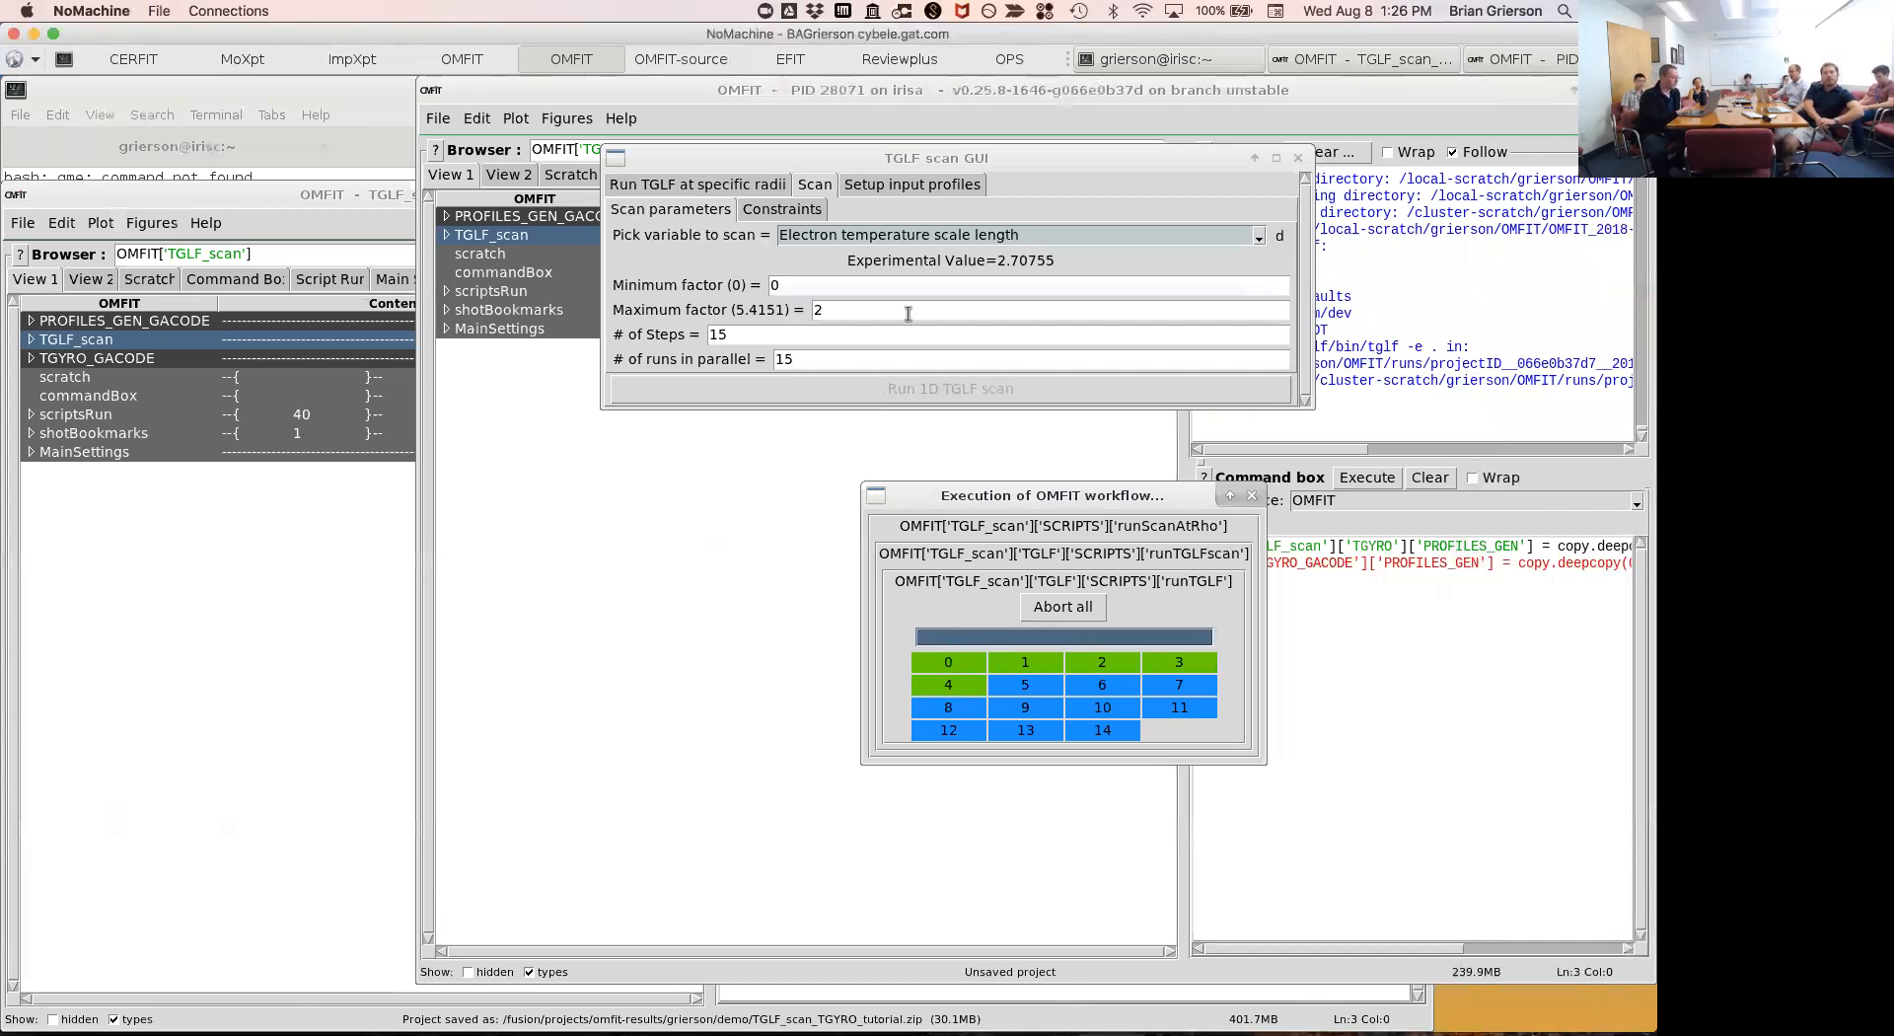
Disable combining ions in the 1D scan plots and enable the TGLF momentum target sign convention.
left_click_drag(944, 153, 652, 221)
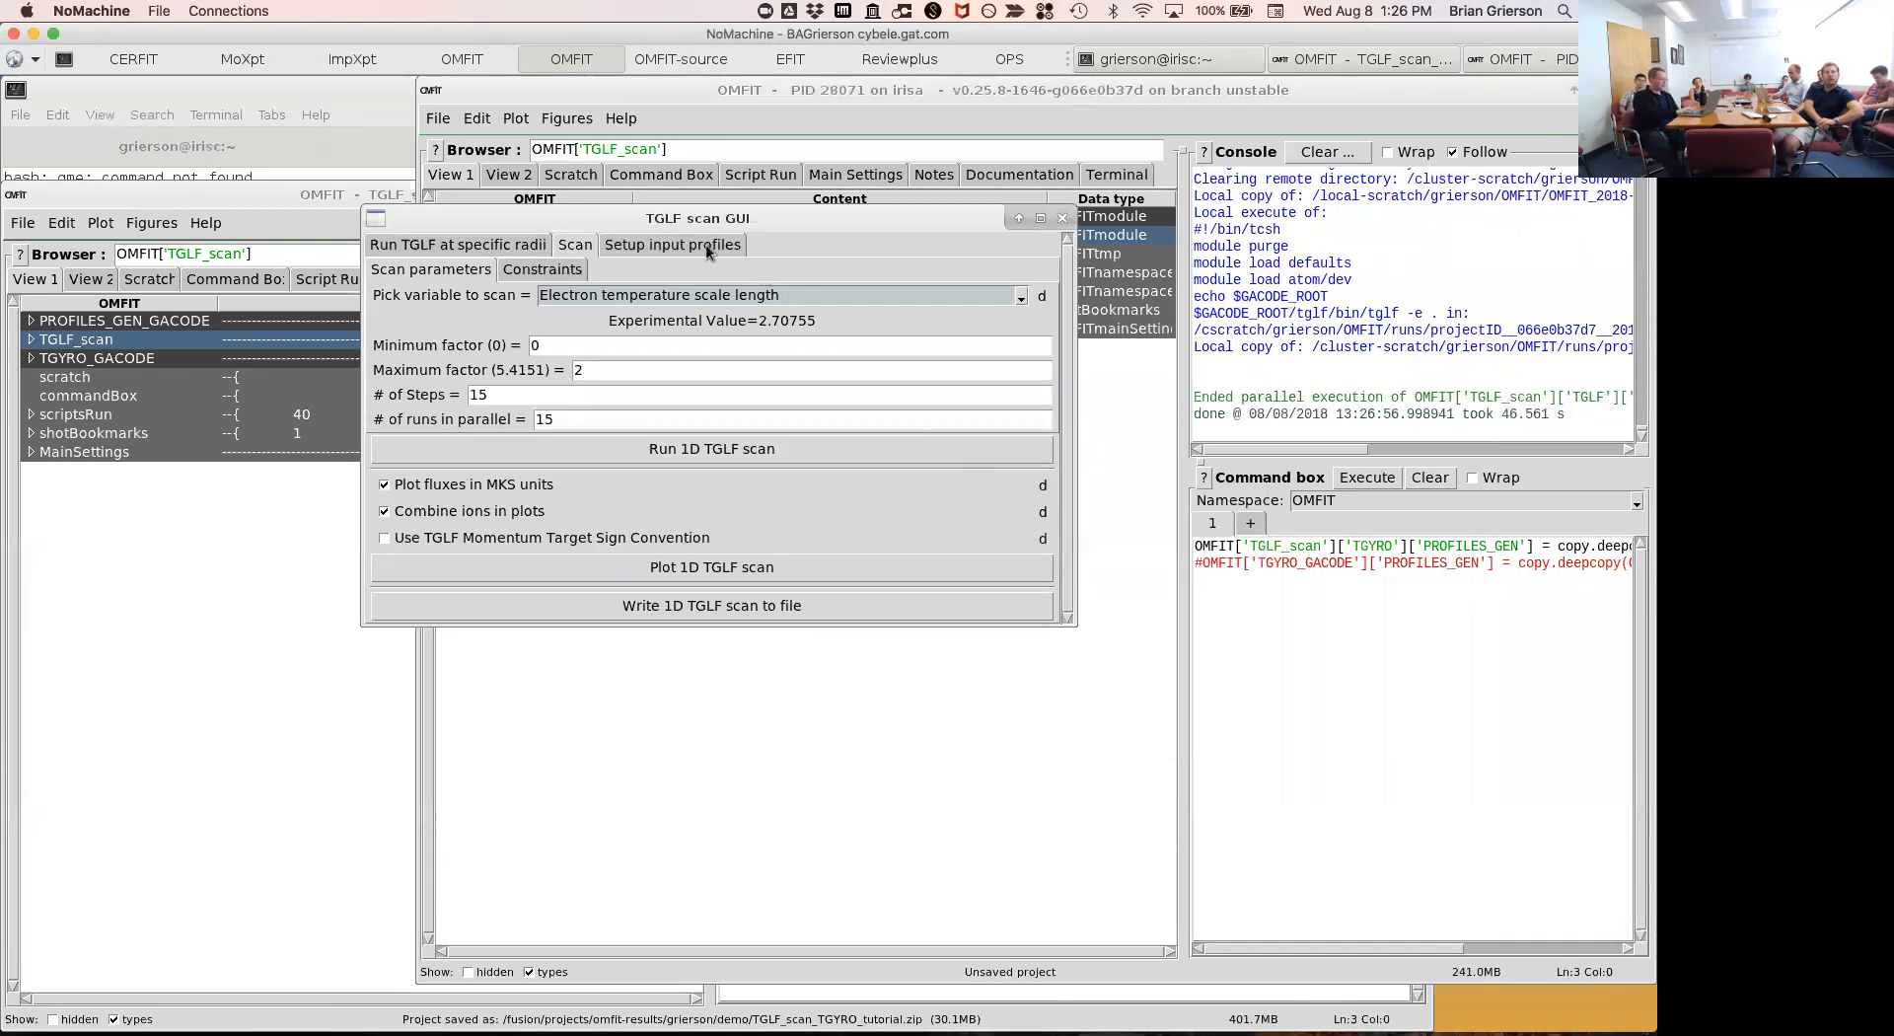
left_click_drag(719, 219, 1024, 230)
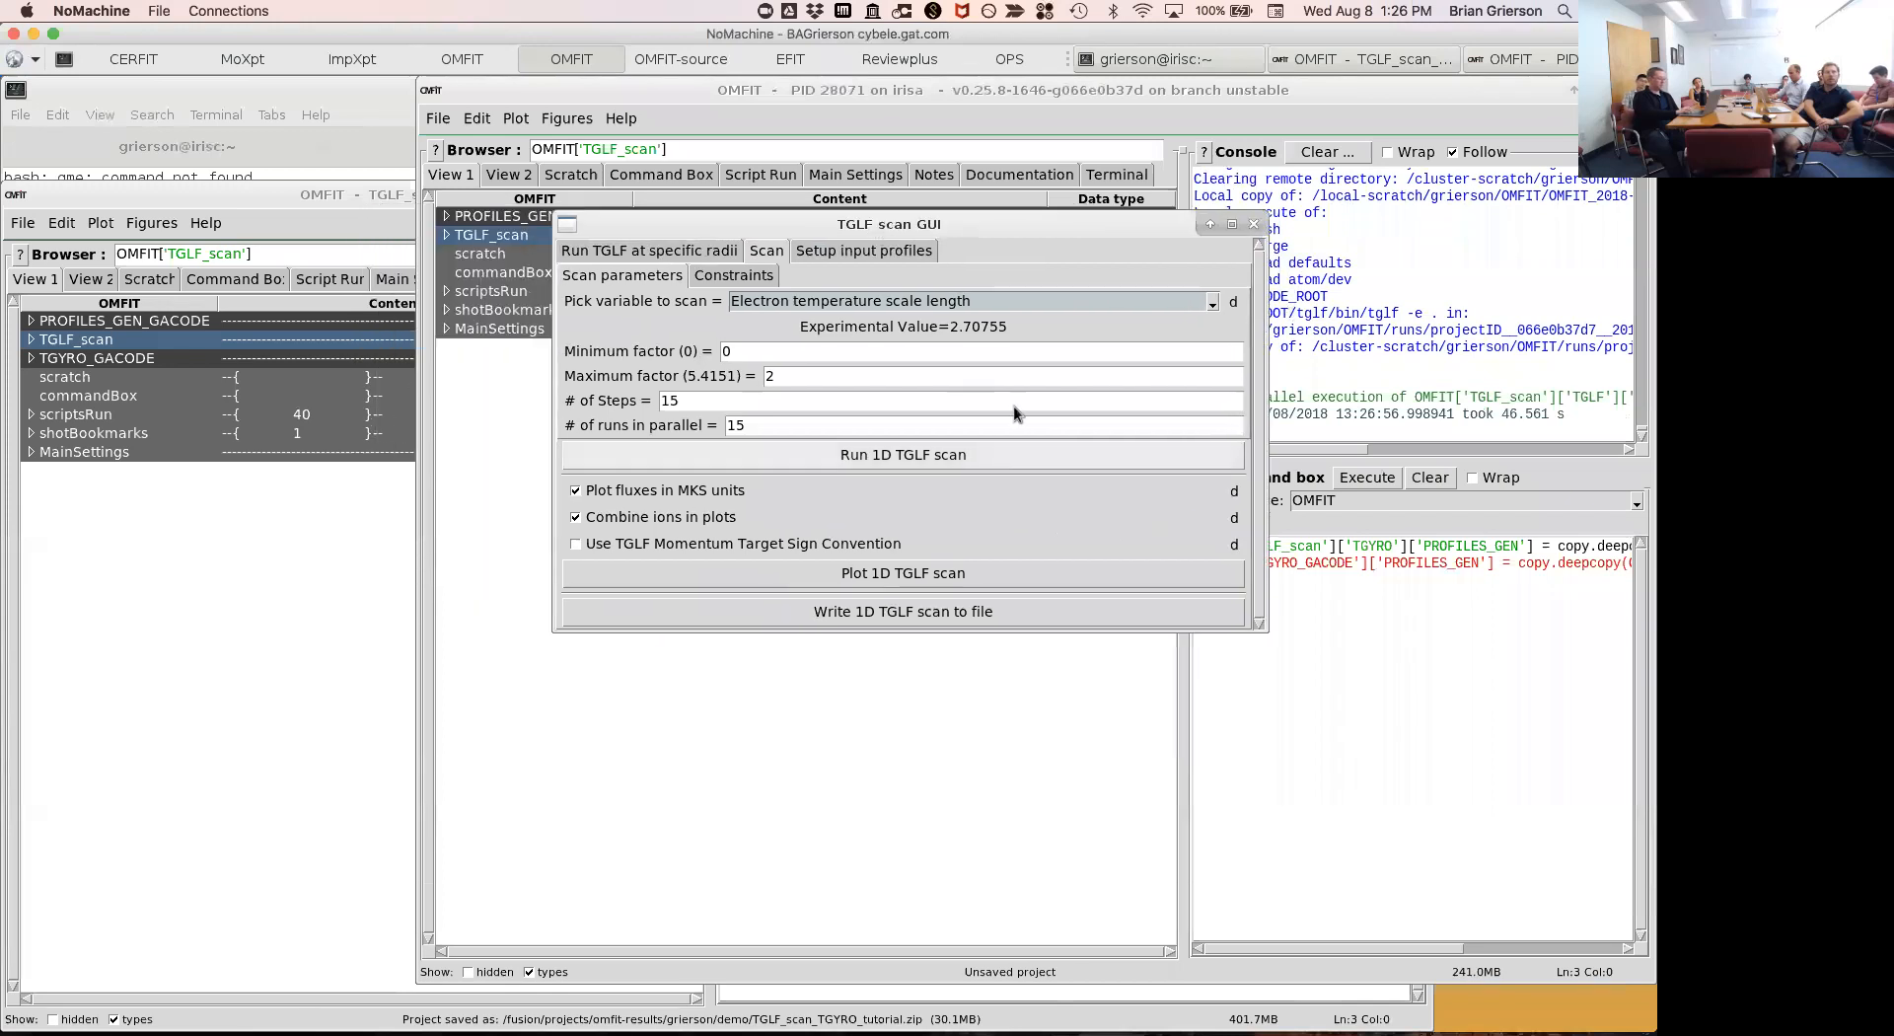
left_click(637, 519)
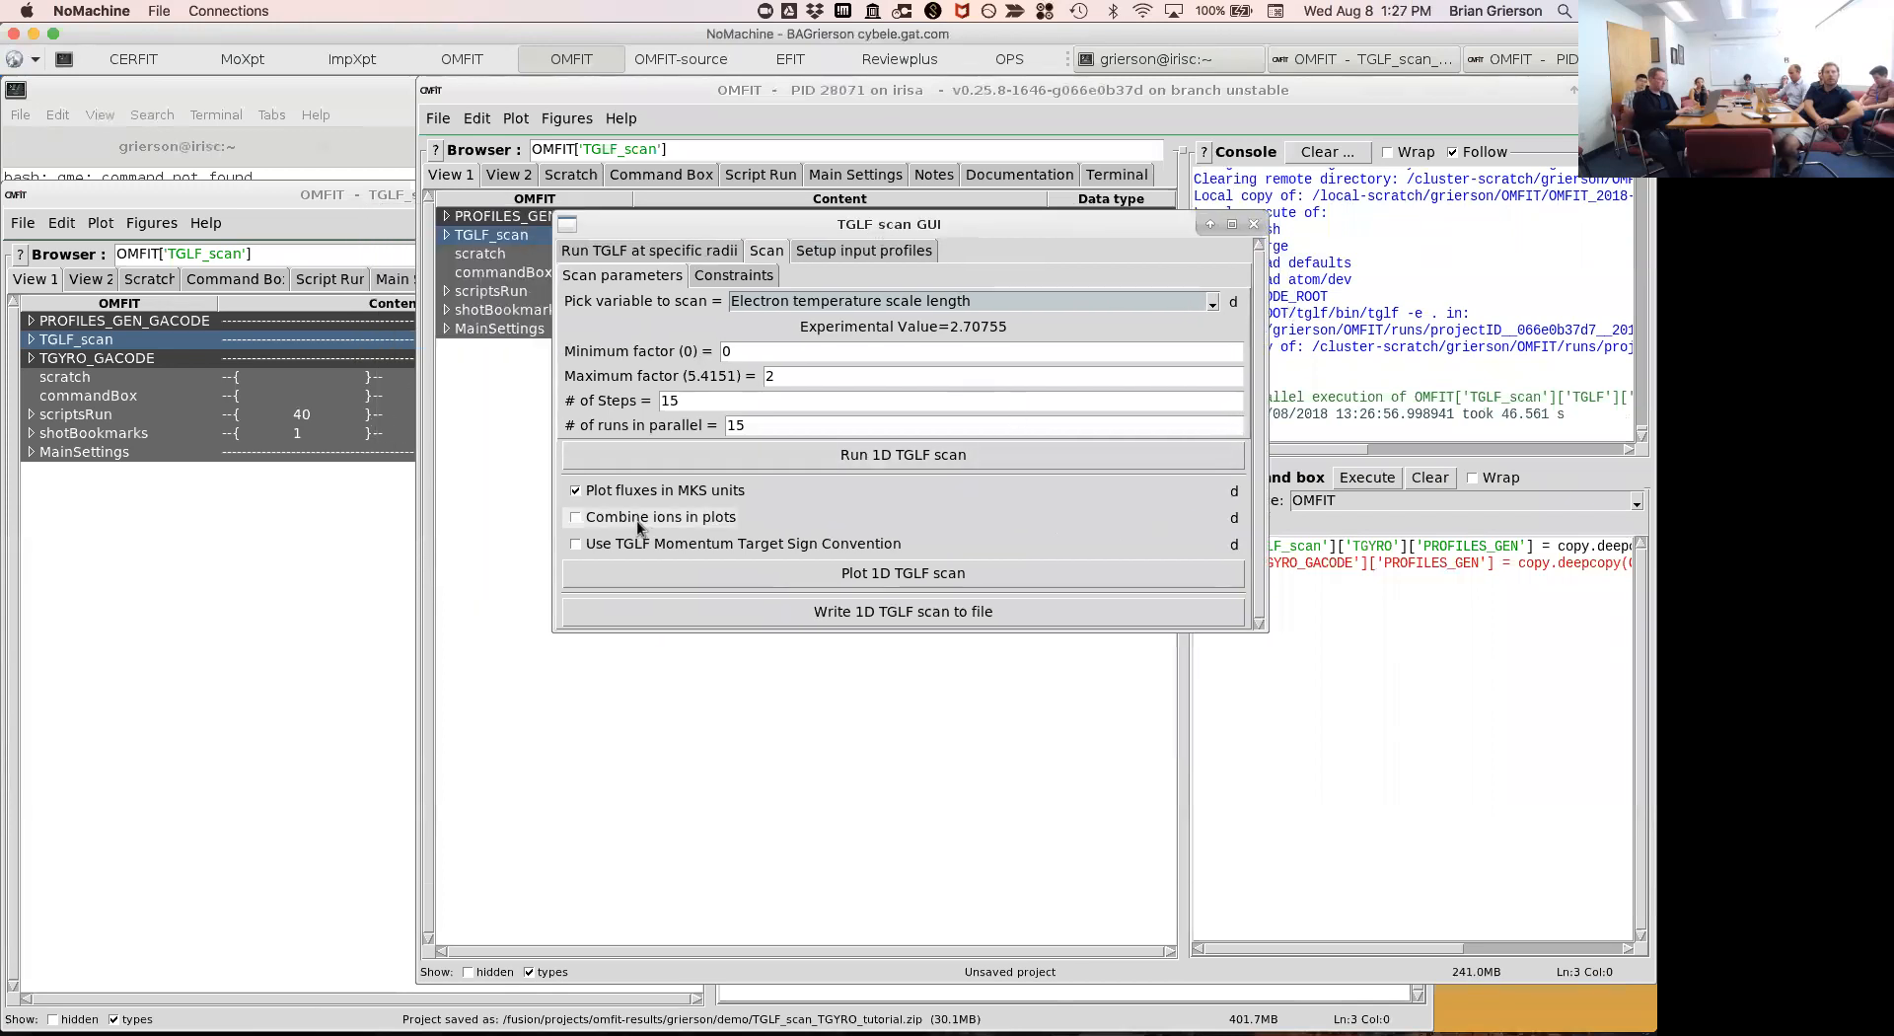
left_click(618, 541)
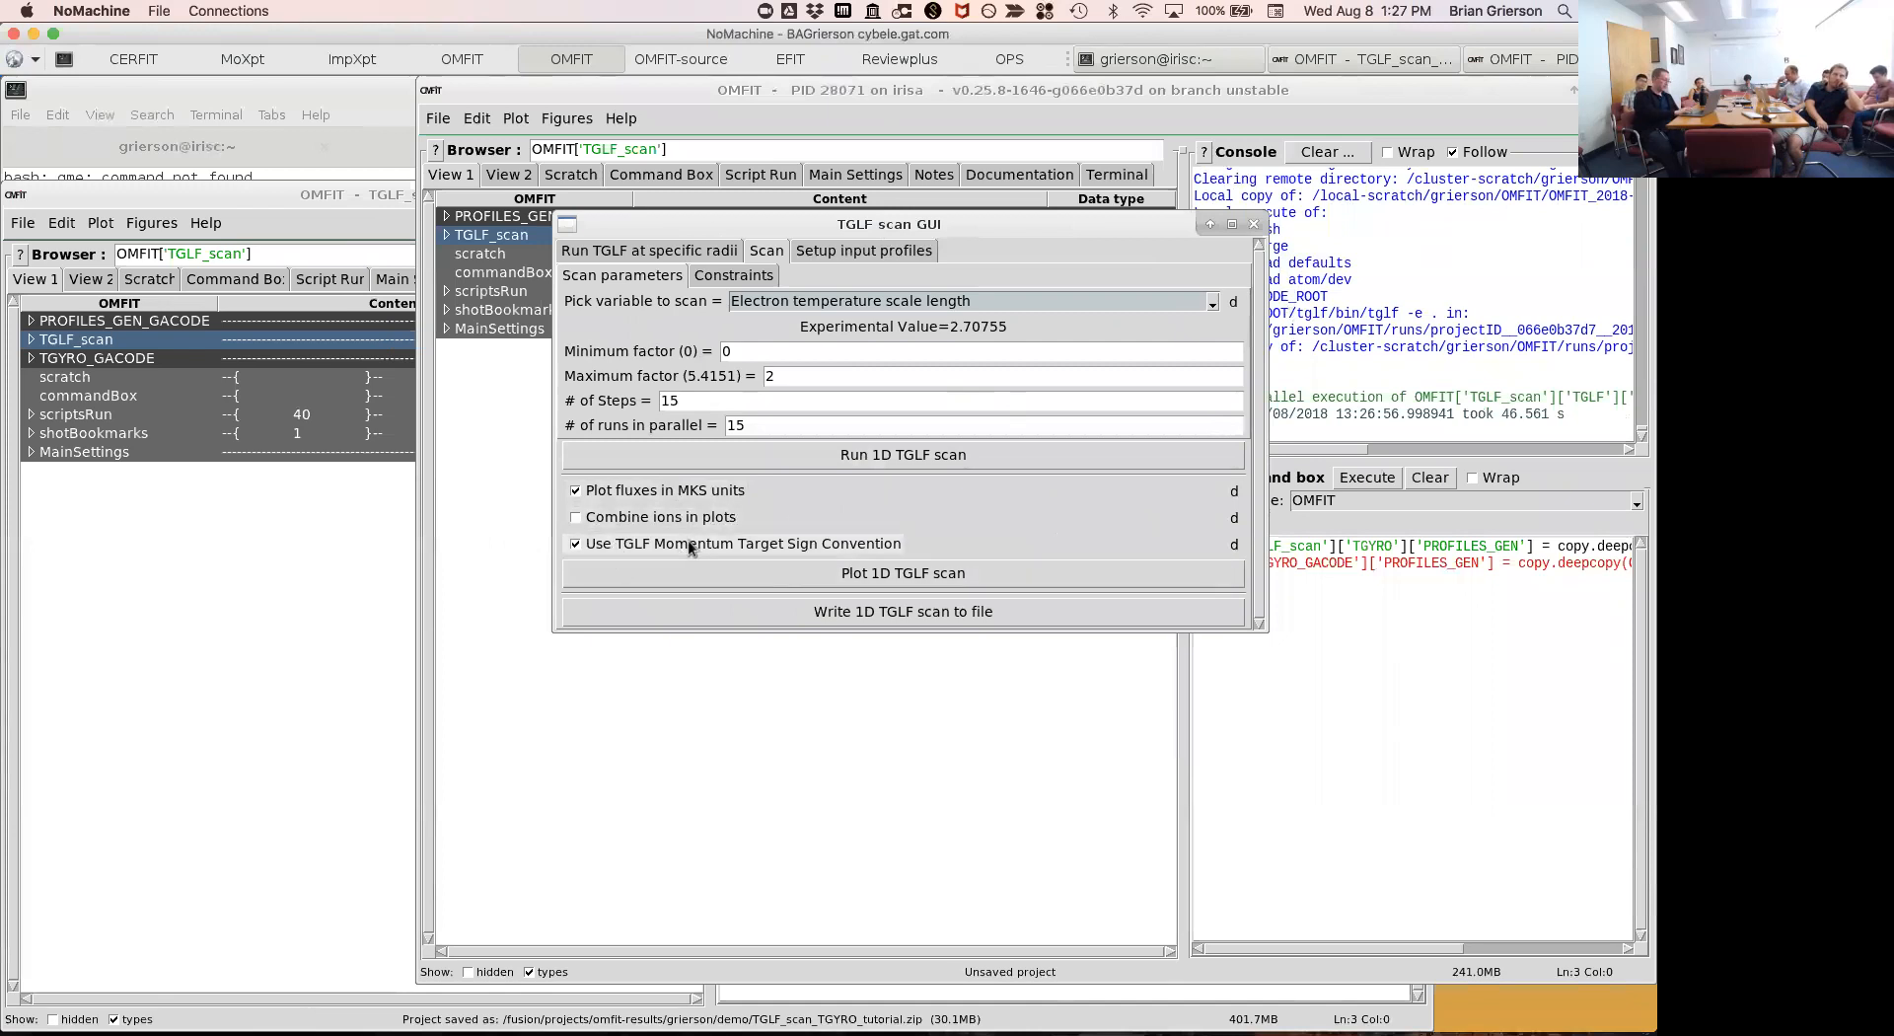
Plot the 1D TGLF scan, examine the particle, heat and momentum fluxes in the enlarged figure, and close it.
left_click(863, 573)
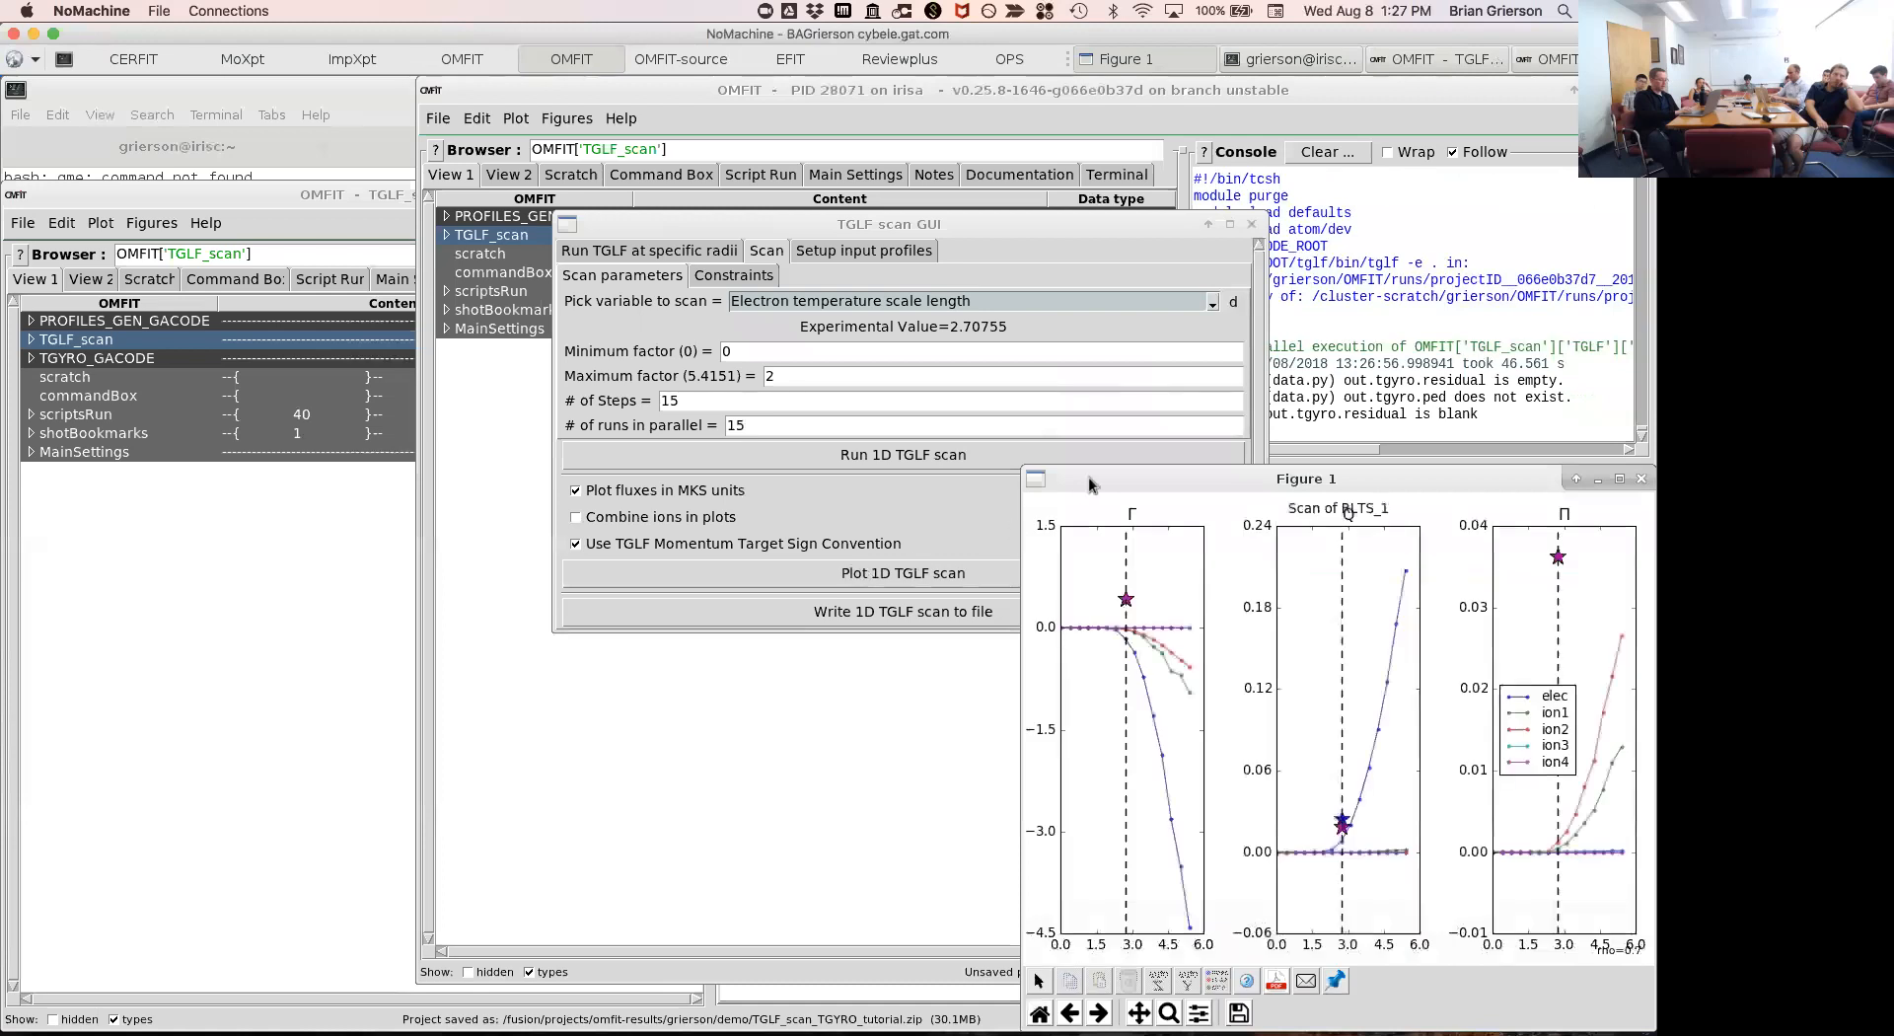
left_click_drag(951, 451, 623, 300)
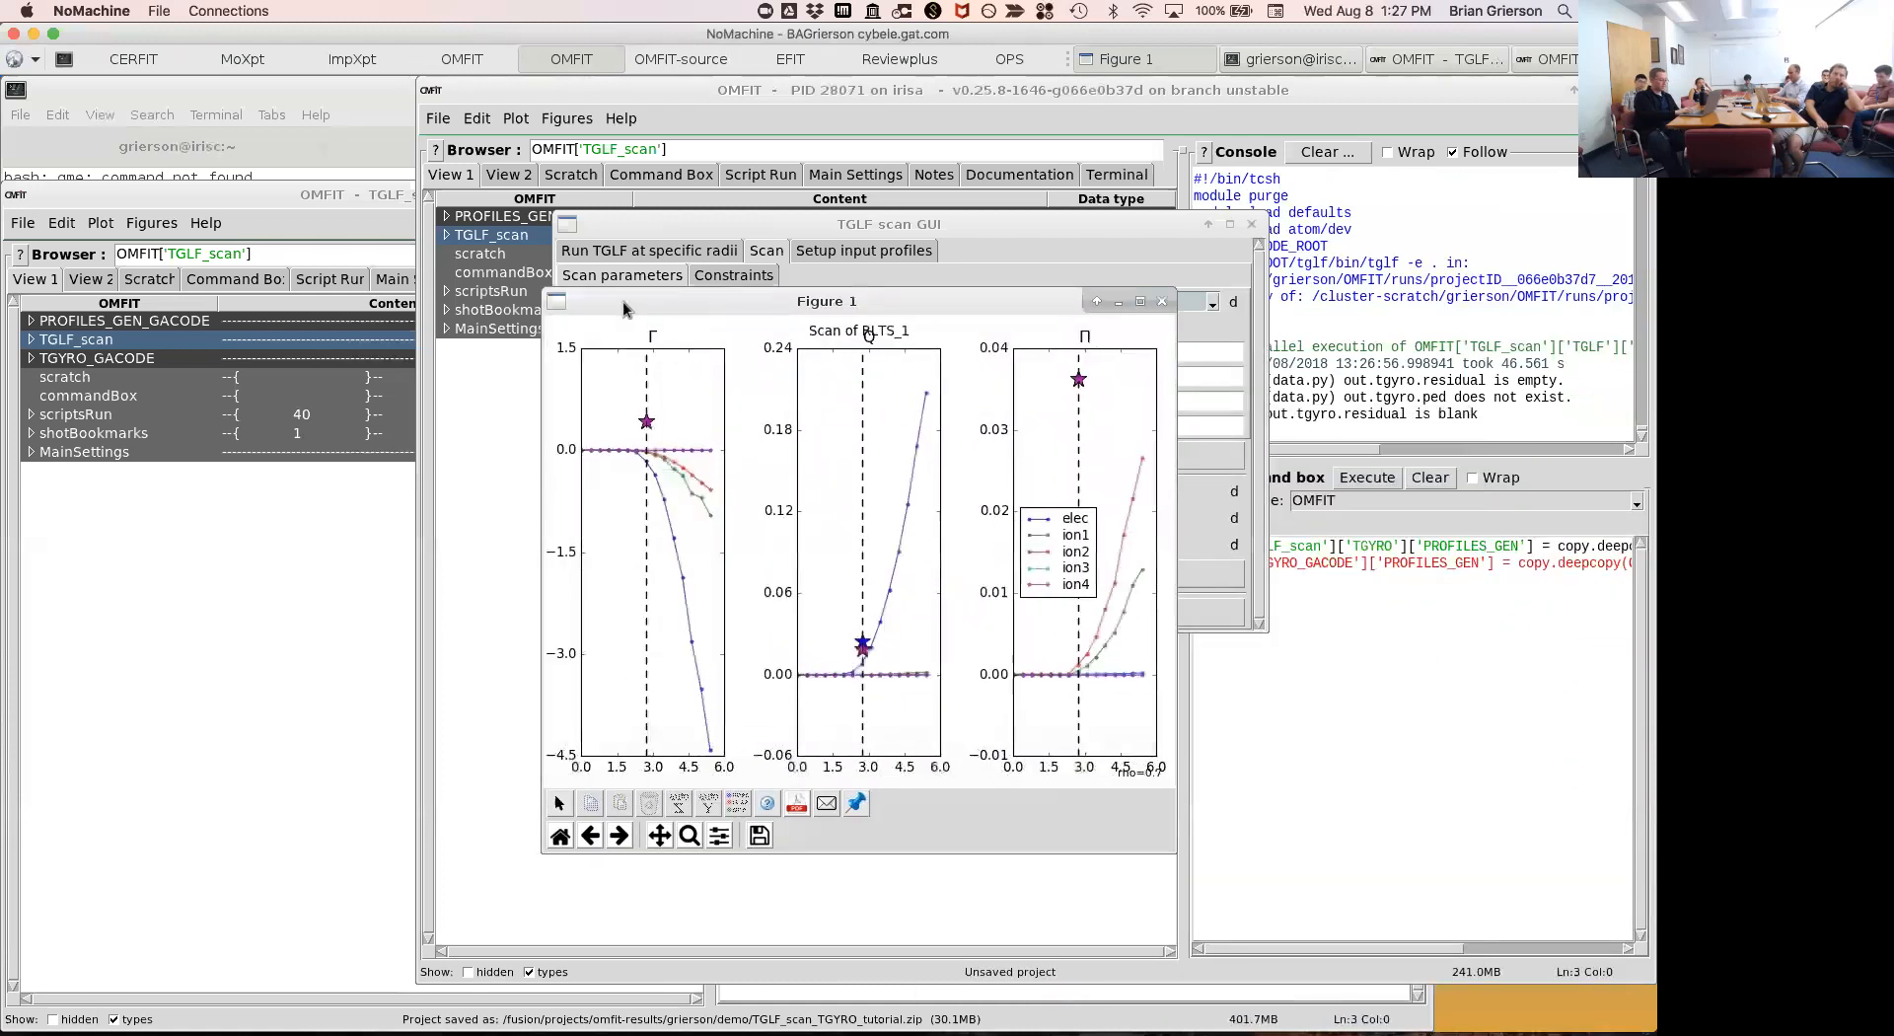
double_click(624, 300)
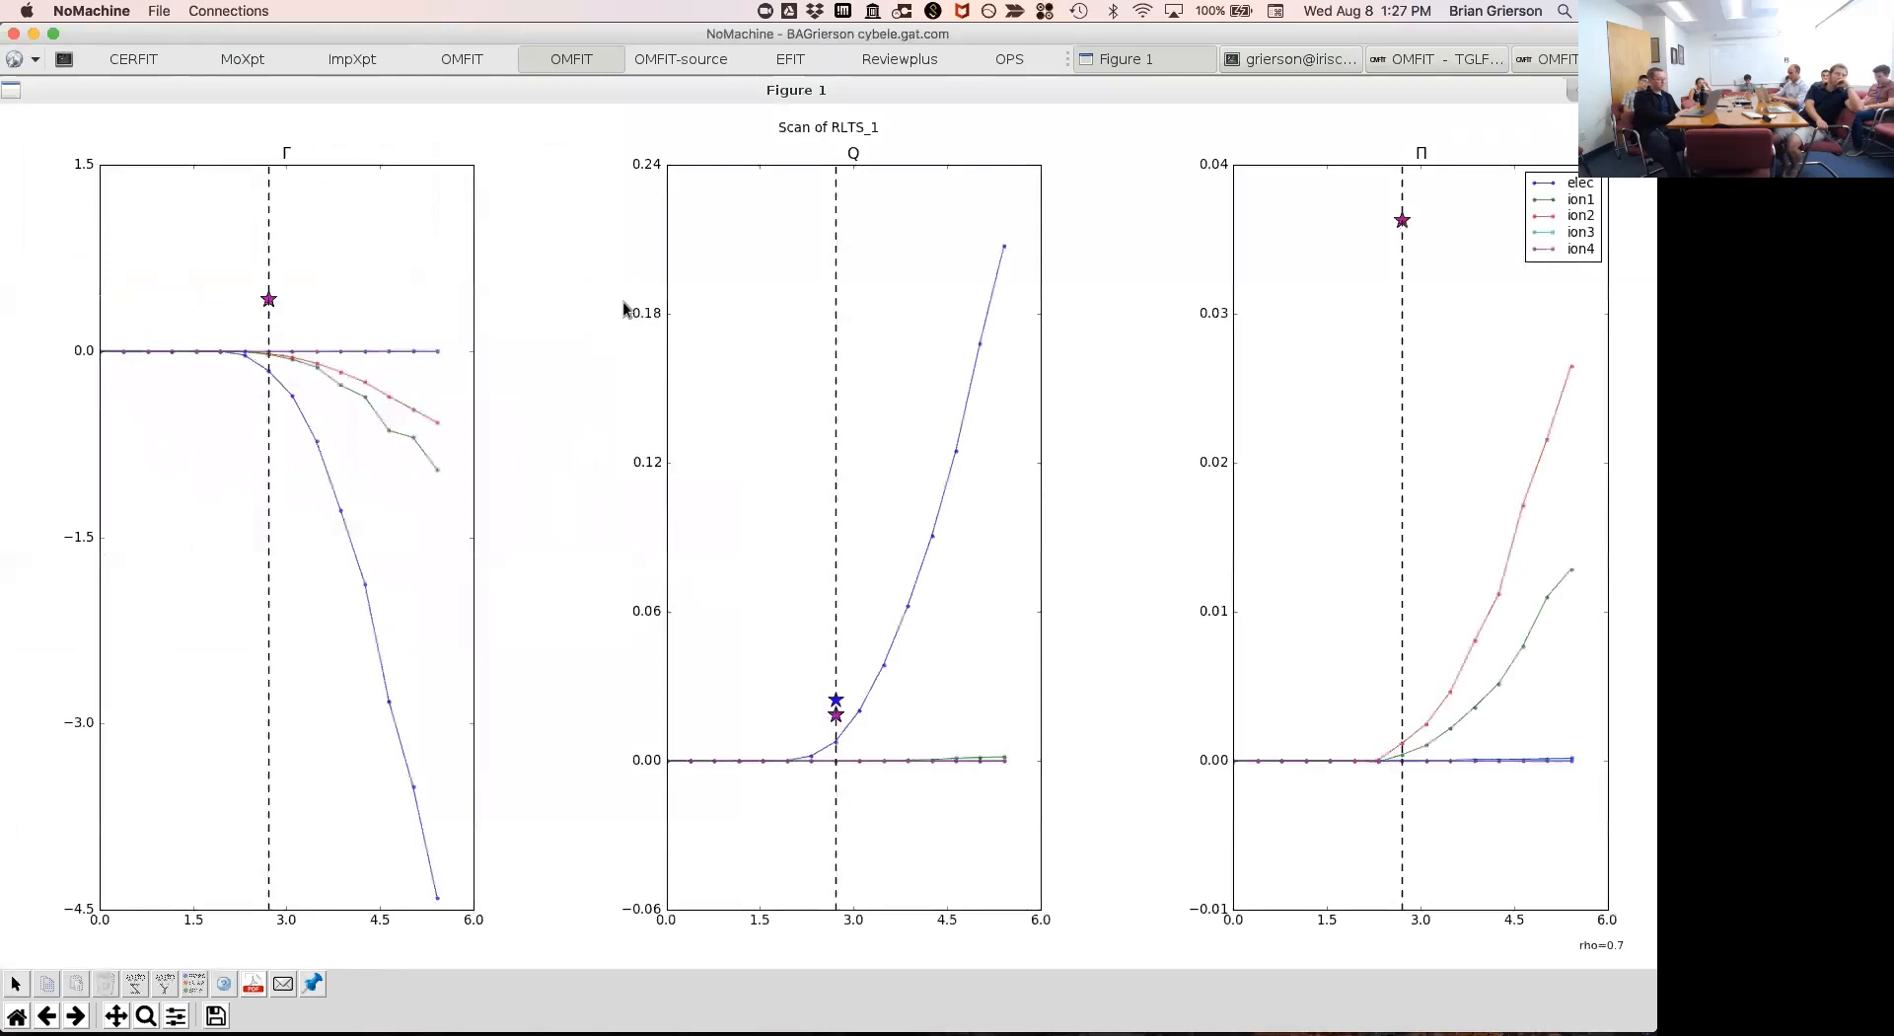
double_click(601, 92)
left_click(1162, 304)
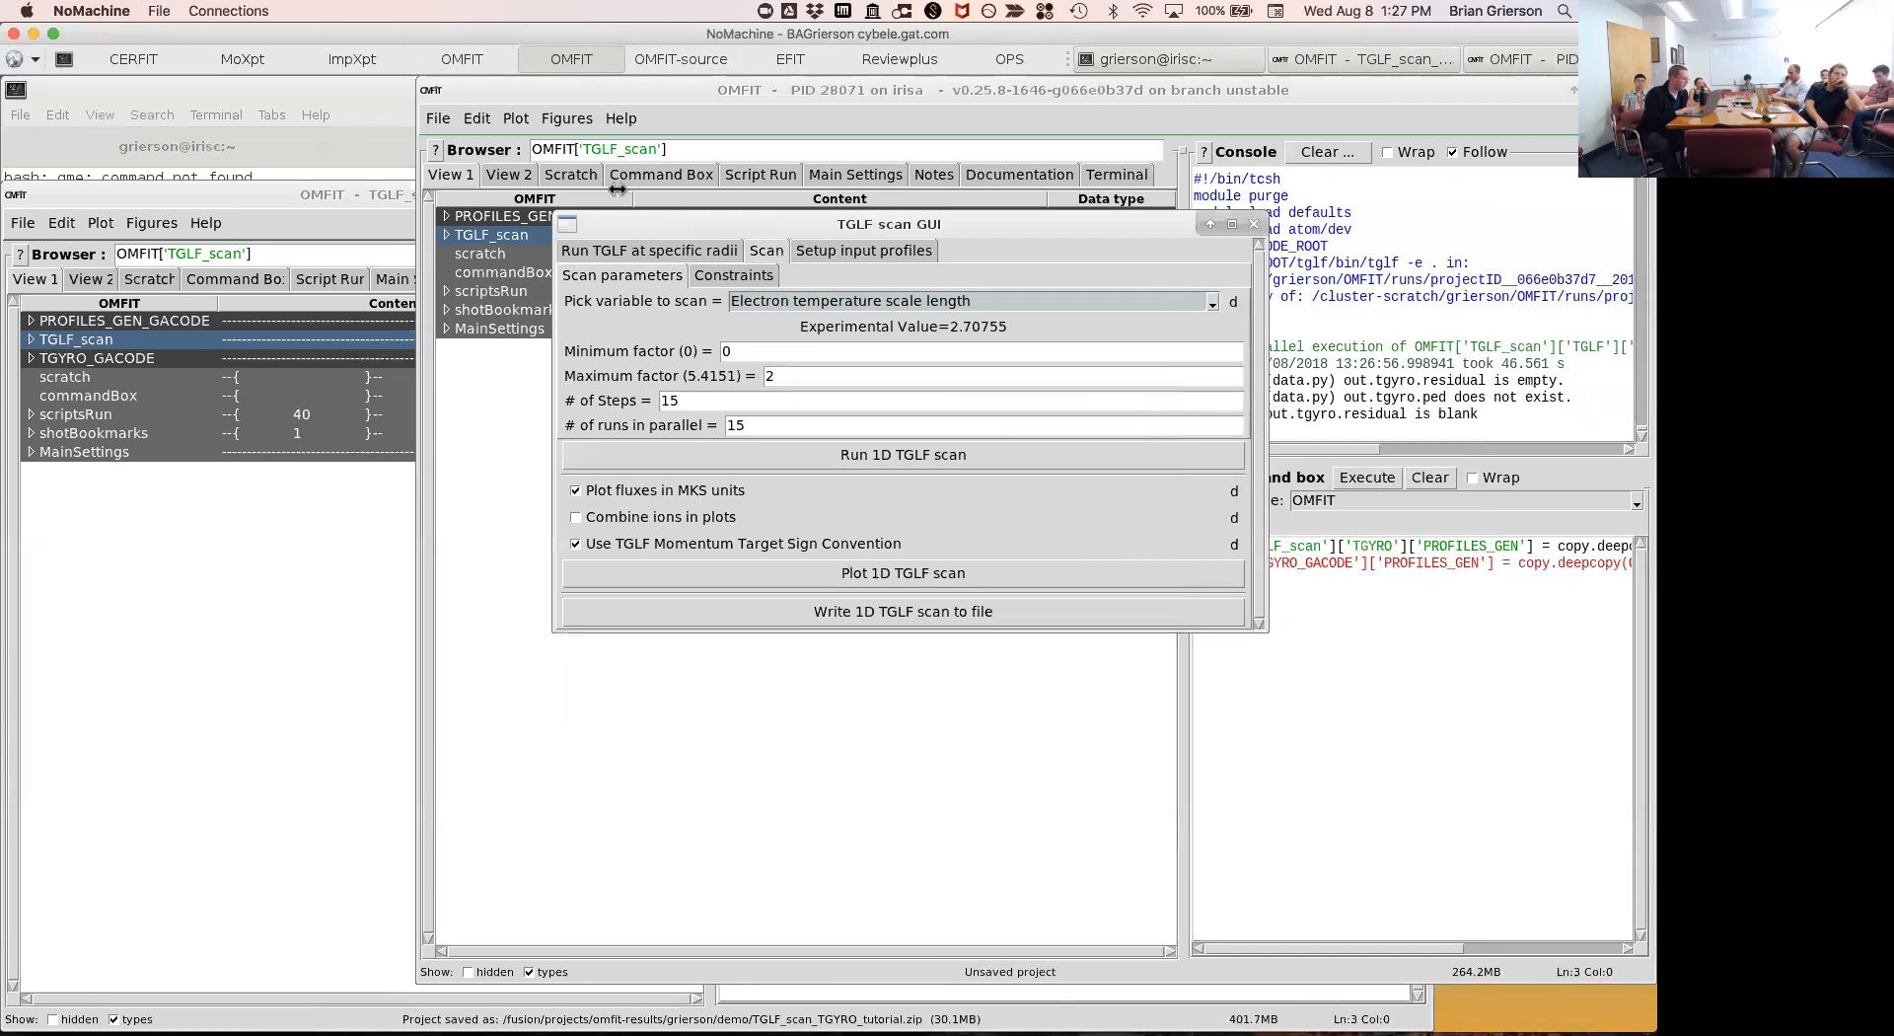
Apply the user-defined DIII D plot style.
left_click(517, 120)
mouse_move(577, 308)
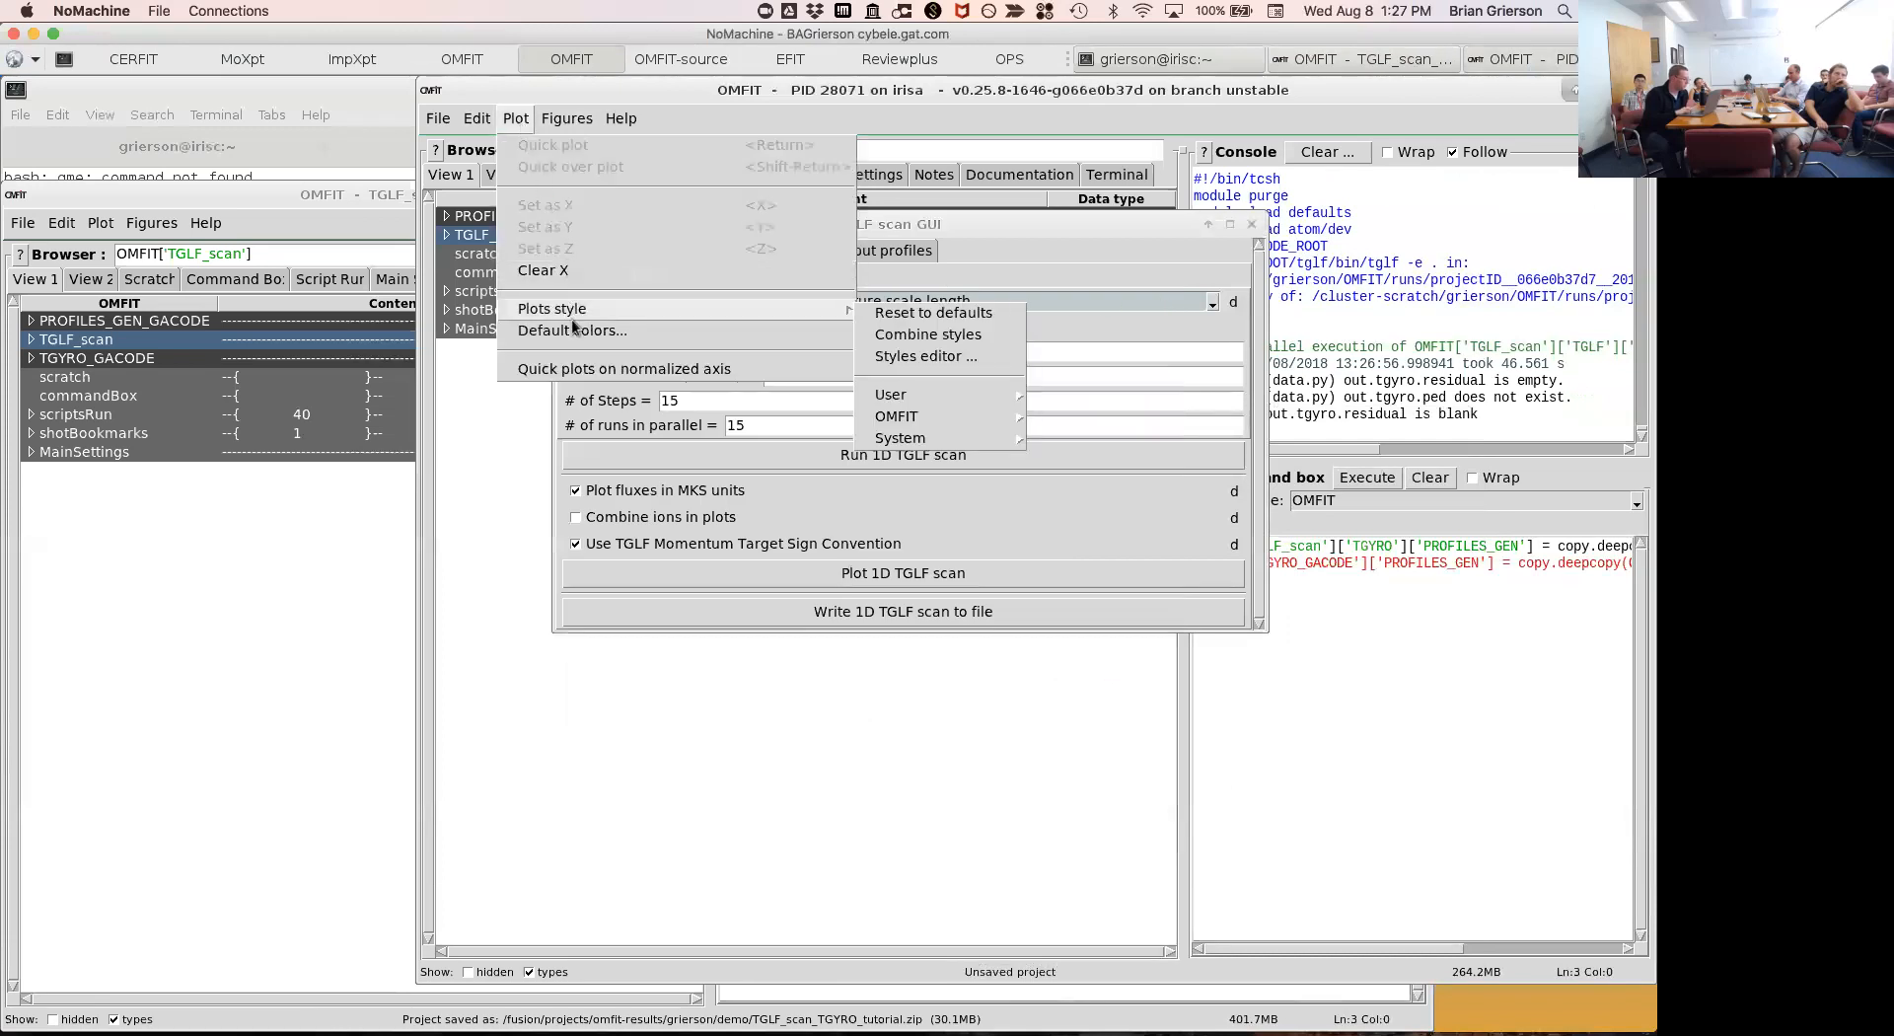
mouse_move(913, 397)
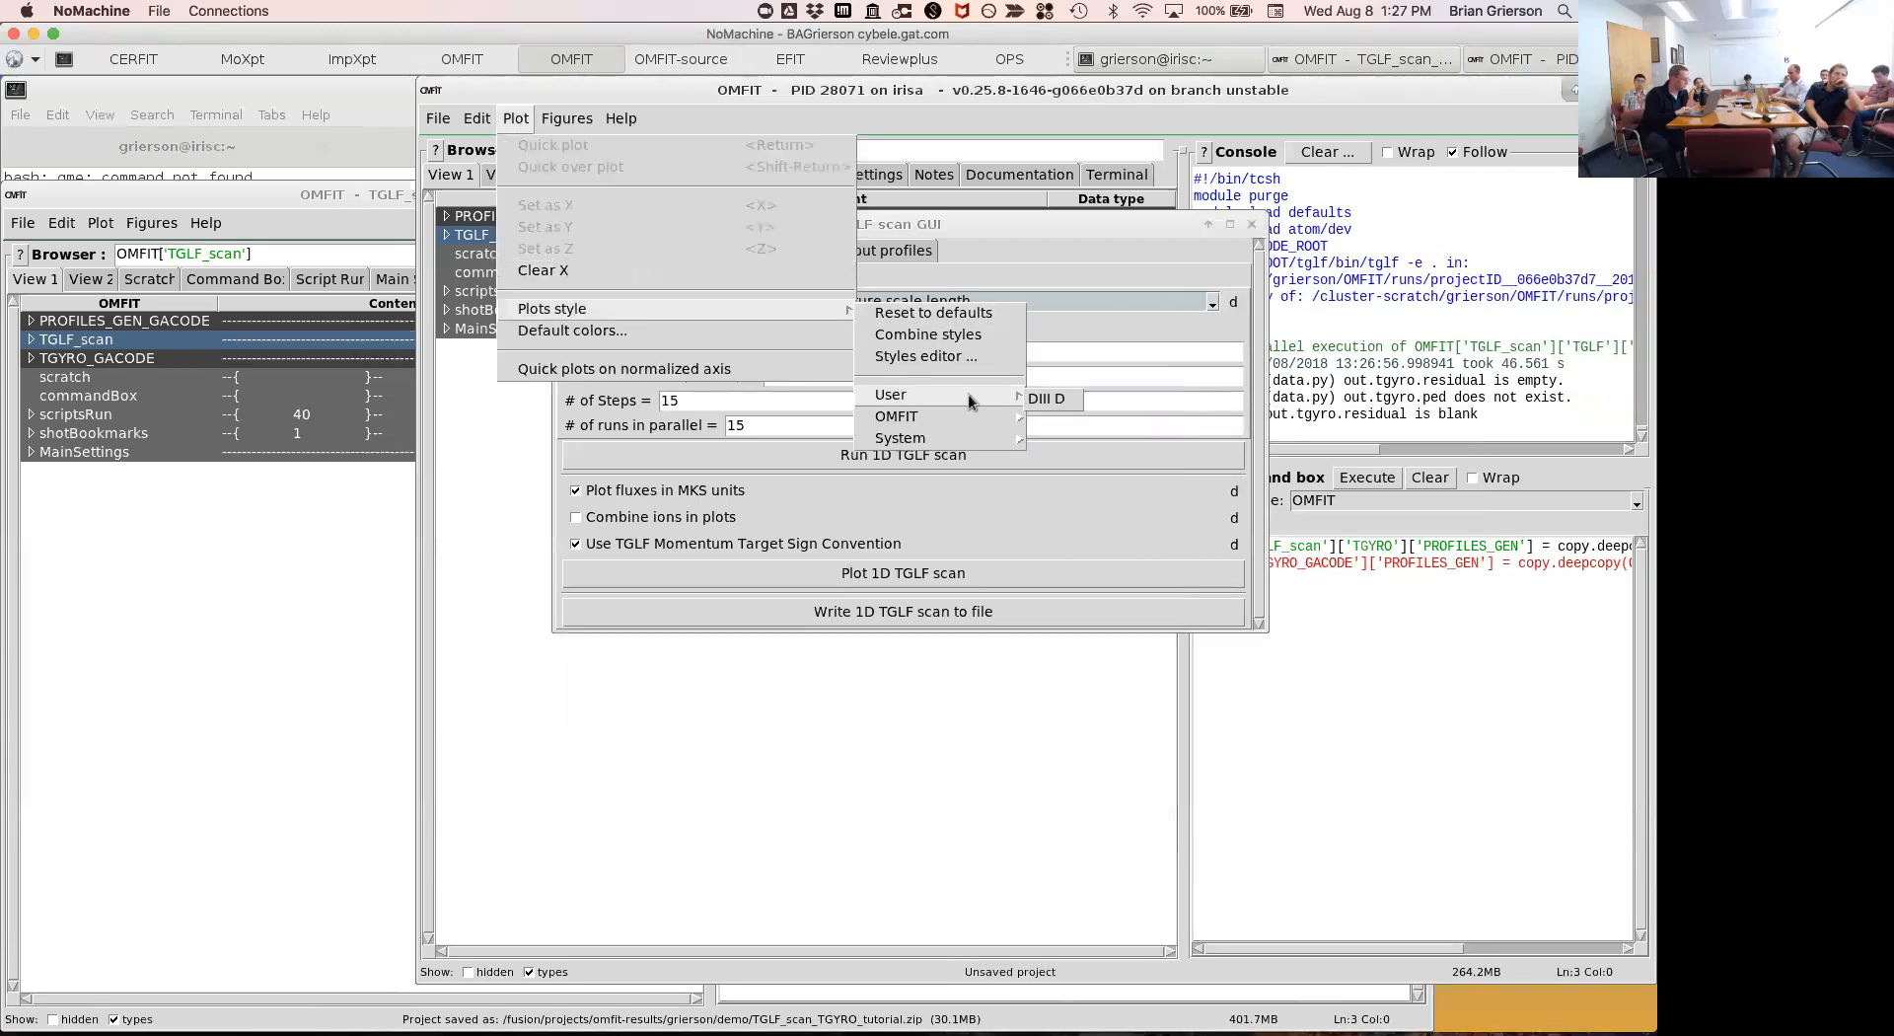
left_click(1051, 399)
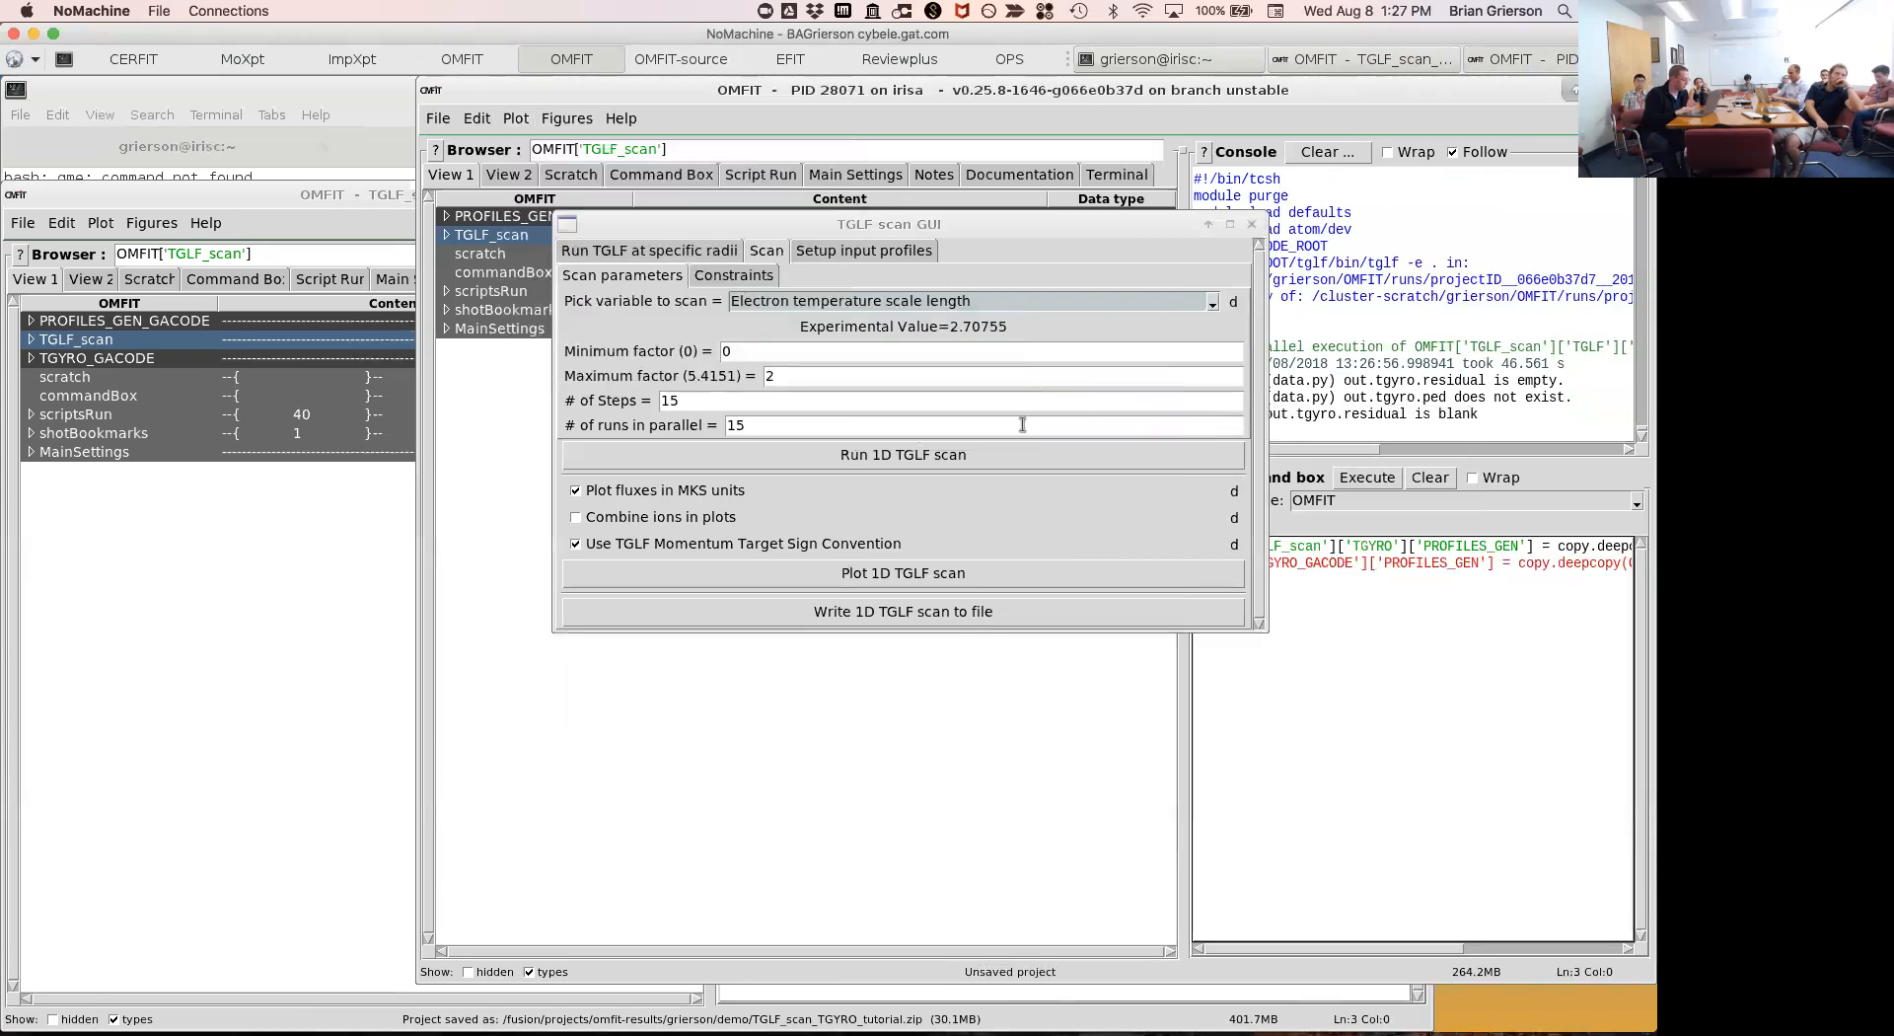
Plot the 1D TGLF scan of the electron temperature scale length, examine the fluxes in the enlarged figure, and close it.
left_click(937, 576)
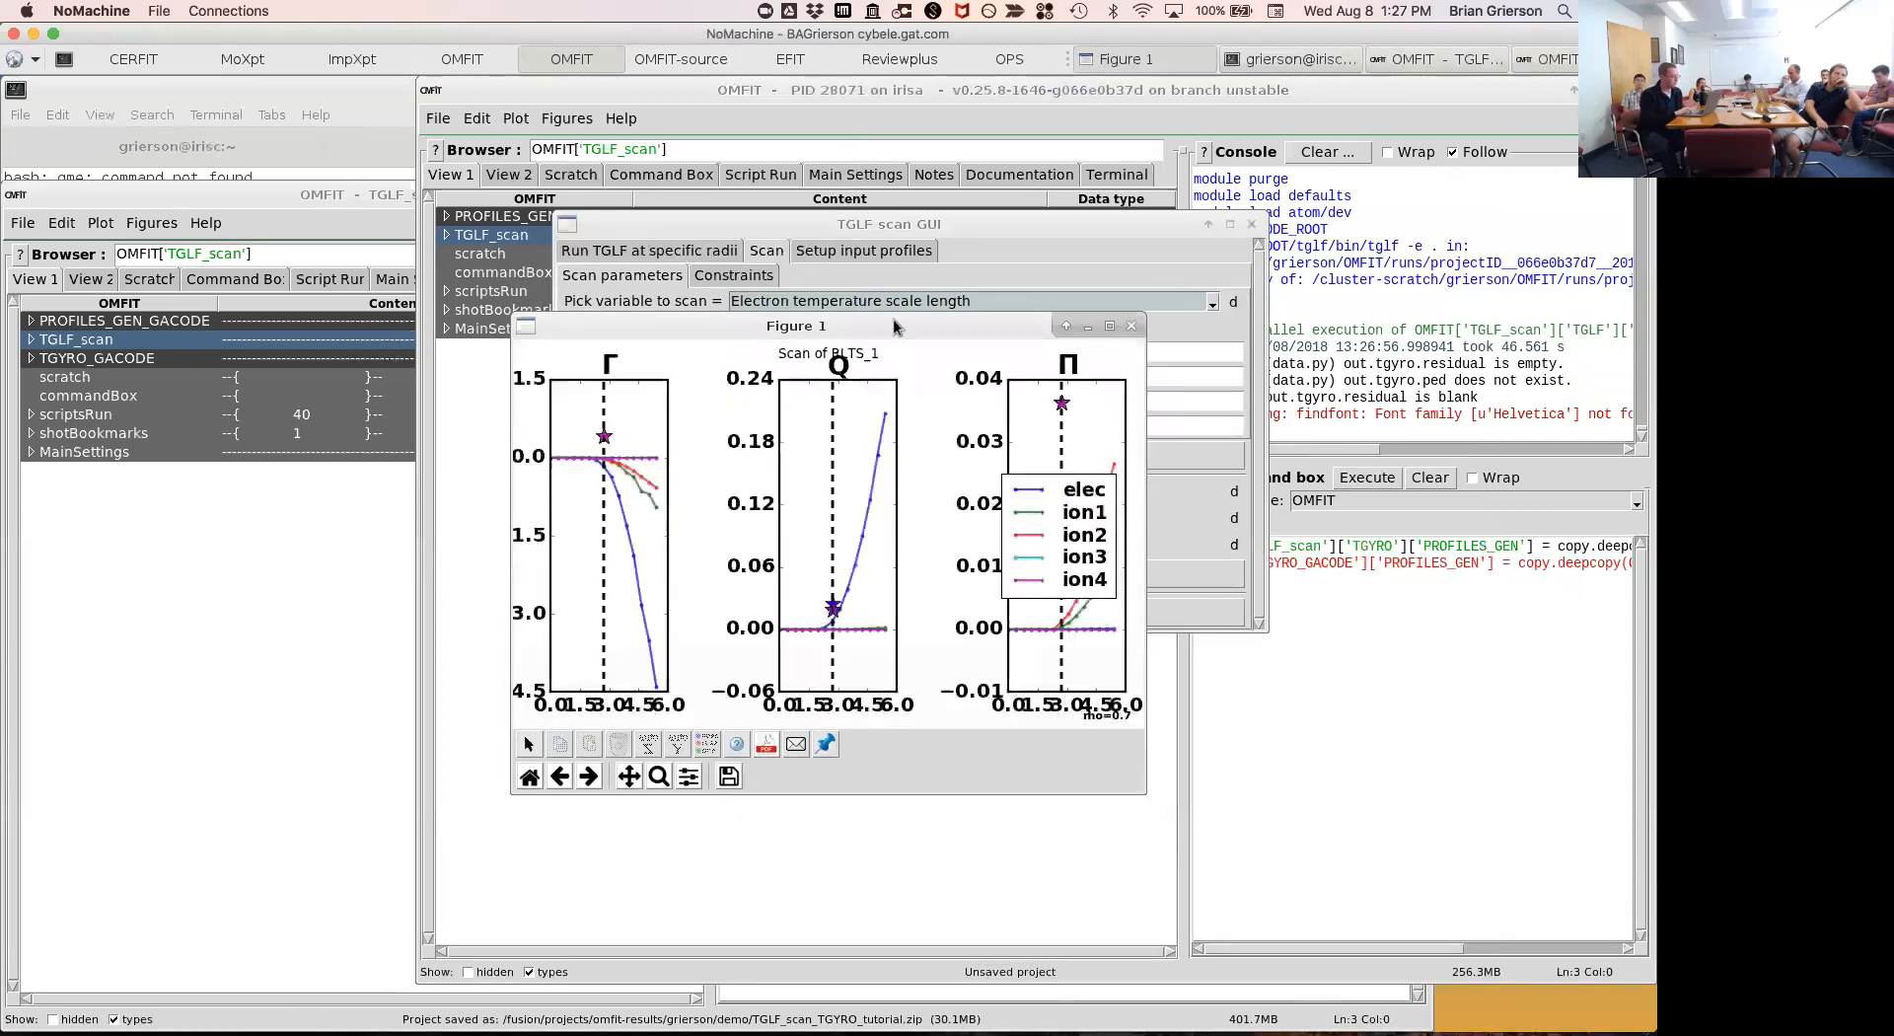
double_click(891, 320)
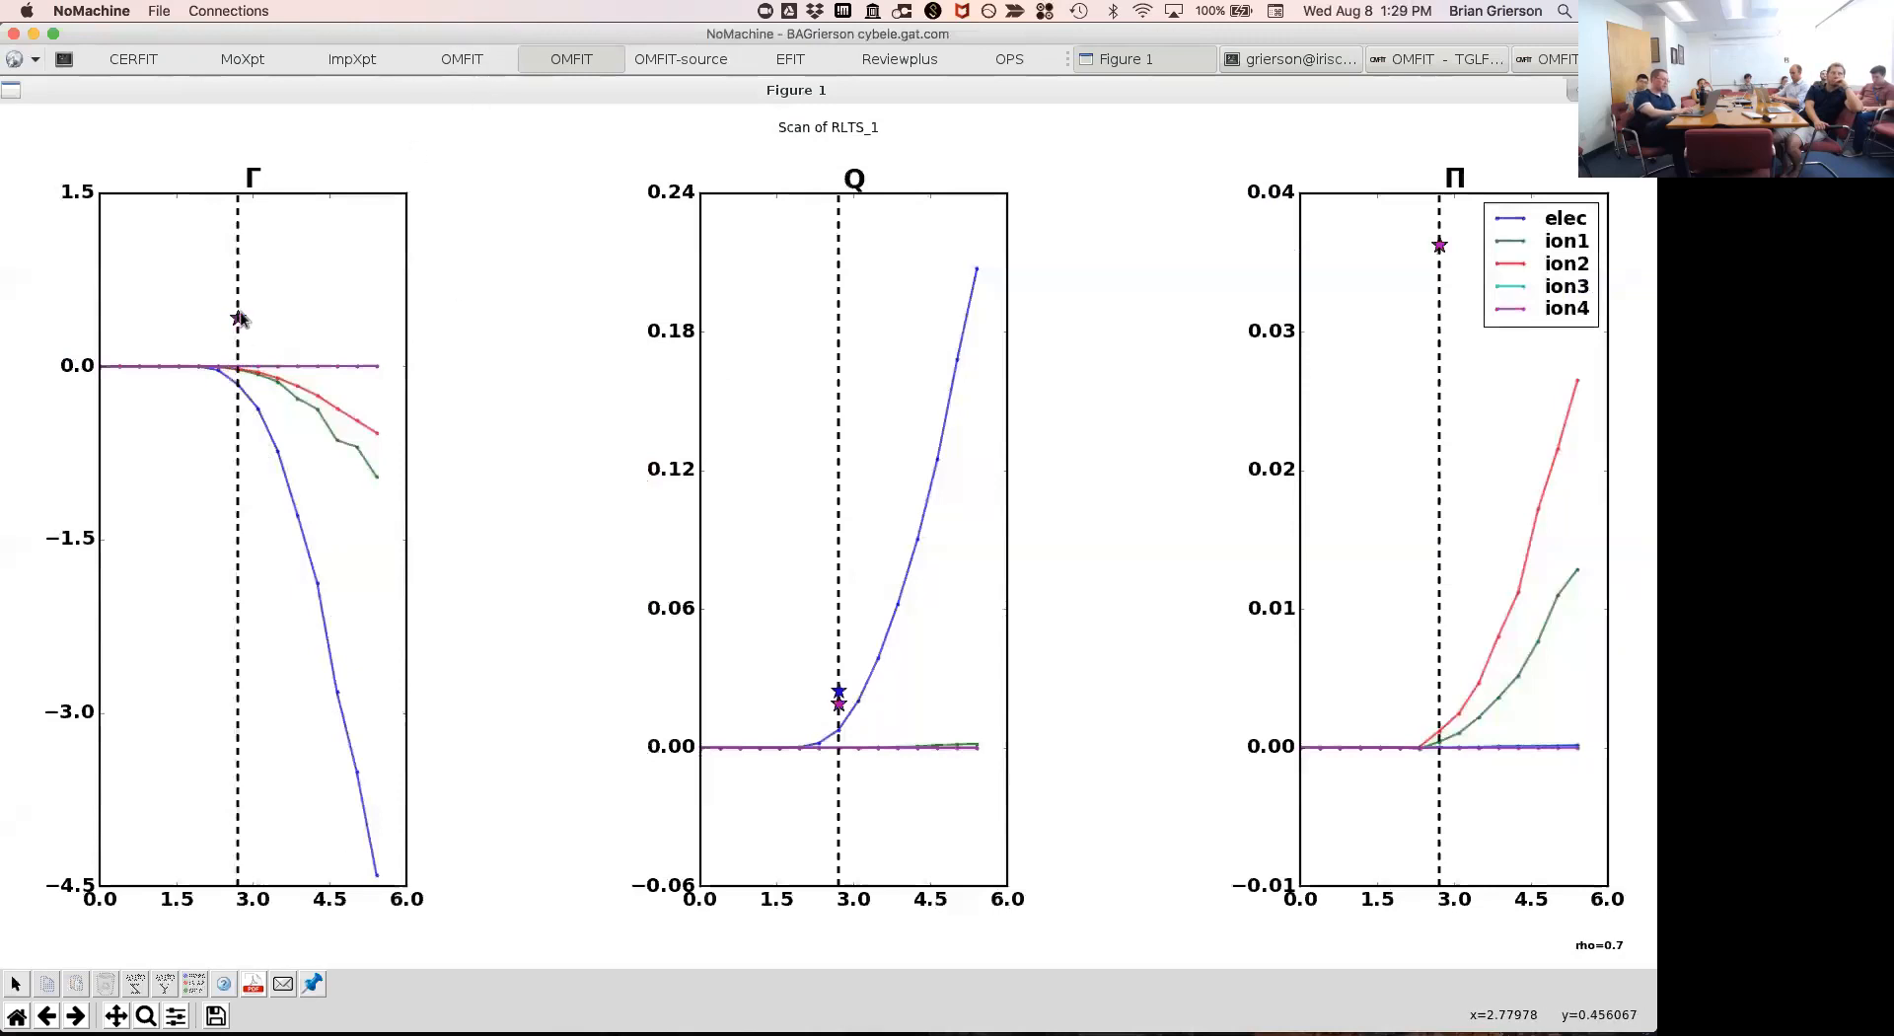
double_click(519, 93)
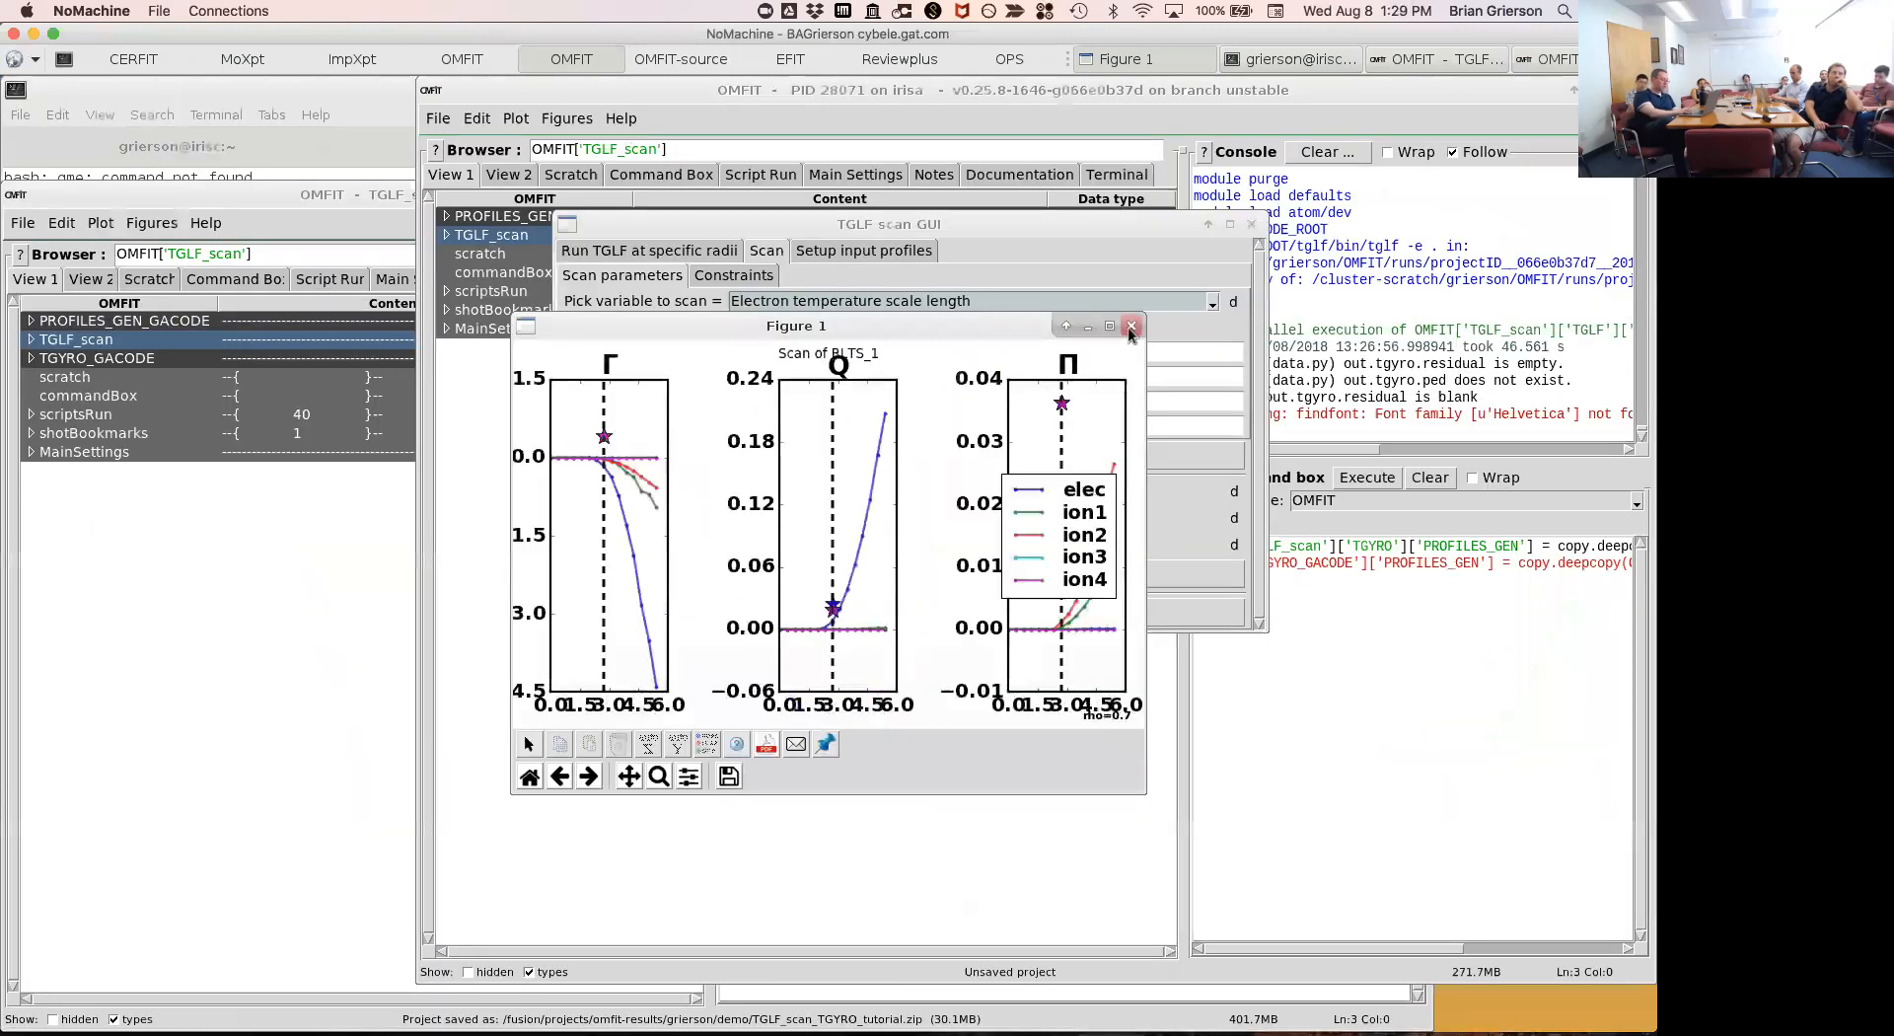
left_click(1130, 327)
Run plotScanSpec from the PLOTS of the TGLF module inside TGLF_scan and examine the enlarged eigenvalue spectra.
left_click_drag(1005, 221, 1222, 320)
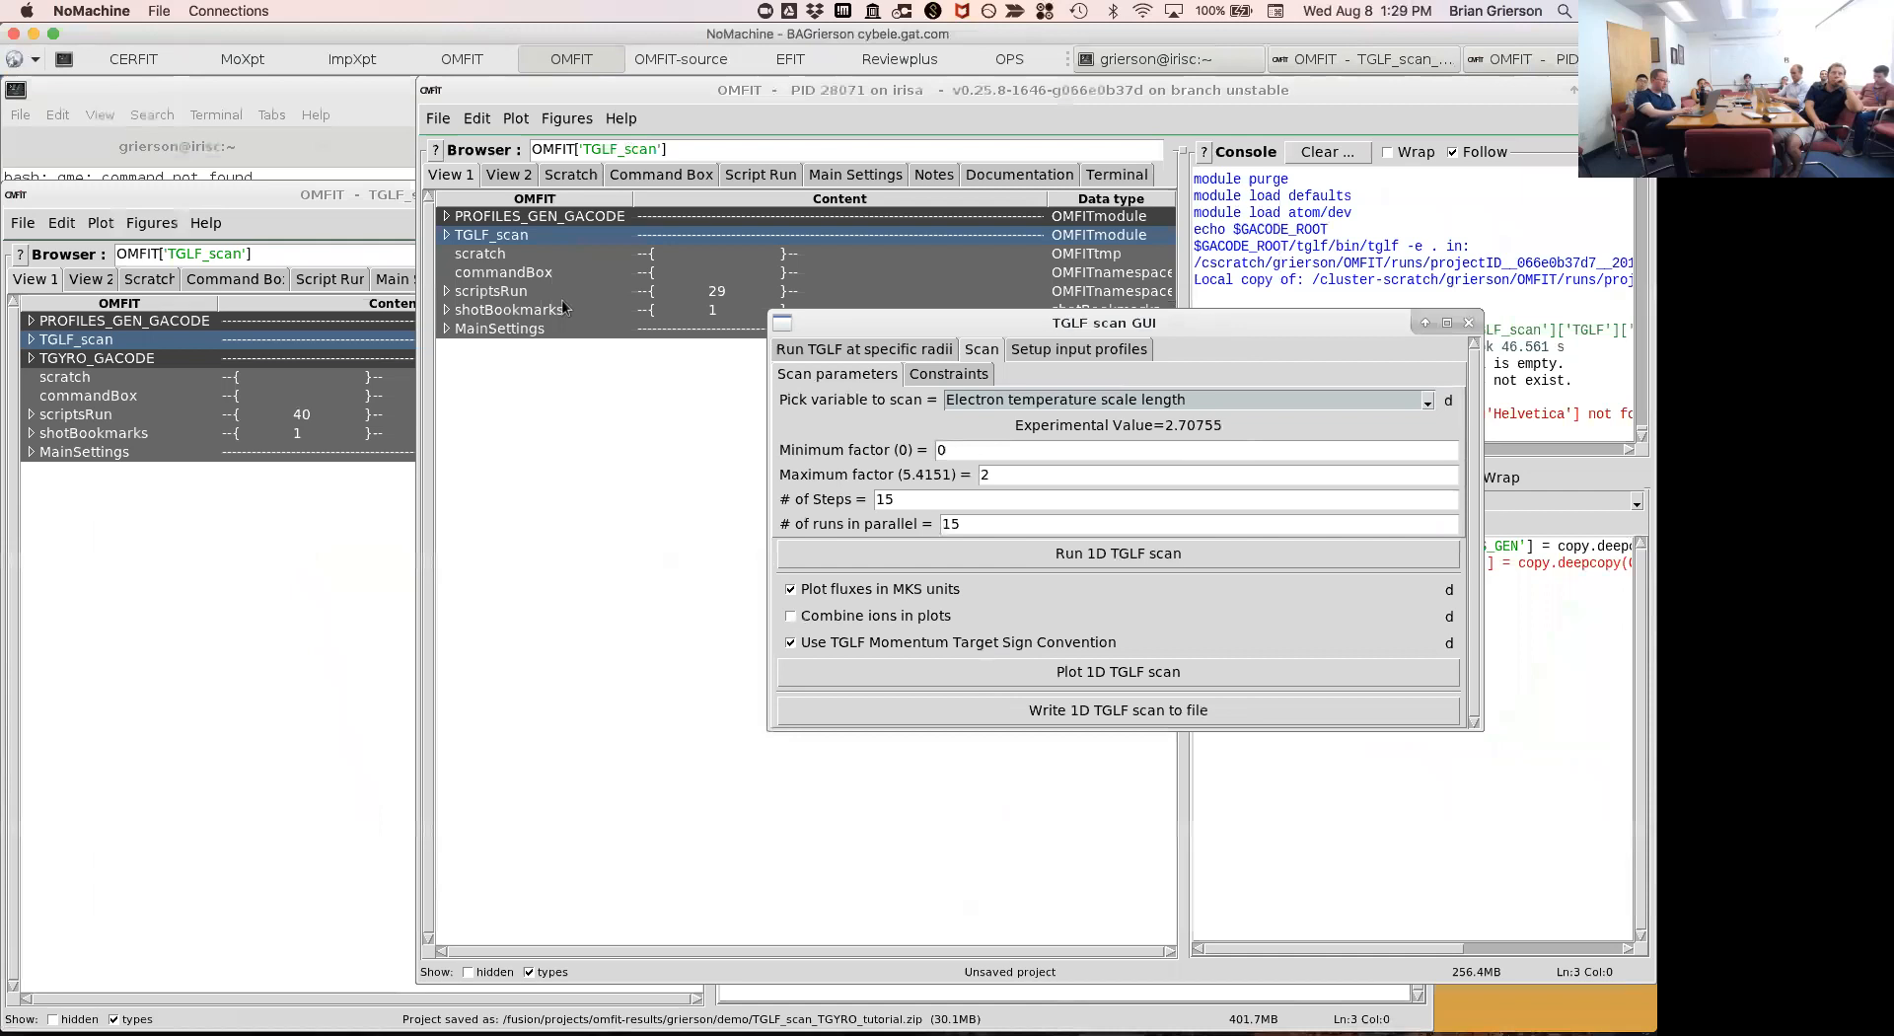
left_click(446, 237)
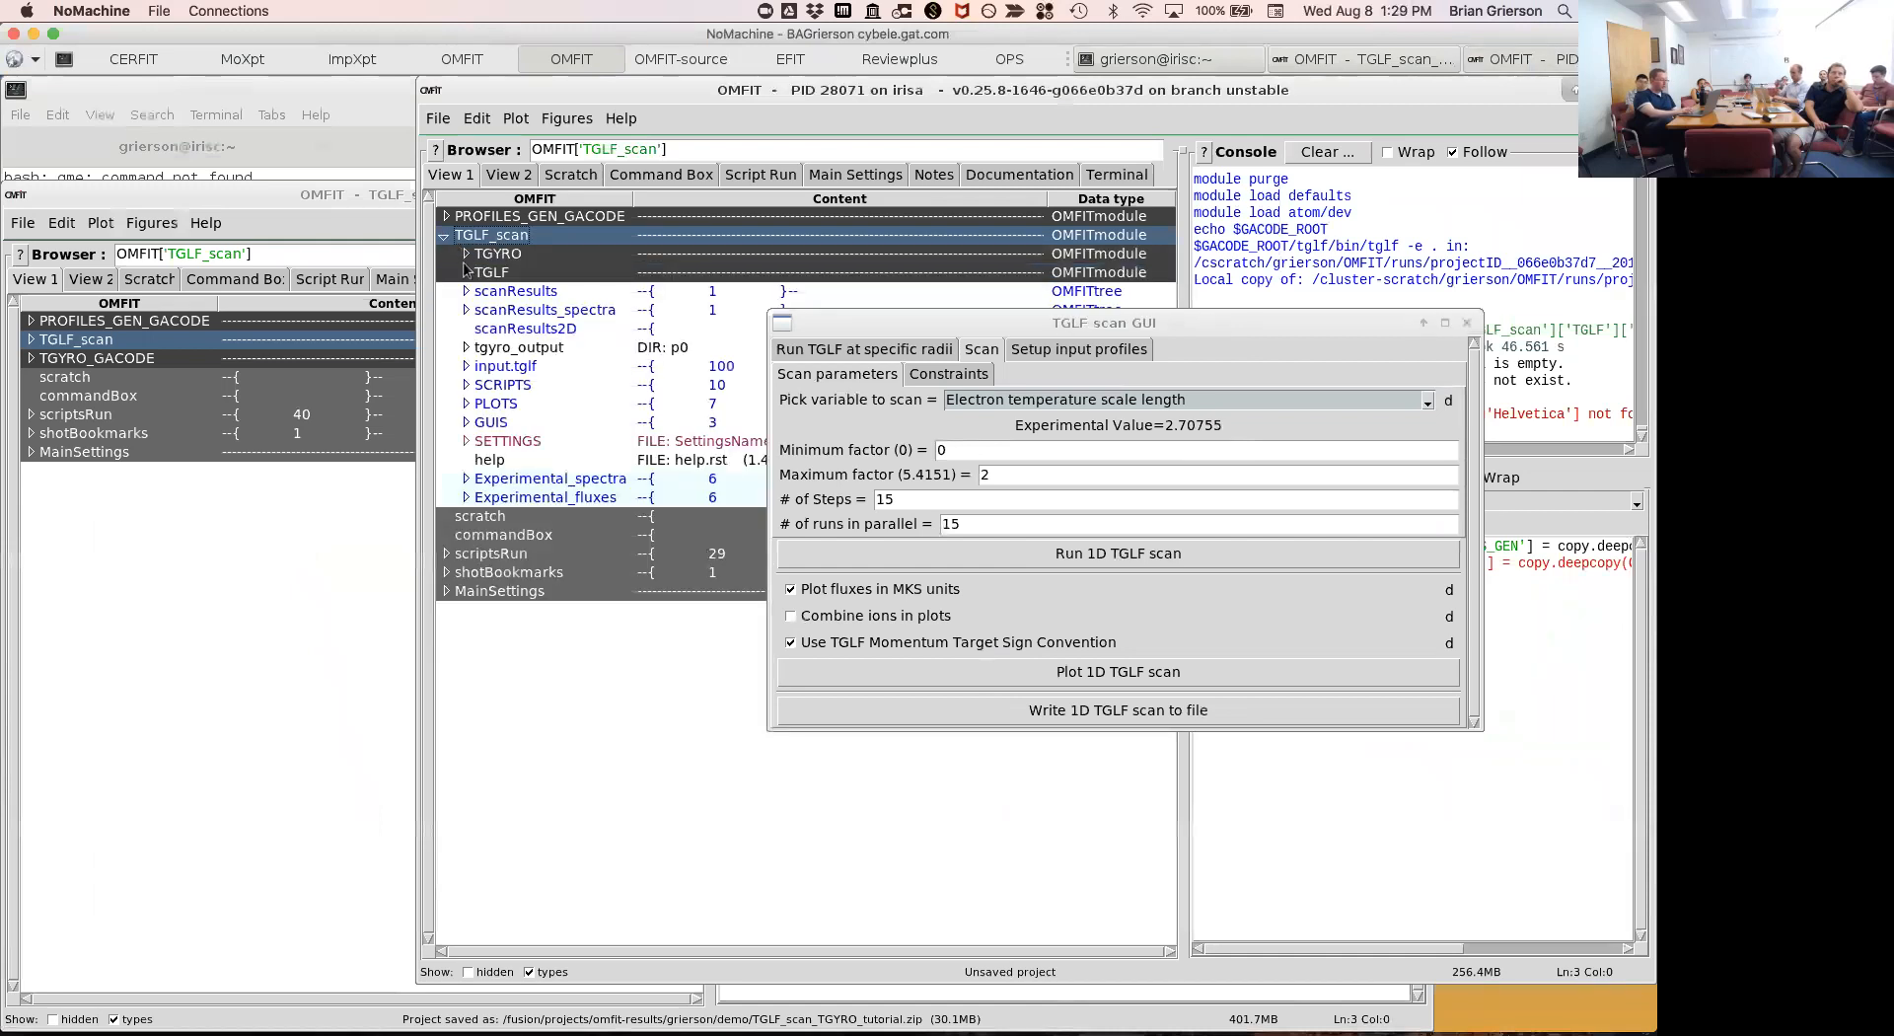
left_click(463, 274)
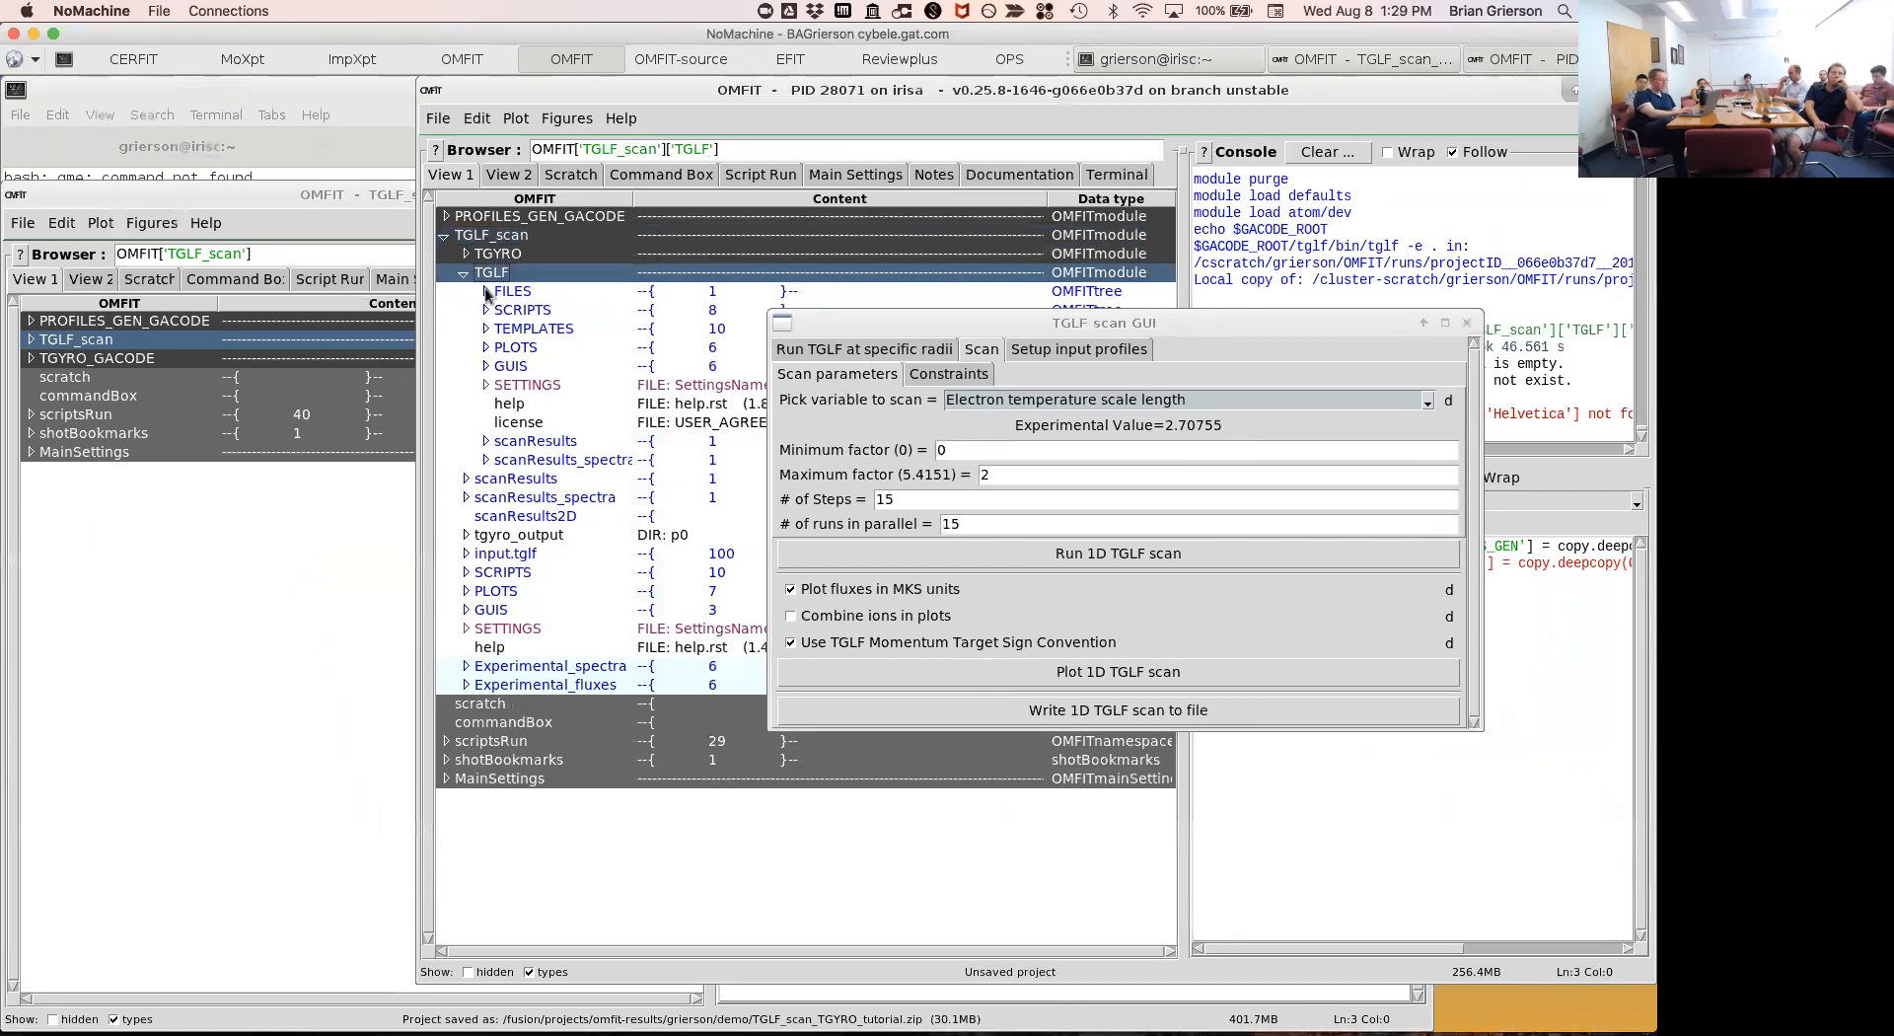
left_click(486, 349)
left_click(594, 393)
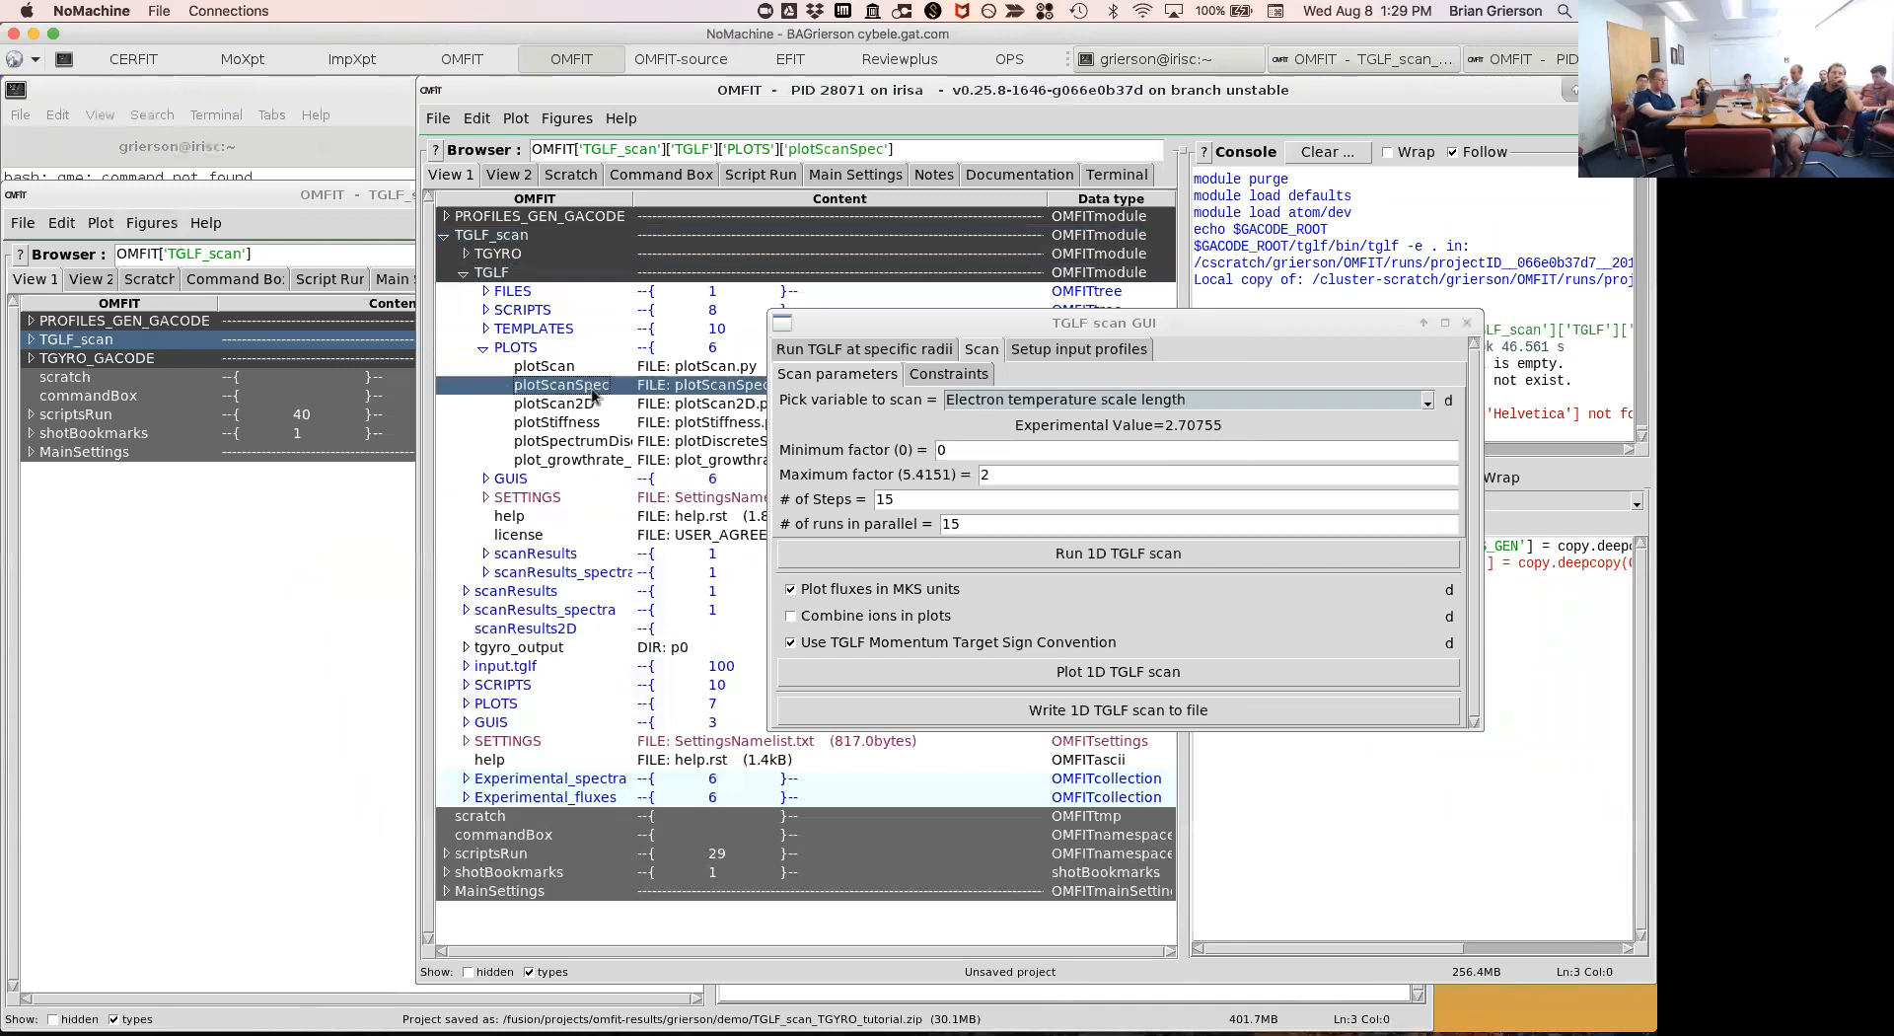
double_click(594, 393)
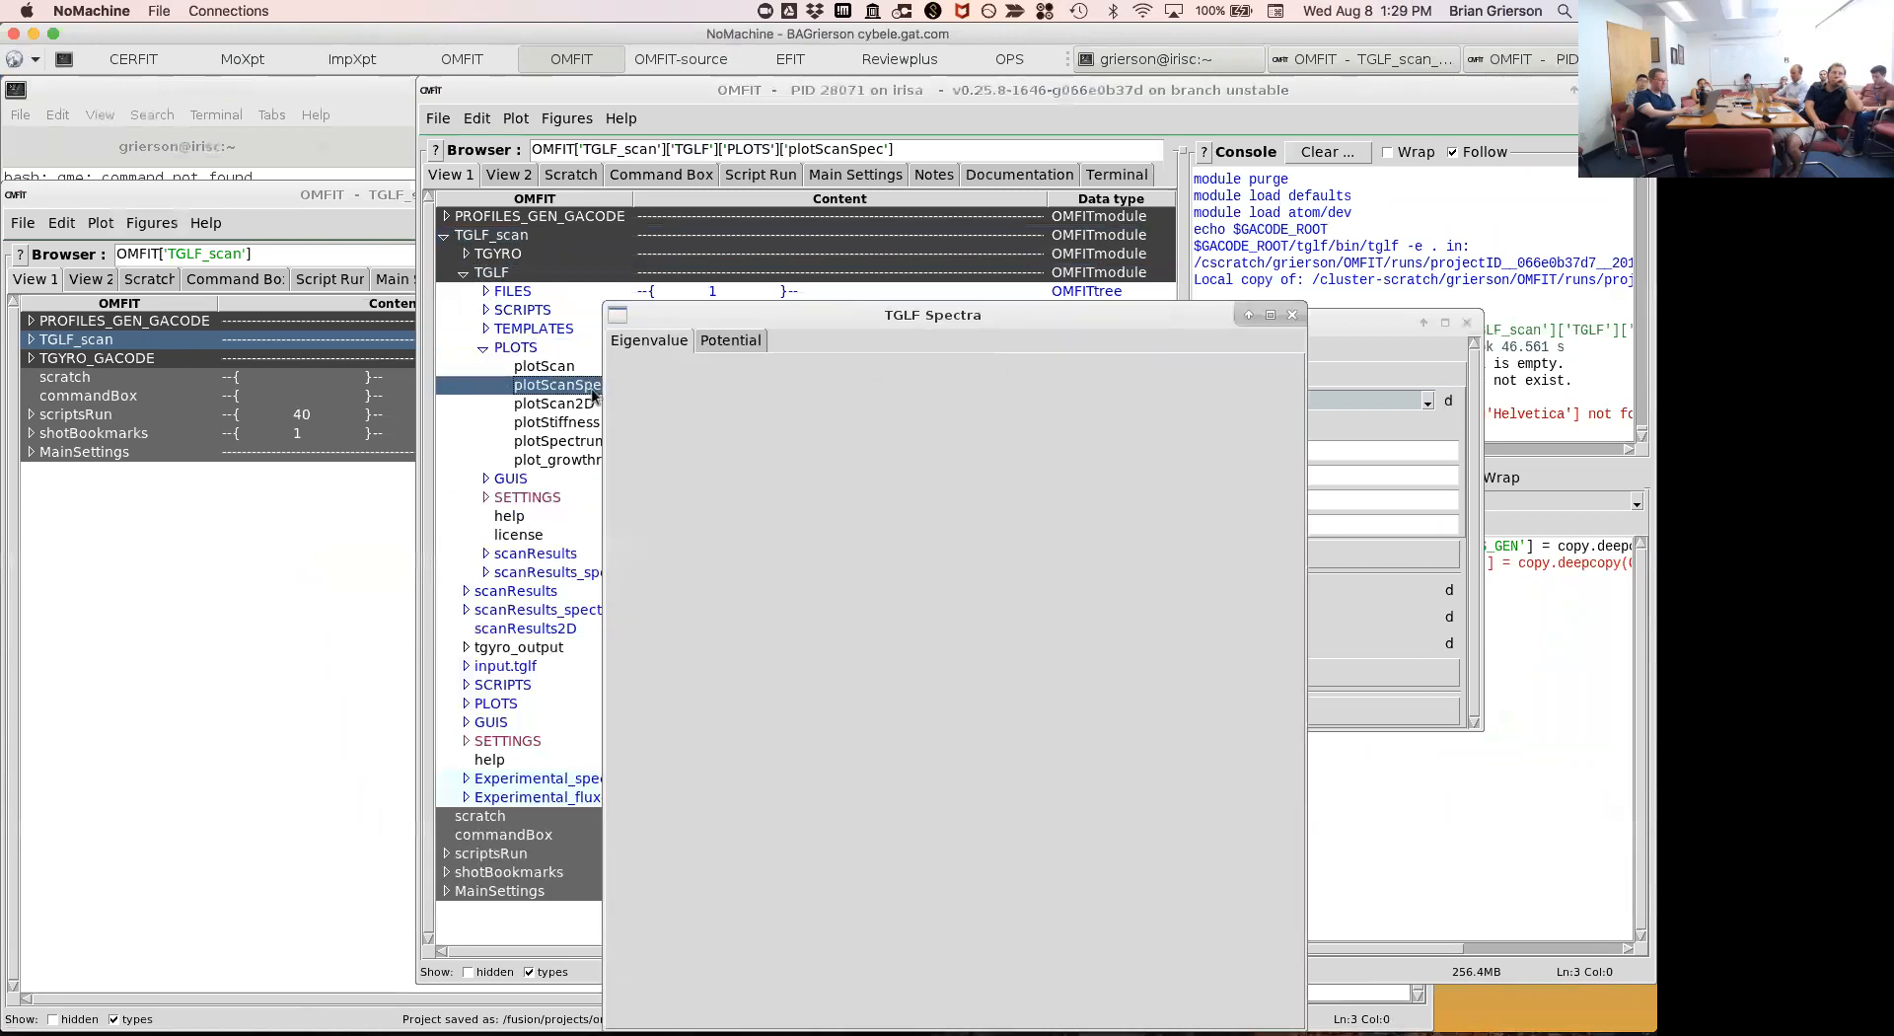
double_click(1146, 308)
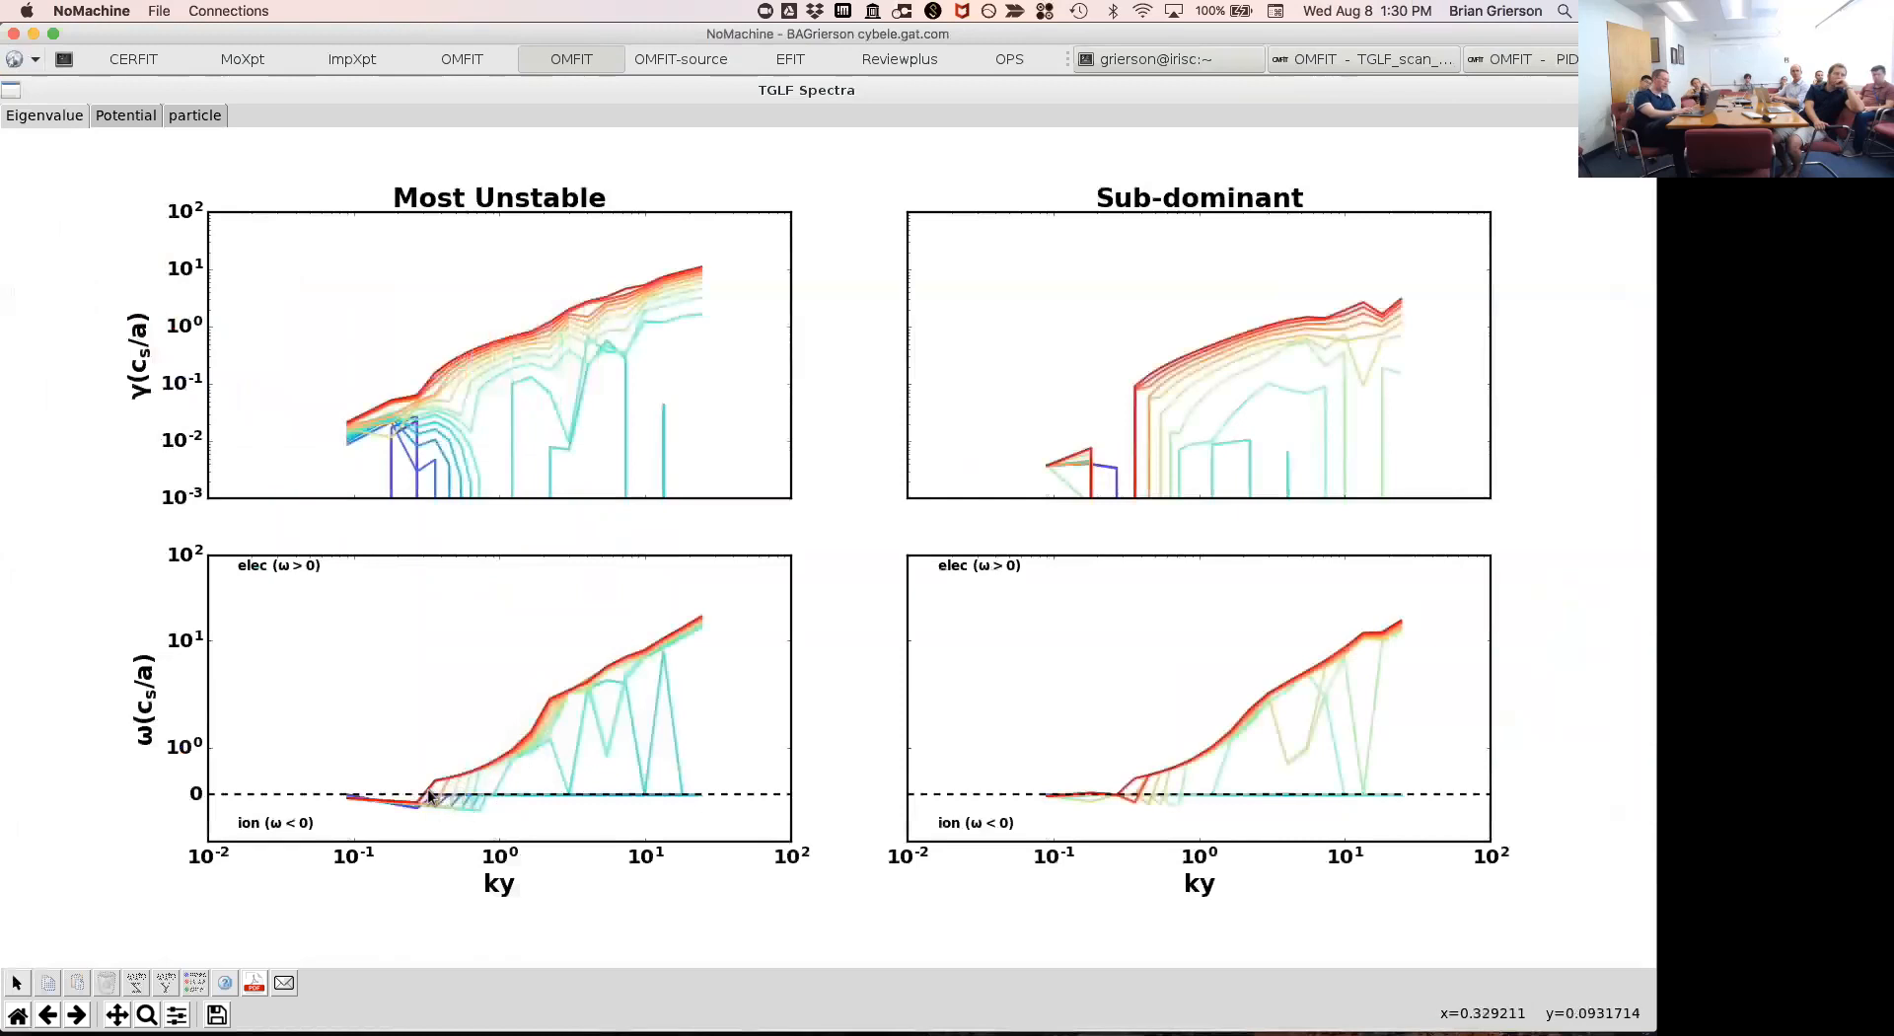
double_click(499, 92)
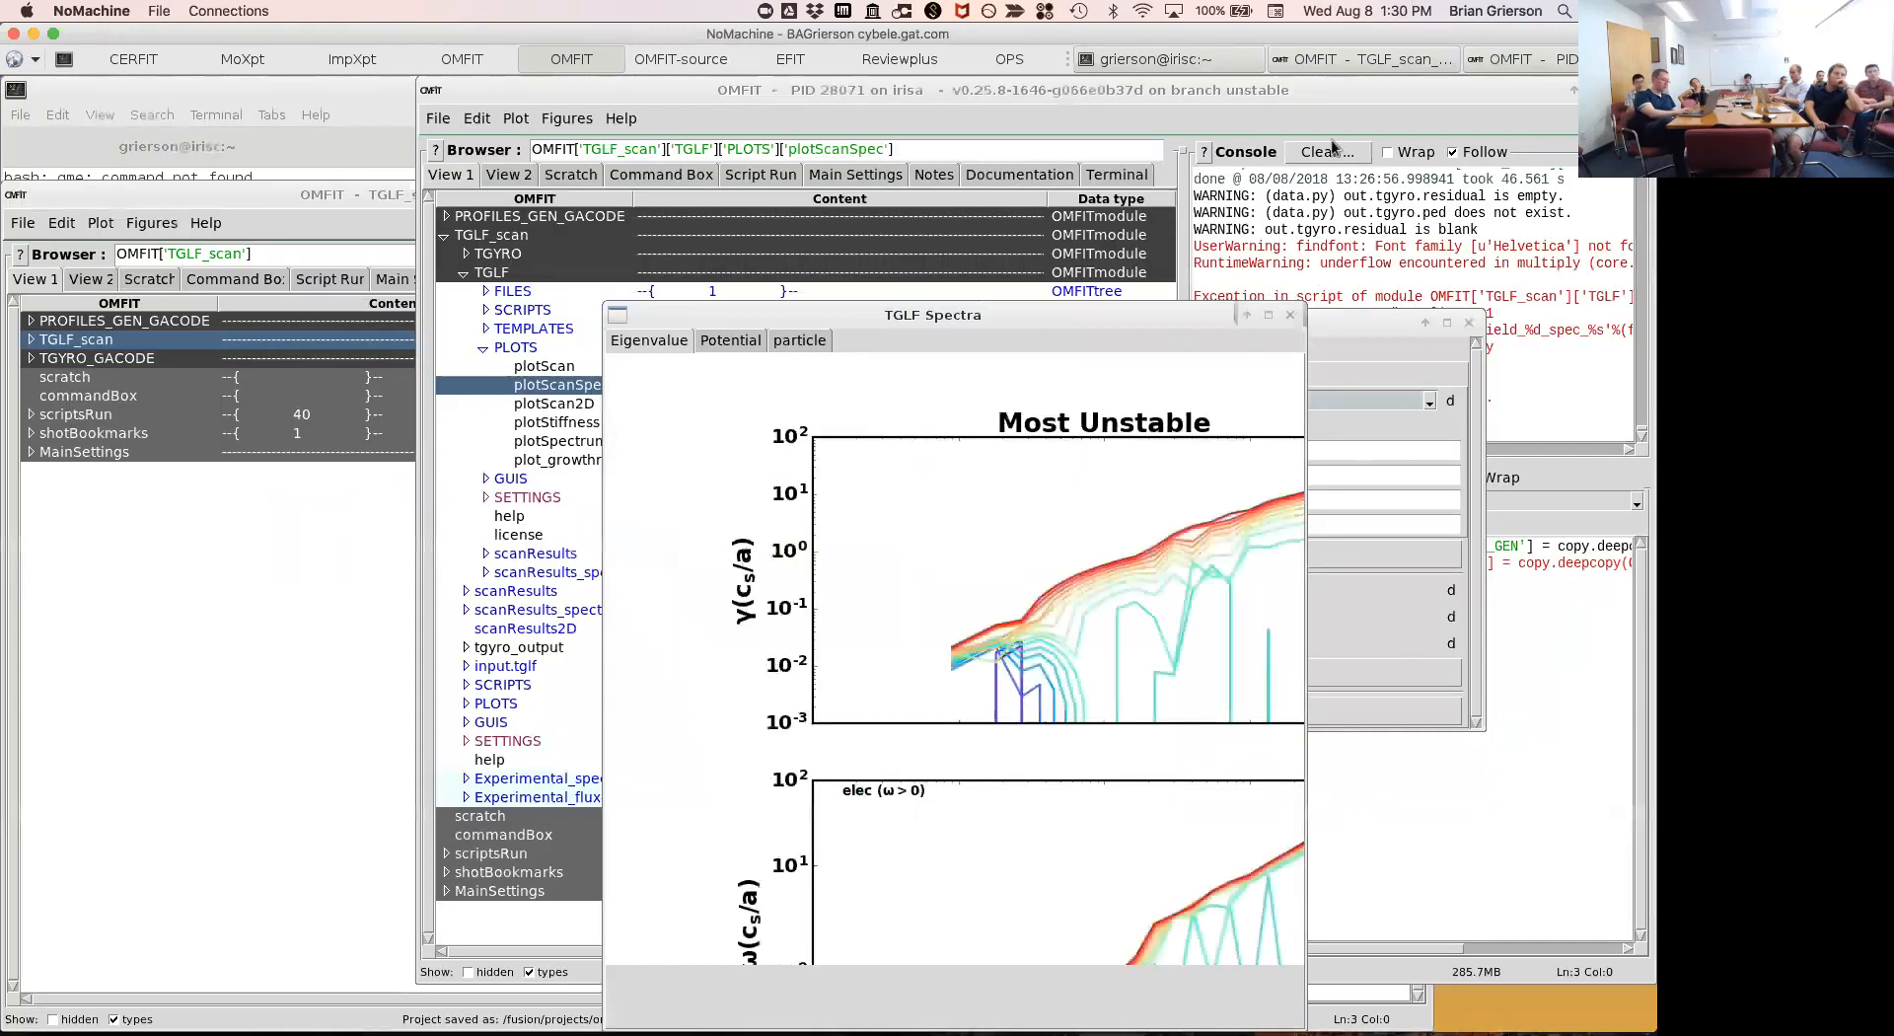
Clear the console output and close the TGLF Spectra window.
left_click(1331, 150)
left_click(1359, 166)
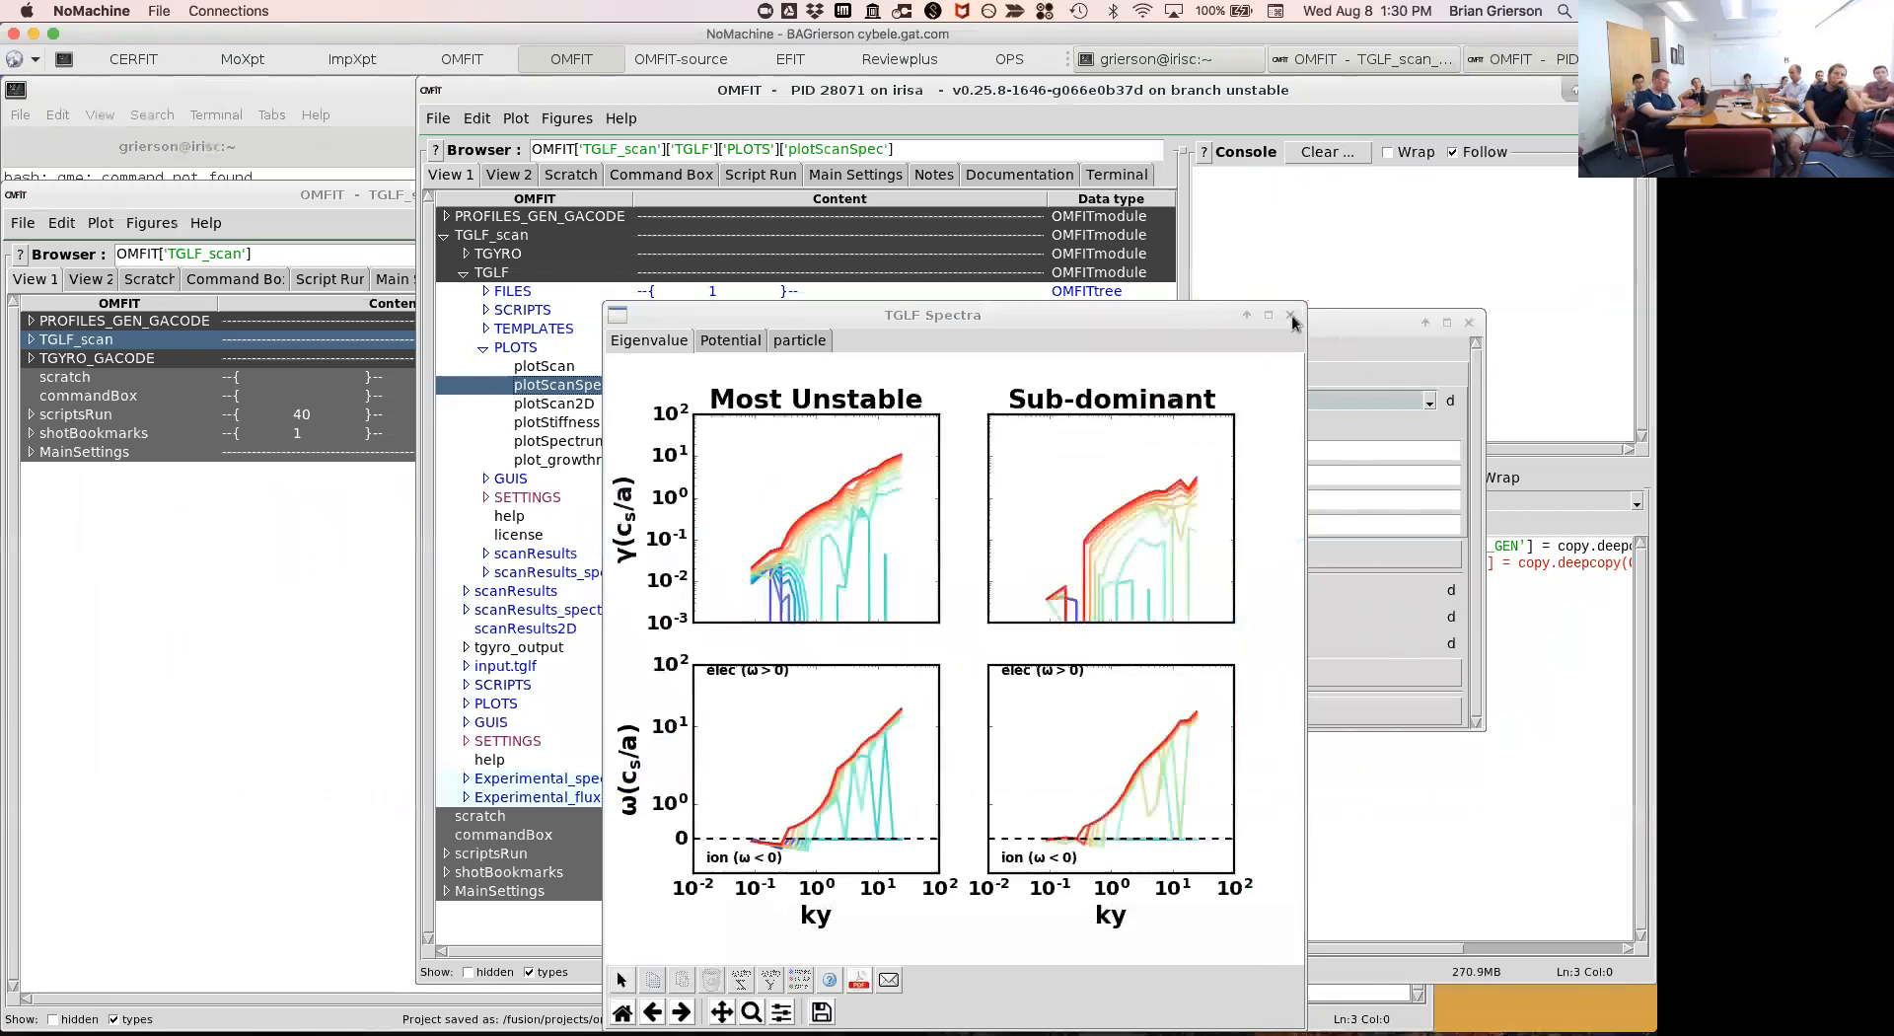
left_click(1291, 317)
Choose the thermal ions' temperature scale length as the scan variable and run the 1D TGLF scan.
left_click(1263, 401)
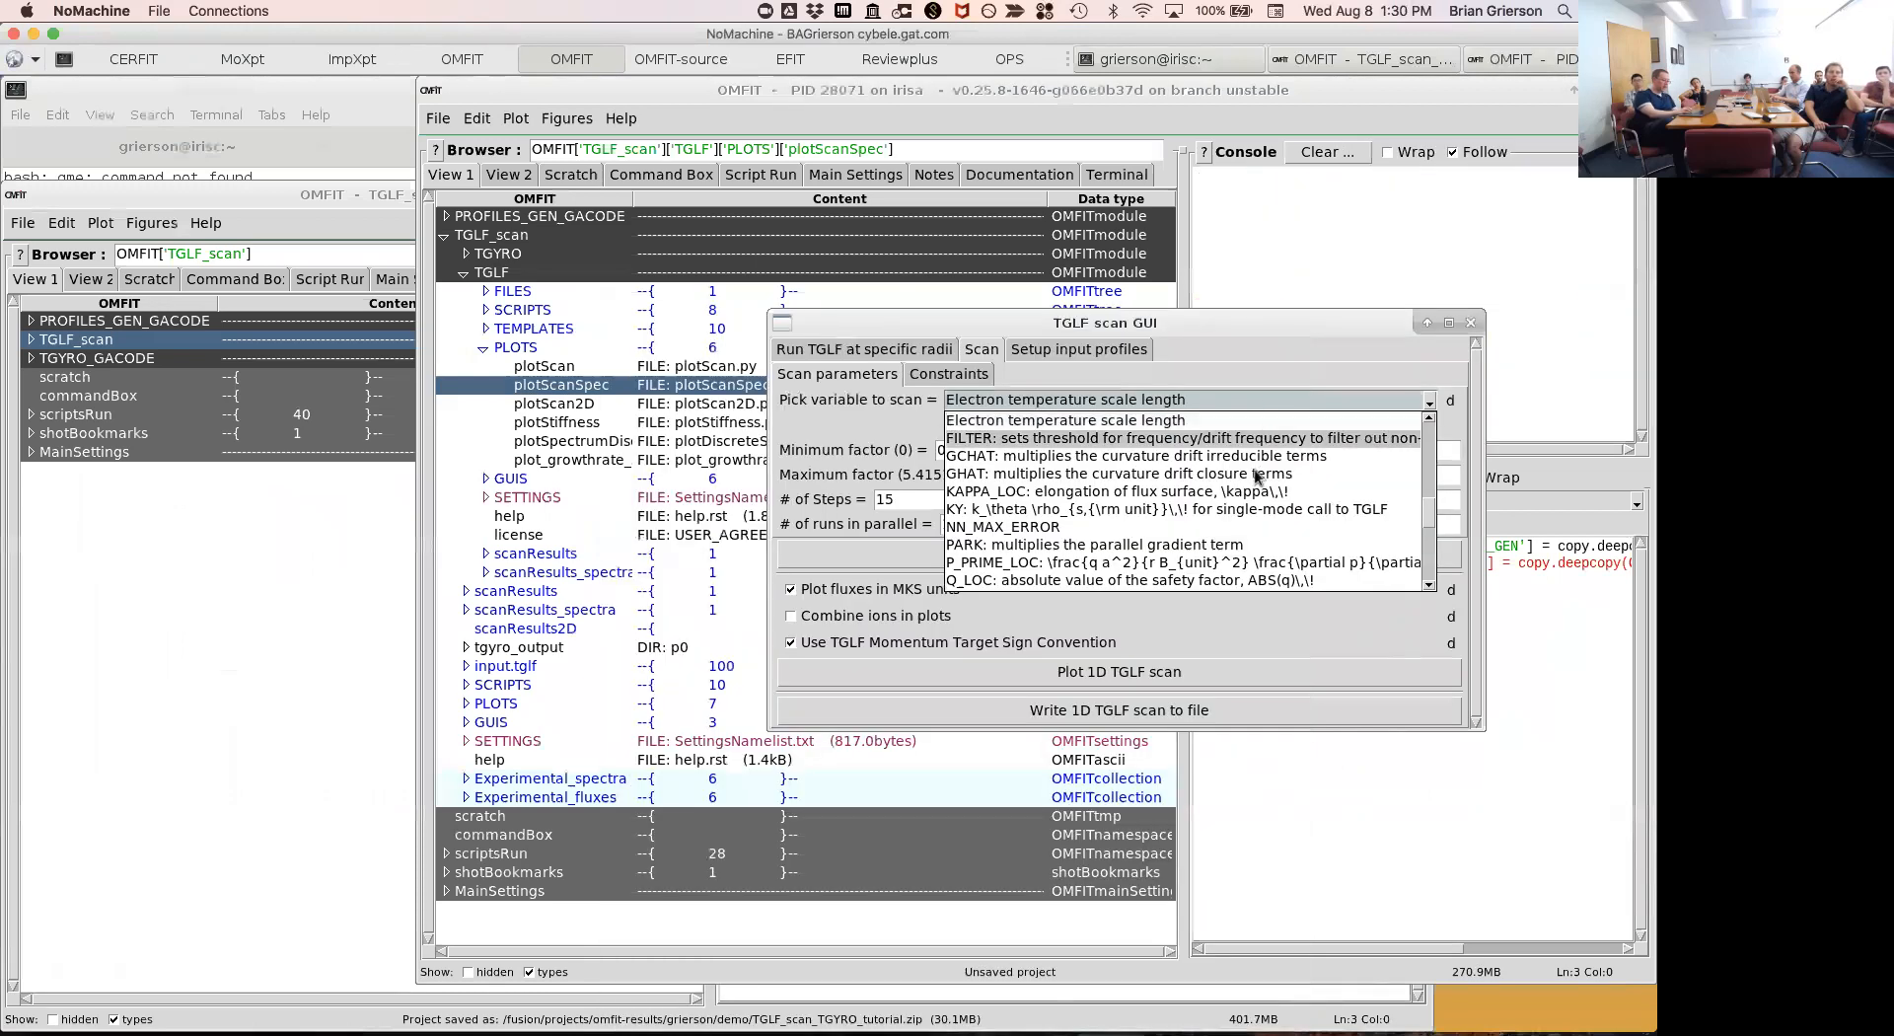
scroll(1224, 459, "down", 5)
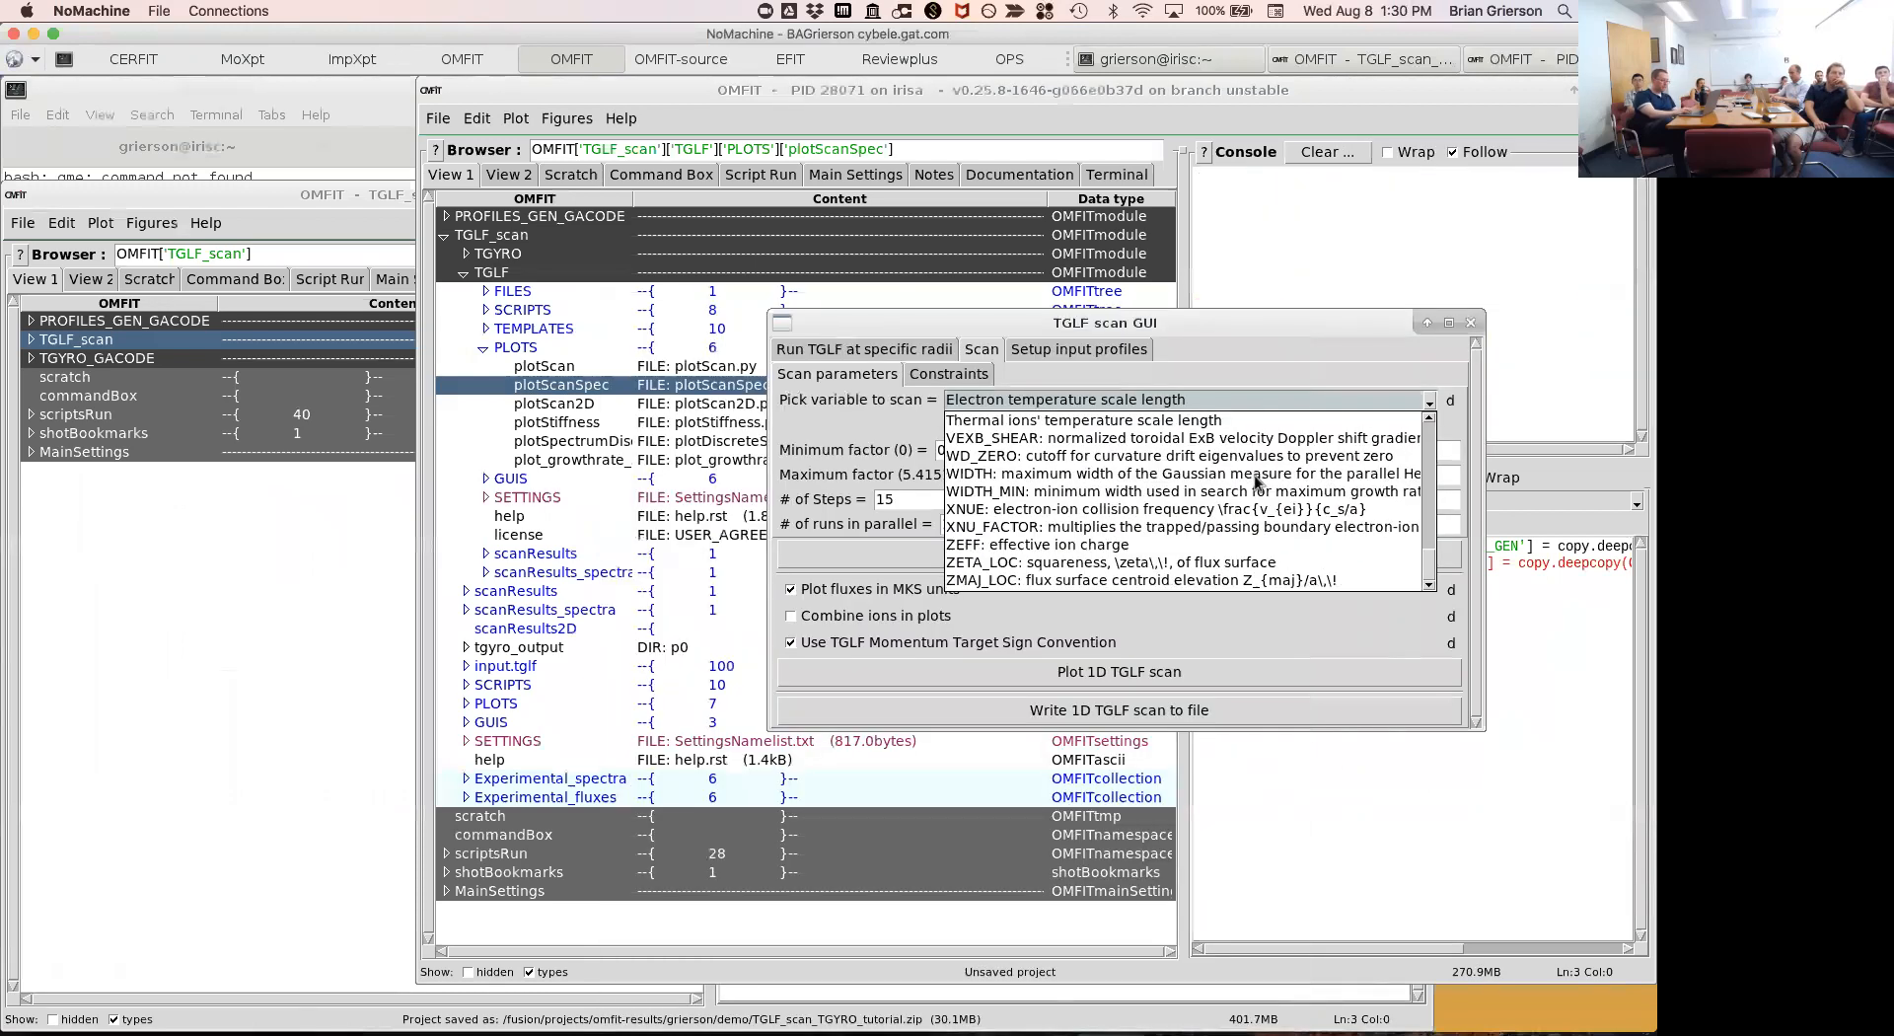
left_click(1176, 426)
left_click_drag(1052, 324, 902, 292)
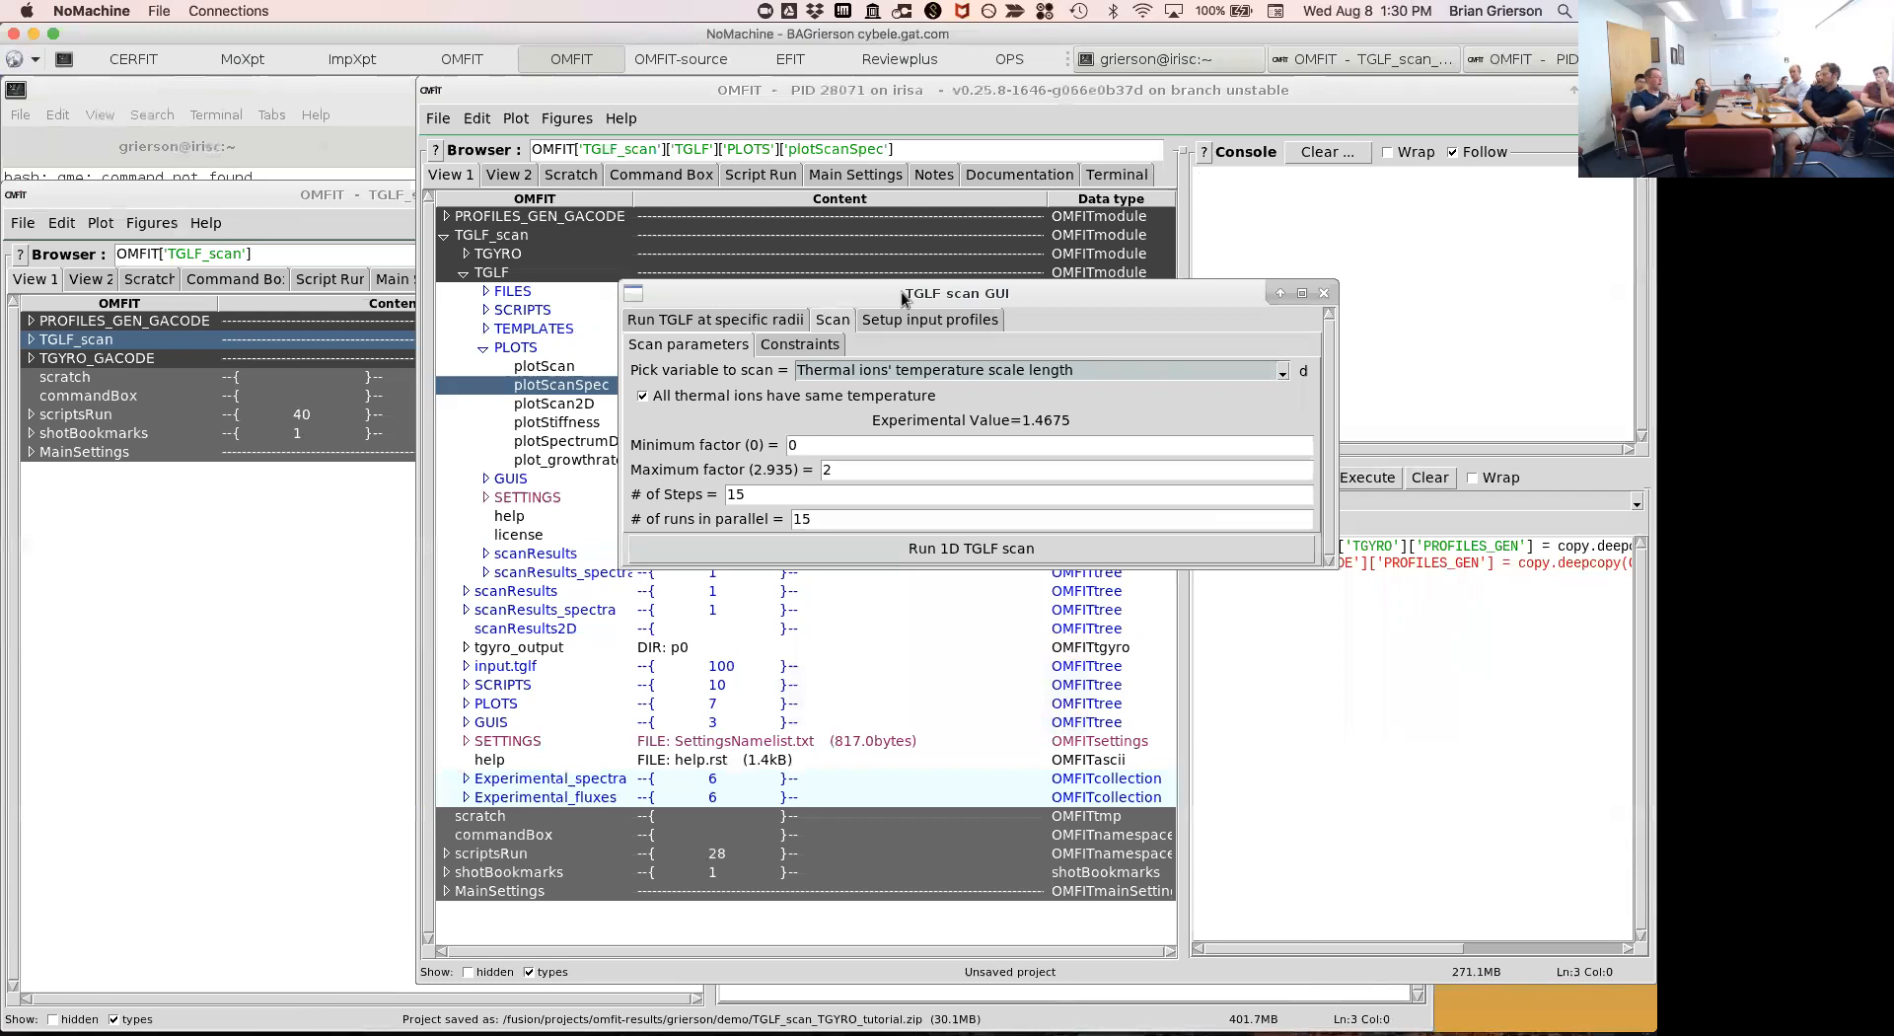
left_click(834, 555)
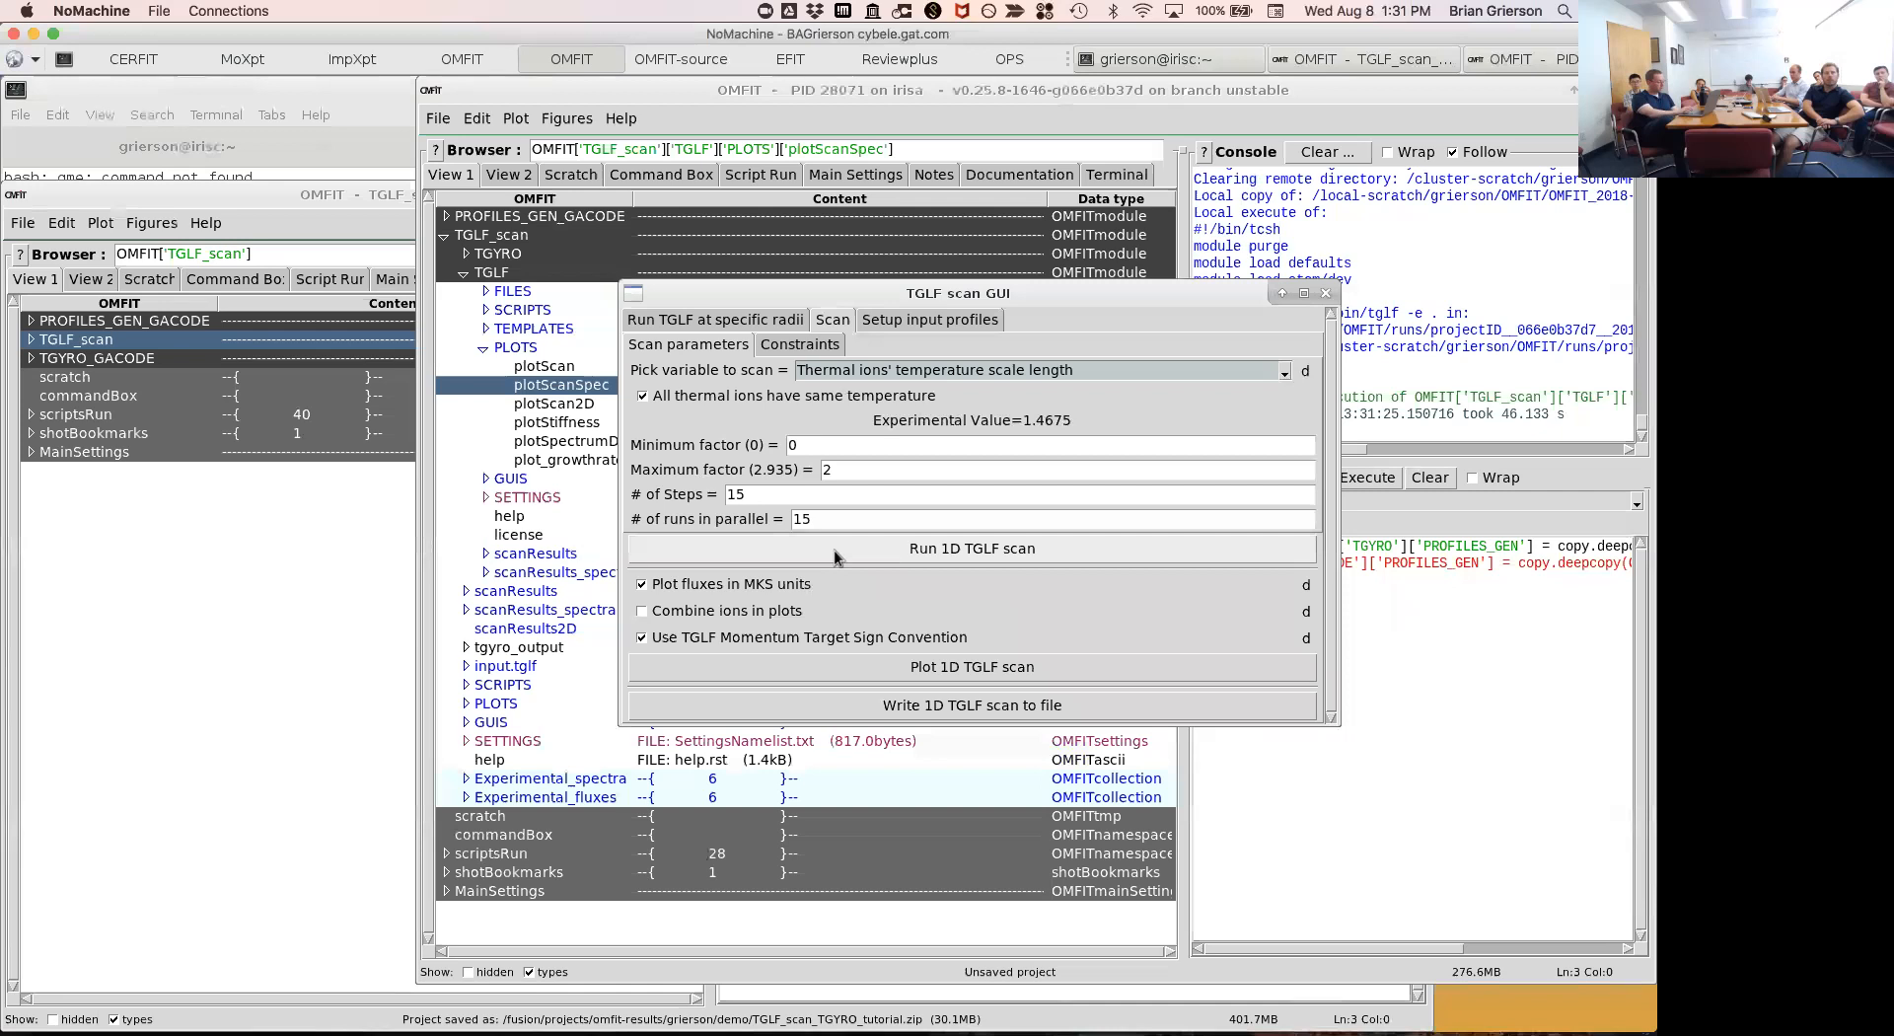
Plot the thermal ion temperature scale length scan, examine the particle, heat and momentum fluxes in the enlarged figure, and close it.
left_click(868, 659)
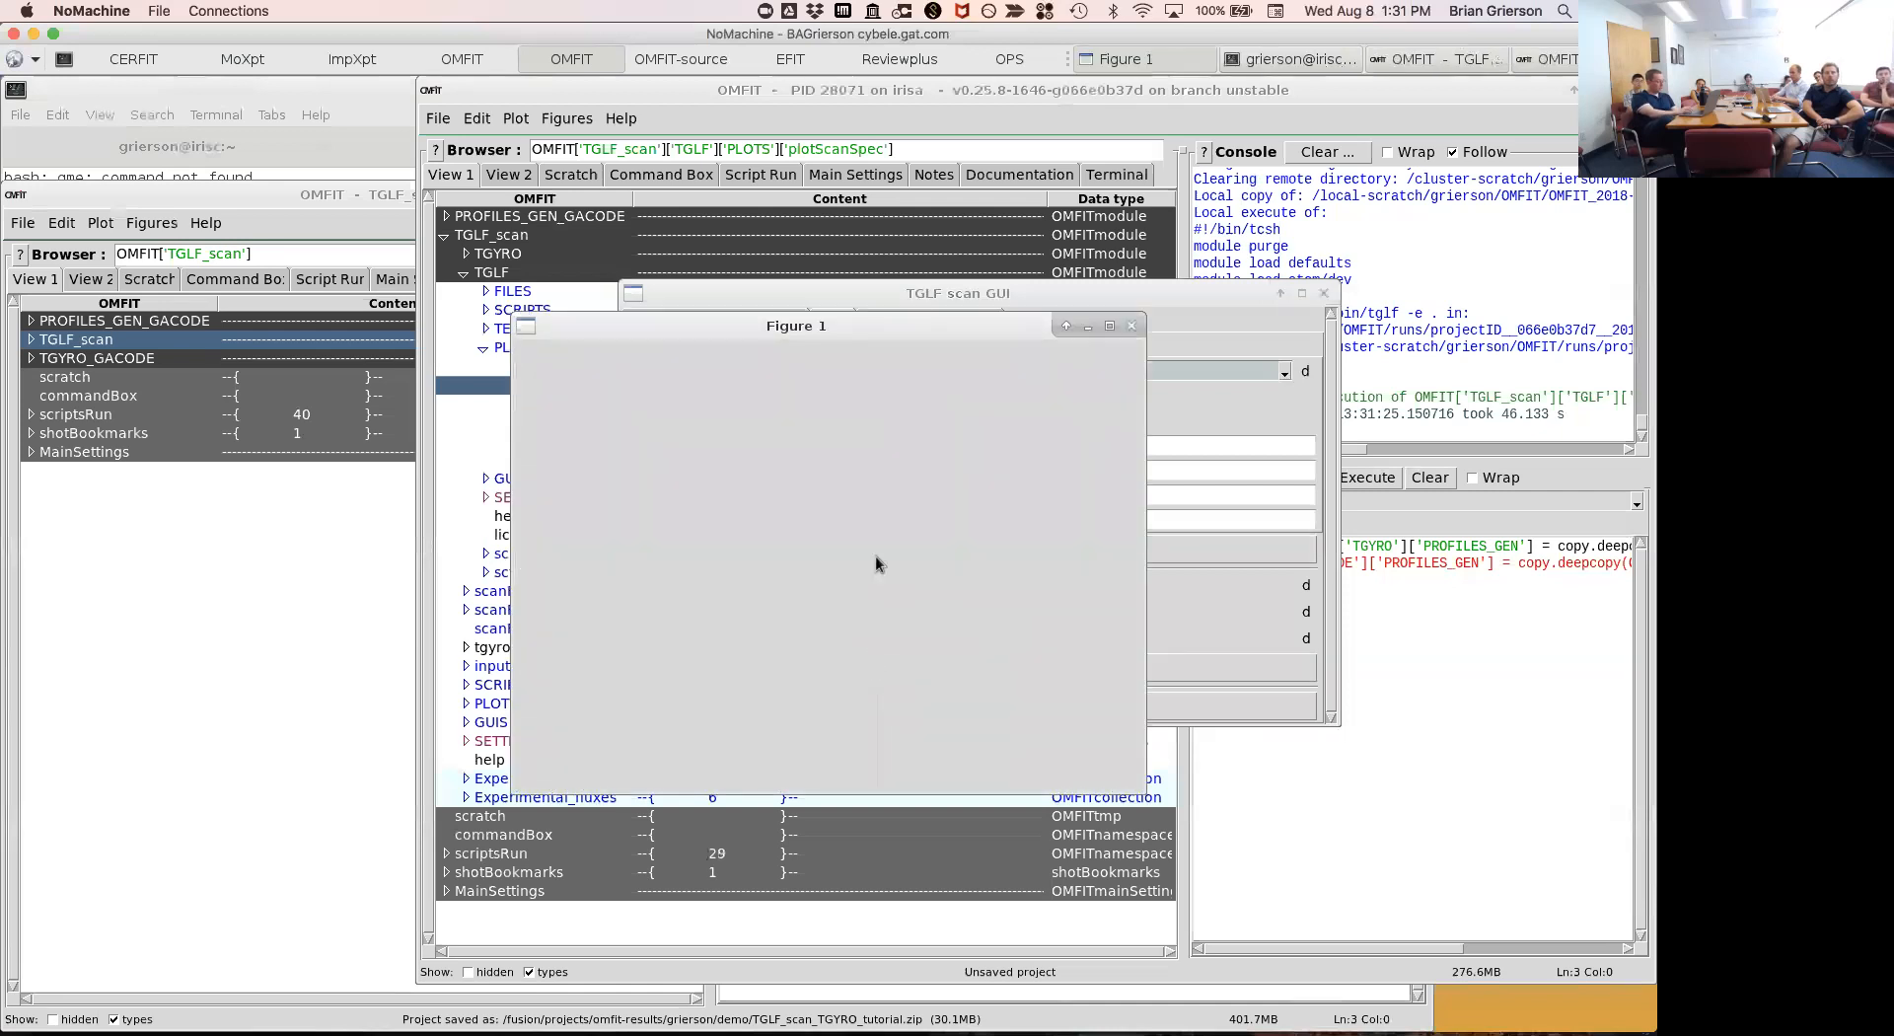
double_click(831, 322)
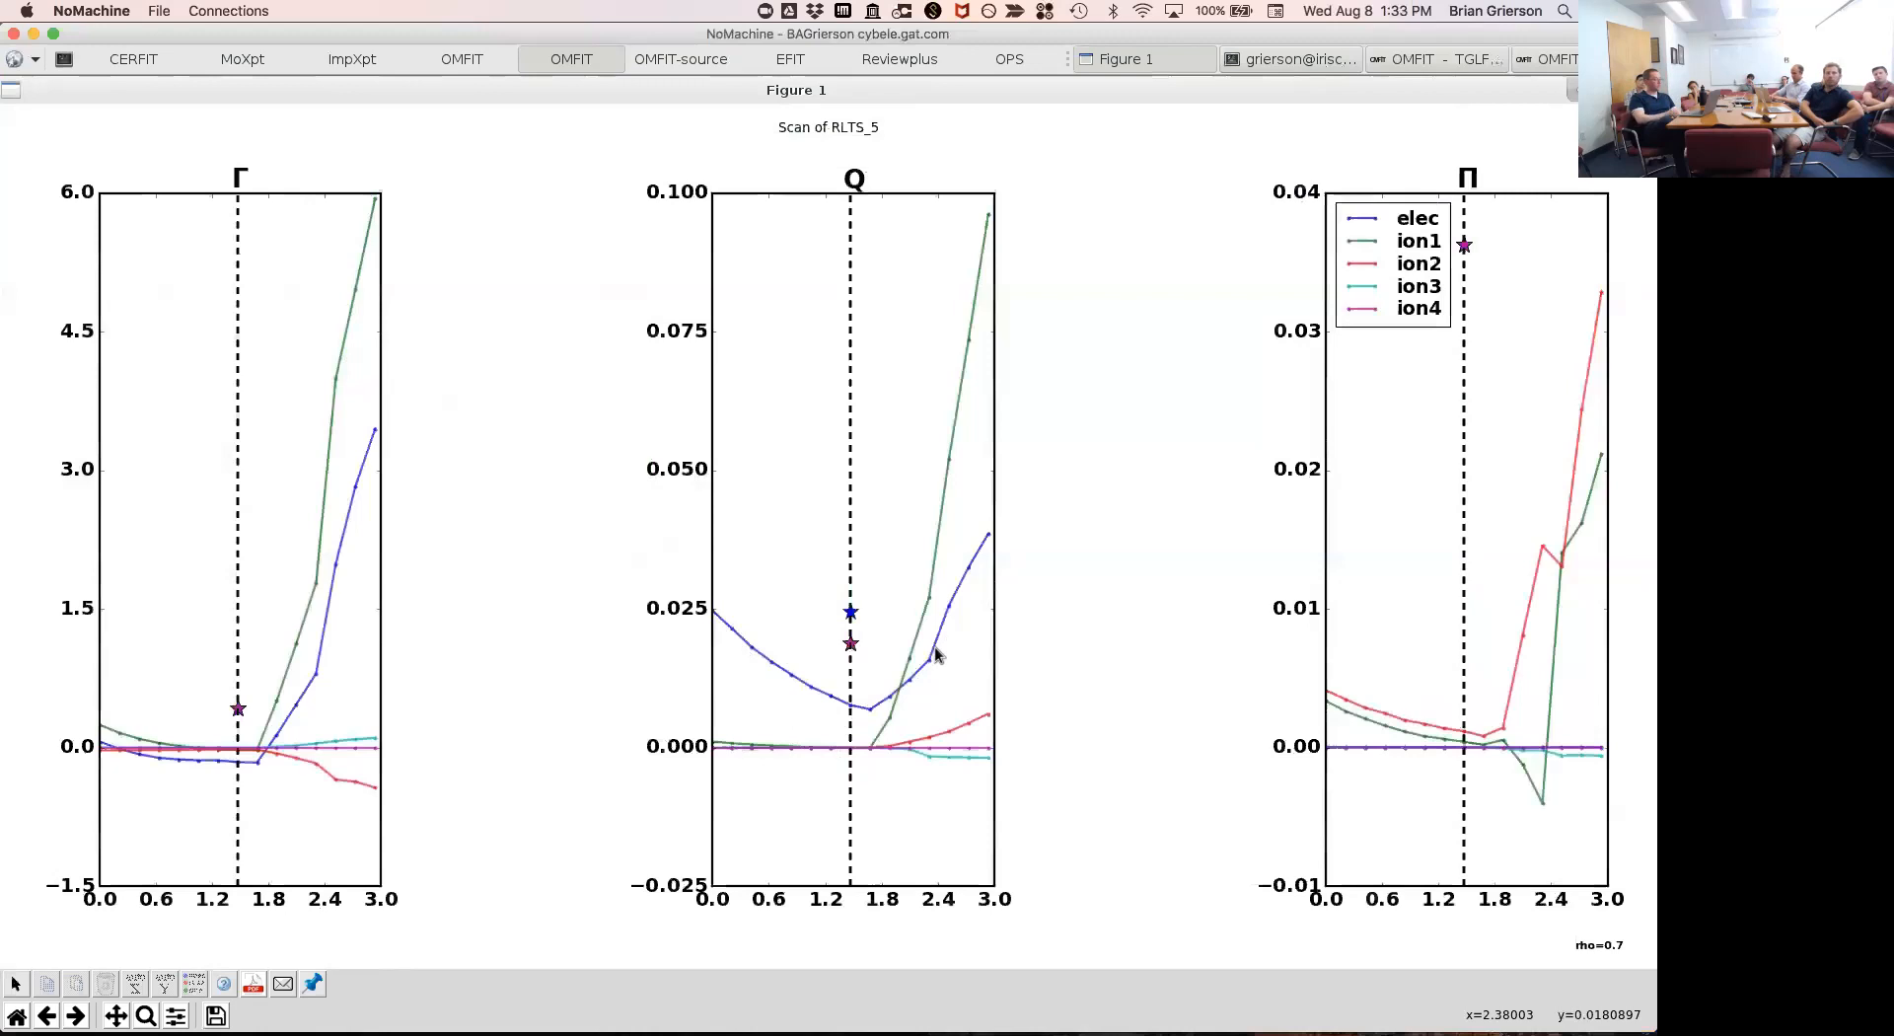
double_click(915, 90)
left_click(1133, 327)
Close the TGLF scan GUI and collapse the TGLF_scan branch in the project tree.
left_click_drag(1172, 294, 1110, 256)
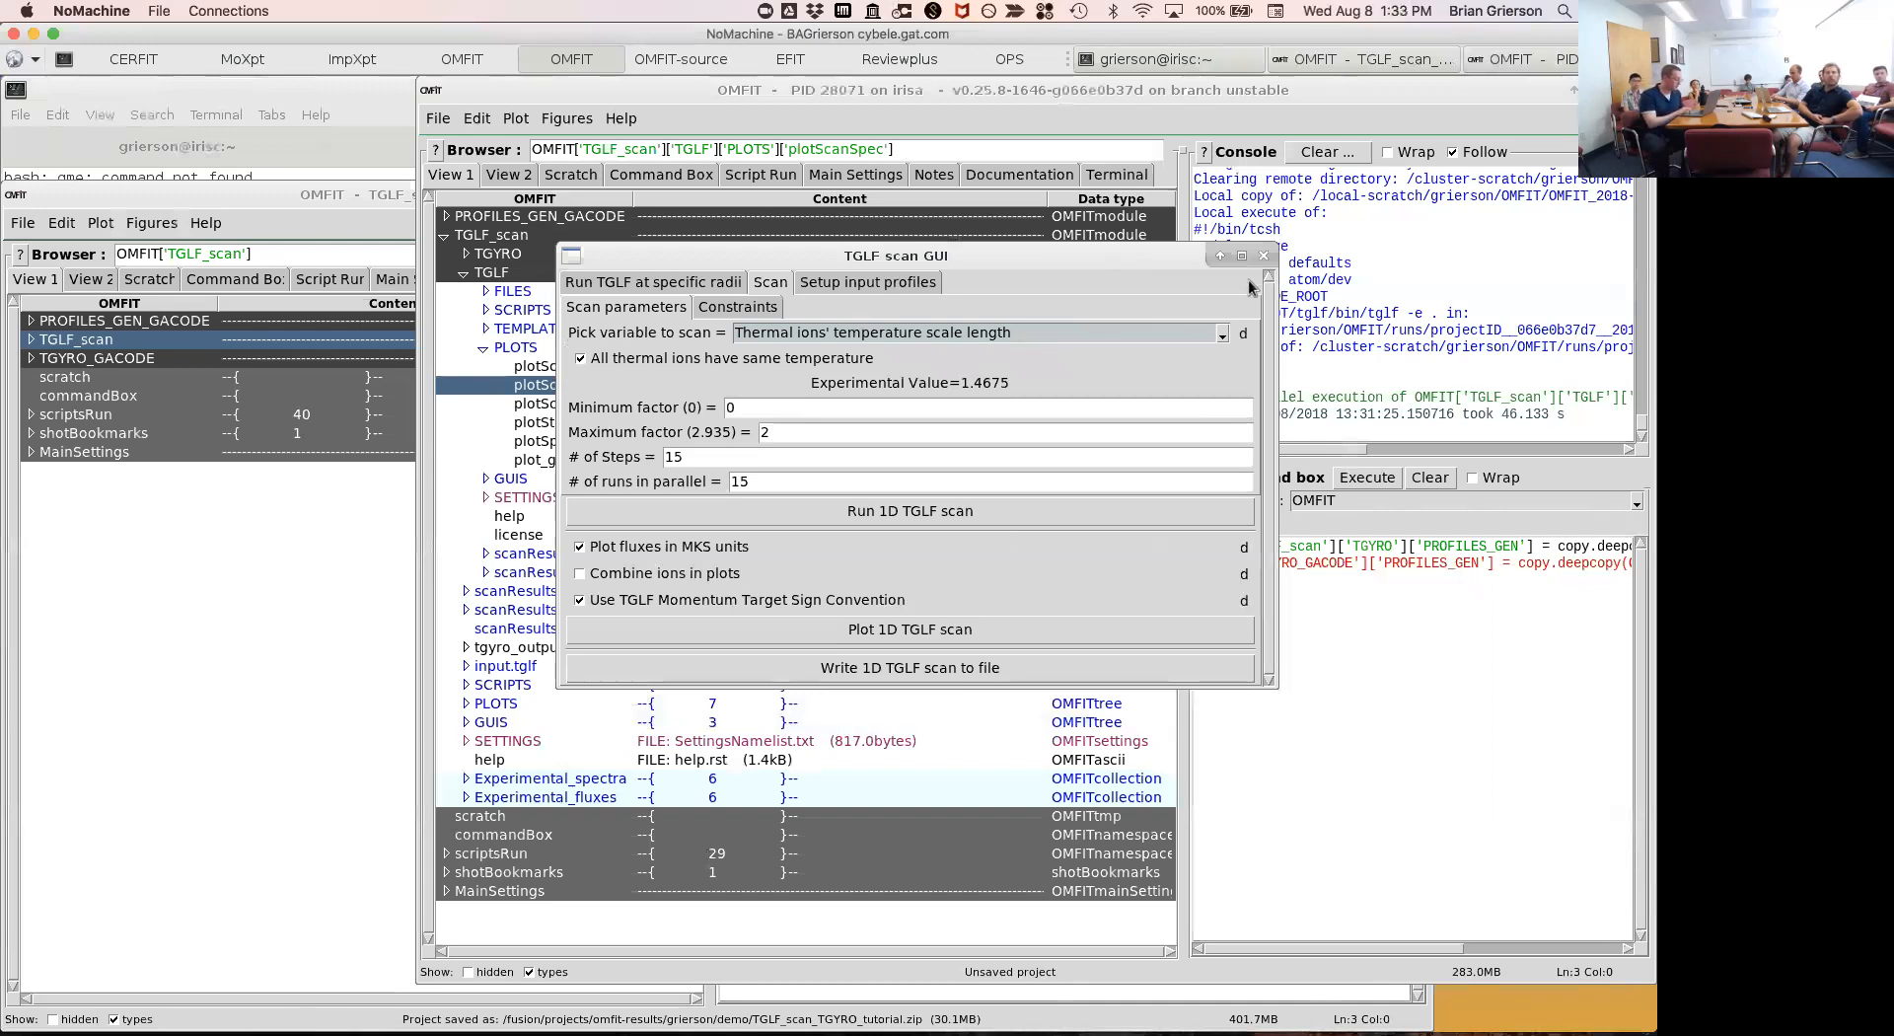
left_click(1264, 255)
left_click(815, 432)
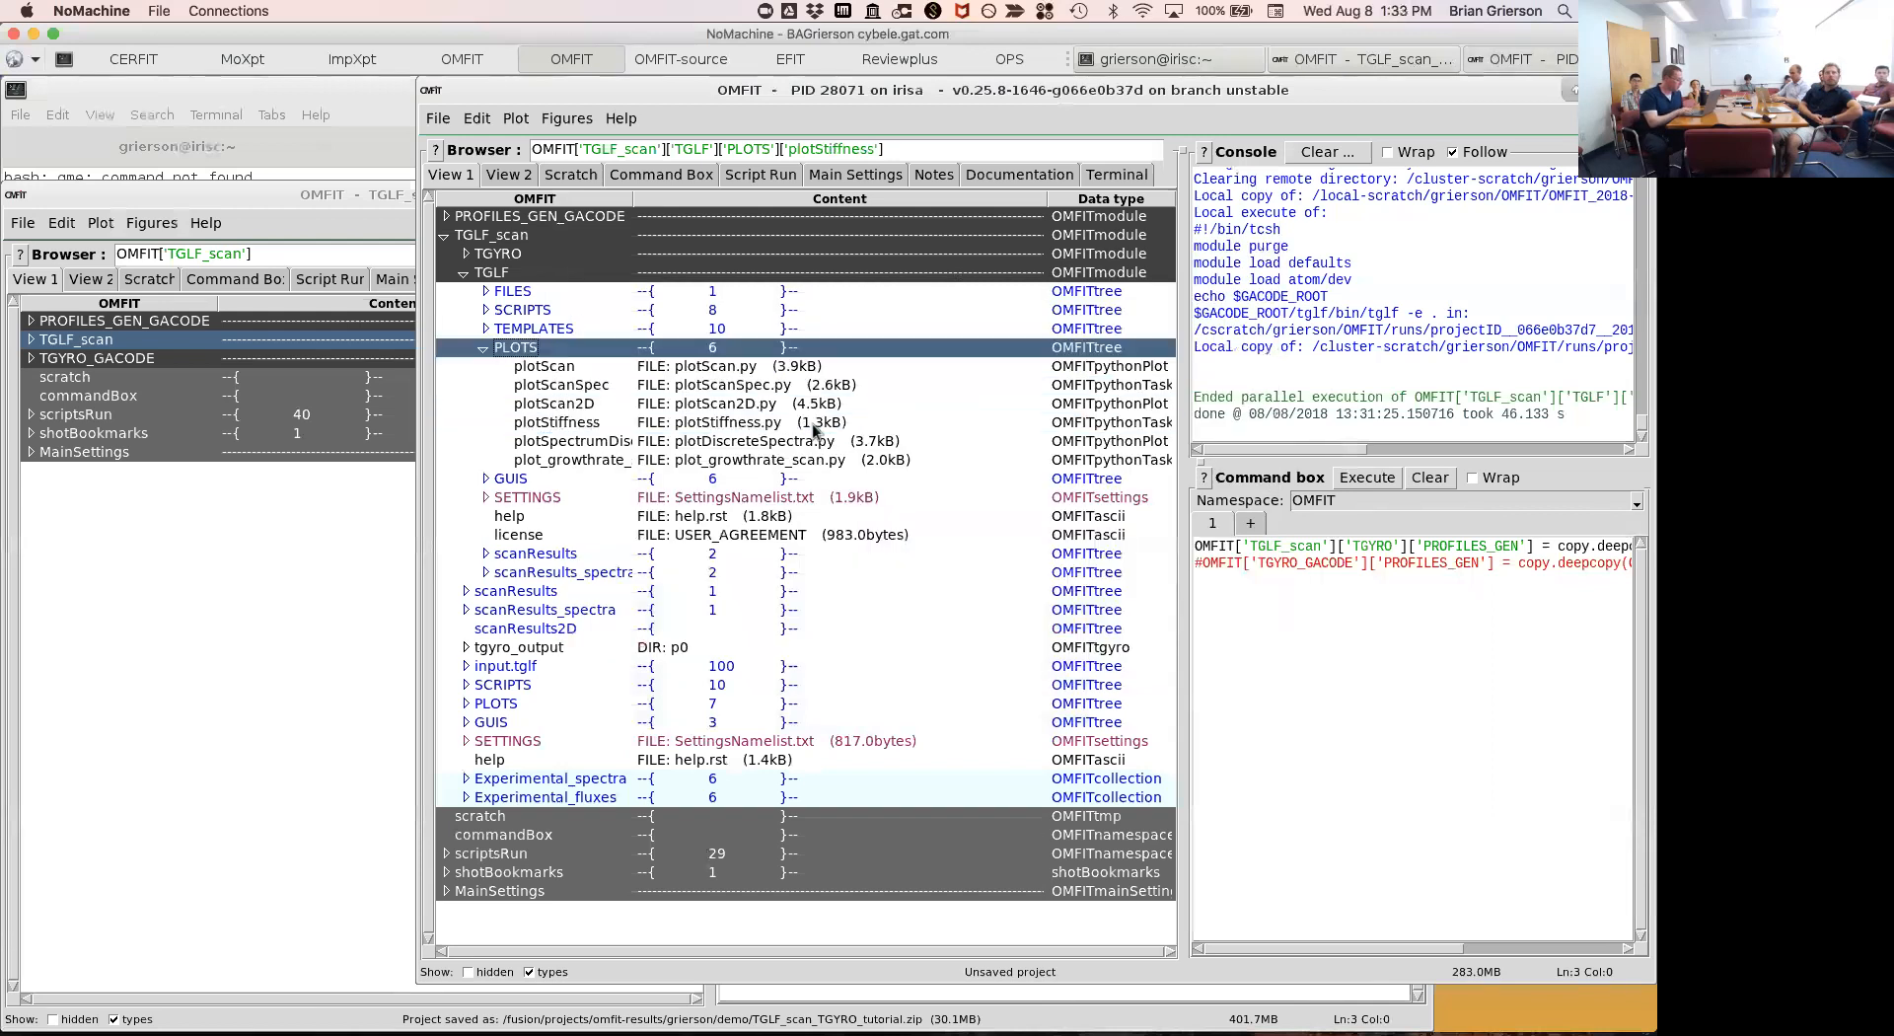
key("Left")
key("Left")
key("Left")
key("Left")
key("Left")
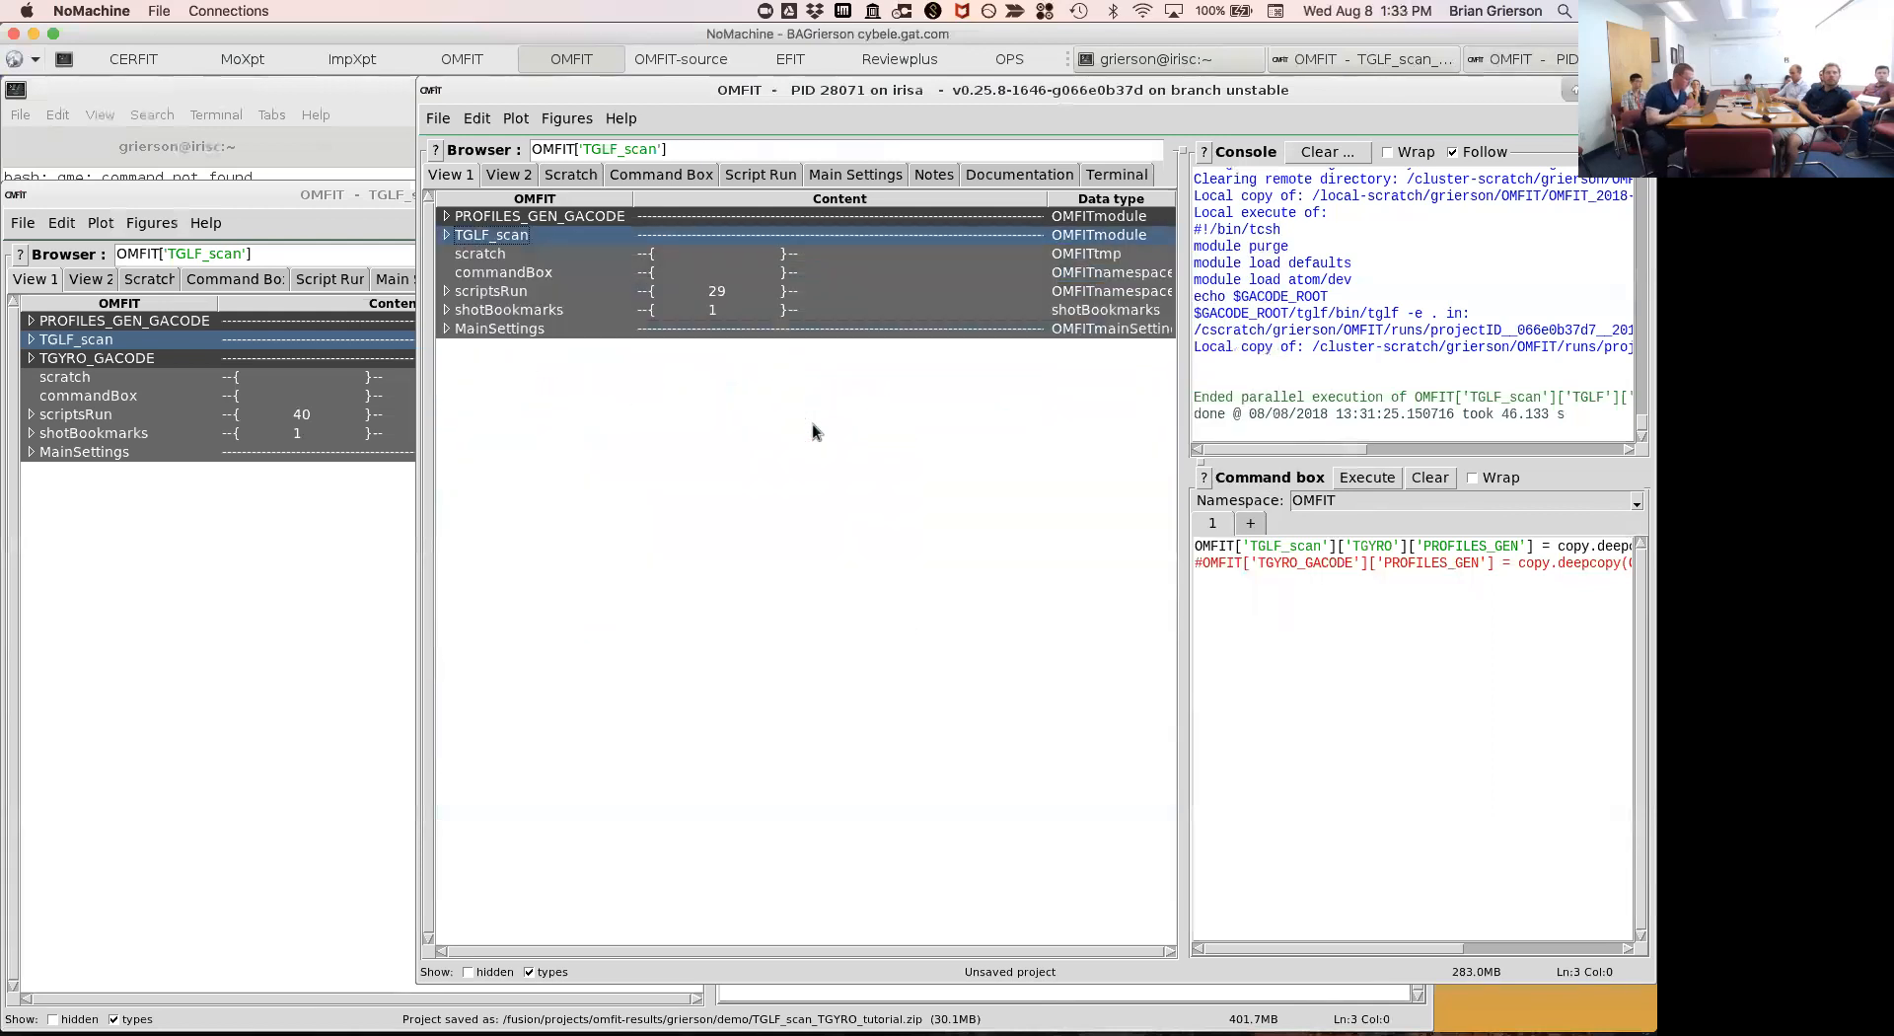
Import the TGYRO_GACODE module into the project, finding it with the search text "tgyro".
left_click(1305, 611)
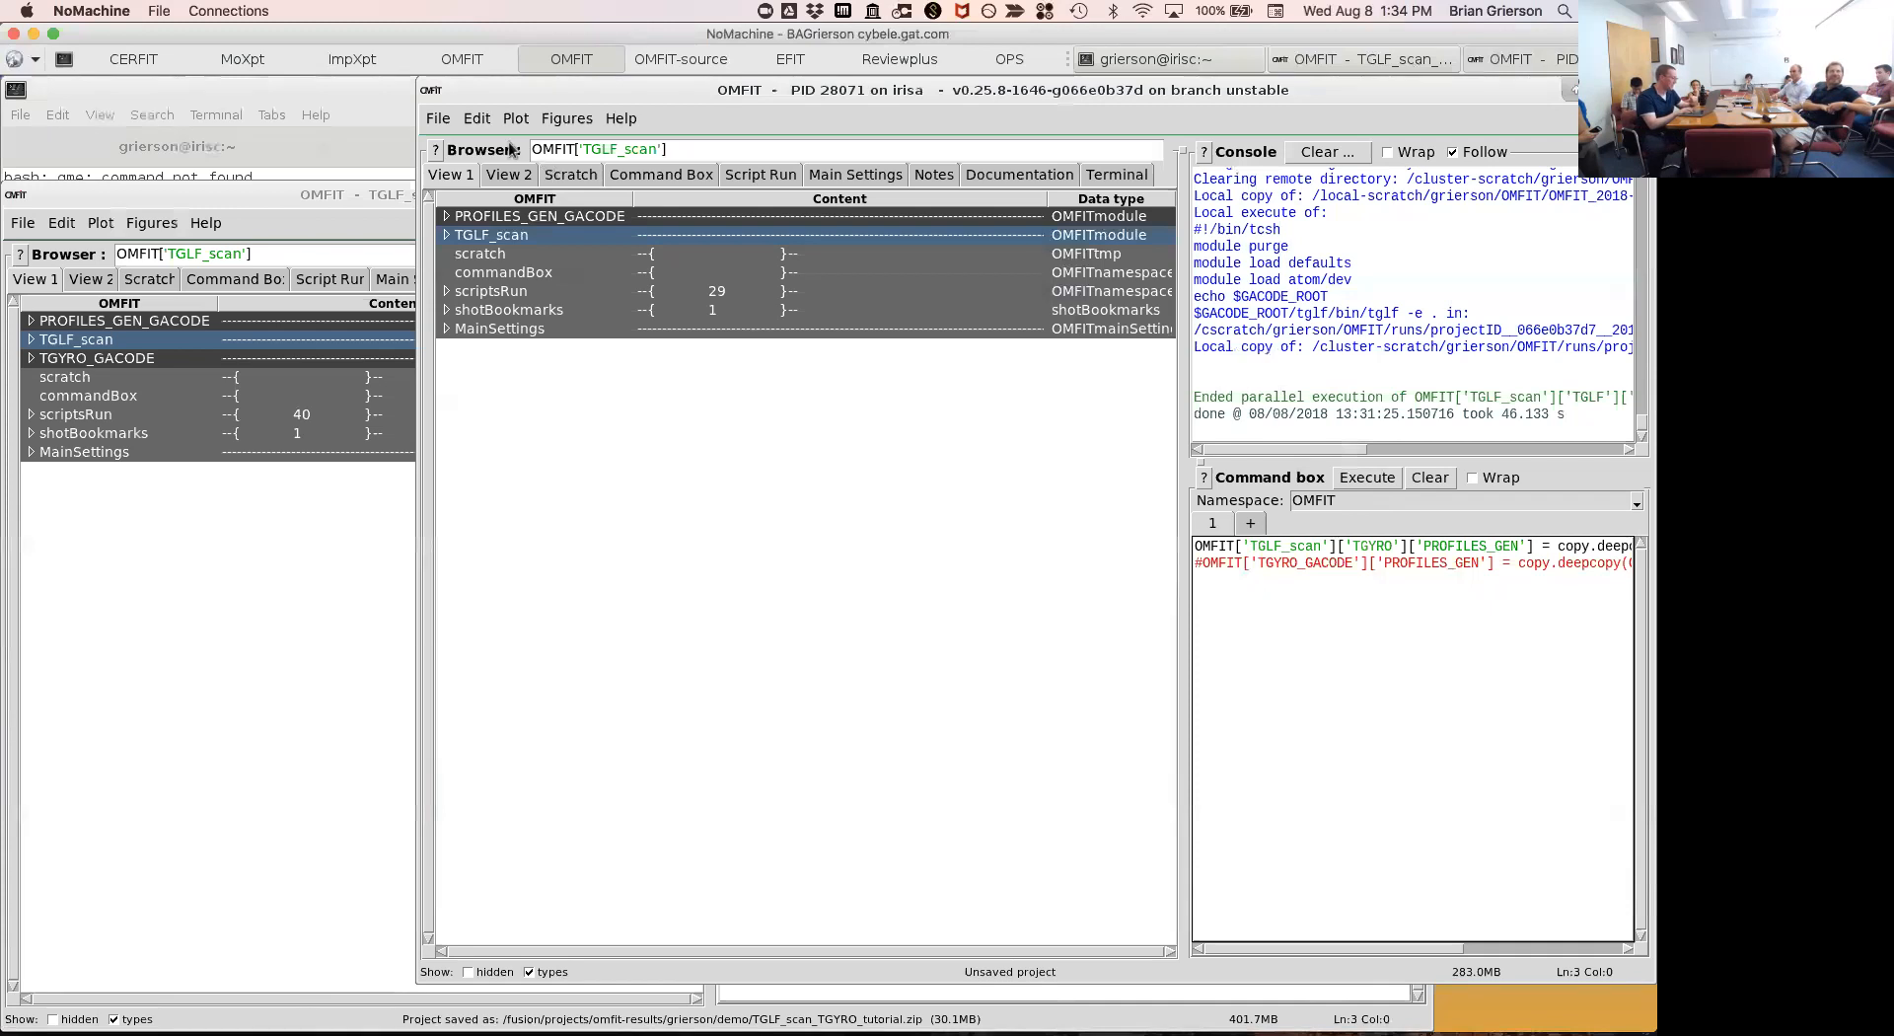
left_click(438, 123)
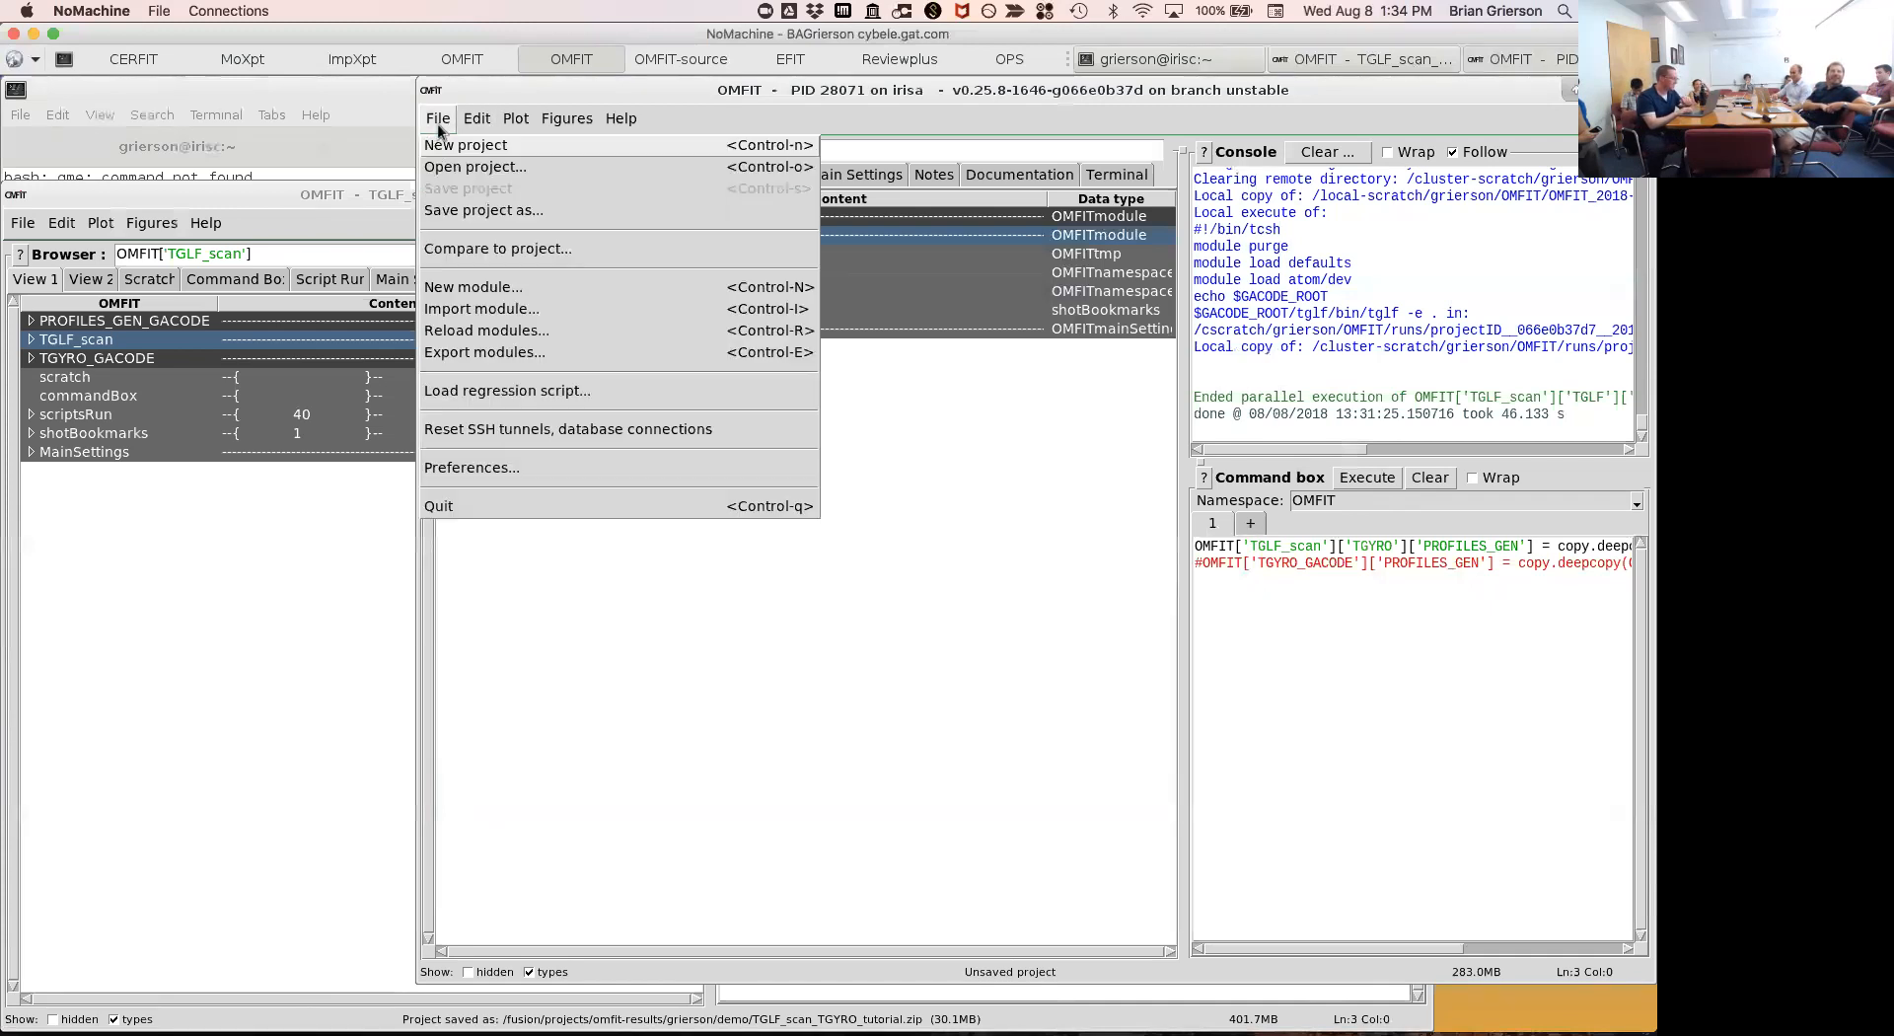
left_click(492, 310)
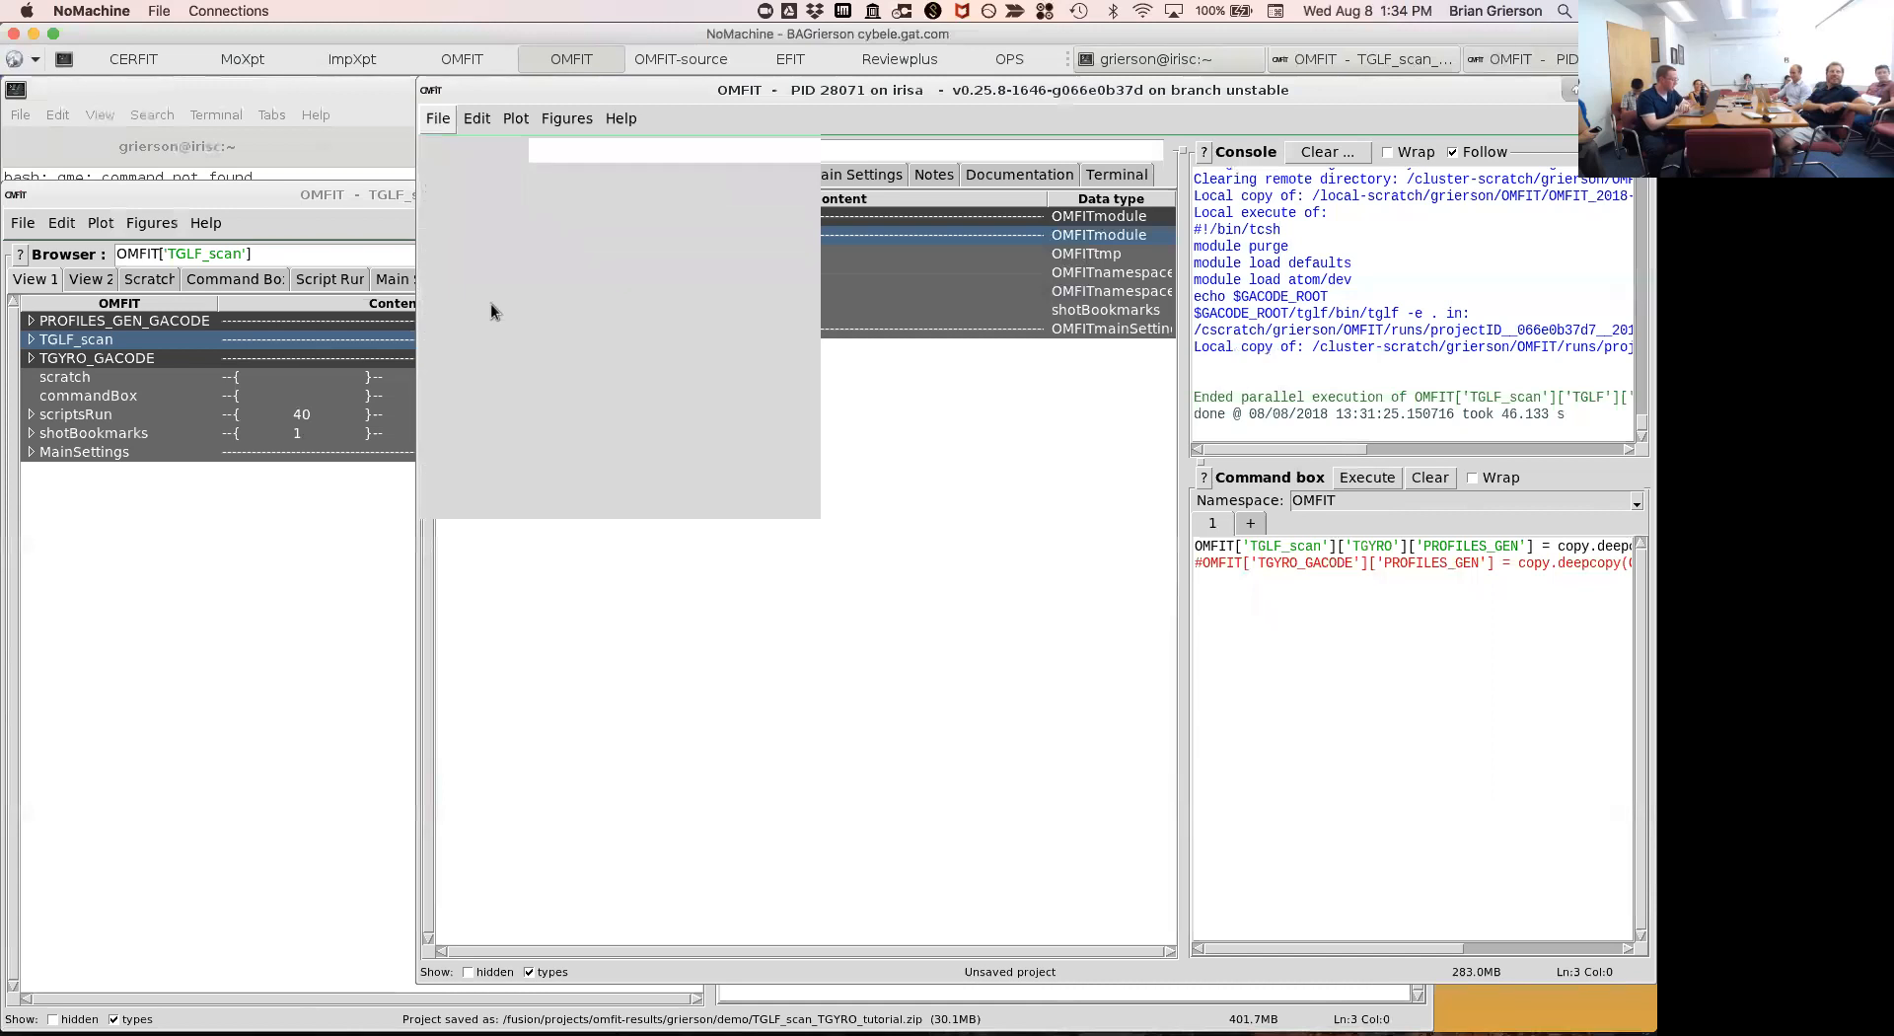
type("tgyro")
left_click(375, 439)
double_click(375, 439)
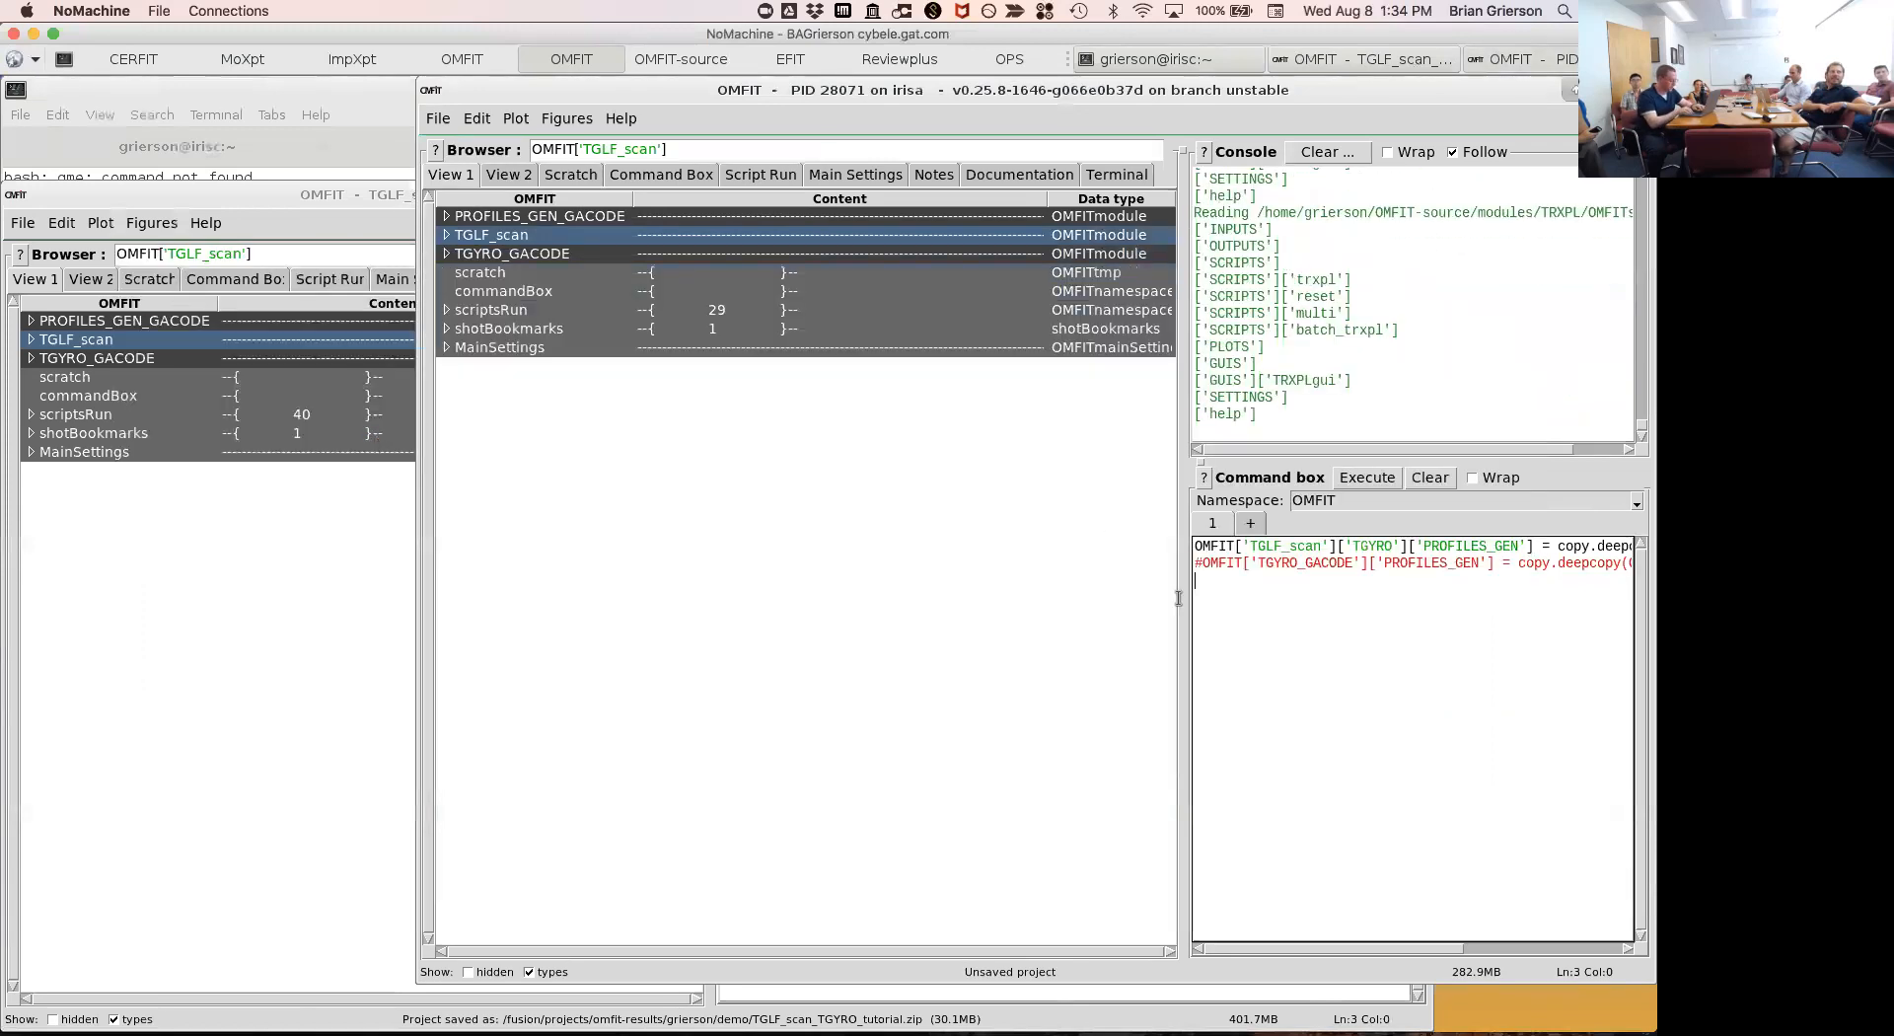
Uncomment and execute the command that copies PROFILES_GEN into TGYRO_GACODE, and open the TGYRO GUI.
key("Delete")
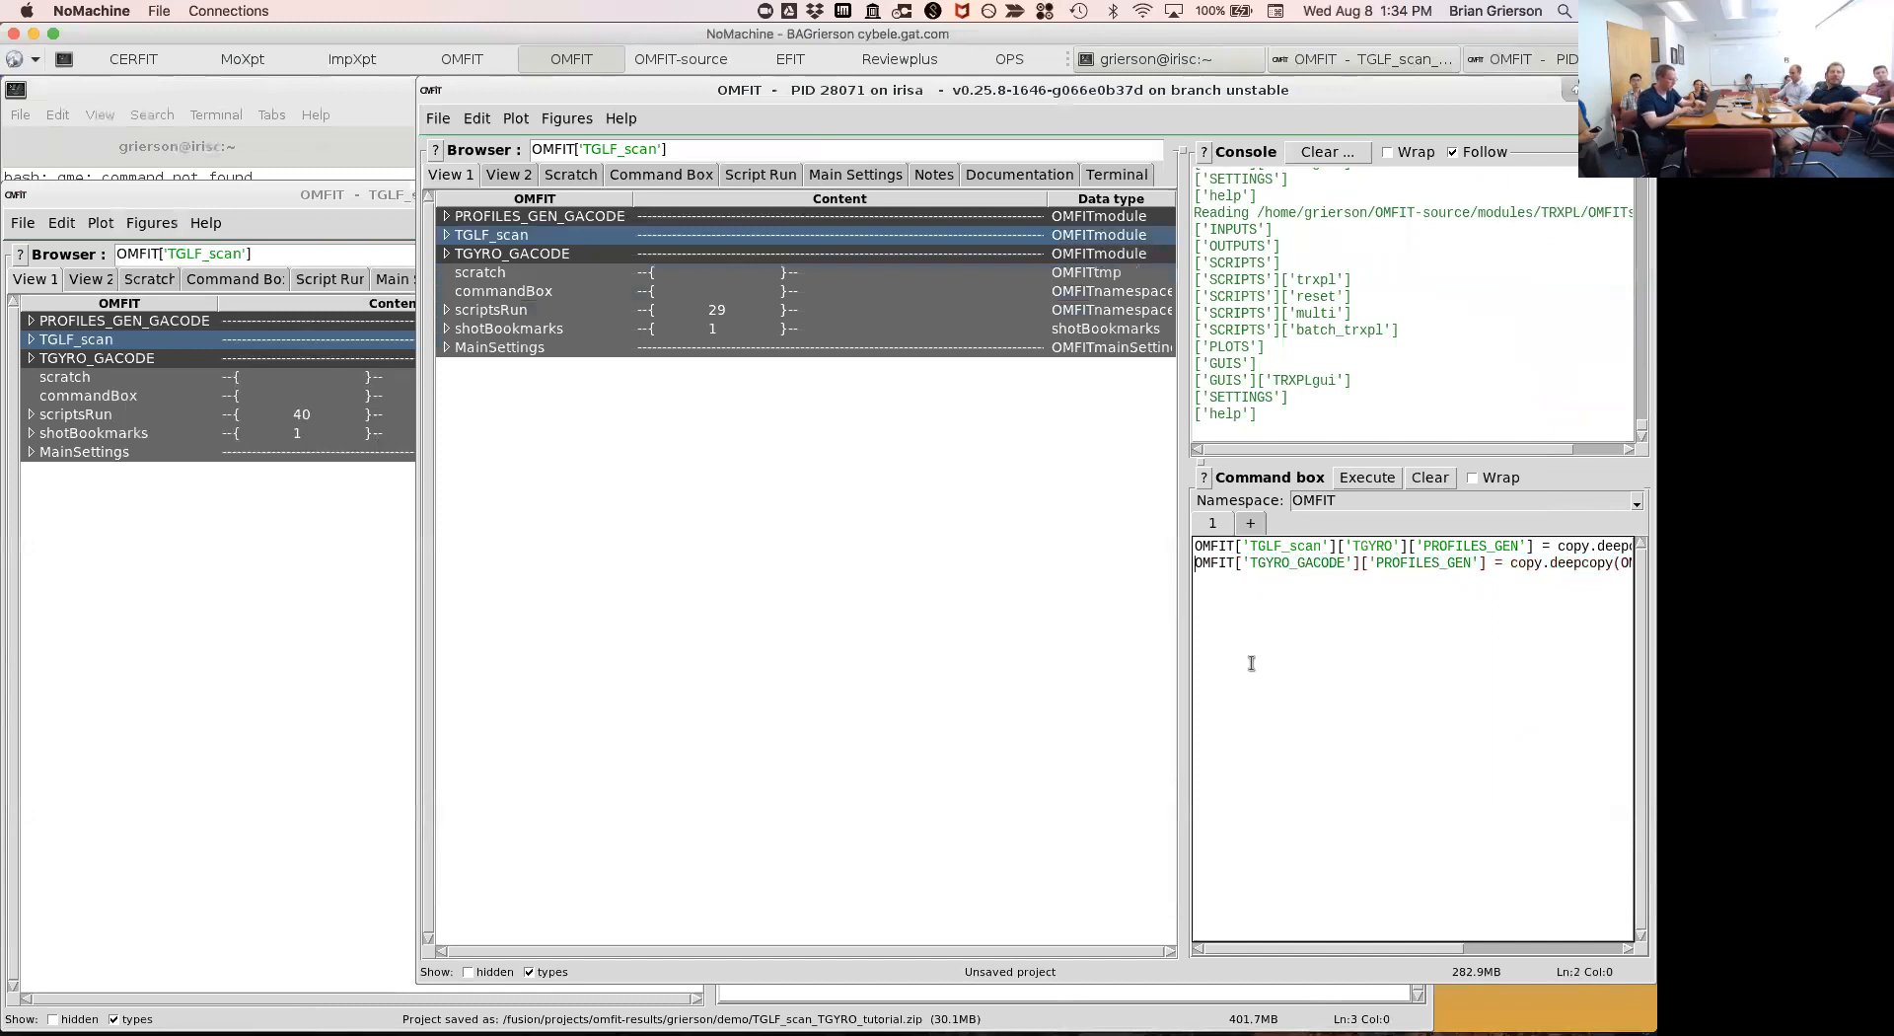
left_click(610, 257)
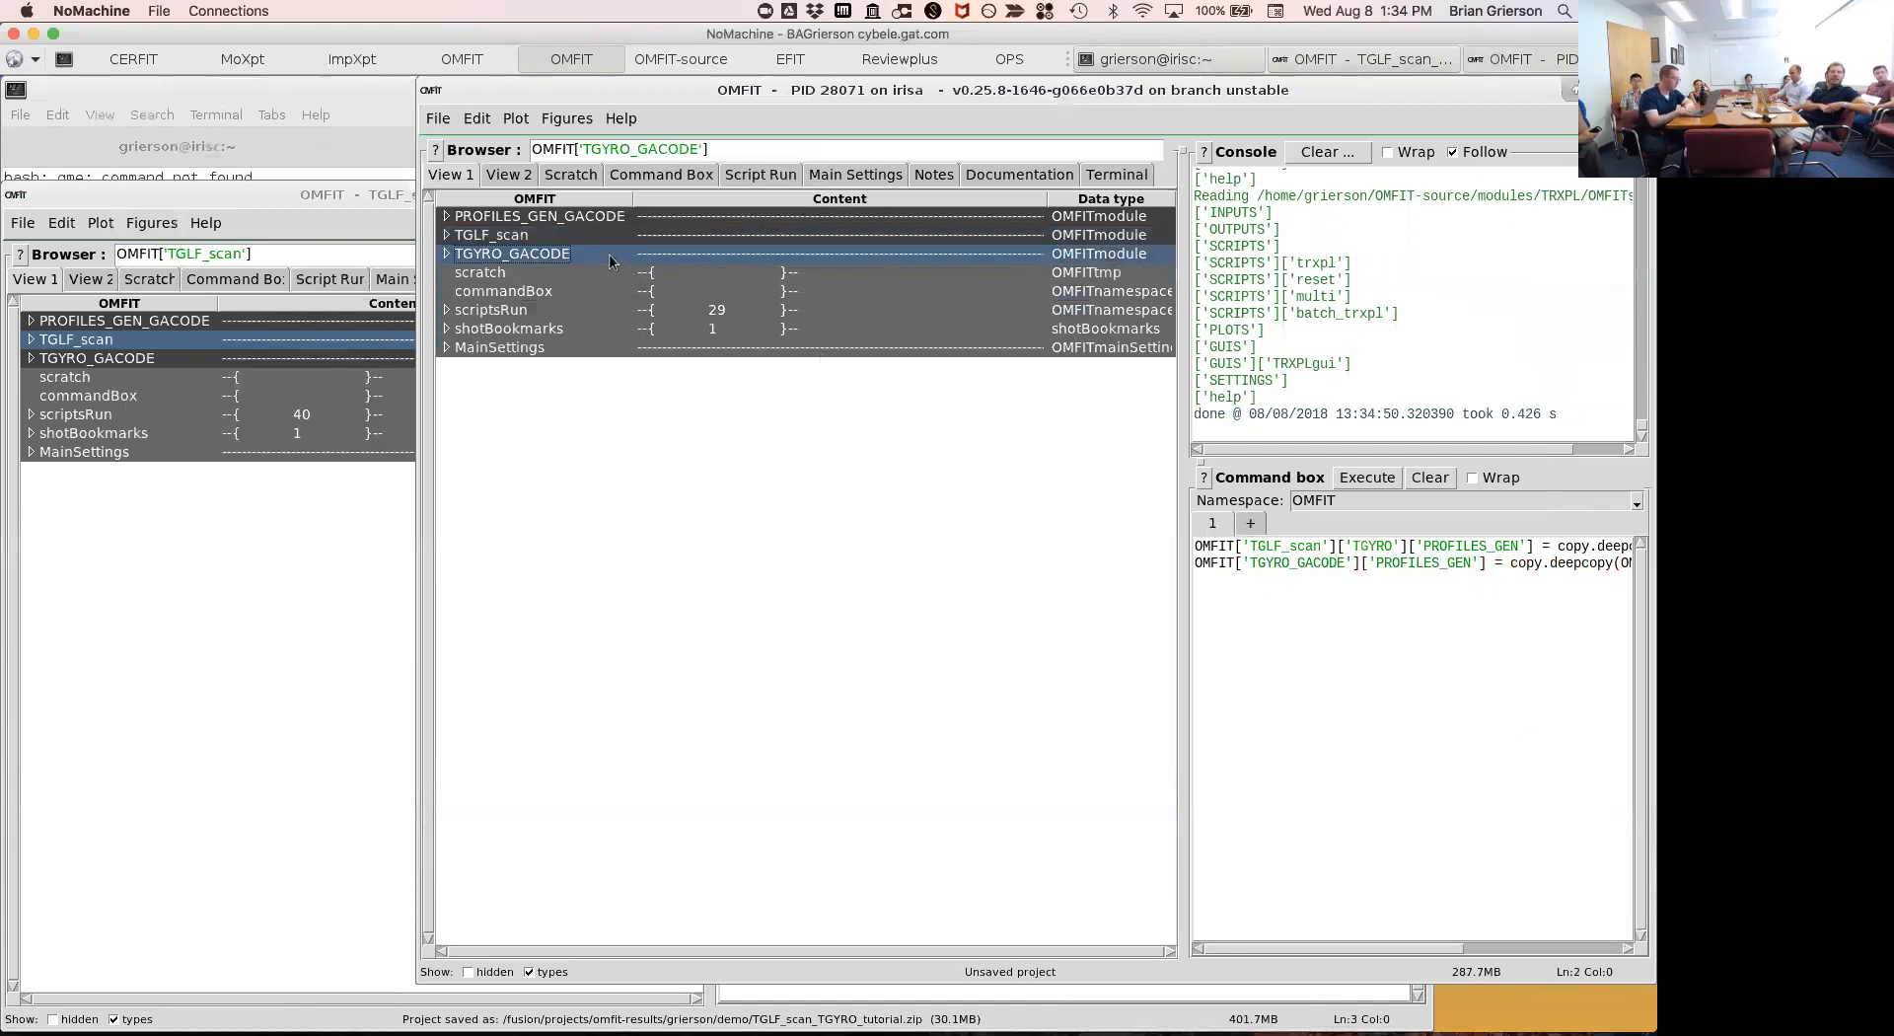
double_click(610, 257)
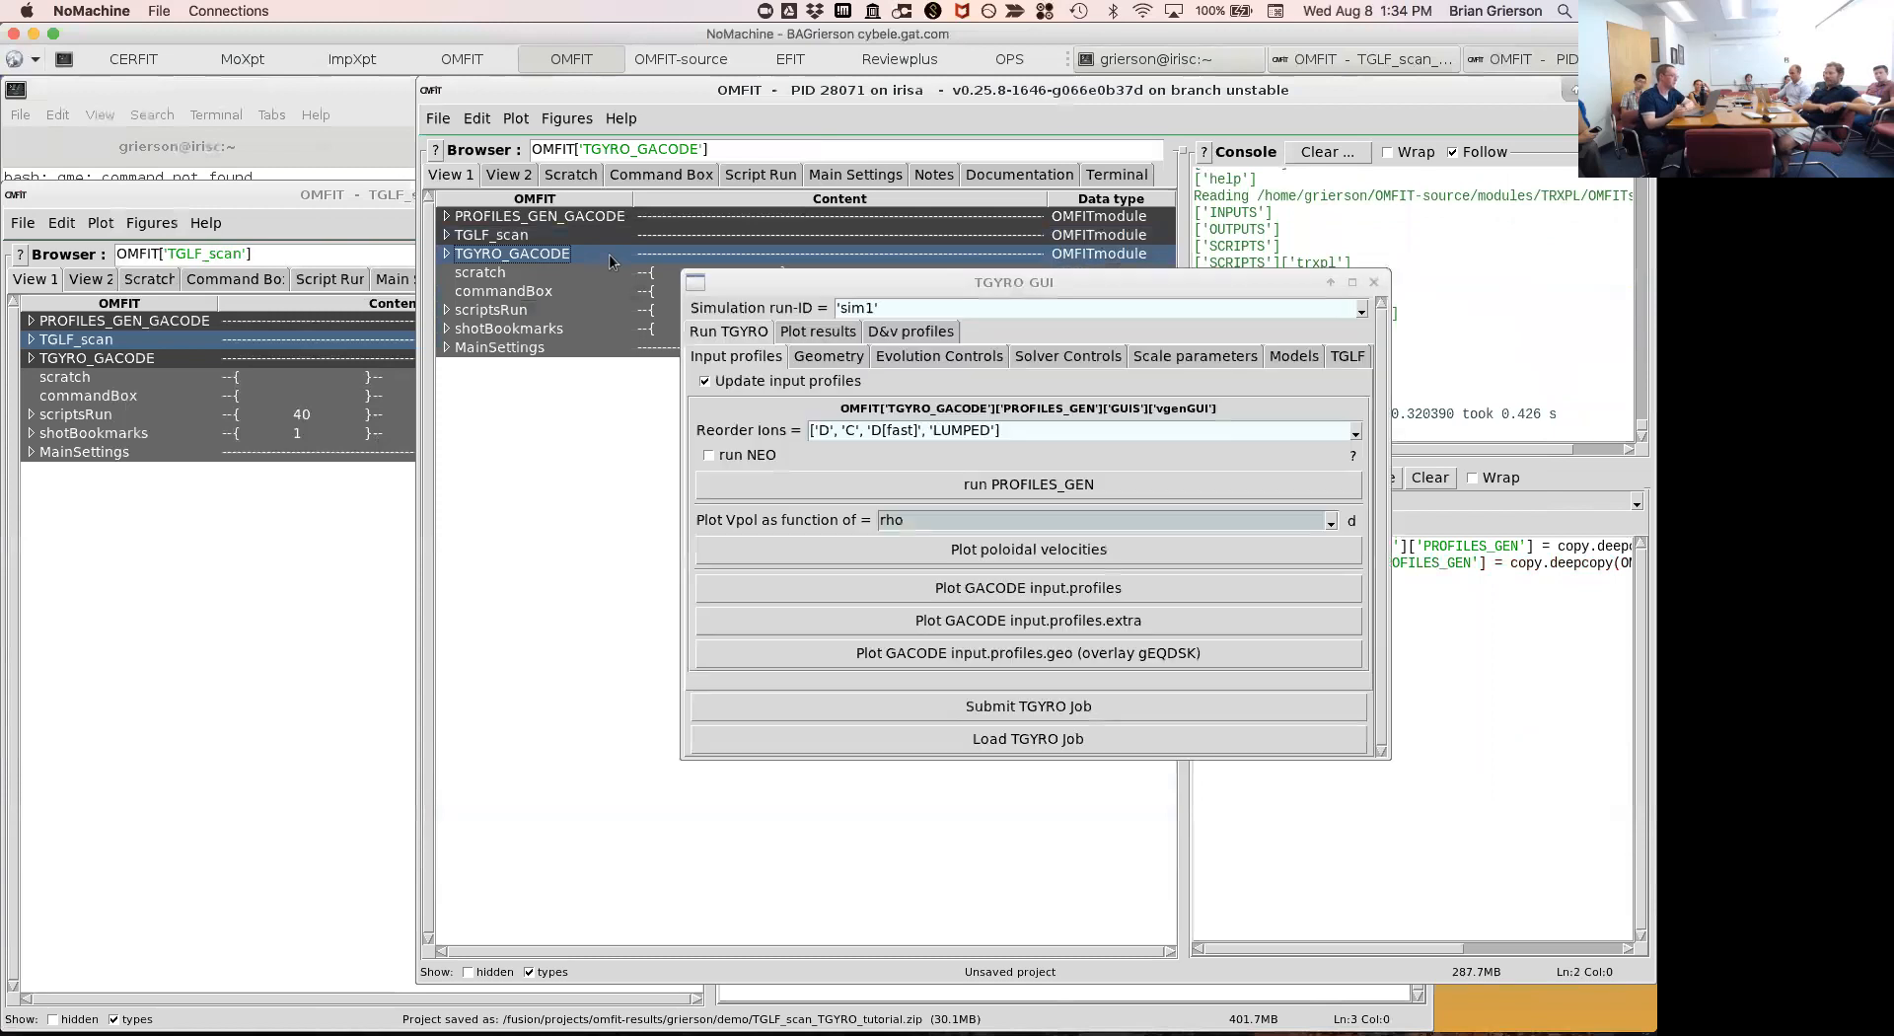
Disable updating the input profiles in the TGYRO GUI and move its window clear of the console.
left_click(725, 382)
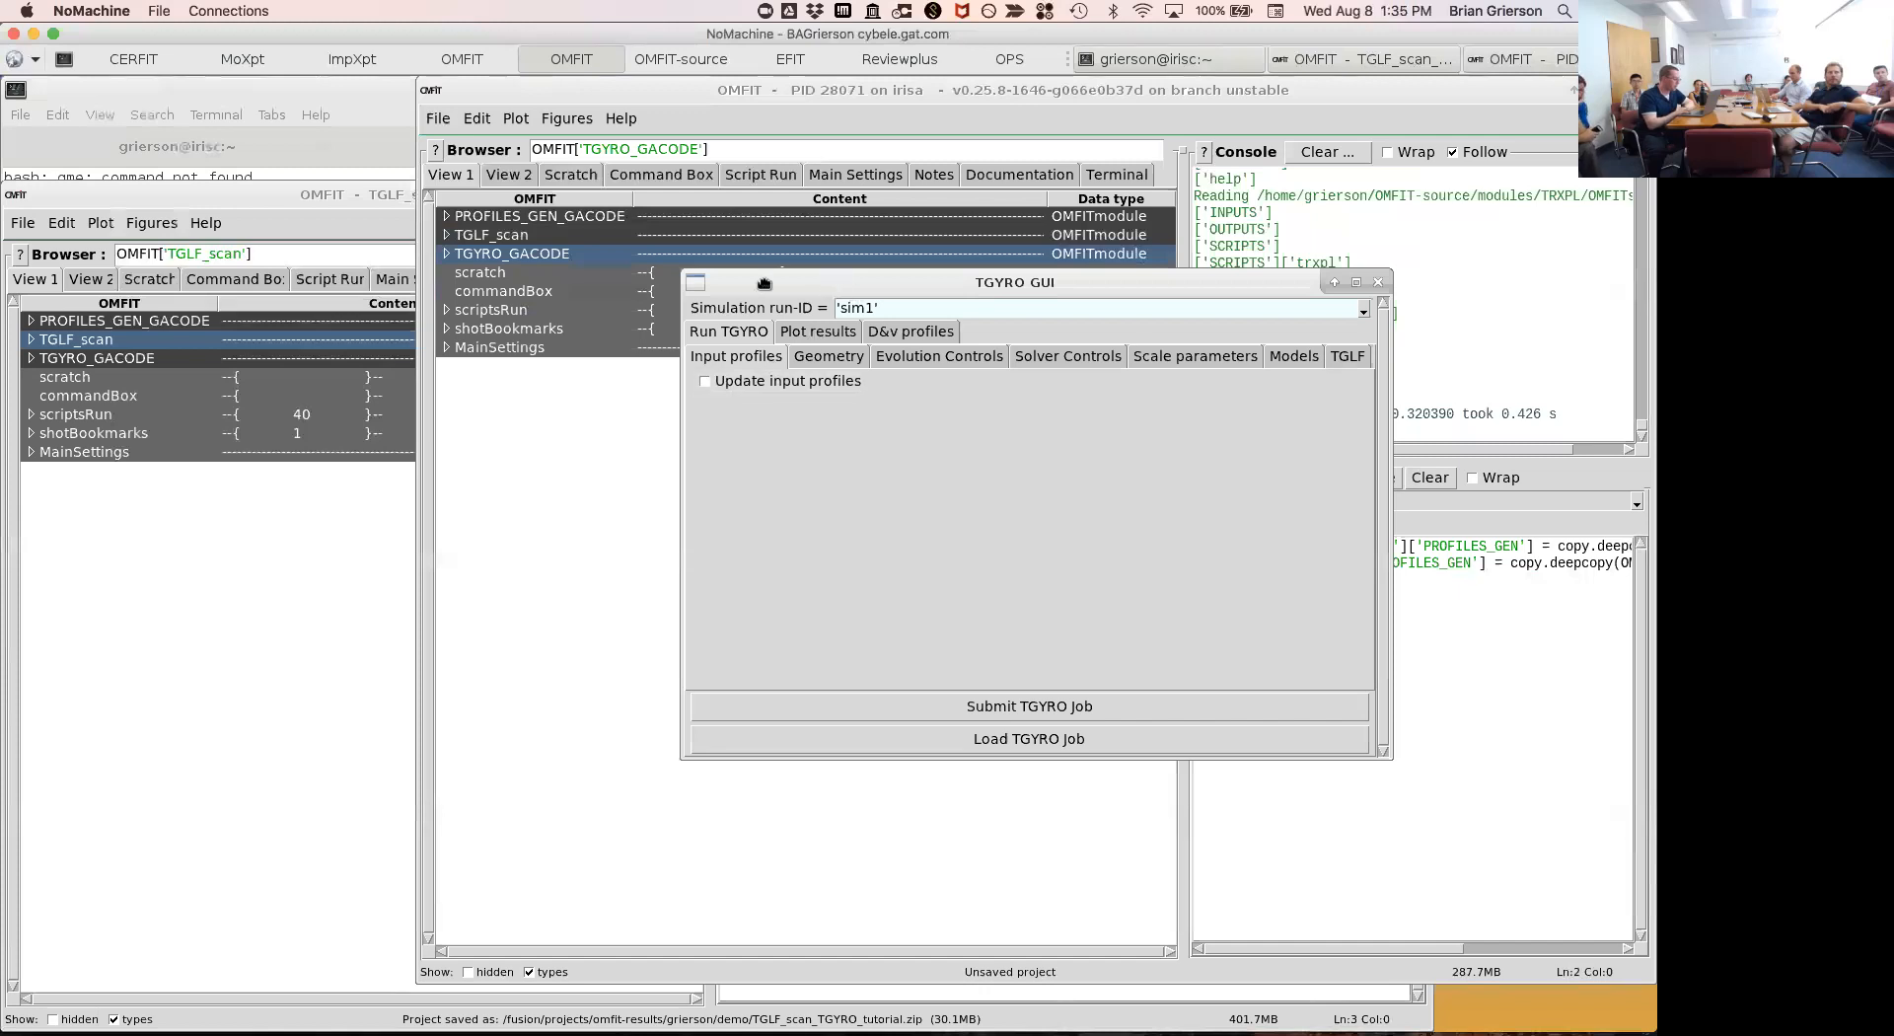
left_click_drag(849, 282, 696, 282)
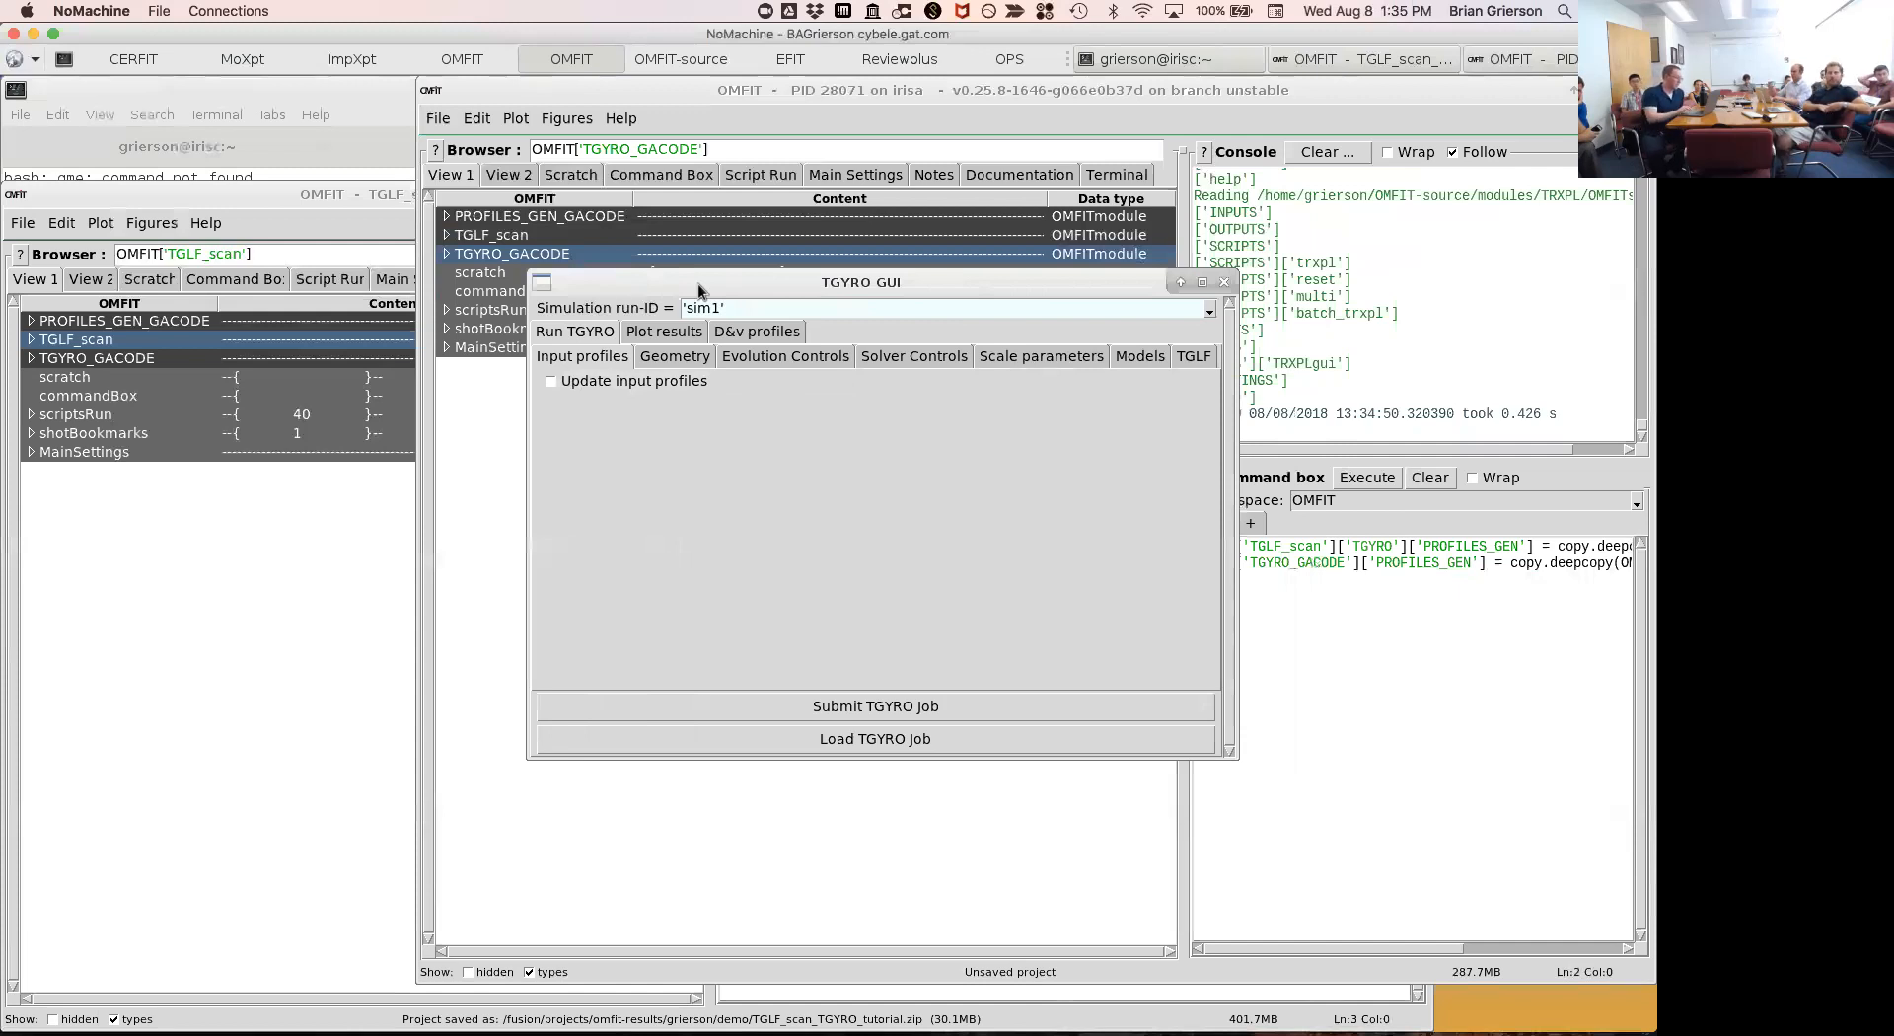
left_click_drag(696, 282, 678, 258)
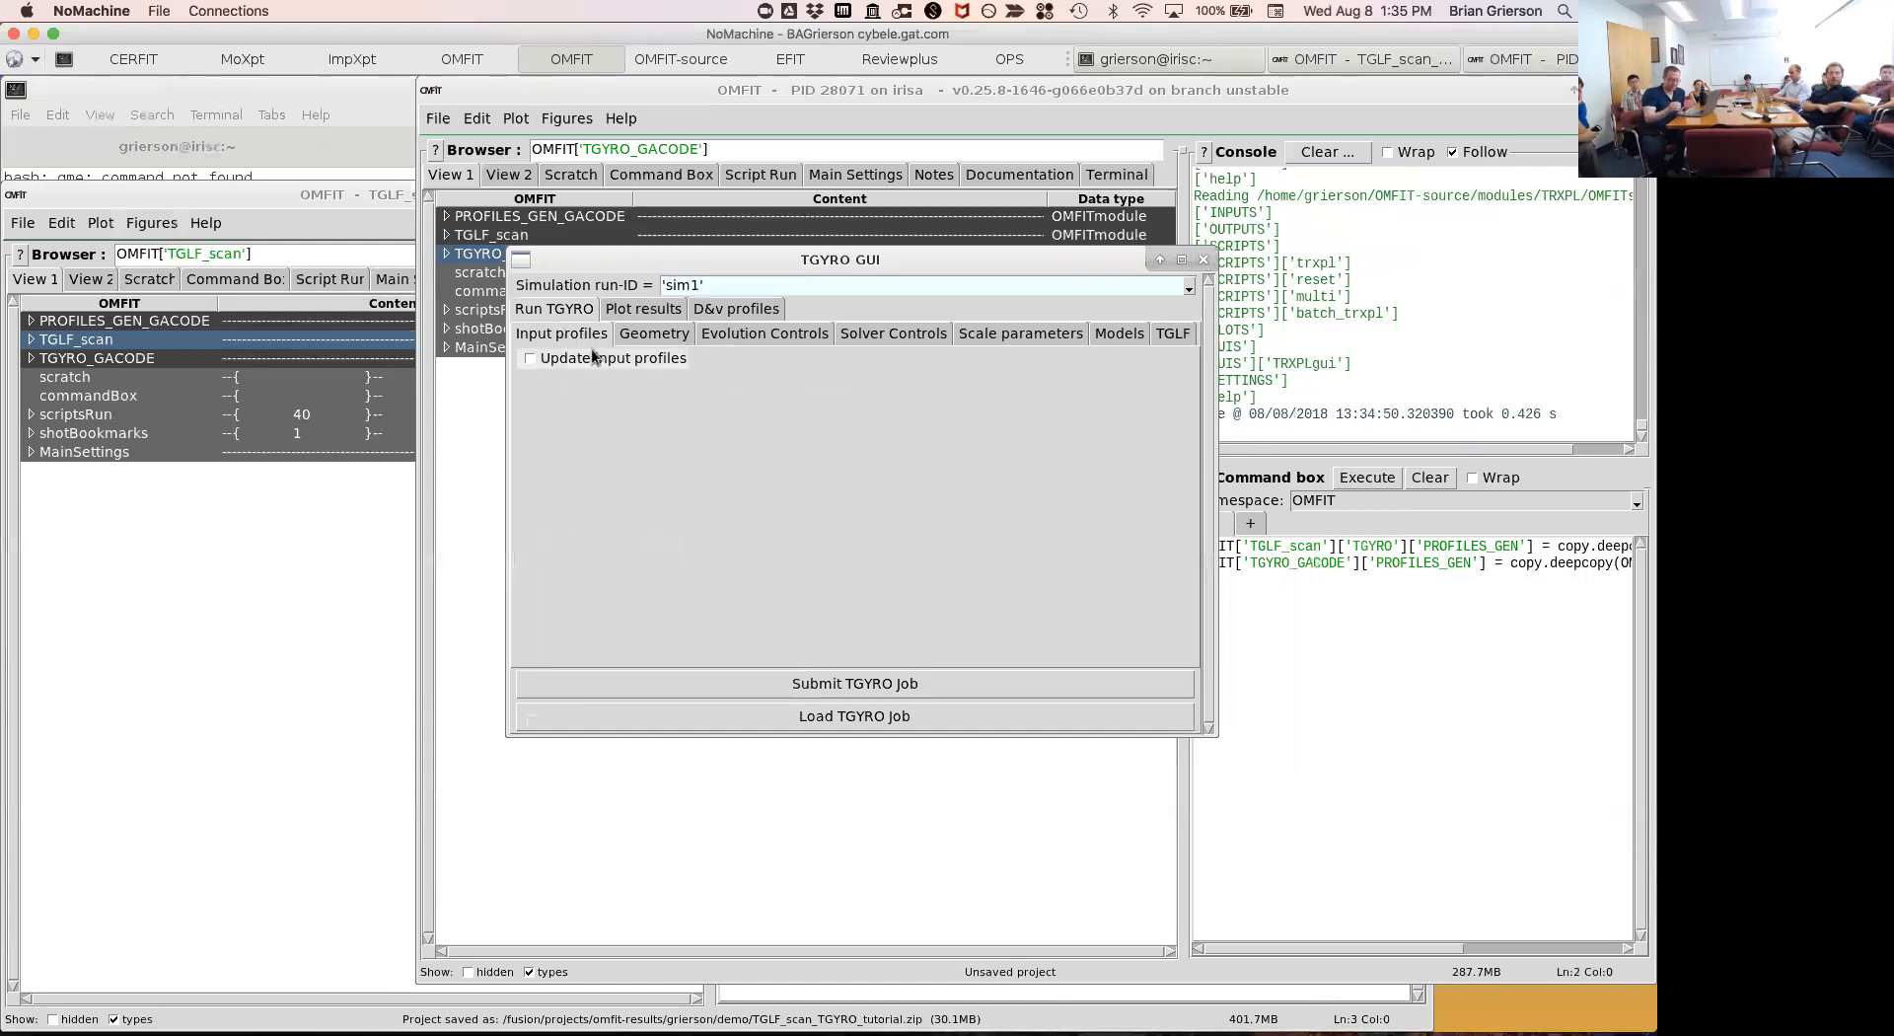
Check the TGYRO geometry settings, then turn off ion temperature and density evolution so only Te evolves.
left_click(655, 335)
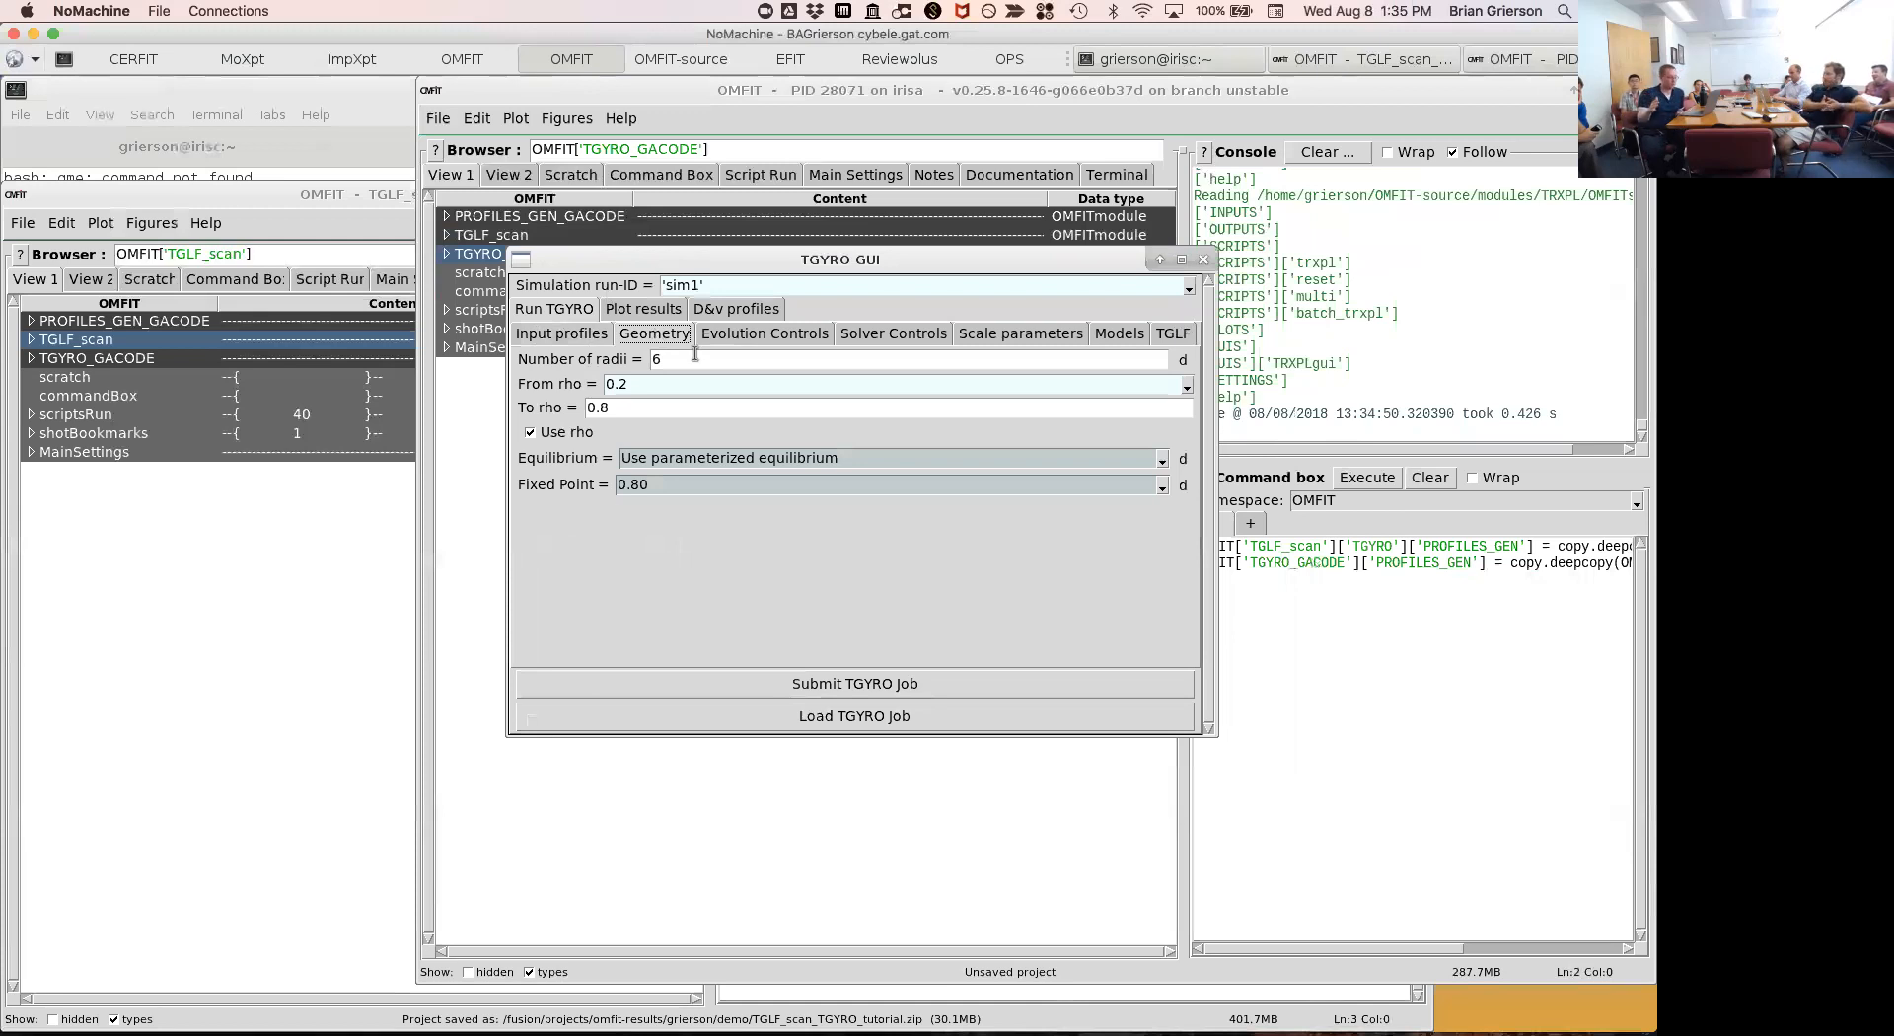
left_click(683, 359)
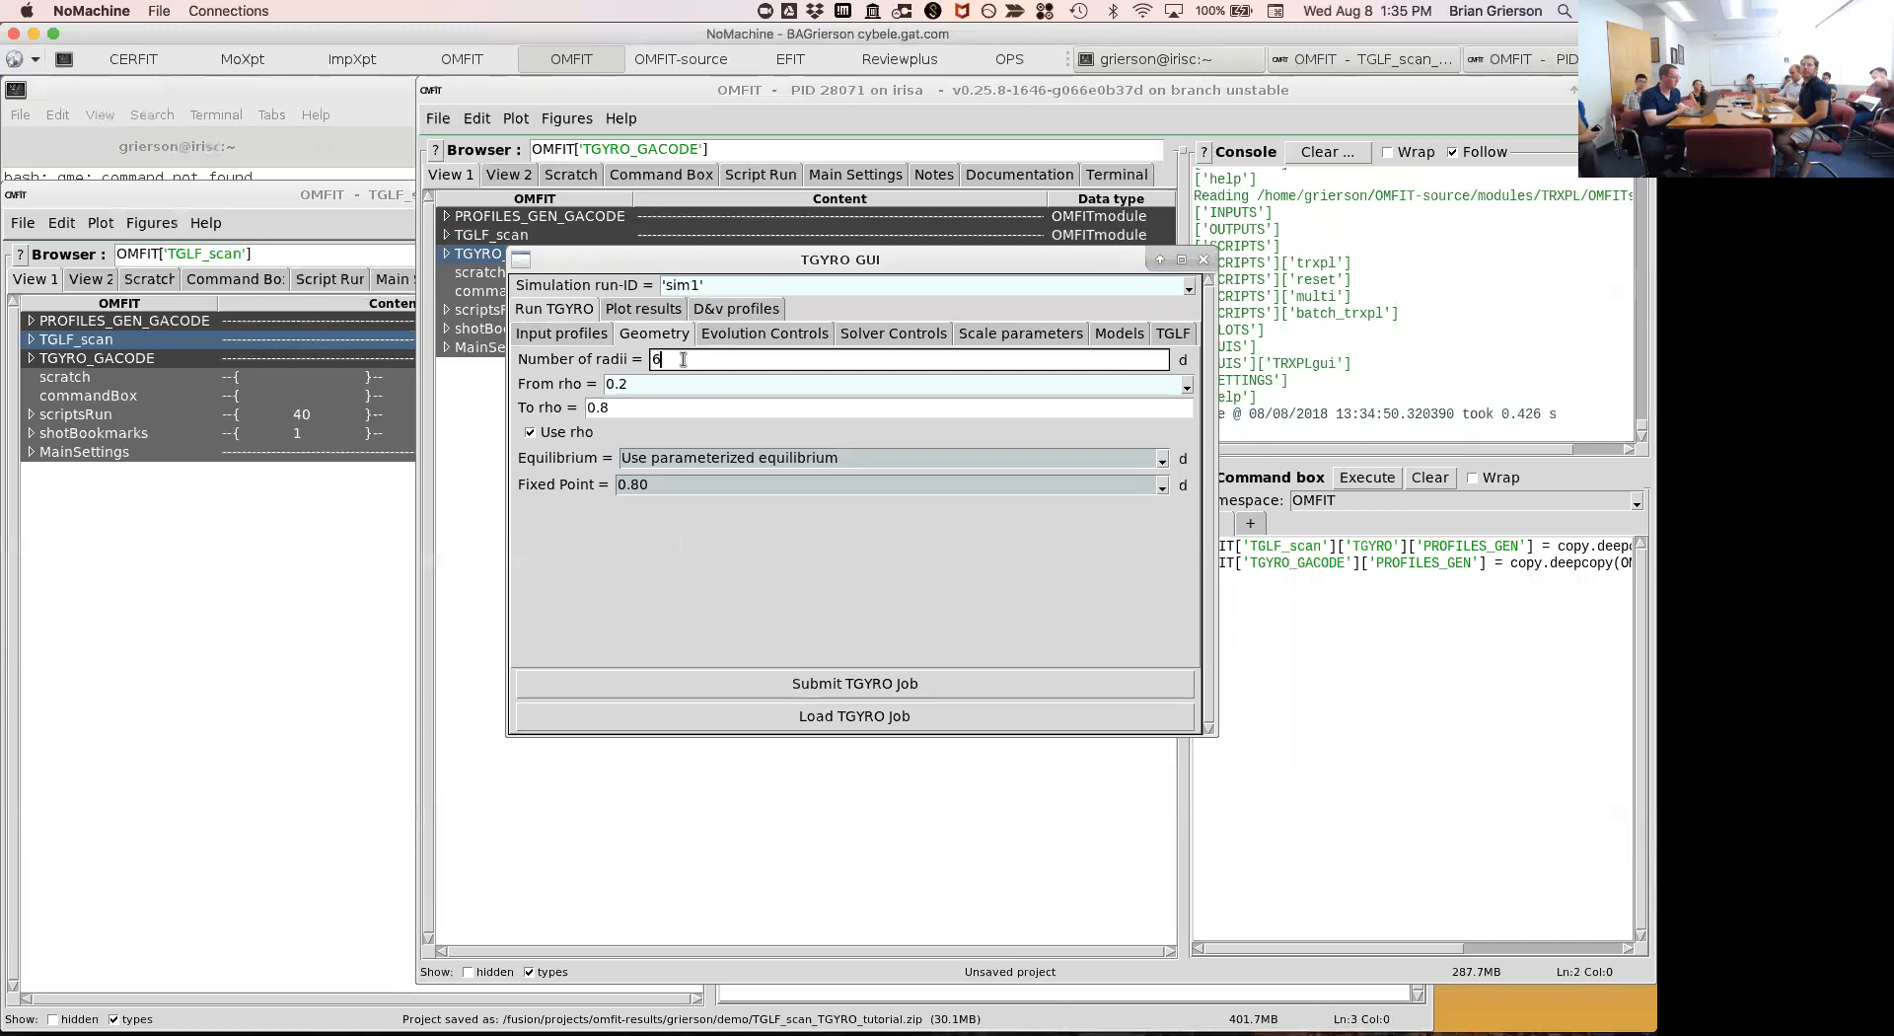
left_click(758, 334)
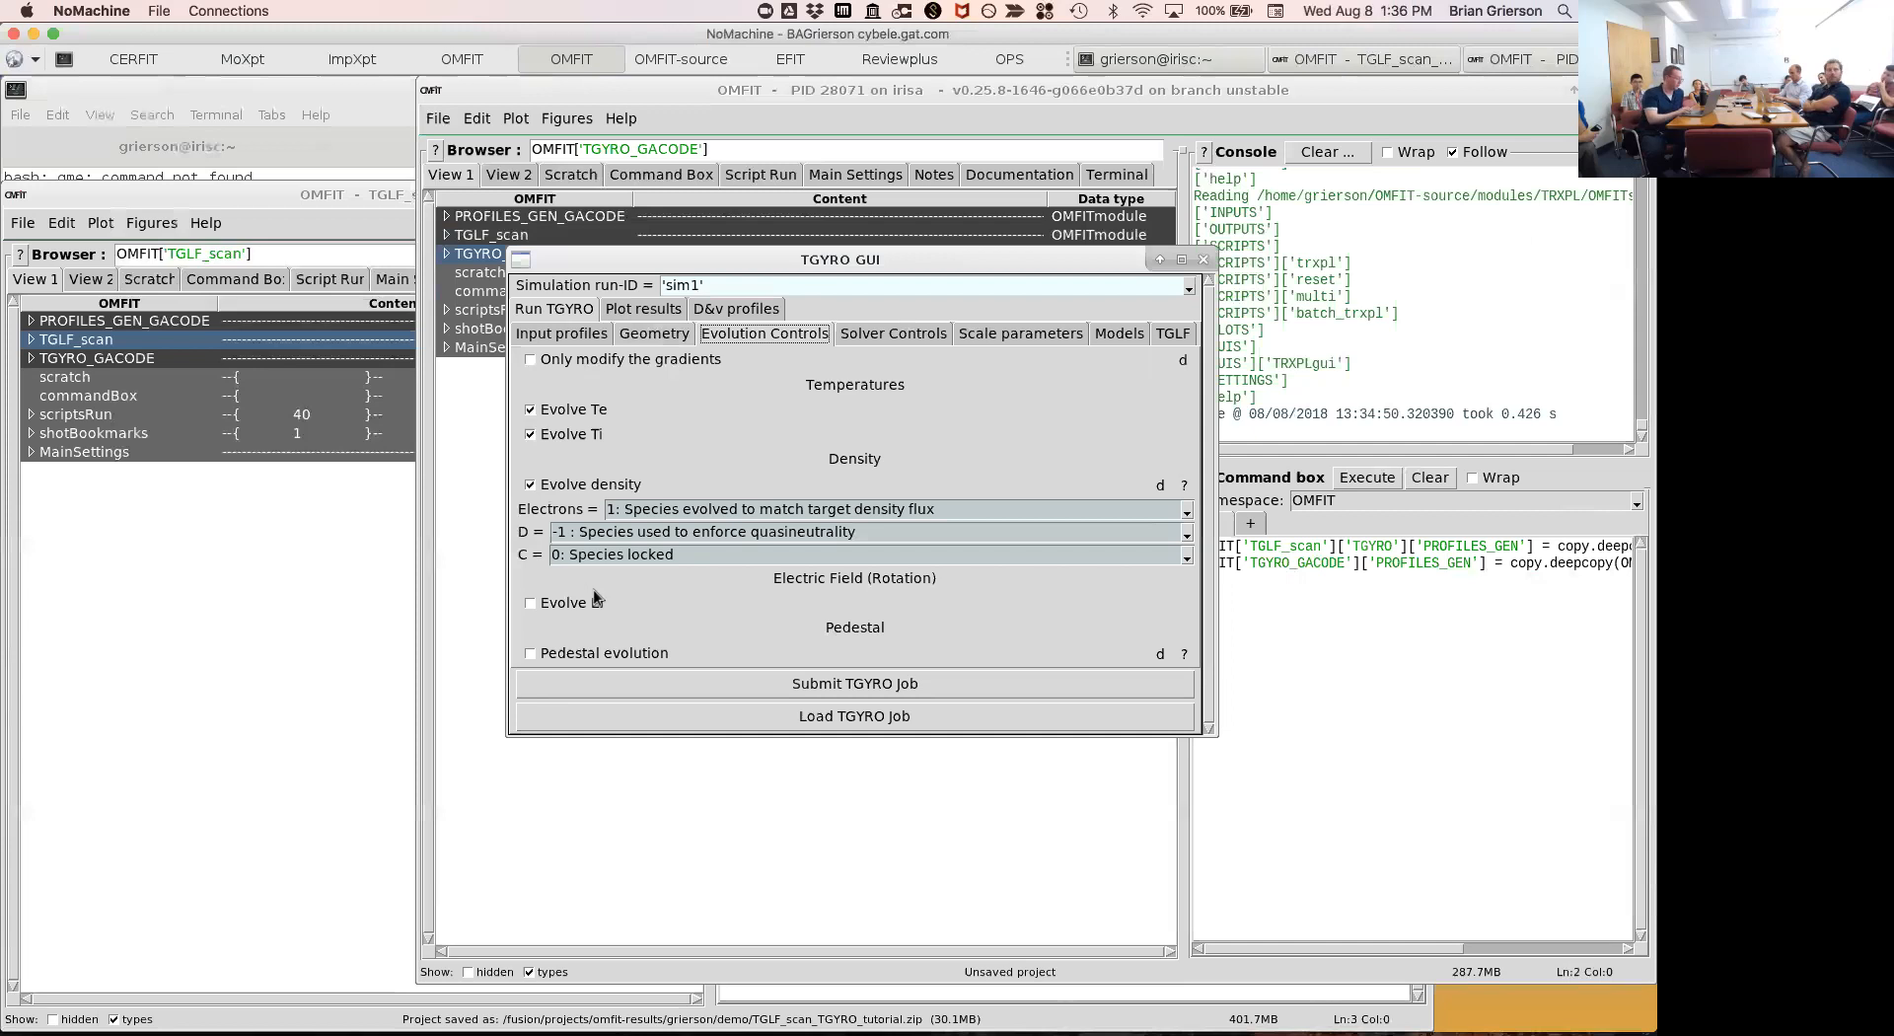
left_click(601, 485)
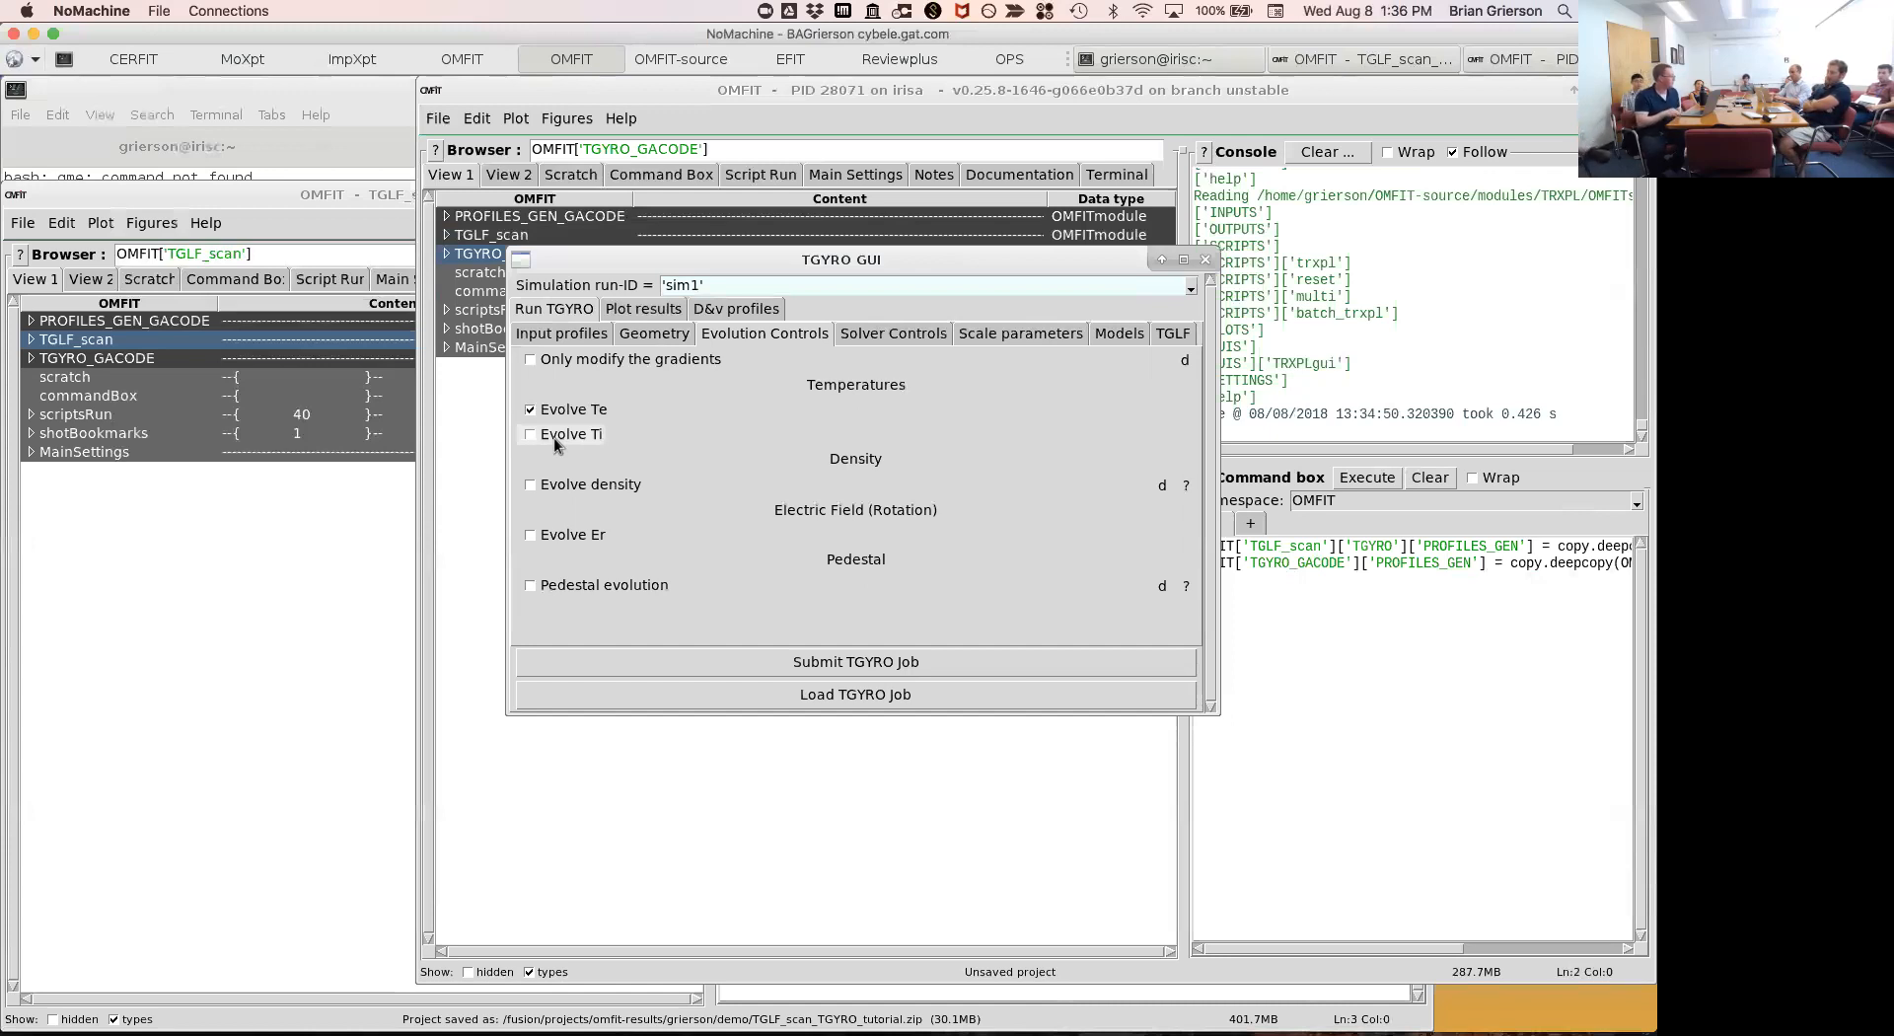
Set the solver's number of iterations to 0 and its residual method to |f-g|.
left_click(910, 334)
left_click(697, 358)
key("BackSpace")
key("Return")
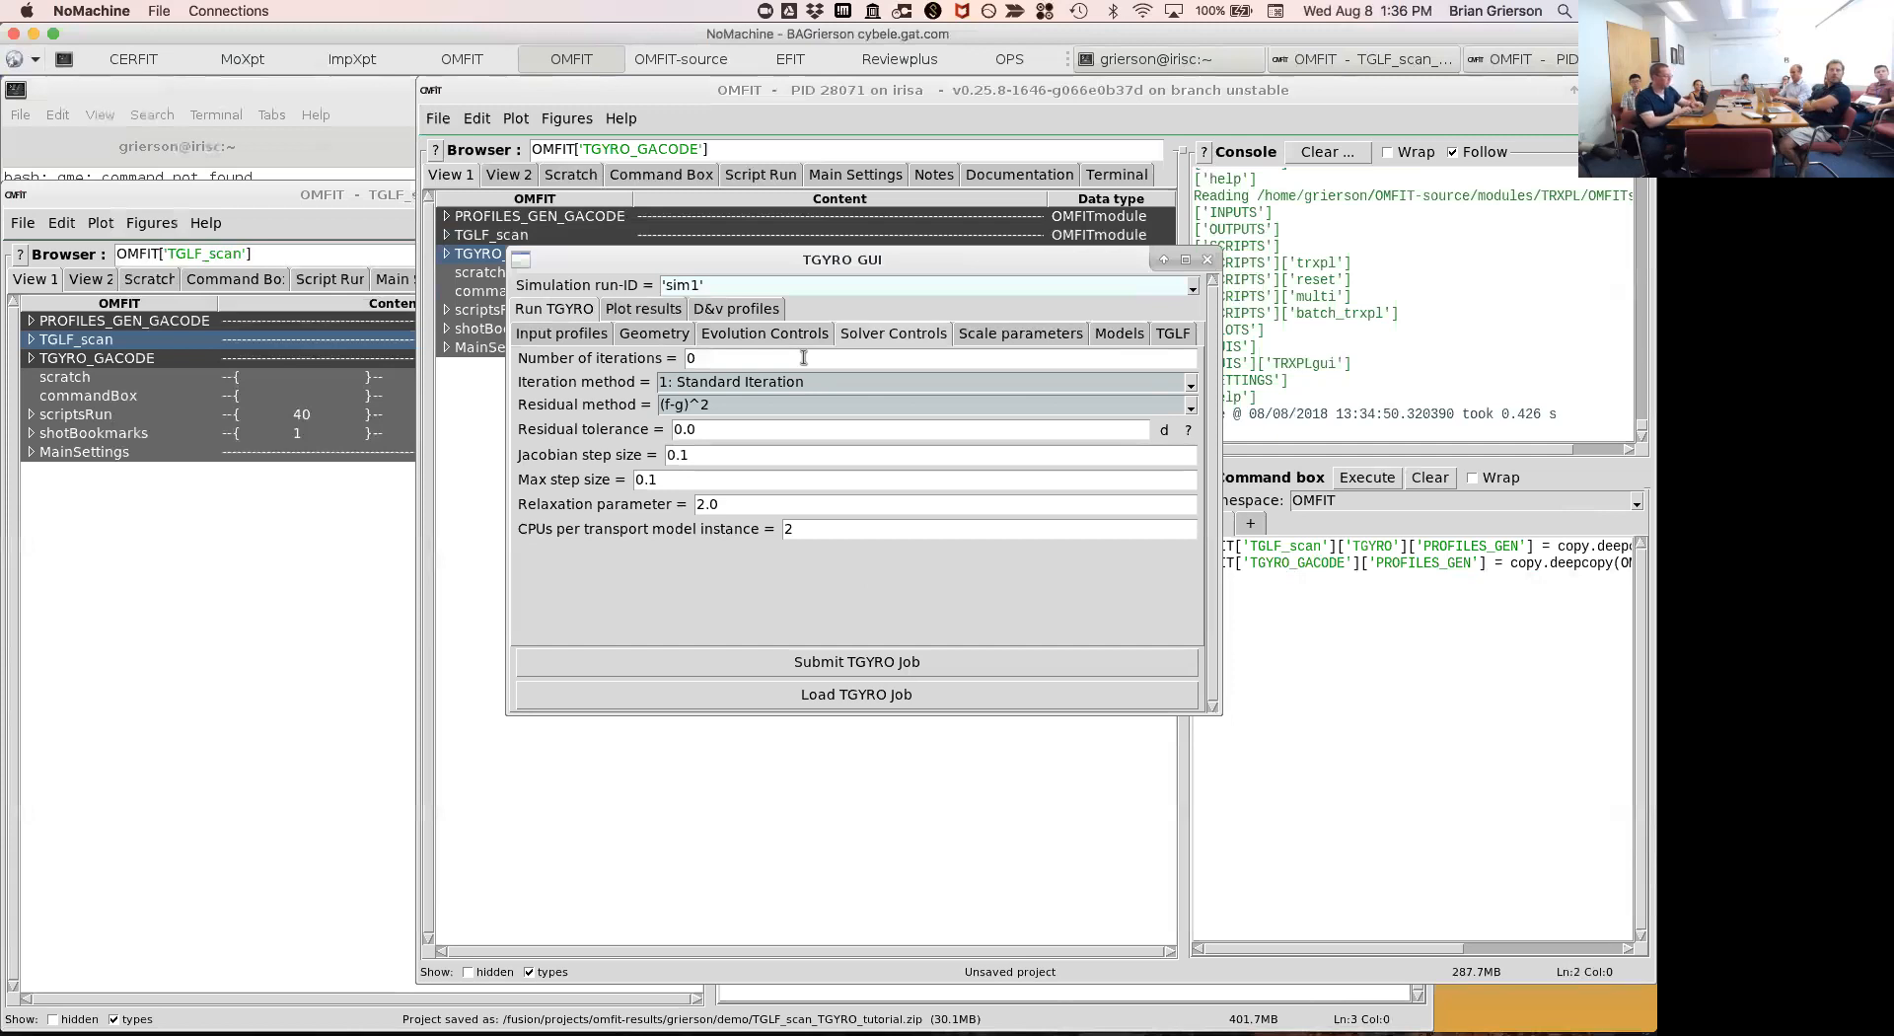
left_click(795, 402)
left_click(759, 459)
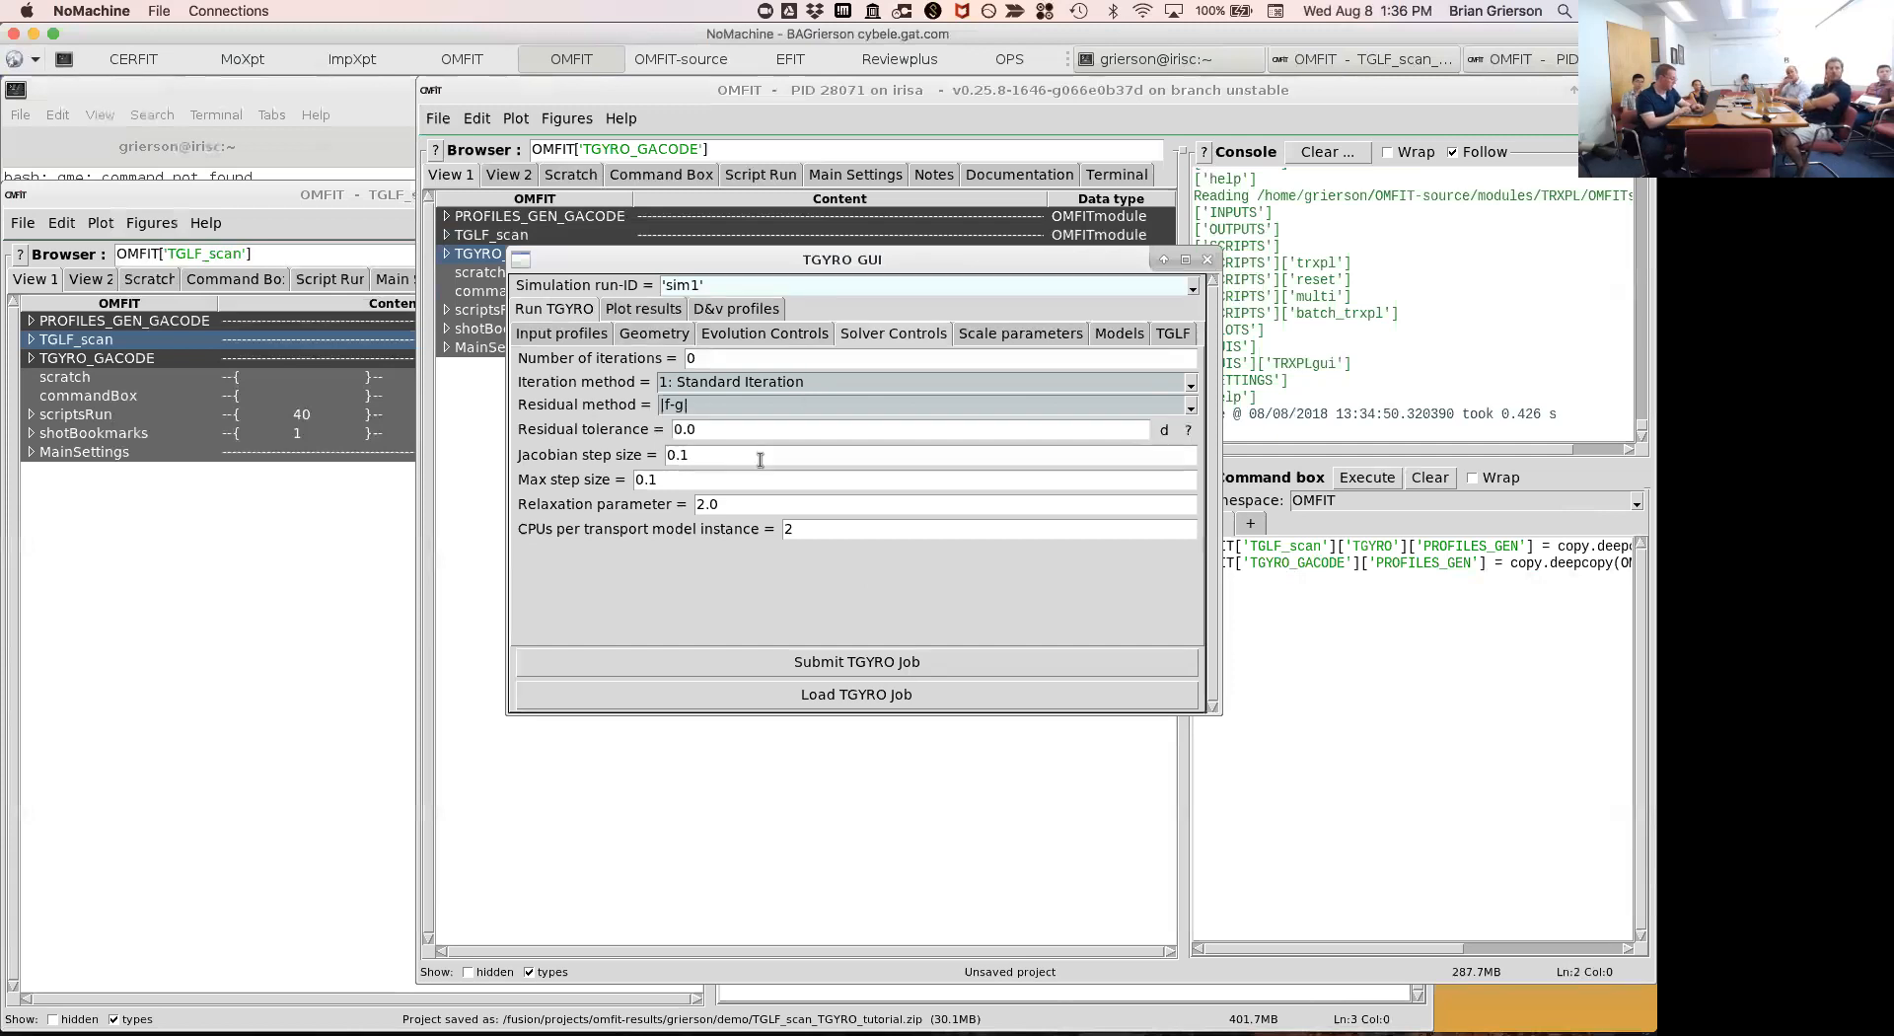
Set the Jacobian step size to 0.5 and the max step size to 1.0.
left_click(730, 456)
key("BackSpace")
type("5")
key("Return")
left_click(716, 478)
key("BackSpace")
key("BackSpace")
key("BackSpace")
type("1.0")
key("Return")
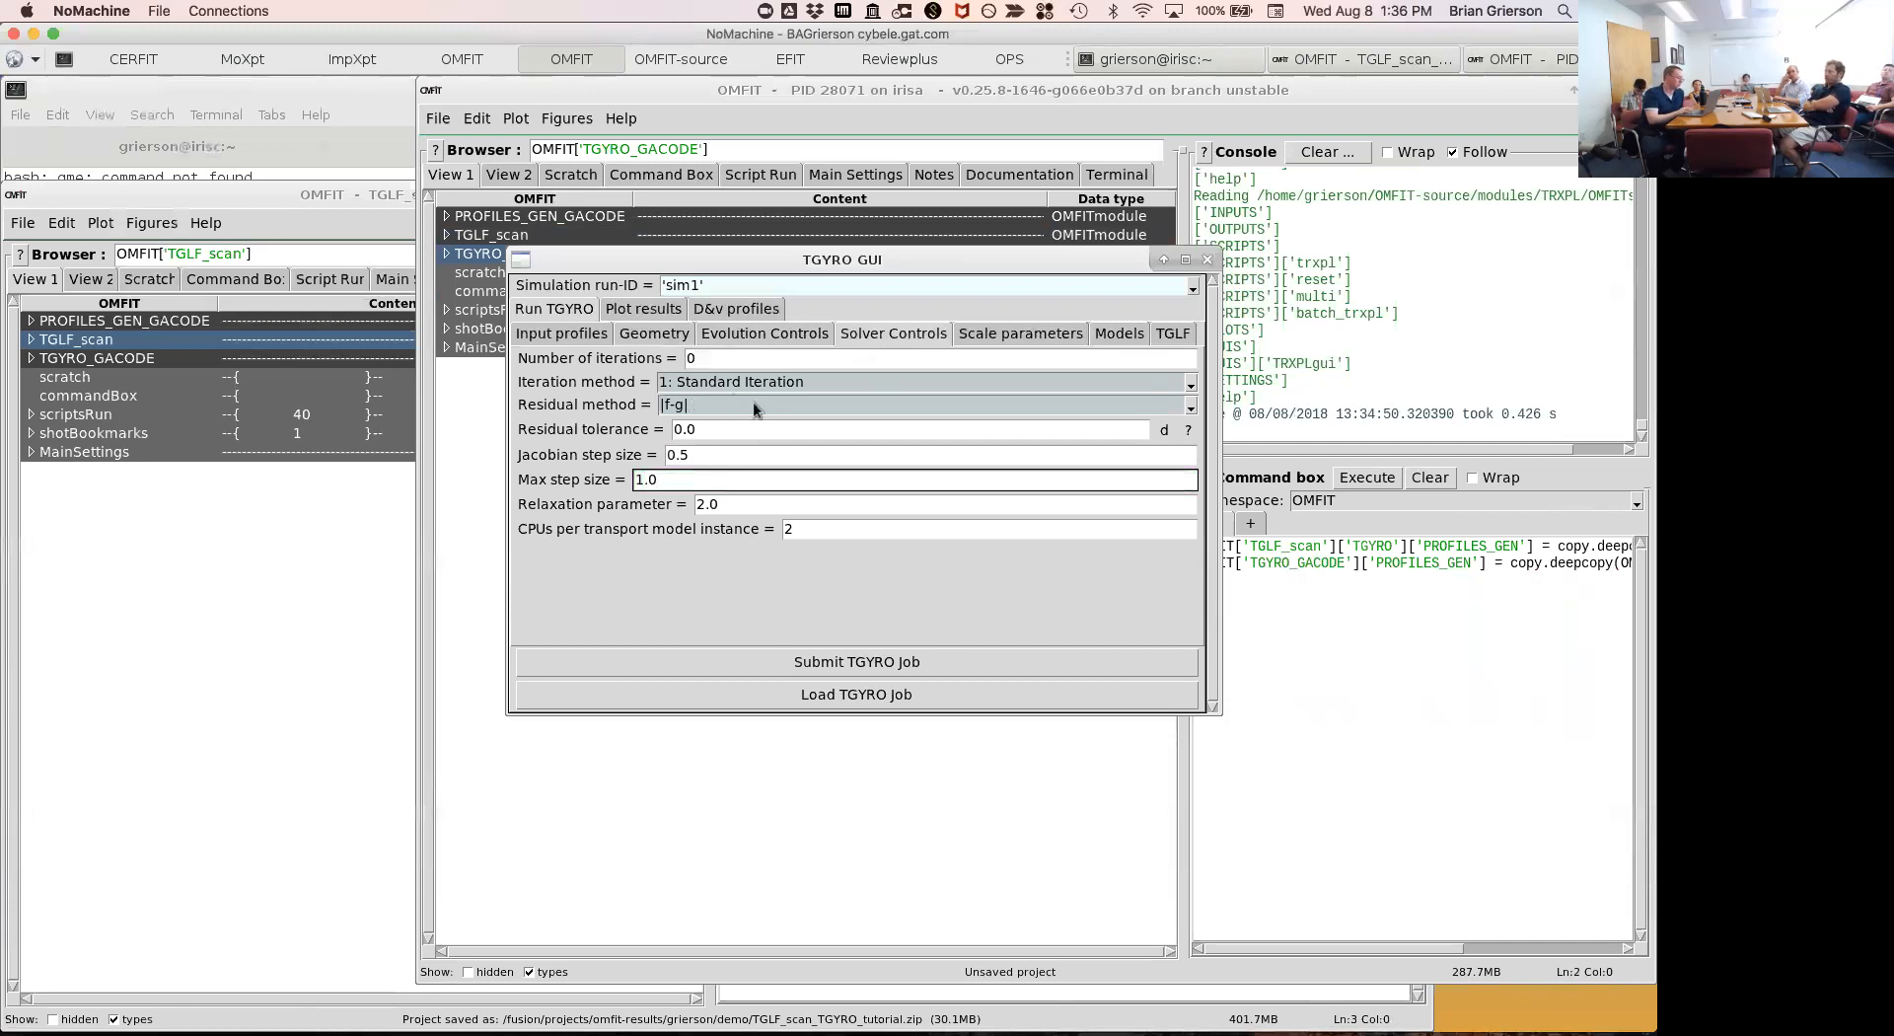
Set the solver's residual tolerance to 0.001 and check the step size values.
left_click(740, 430)
type("01")
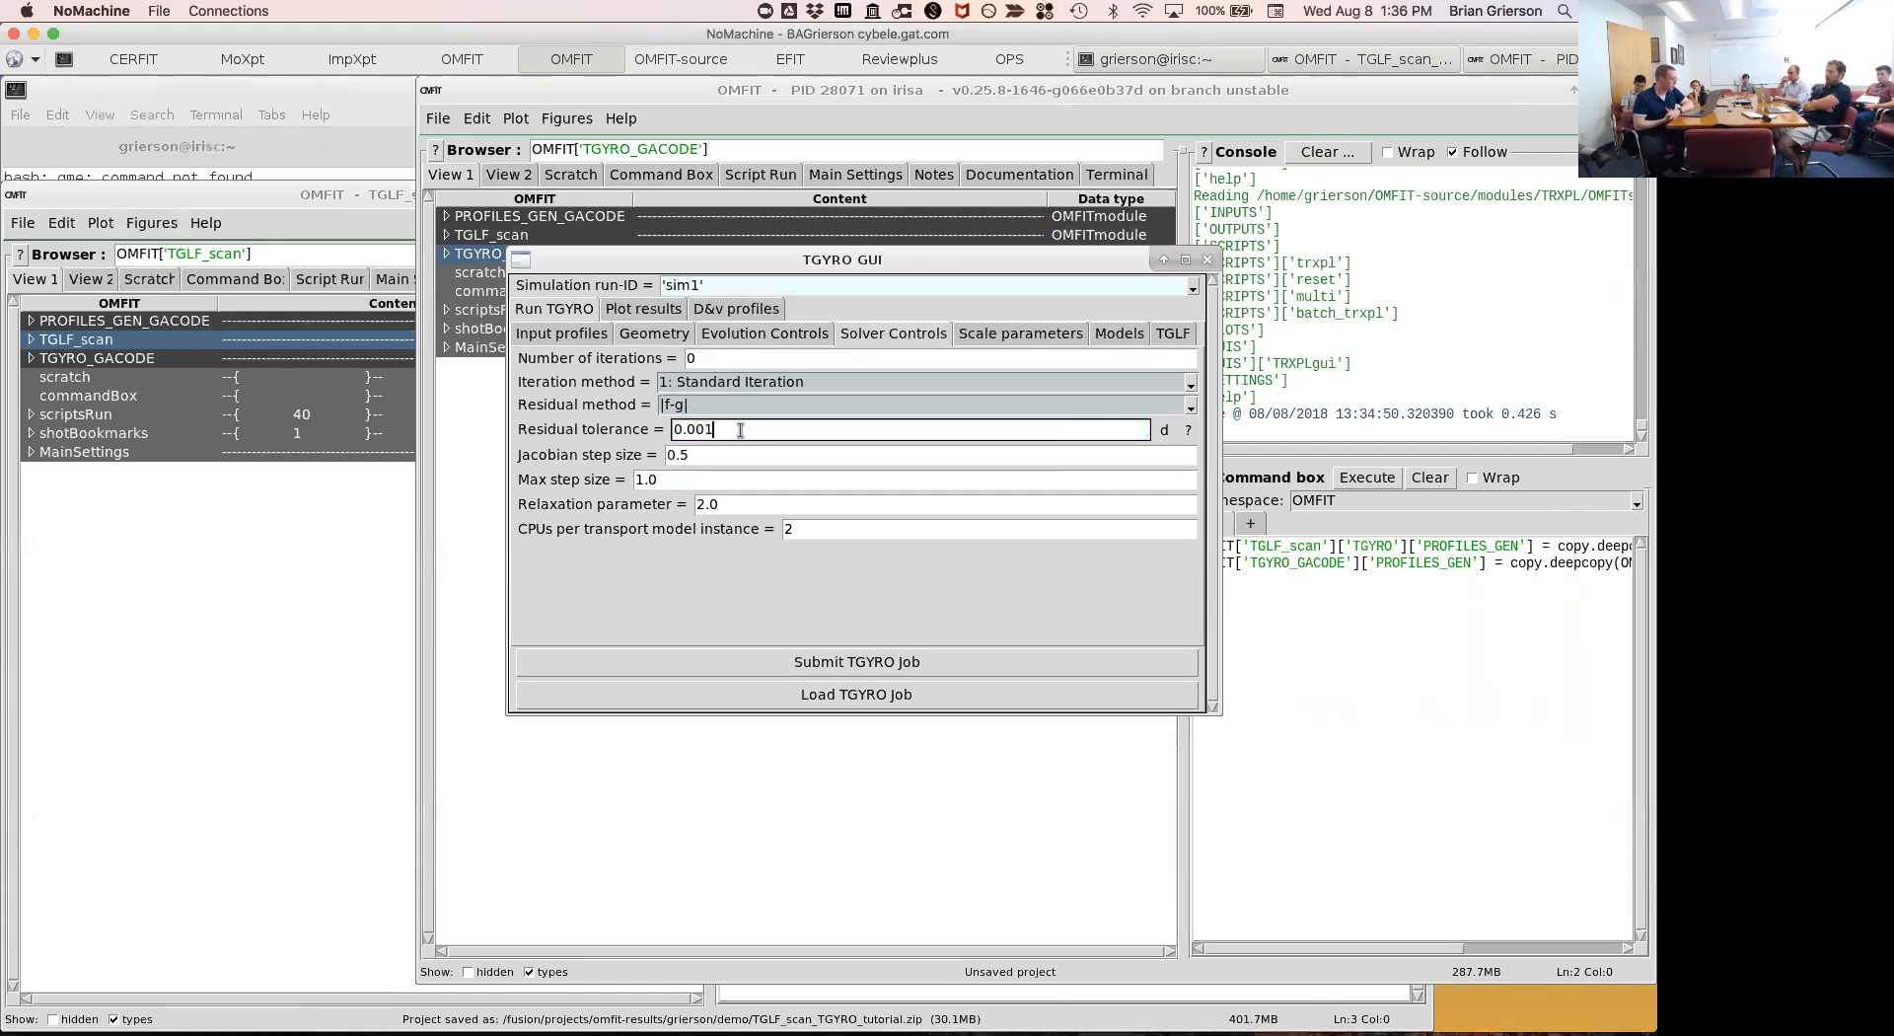
left_click(708, 453)
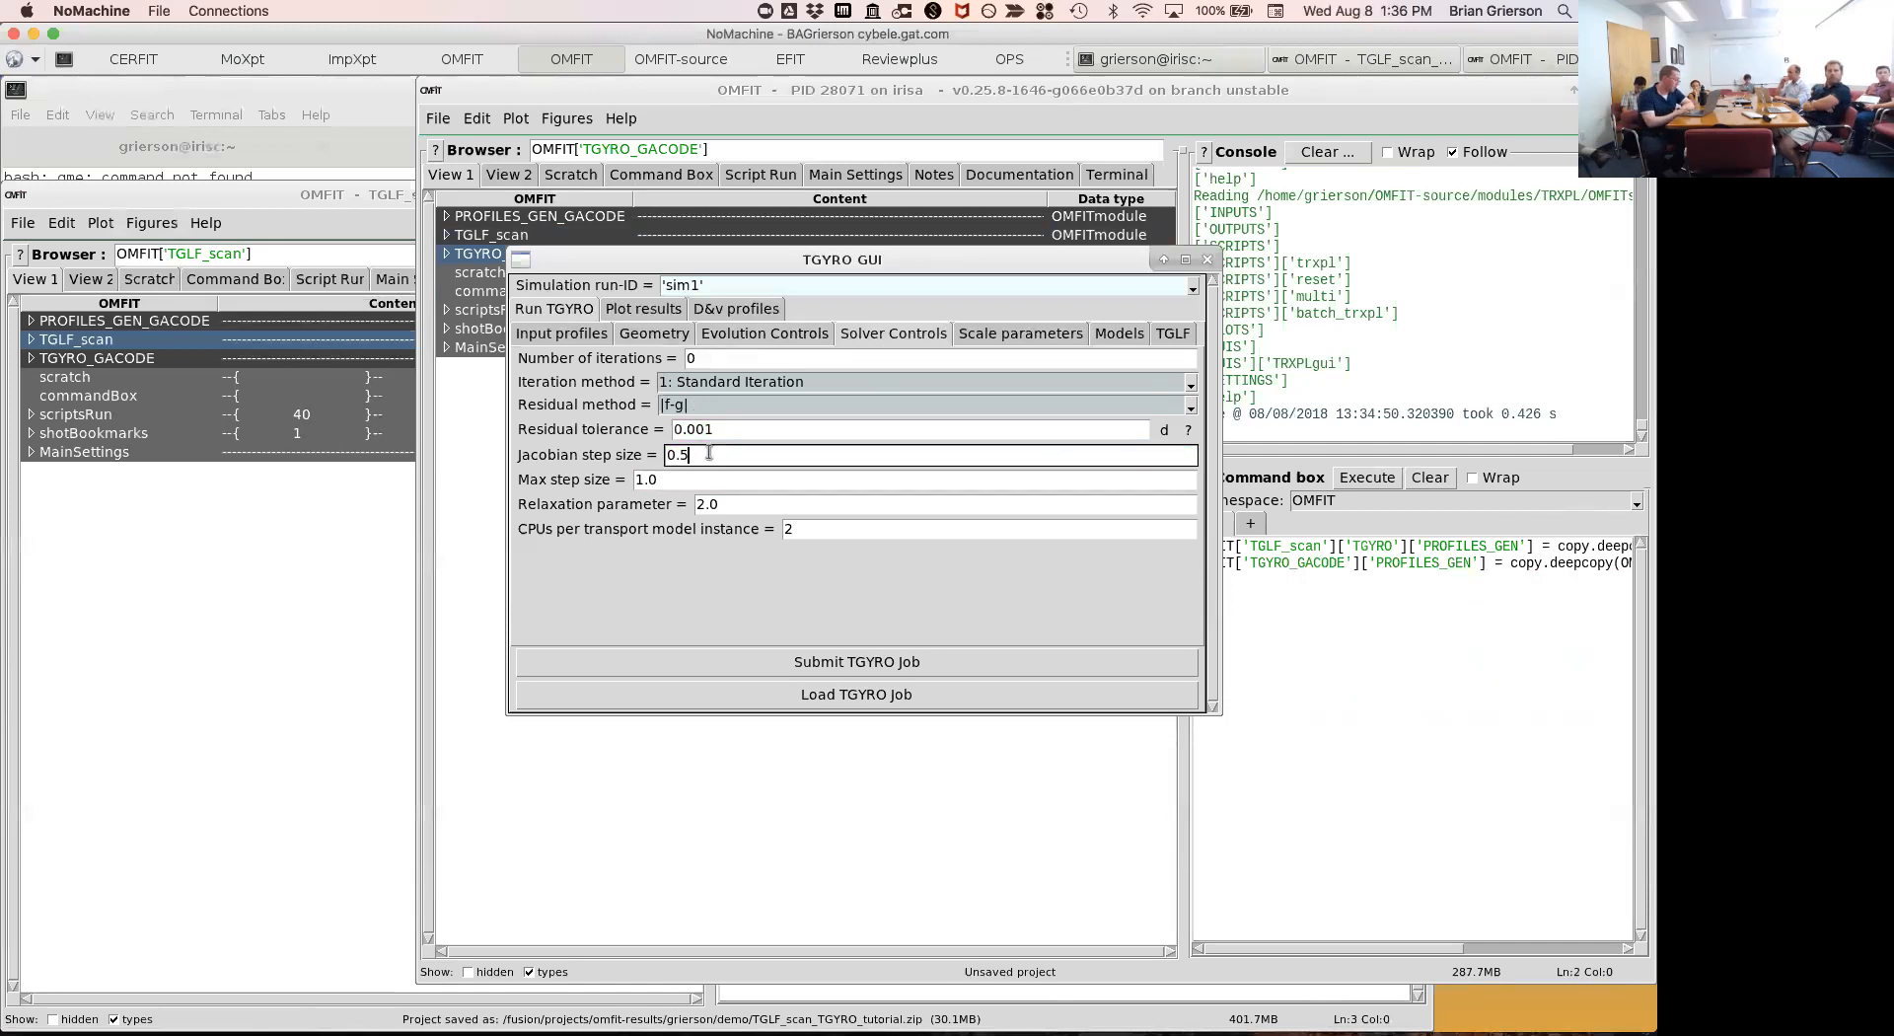
left_click(695, 480)
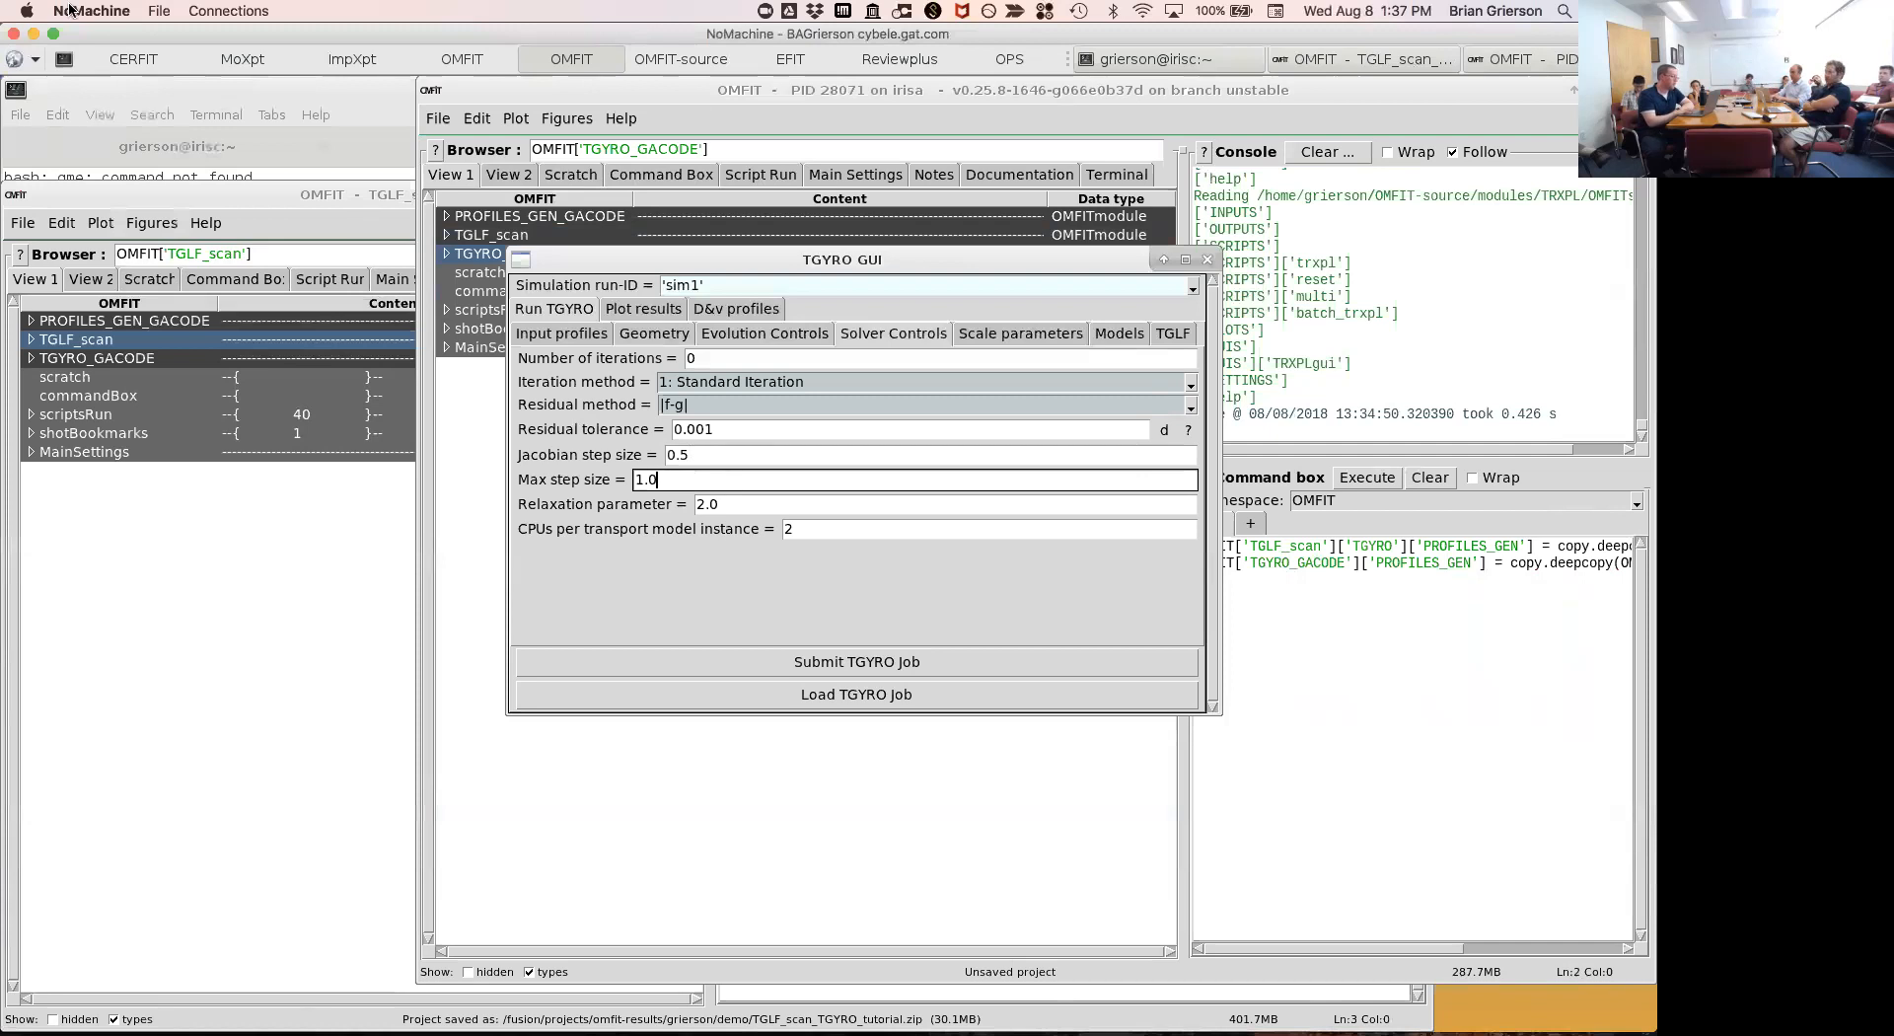
Switch to Preview to examine the critical-gradient slide in Holland_2013.pdf, and return to the TGYRO GUI.
key("ctrl+Up")
left_click(542, 625)
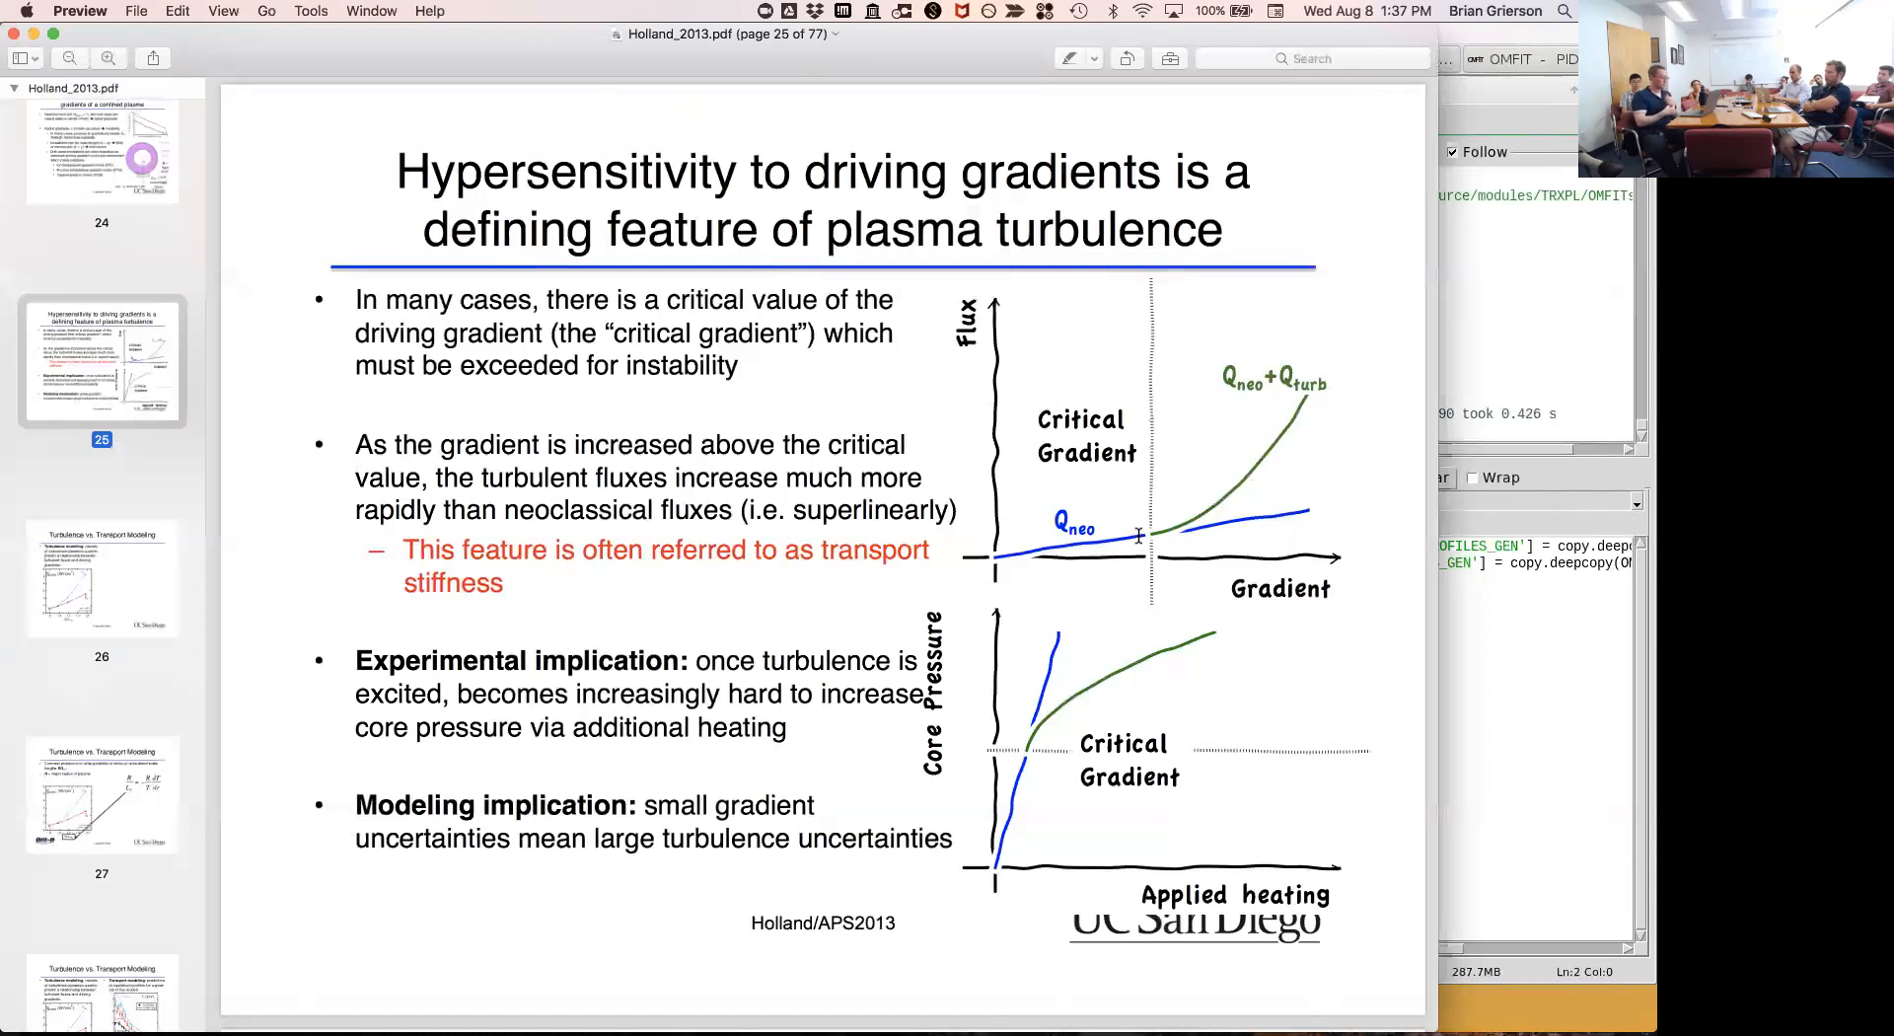
left_click(1527, 632)
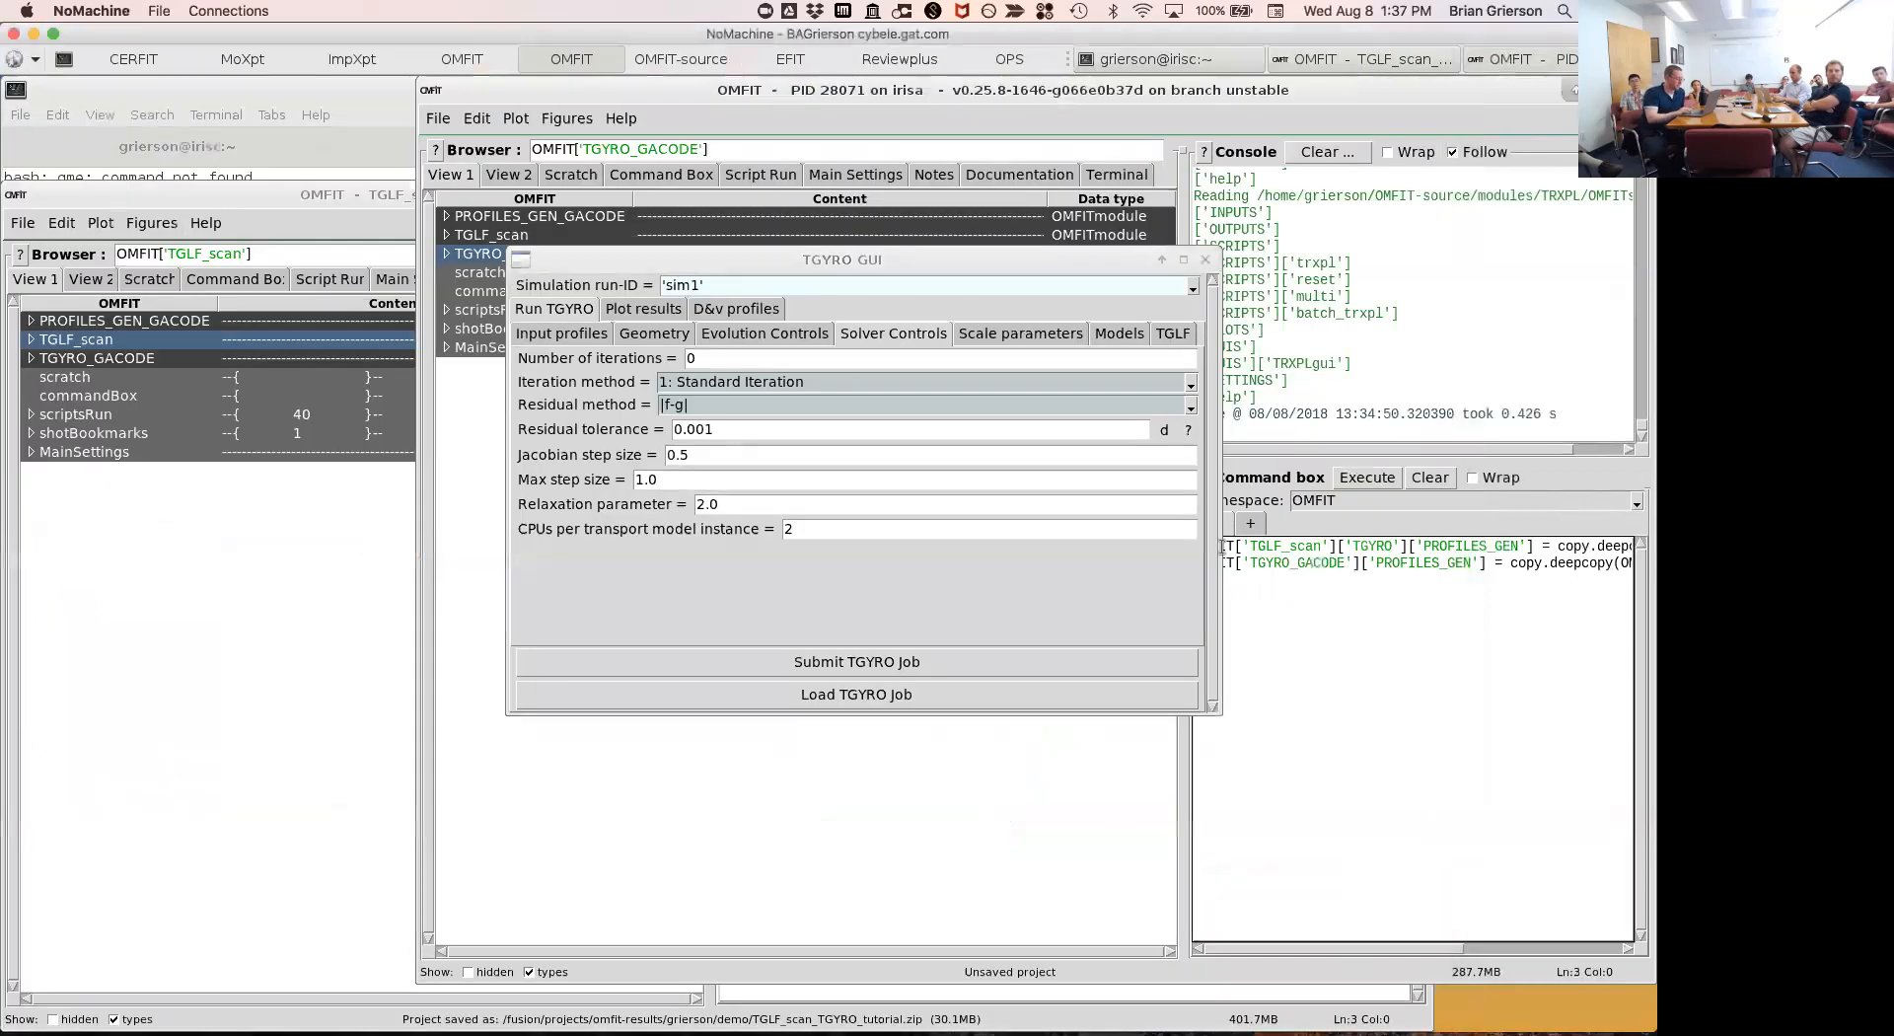
Review the TGYRO scale parameters, transport models and TGLF settings, and return to the solver controls.
left_click(1019, 335)
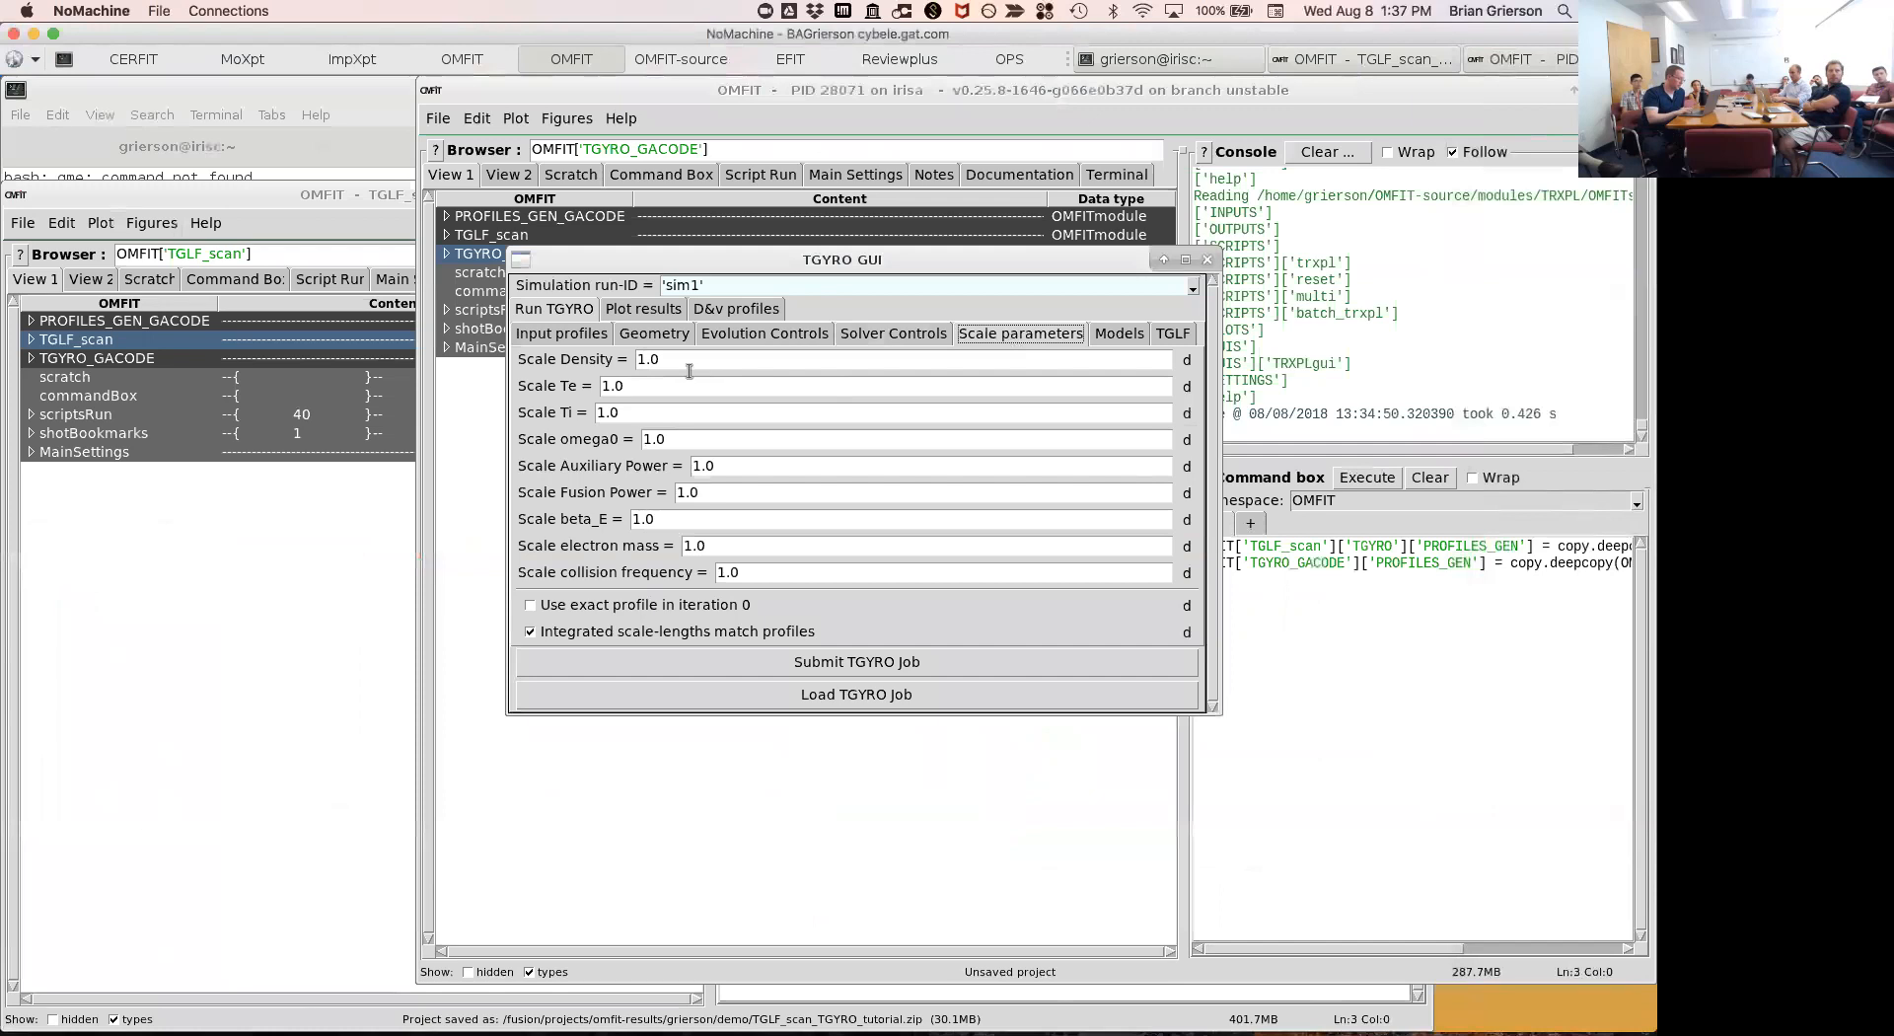
left_click(676, 435)
left_click(687, 435)
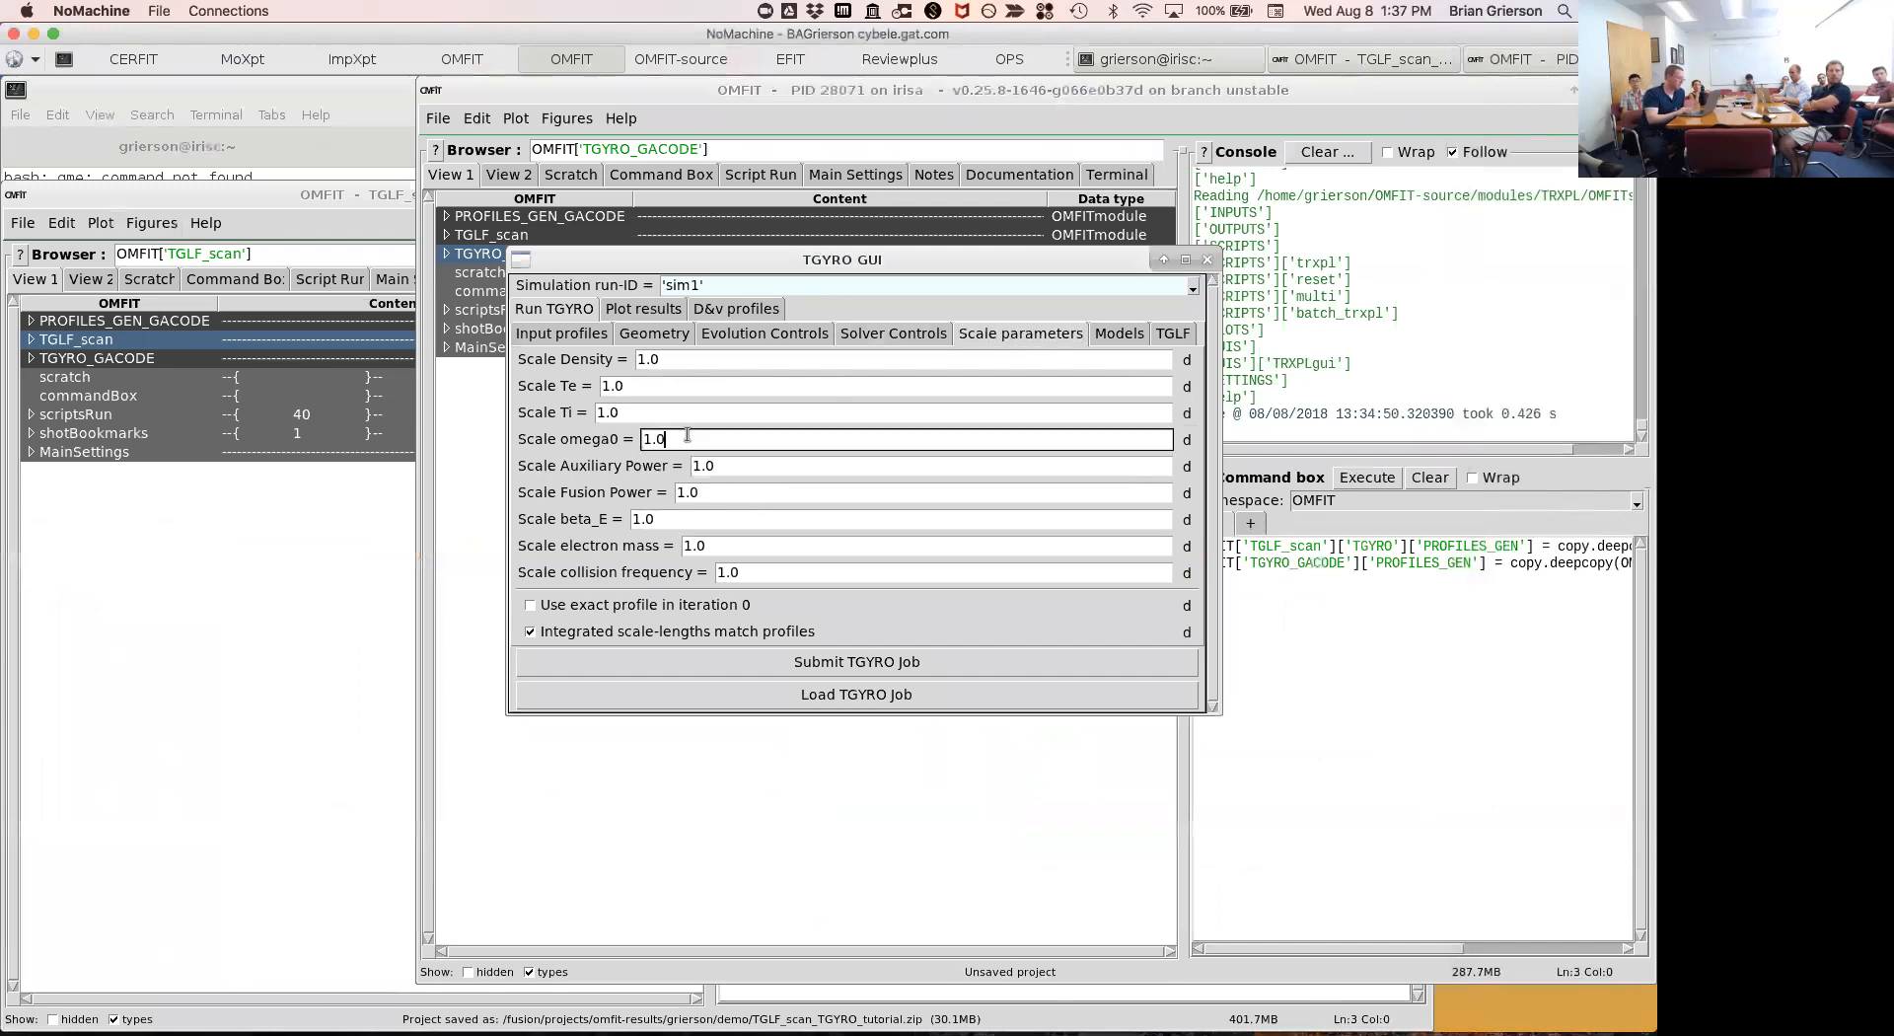
left_click(1112, 337)
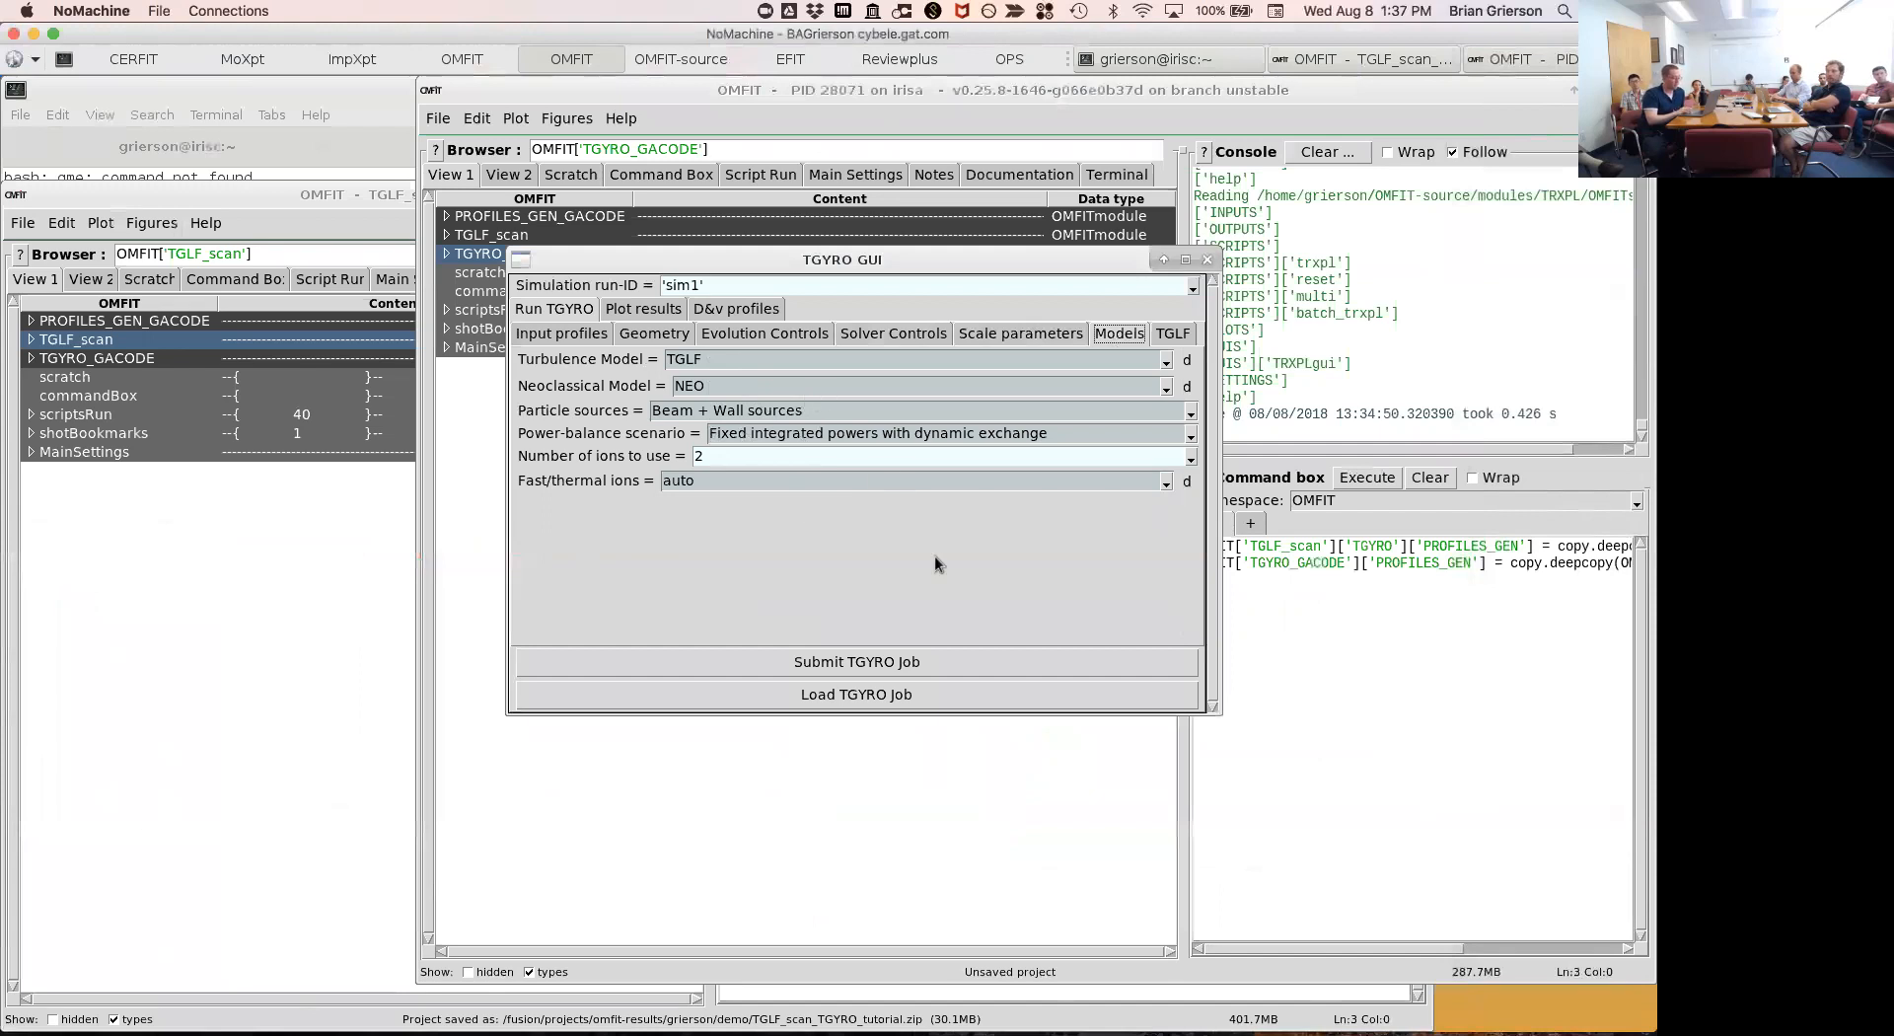
left_click(1174, 336)
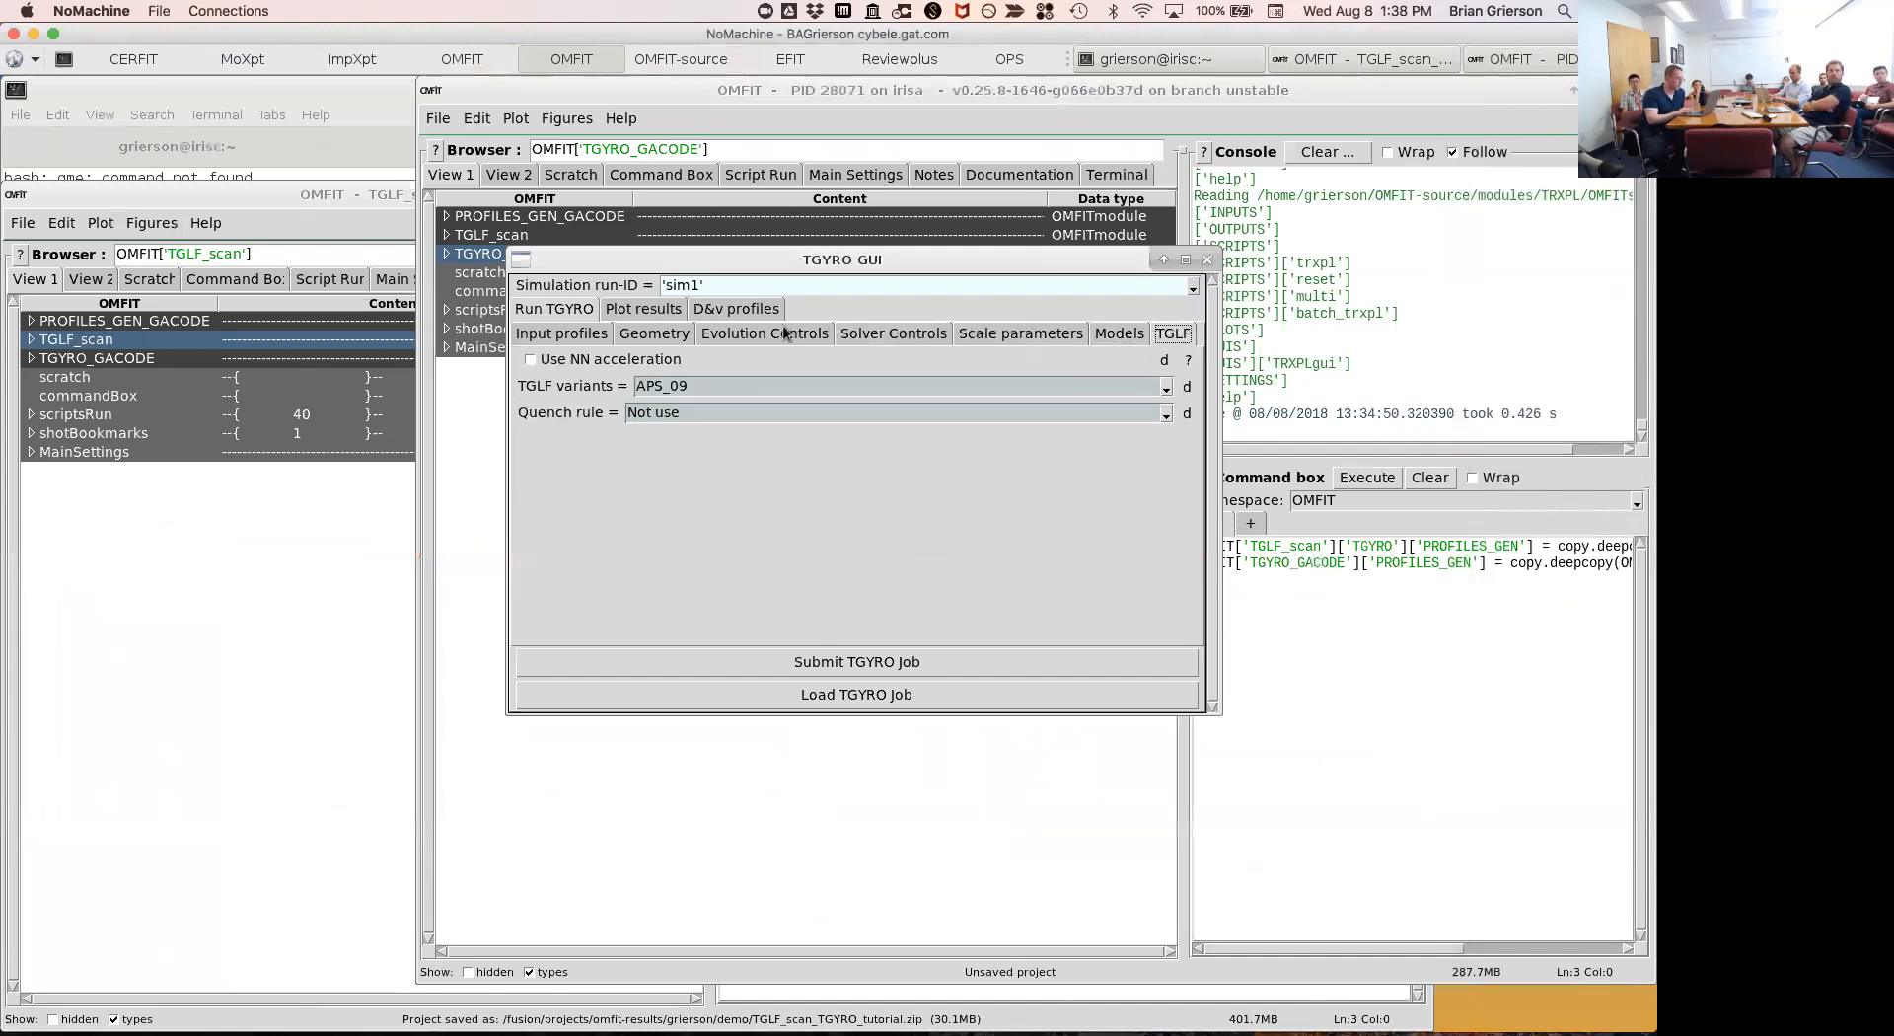
left_click(851, 335)
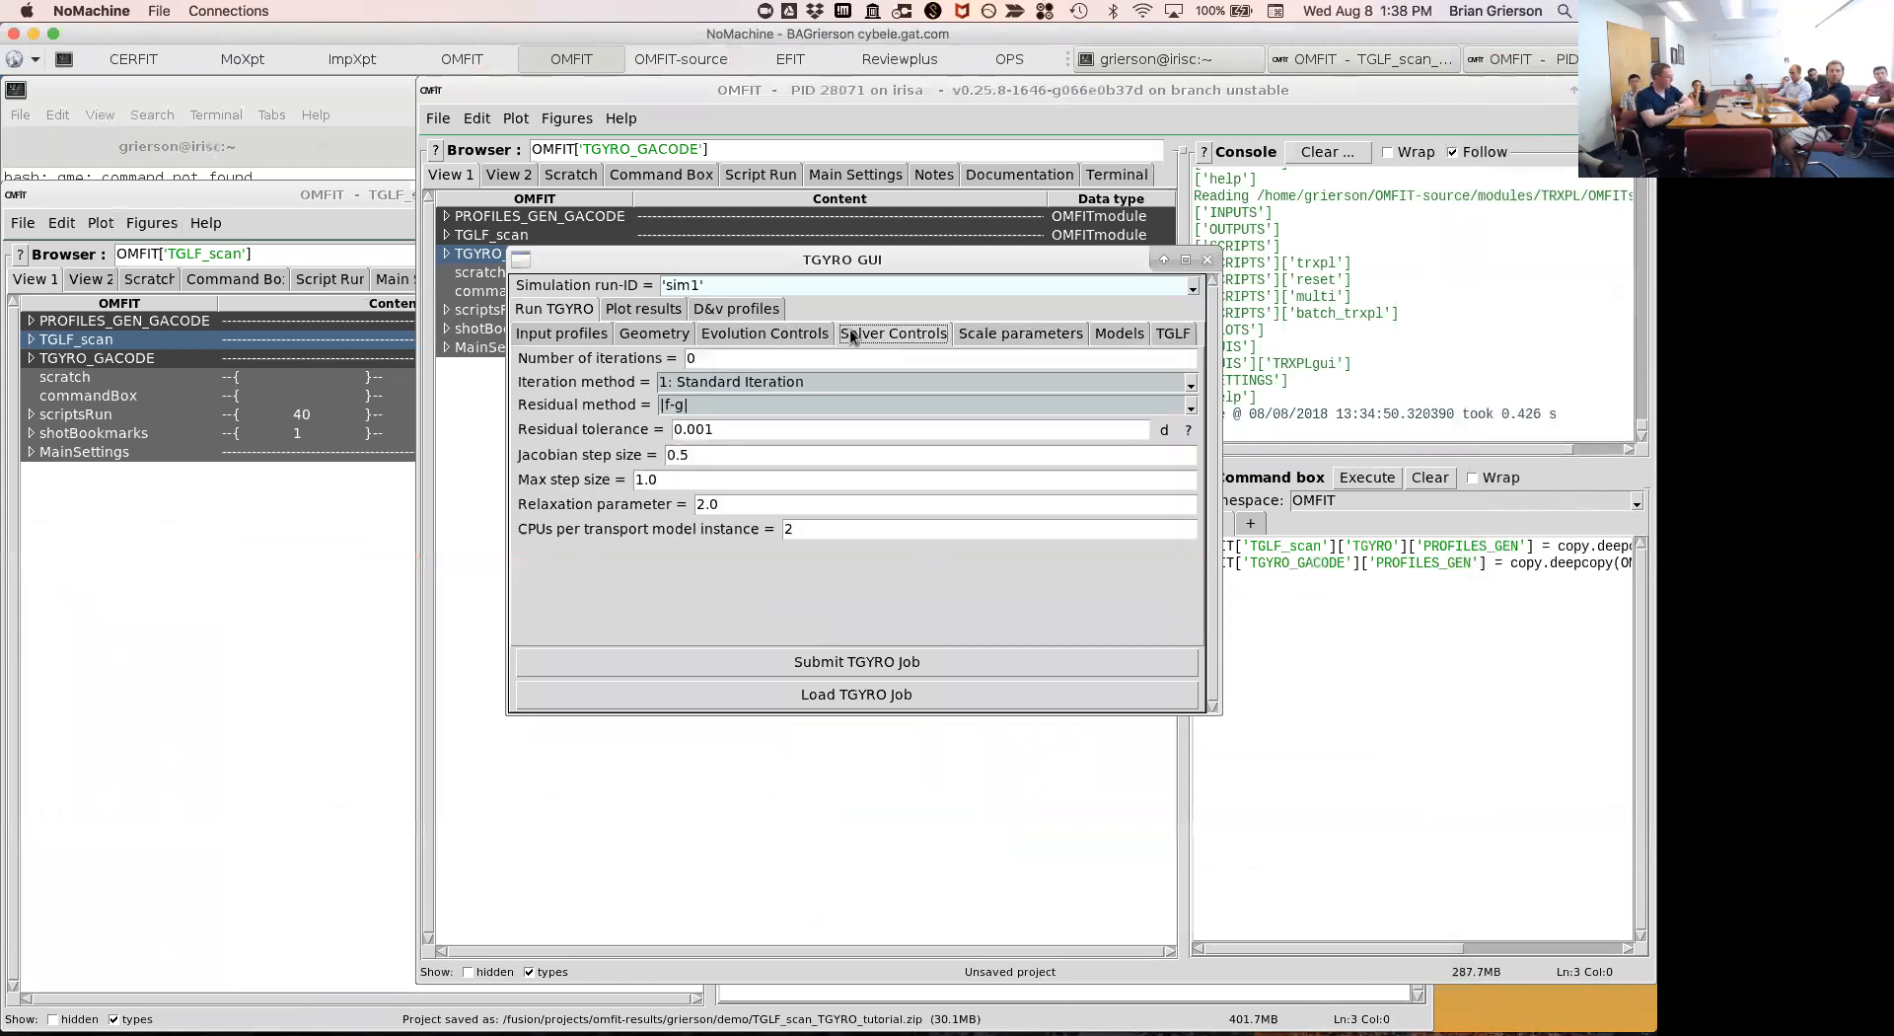
Change the simulation run-ID to 'eval'.
left_click(760, 288)
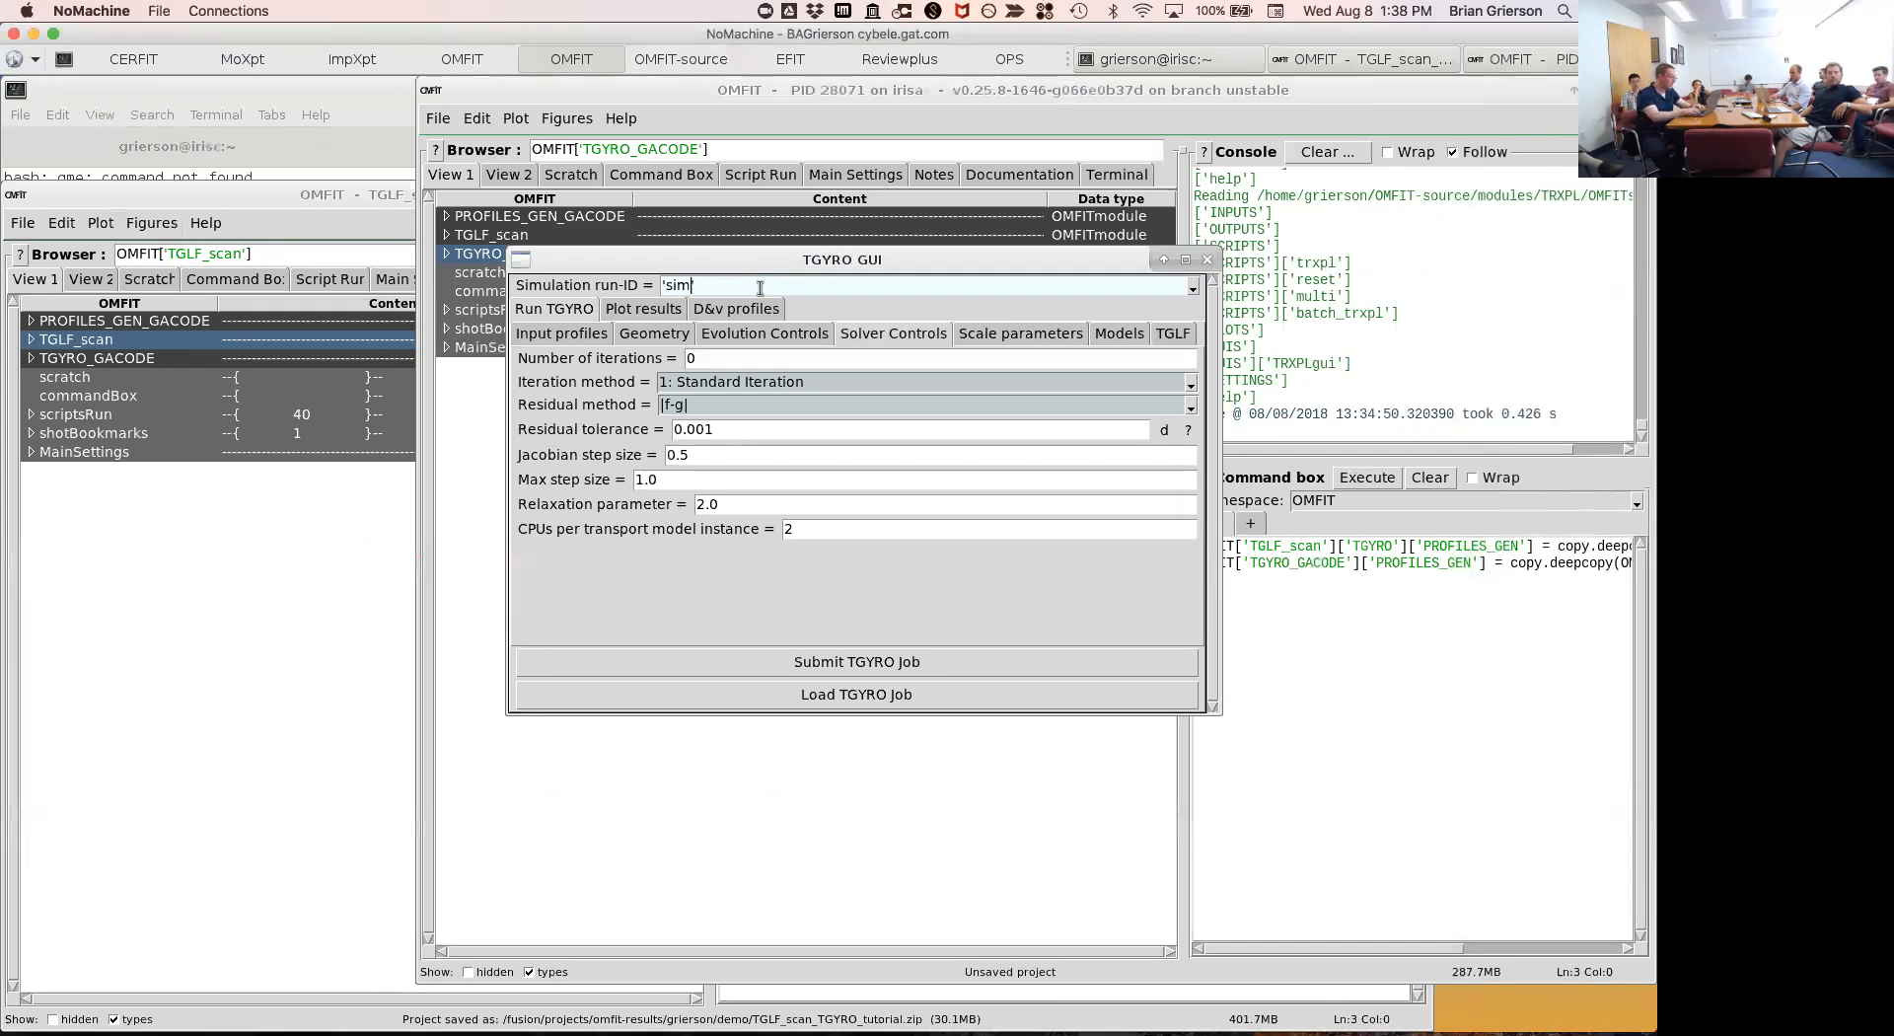
key("BackSpace")
key("BackSpace")
key("BackSpace")
type("eval")
key("Return")
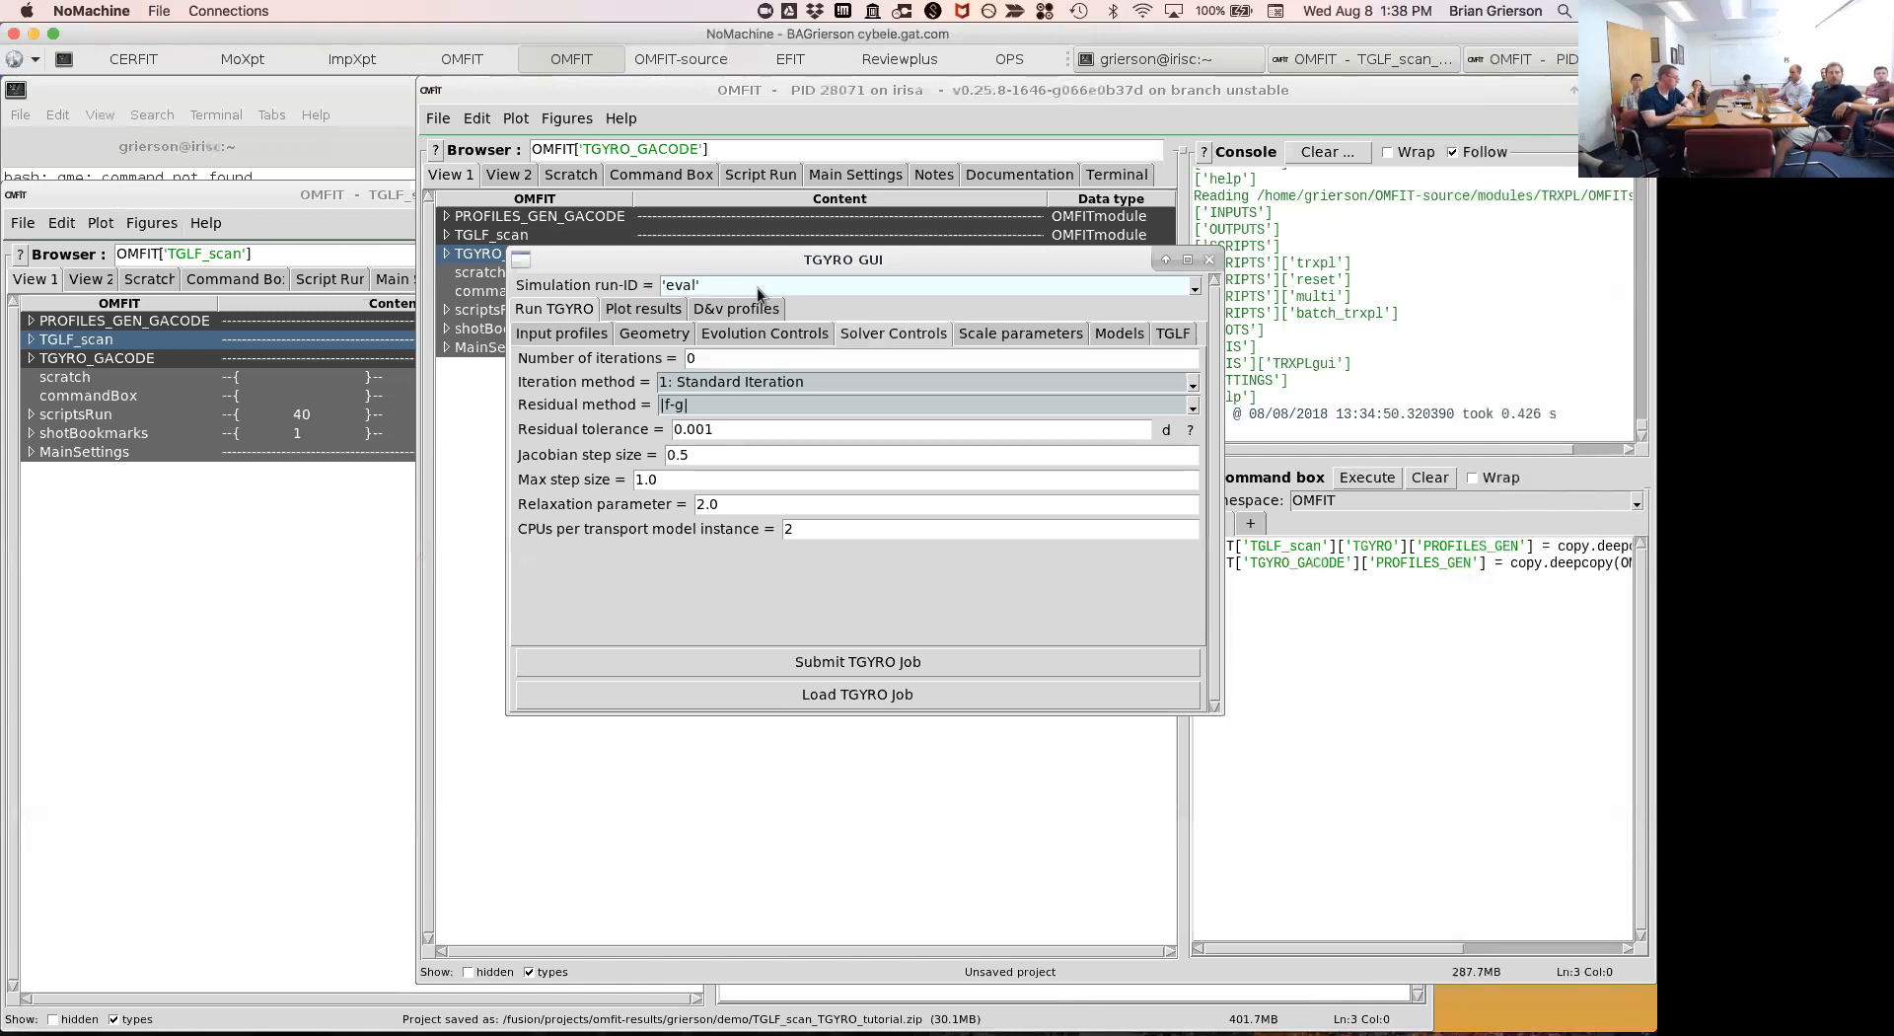
Set the number of radii to 7 and submit the TGYRO job.
left_click(666, 335)
left_click(694, 357)
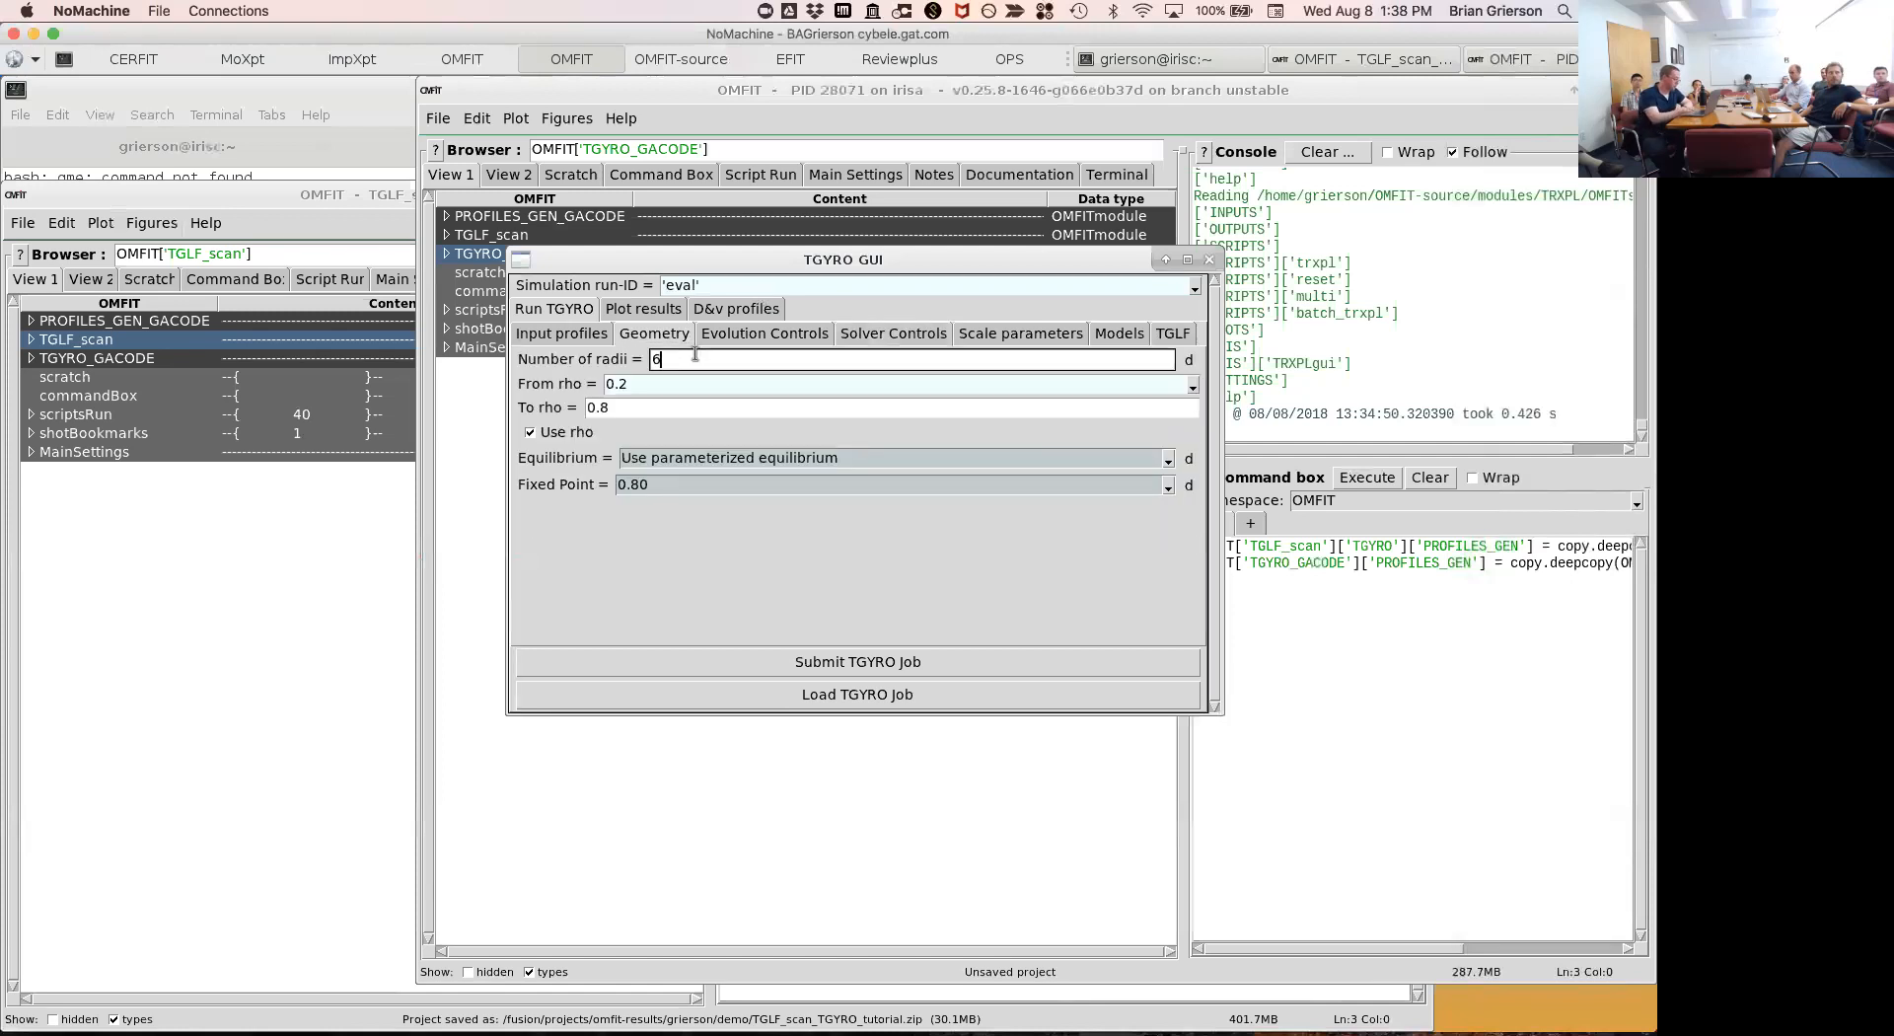
key("BackSpace")
type("7")
key("Return")
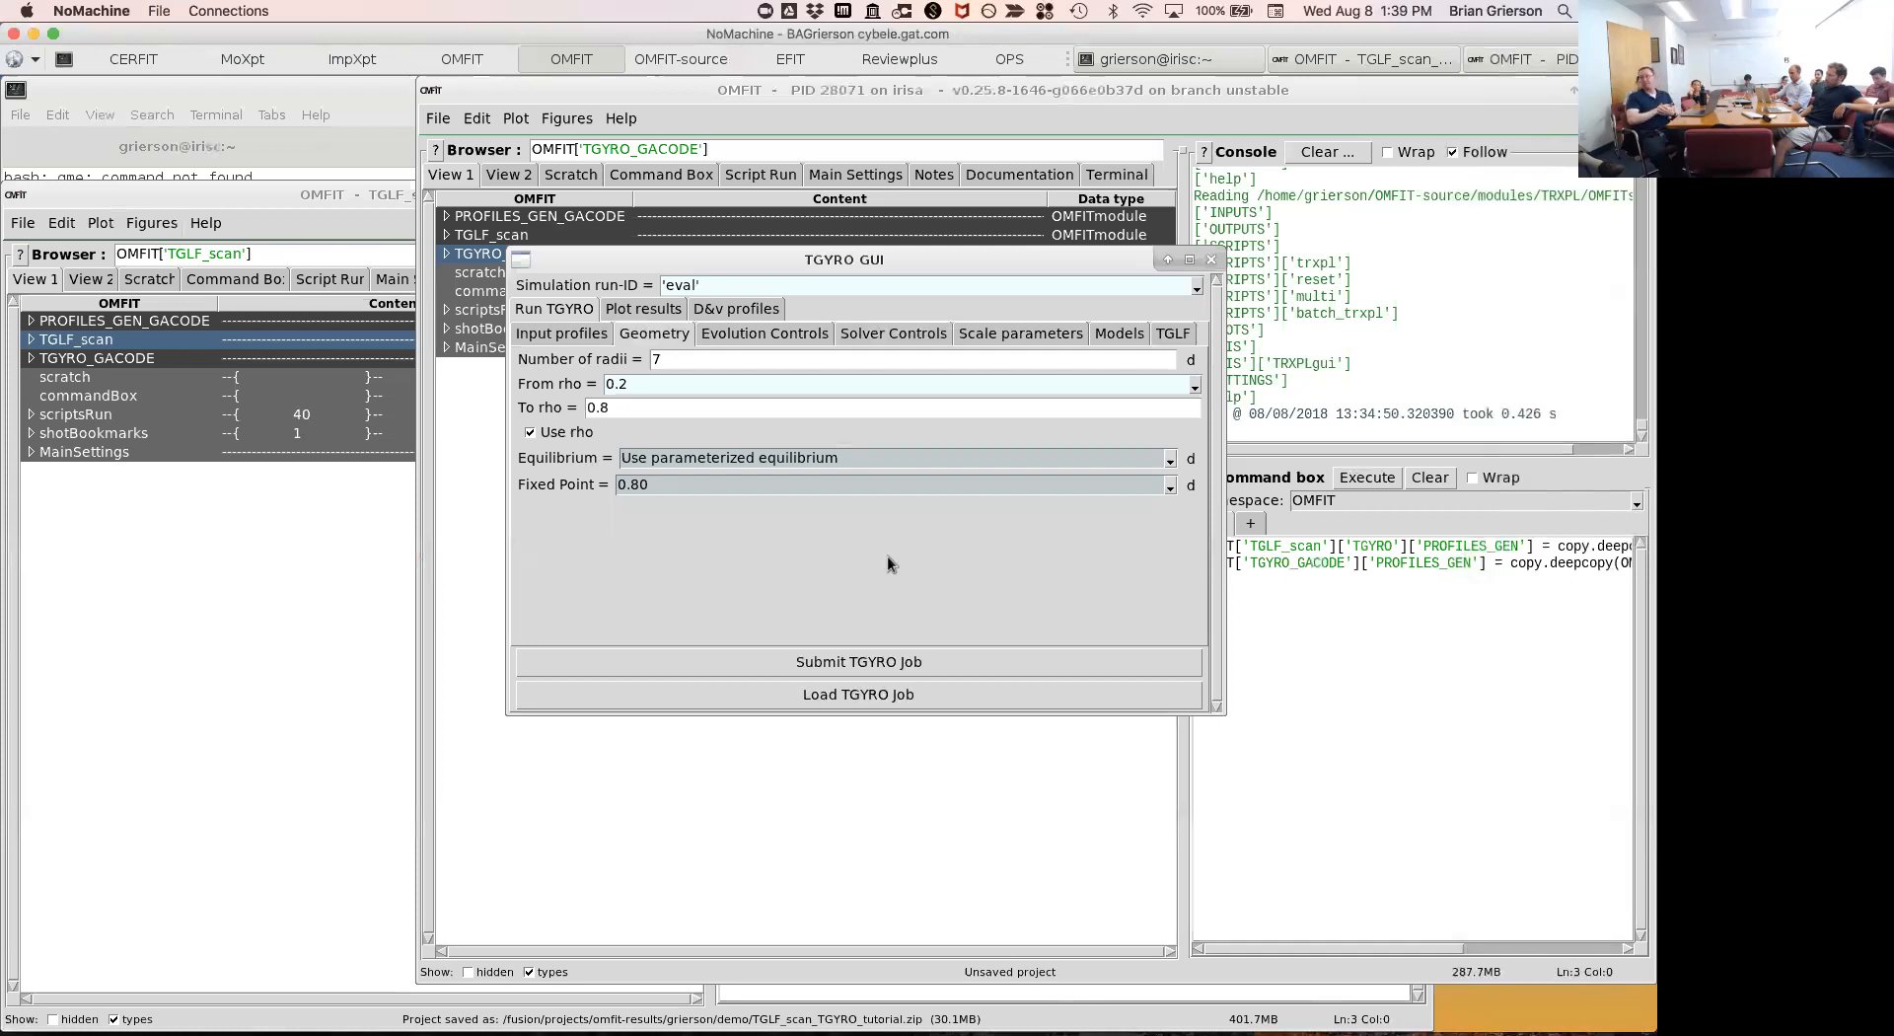
left_click(855, 662)
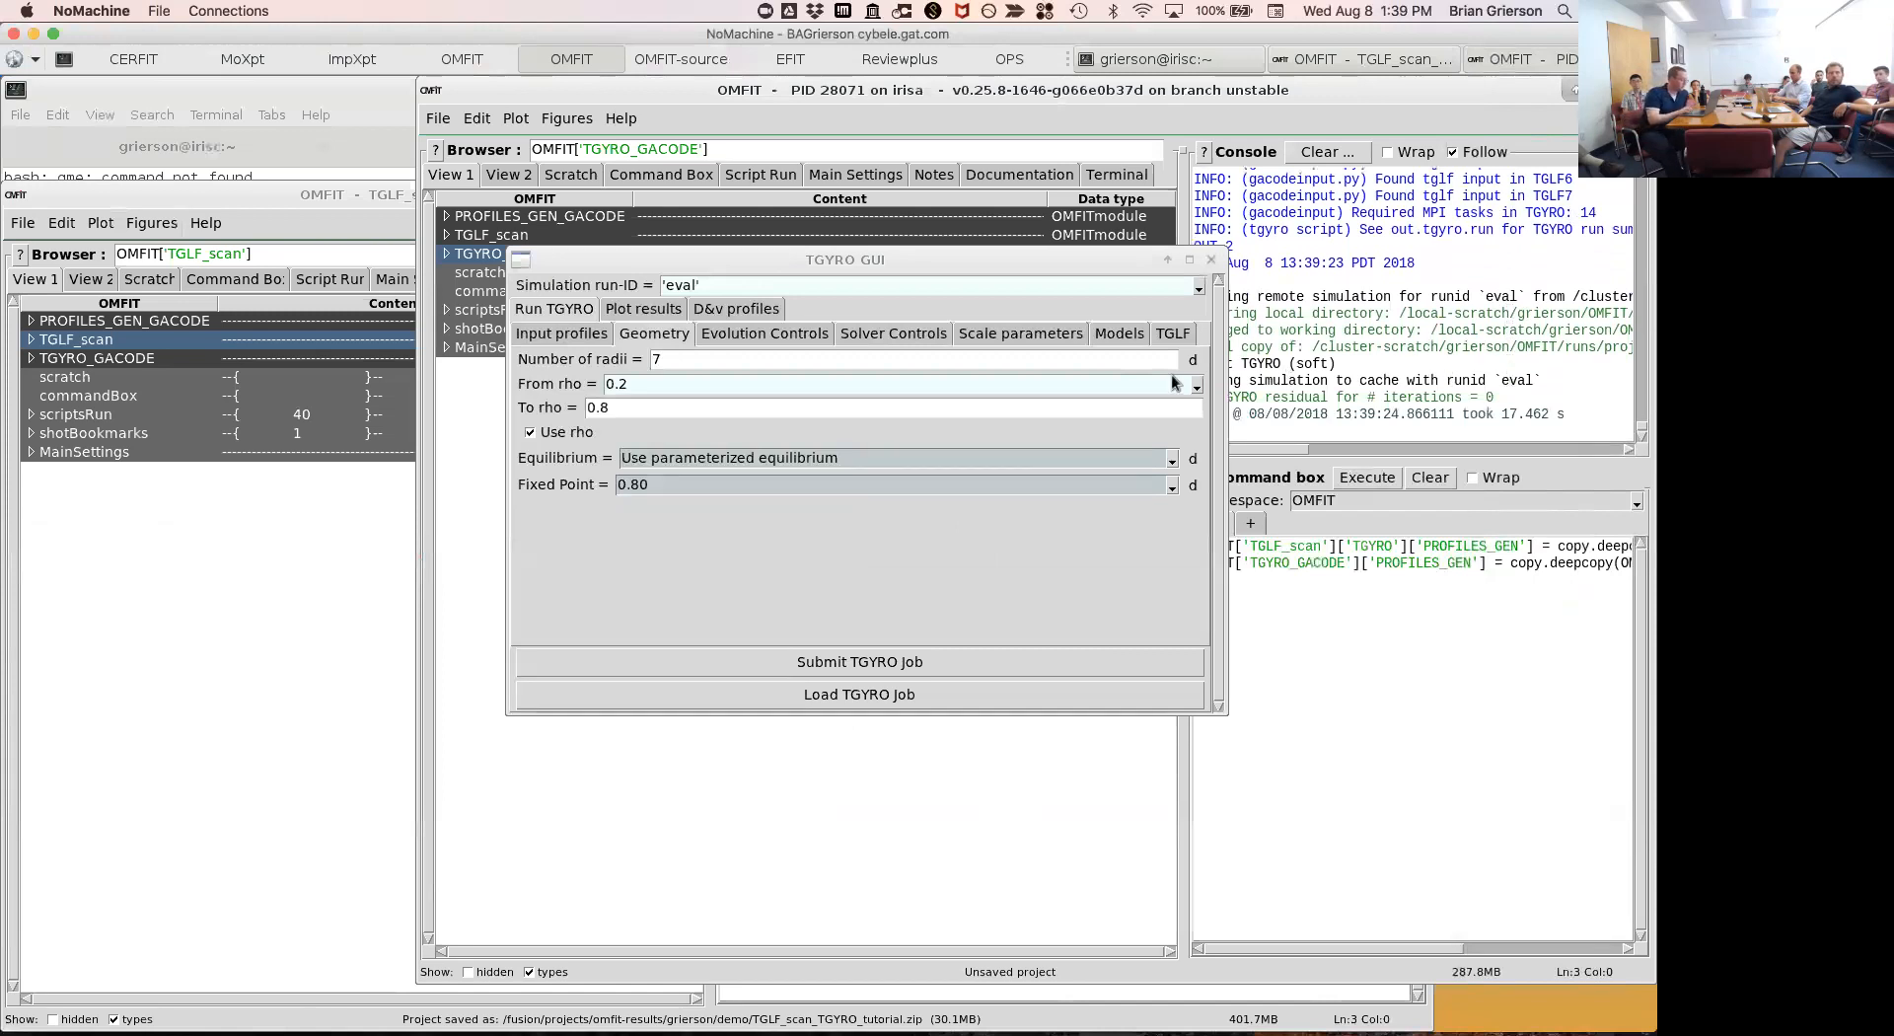
Plot the profiles and scale lengths of the eval run and maximize the figure window.
left_click(659, 308)
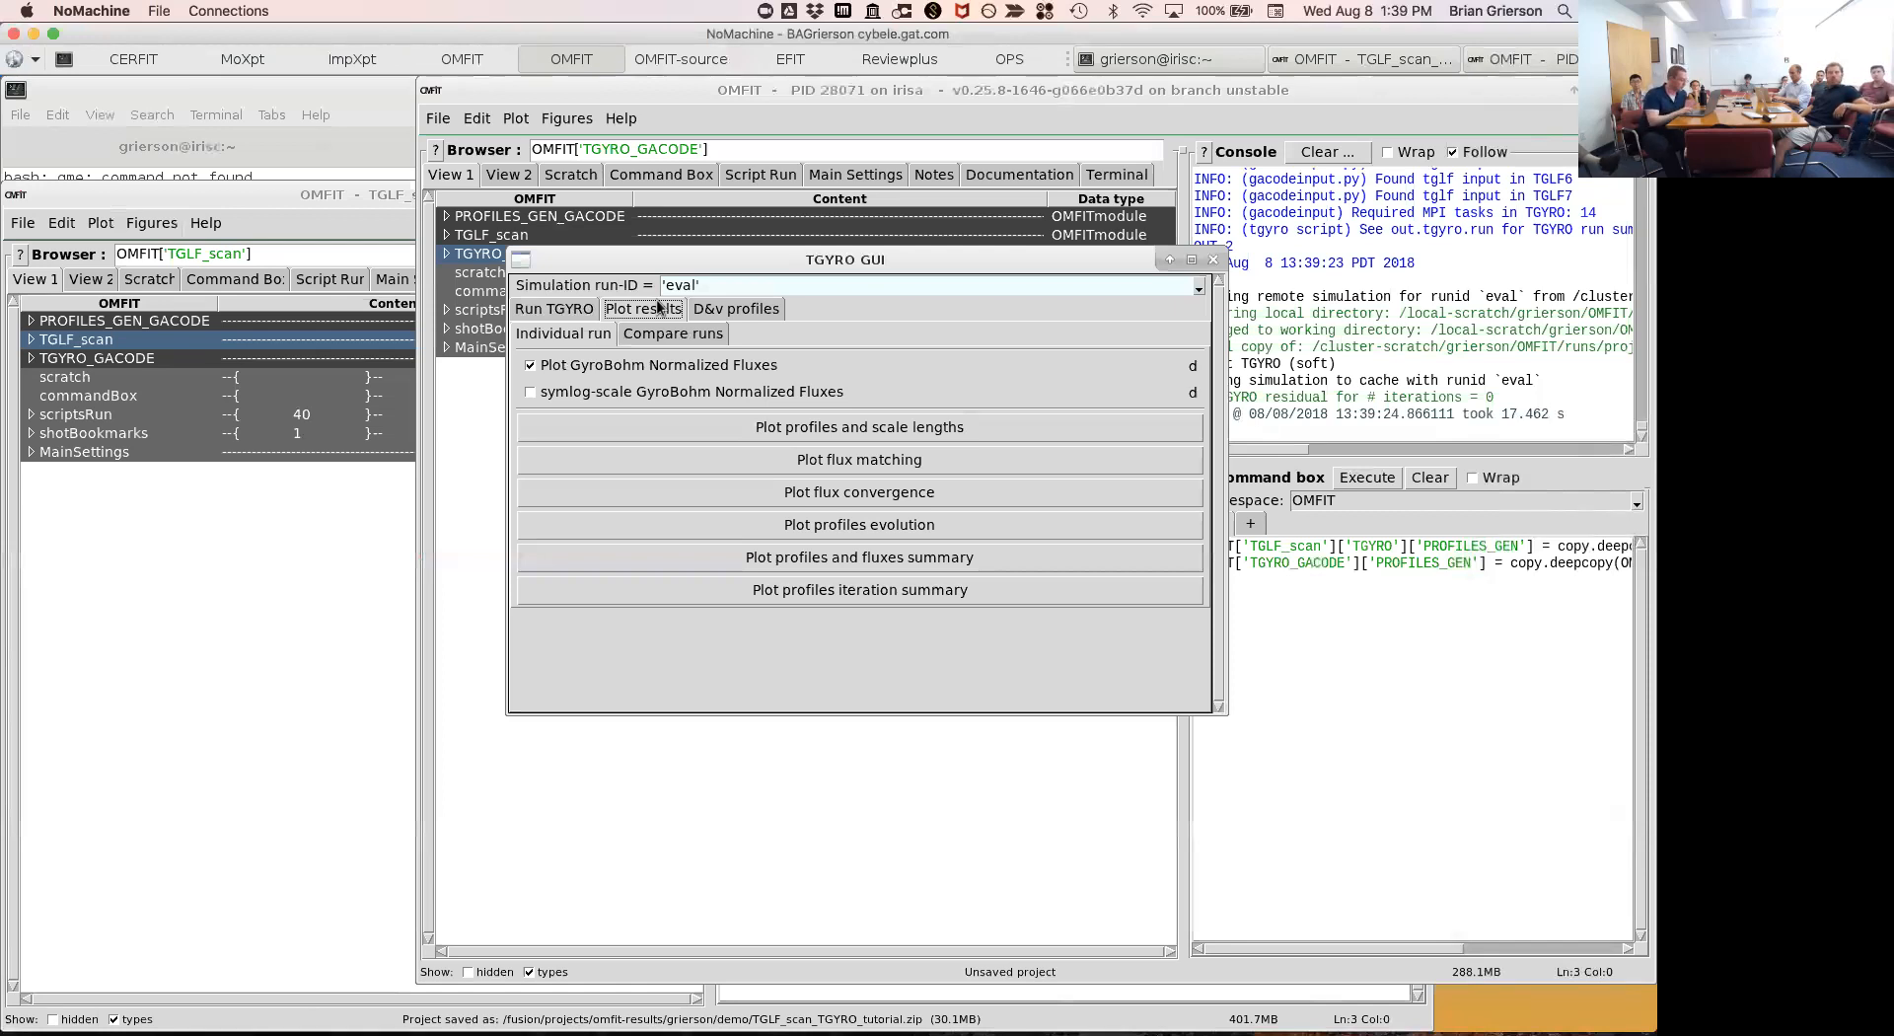
left_click(838, 424)
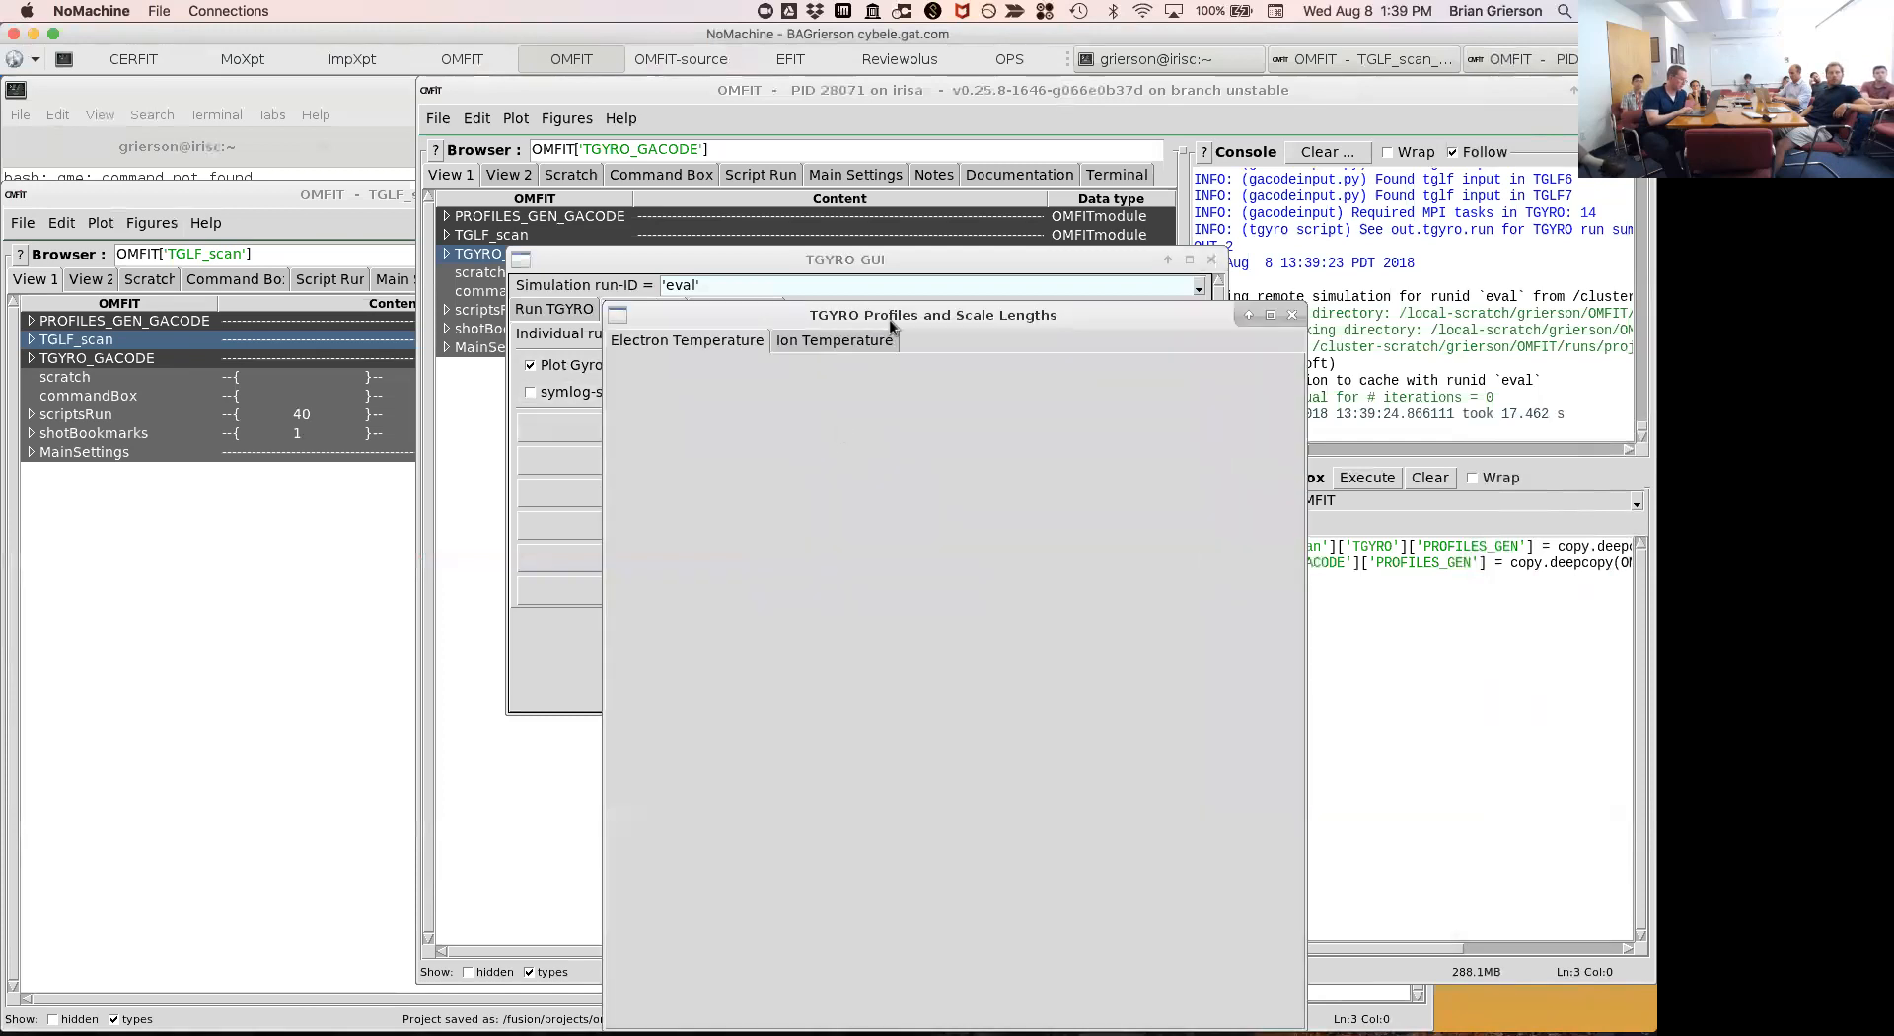
double_click(890, 318)
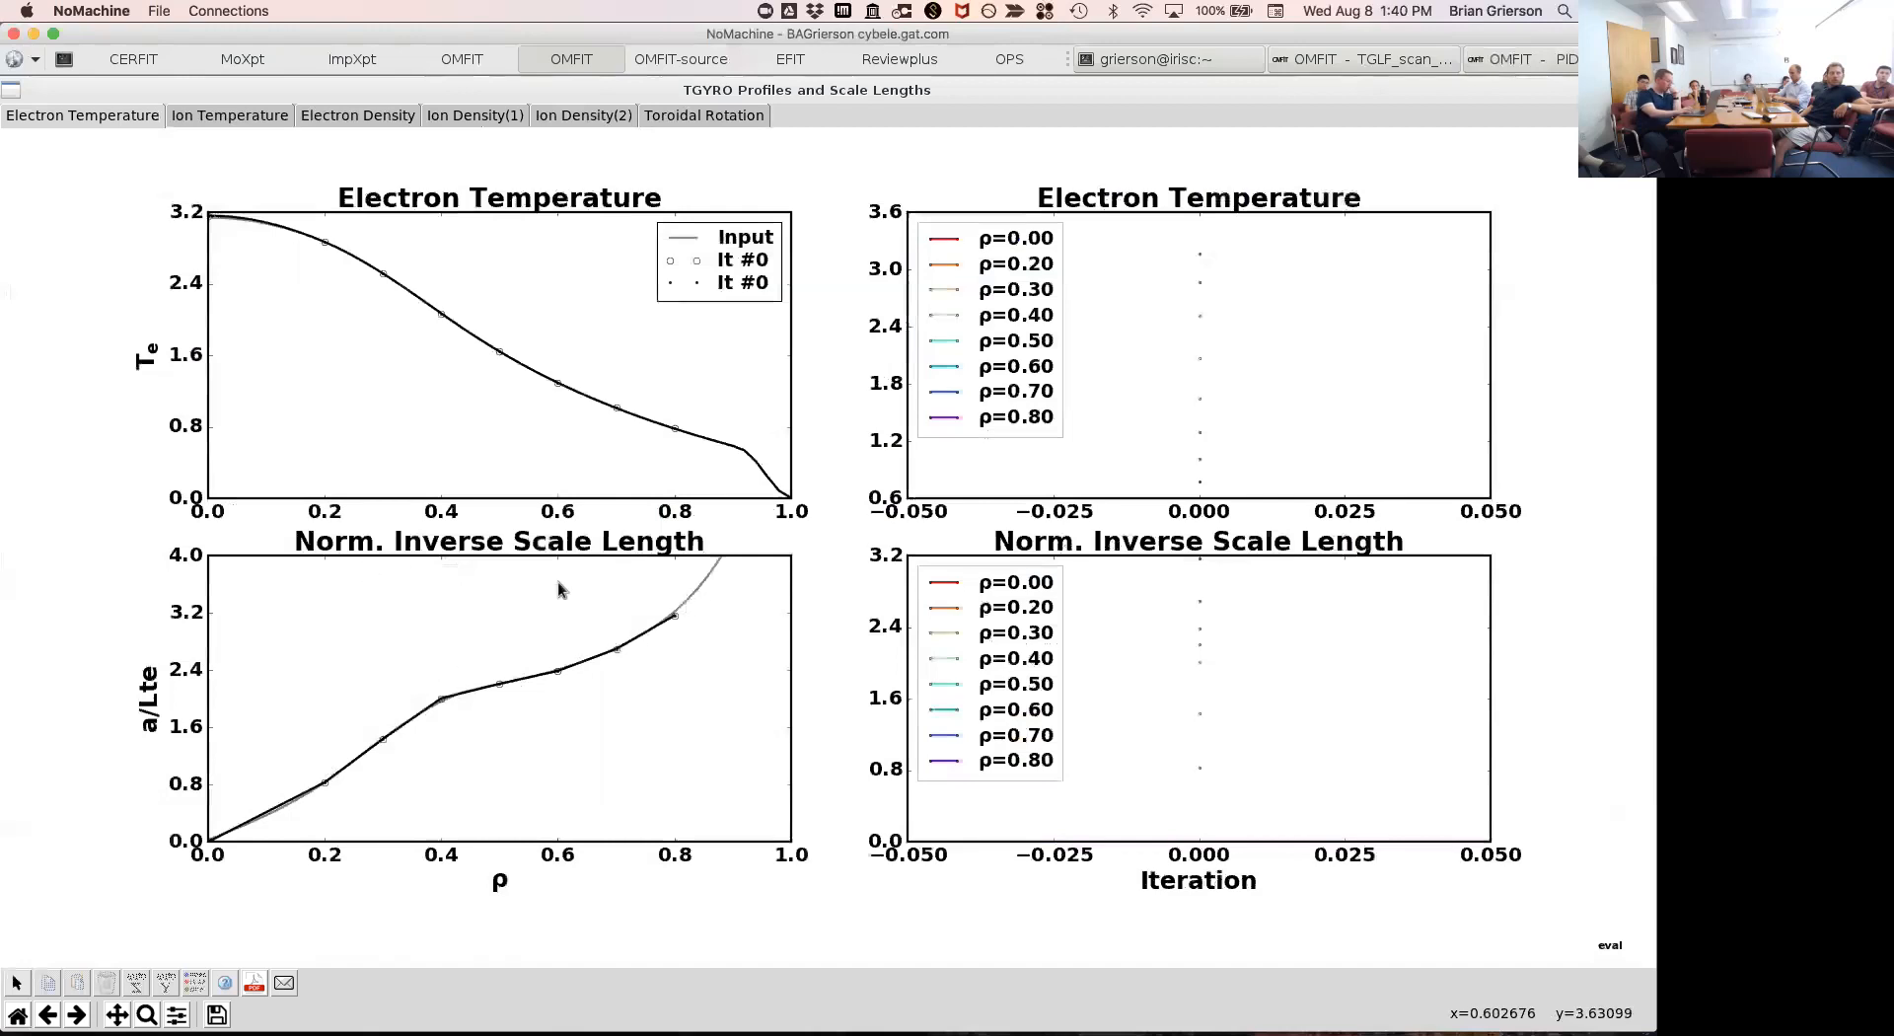
Compare the ion and electron temperature profiles and scale lengths with the input curves, and close the figure.
left_click(248, 117)
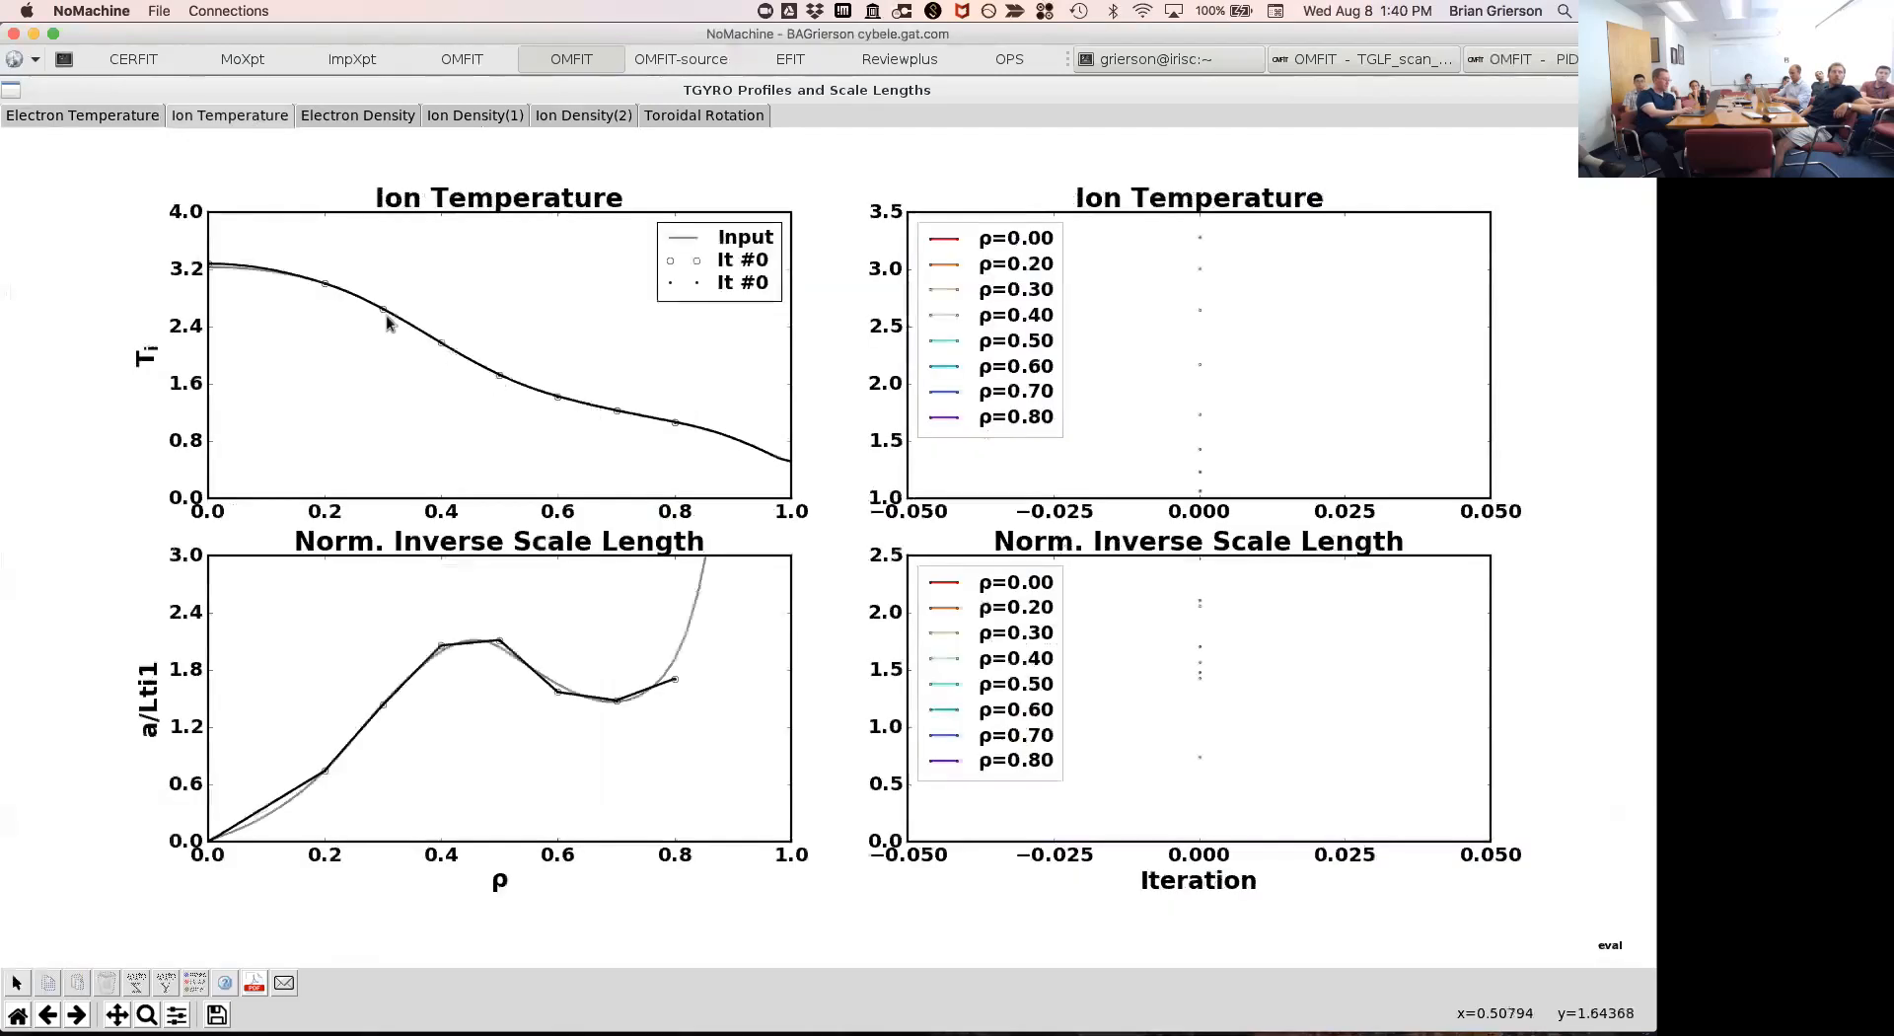
left_click(119, 122)
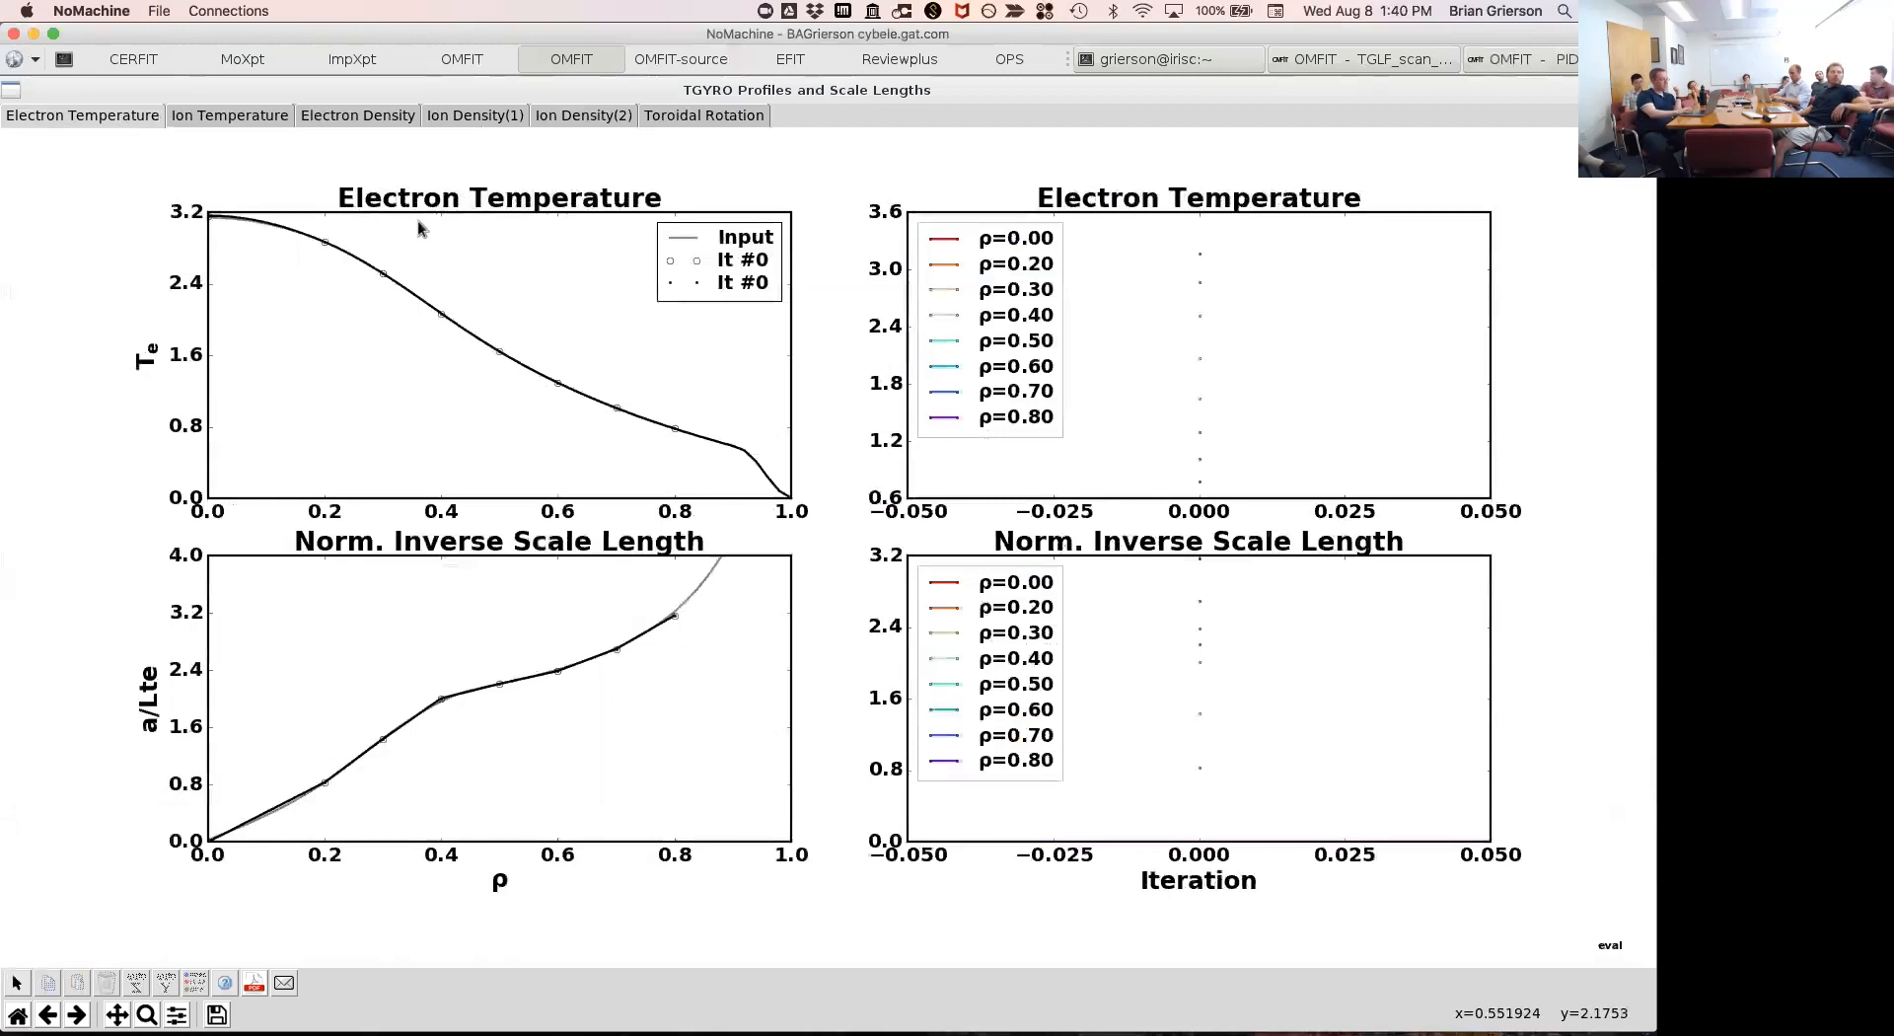
left_click(278, 118)
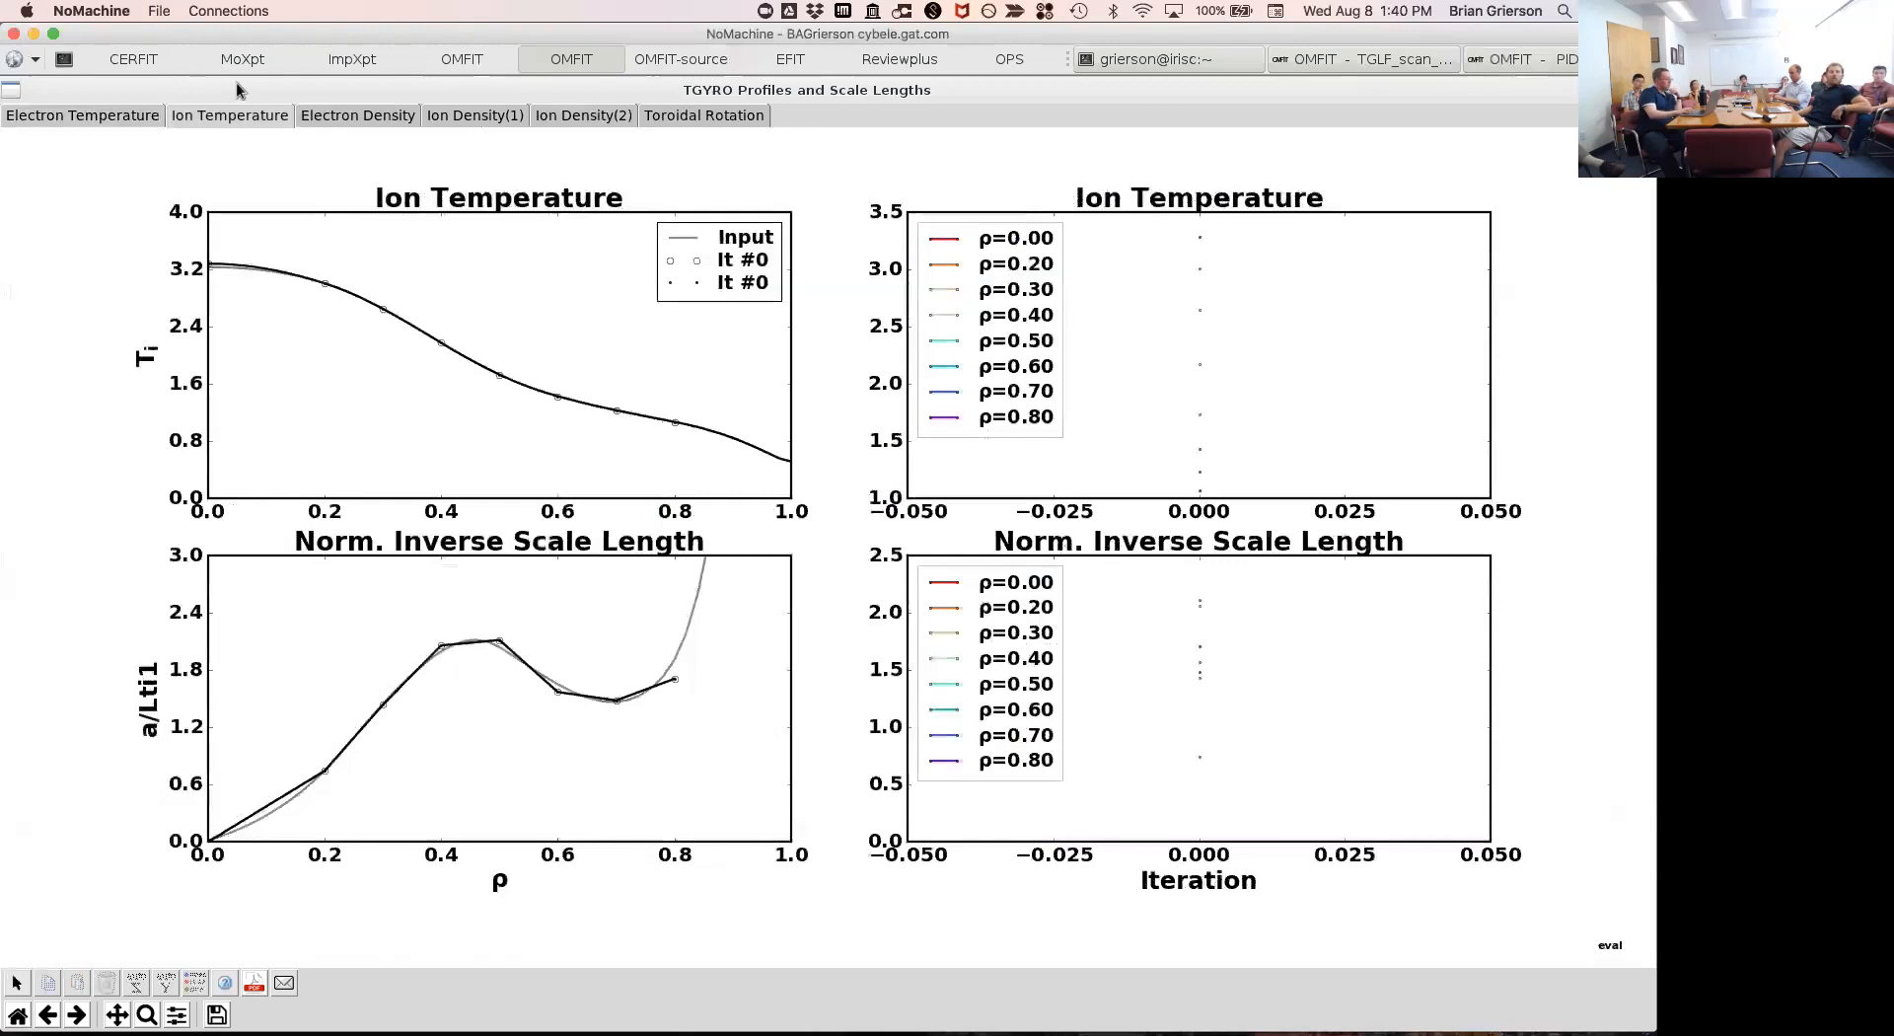
double_click(288, 96)
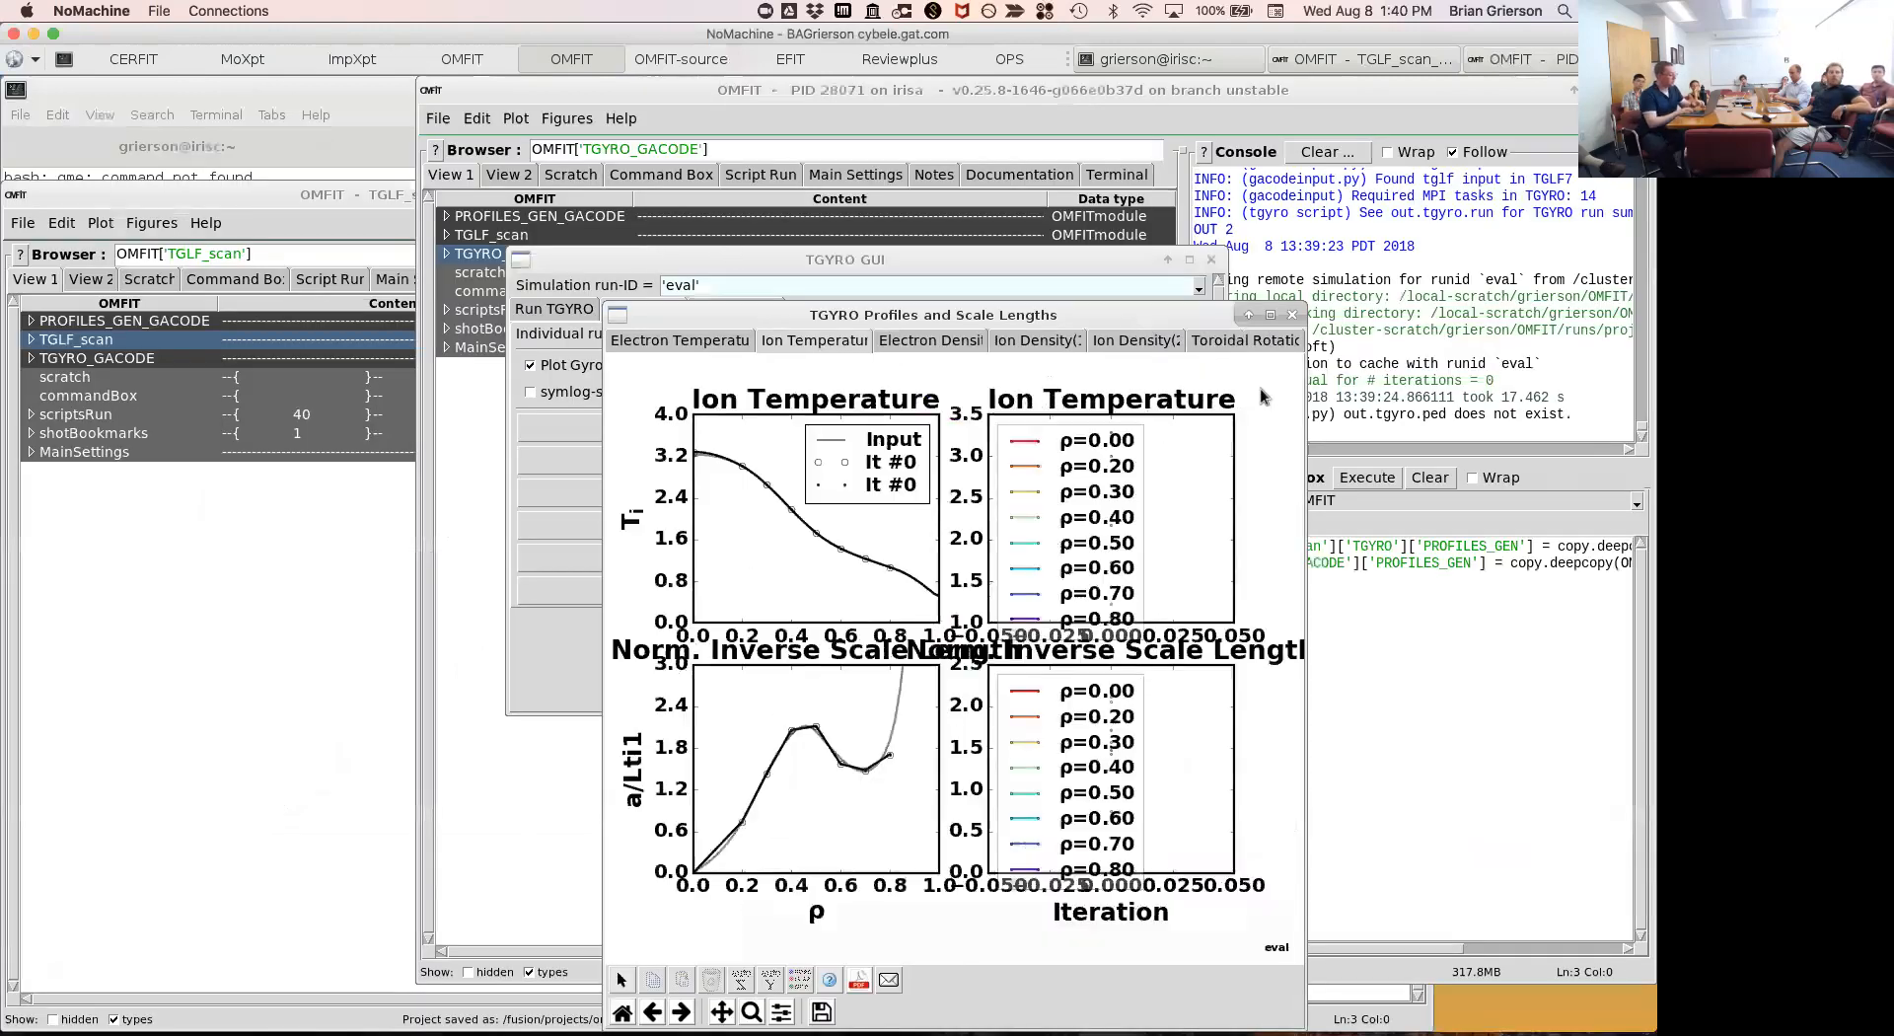
left_click(1291, 315)
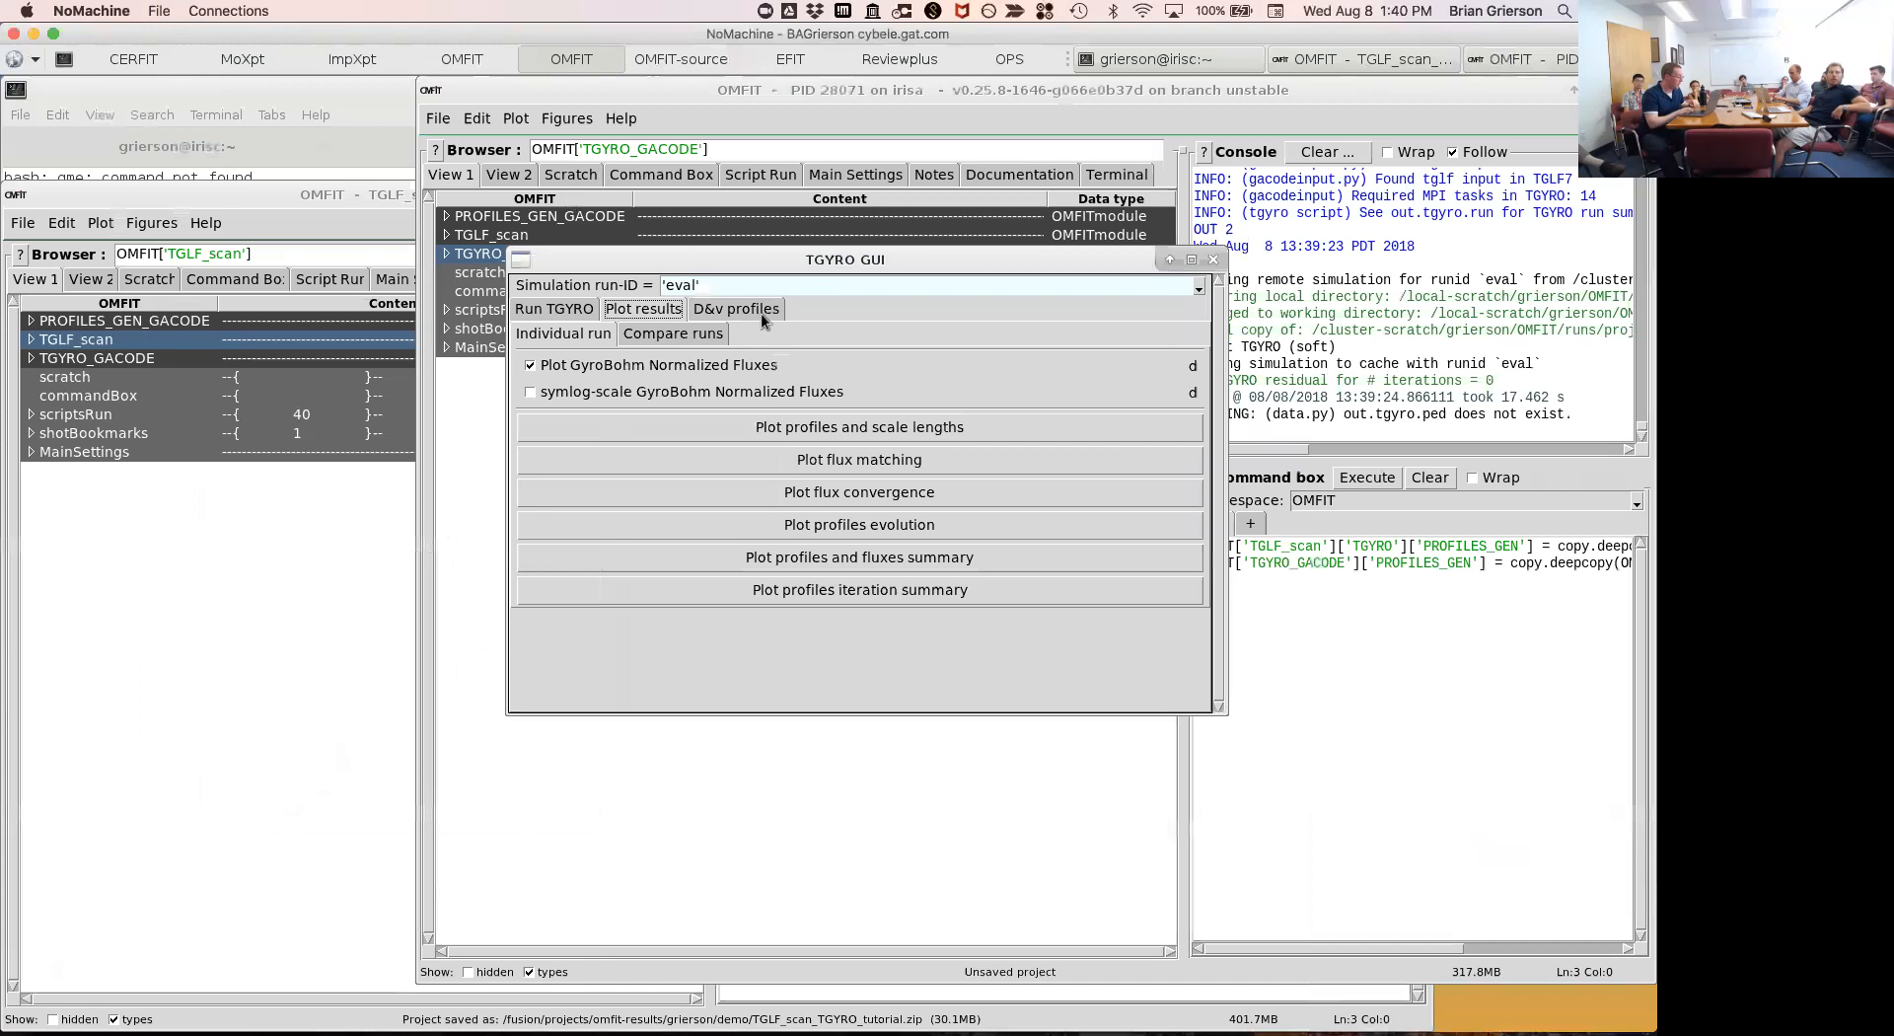
Enable the exact profile in iteration 0, disable matching of integrated scale-lengths to profiles, and resubmit the TGYRO job.
left_click(577, 311)
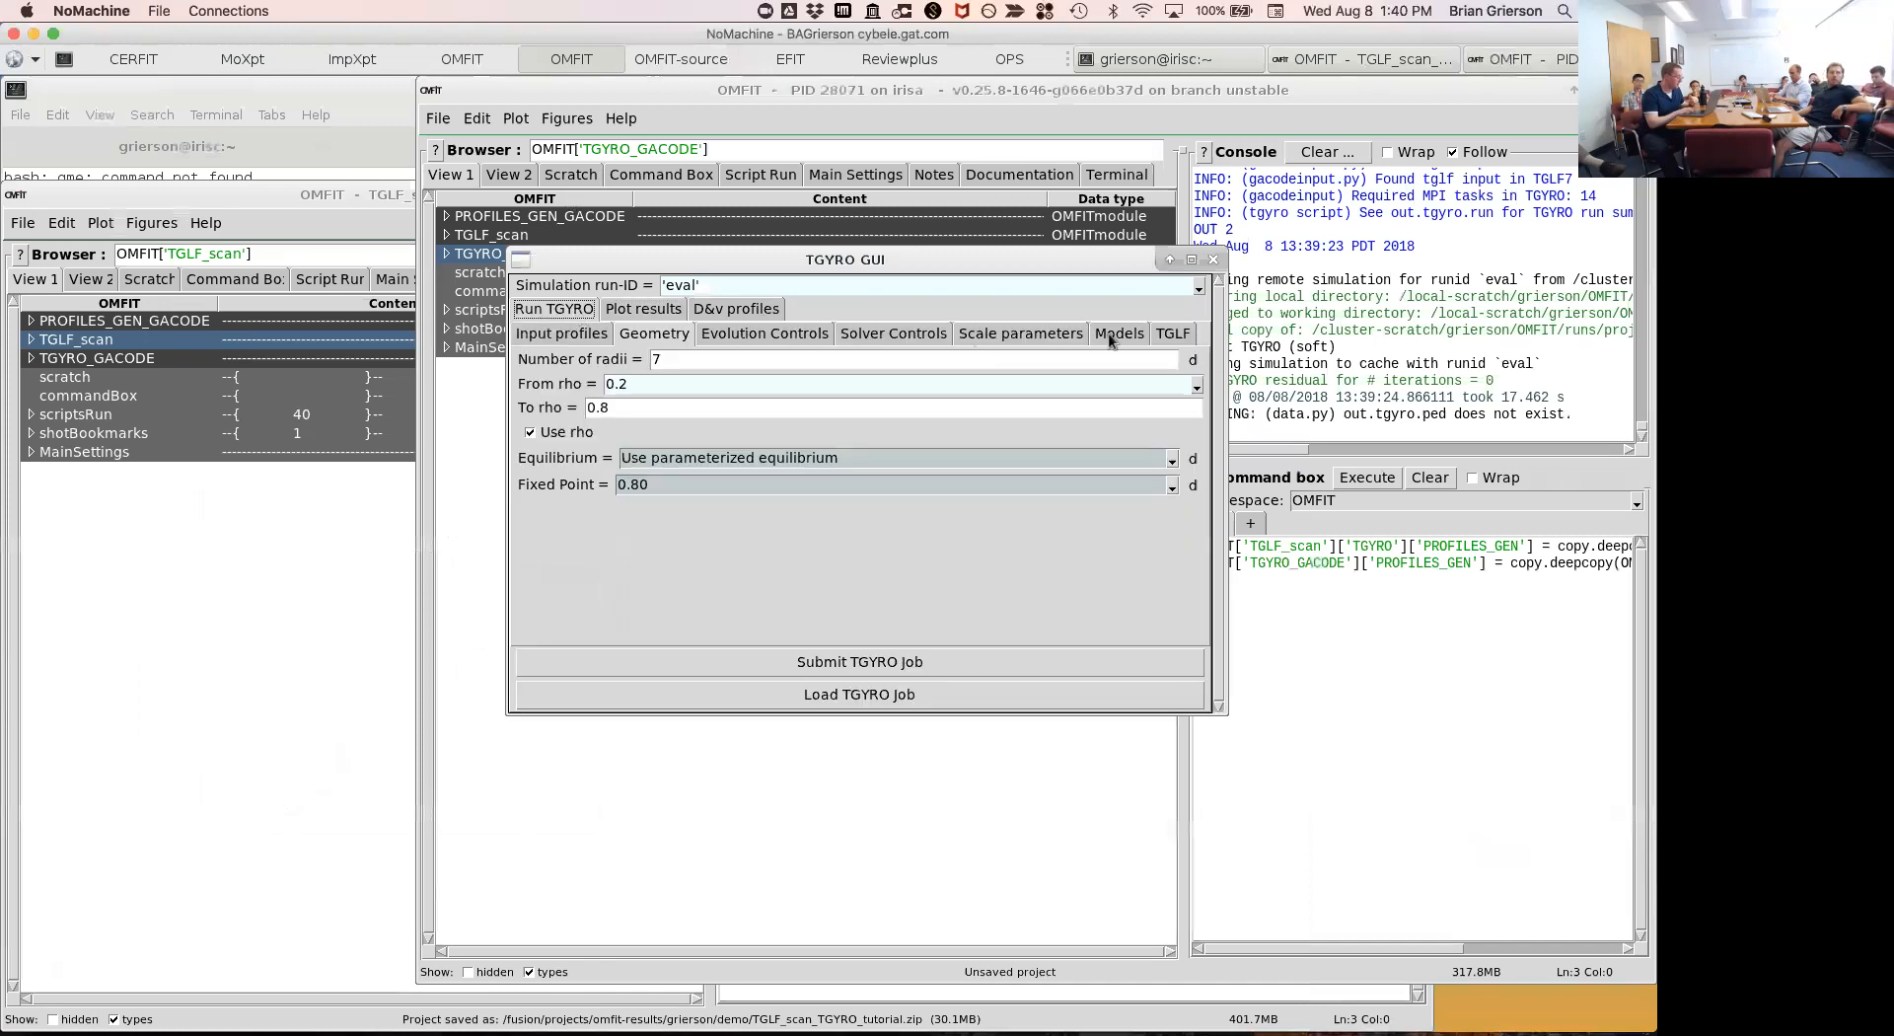
left_click(1017, 335)
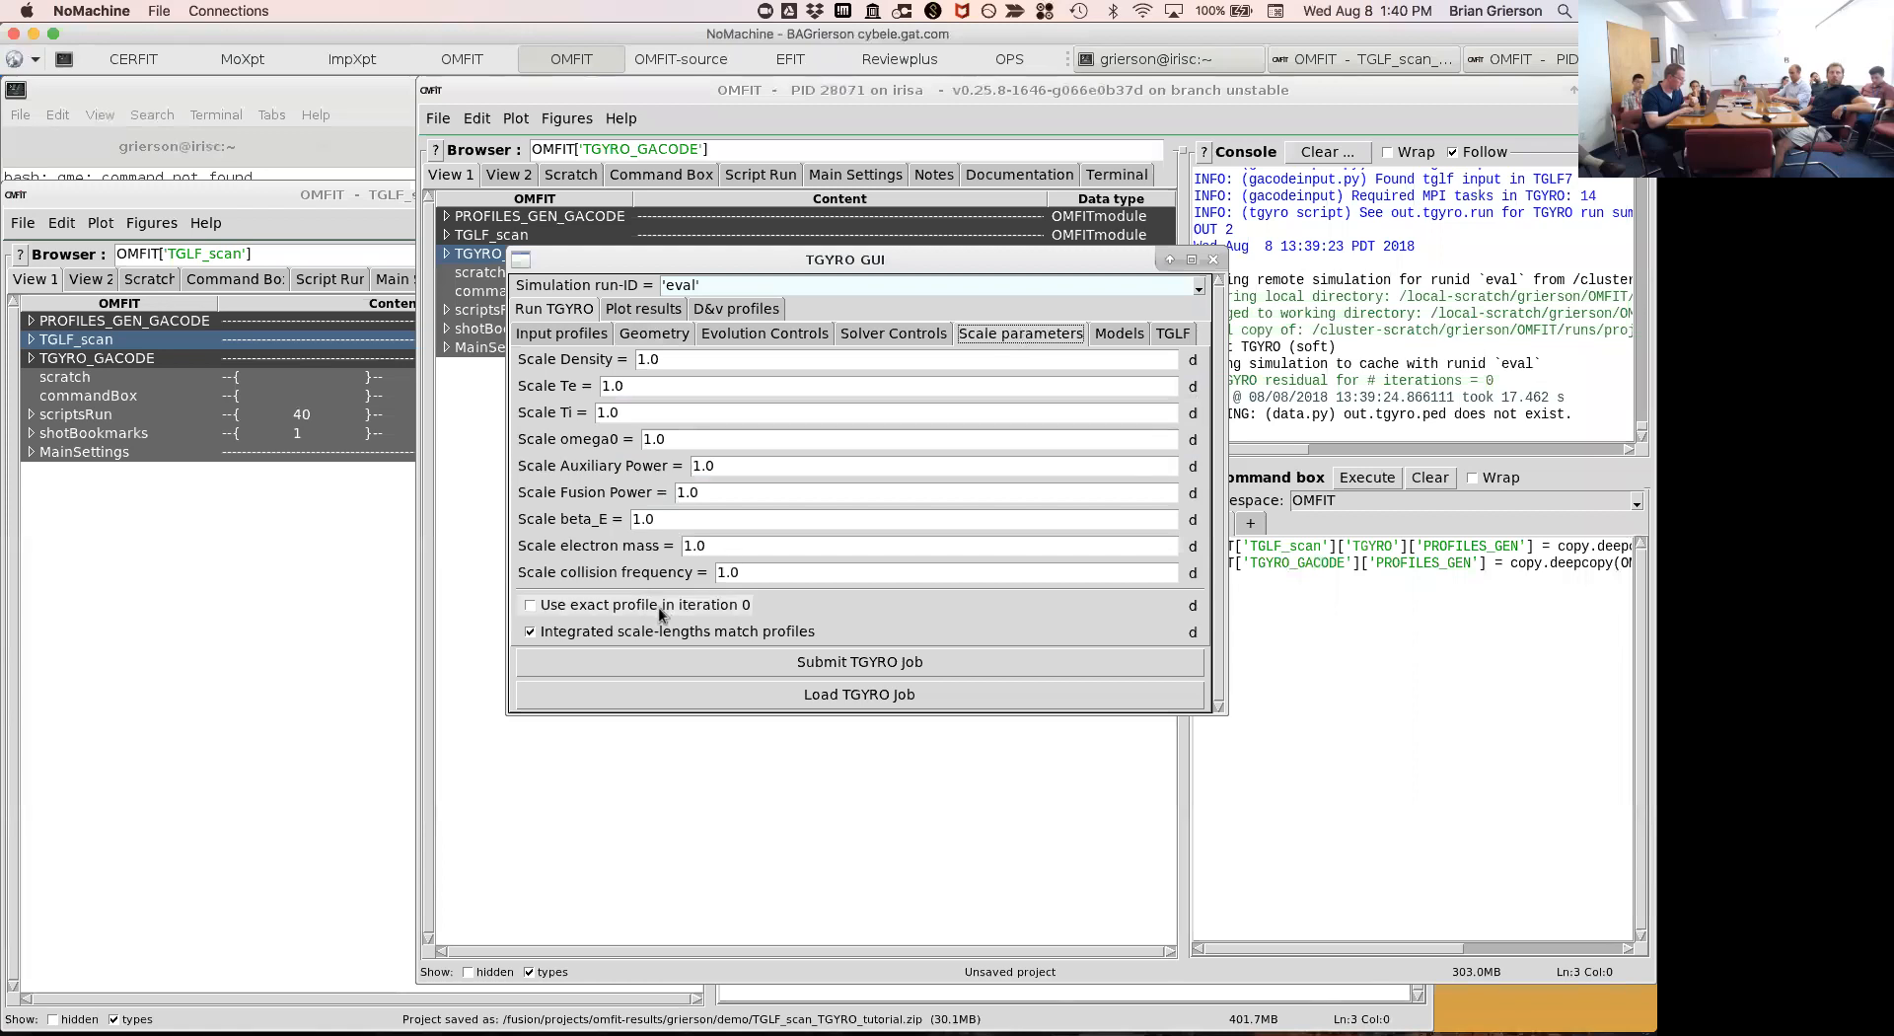
left_click(659, 607)
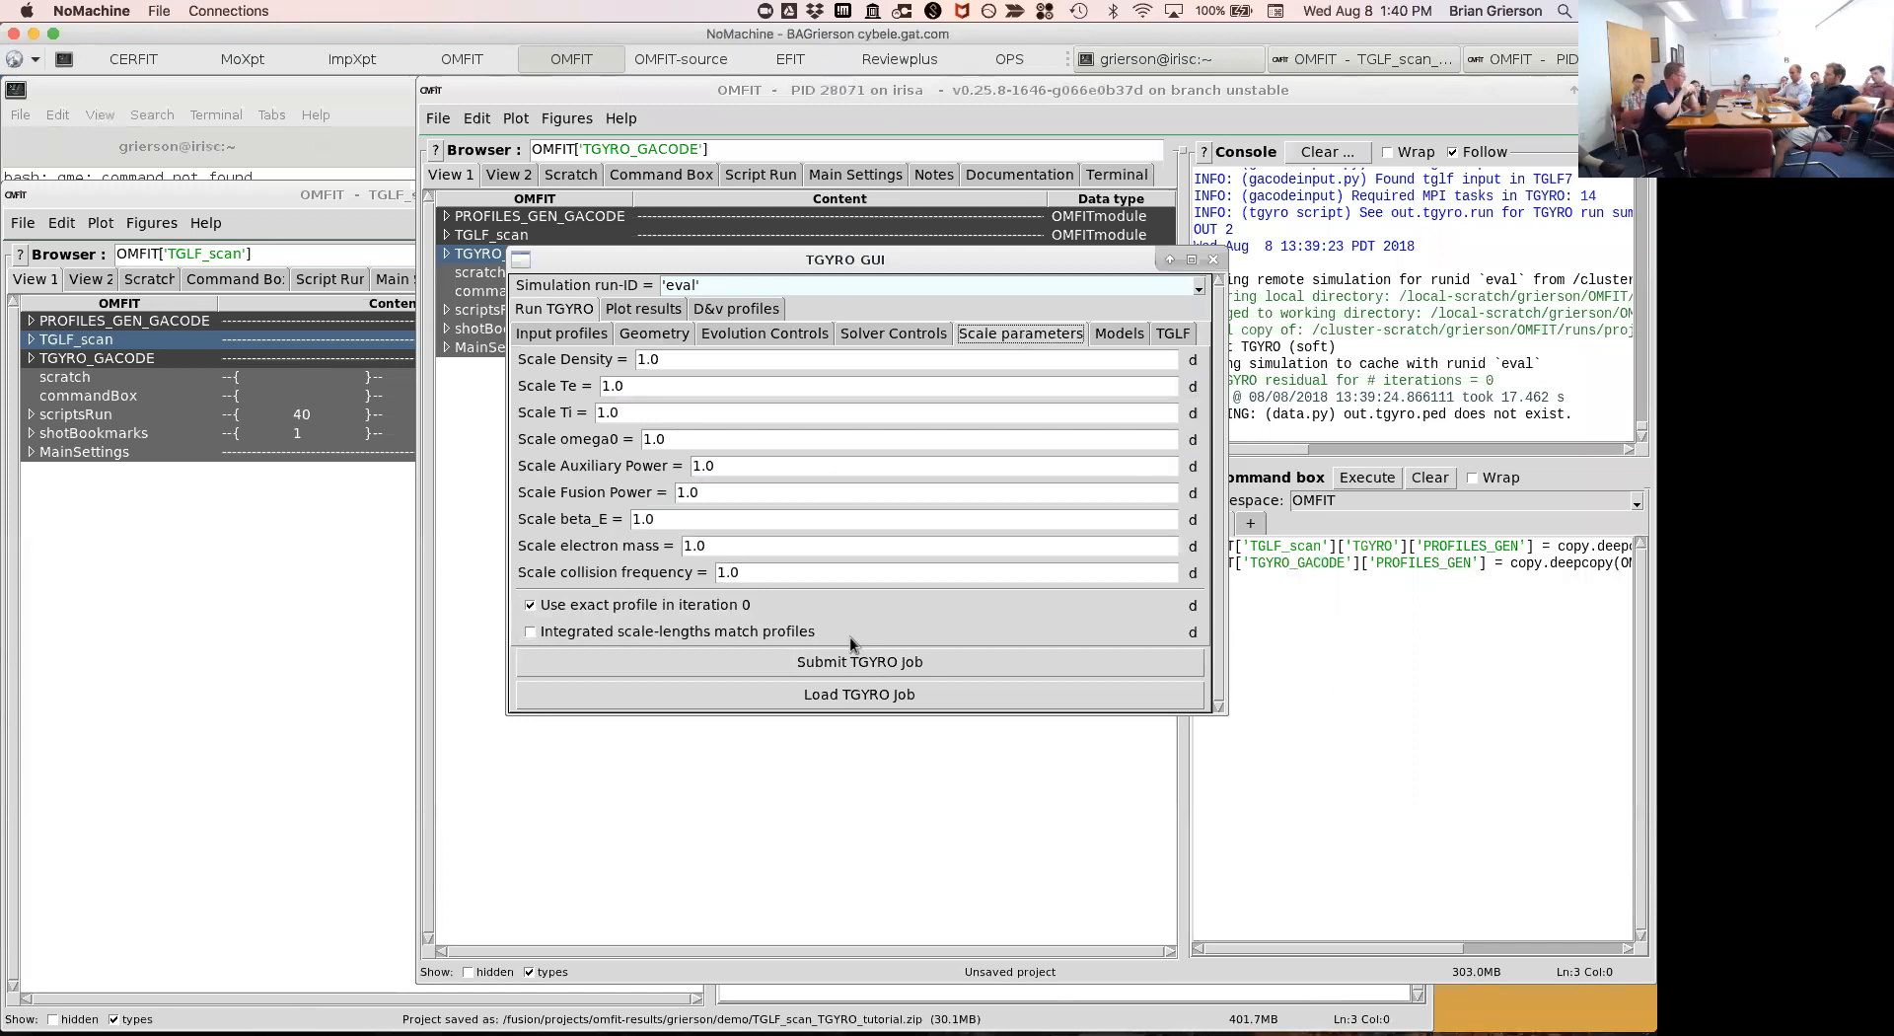
left_click(825, 661)
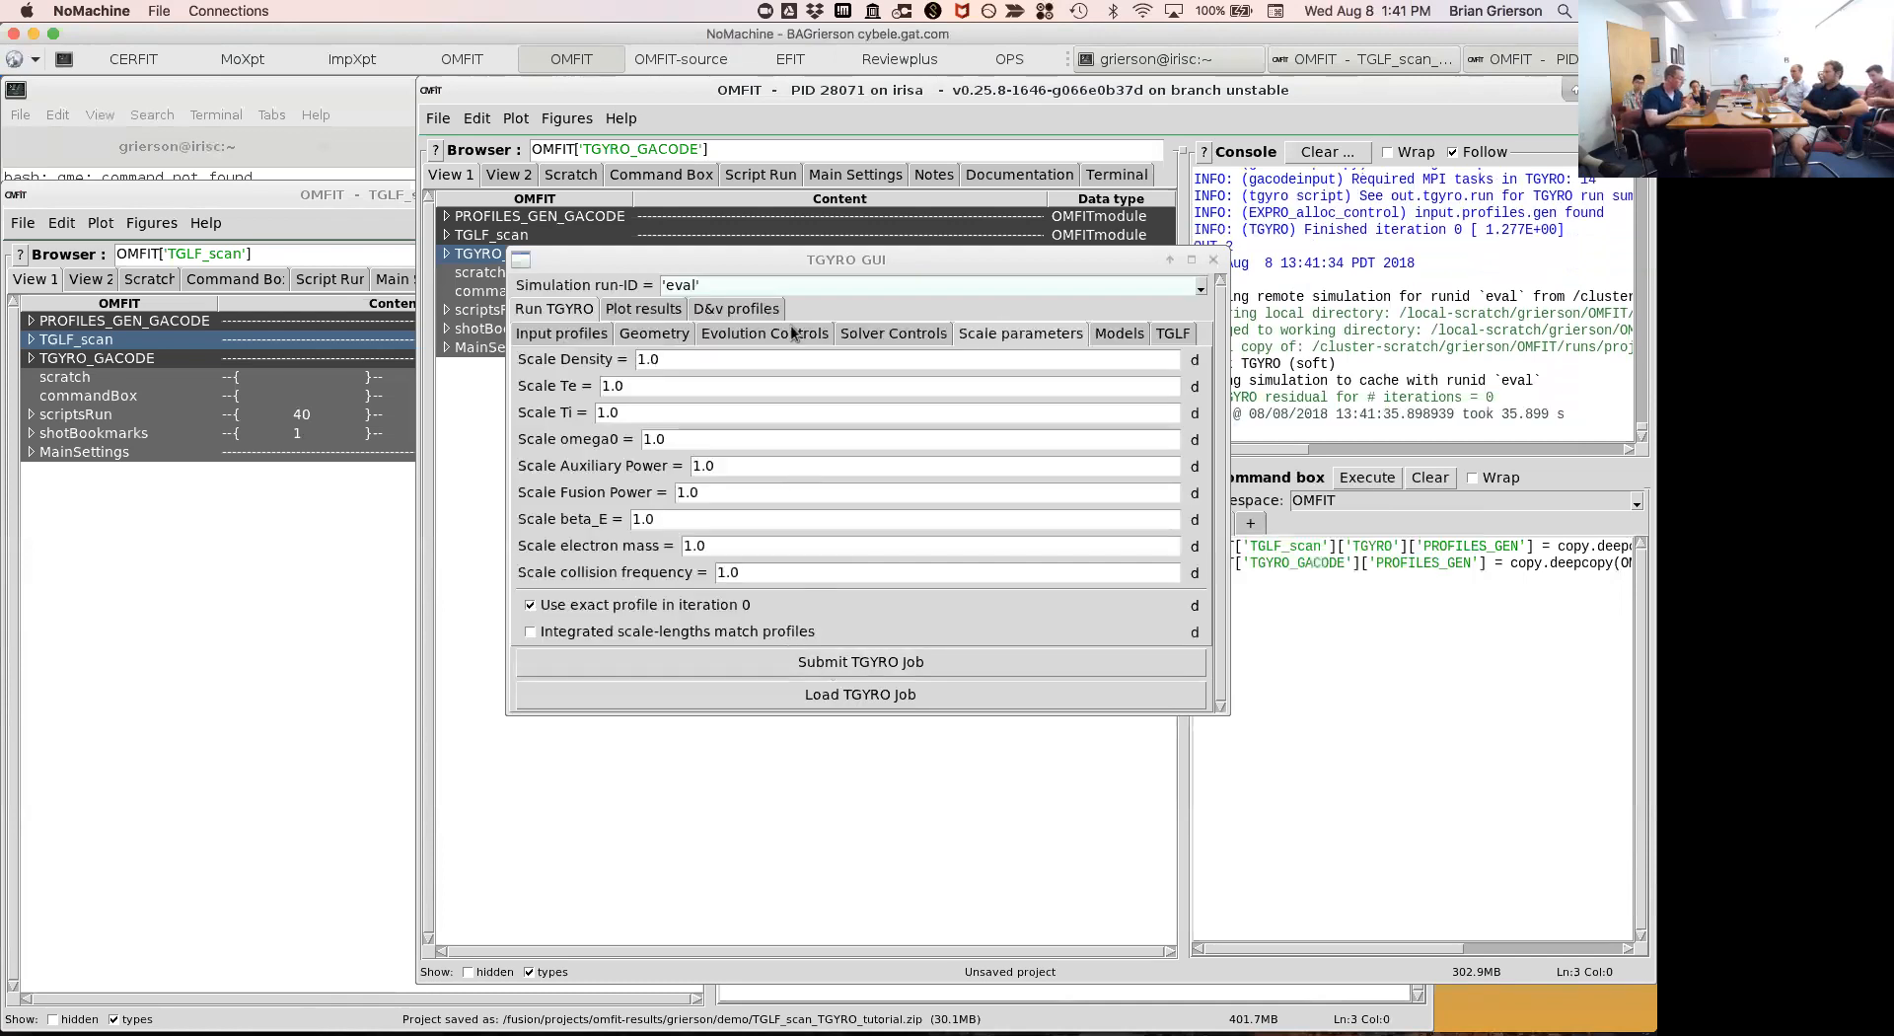
Plot the profiles and scale lengths of the resubmitted eval run, maximize the figure, and show the ion temperature.
left_click(656, 311)
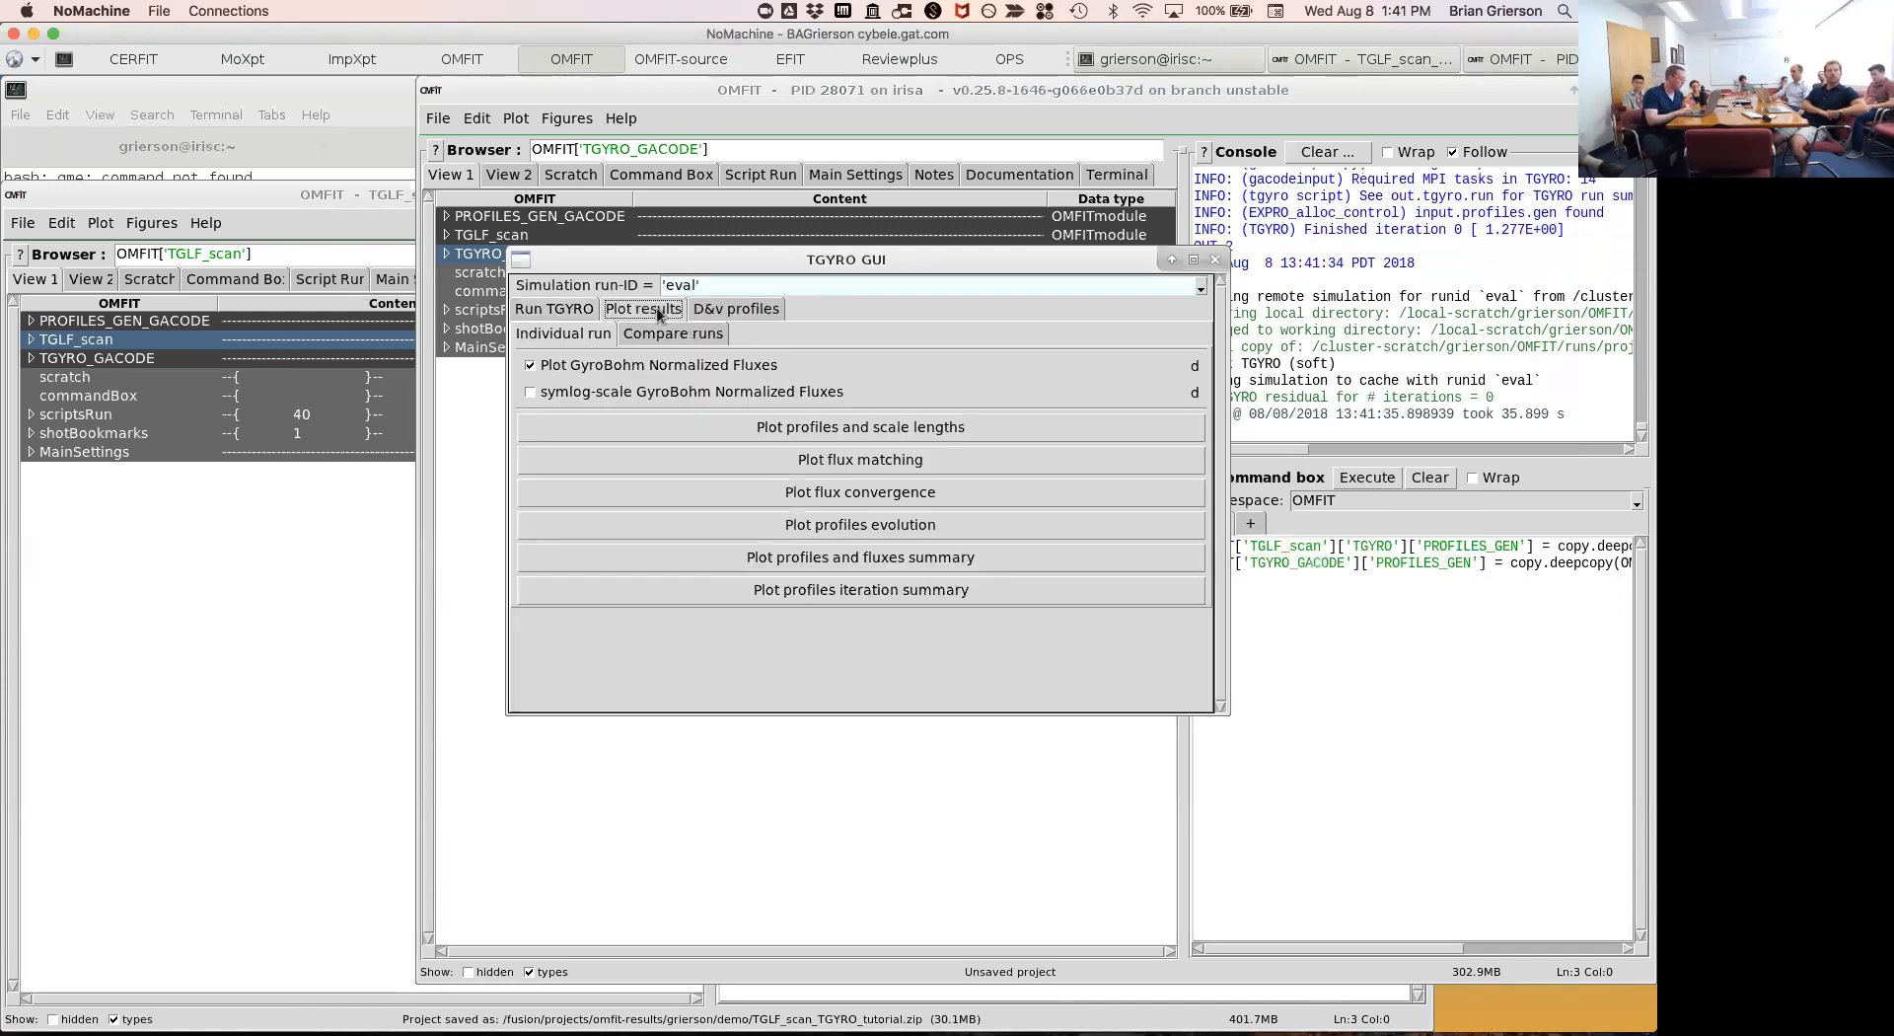
left_click(904, 425)
double_click(902, 312)
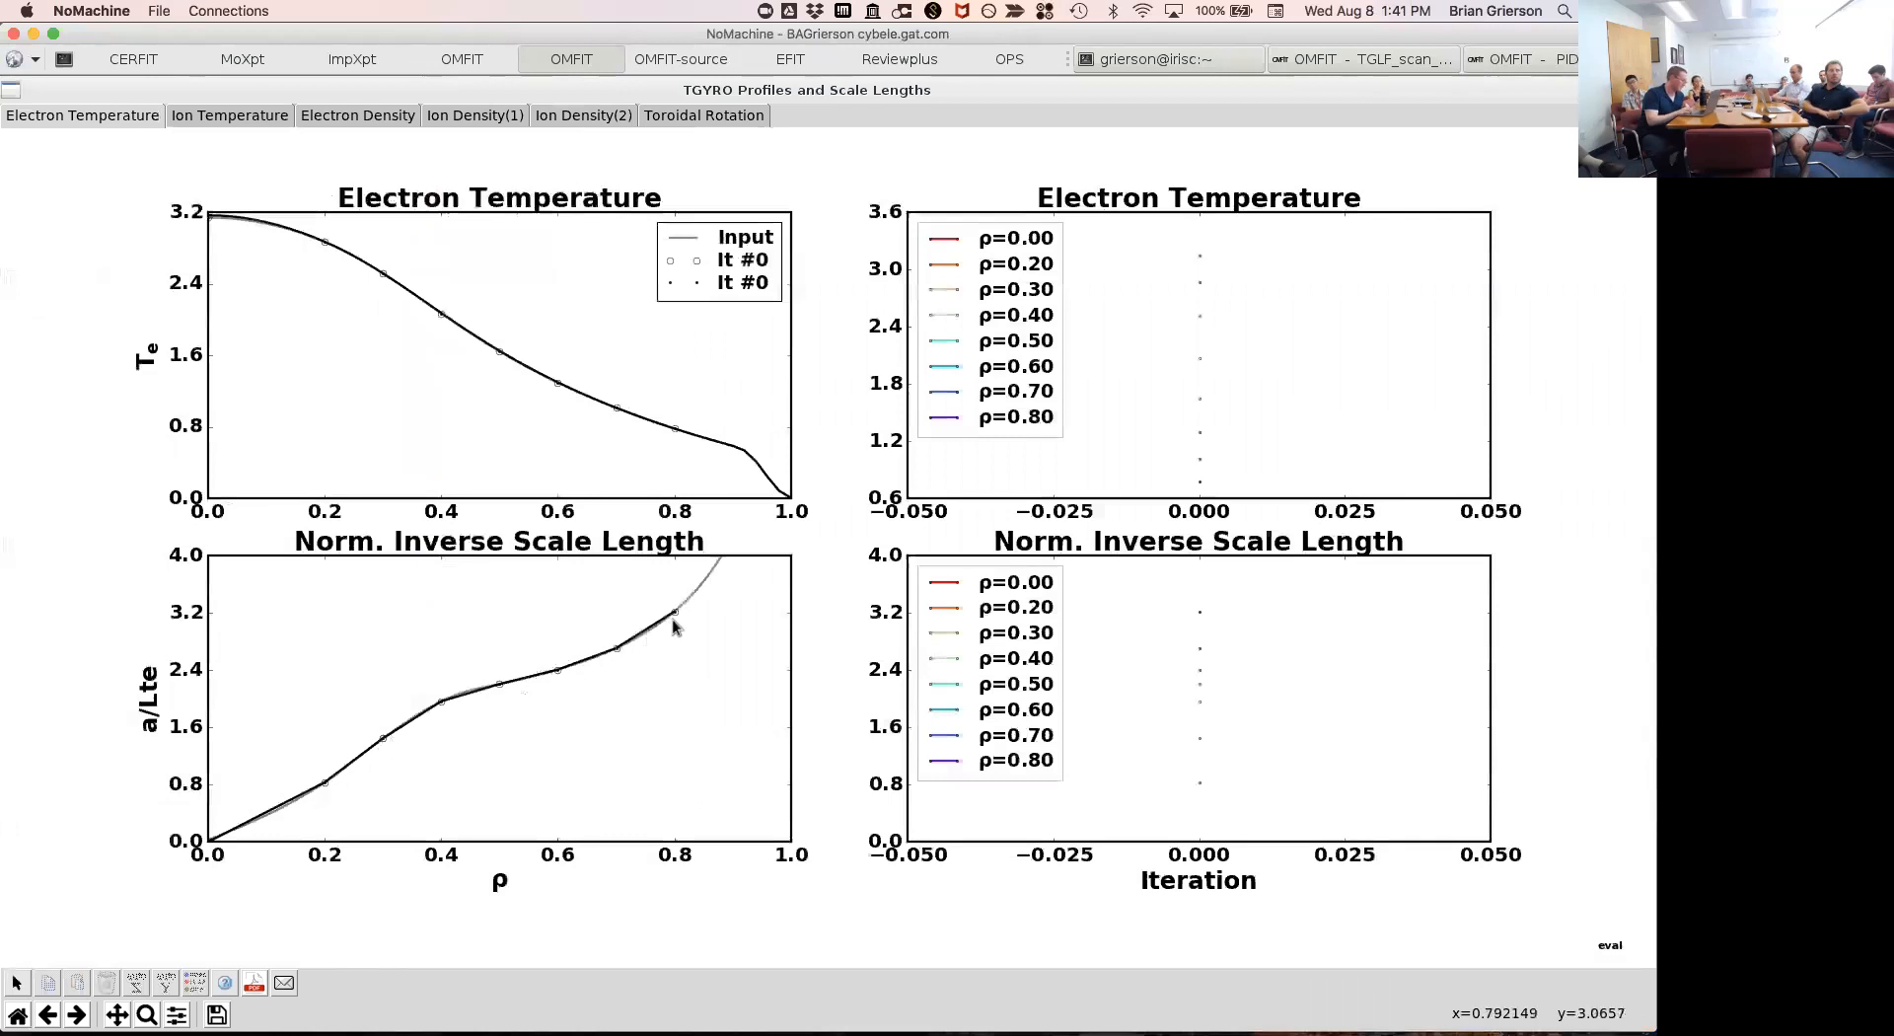
left_click(236, 117)
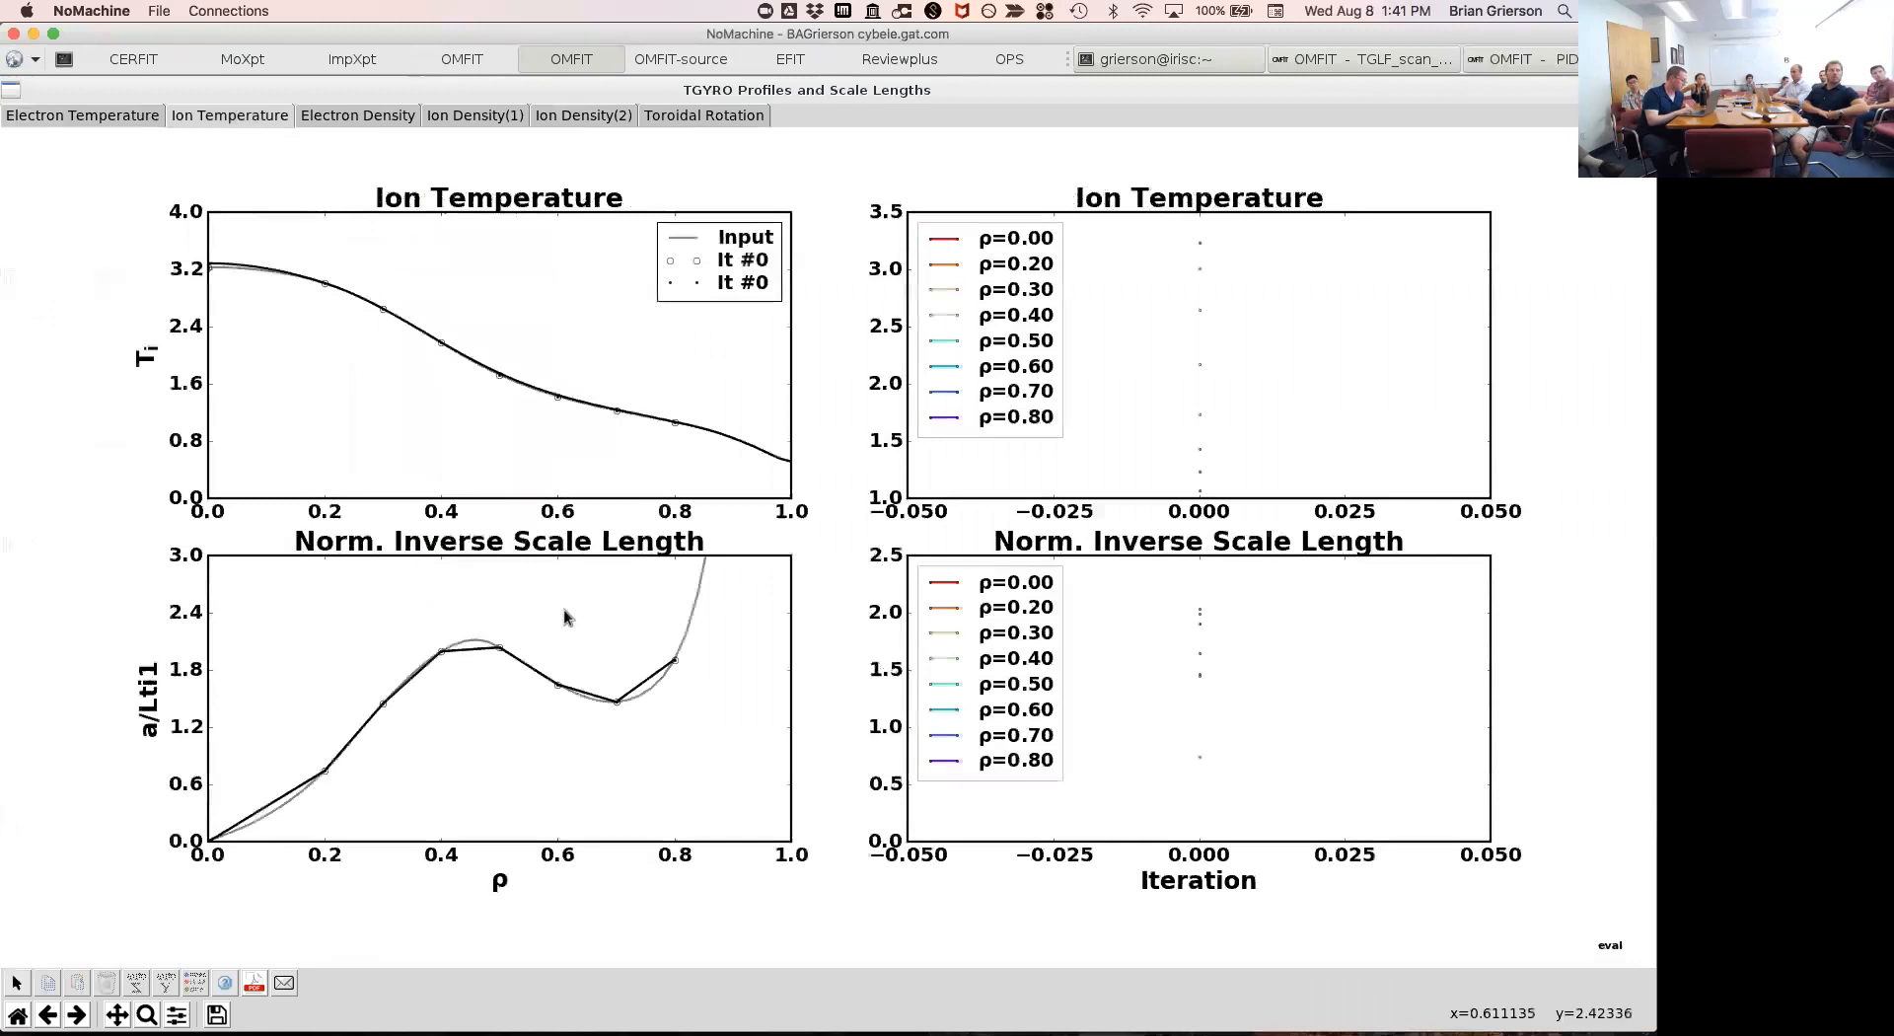
Zoom into the ion temperature profile around rho 0.7 to compare iteration 0 with the input curve, and close the figure.
left_click(146, 1014)
left_click_drag(625, 414, 621, 440)
left_click_drag(541, 382, 648, 375)
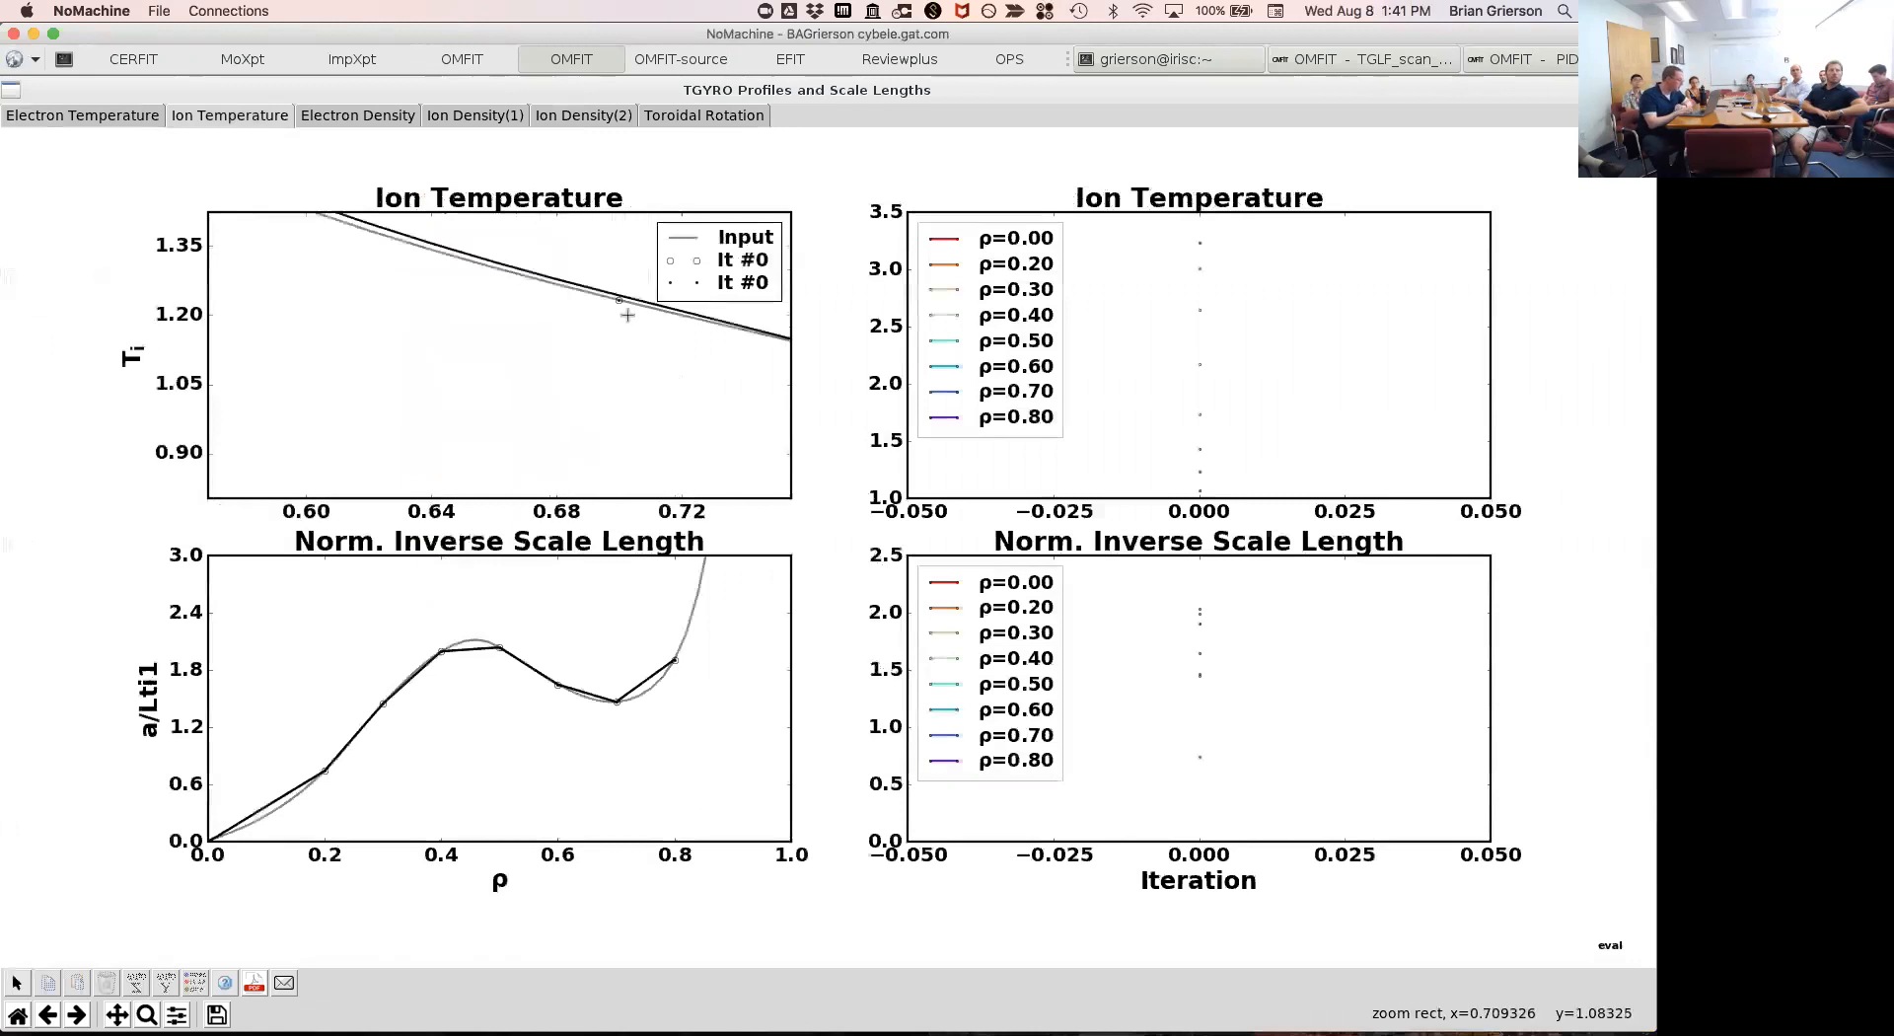
left_click_drag(620, 396, 614, 211)
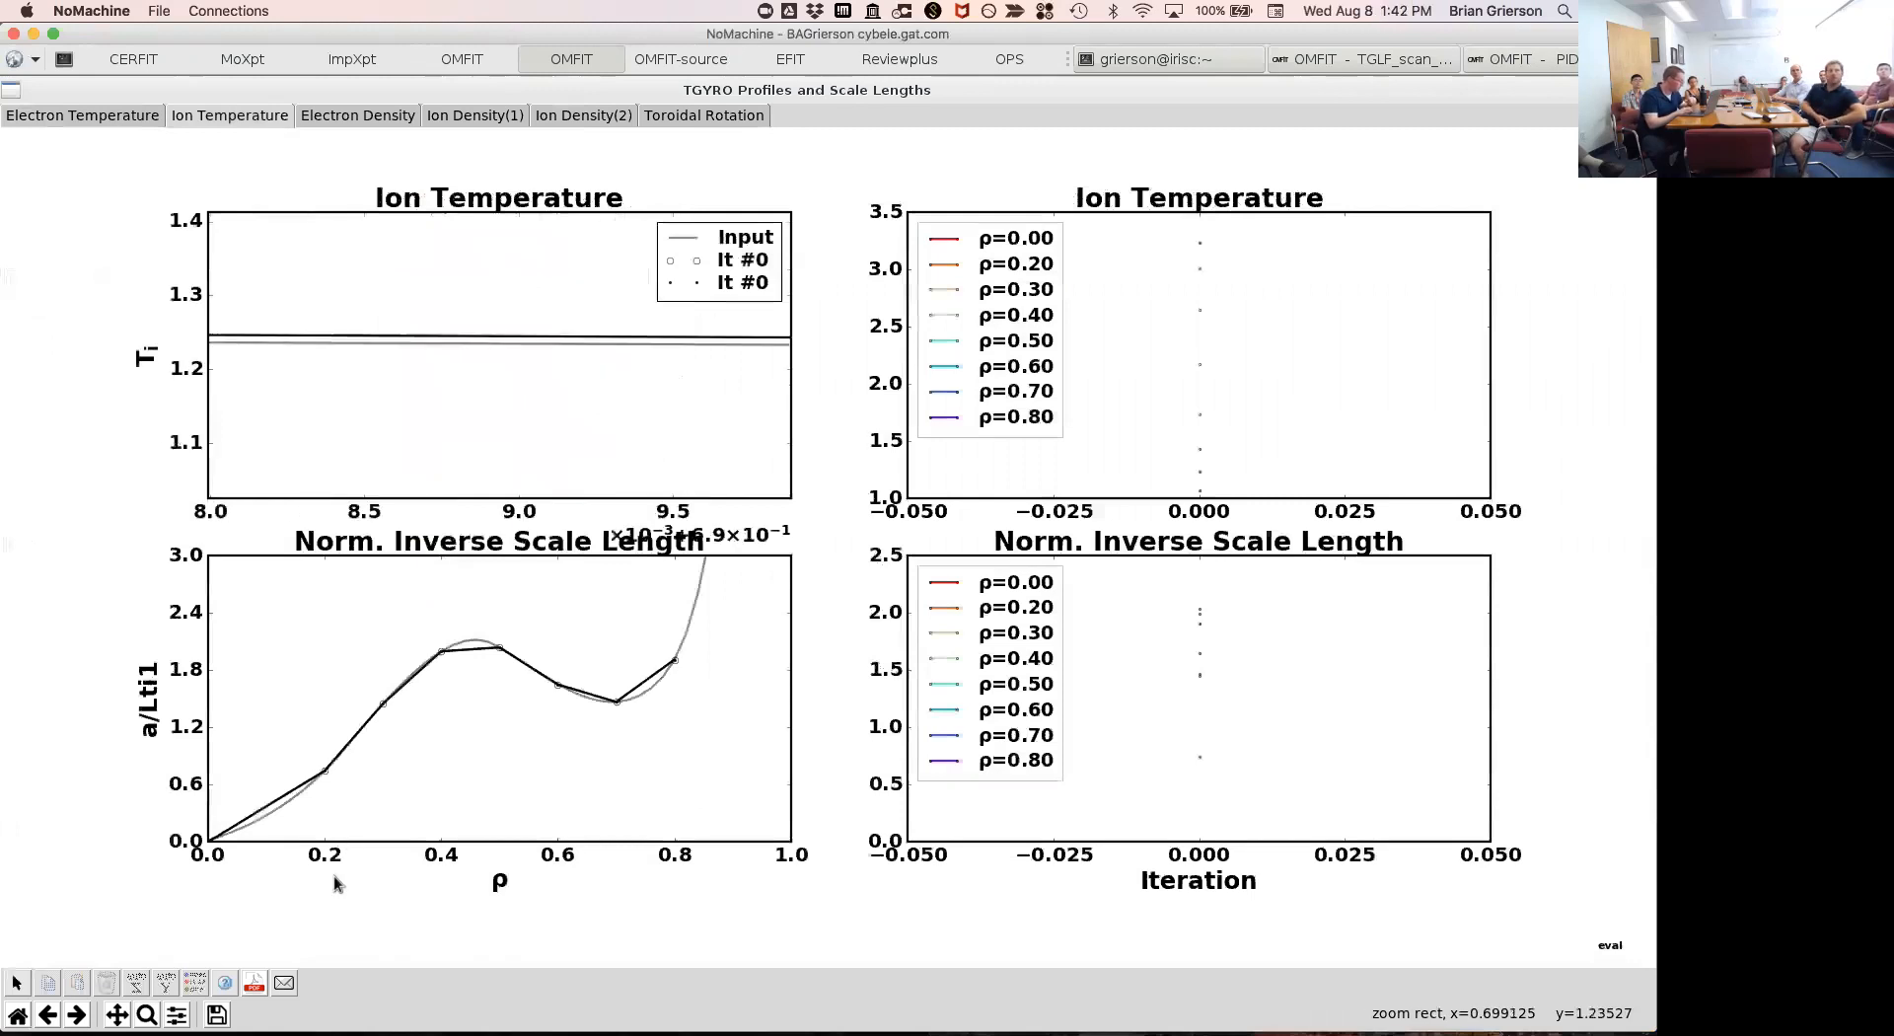
left_click(48, 1016)
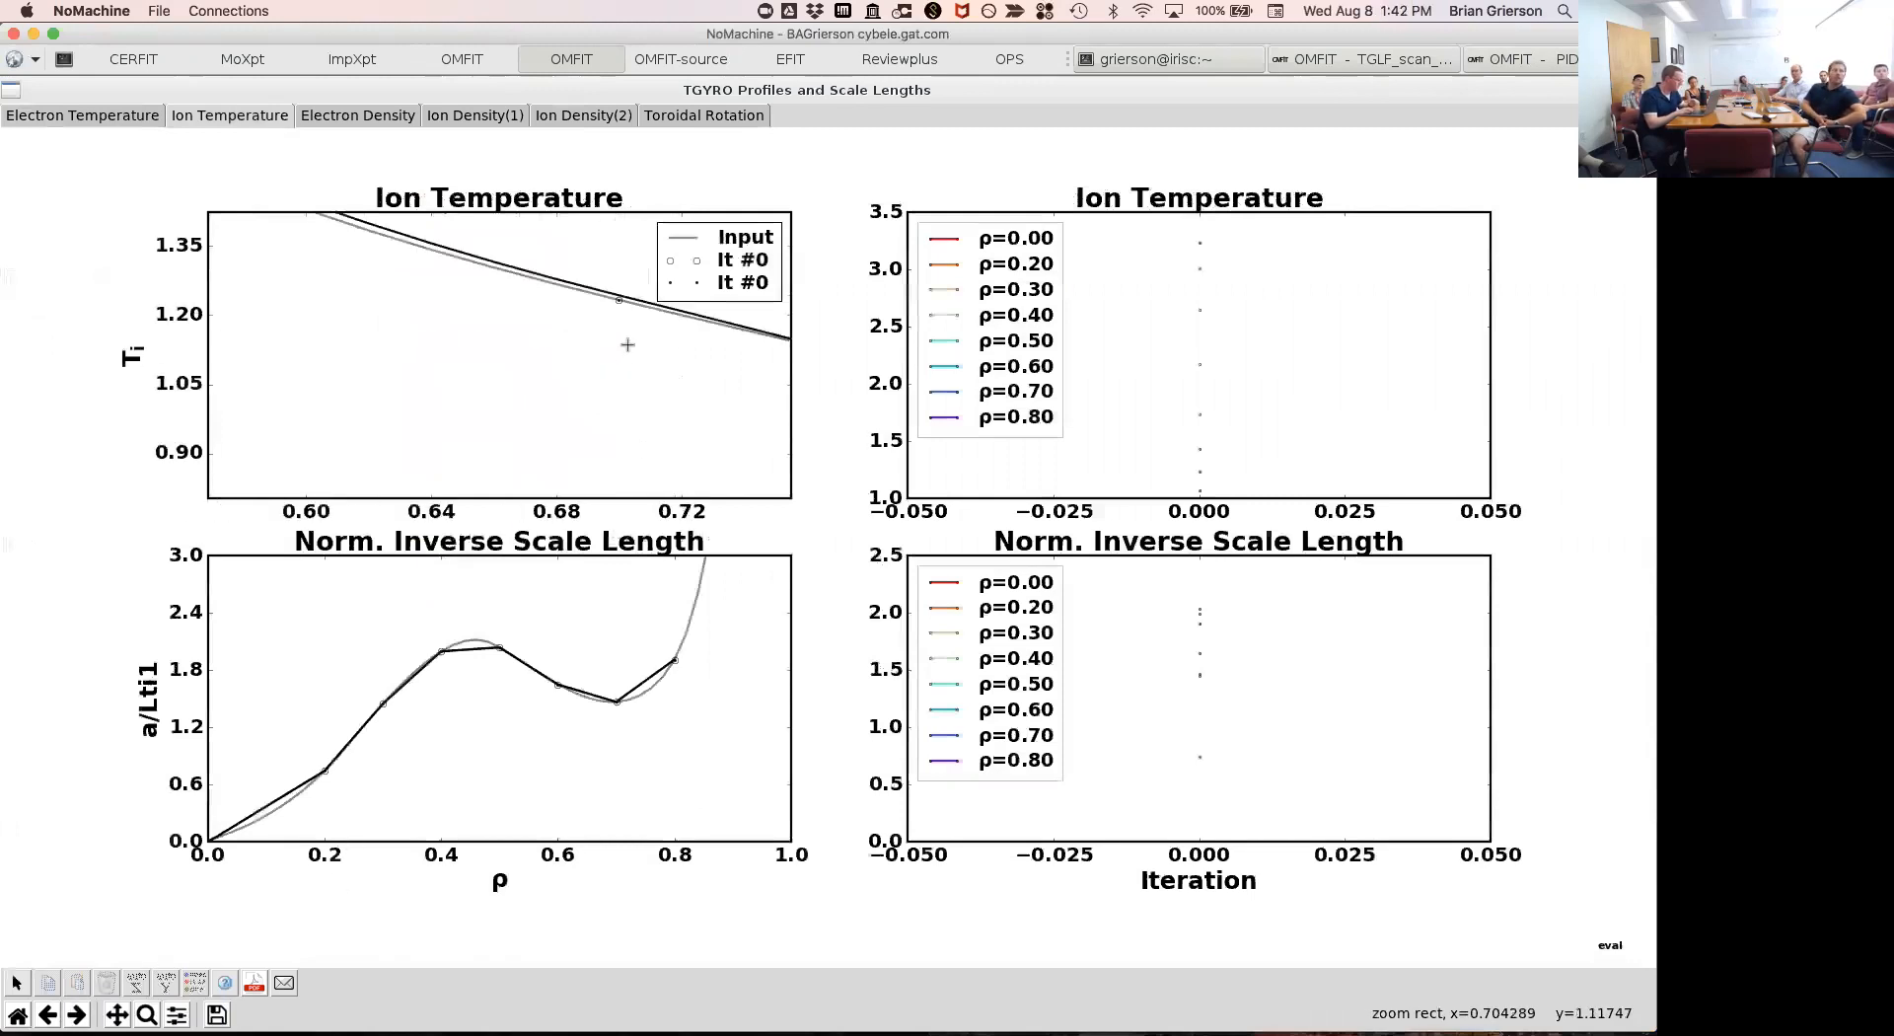
left_click_drag(623, 372, 618, 224)
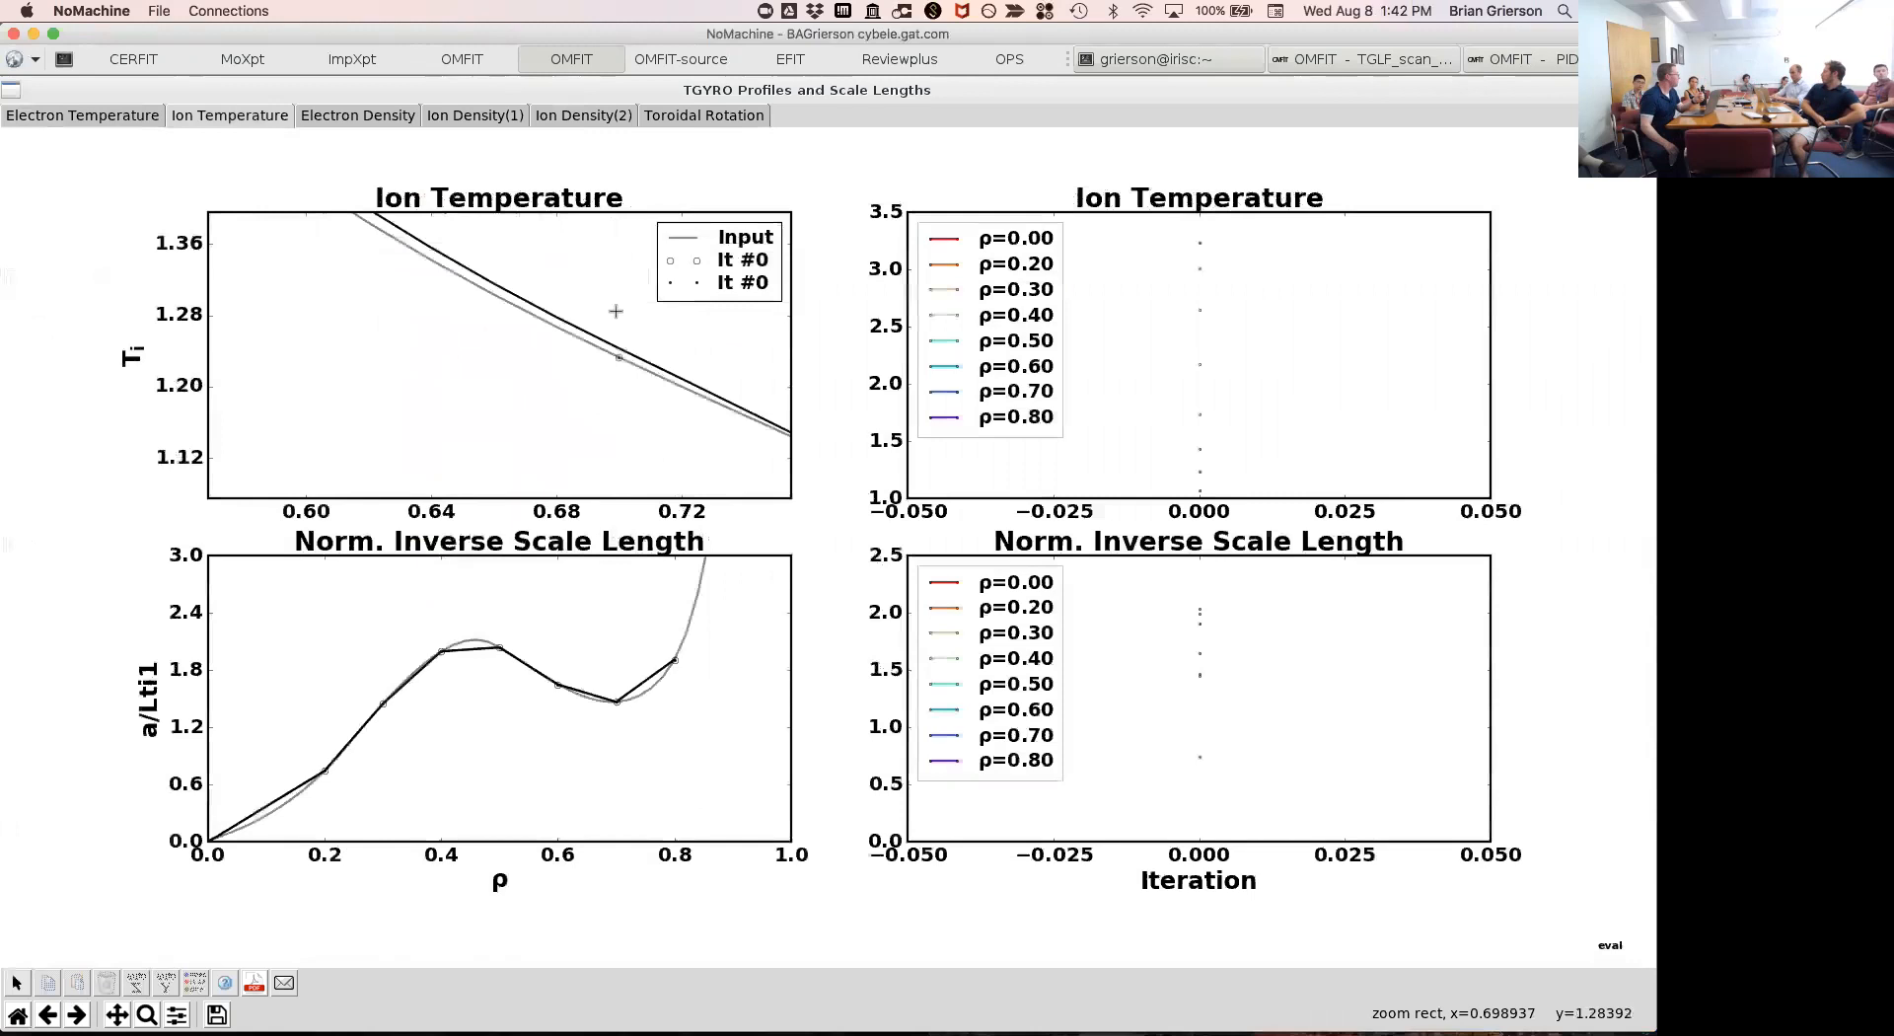
double_click(590, 79)
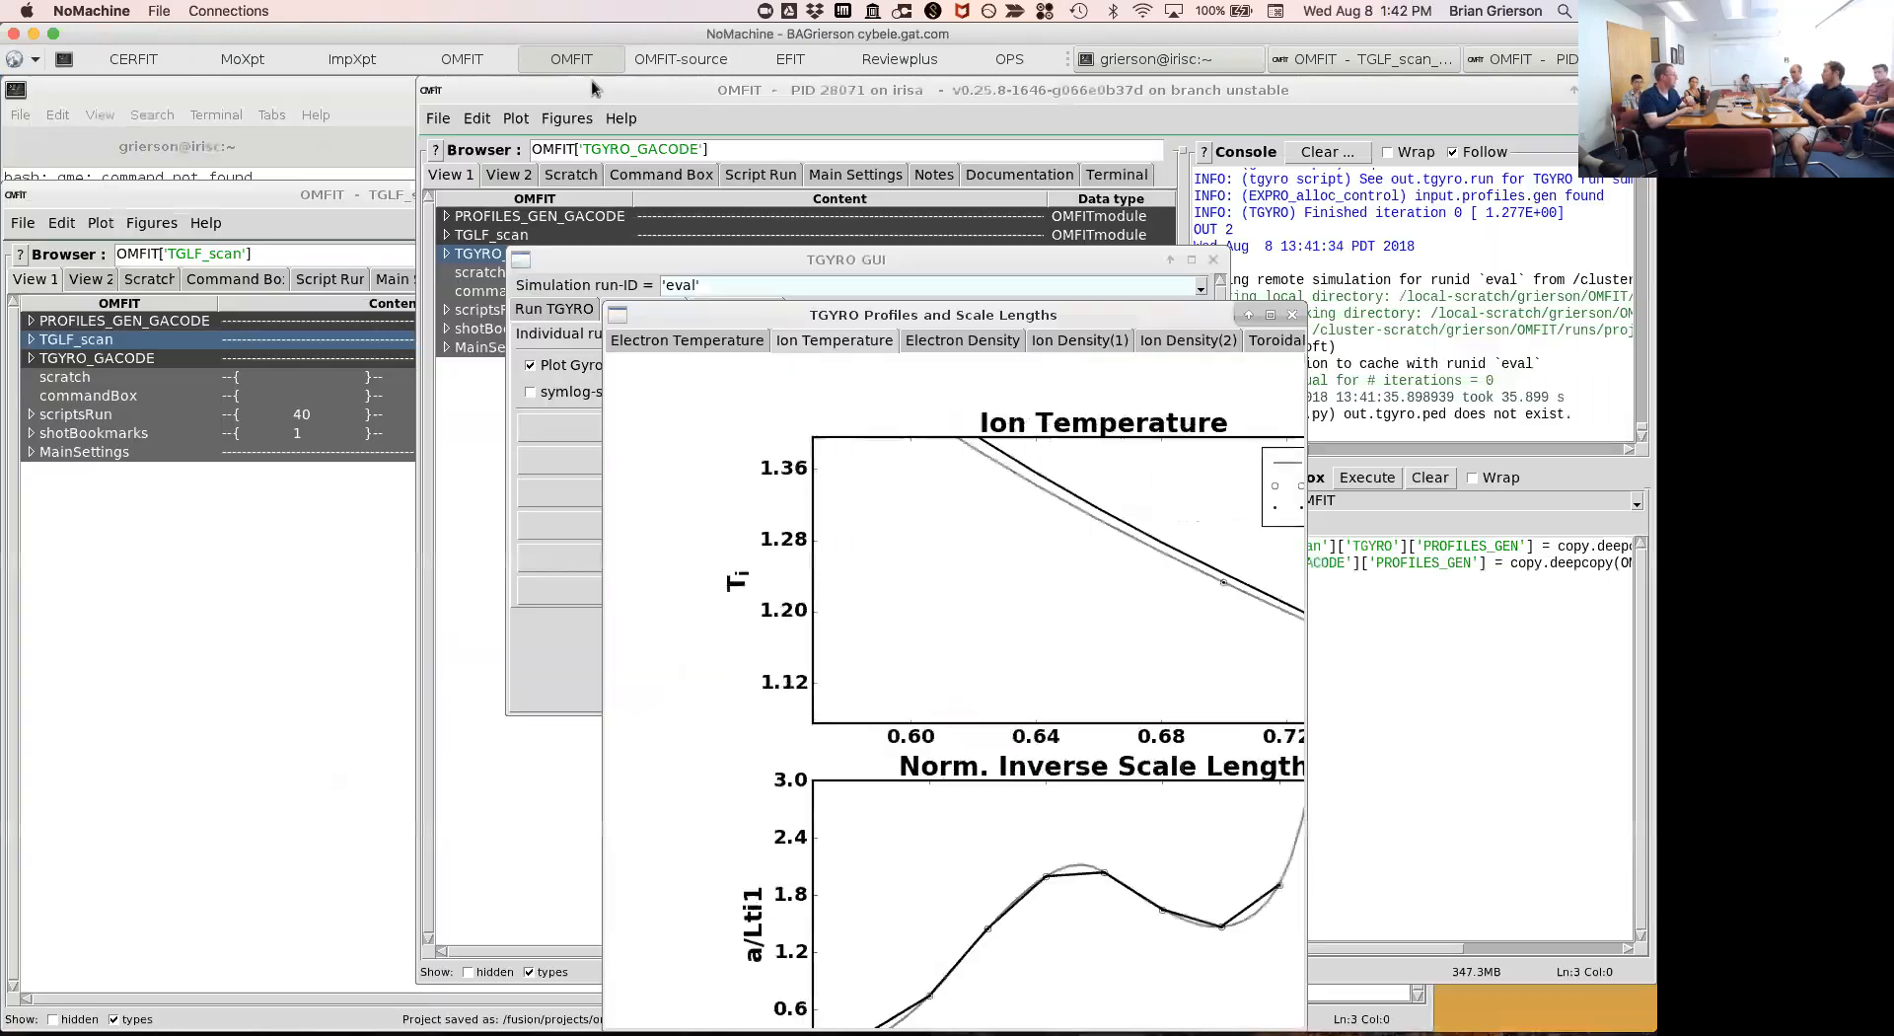
left_click(1292, 317)
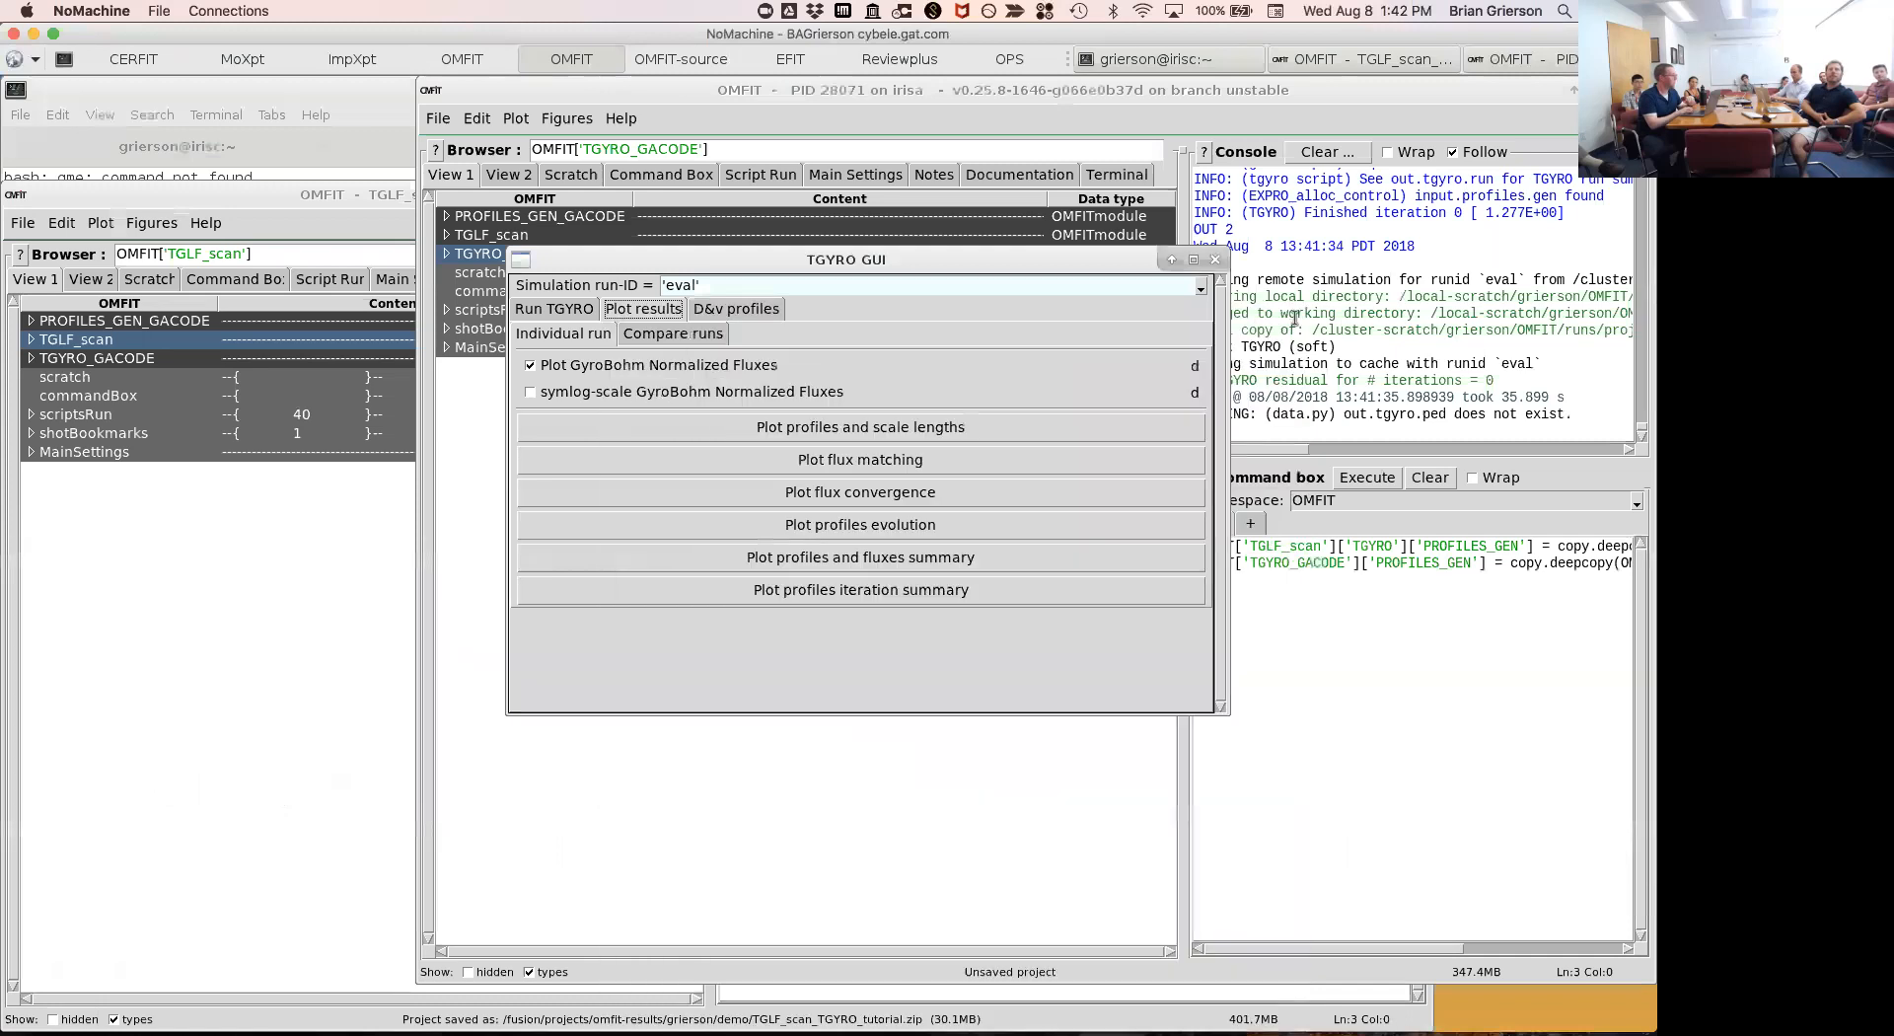
Plot the flux matching with GyroBohm-normalized fluxes, compare the target and total energy fluxes in the maximized figure, and close it.
left_click_drag(1027, 254, 1027, 259)
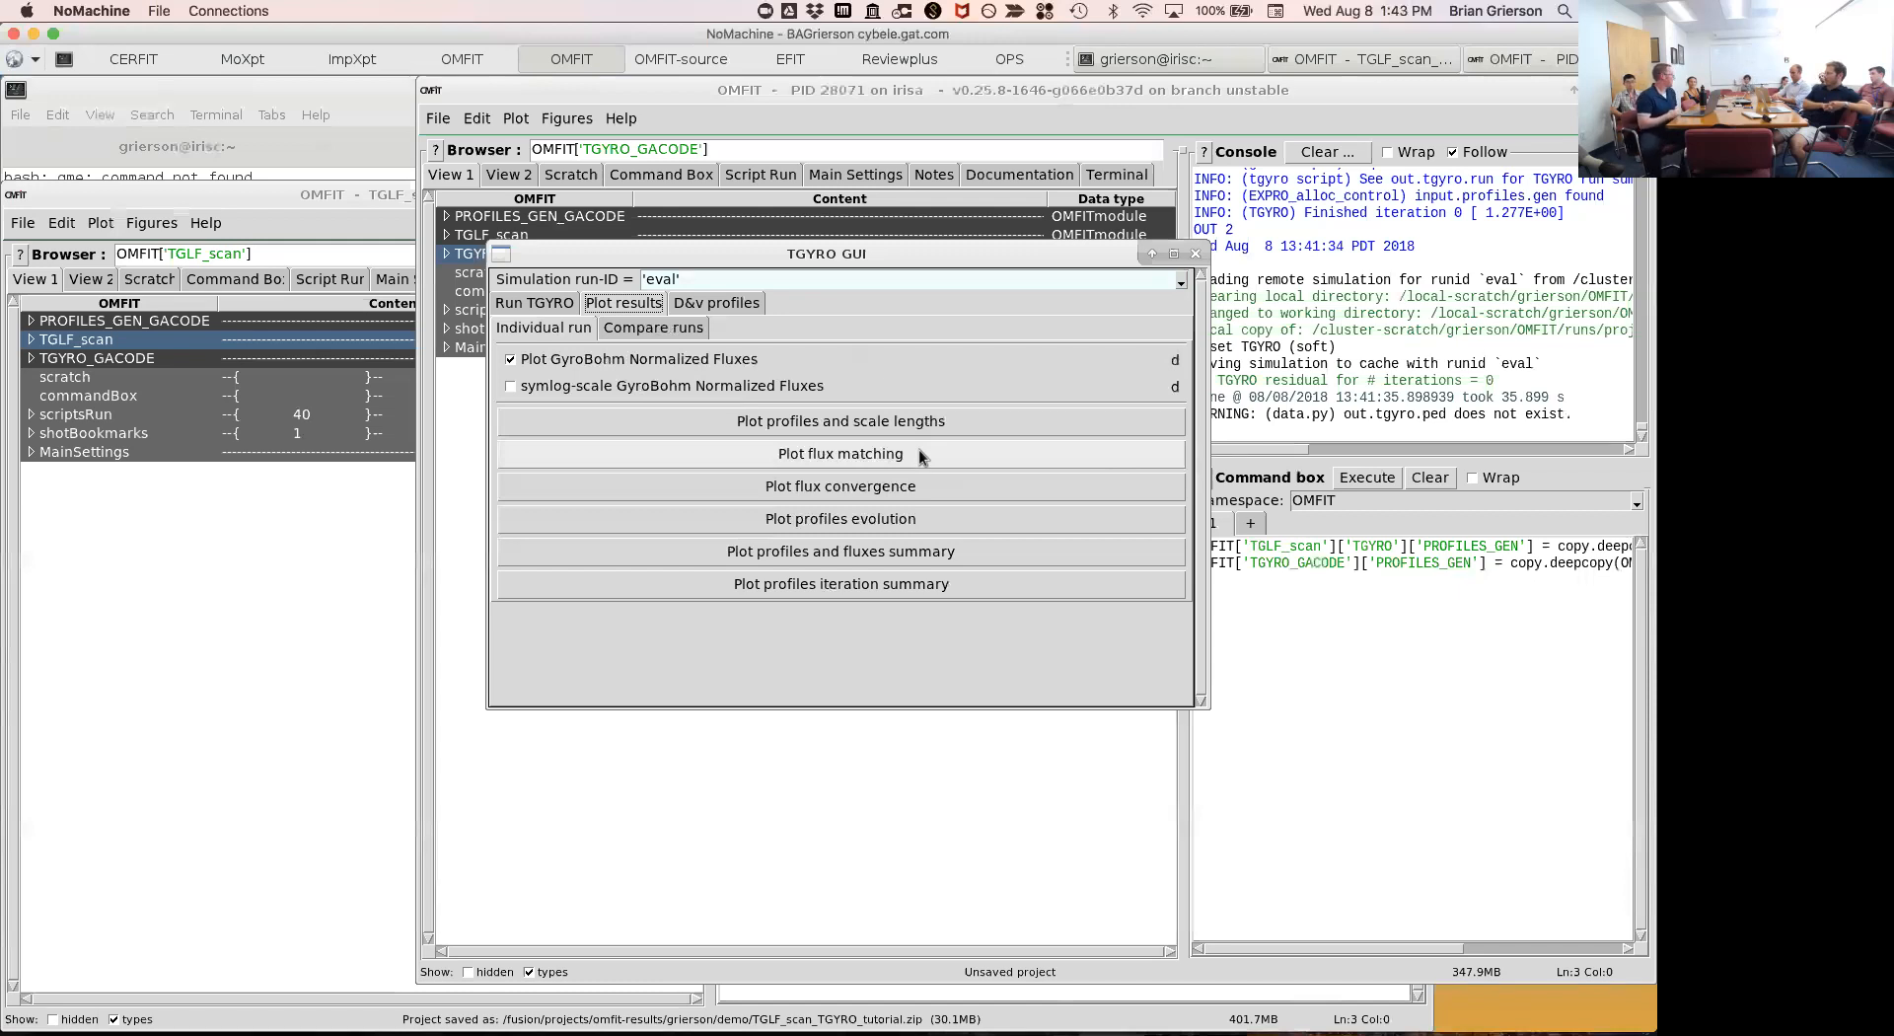
left_click(854, 460)
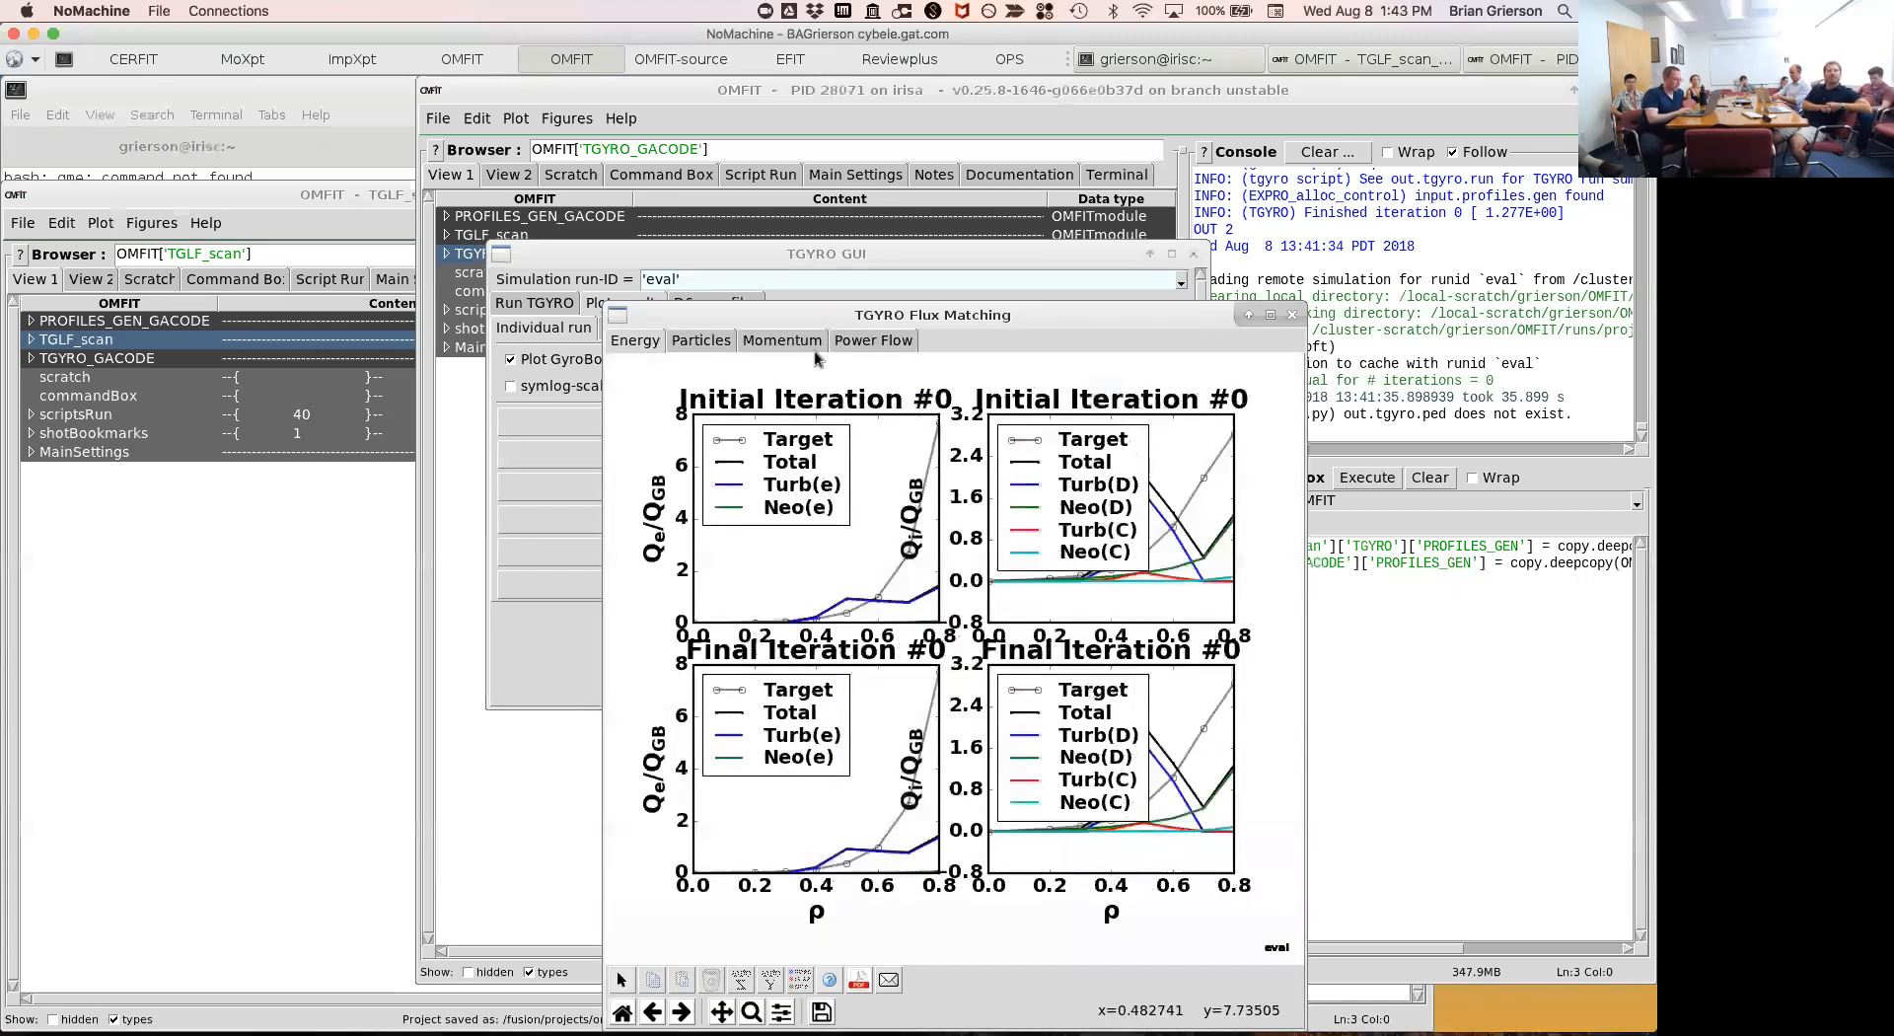
double_click(792, 313)
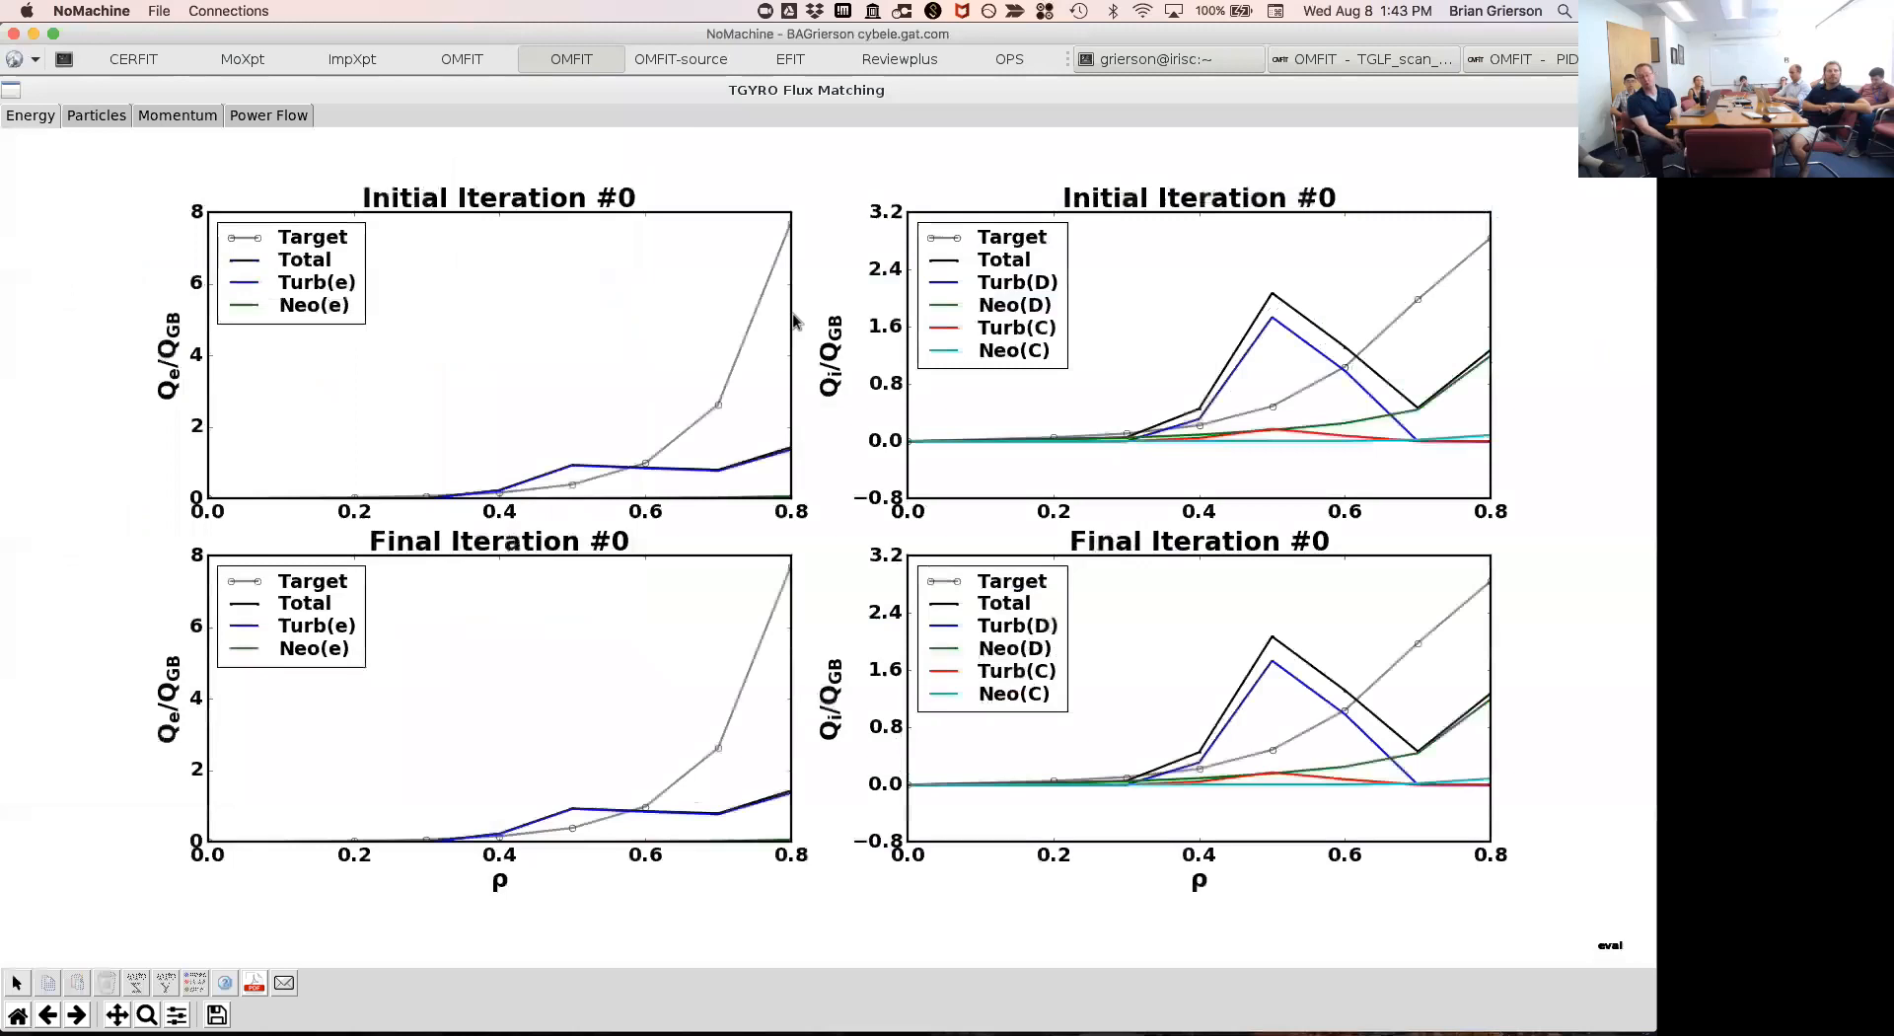
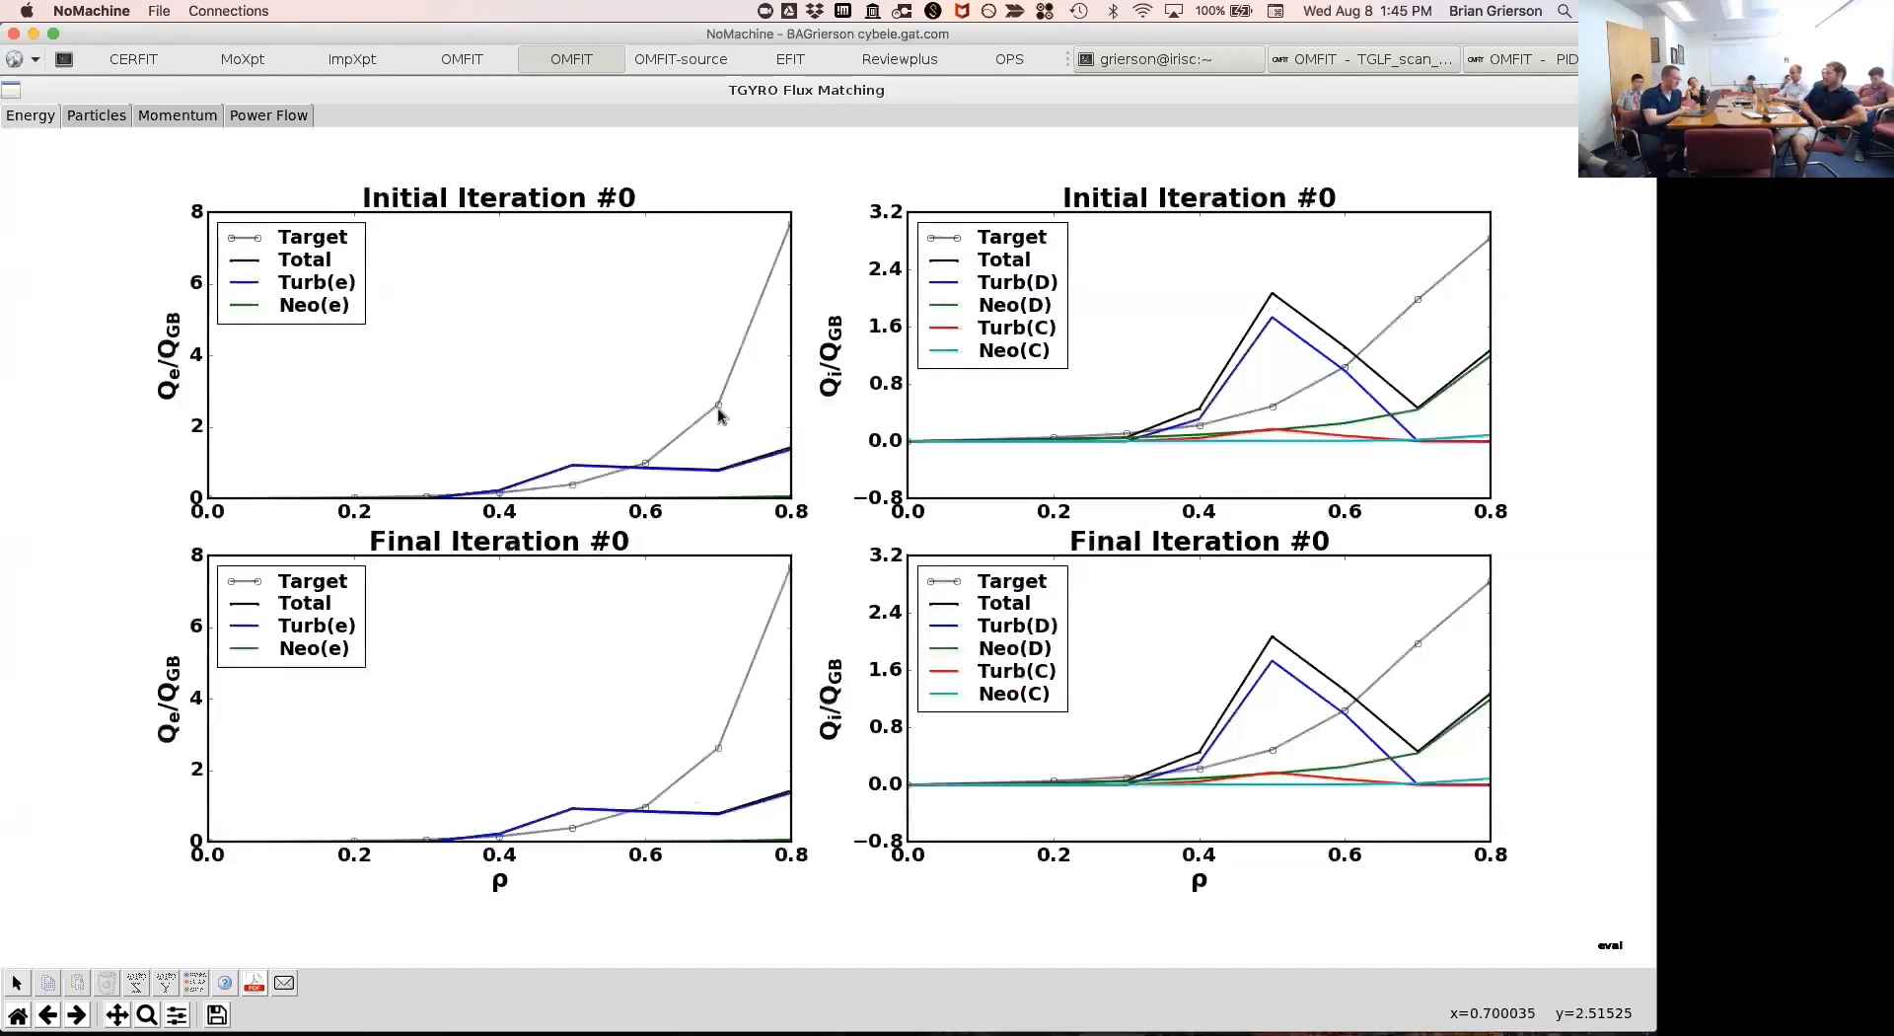
double_click(789, 91)
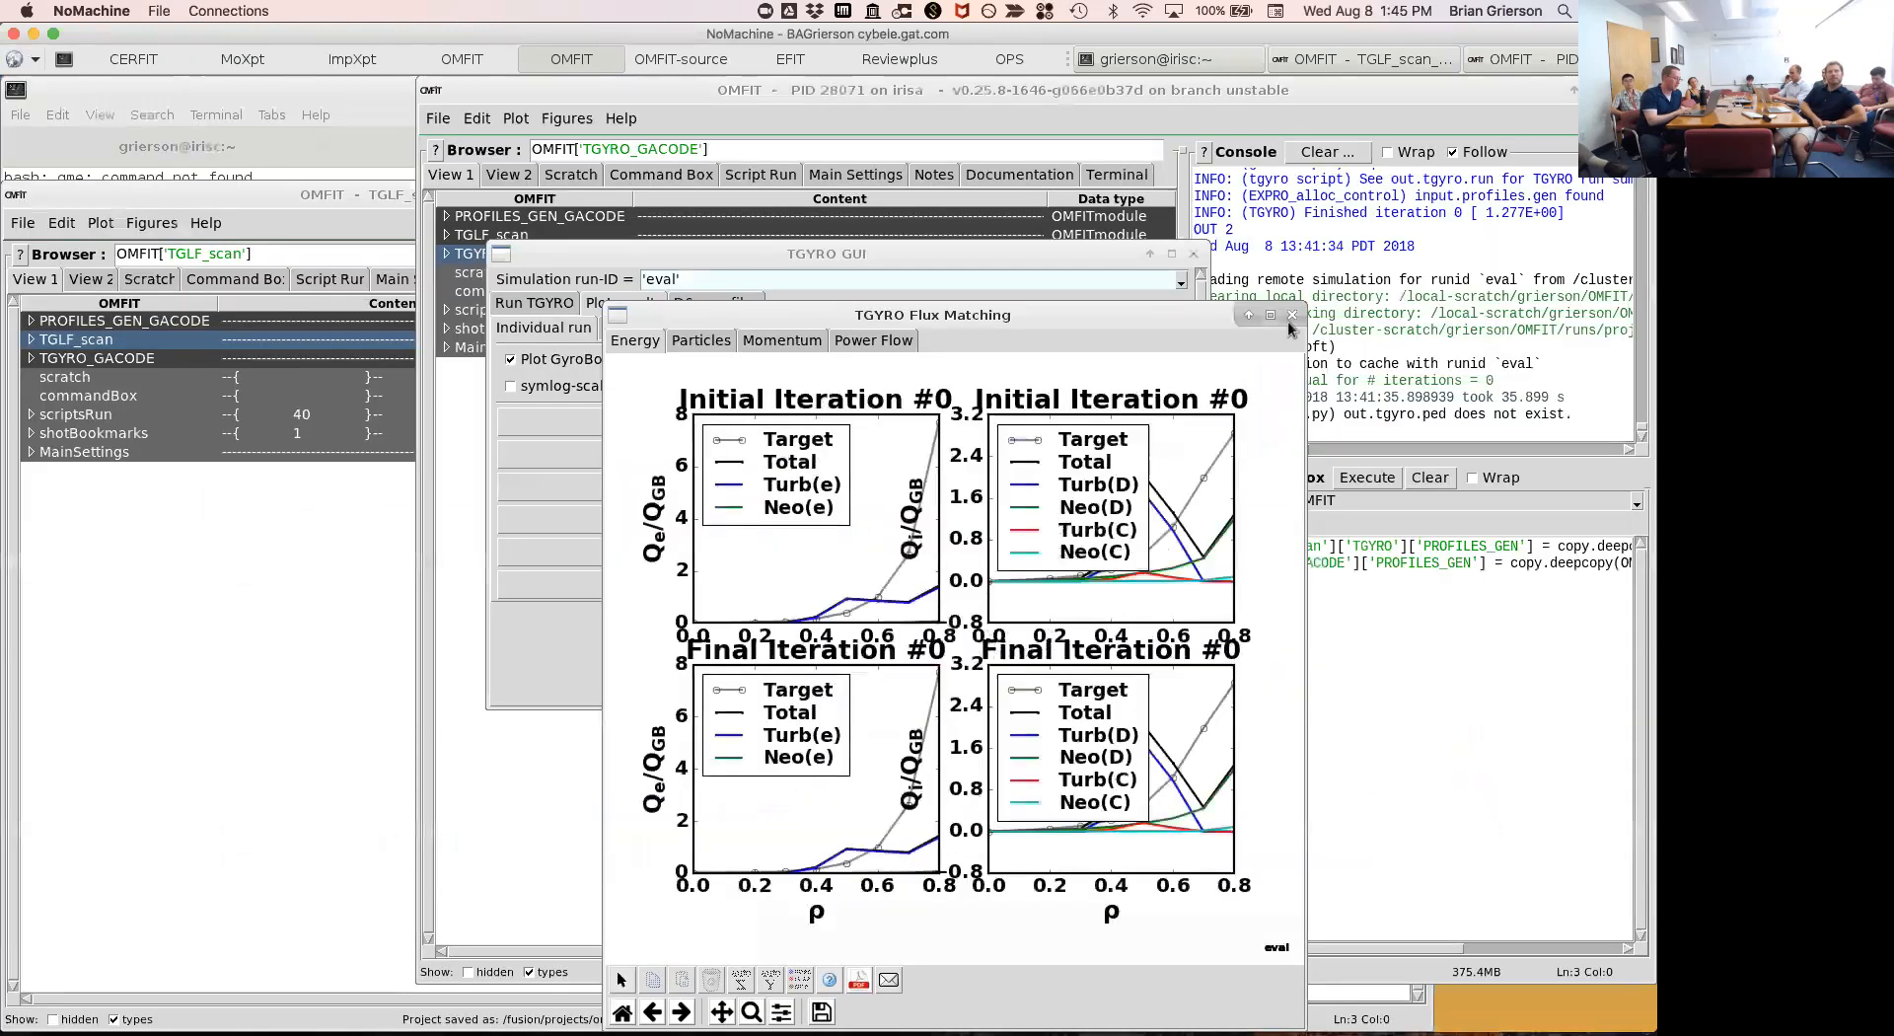
left_click(1292, 315)
Turn off GyroBohm normalization of the fluxes and plot the flux matching of the eval run in physical units.
left_click(670, 387)
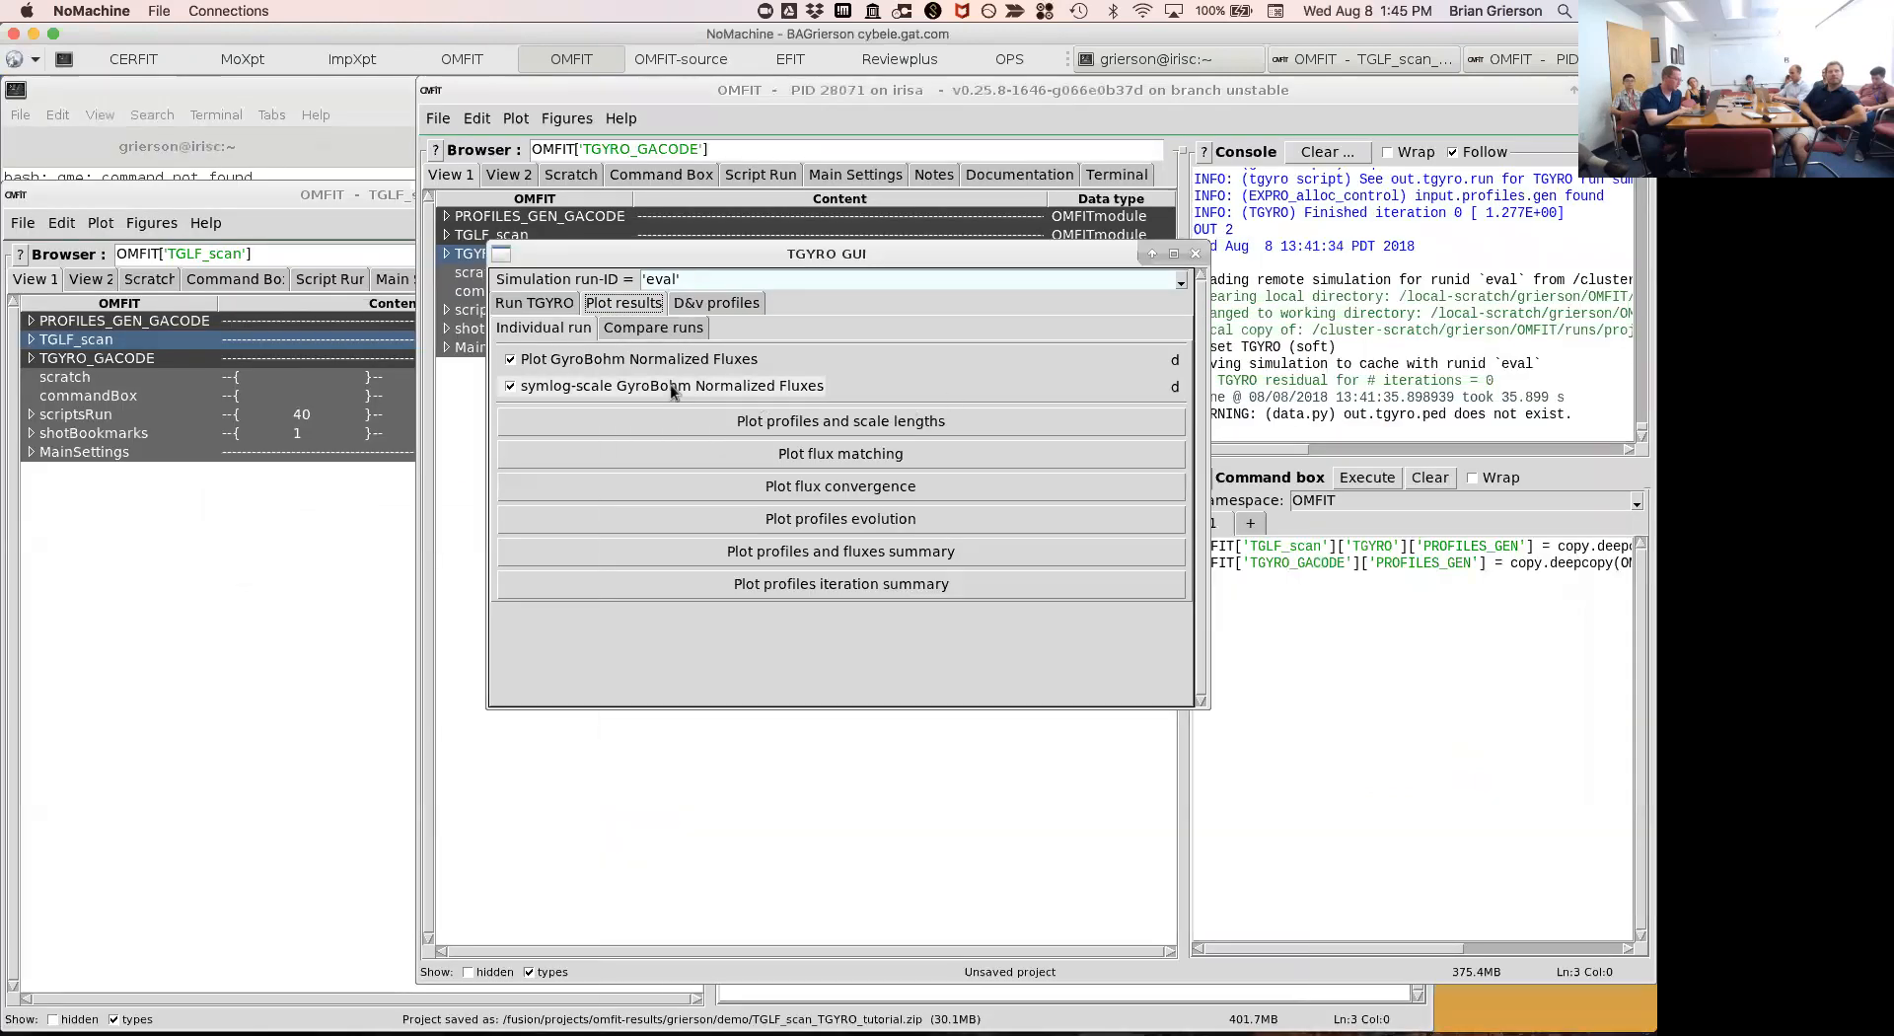
left_click(636, 367)
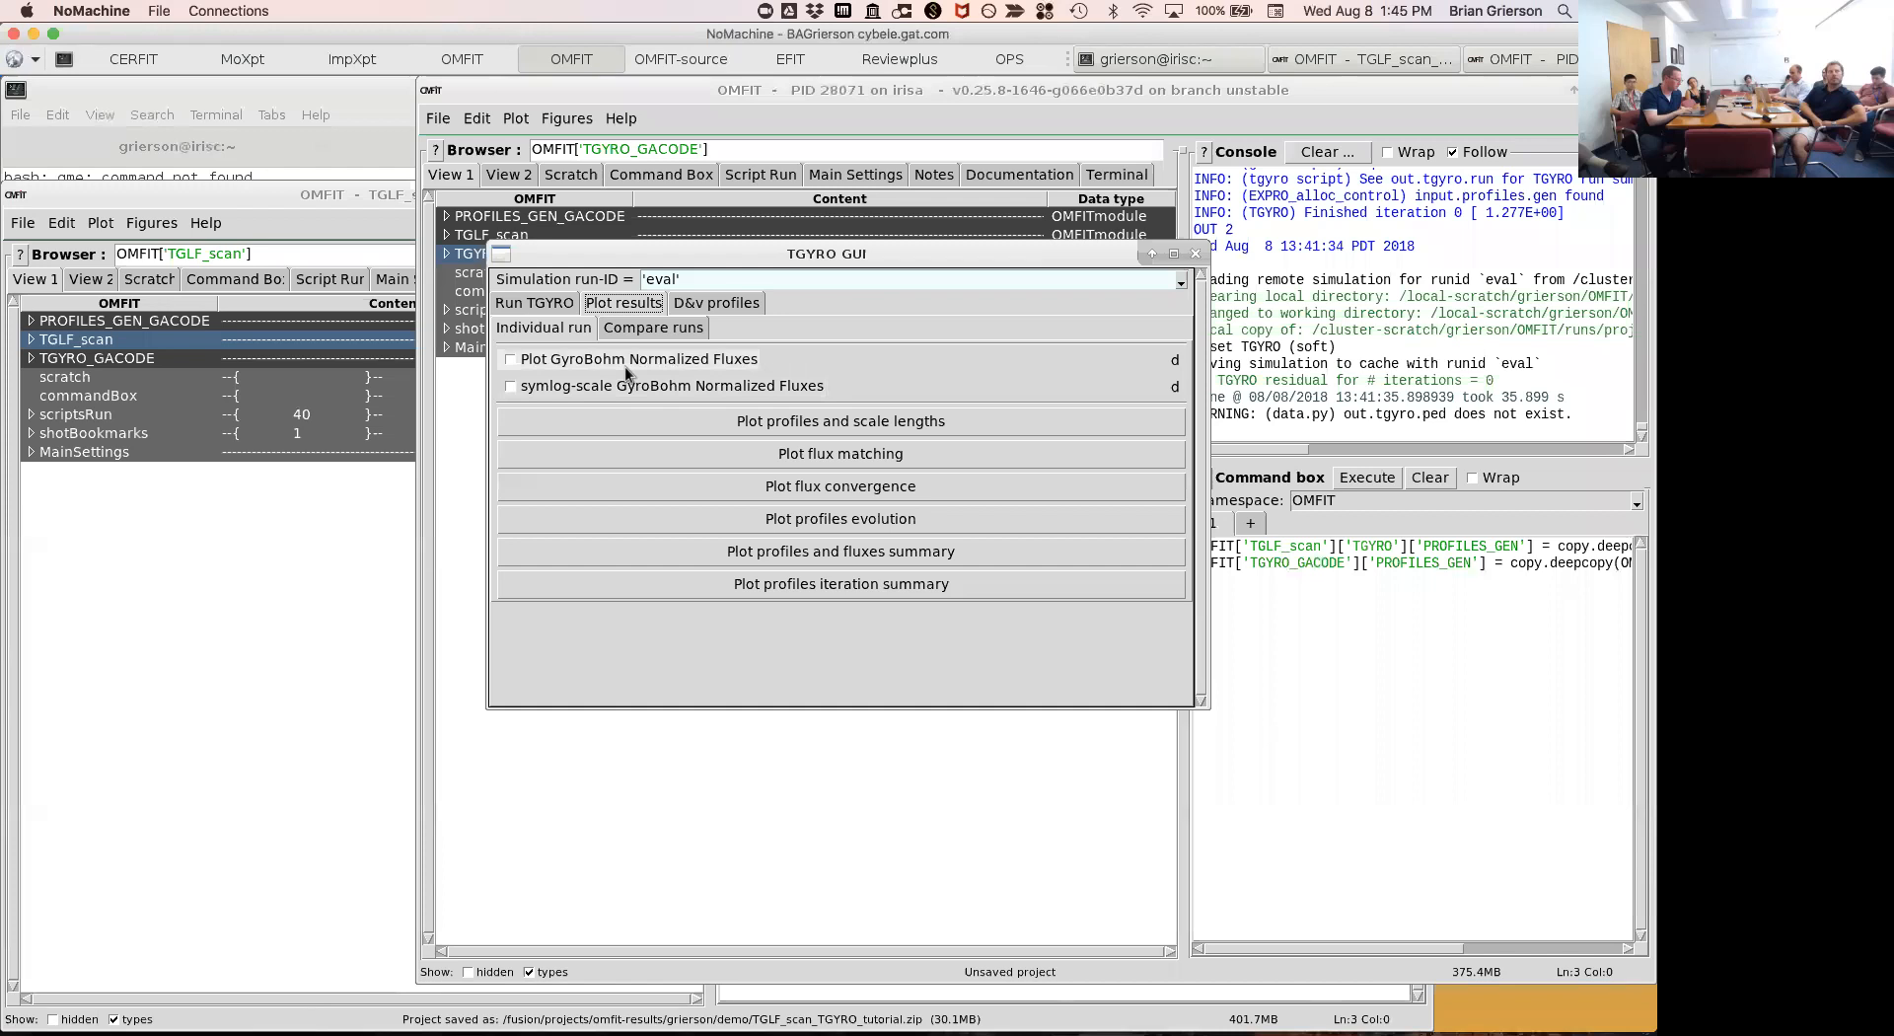
left_click(746, 448)
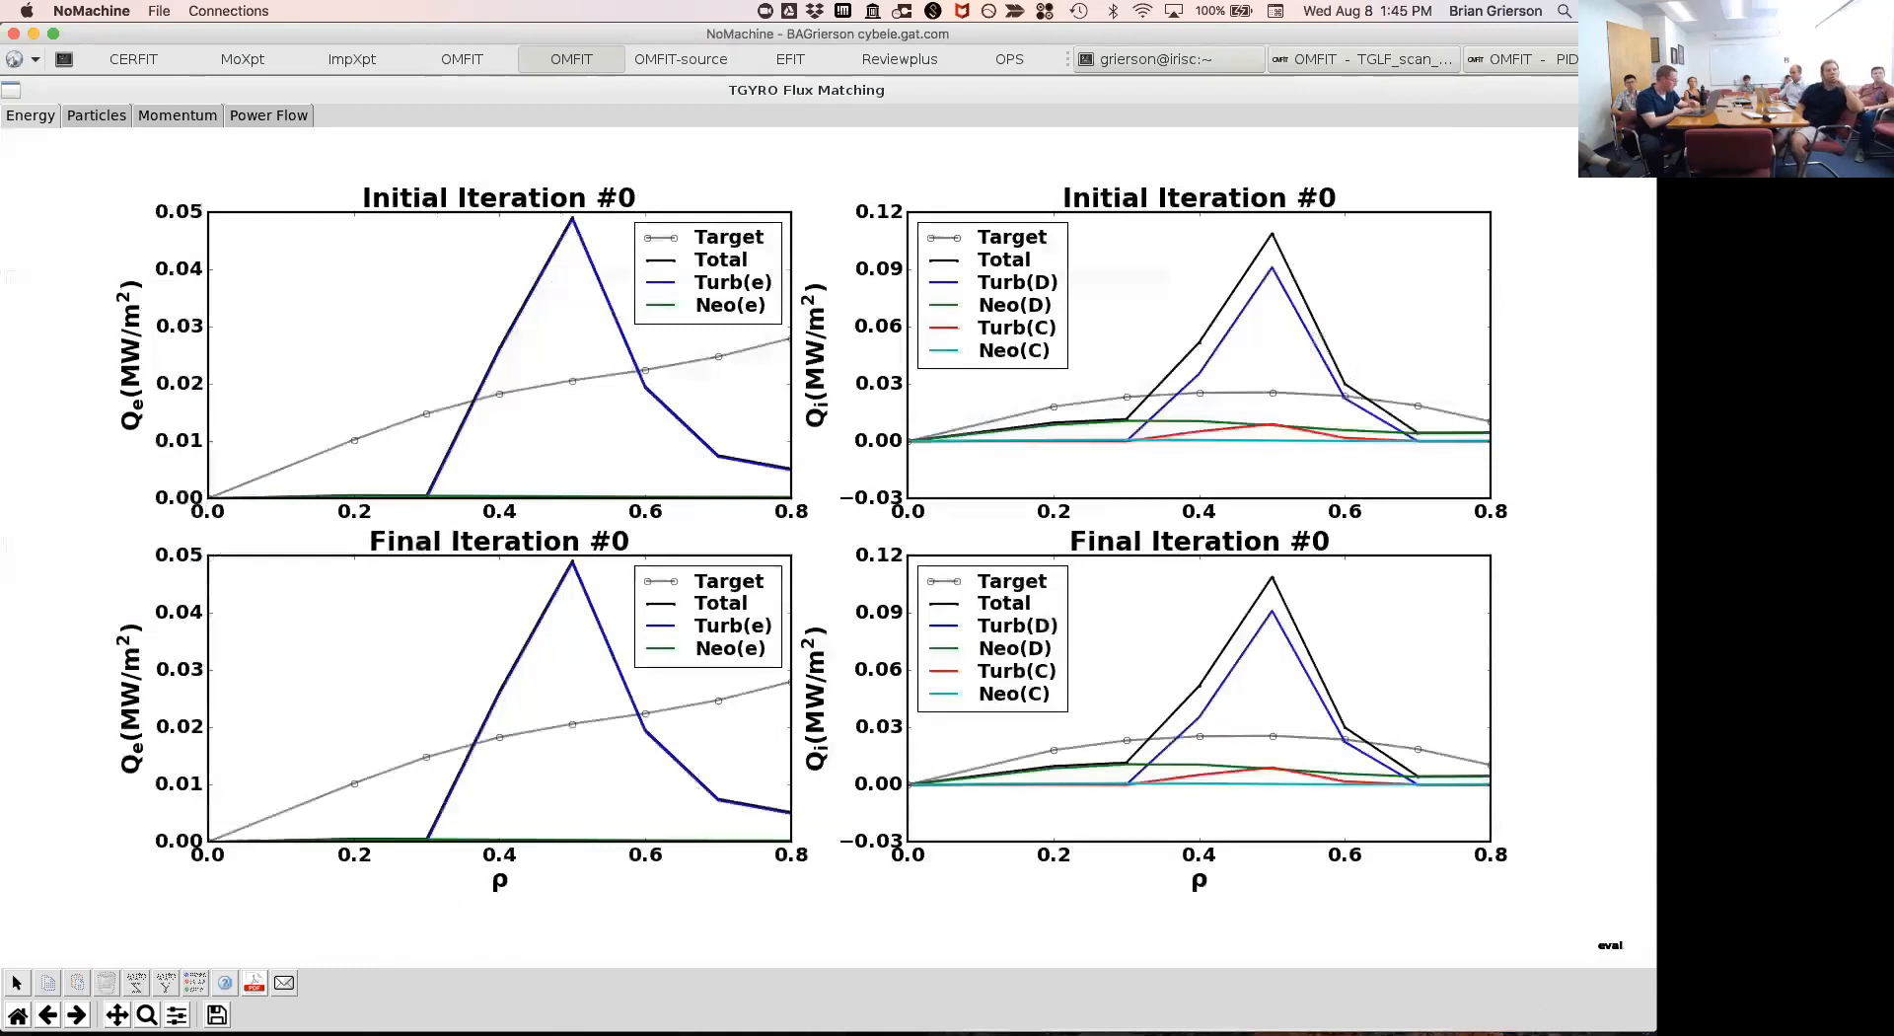
Zoom into the low-flux range of the initial-iteration ion energy flux plot, and restore the figure window's size.
left_click(147, 1015)
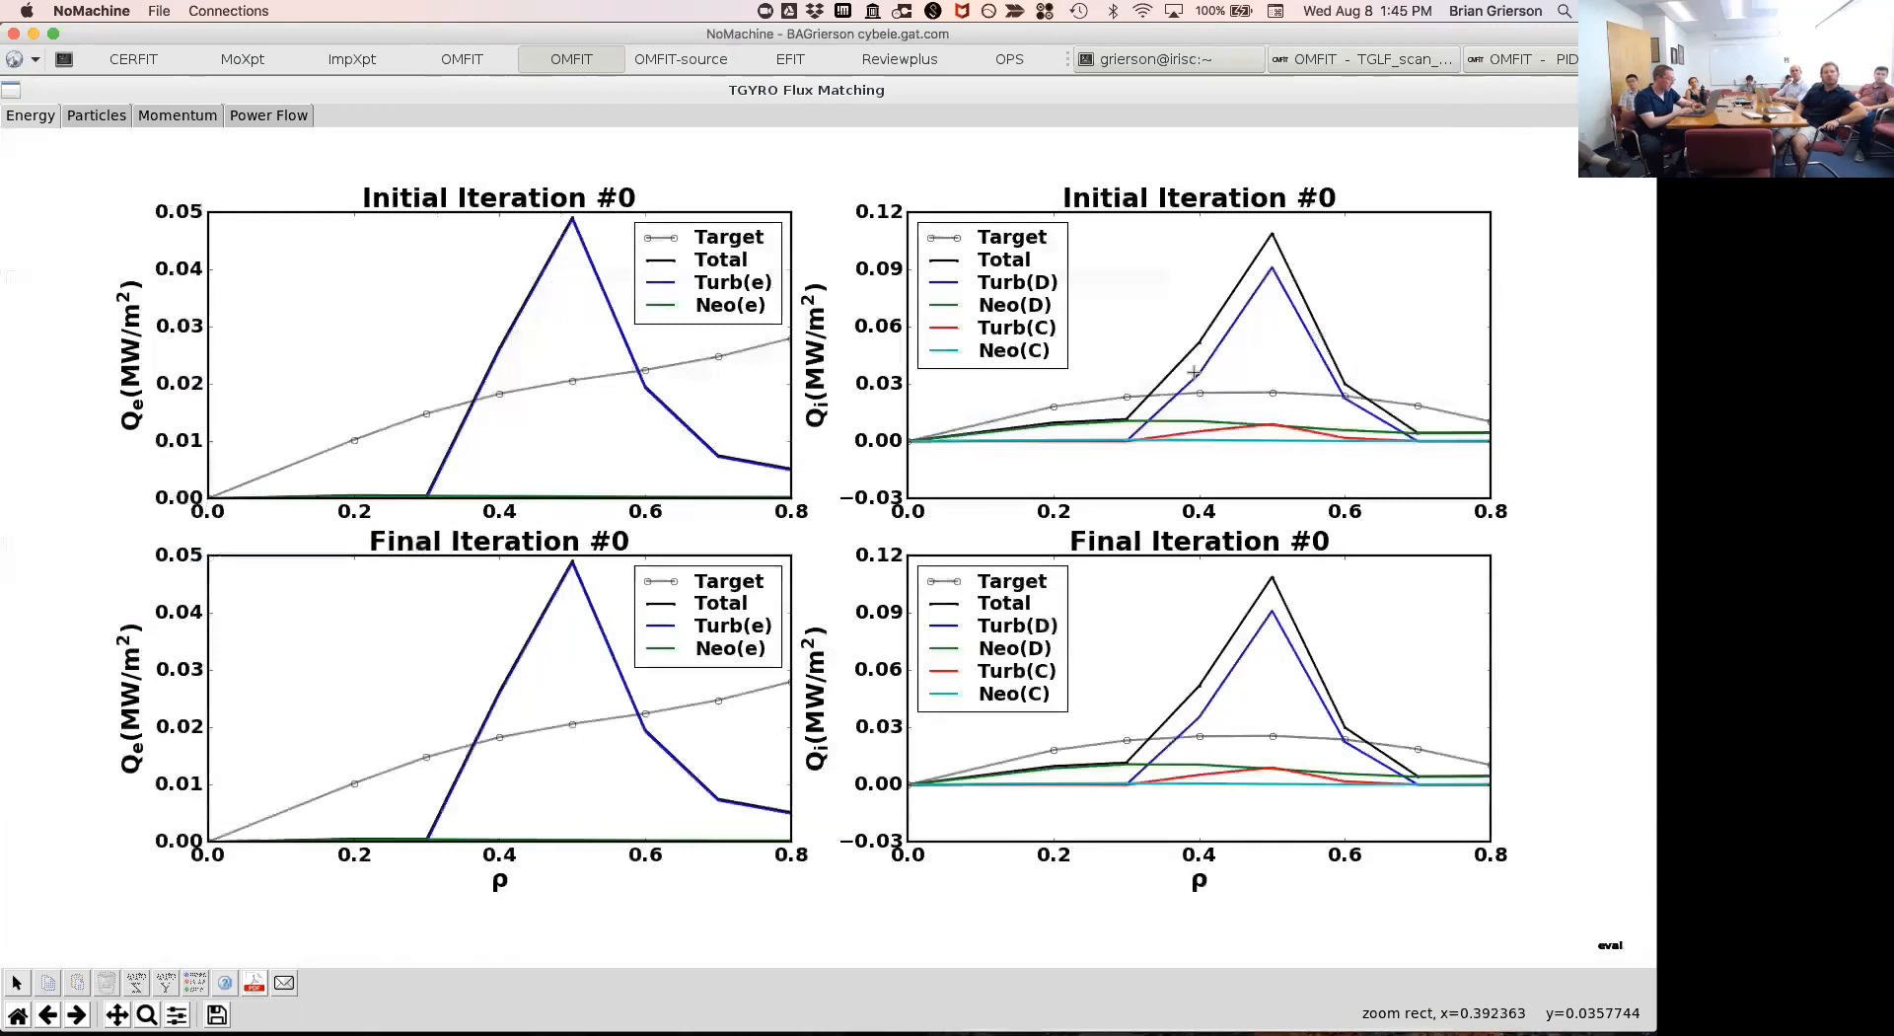
left_click_drag(1193, 373, 1190, 446)
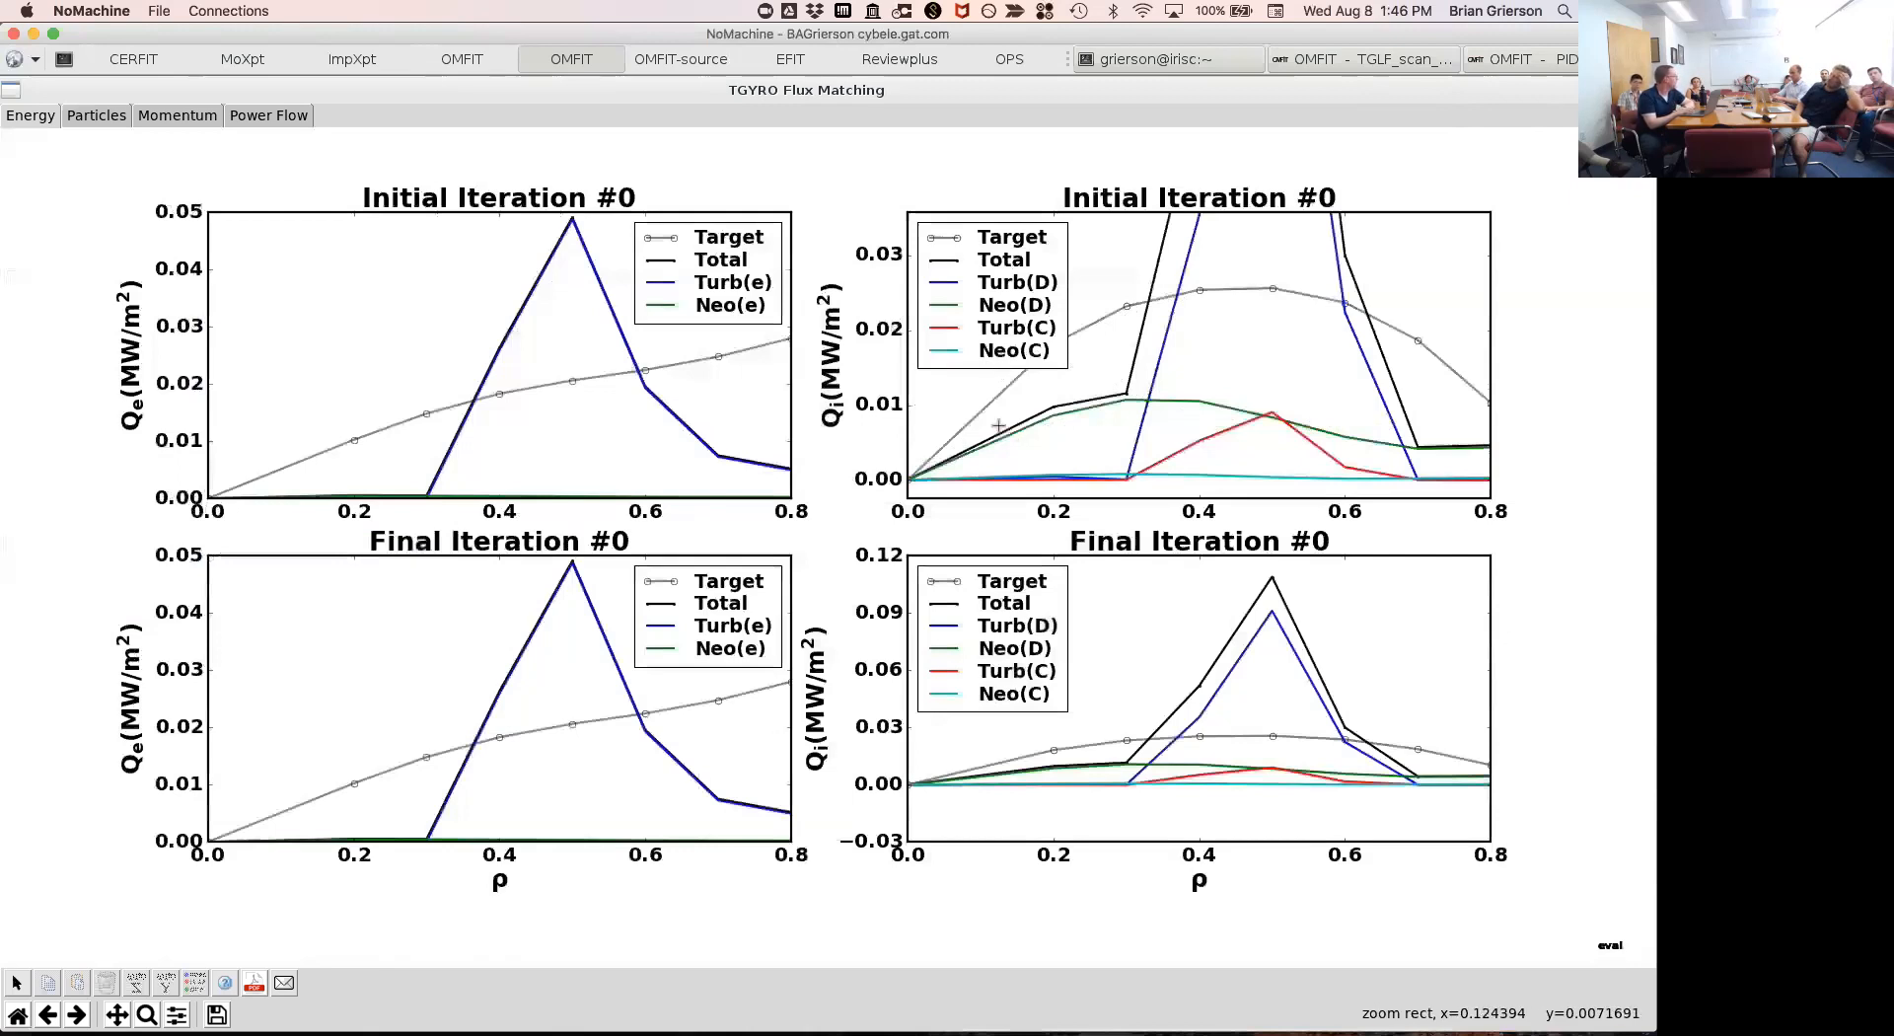
double_click(884, 93)
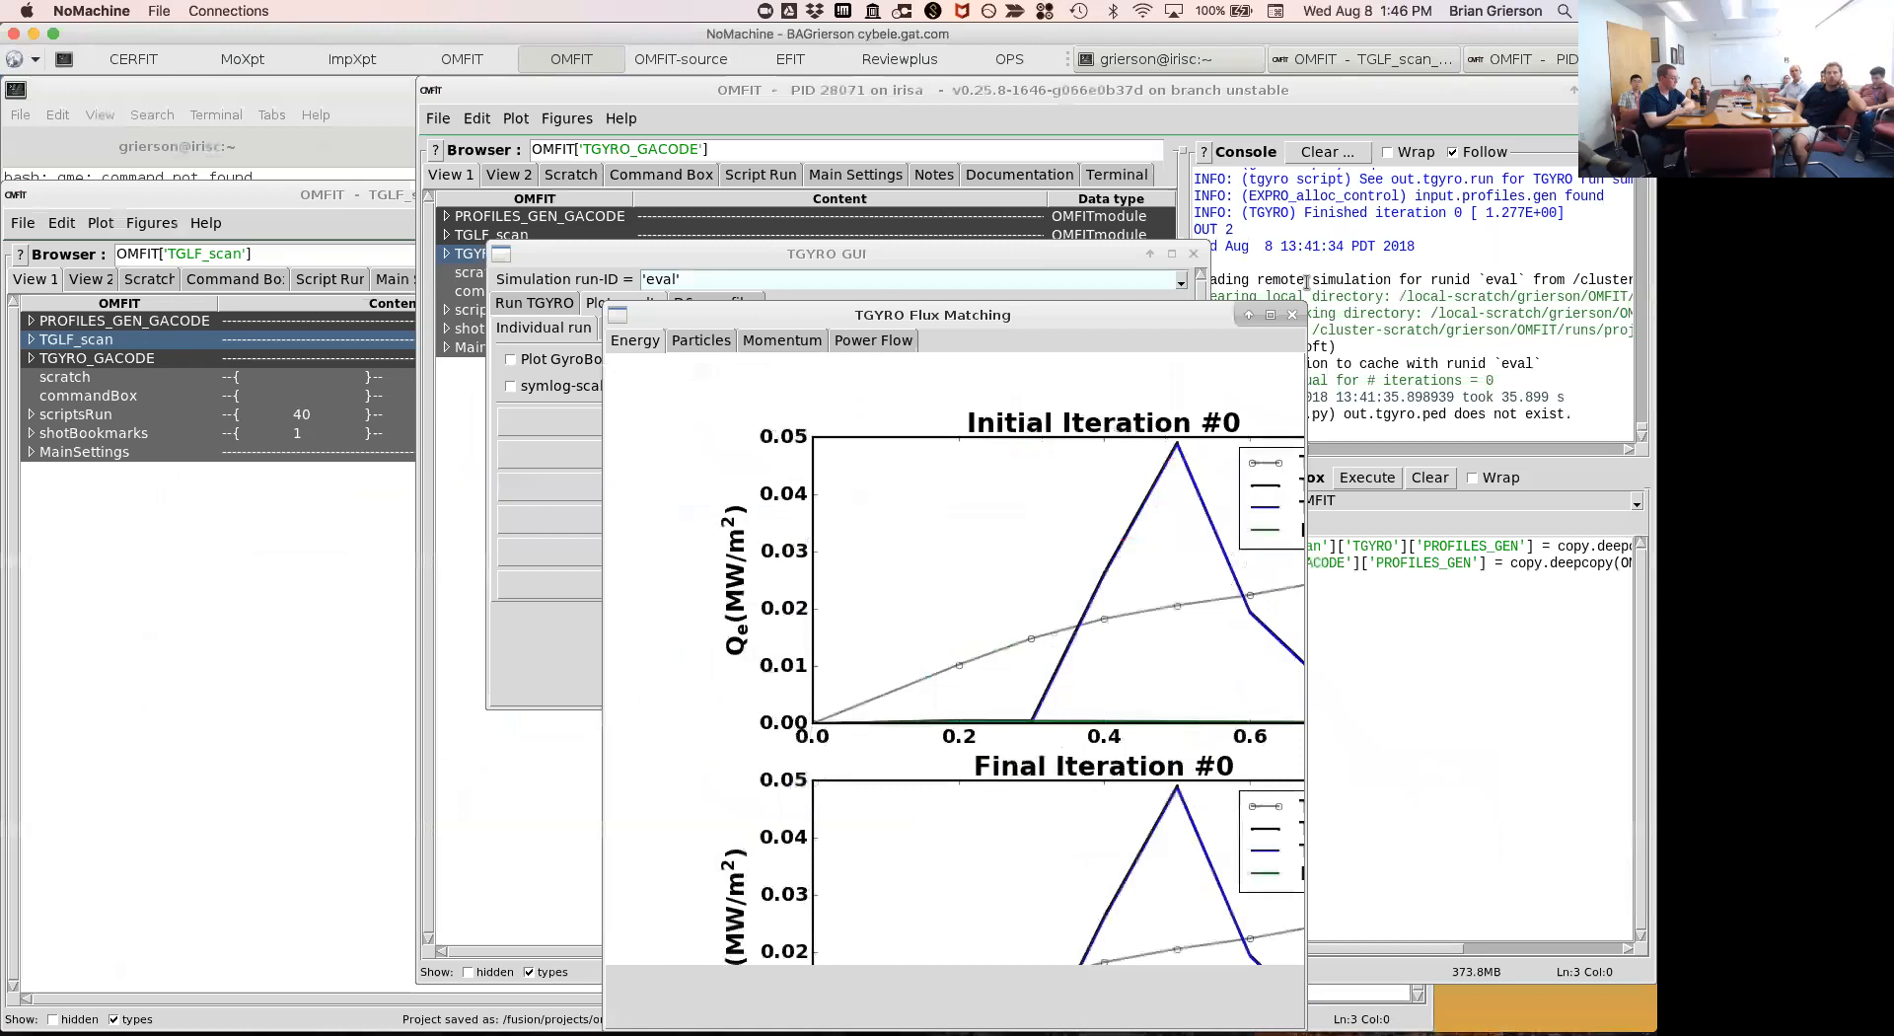
Review the particle flux, momentum flux and power flow plots of the flux matching figure, and close it.
left_click(702, 341)
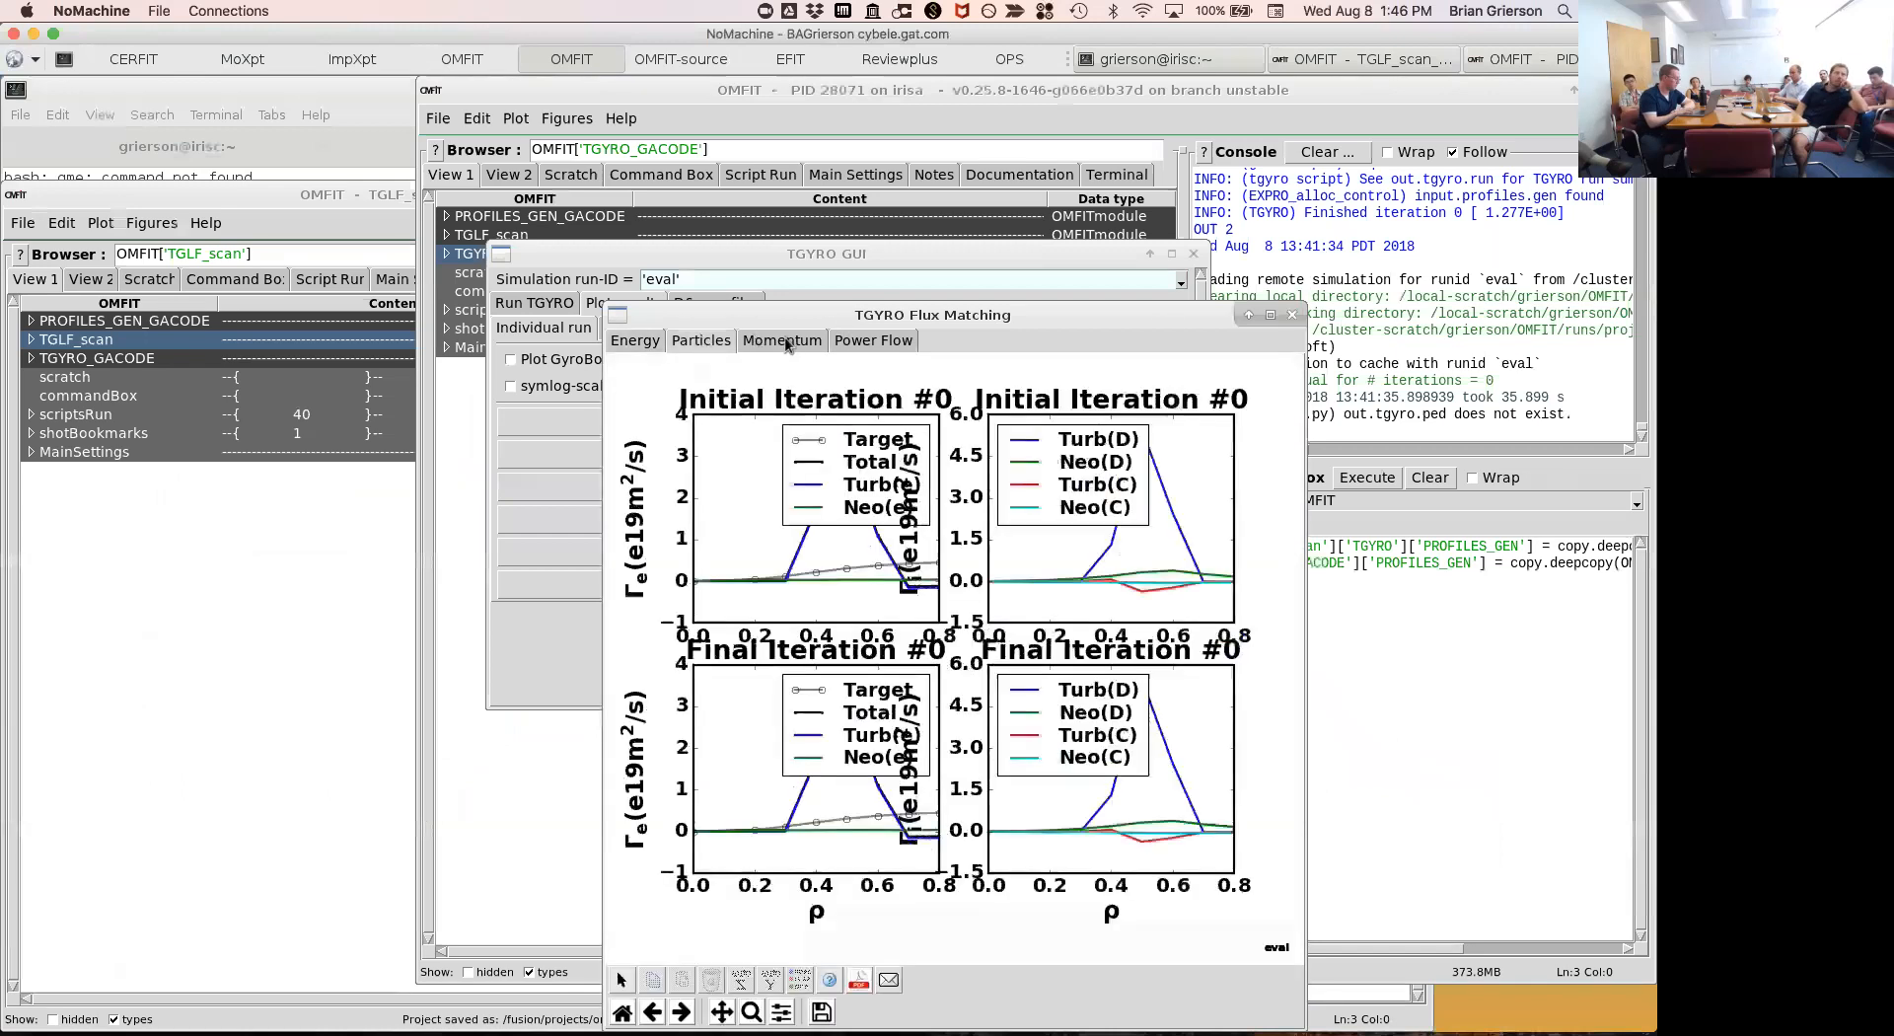
left_click(790, 340)
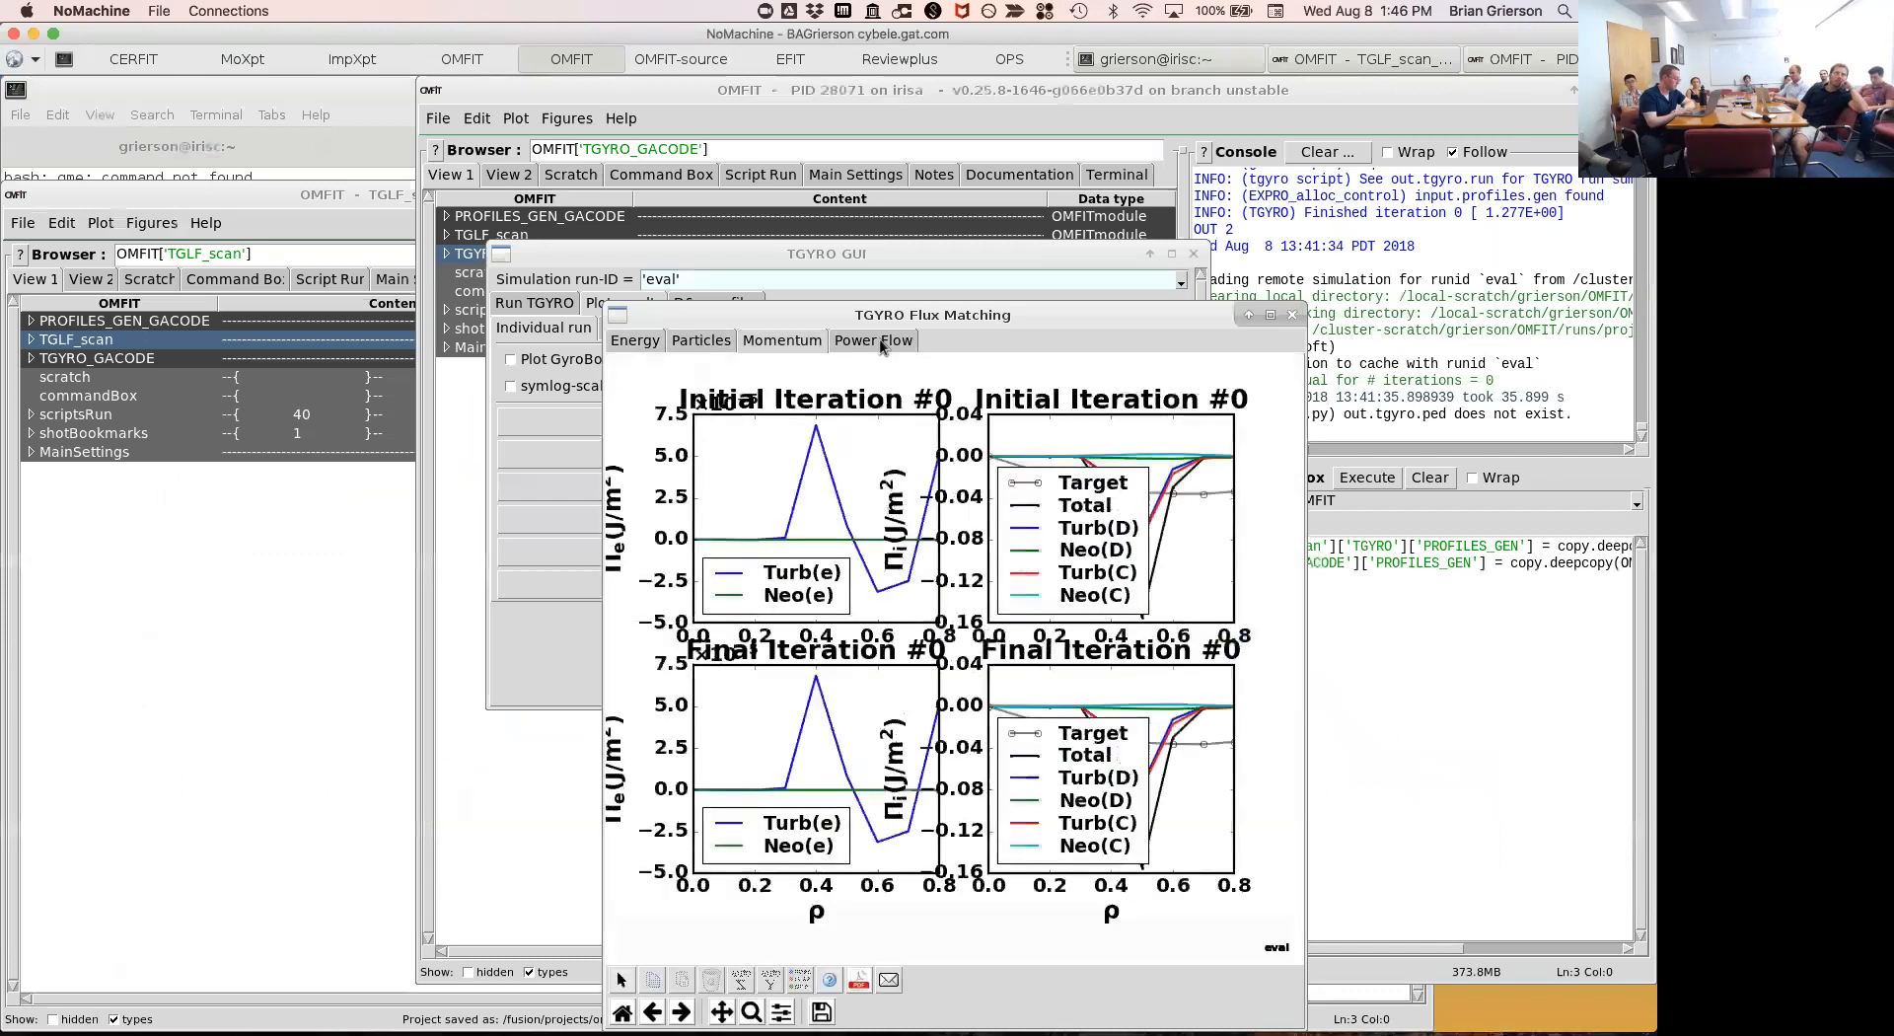
left_click(879, 339)
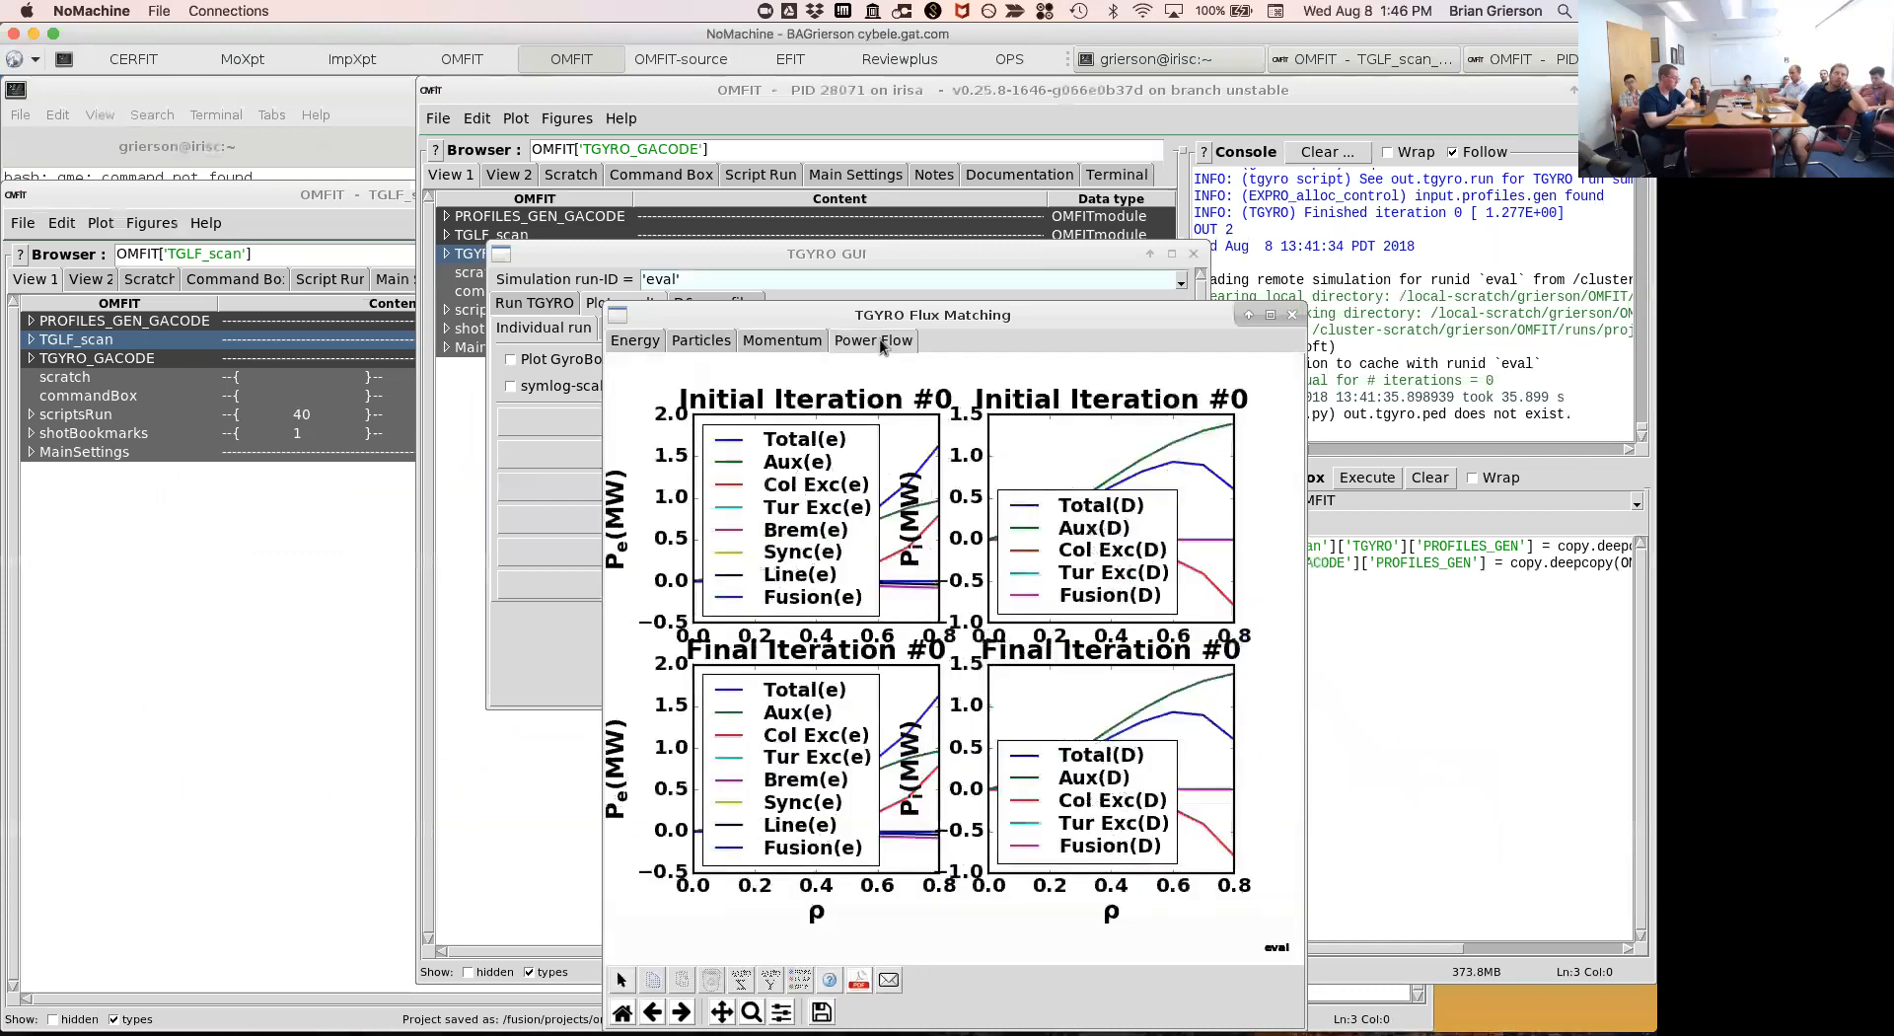
double_click(849, 316)
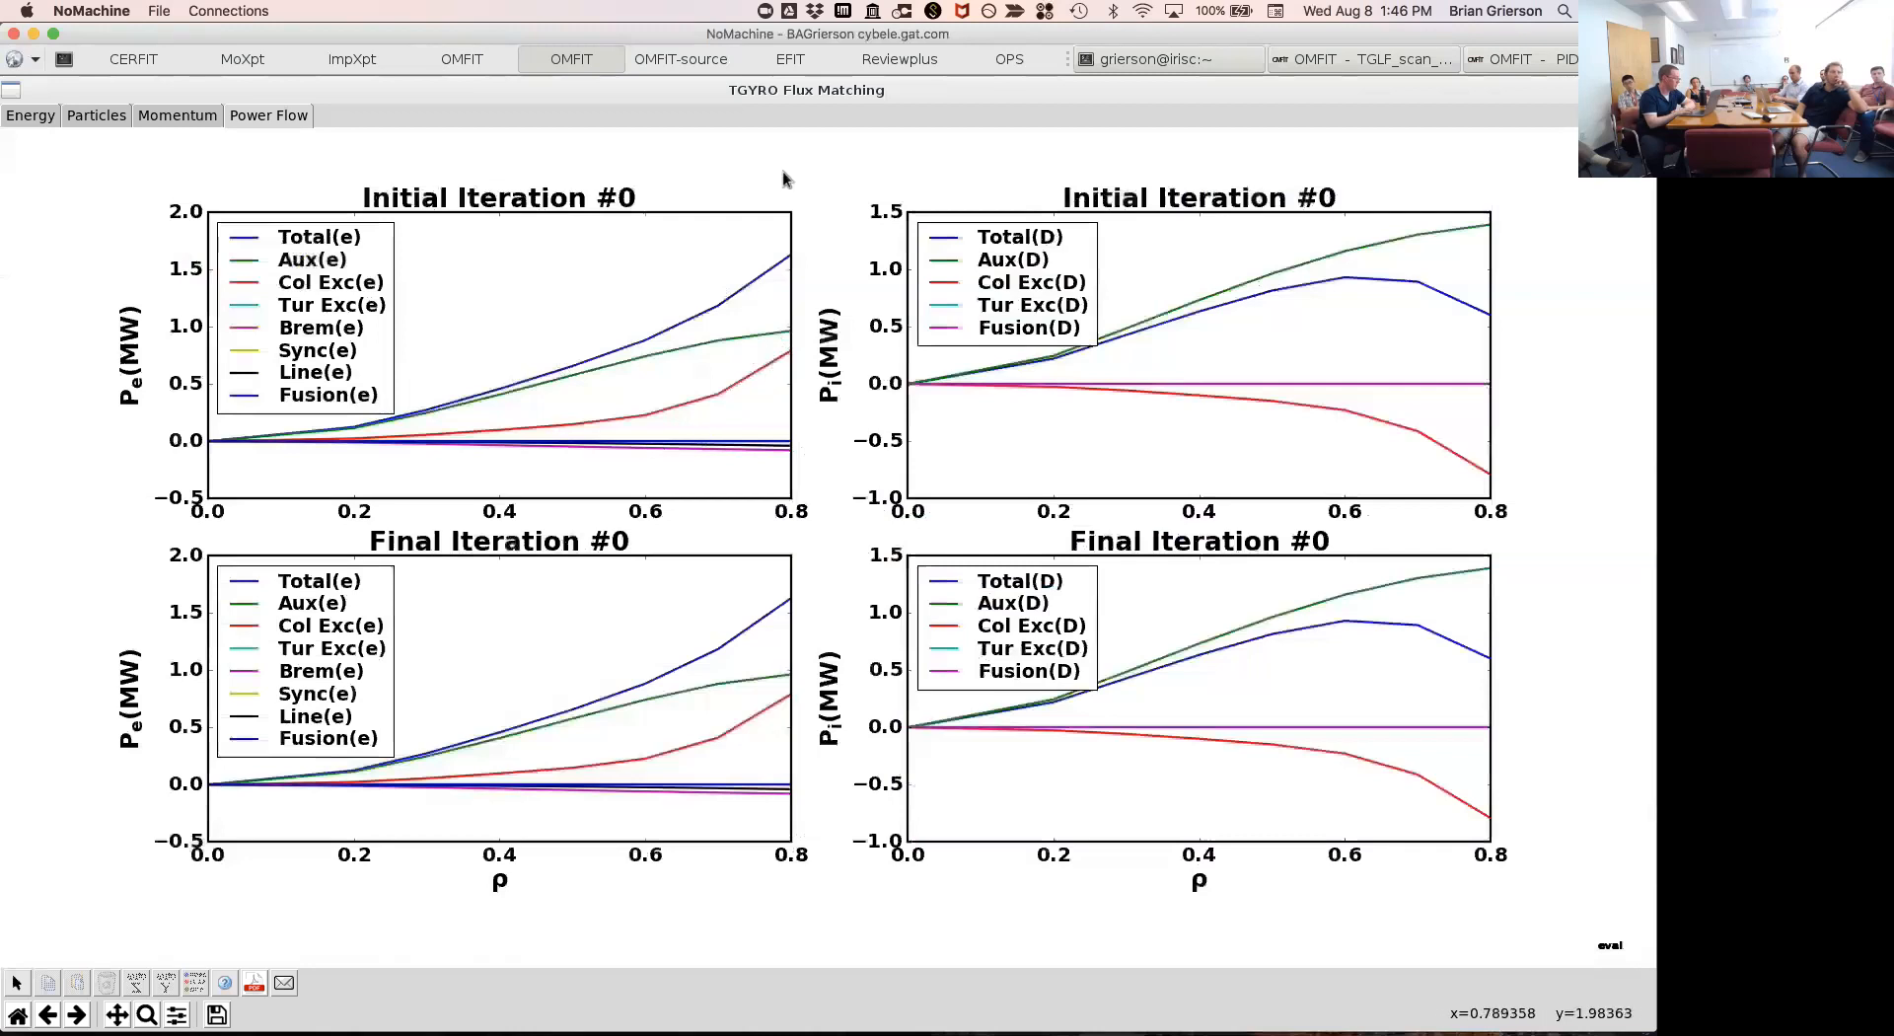
double_click(758, 91)
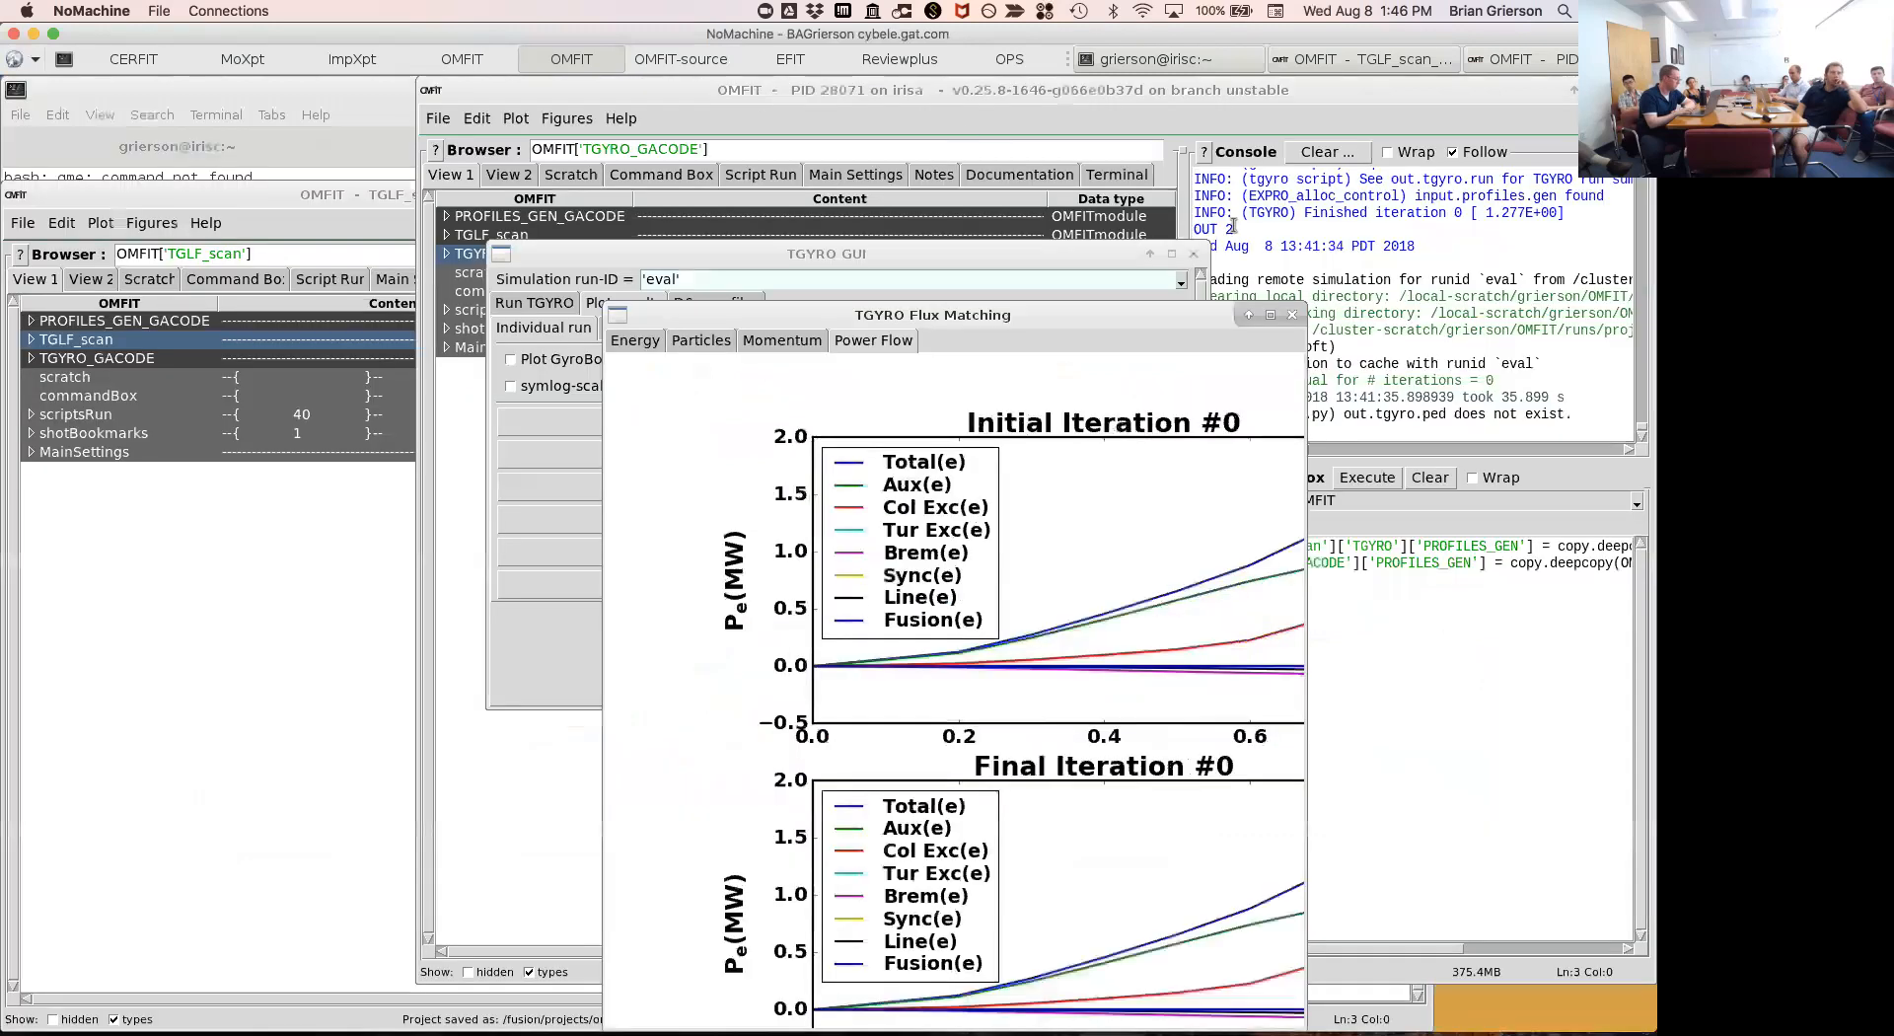
left_click(1296, 311)
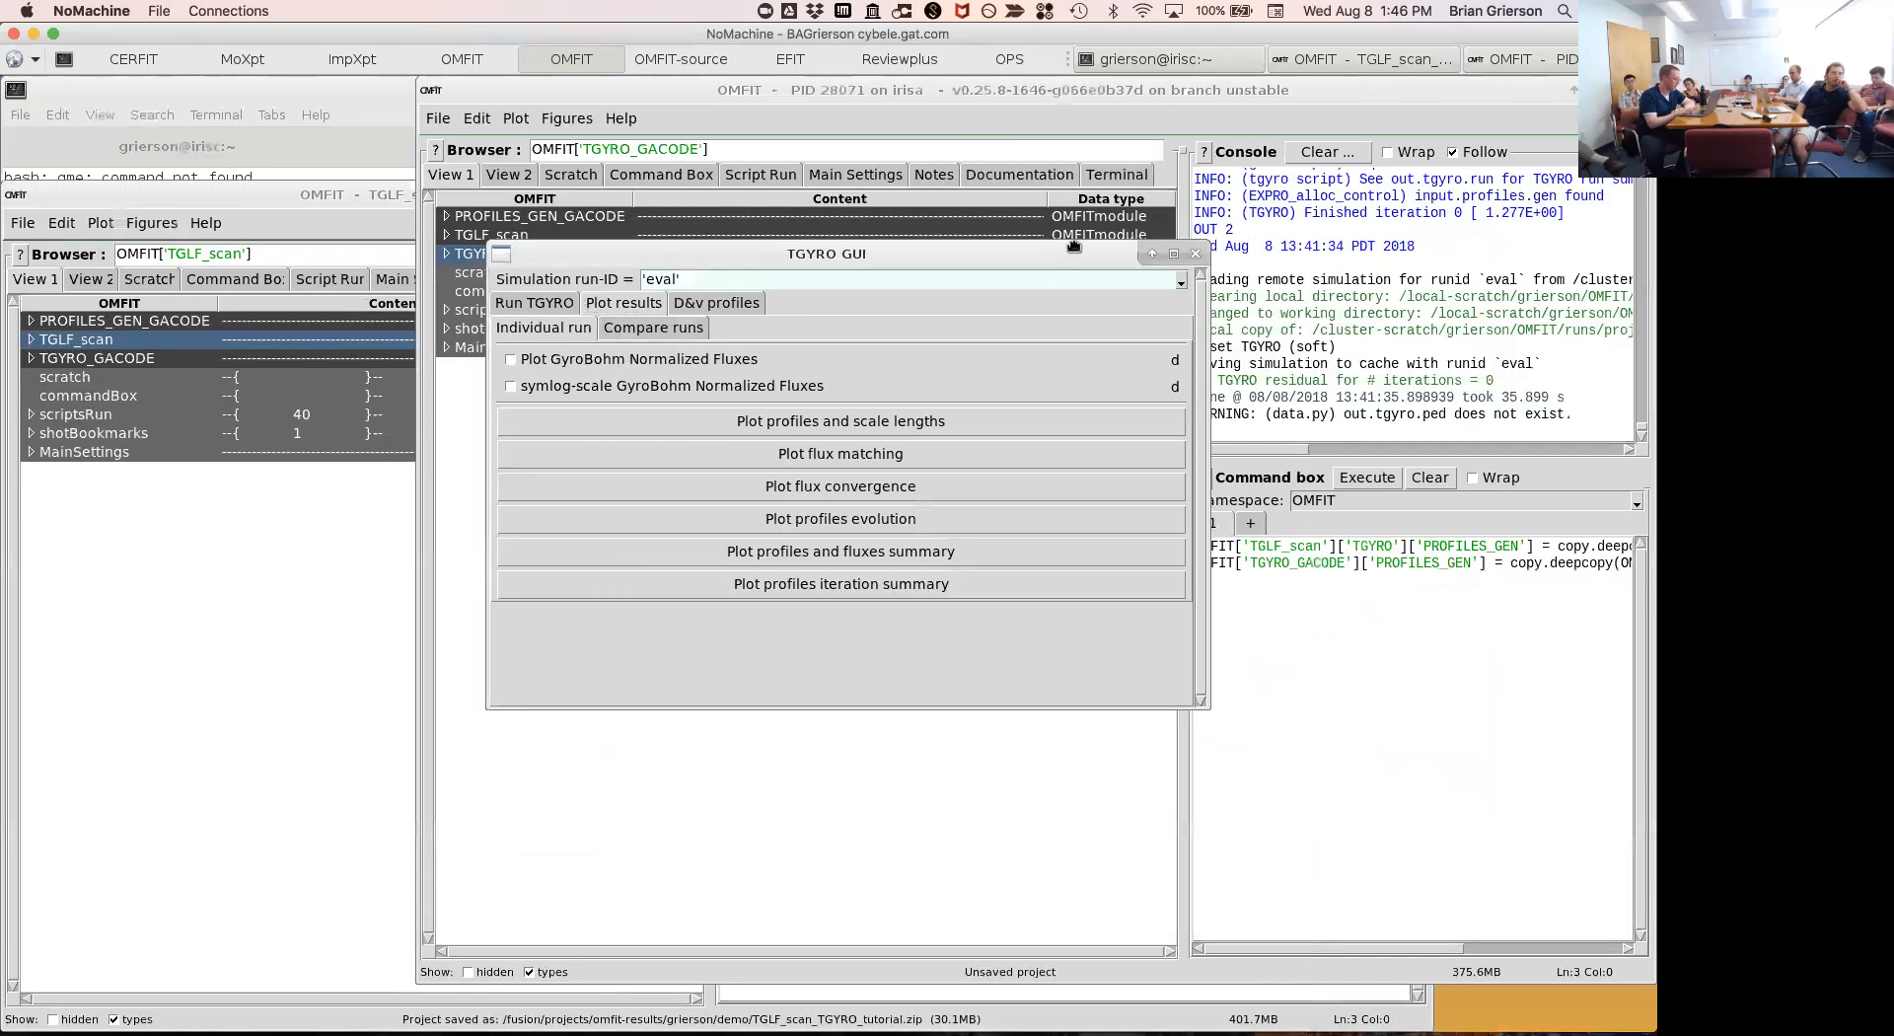
Return to the TGYRO run settings and set the simulation run-ID to 'Te'.
left_click_drag(1048, 257, 1089, 252)
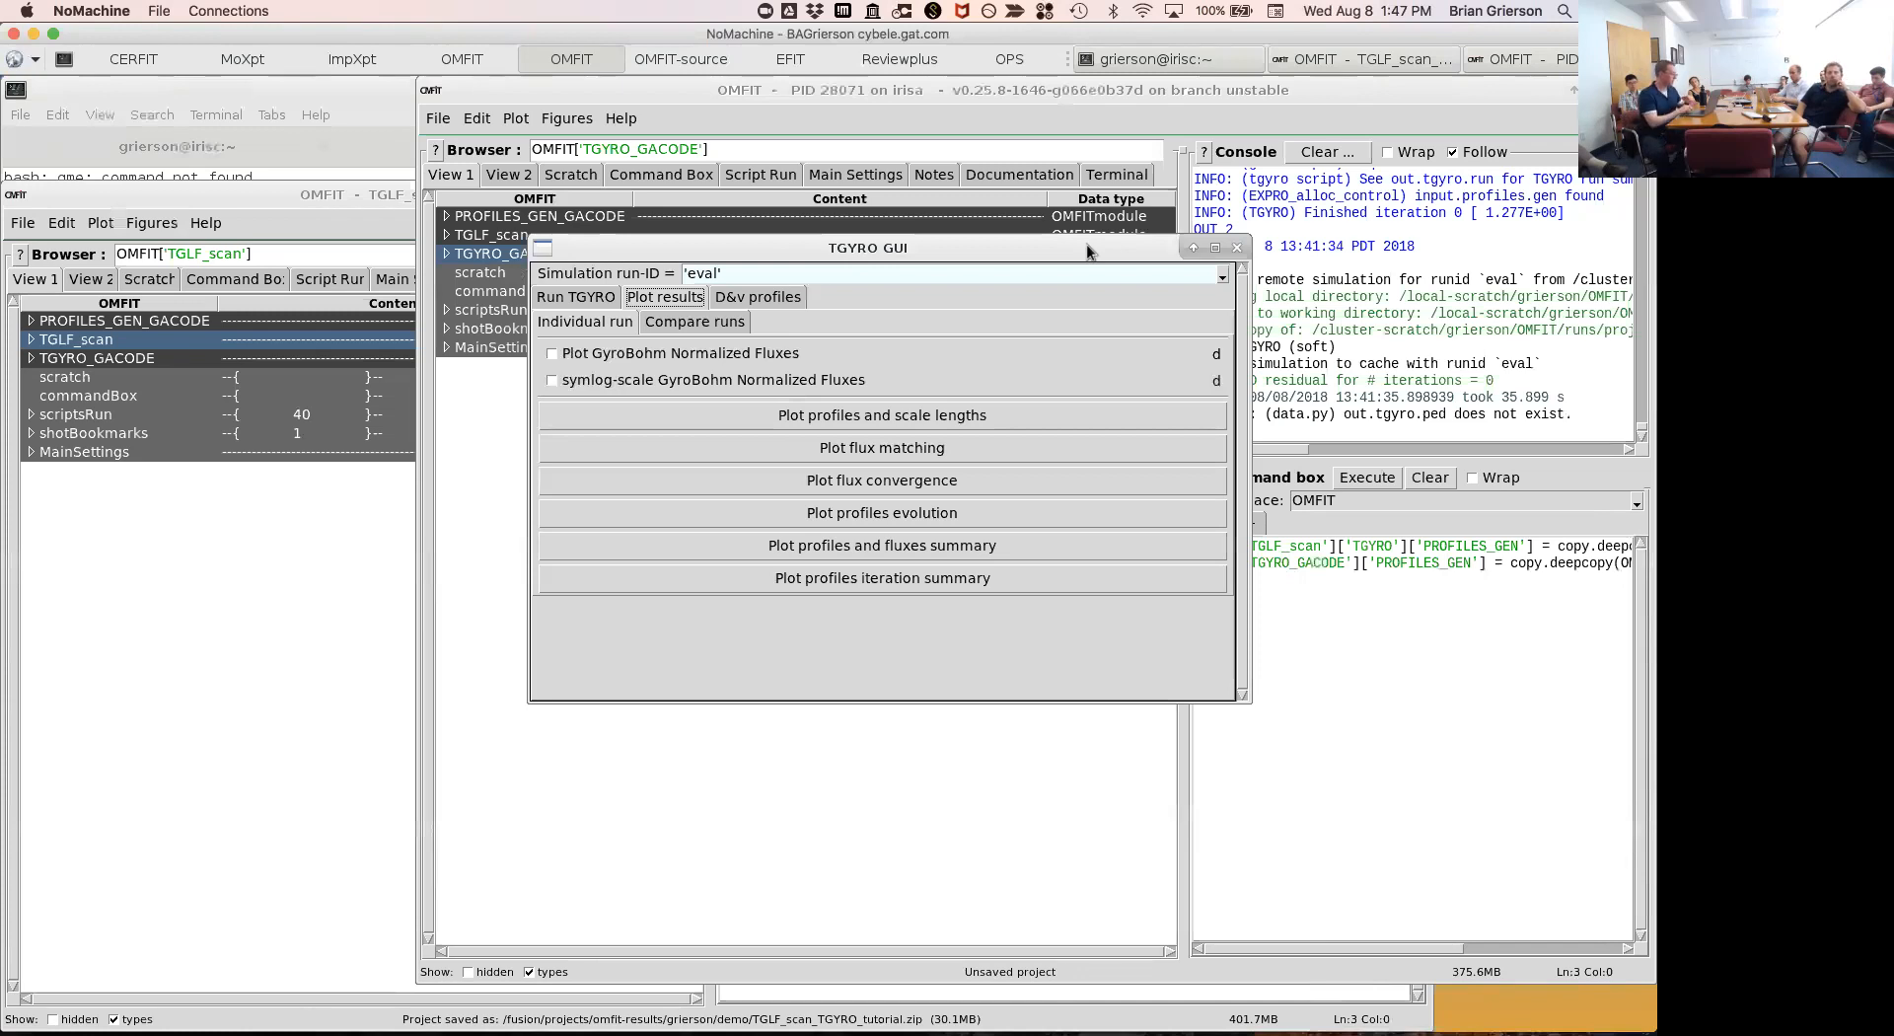
left_click(583, 298)
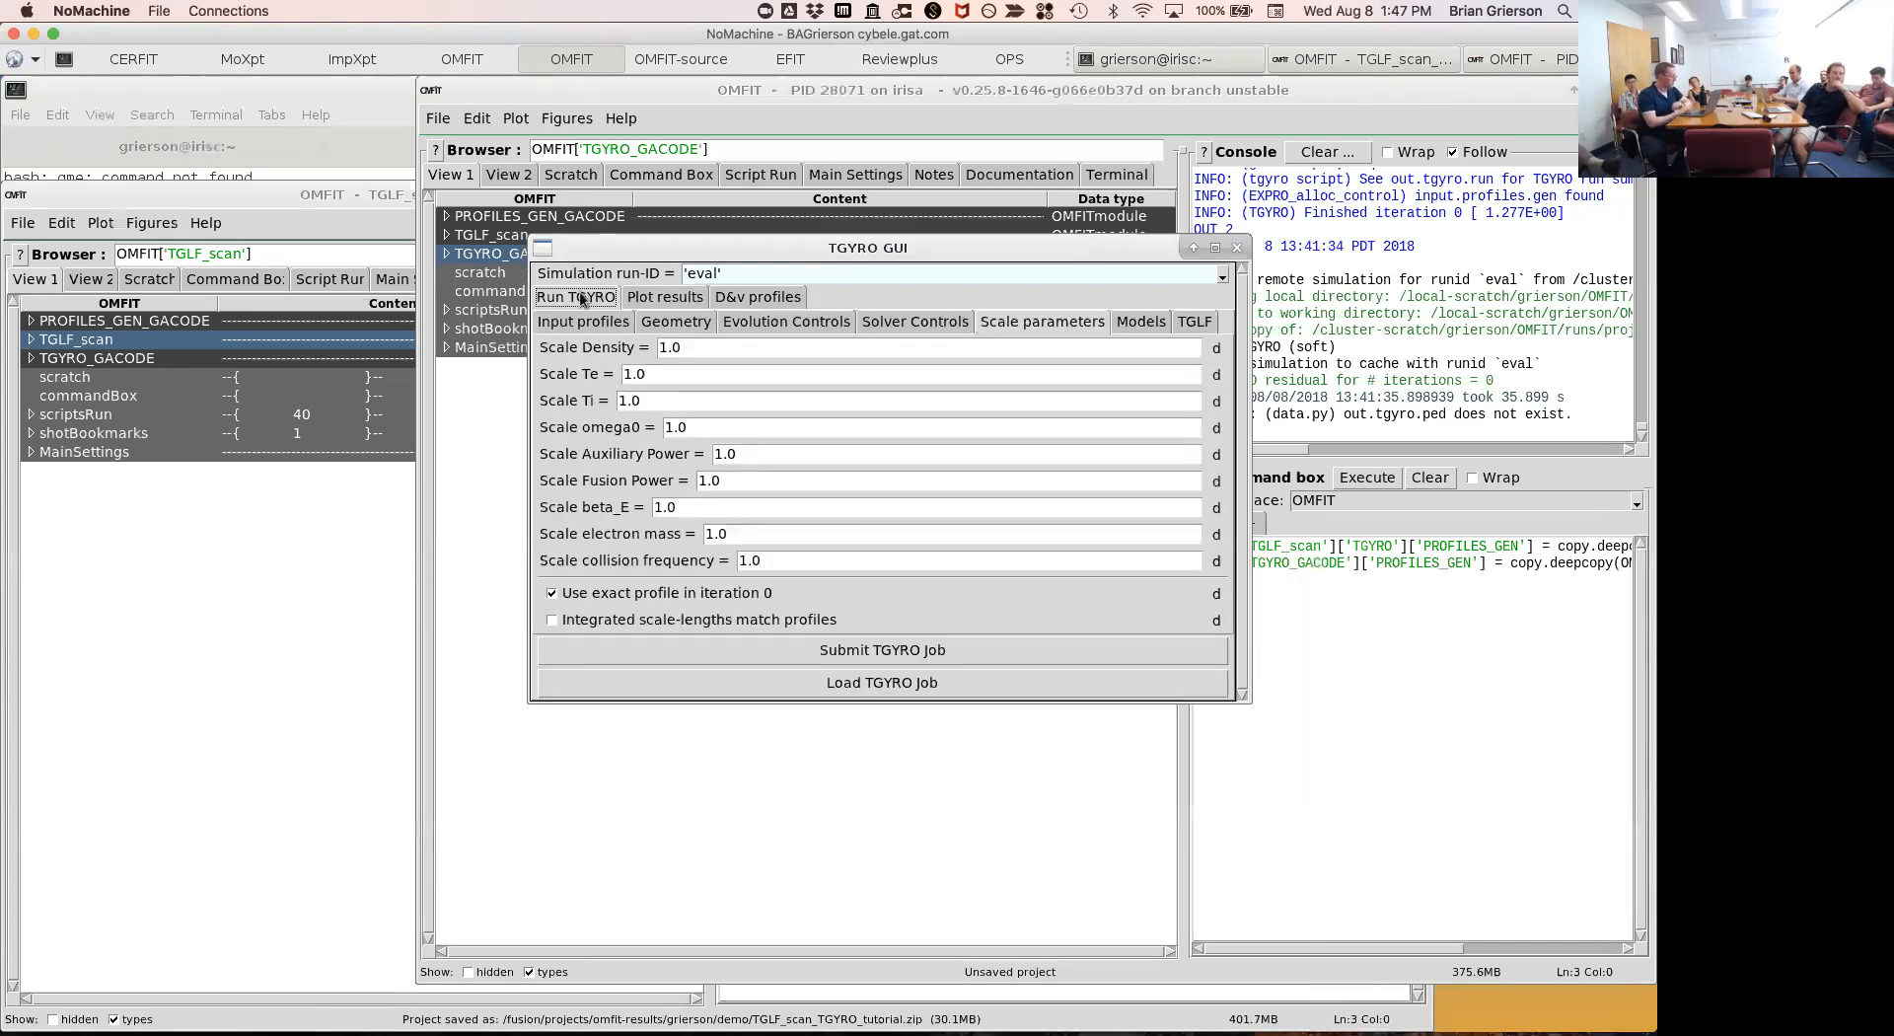
left_click(908, 270)
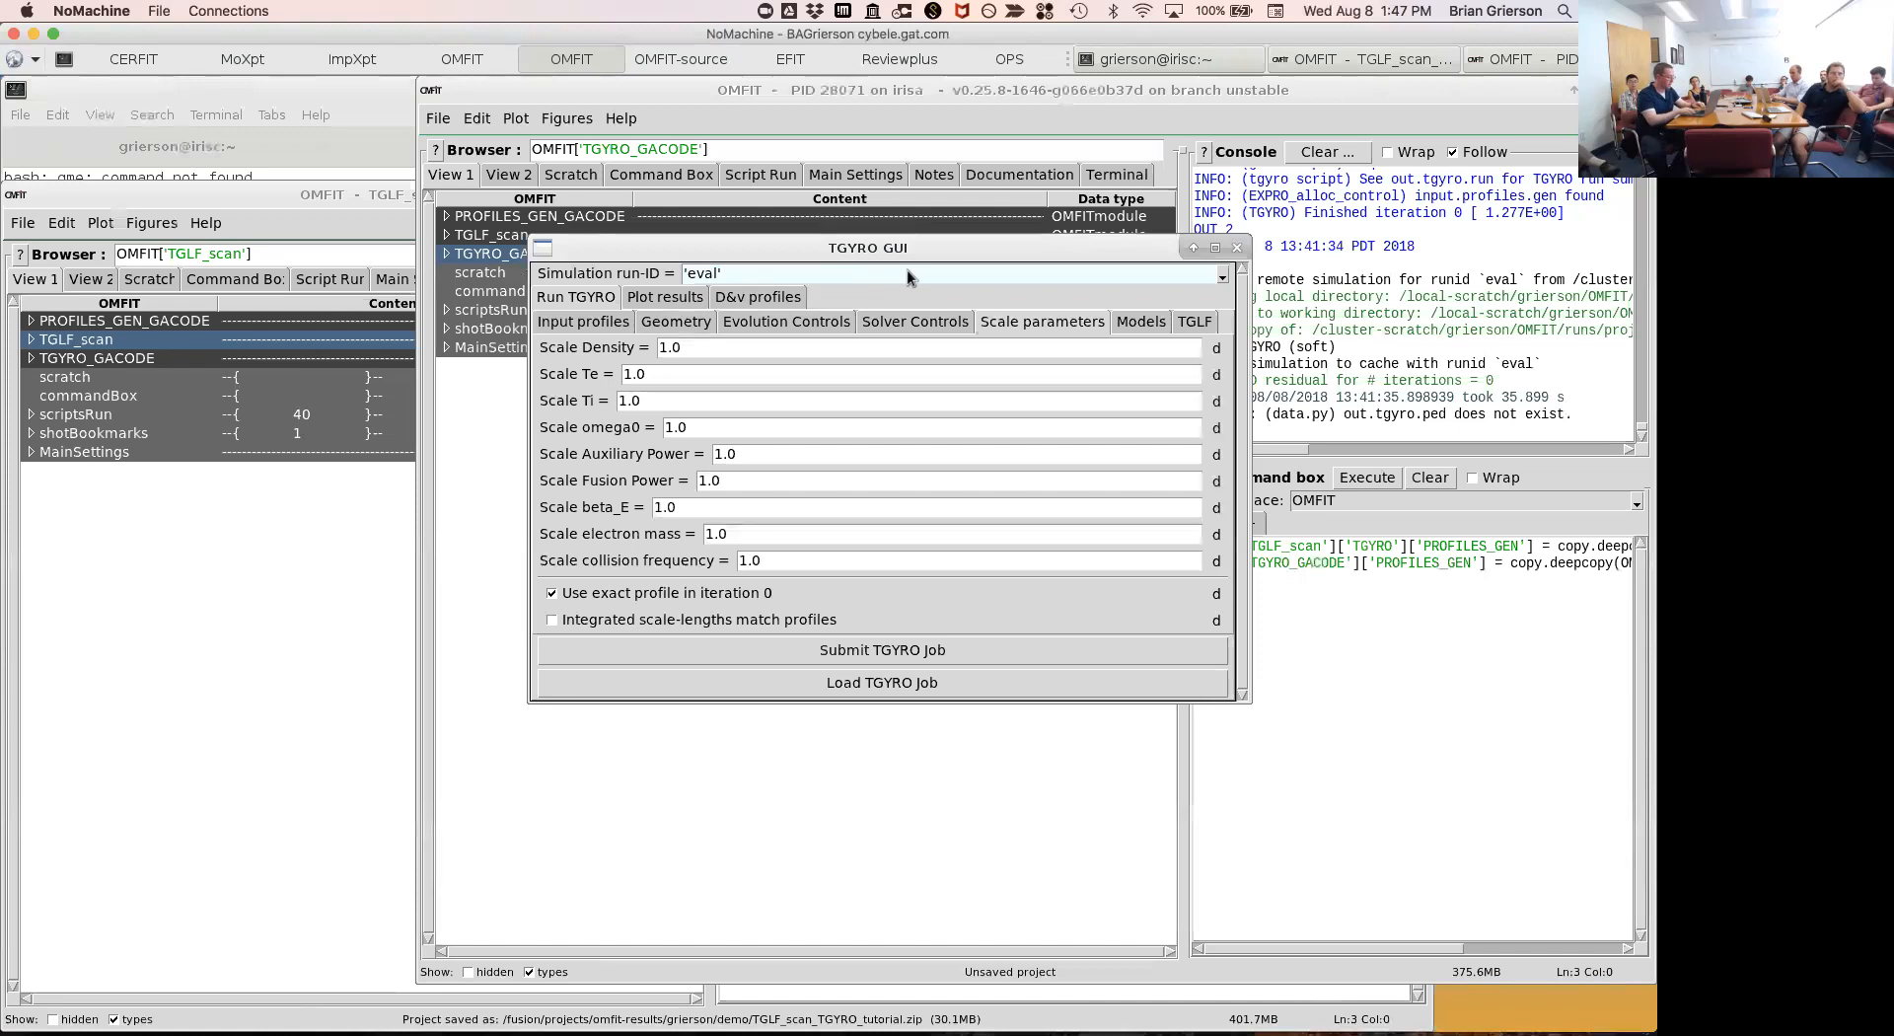
key("BackSpace")
key("BackSpace")
key("BackSpace")
key("BackSpace")
key("BackSpace")
type("Te")
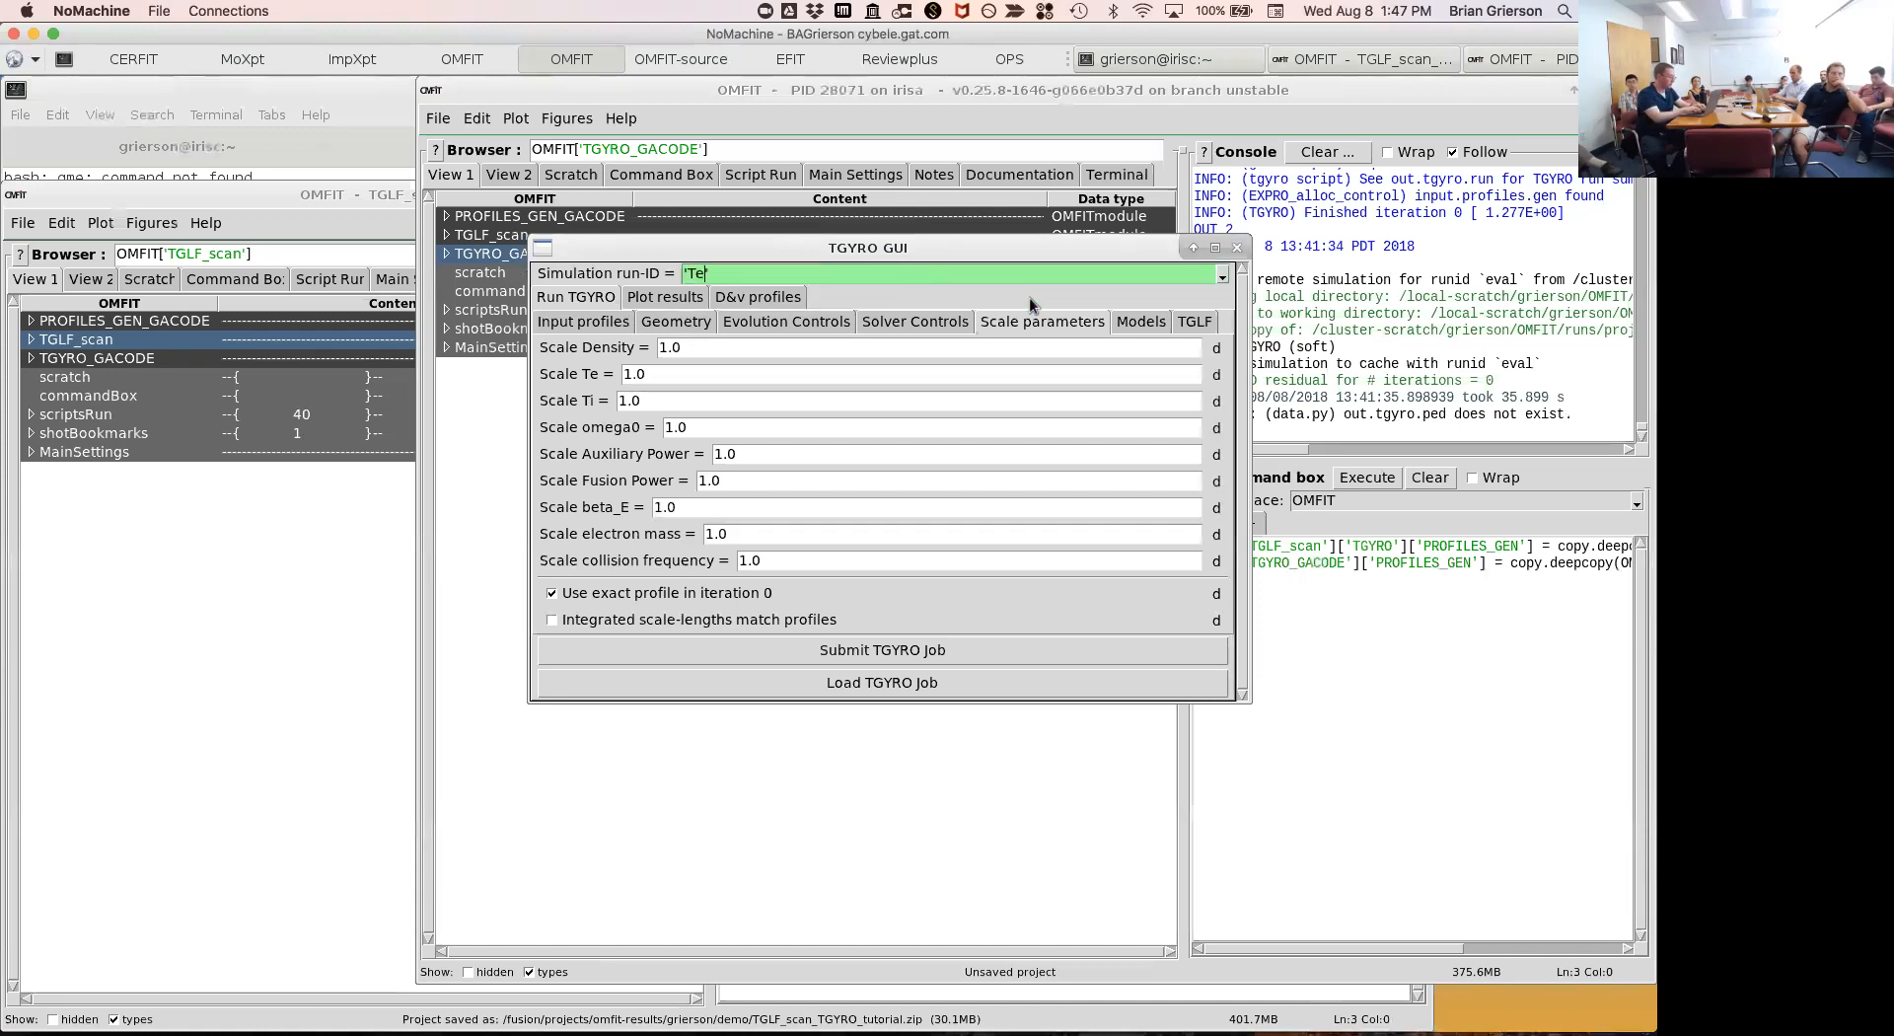
key("Return")
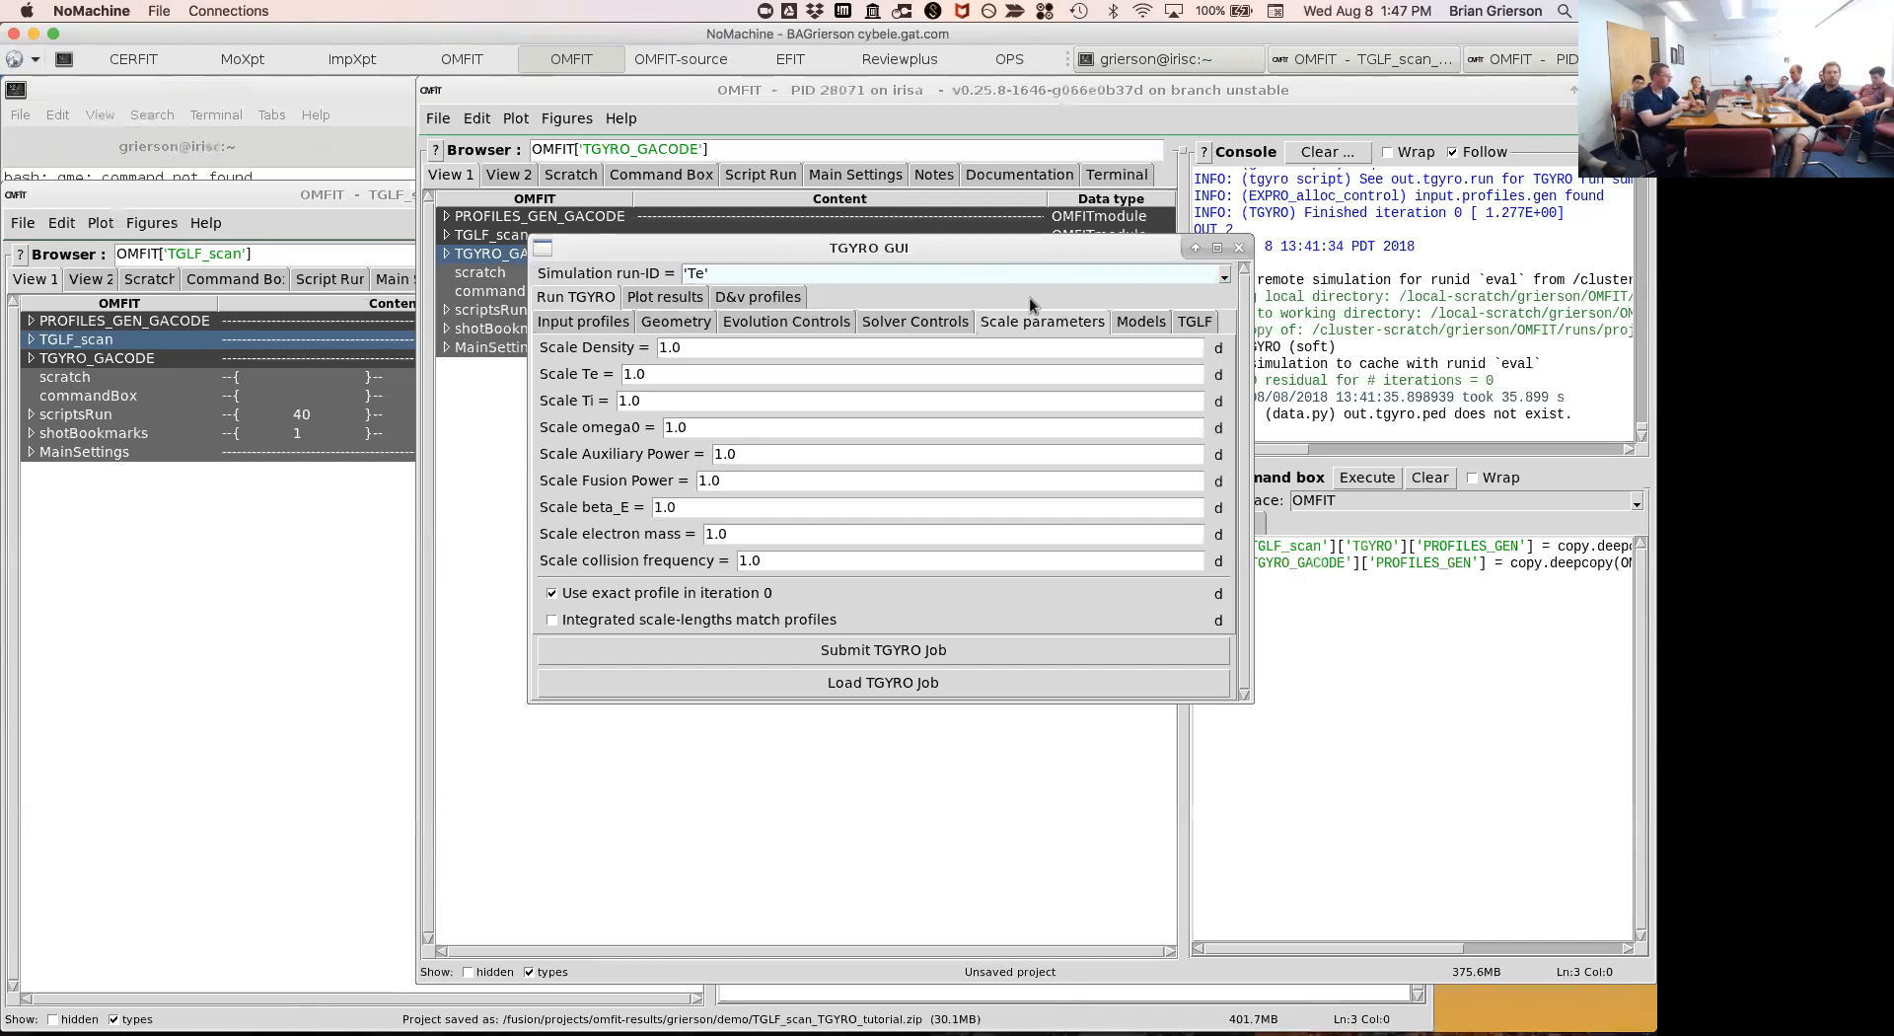
Check the evolution controls of the Te run and set the number of radii to 3 in its geometry settings.
left_click(754, 323)
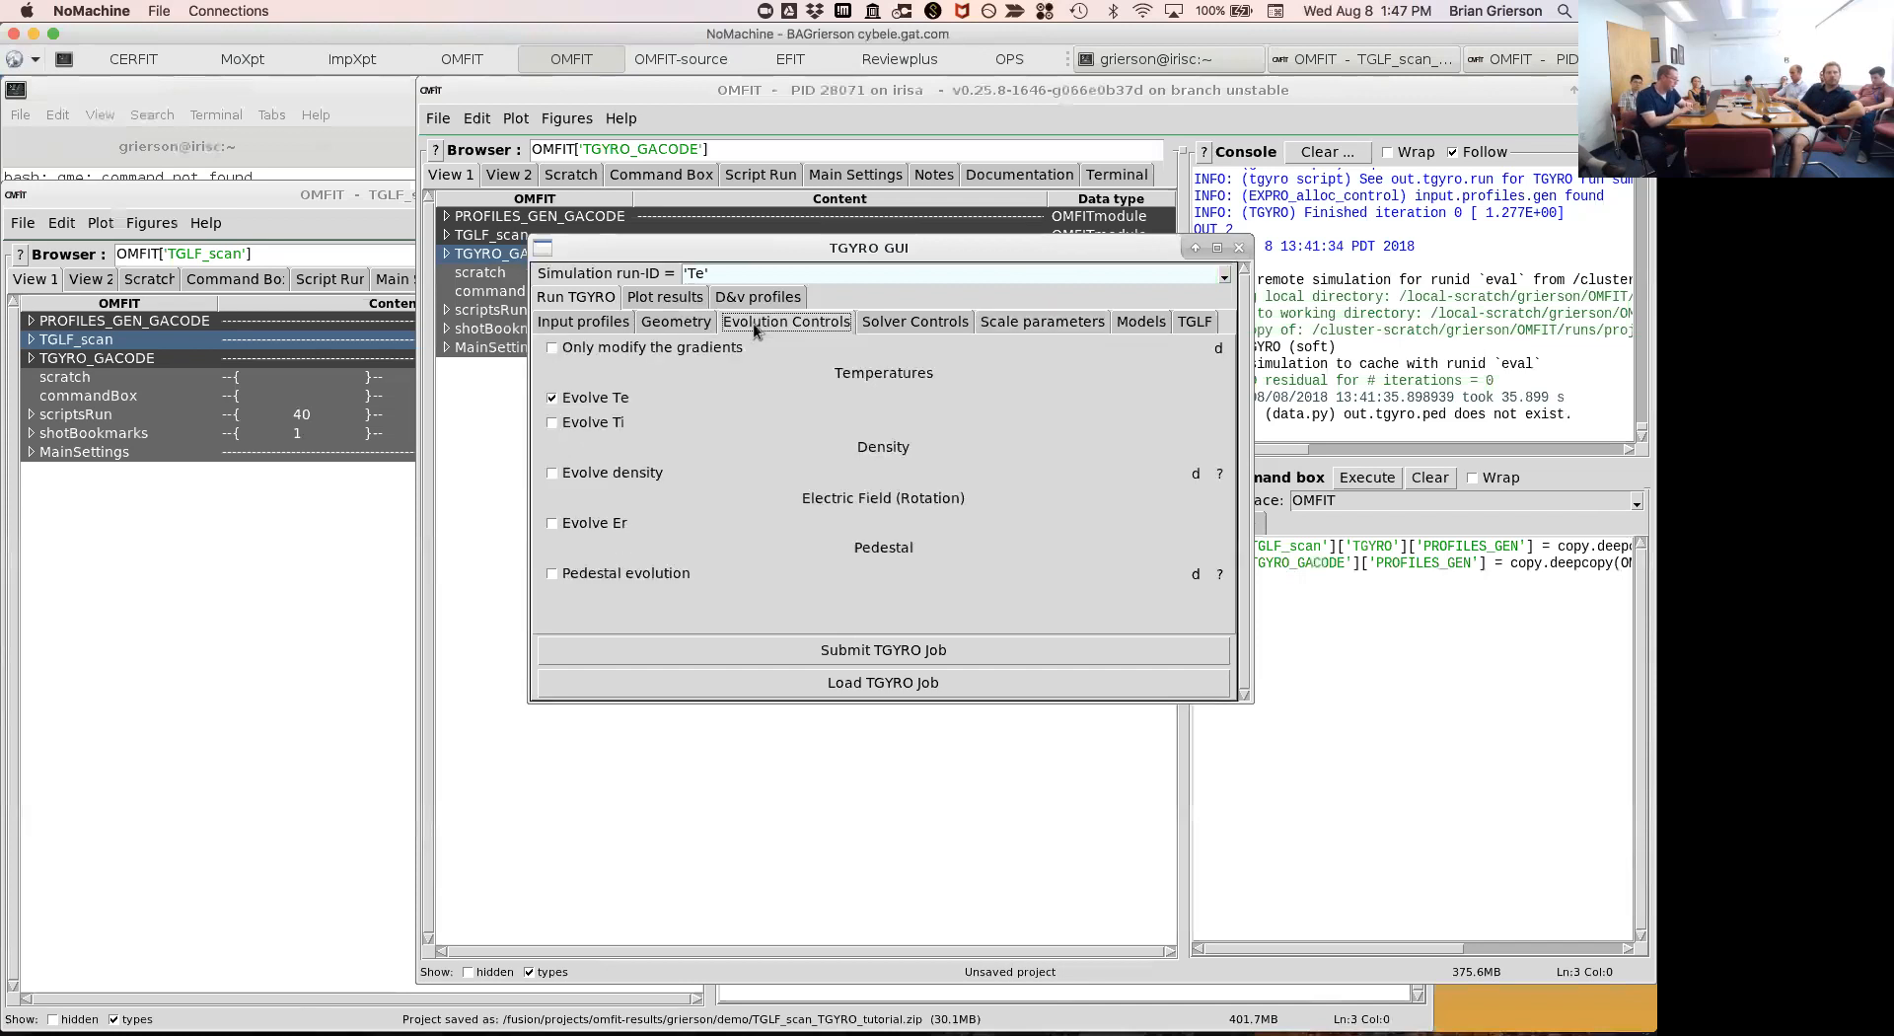
left_click(670, 324)
left_click(729, 341)
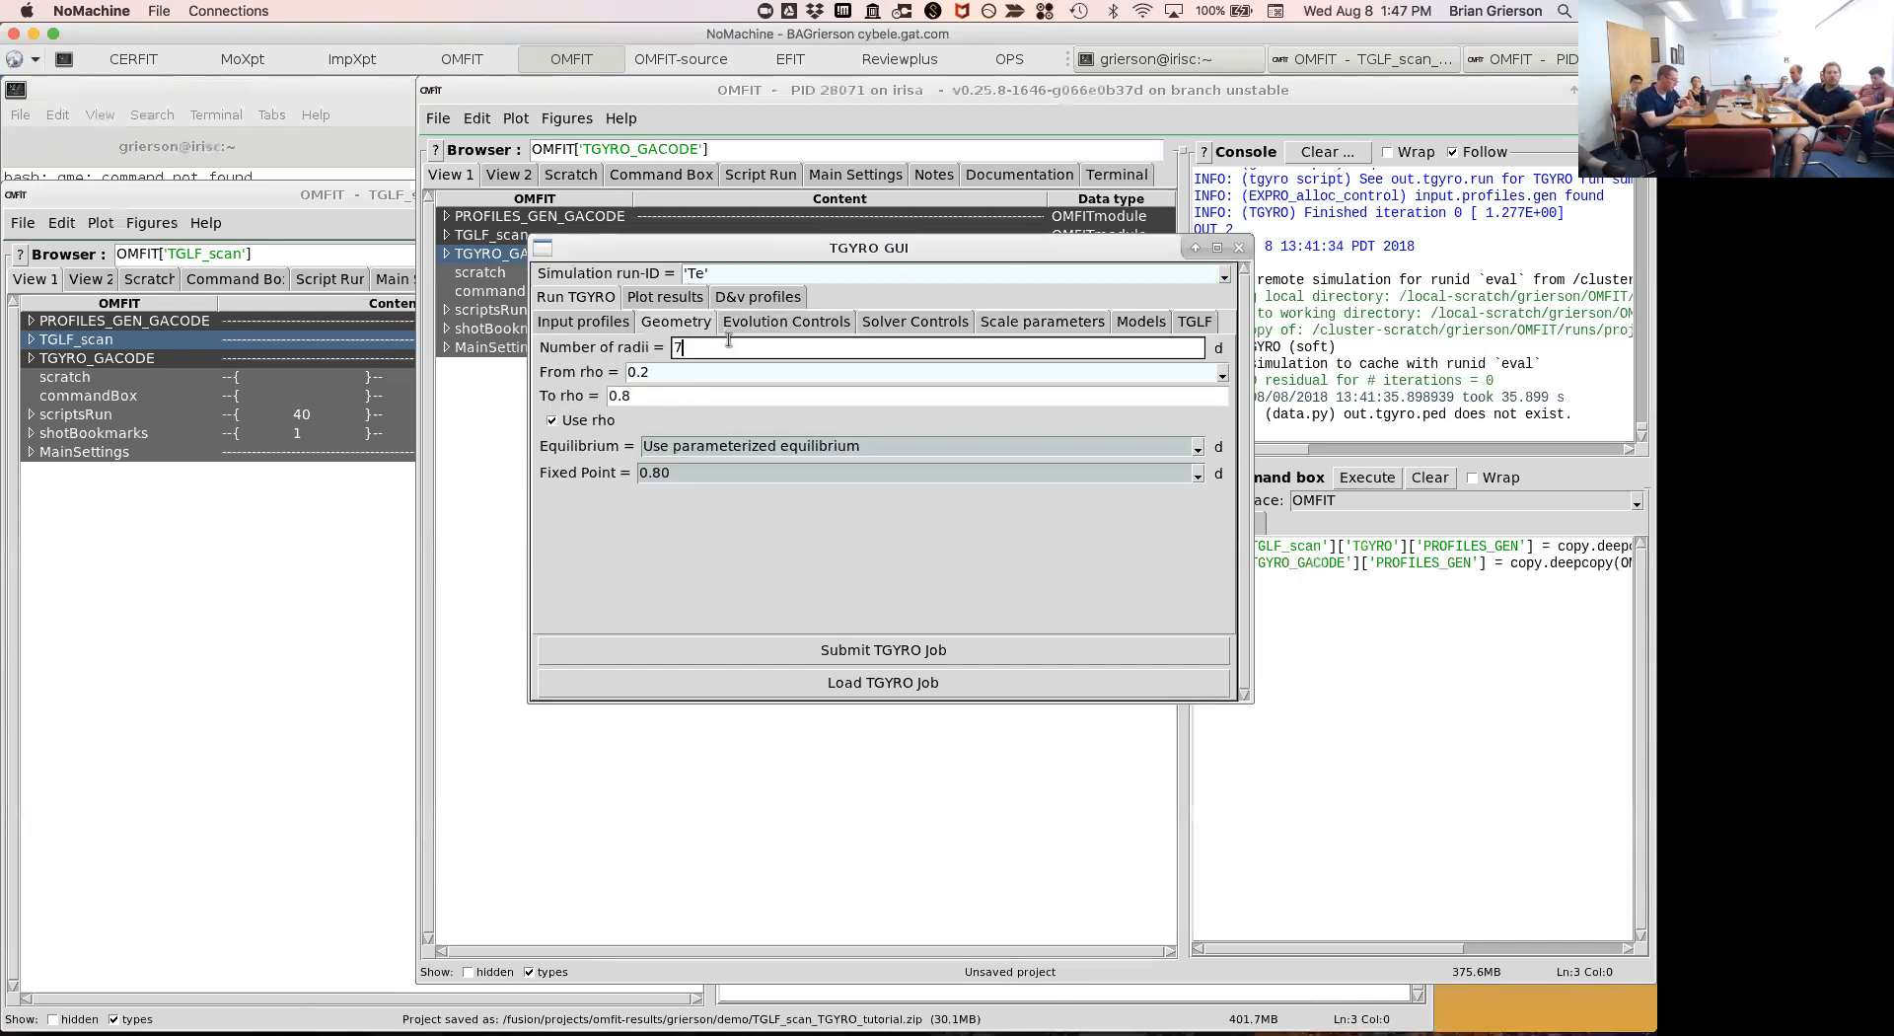
key("BackSpace")
type("3")
key("Return")
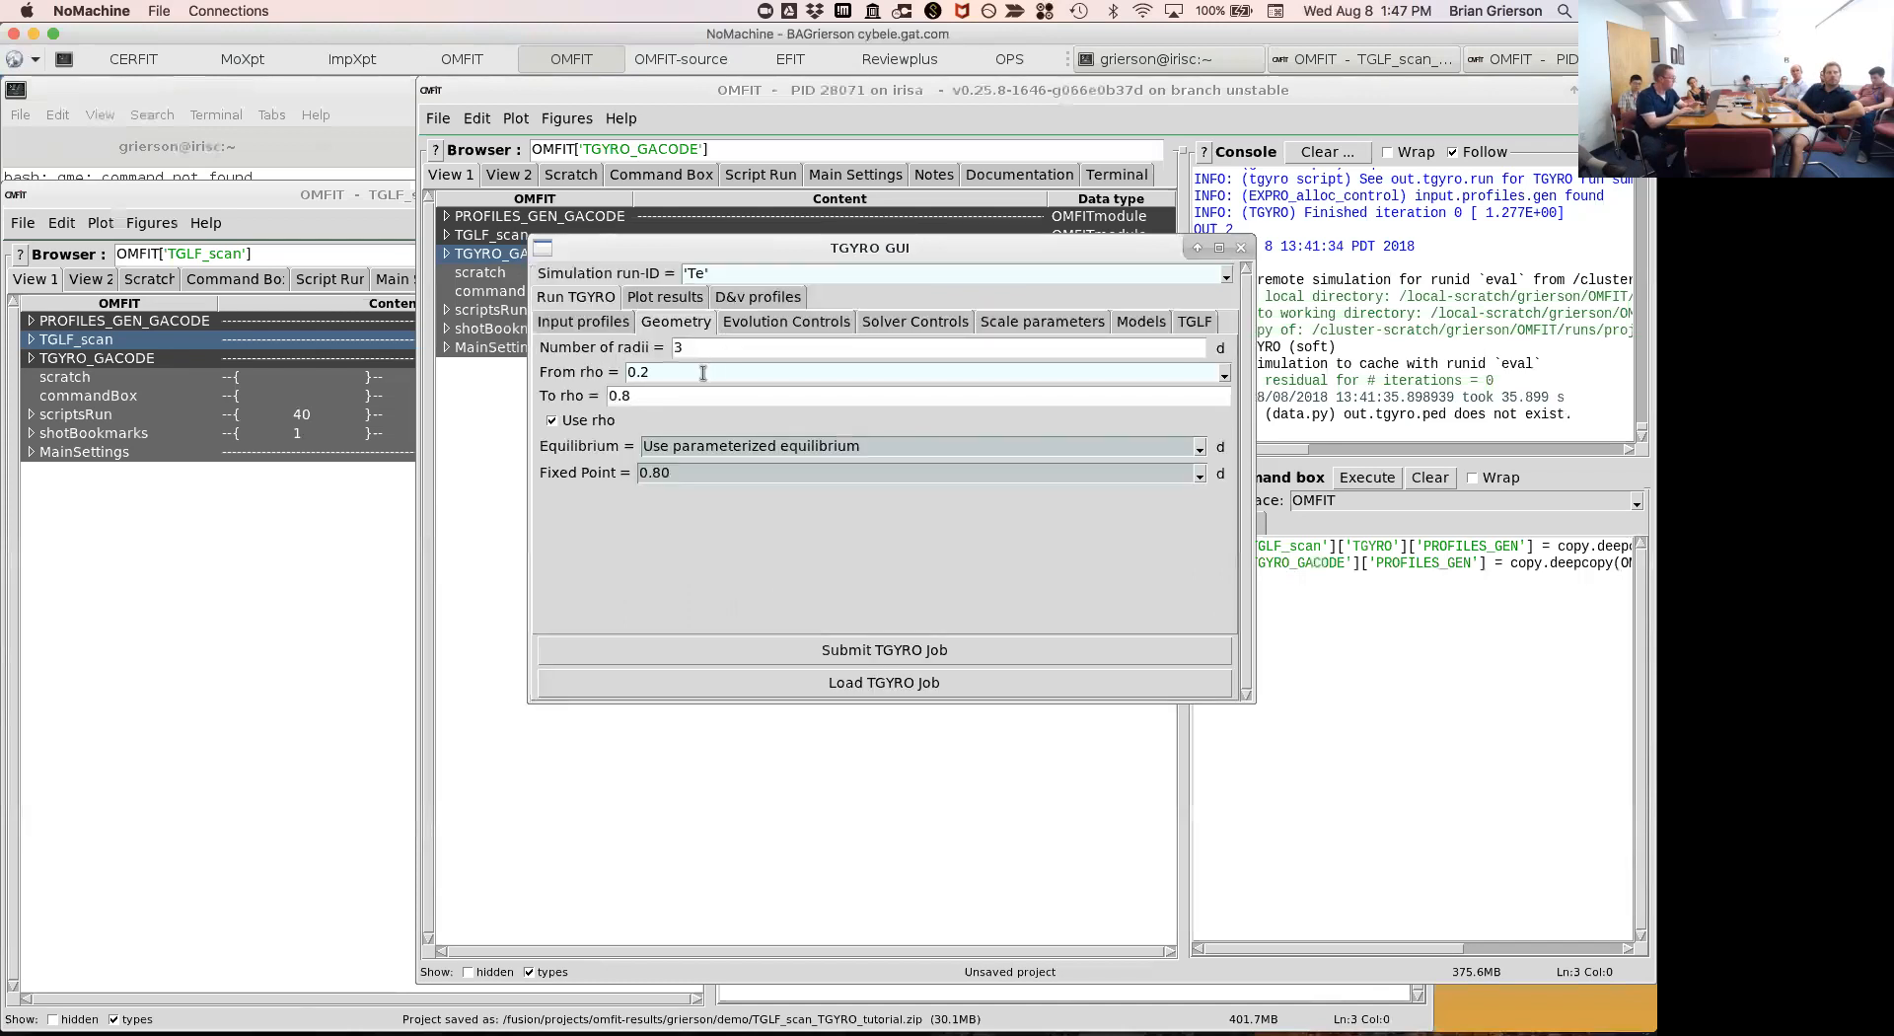
Set the radial range of the Te run's geometry from rho 0.3 to rho 0.7.
left_click(703, 373)
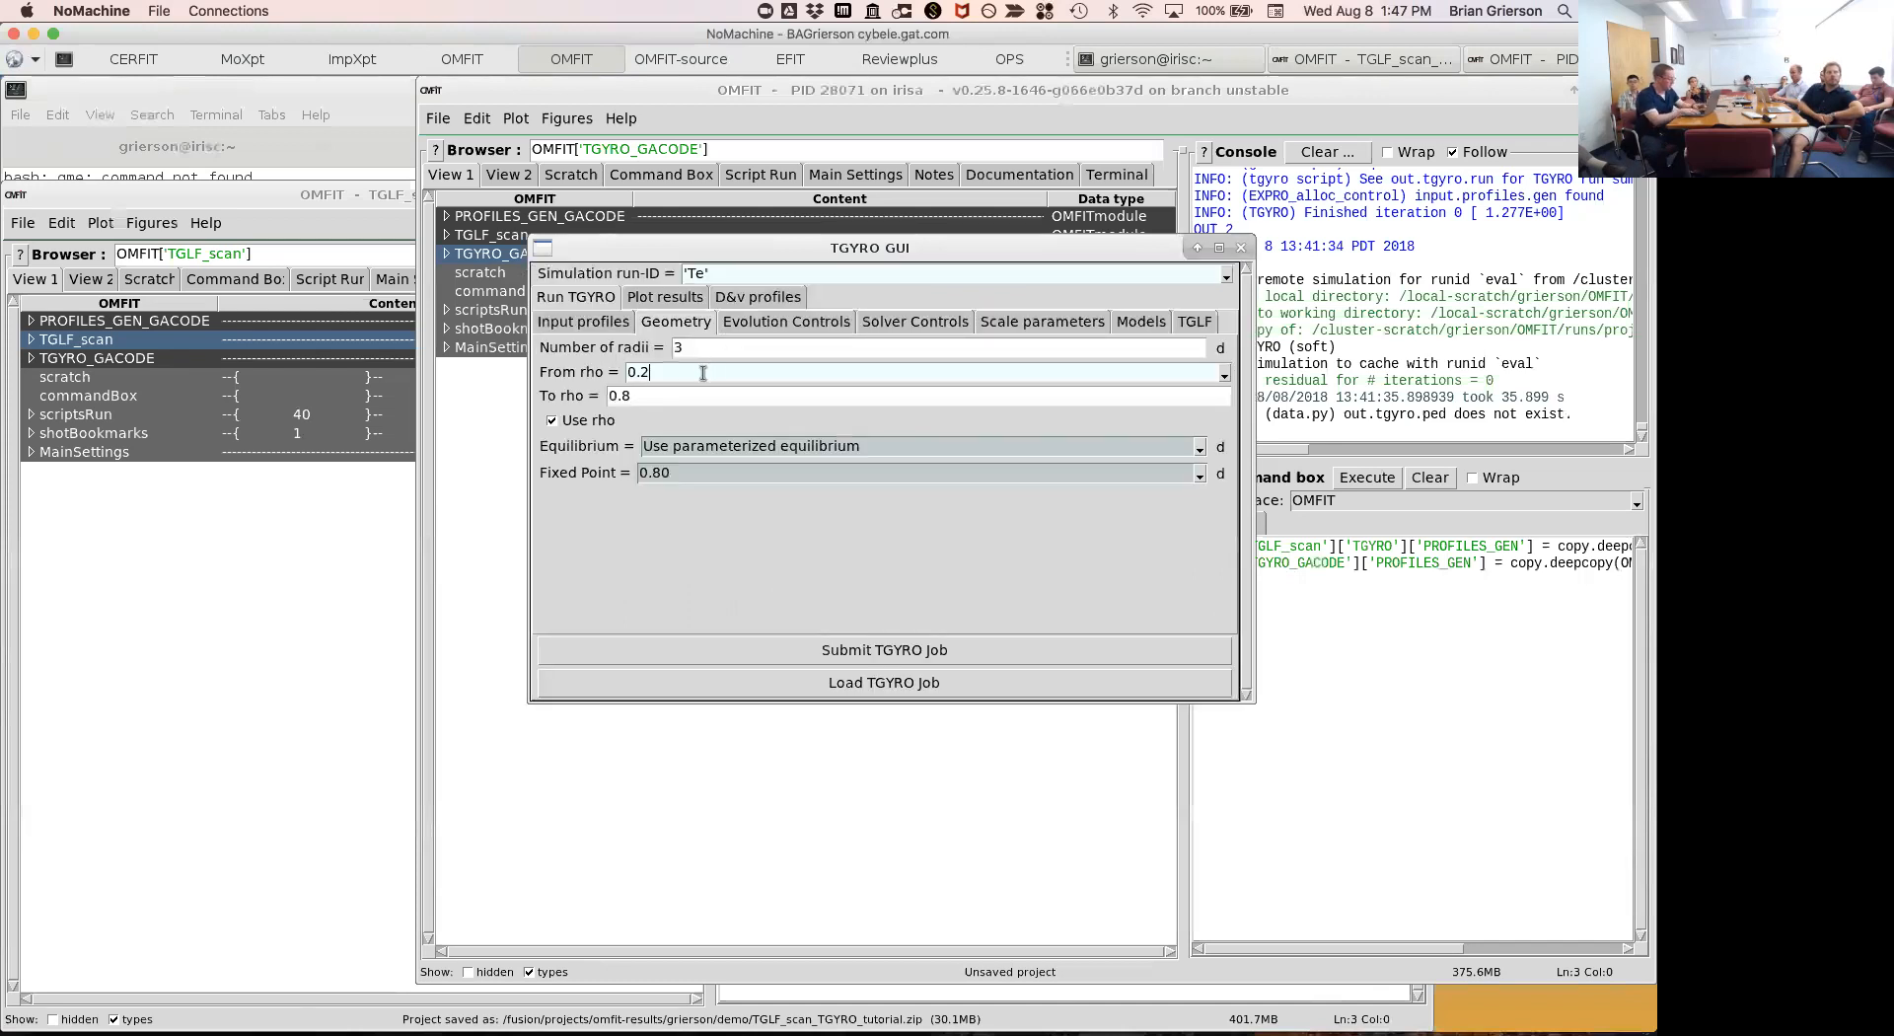
key("BackSpace")
type("4")
key("Return")
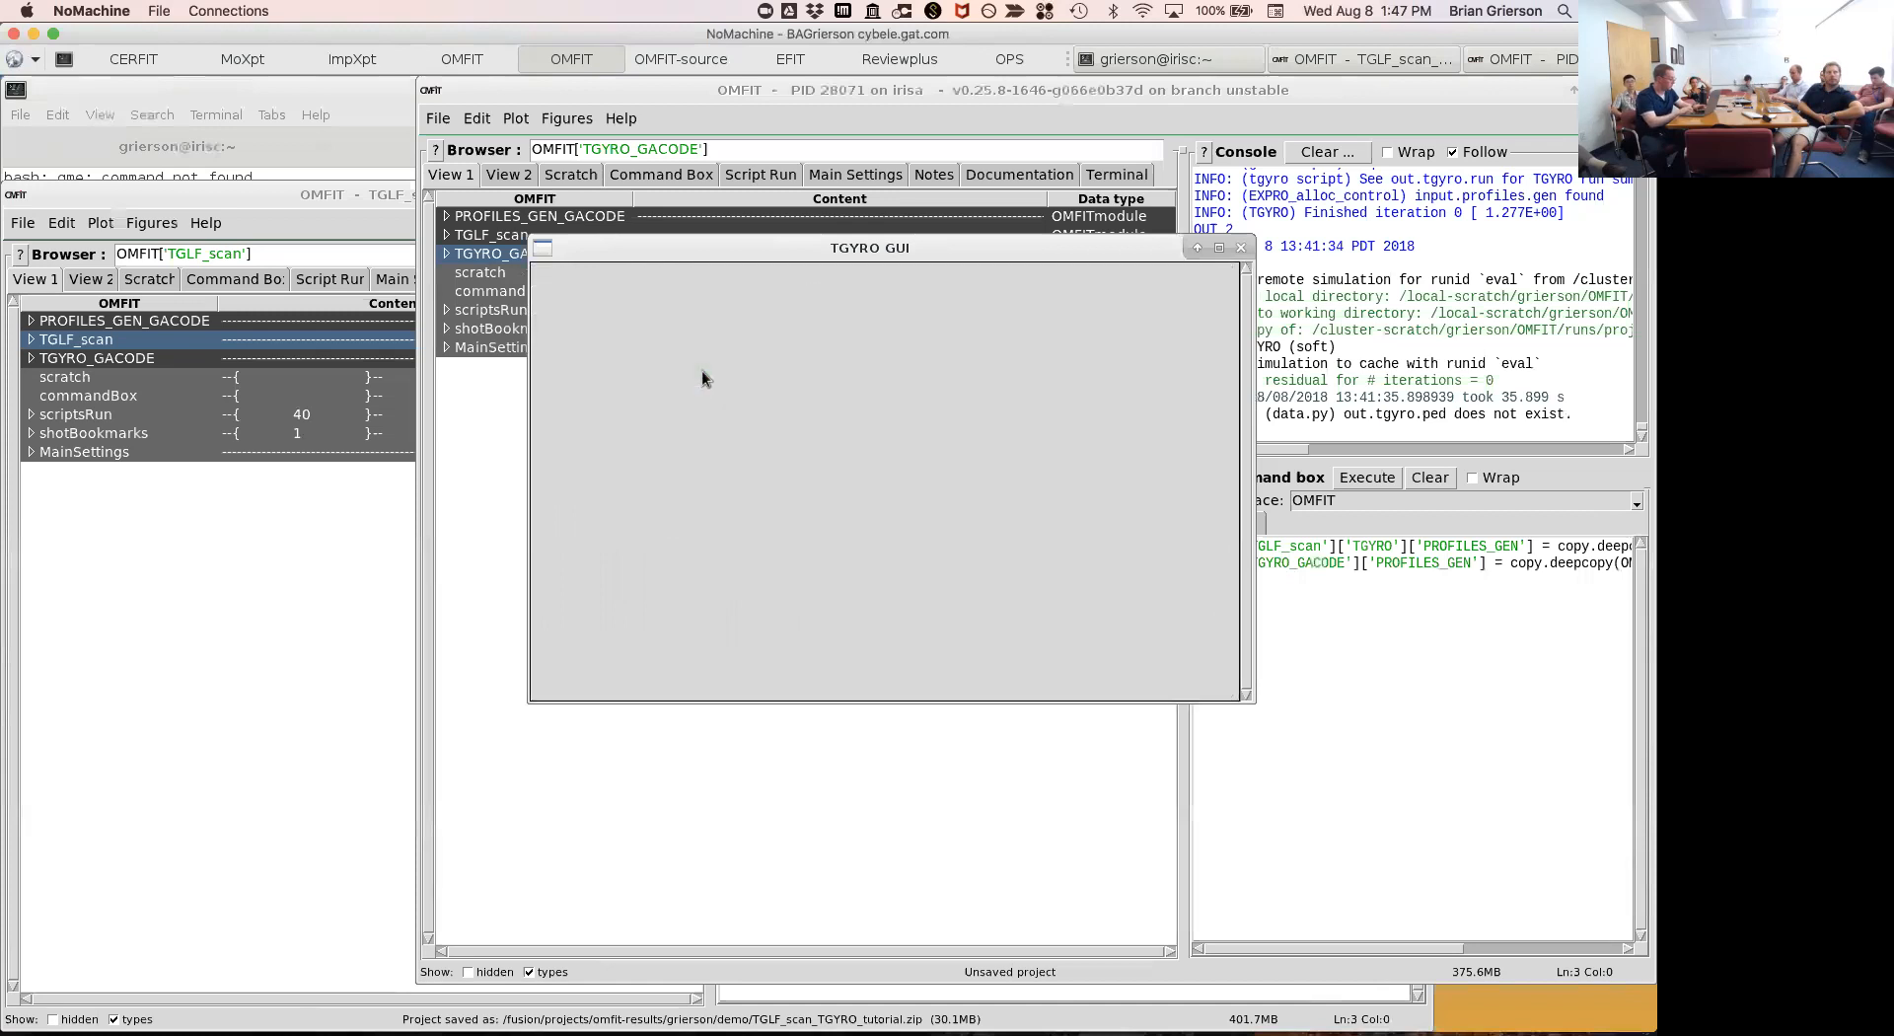
left_click(680, 398)
left_click(683, 373)
key("BackSpace")
type("2")
key("Return")
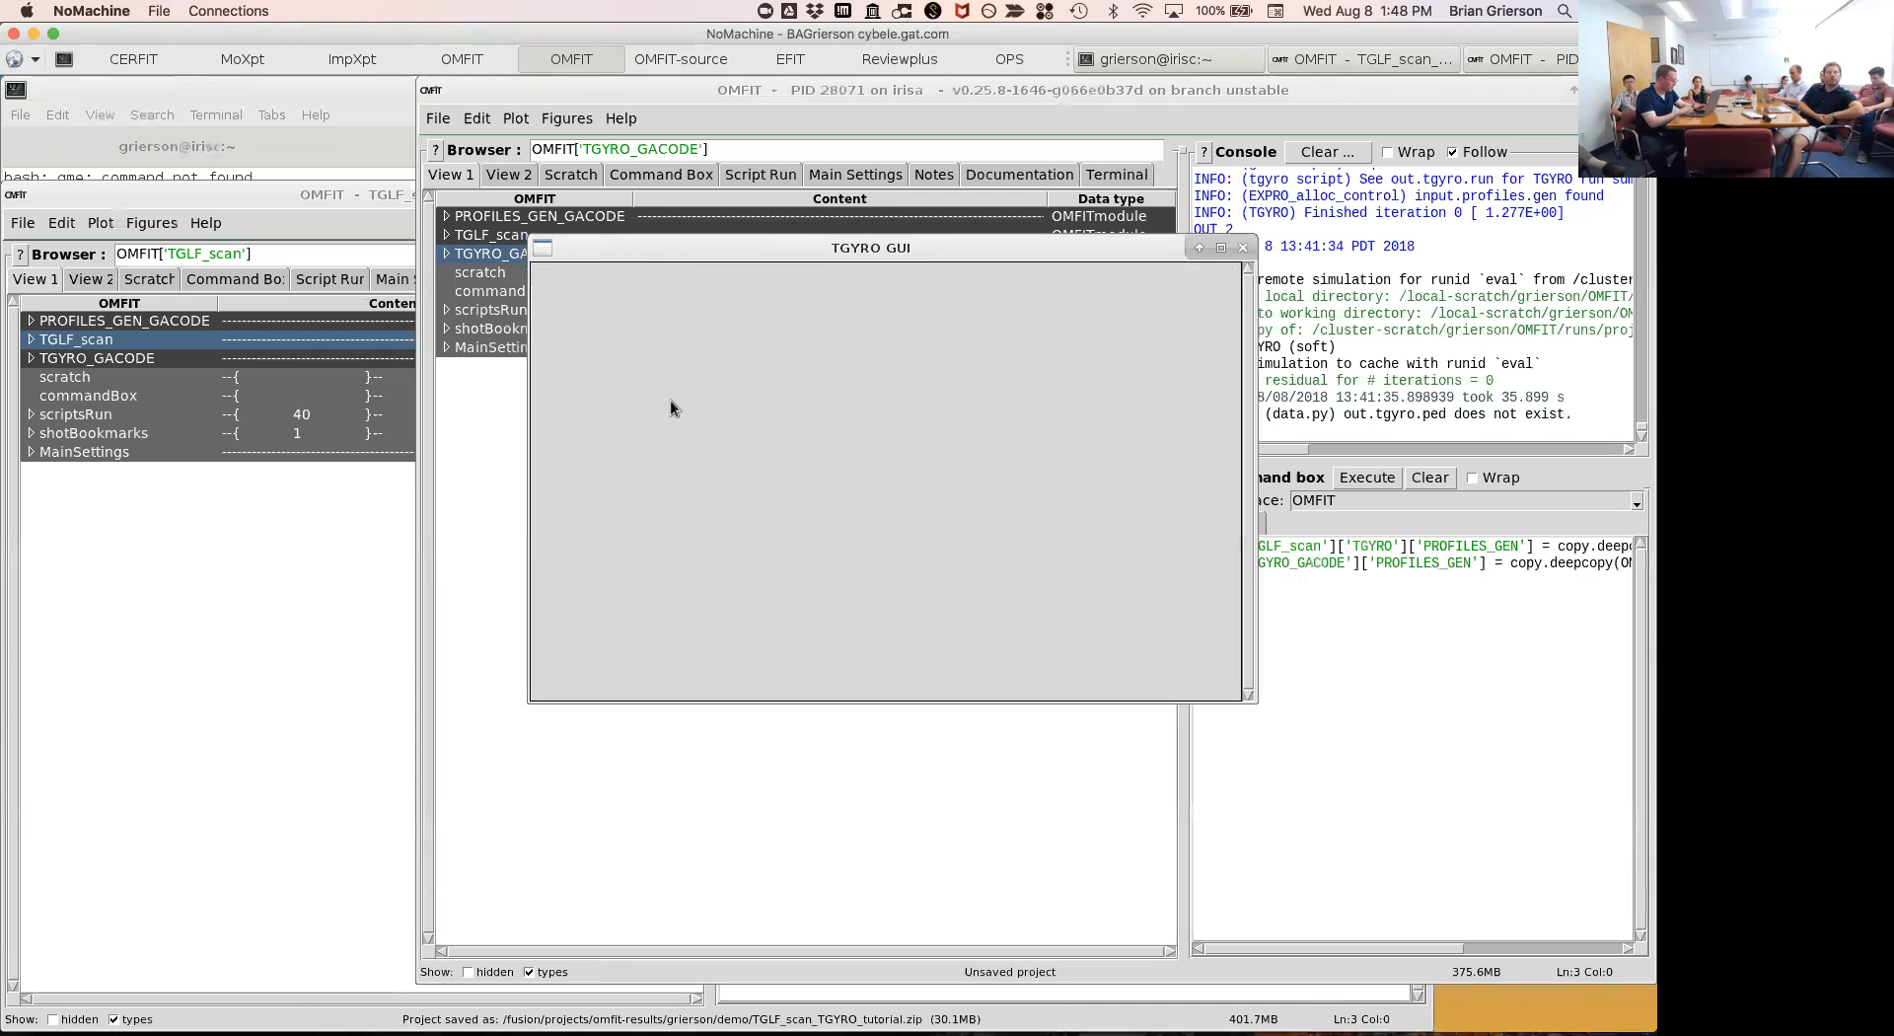
left_click(671, 398)
key("BackSpace")
type("7")
key("Return")
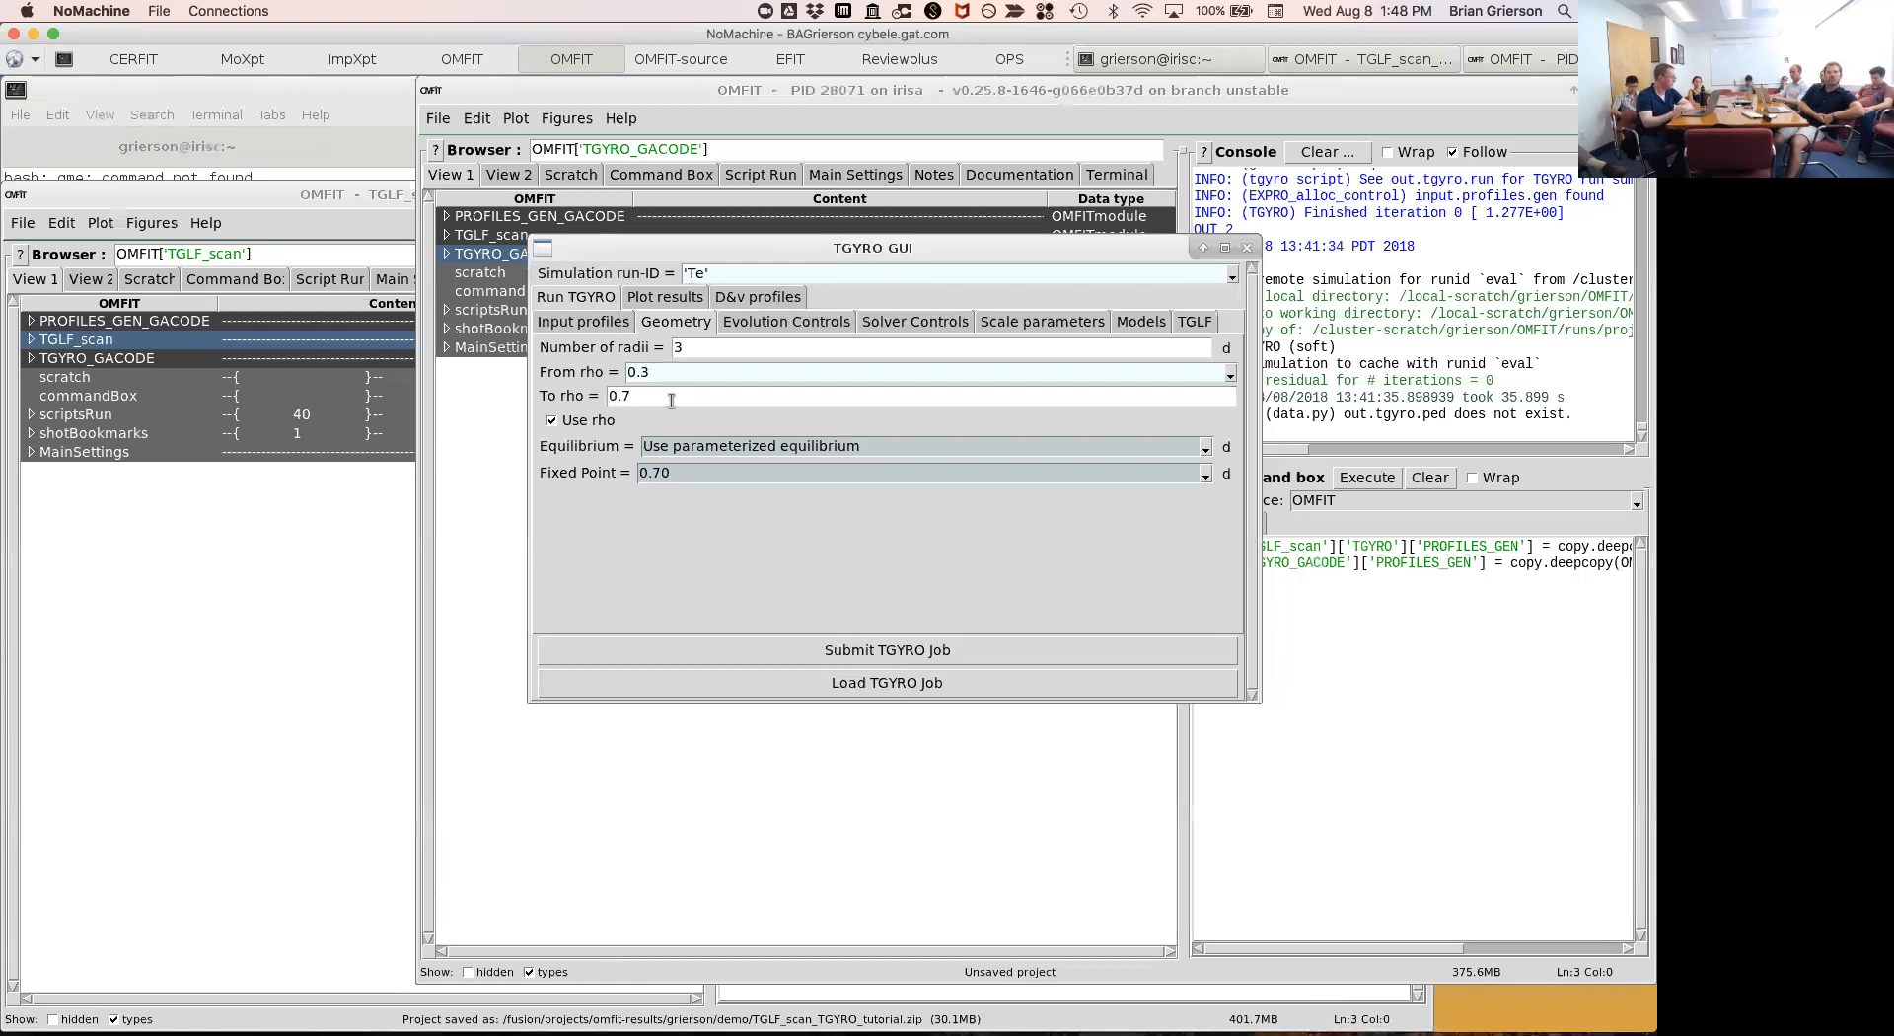
Check the Te run's geometry and evolution controls, and set the number of iterations to 10 in its solver controls.
left_click(785, 321)
left_click(676, 328)
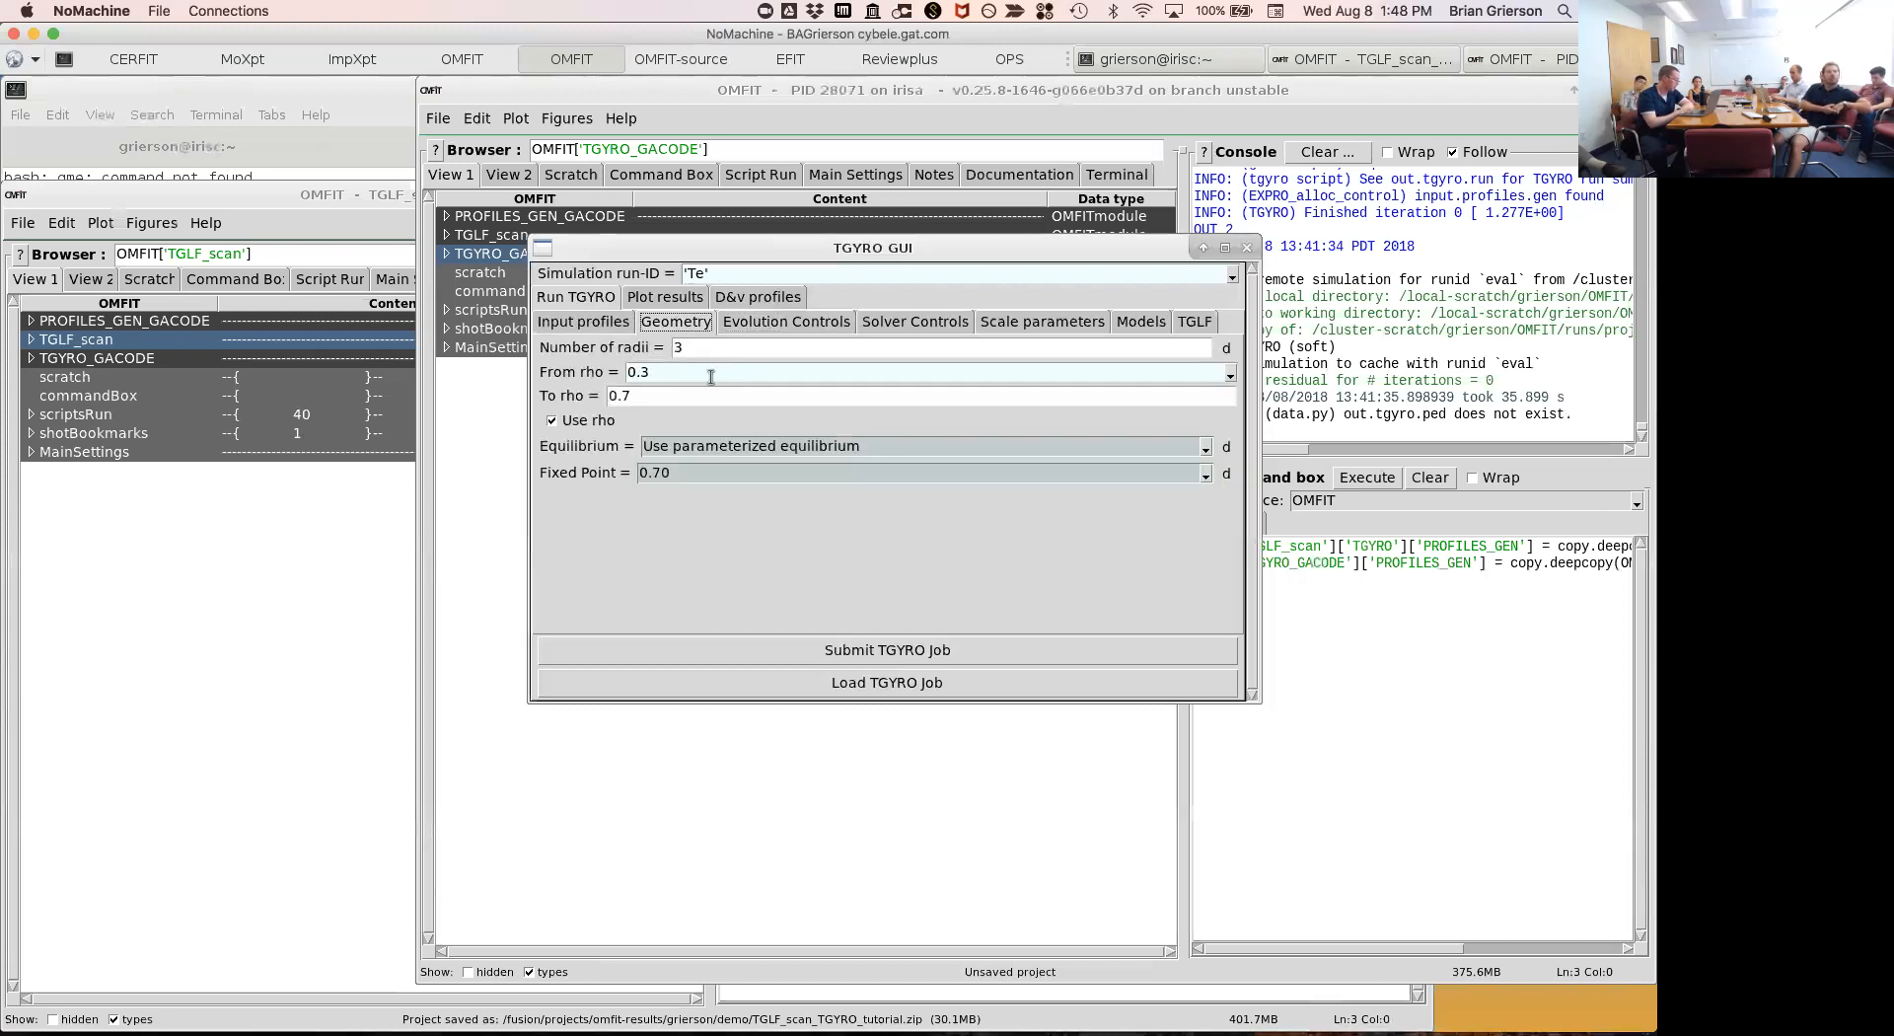
left_click(756, 325)
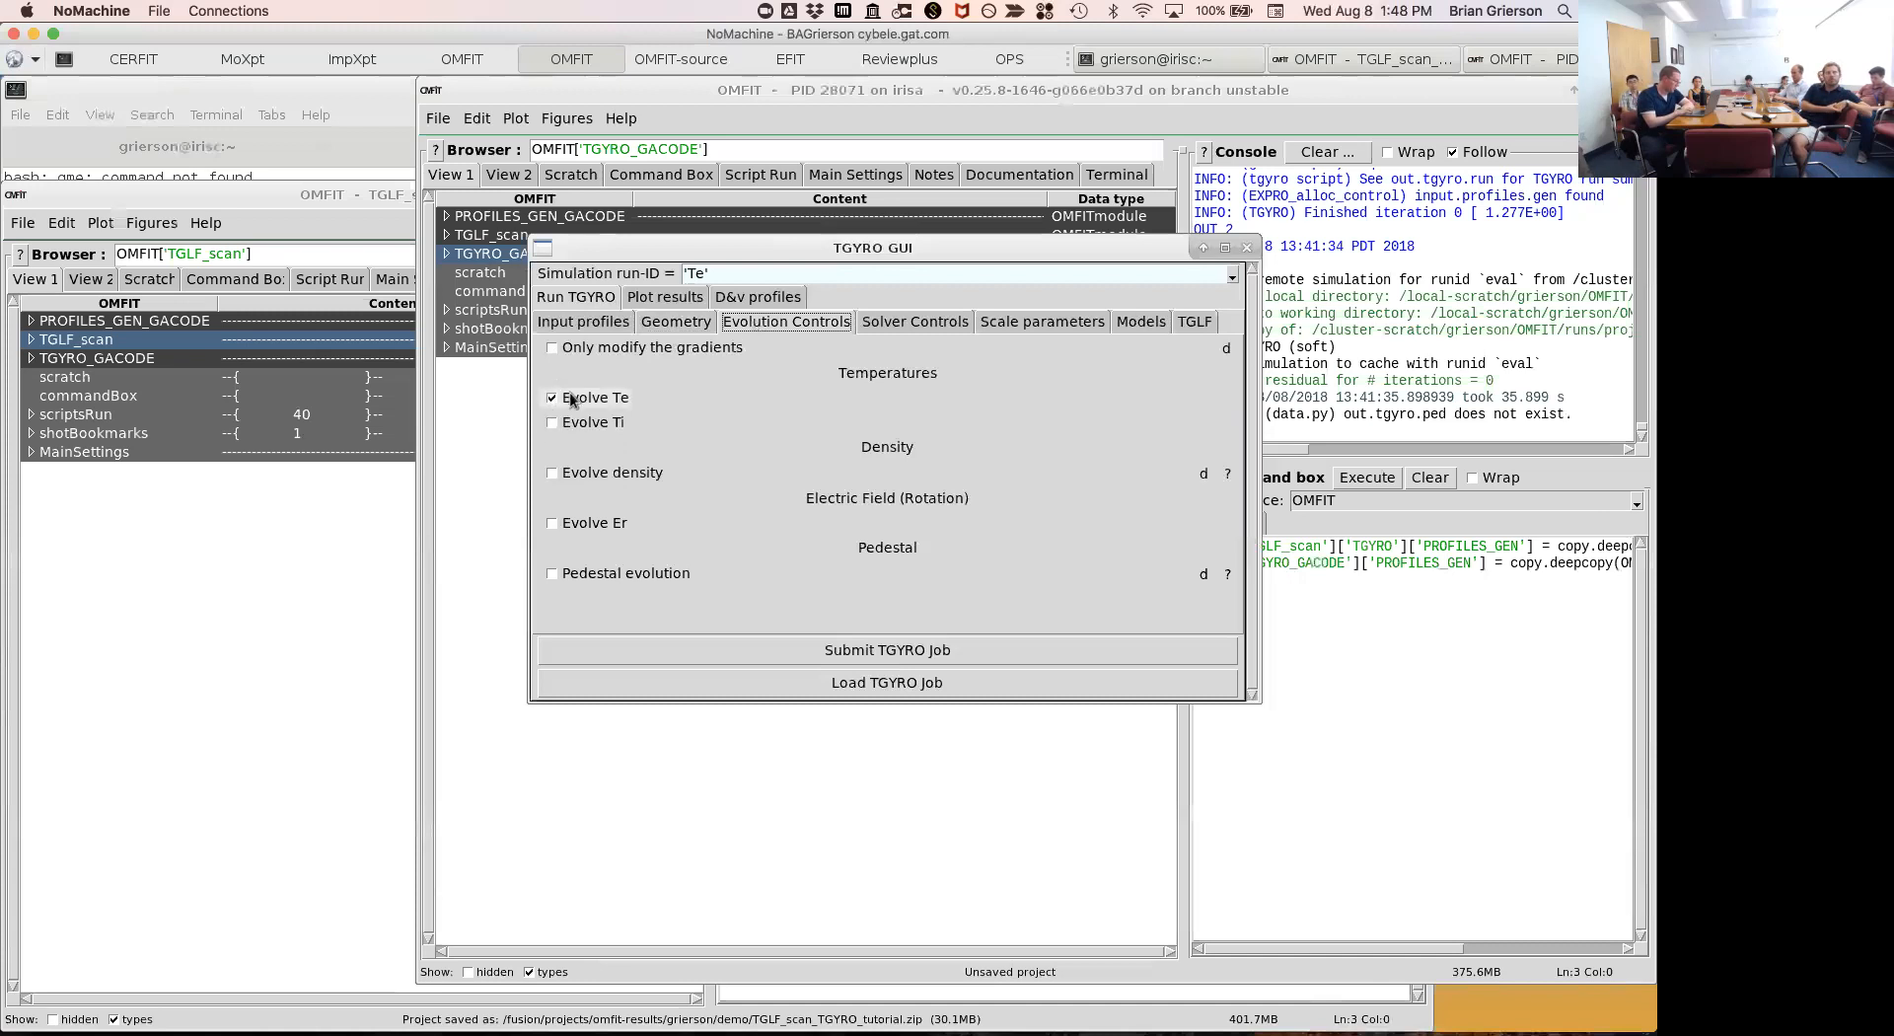
left_click(919, 322)
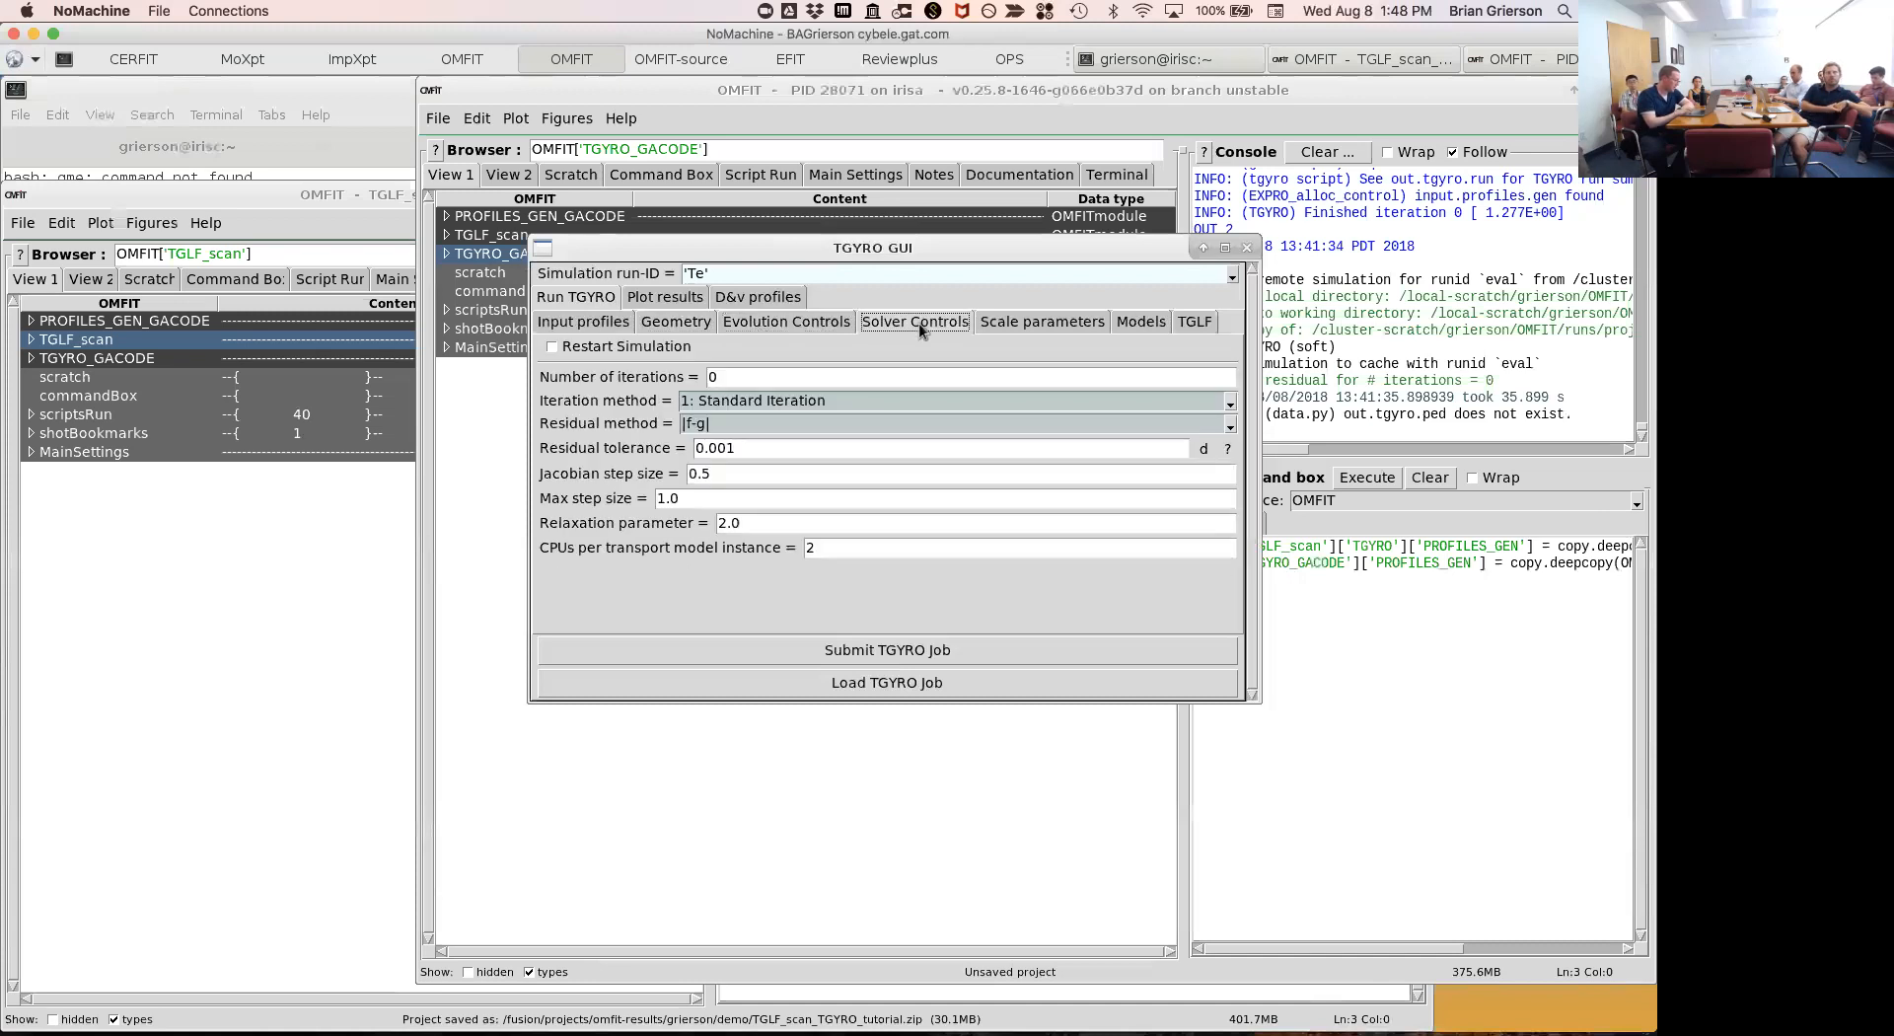
left_click(880, 374)
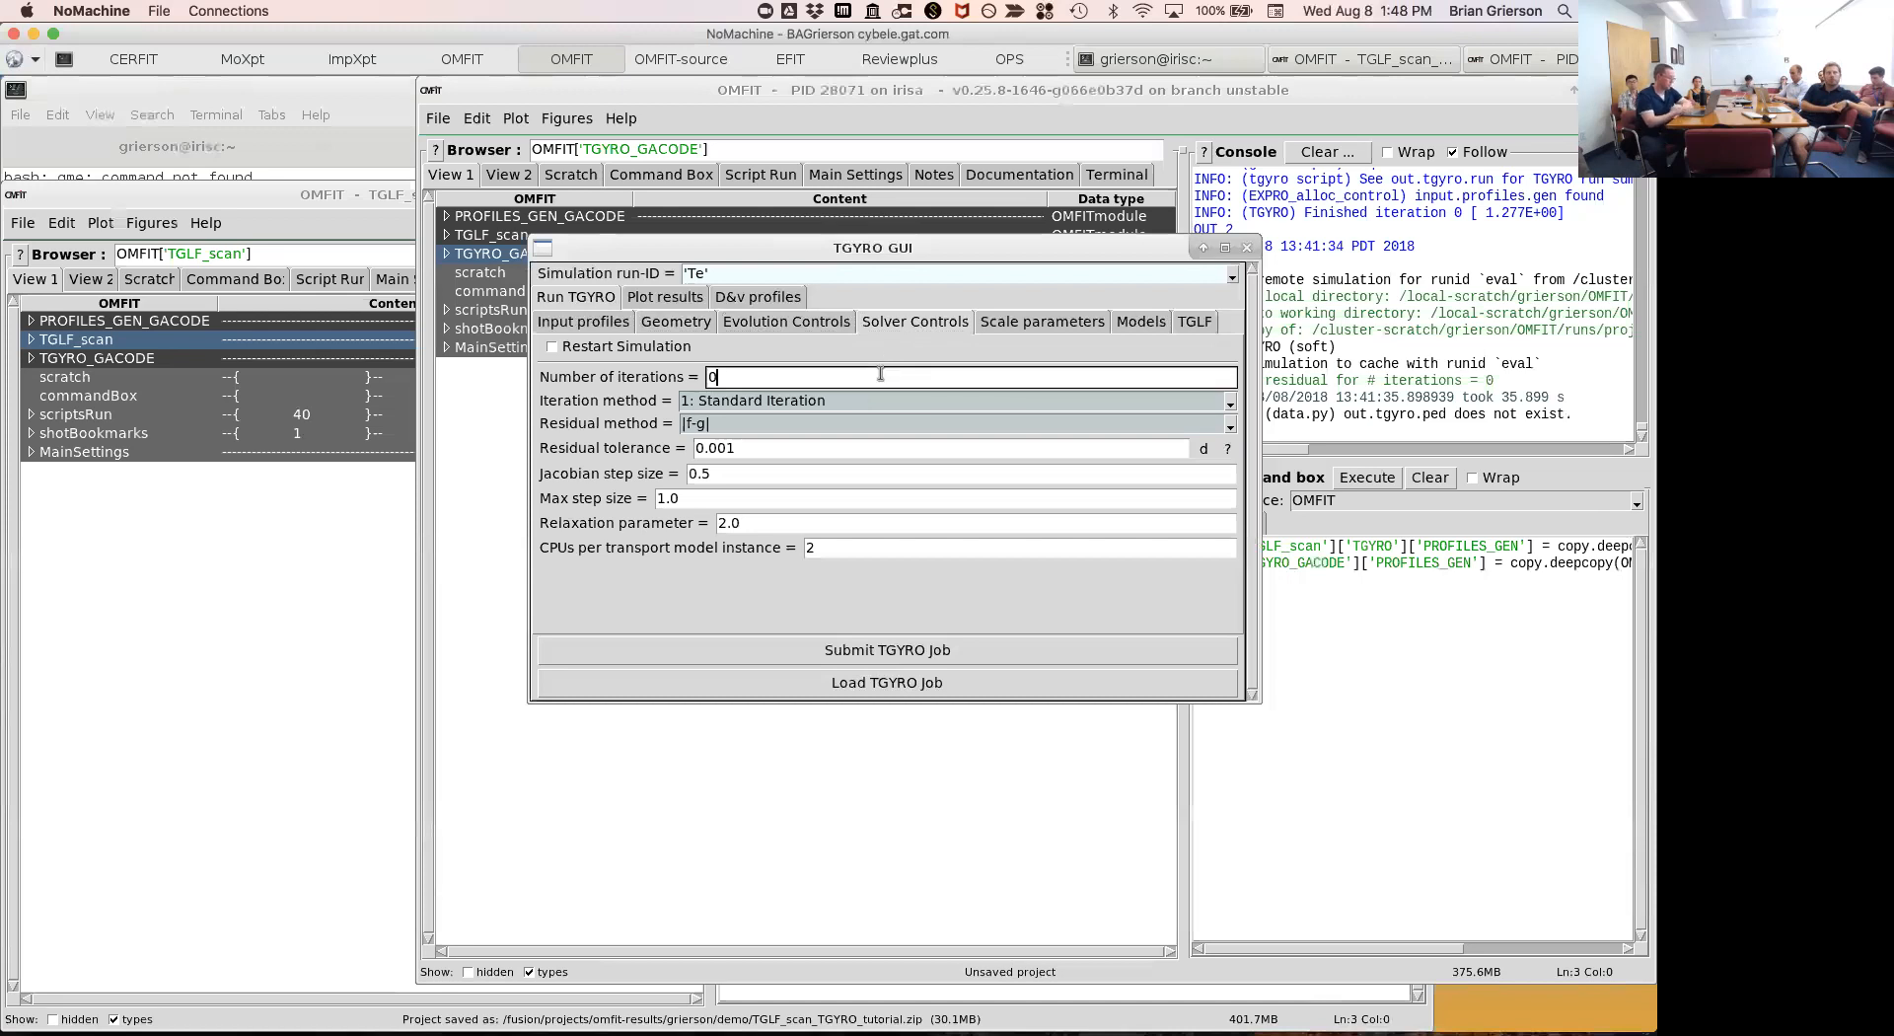
type("1")
key("Return")
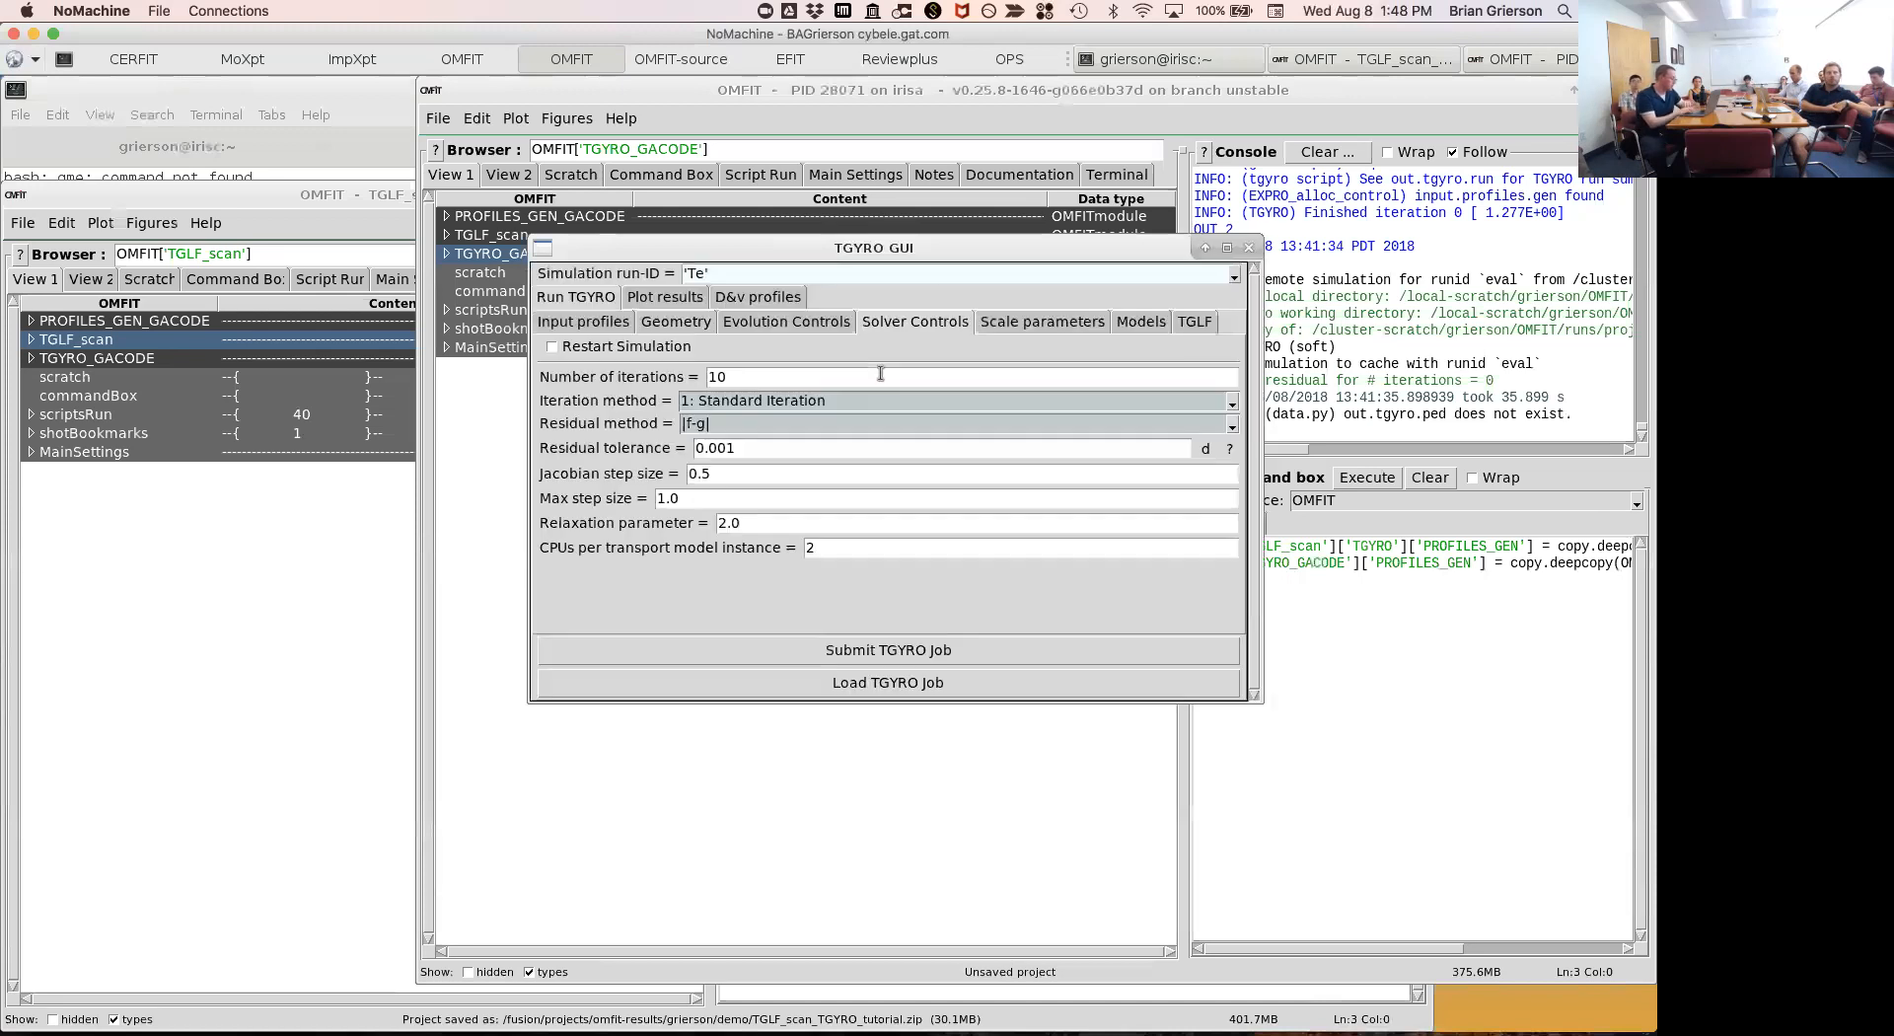
Review the residual tolerance against the console's iteration residual, check the solver step sizes, and submit the Te TGYRO job.
left_click(814, 446)
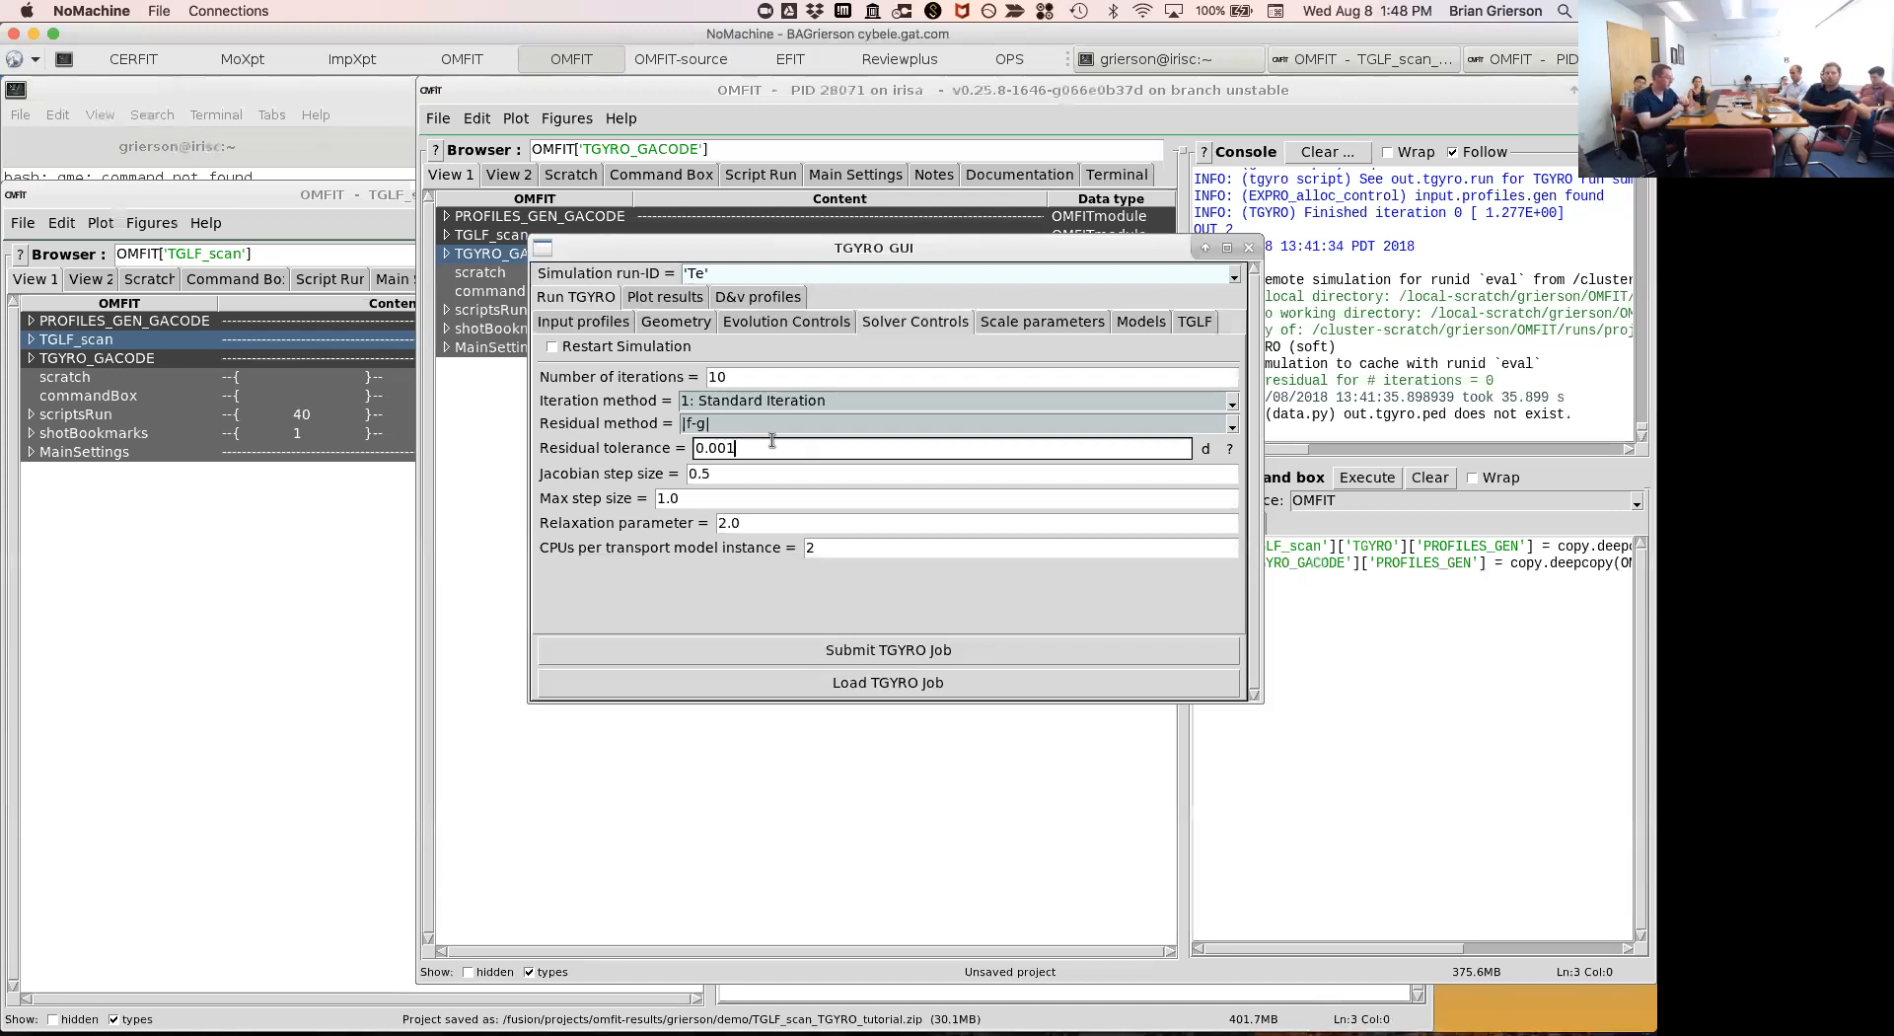
left_click_drag(1473, 212, 1566, 212)
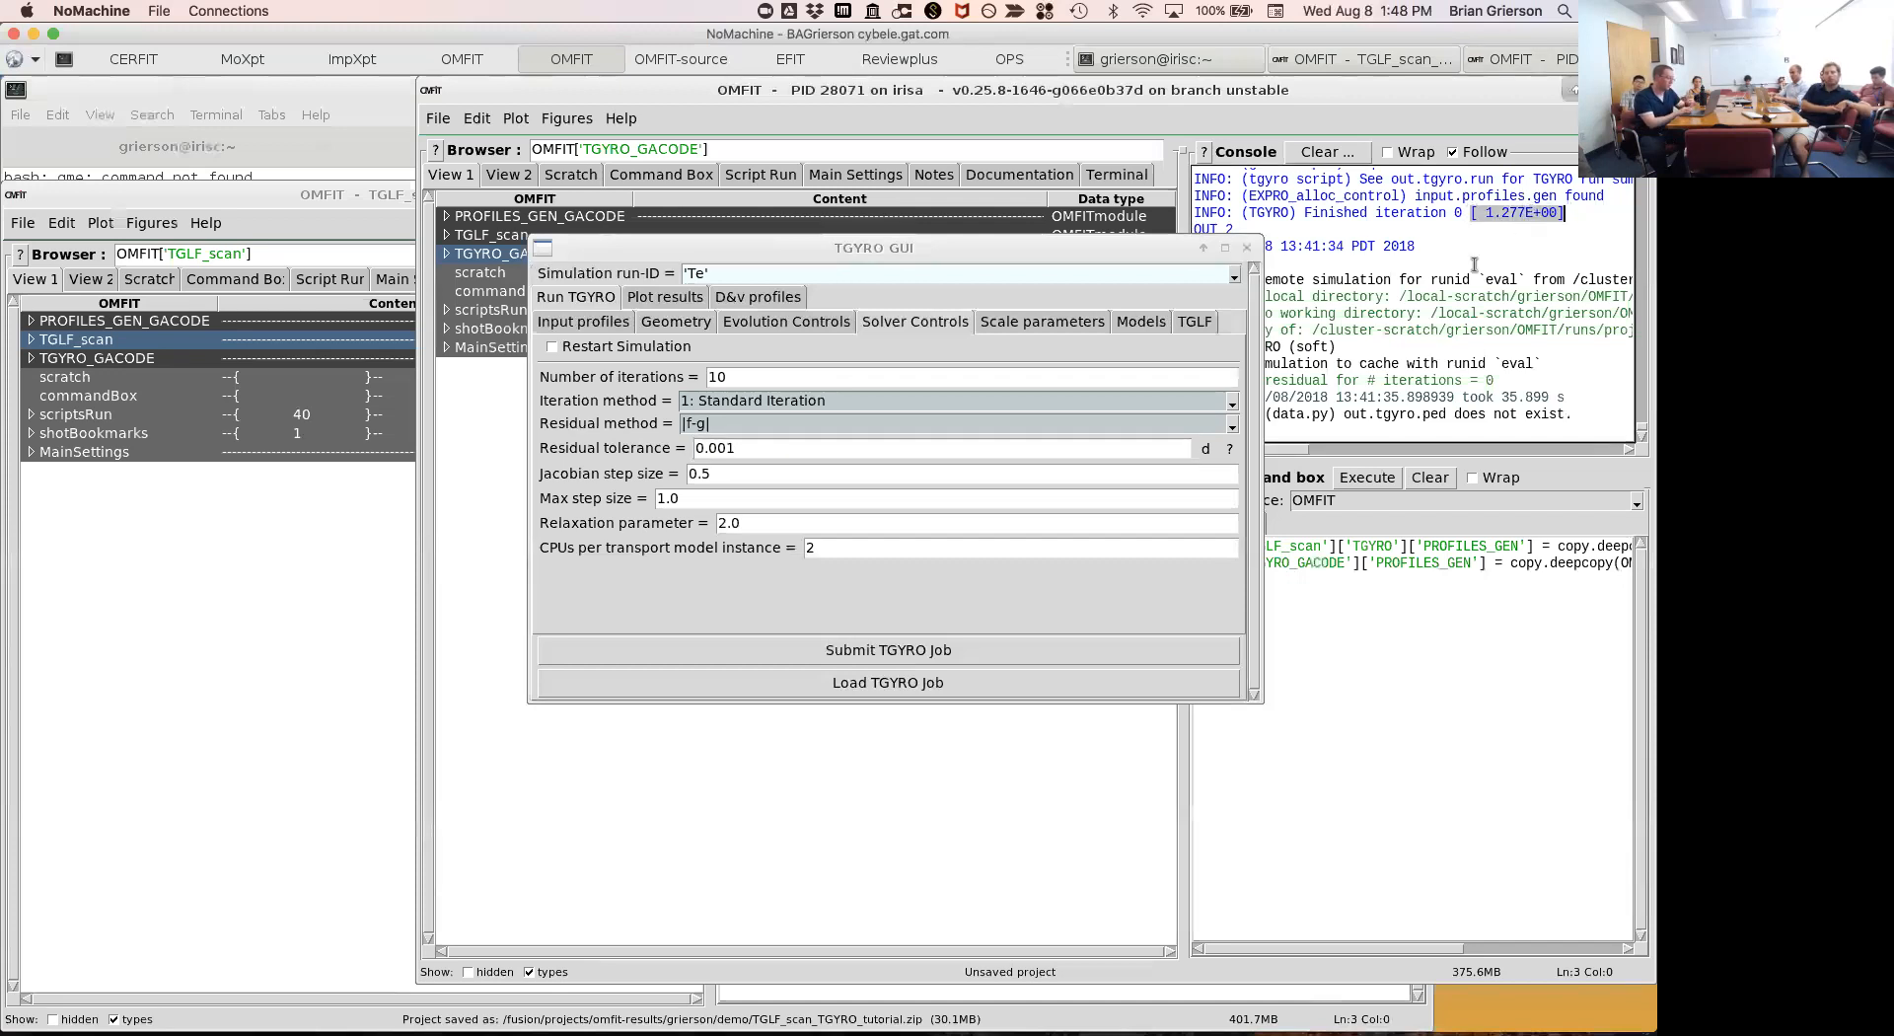
left_click(1074, 247)
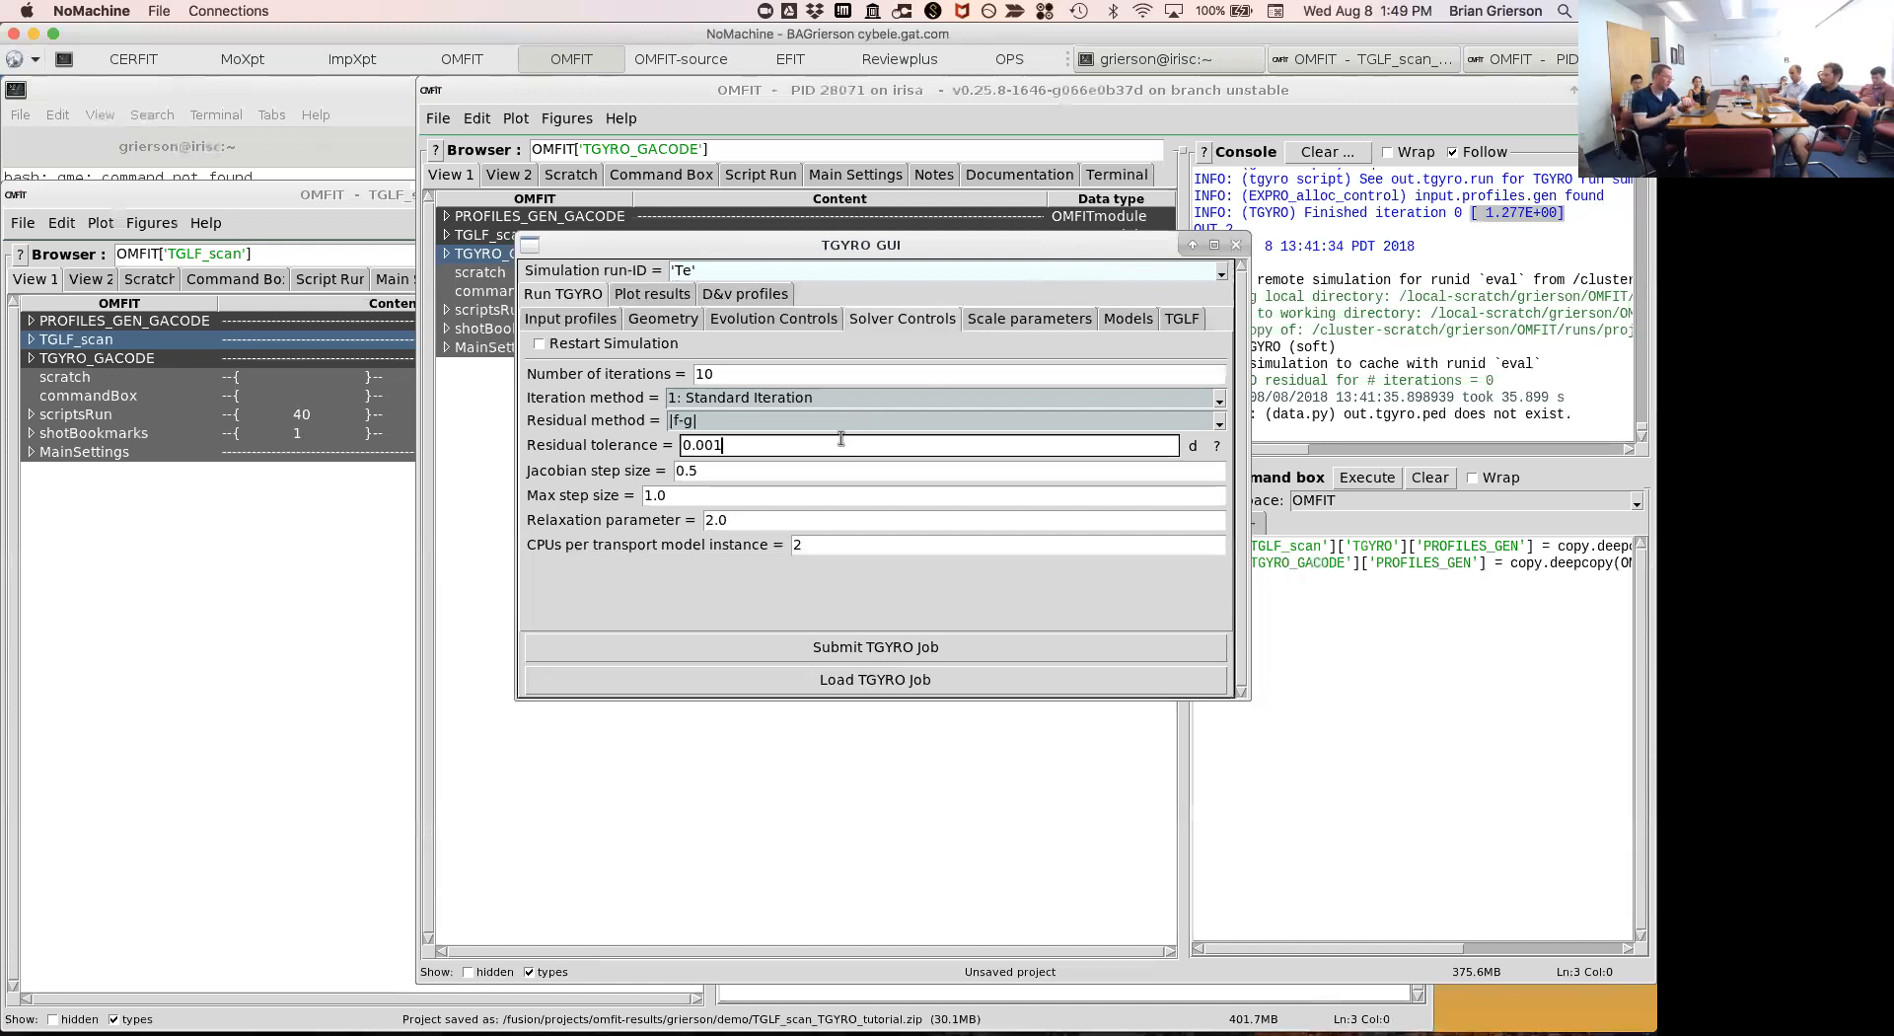
left_click(746, 470)
left_click(718, 489)
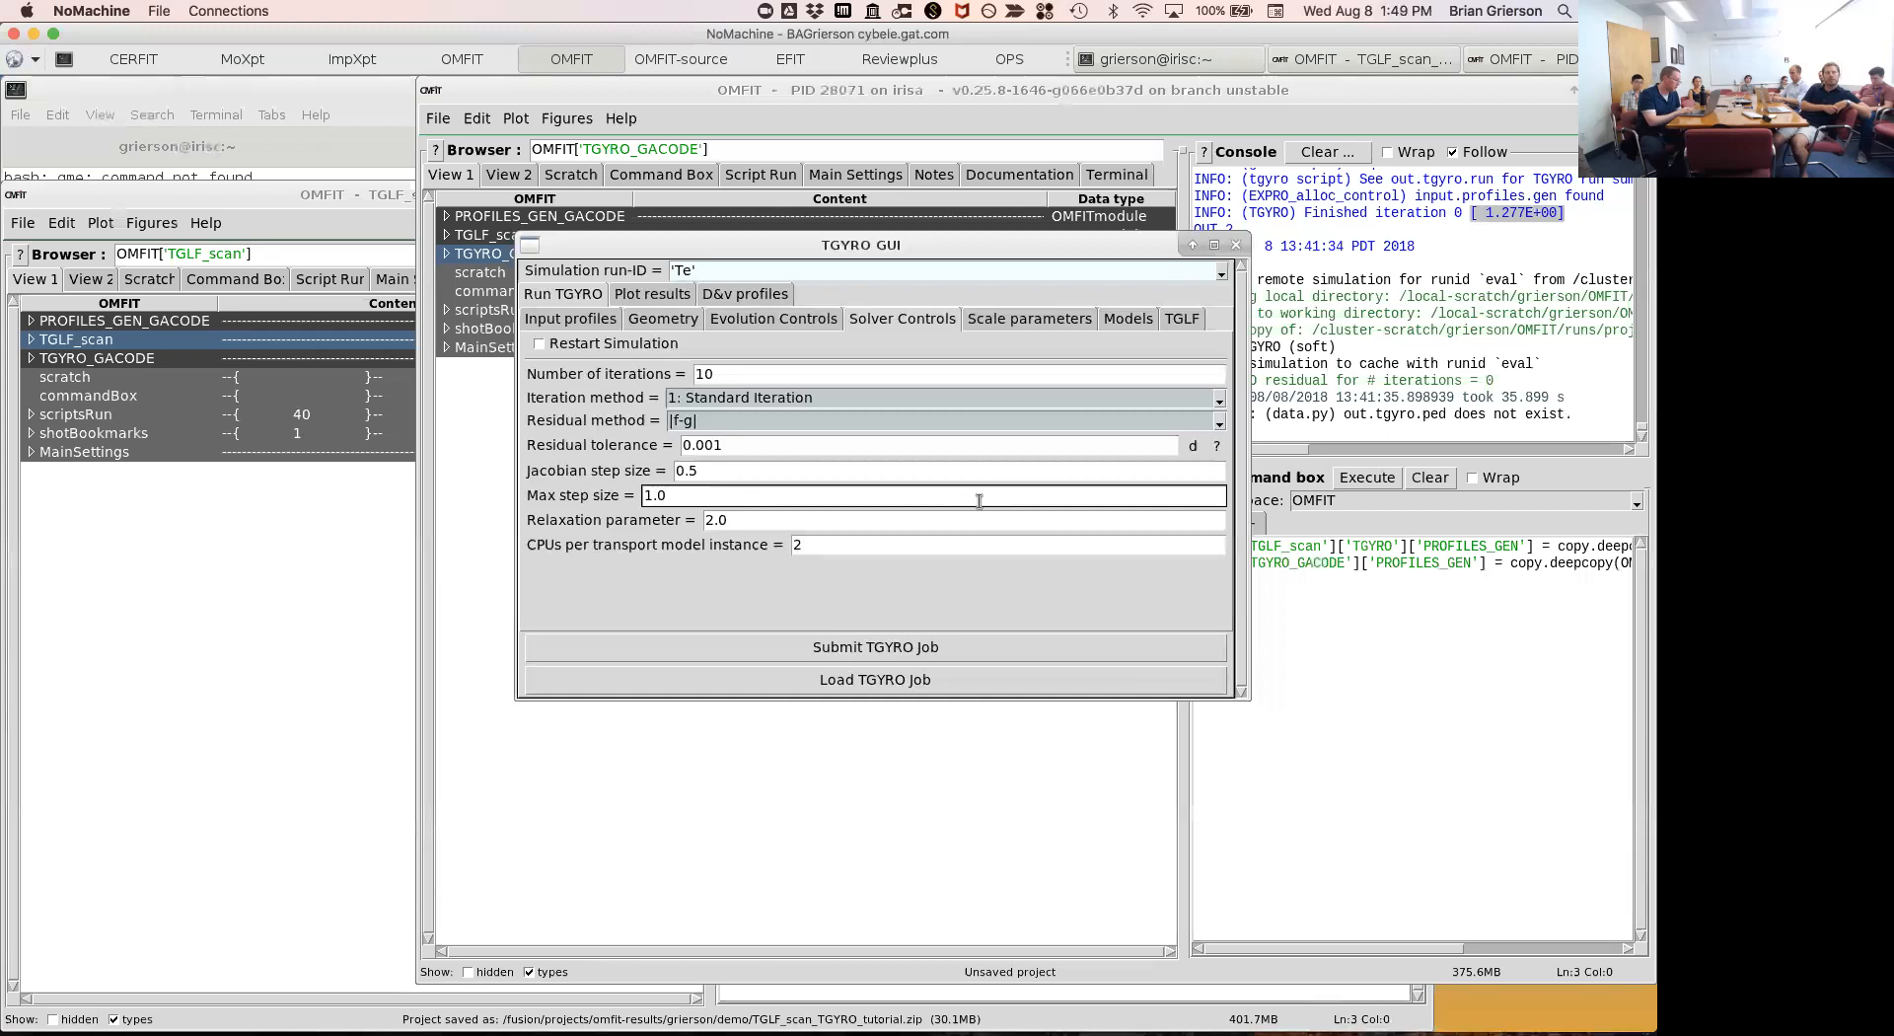
left_click(870, 648)
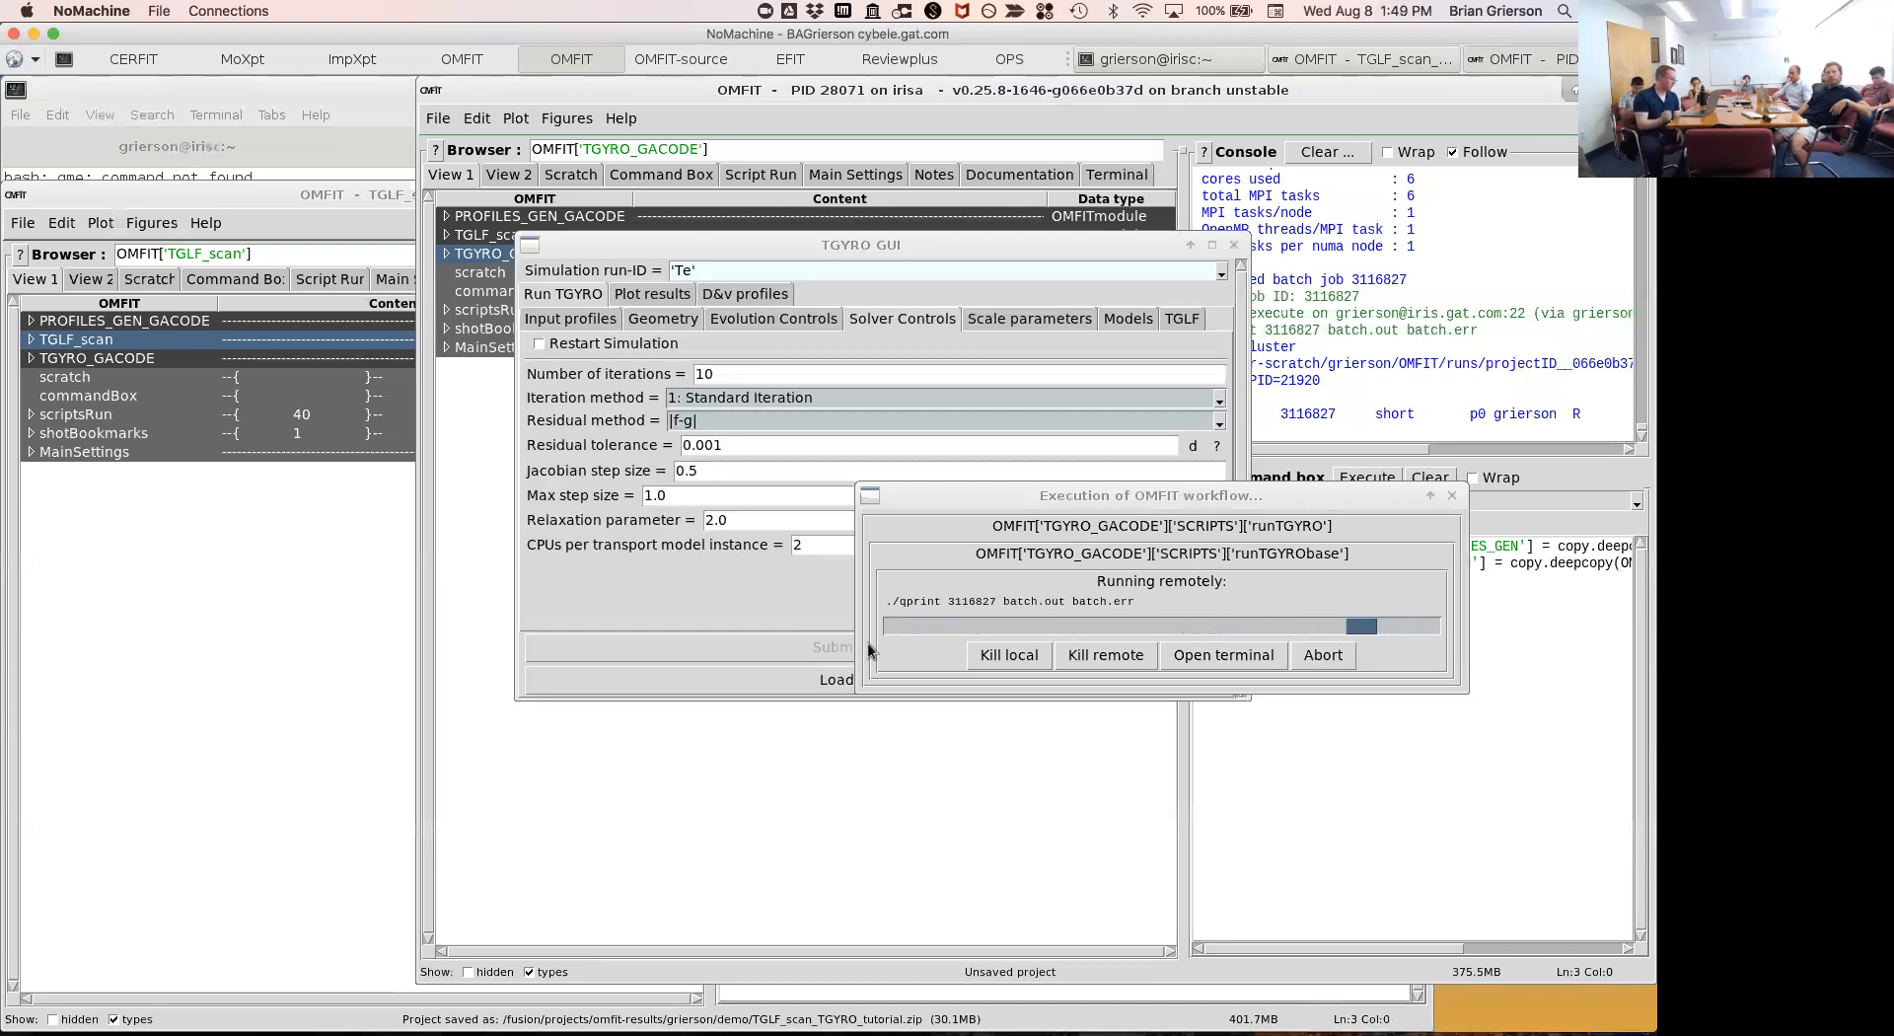
Switch to the TGLF_scan_TGYRO_tutorial project, open its TGYRO_GACODE module and load the cached 'Te' run.
left_click(232, 714)
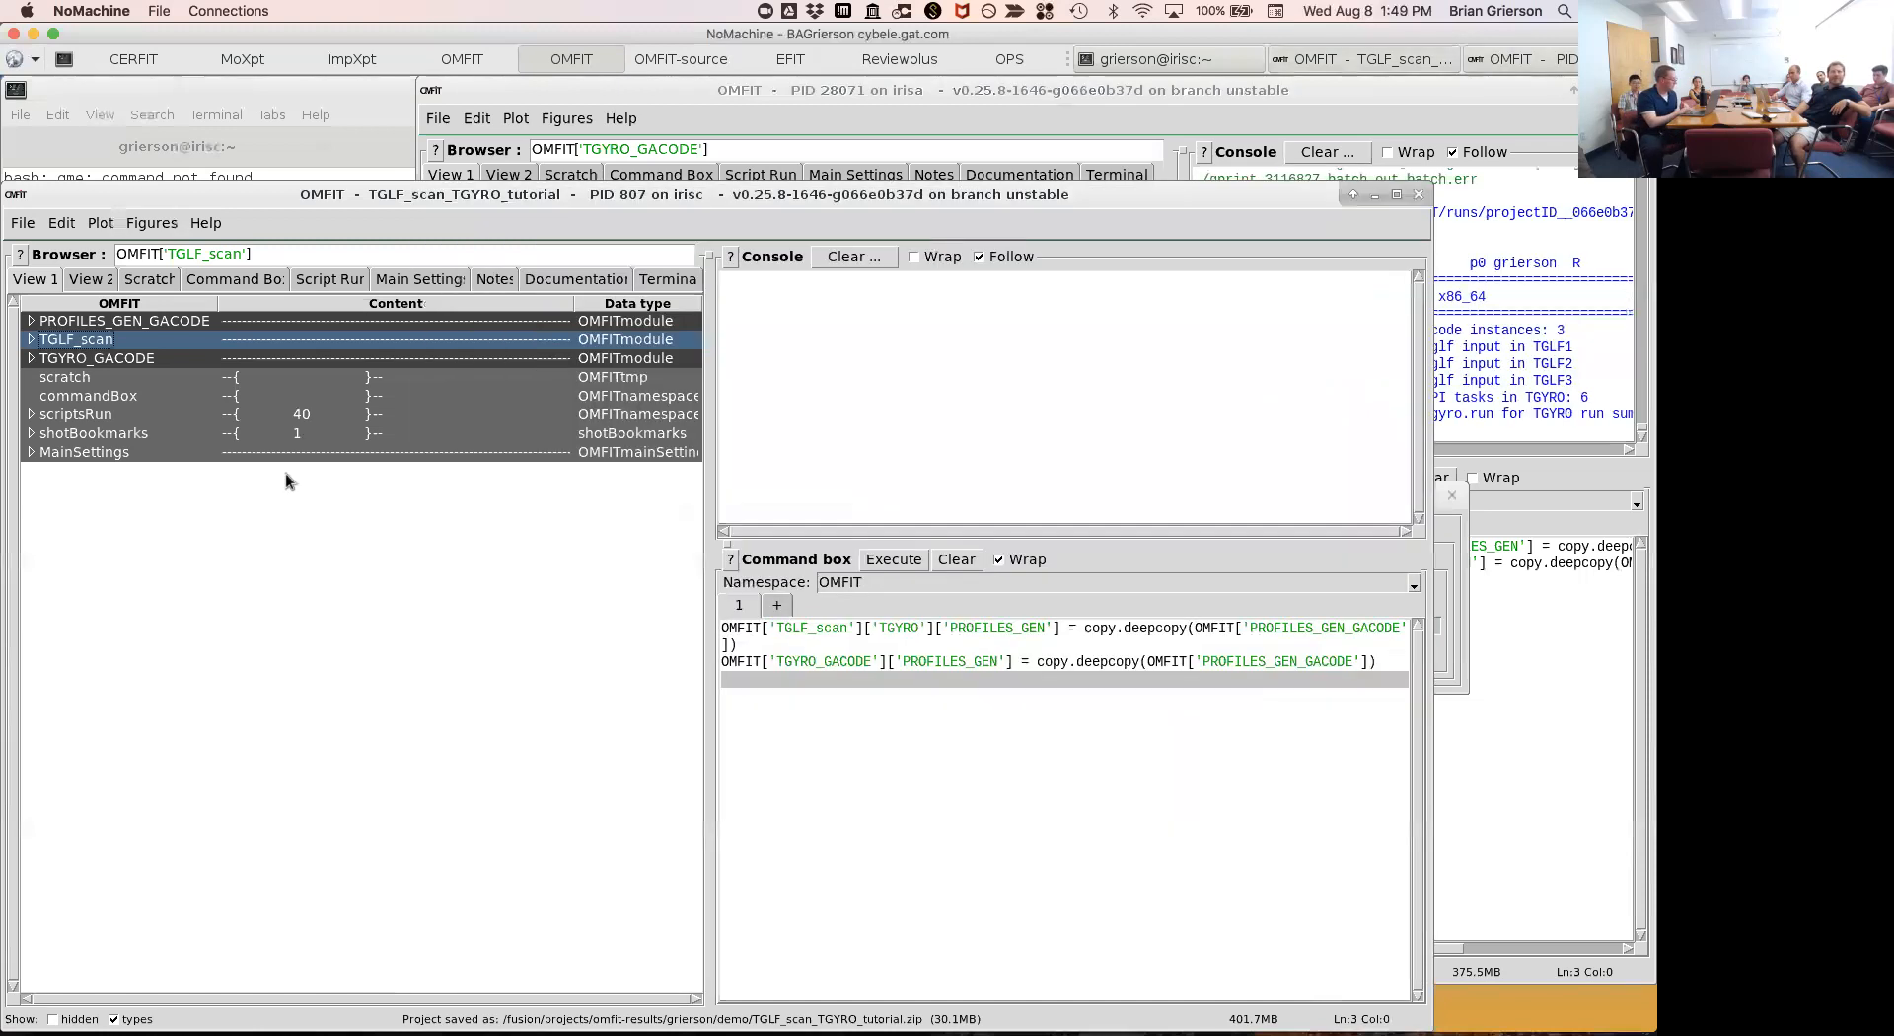
left_click(139, 362)
double_click(139, 361)
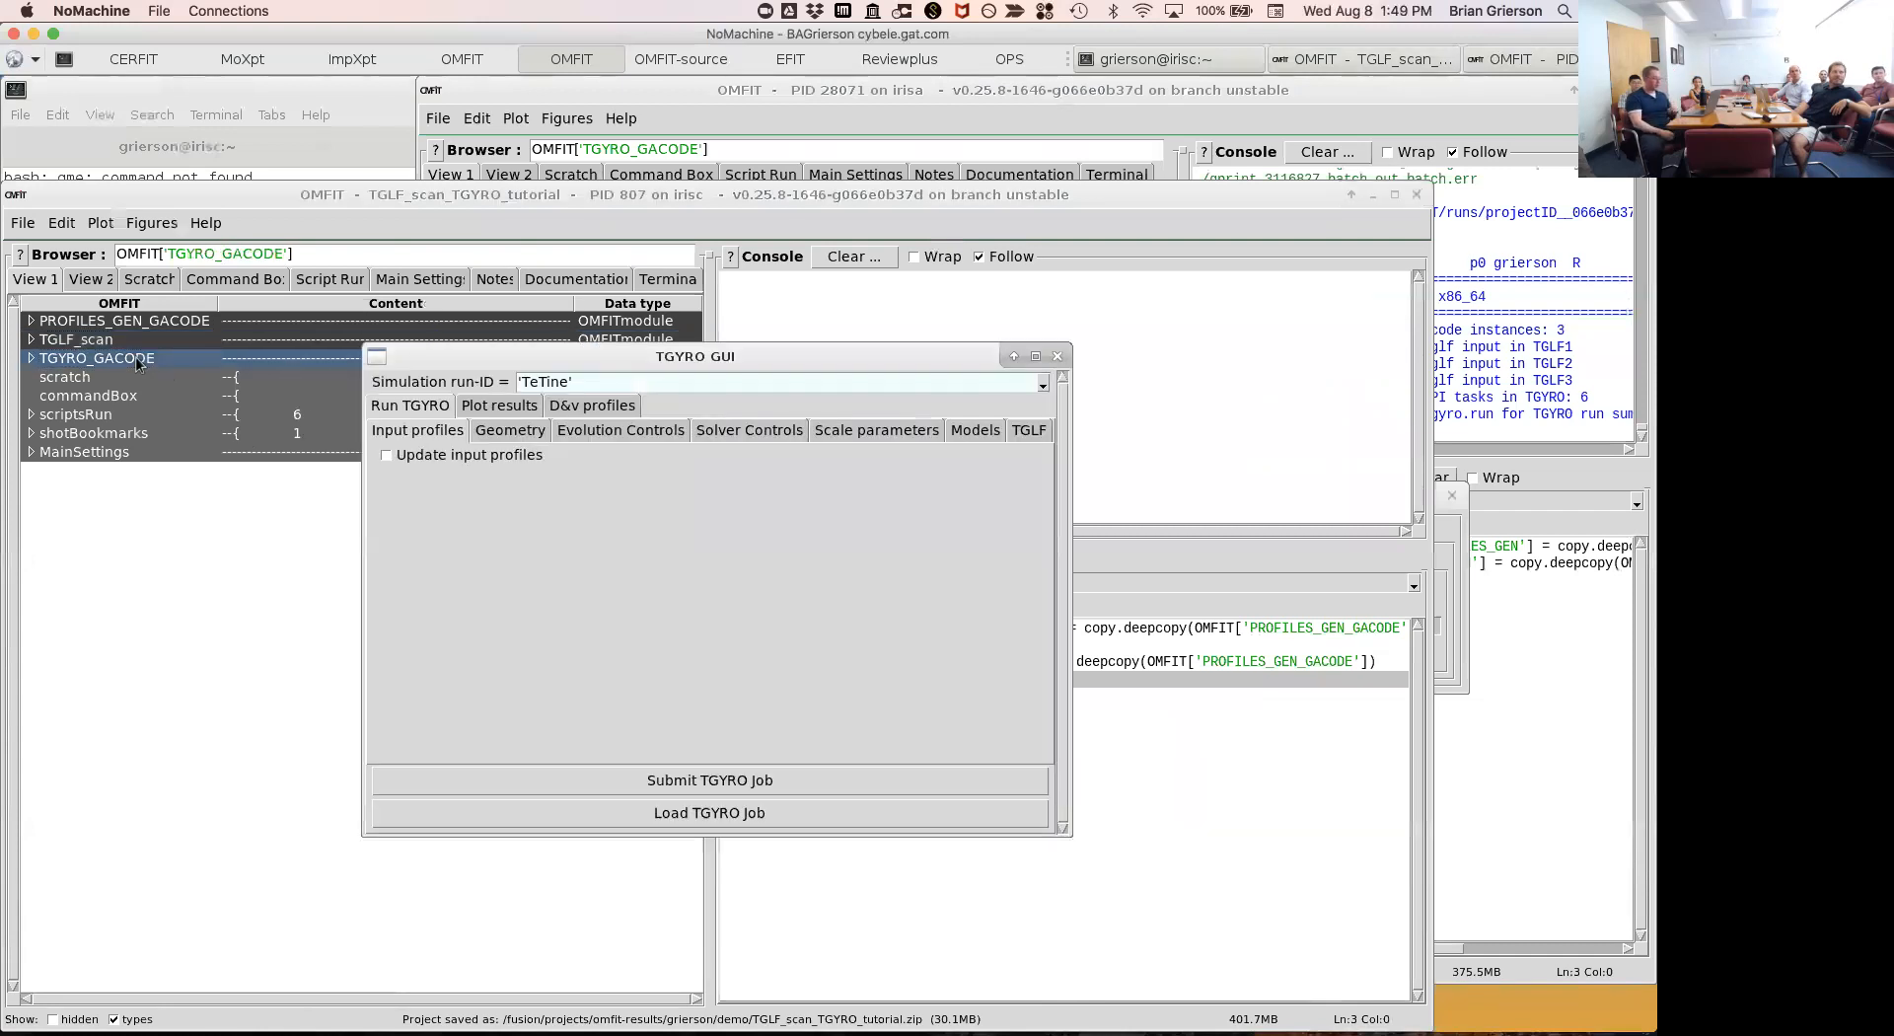
left_click(1043, 384)
left_click(1014, 416)
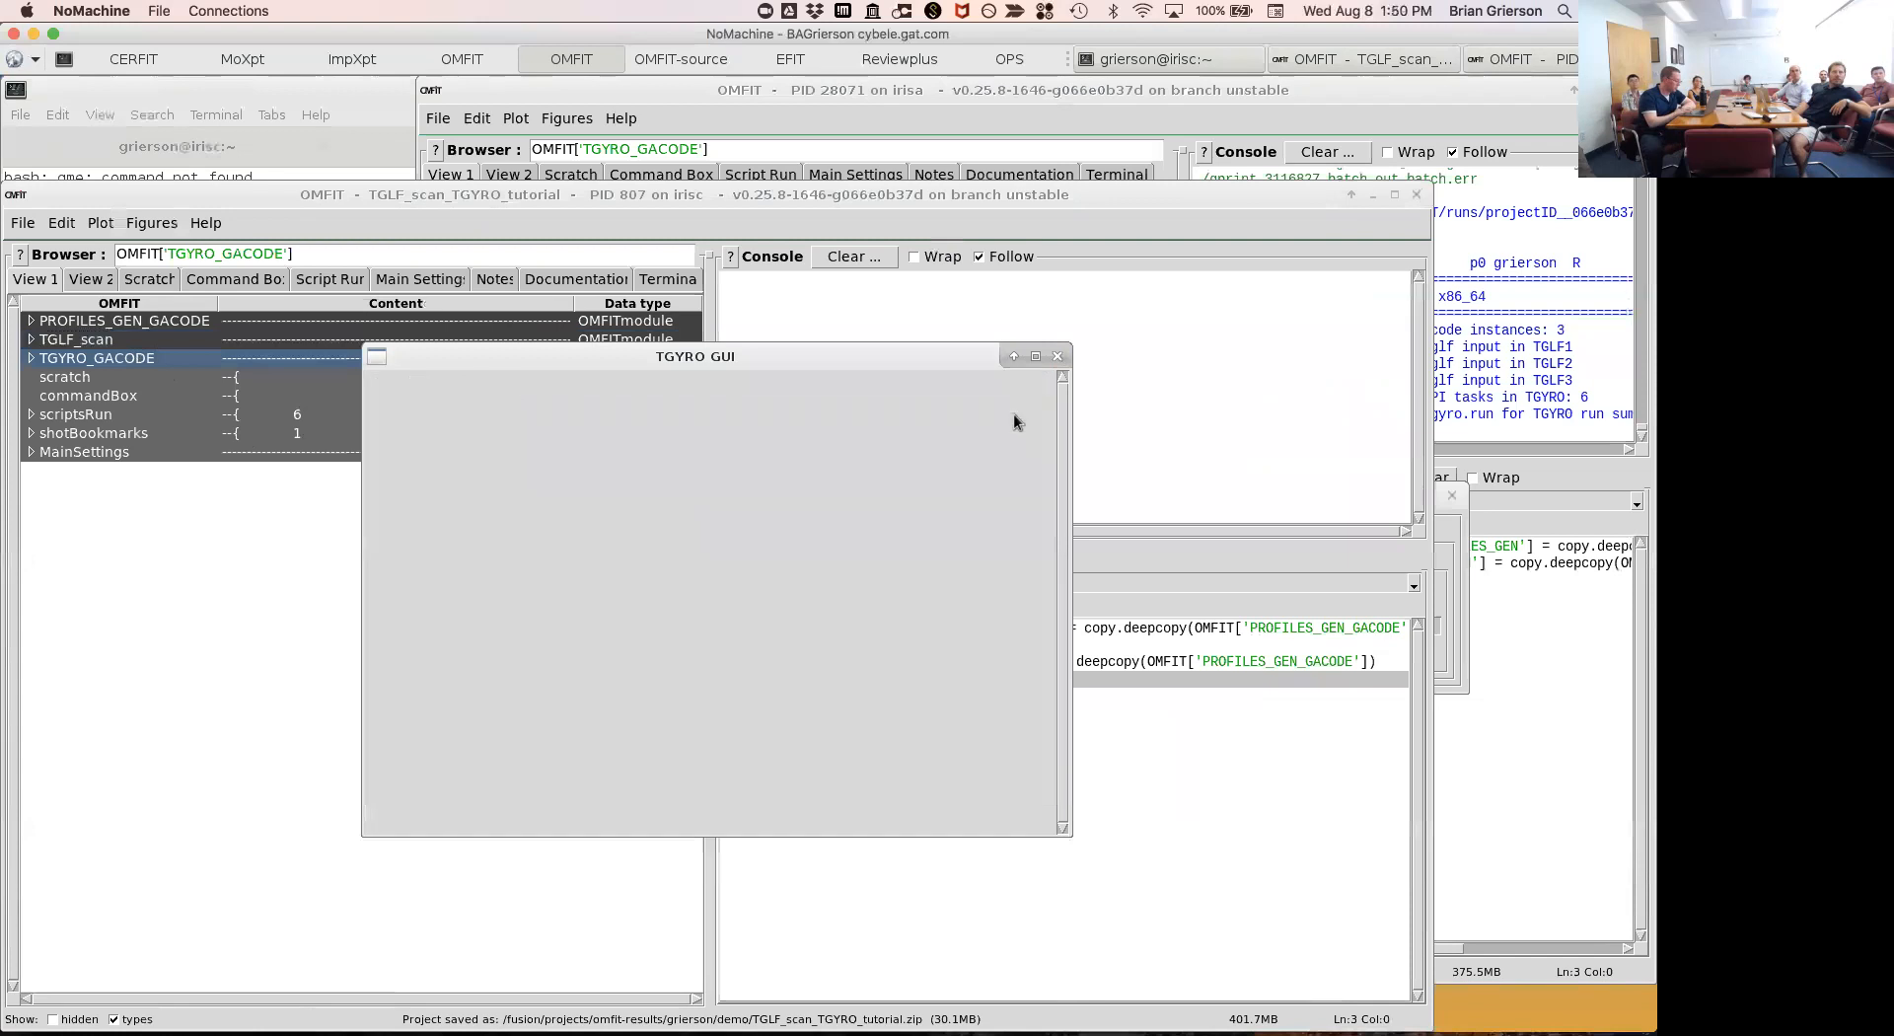
left_click_drag(898, 360, 797, 330)
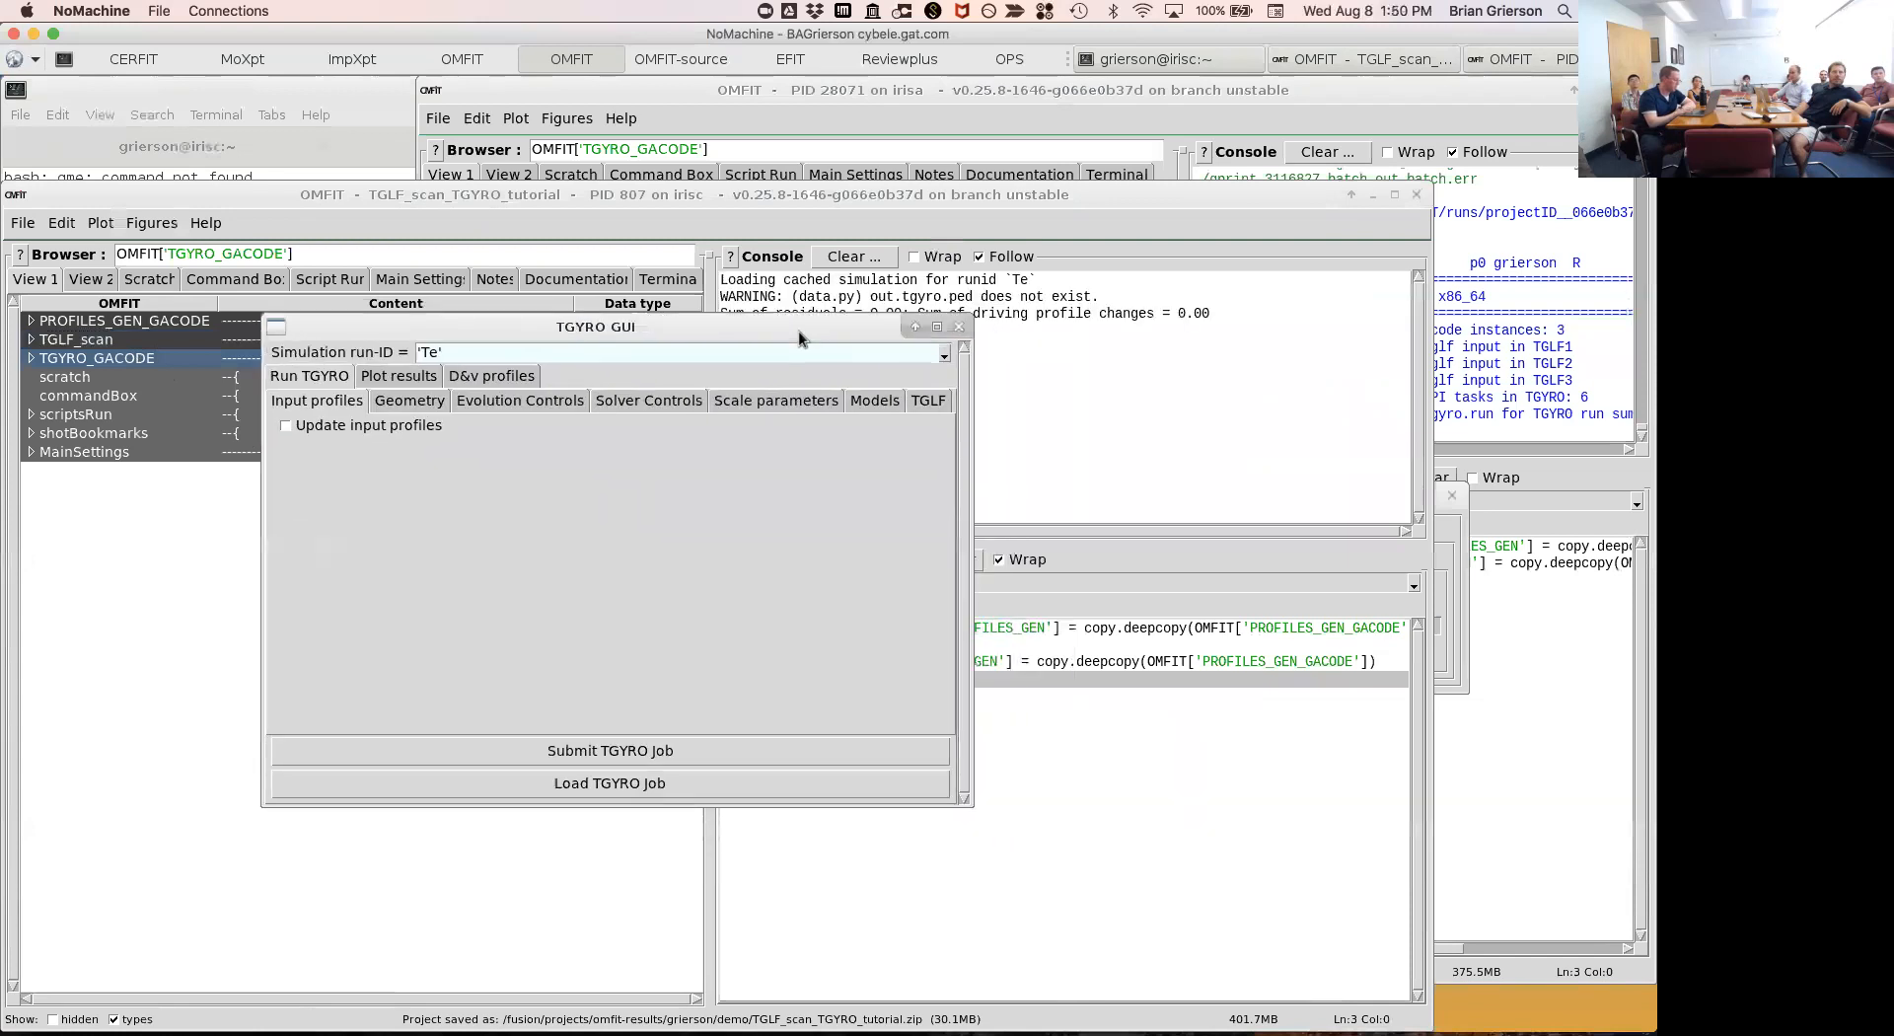
Check the geometry settings of the cached Te run.
left_click(412, 379)
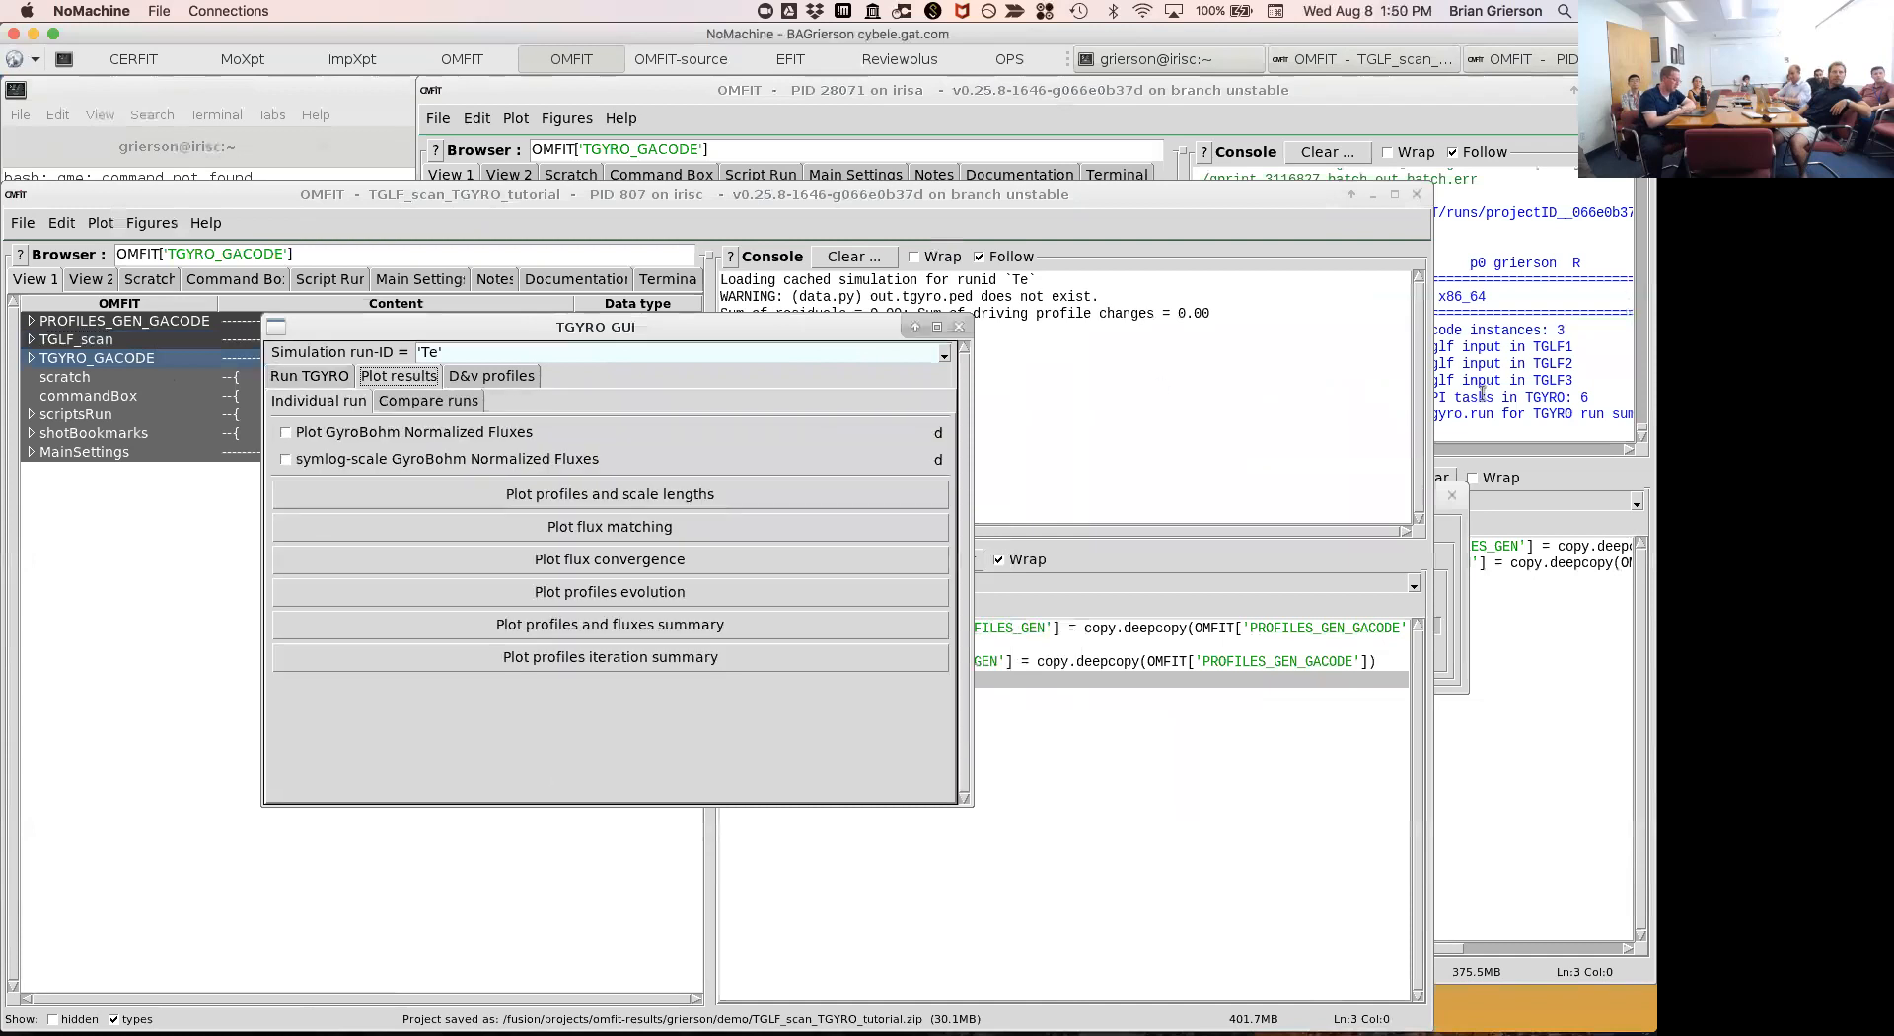
left_click(314, 377)
left_click(421, 406)
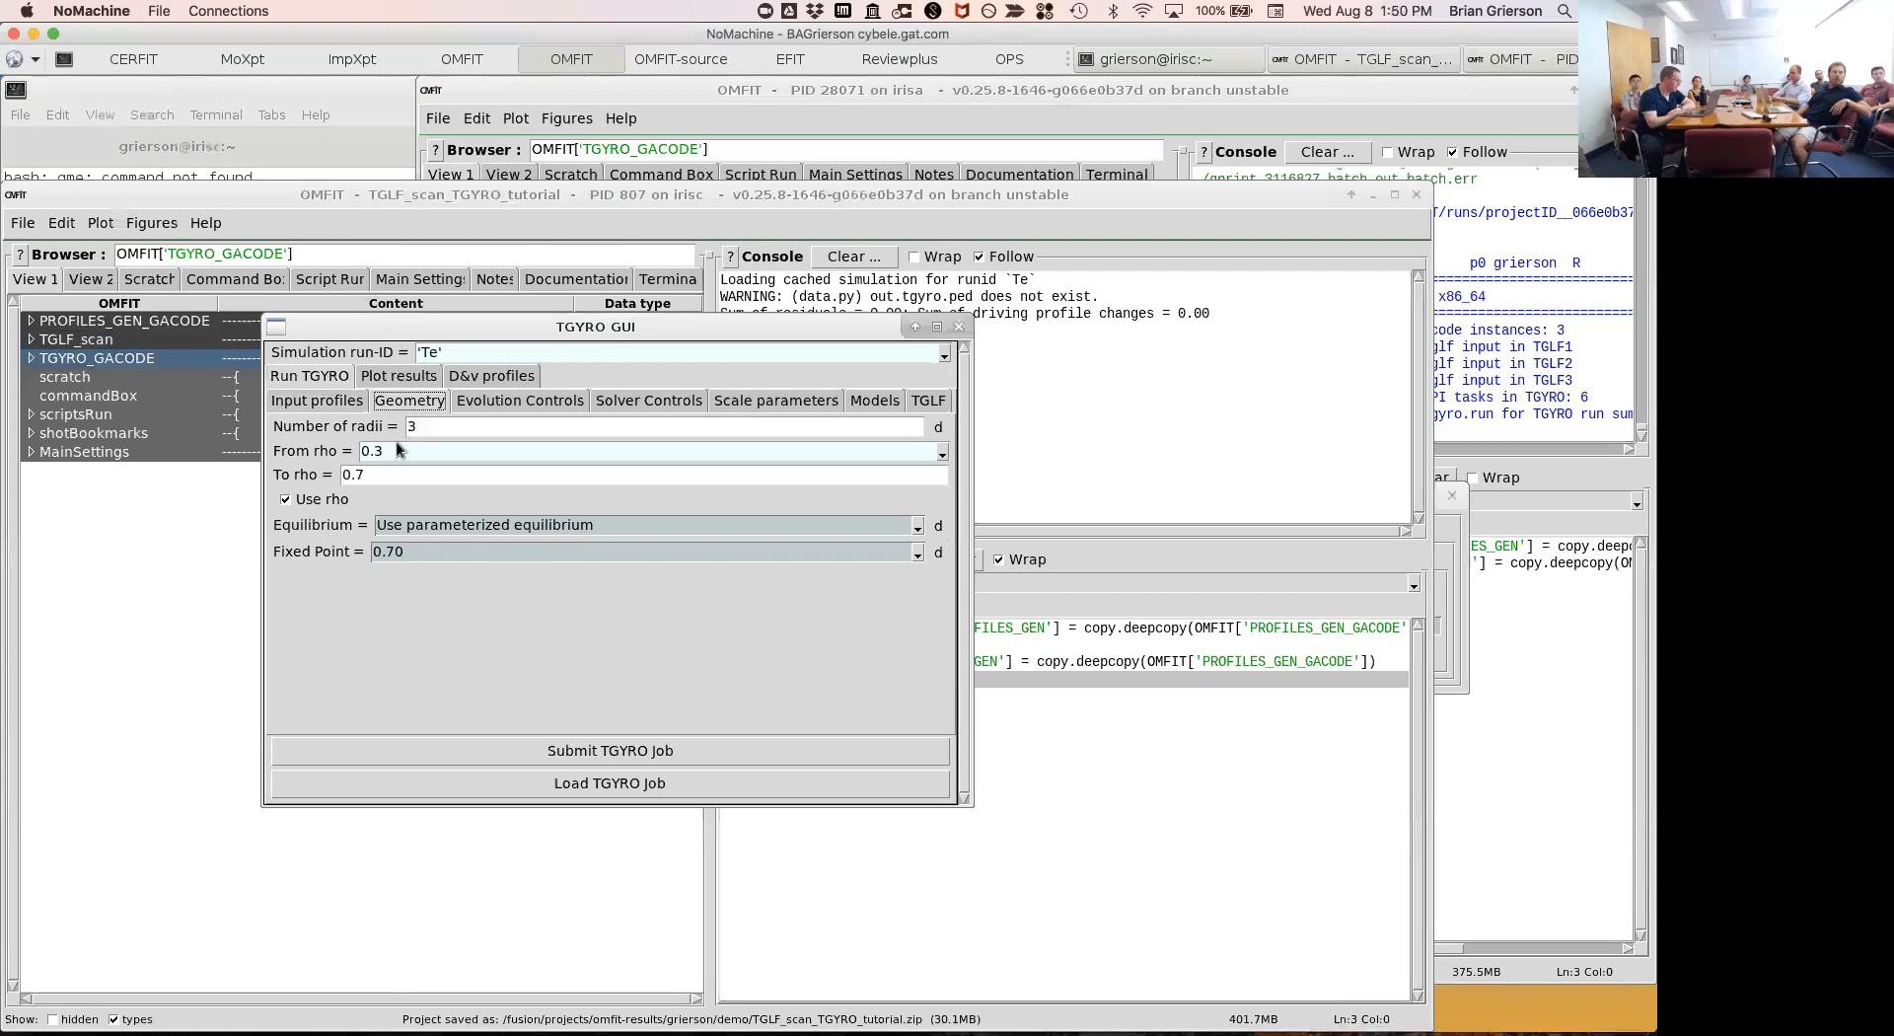
Plot the flux convergence of the cached Te run, examine the global residual over the iterations, and close the figure.
left_click(399, 377)
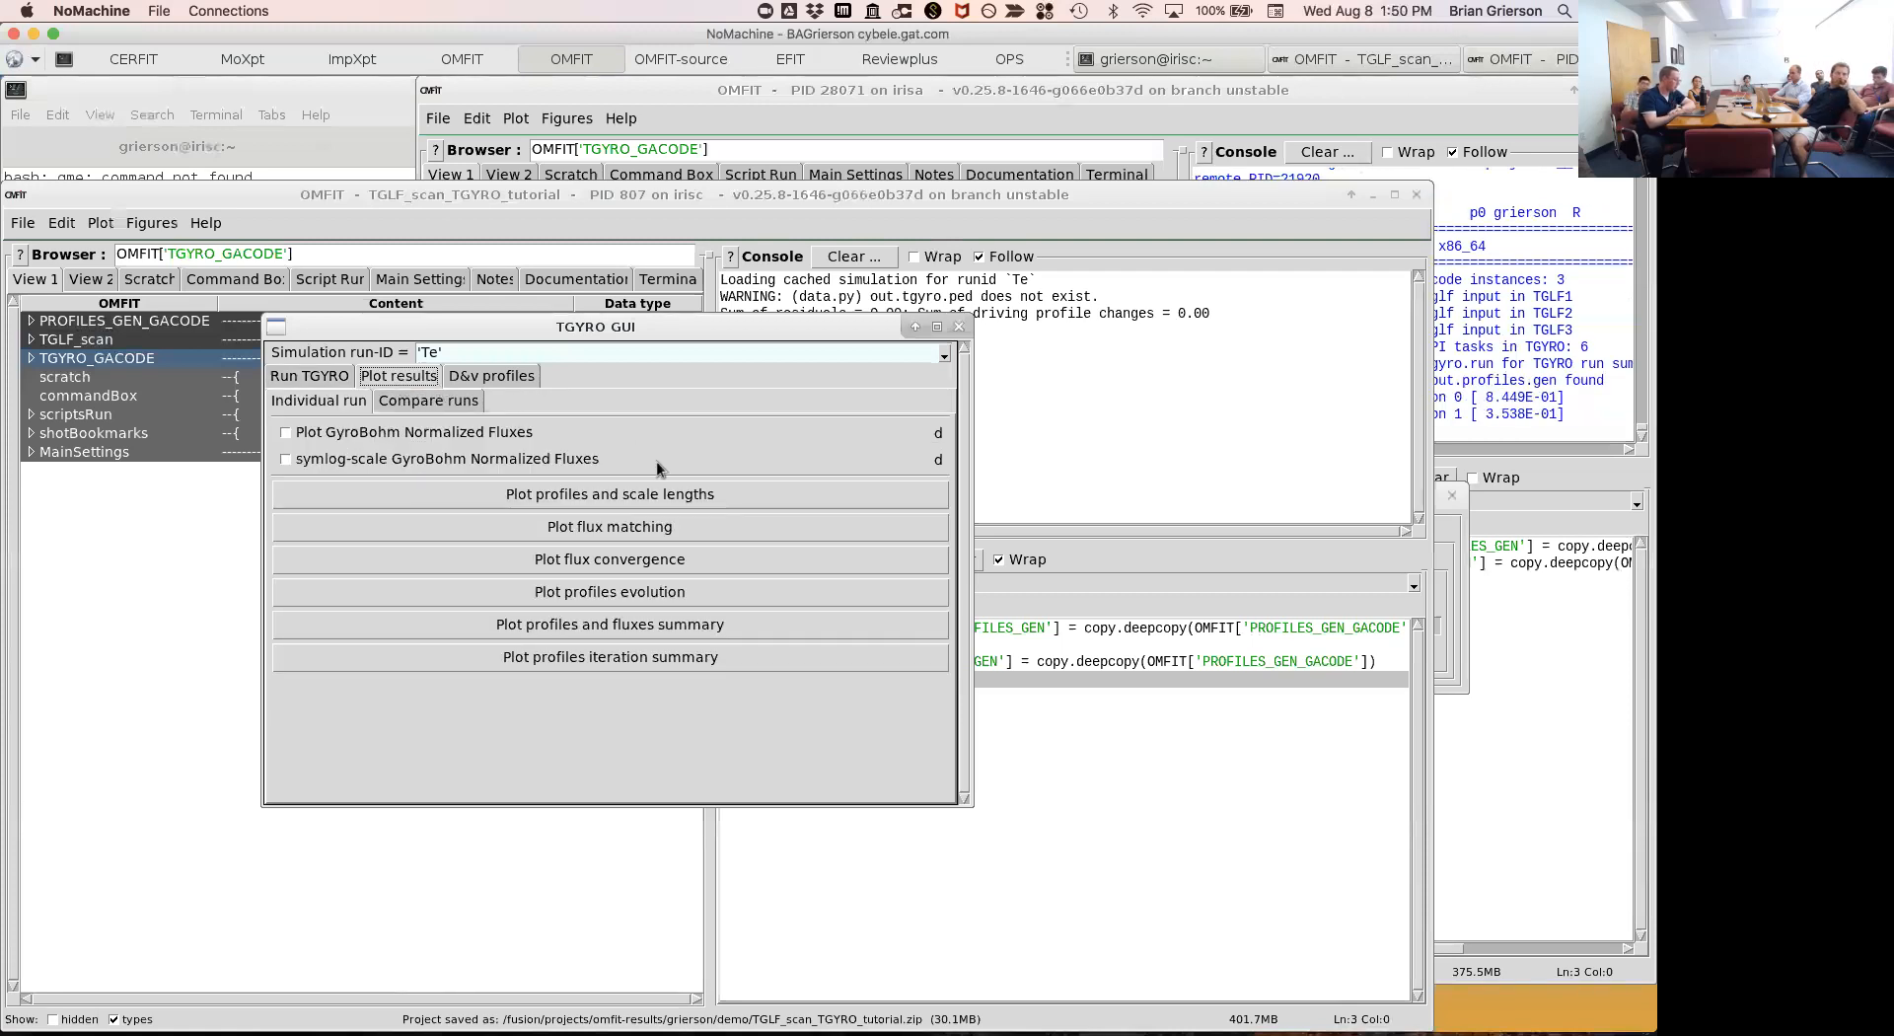
left_click(649, 558)
left_click_drag(730, 322, 528, 141)
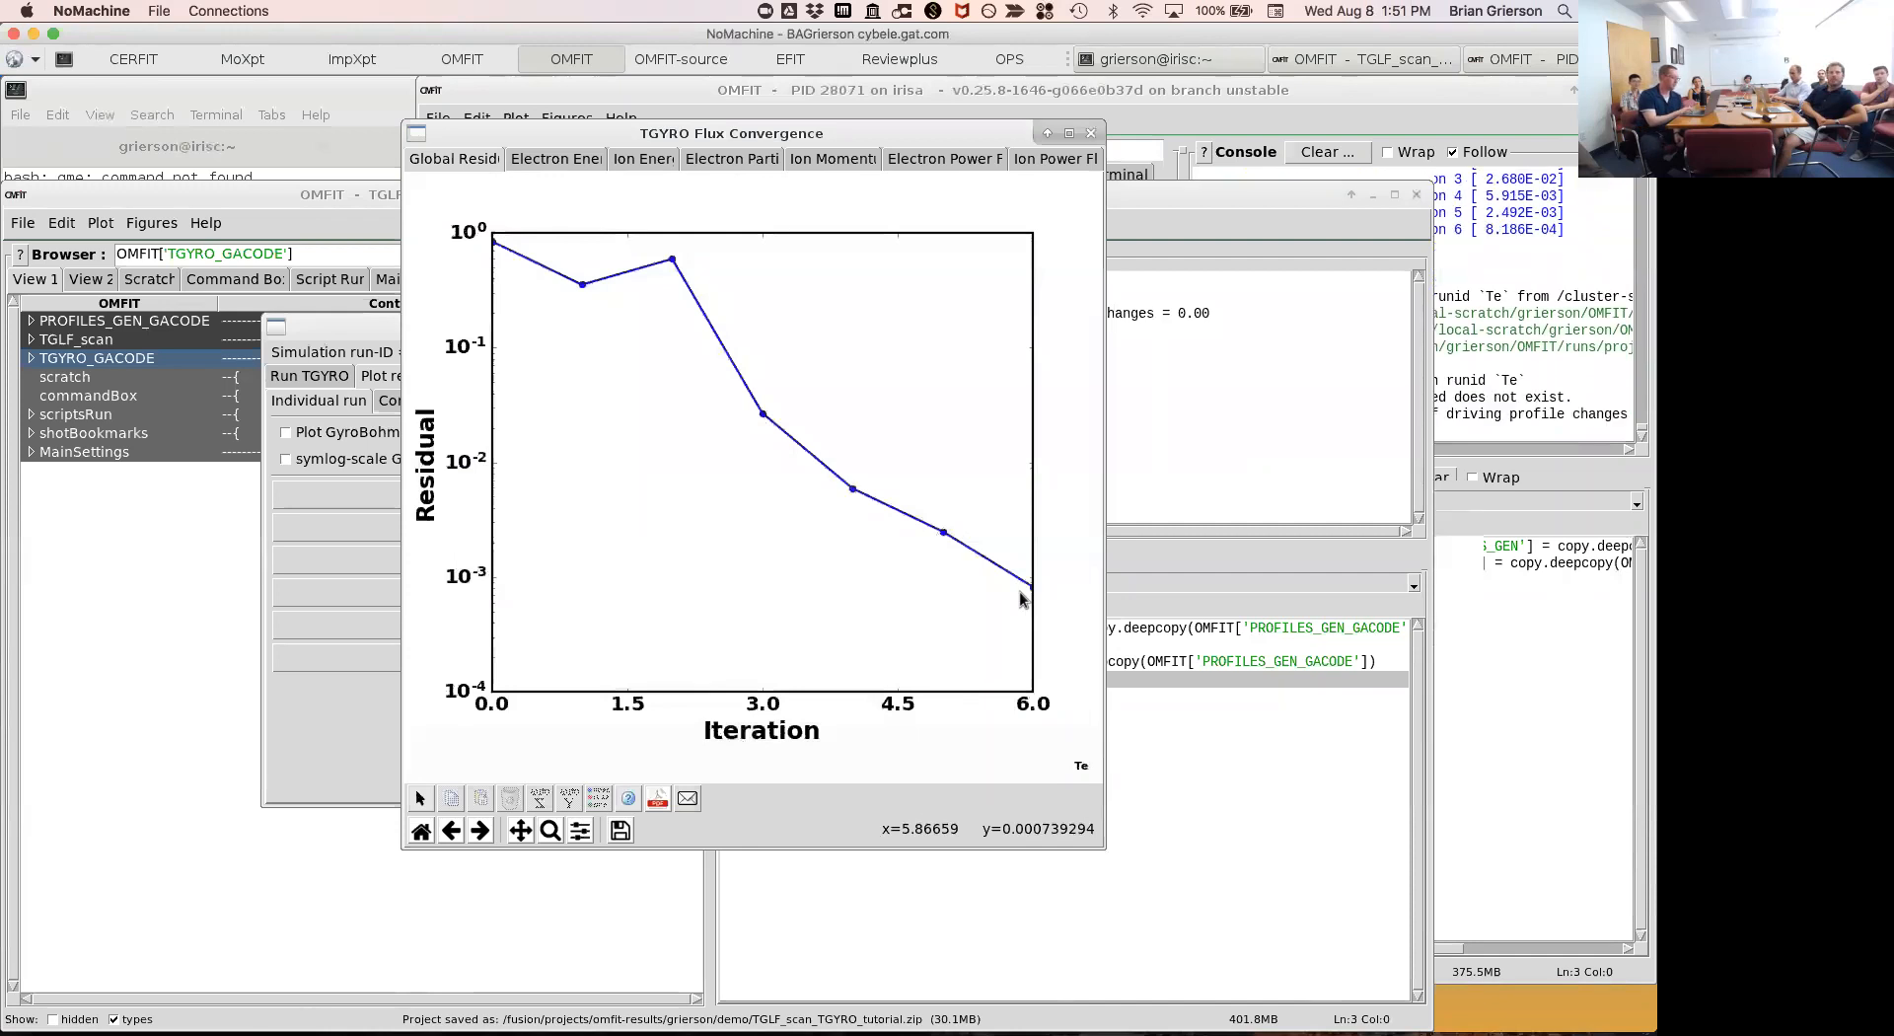
left_click(1091, 133)
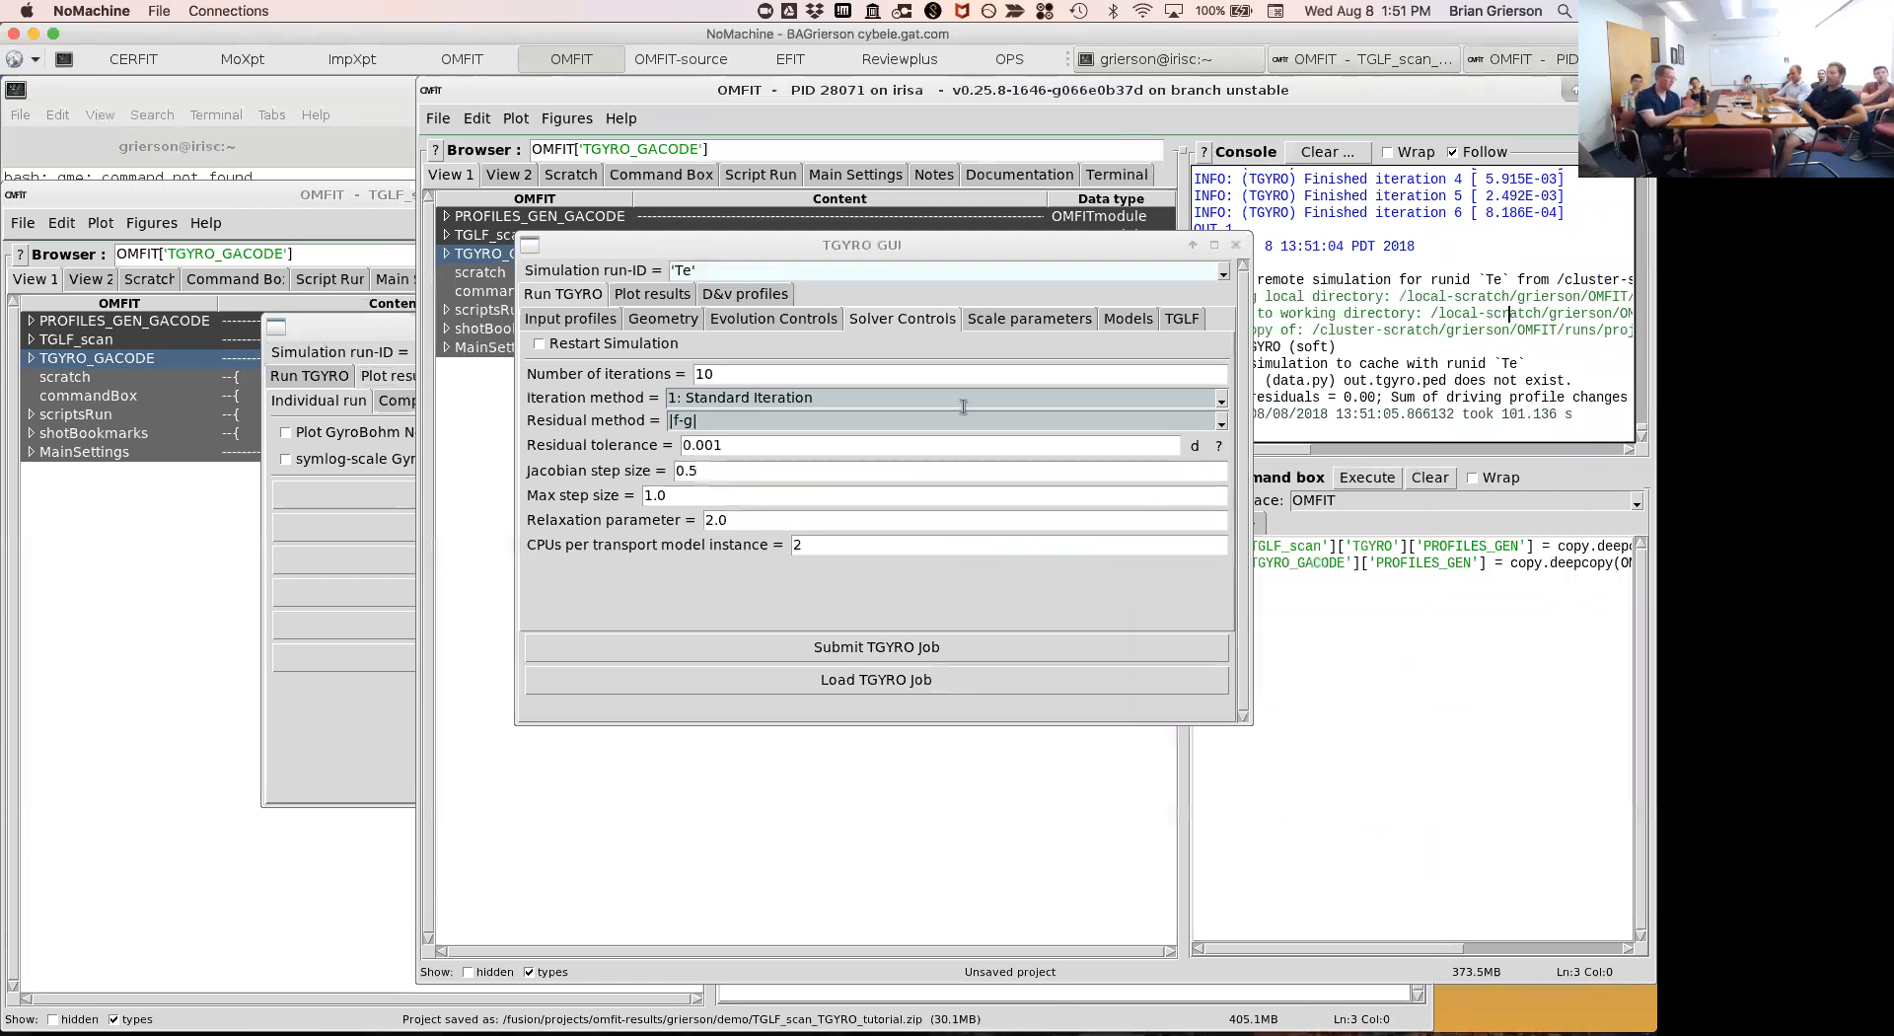
Plot the flux matching of the cached Te run, compare the initial and final energy fluxes at full size, and close the figure.
left_click(310, 198)
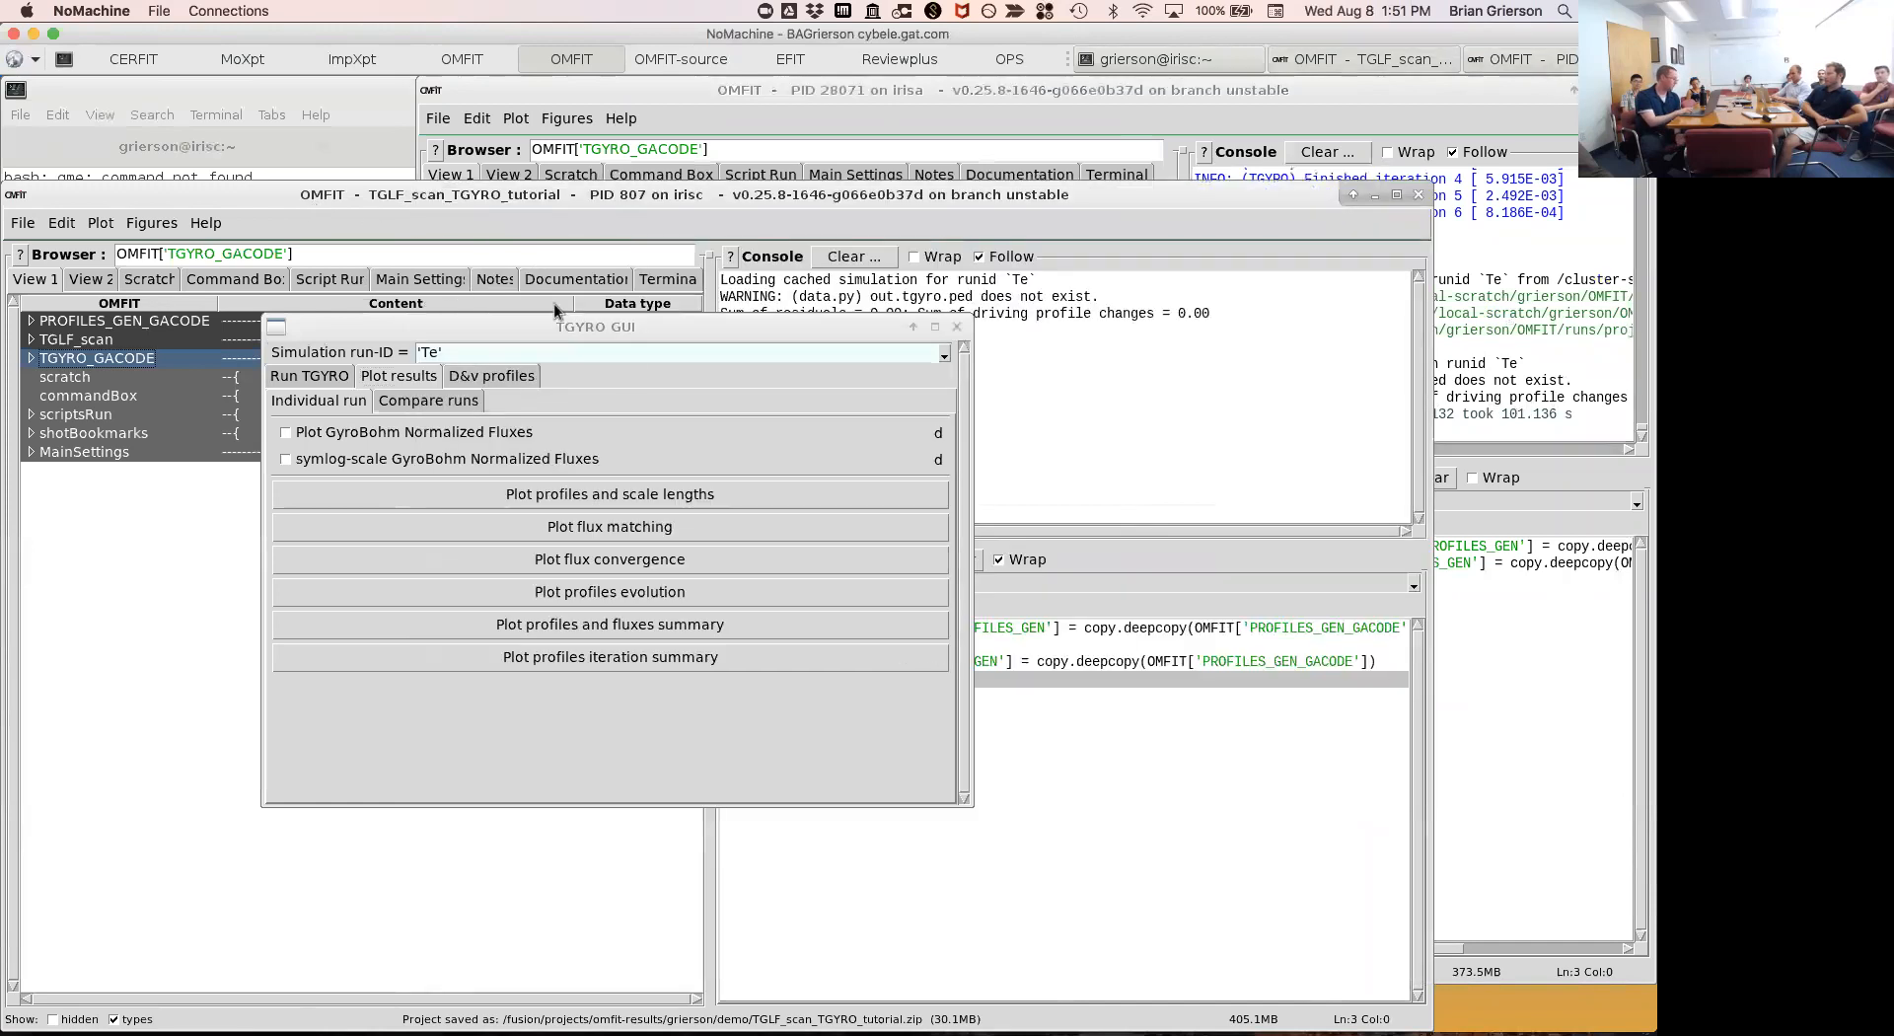
left_click(618, 535)
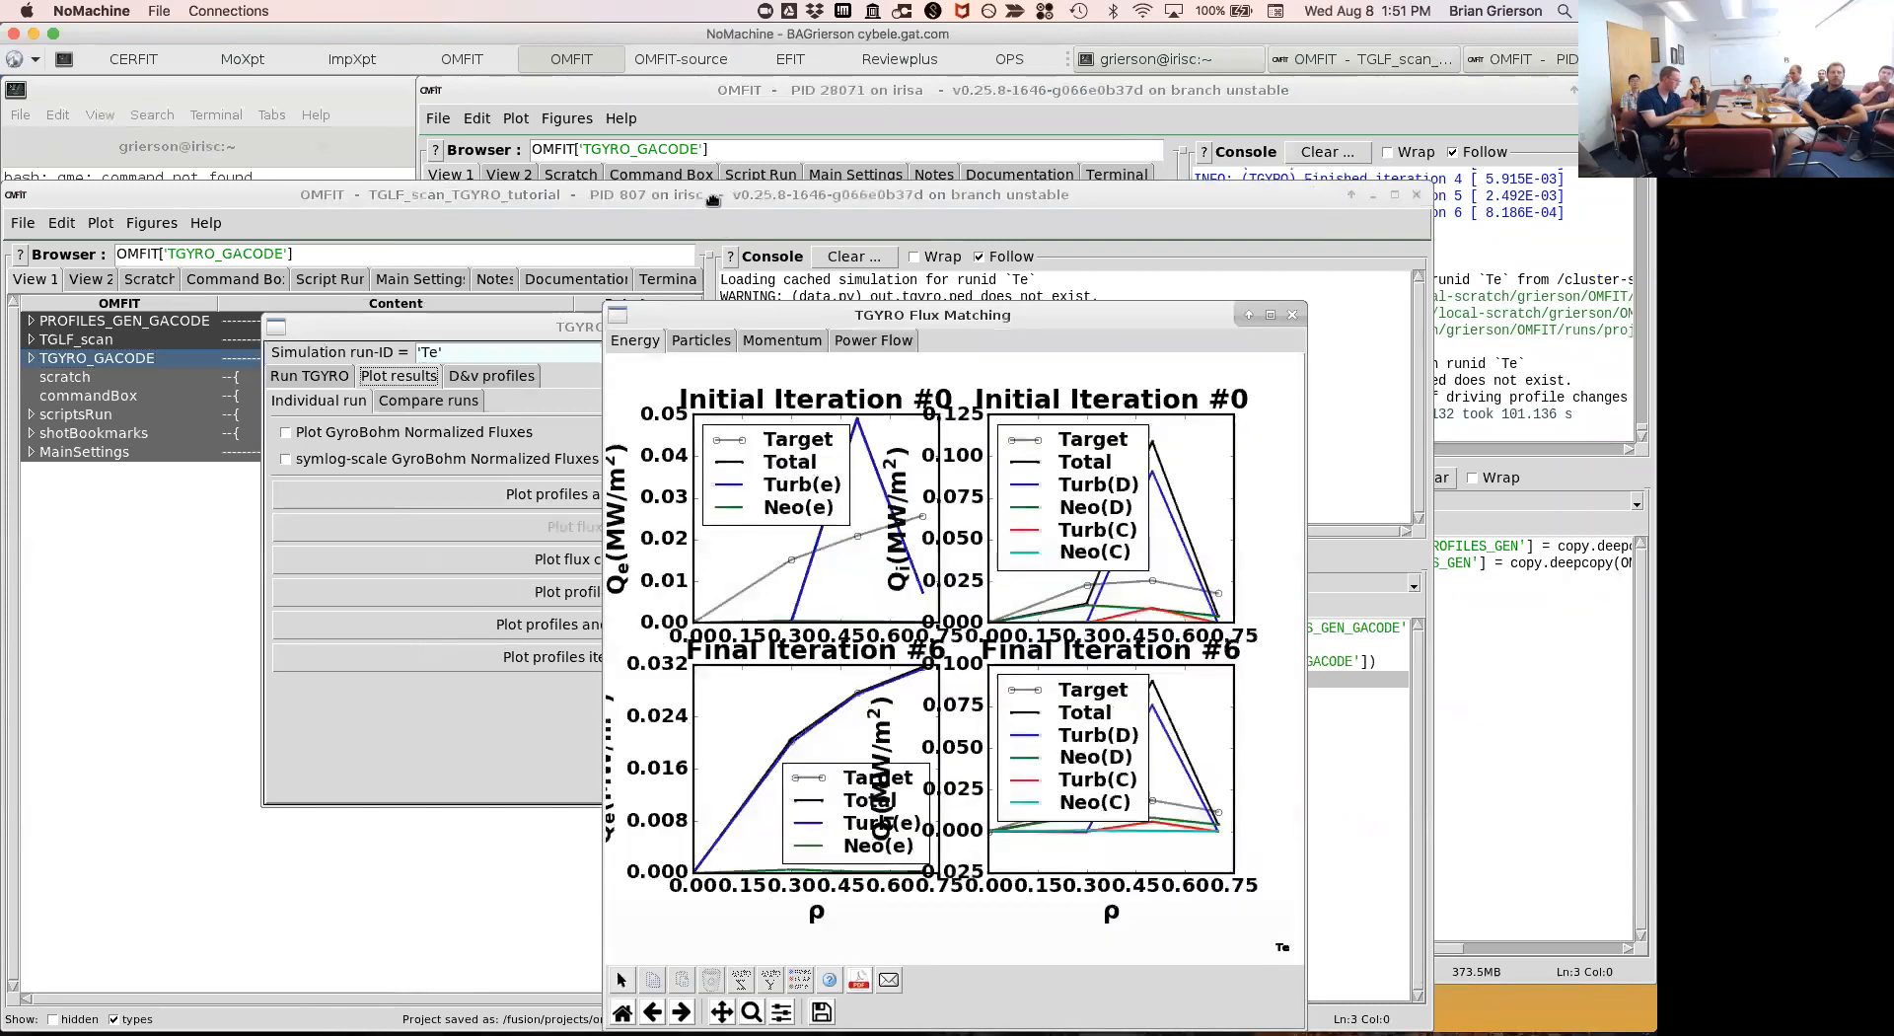
left_click_drag(766, 315, 714, 199)
double_click(713, 198)
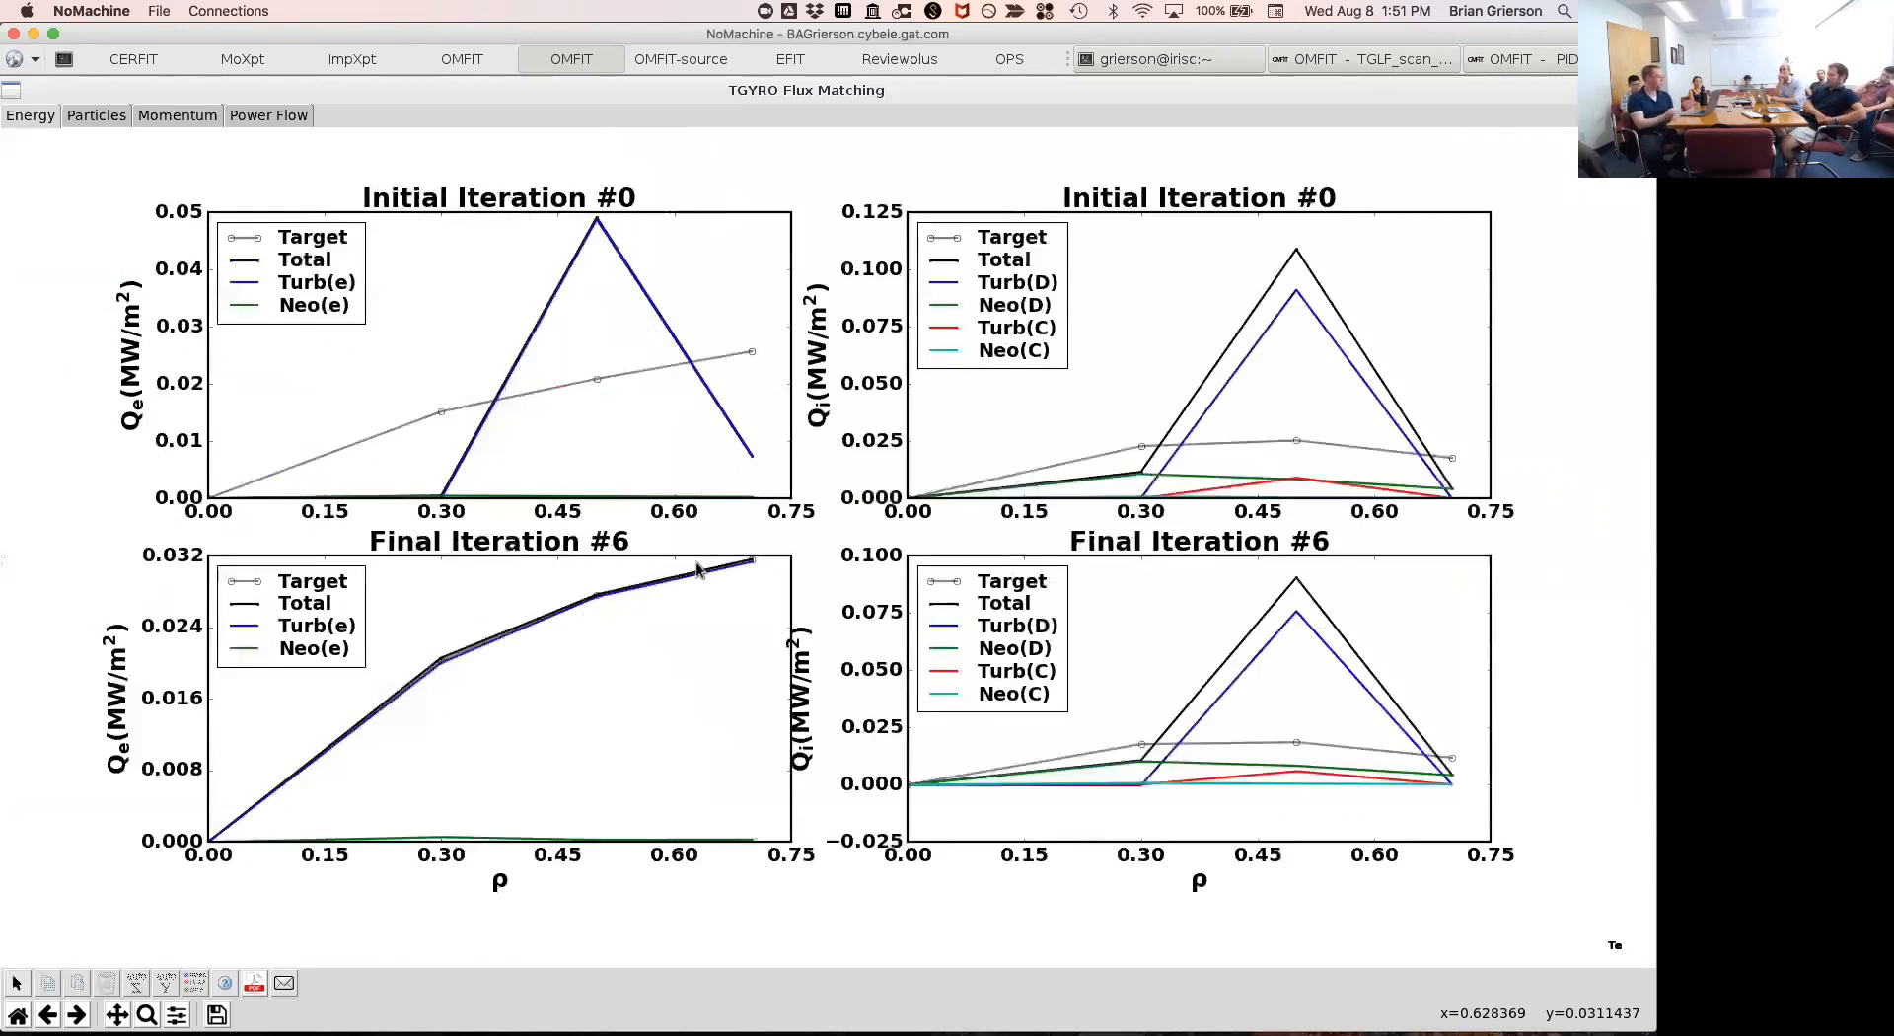
double_click(825, 85)
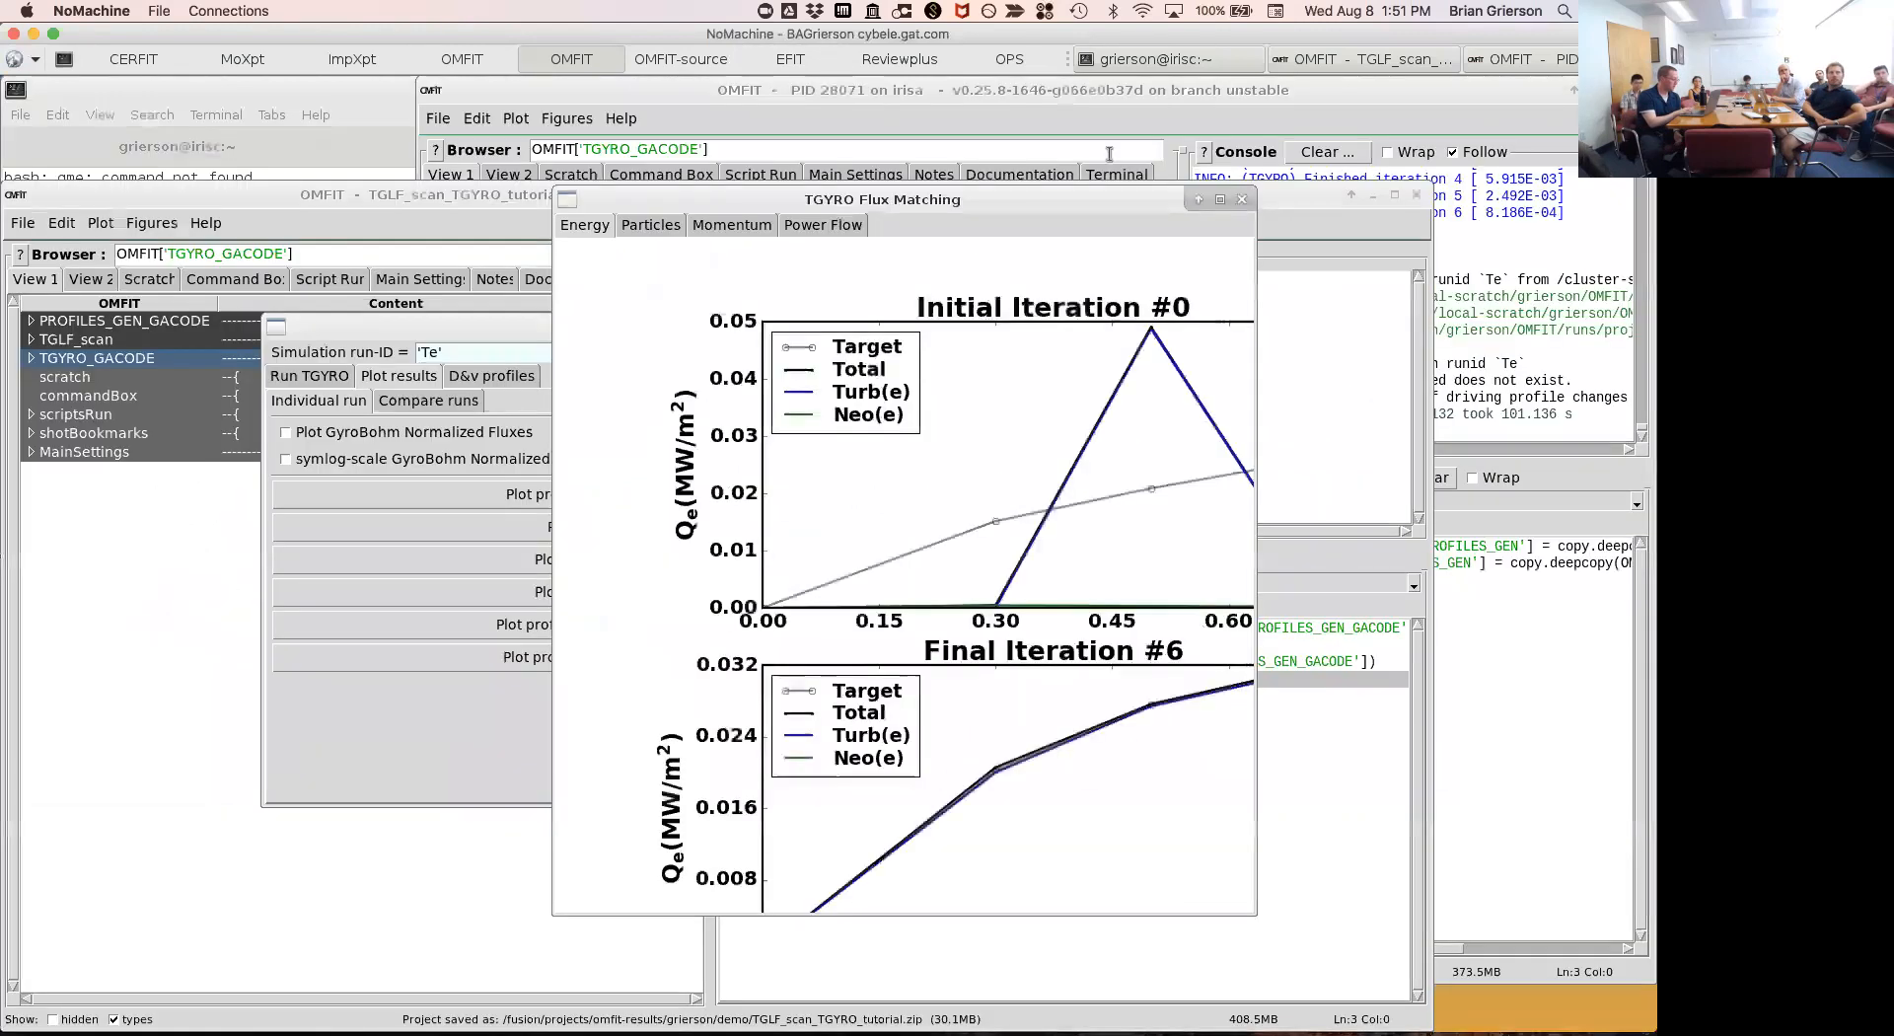
left_click(1242, 200)
Plot the profiles and scale lengths of the cached Te run and examine the electron temperature plots at full size.
left_click(678, 496)
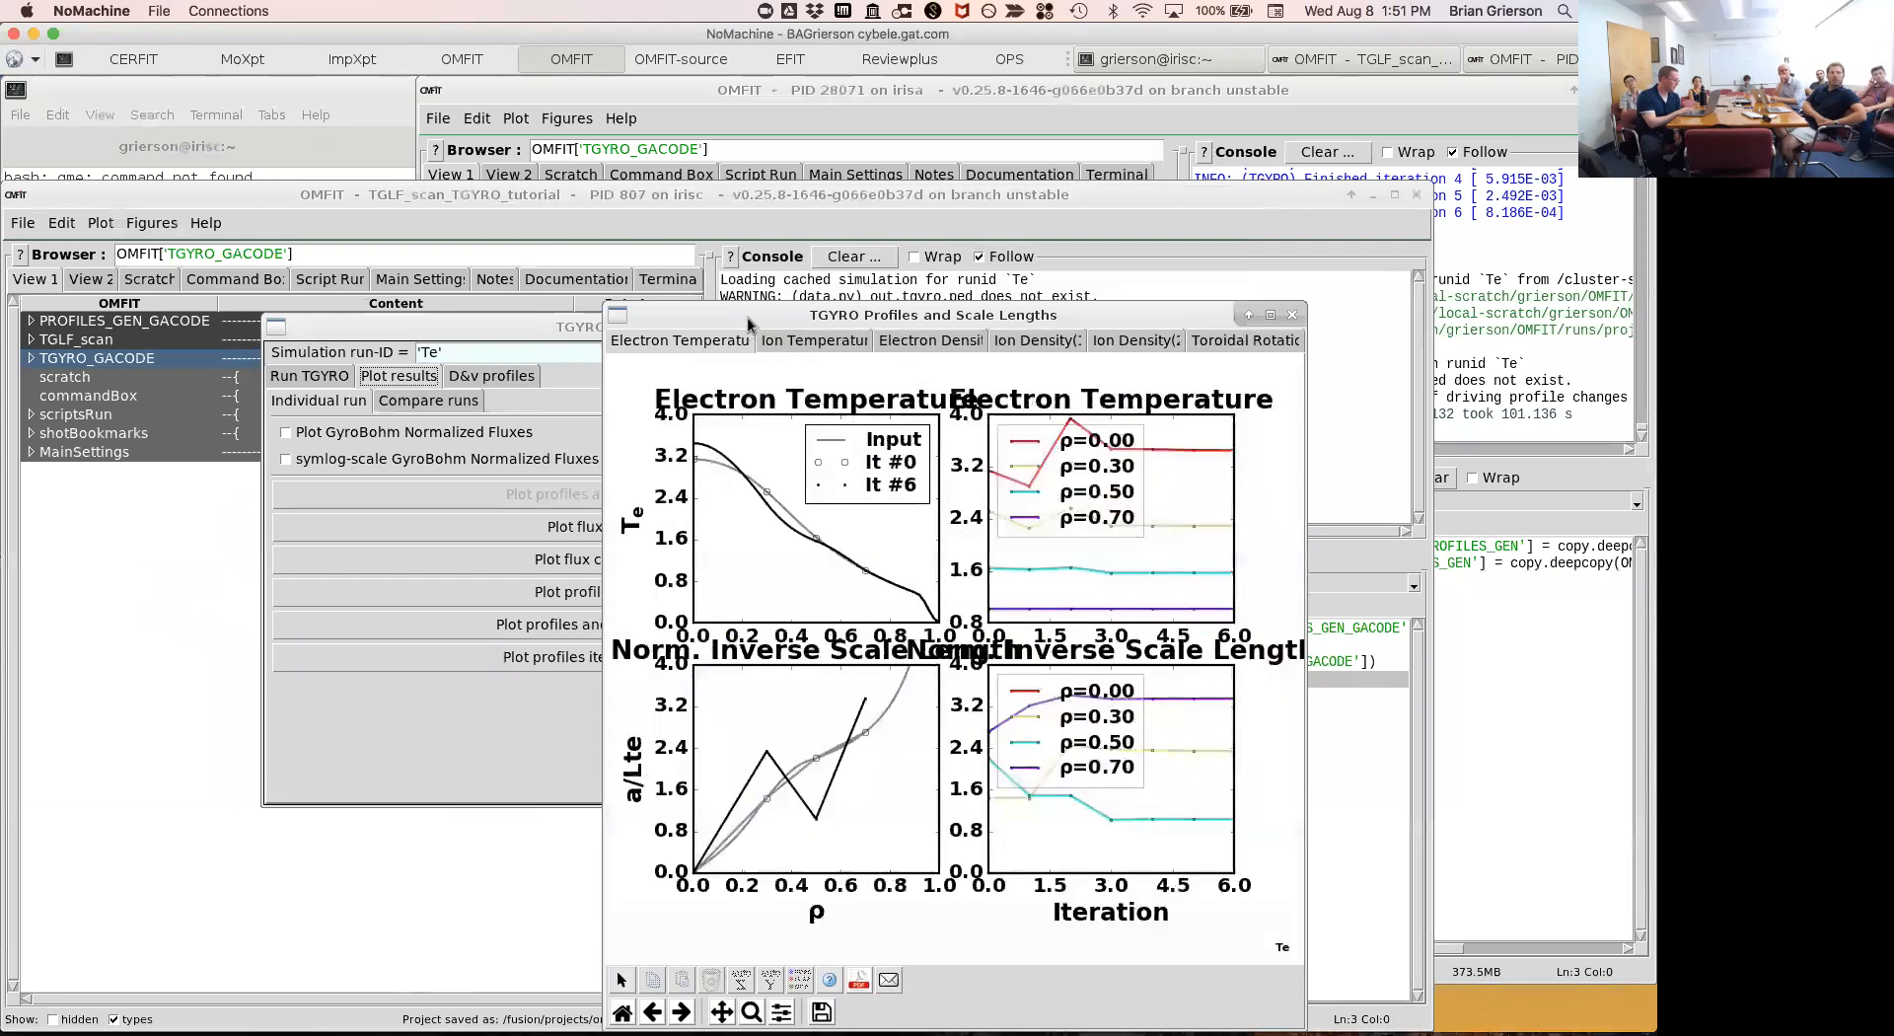
double_click(747, 316)
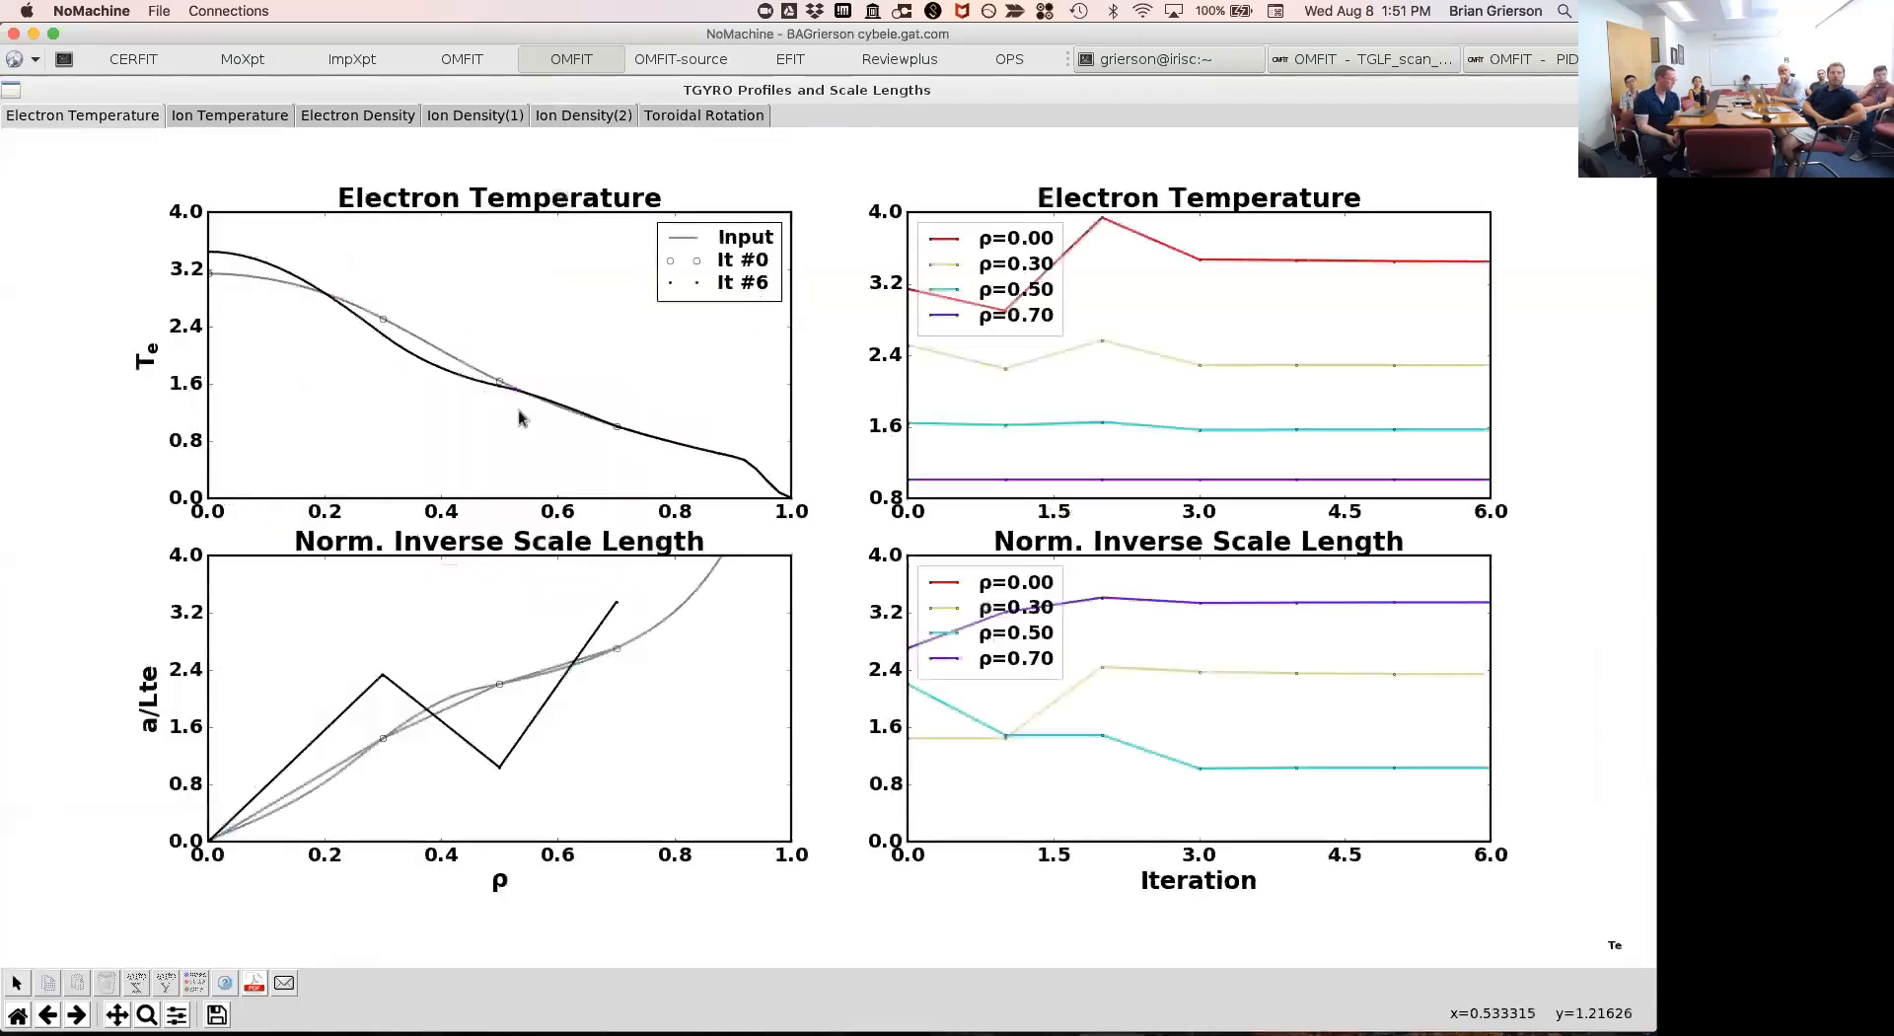